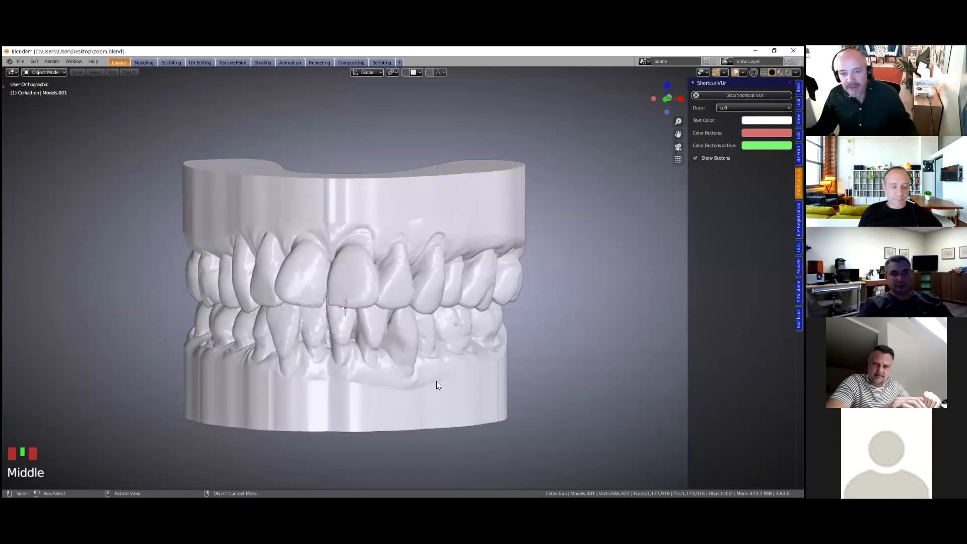
Examine how the upper and lower dental models meet from the front and from both sides
{"action": "scroll", "coordinate": [436, 385], "scroll_direction": "up", "scroll_amount": 2}
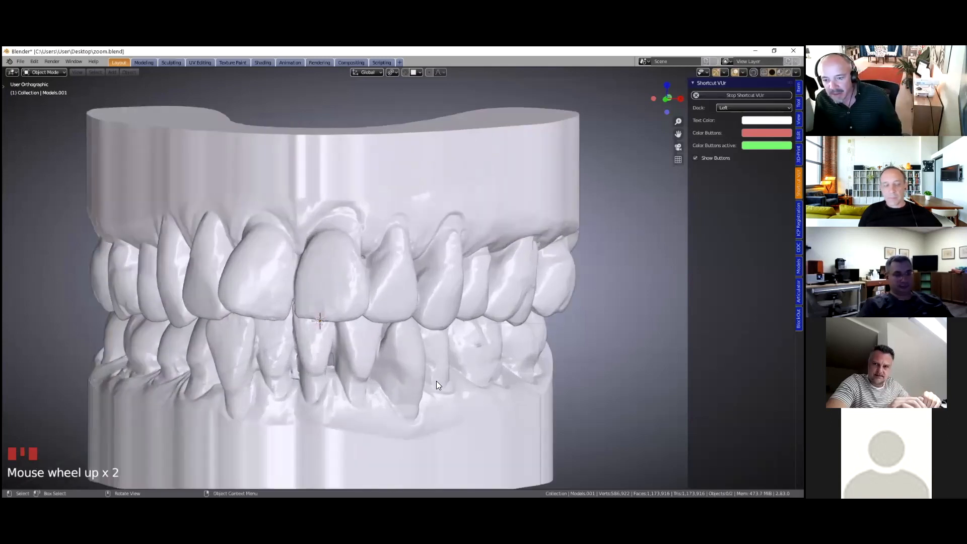
{"action": "scroll", "coordinate": [437, 384], "scroll_direction": "up", "scroll_amount": 1}
{"action": "scroll", "coordinate": [436, 384], "scroll_direction": "down", "scroll_amount": 2}
{"action": "middle_click_drag", "start_coordinate": [388, 369], "coordinate": [395, 375]}
{"action": "scroll", "coordinate": [440, 364], "scroll_direction": "down", "scroll_amount": 1}
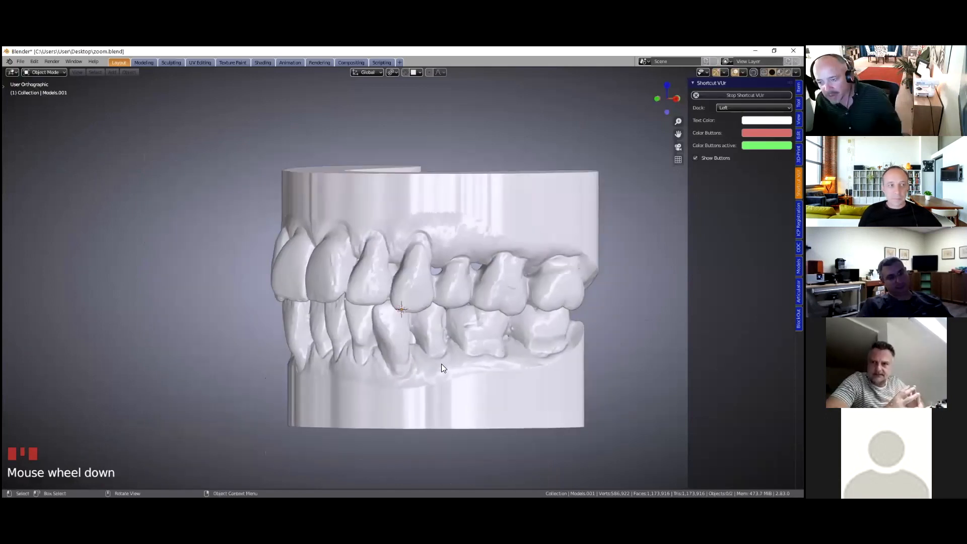
{"action": "scroll", "coordinate": [441, 365], "scroll_direction": "up", "scroll_amount": 2}
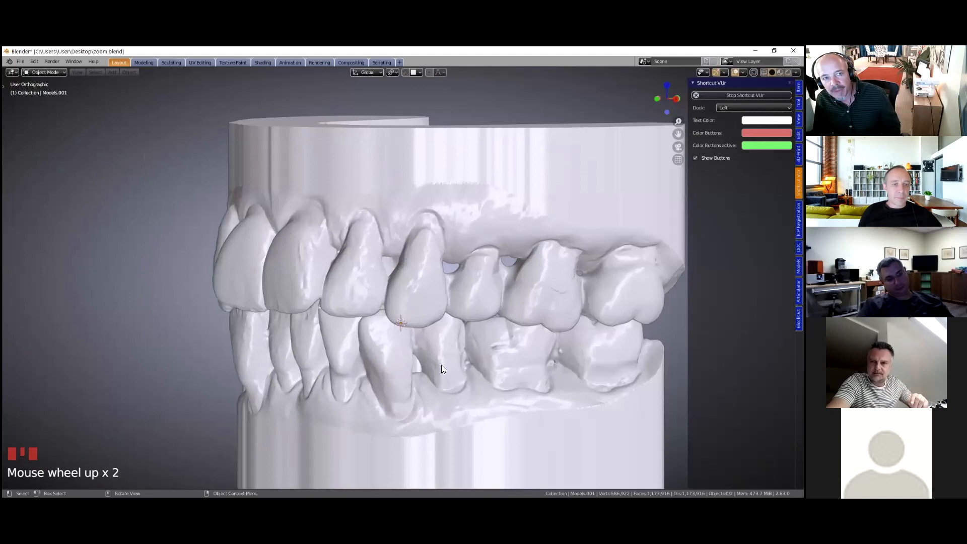
{"action": "middle_click_drag", "start_coordinate": [458, 362], "coordinate": [460, 354]}
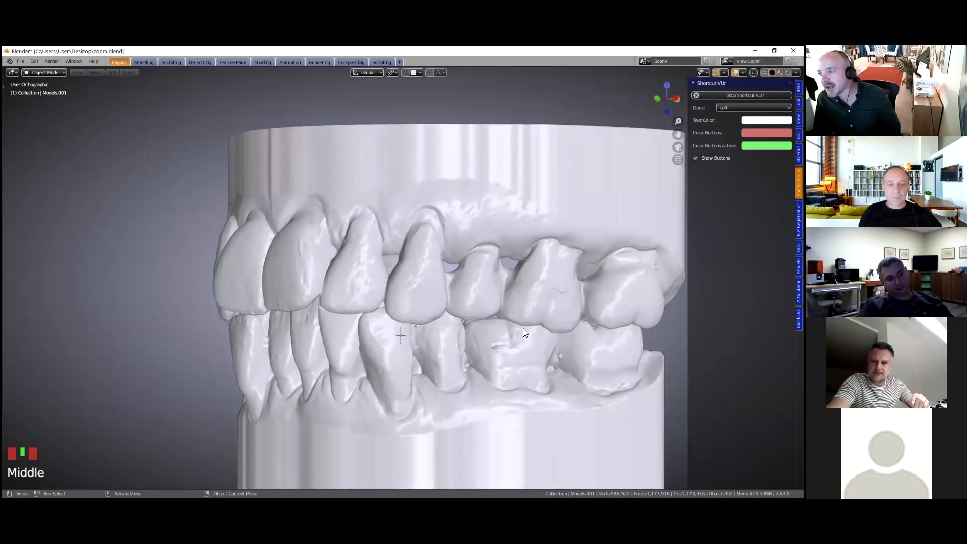
{"action": "middle_click_drag", "start_coordinate": [414, 356], "coordinate": [442, 349]}
{"action": "scroll", "coordinate": [483, 360], "scroll_direction": "down", "scroll_amount": 3}
{"action": "middle_click_drag", "start_coordinate": [524, 371], "coordinate": [570, 356]}
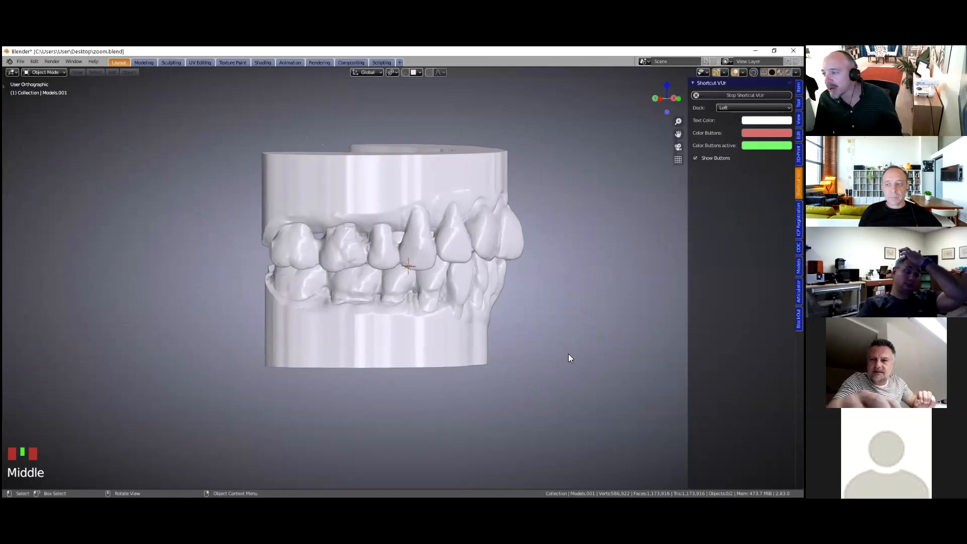
{"action": "scroll", "coordinate": [569, 356], "scroll_direction": "up", "scroll_amount": 2}
{"action": "scroll", "coordinate": [490, 330], "scroll_direction": "up", "scroll_amount": 2}
{"action": "scroll", "coordinate": [399, 197], "scroll_direction": "down", "scroll_amount": 1}
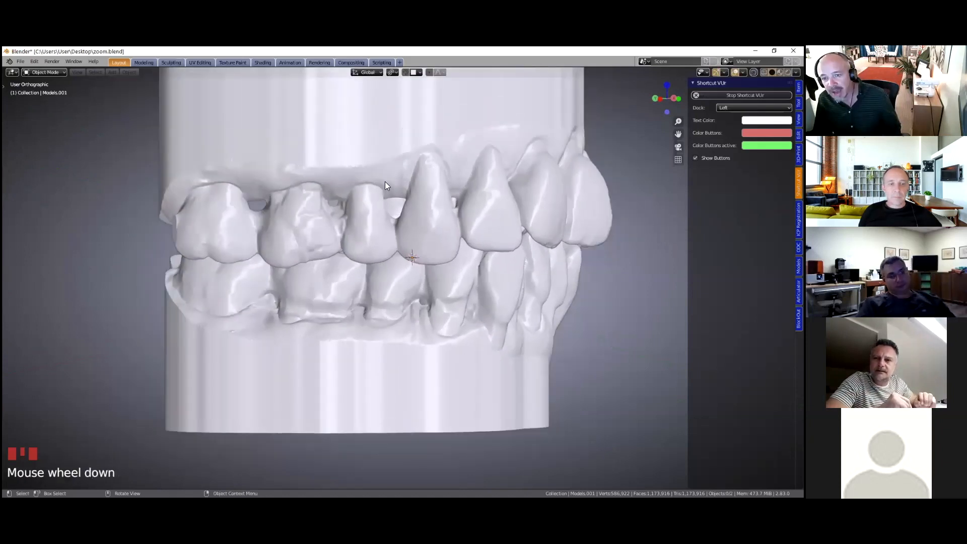
{"action": "mouse_move", "coordinate": [398, 194]}
{"action": "middle_mouse_down"}
{"action": "mouse_move", "coordinate": [394, 175]}
{"action": "mouse_move", "coordinate": [323, 199]}
{"action": "mouse_move", "coordinate": [390, 203]}
{"action": "mouse_move", "coordinate": [394, 211]}
{"action": "middle_mouse_up"}
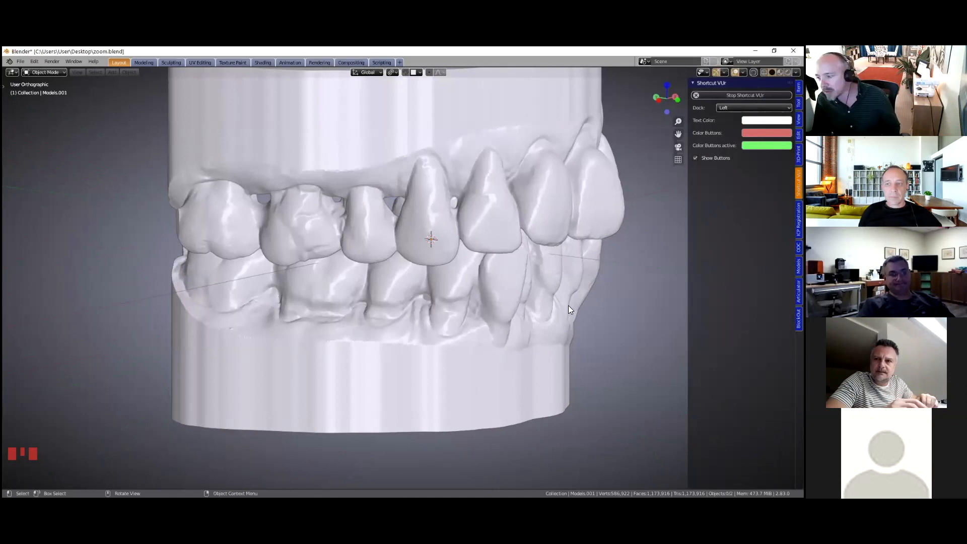
{"action": "scroll", "coordinate": [569, 305], "scroll_direction": "down", "scroll_amount": 1}
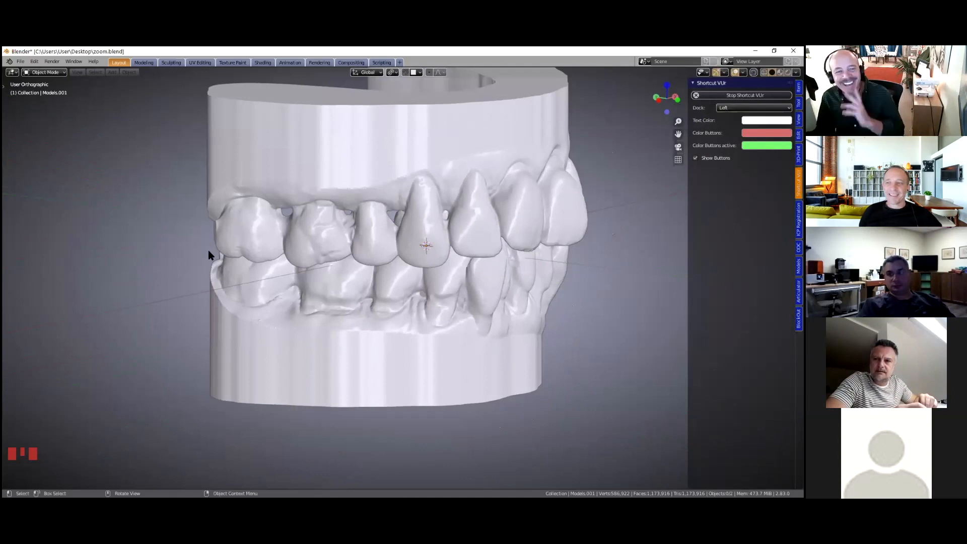
Select the upper arch model and bring up the Model Designer tools, viewing the models from the front
{"action": "left_click", "coordinate": [466, 206]}
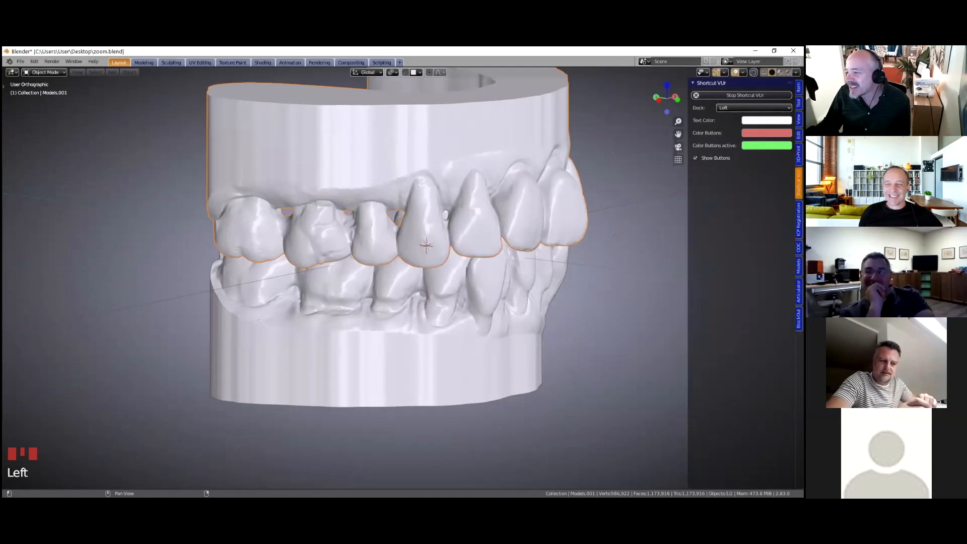
{"action": "left_click", "coordinate": [799, 266]}
{"action": "scroll", "coordinate": [536, 278], "scroll_direction": "down", "scroll_amount": 2}
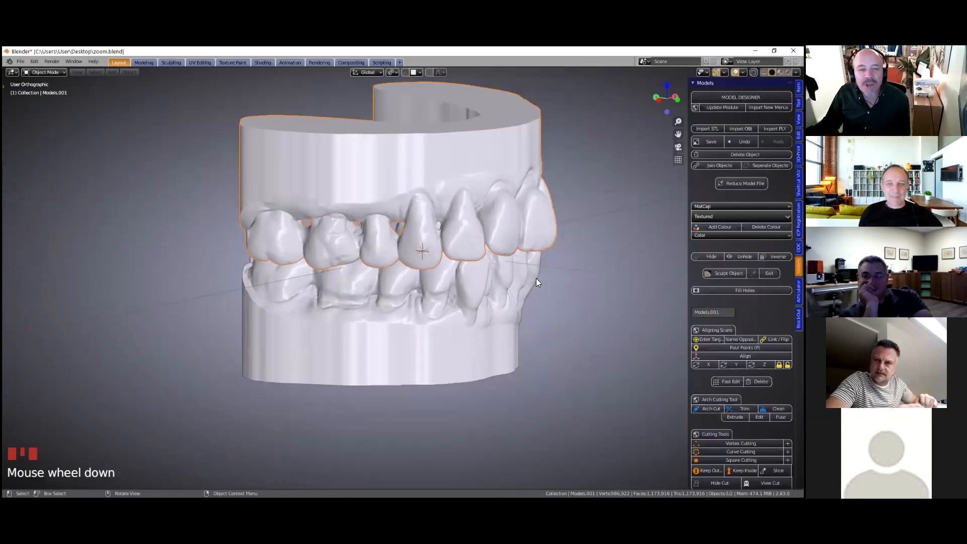
{"action": "middle_click_drag", "start_coordinate": [530, 272], "coordinate": [464, 257]}
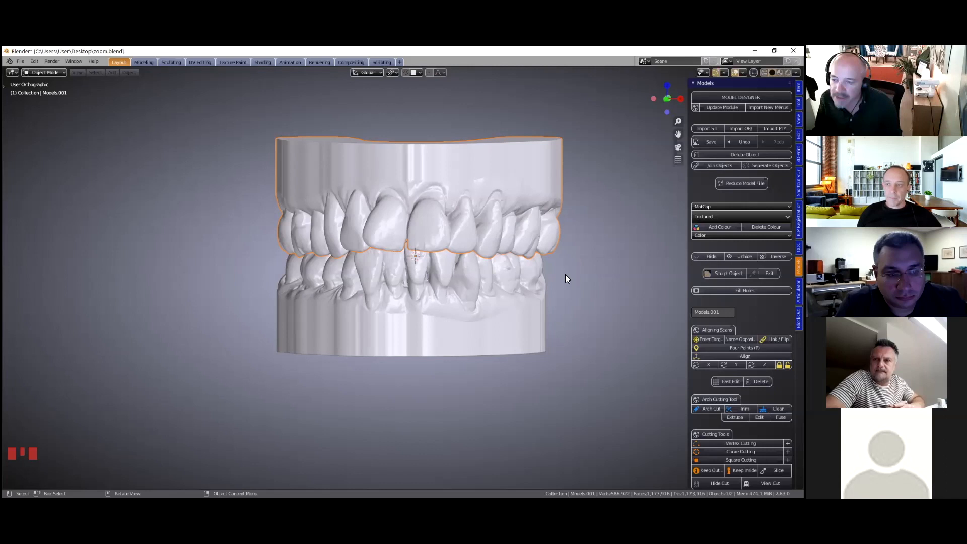
In the Articulator setup, name the two arch models as upper and lower
{"action": "left_click", "coordinate": [799, 291]}
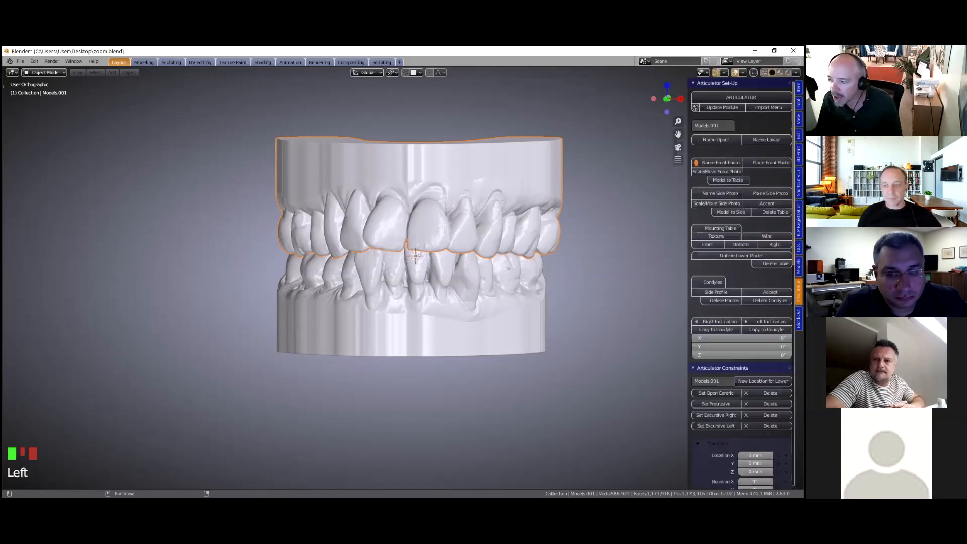
{"action": "scroll", "coordinate": [570, 288], "scroll_direction": "up", "scroll_amount": 2}
{"action": "scroll", "coordinate": [570, 291], "scroll_direction": "up", "scroll_amount": 1}
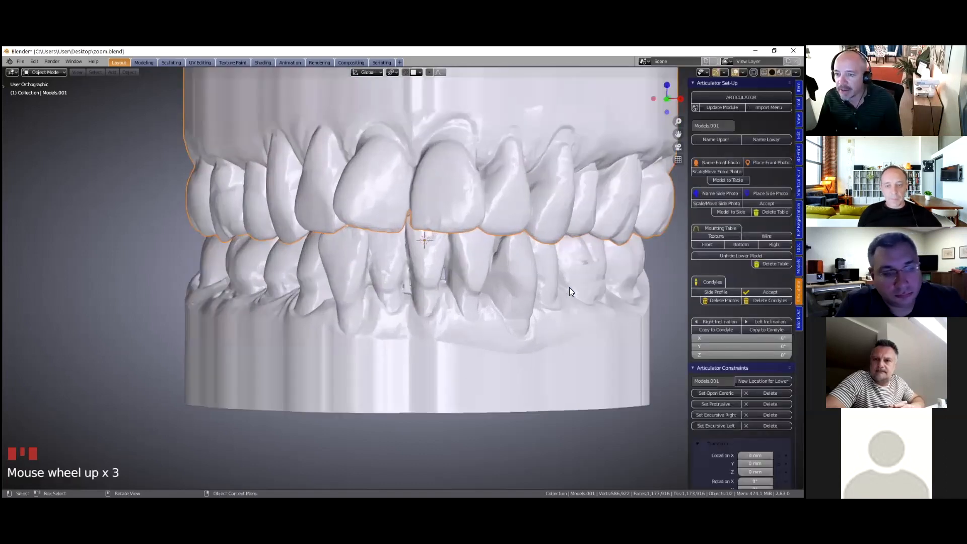
{"action": "scroll", "coordinate": [529, 191], "scroll_direction": "down", "scroll_amount": 3}
{"action": "left_click", "coordinate": [536, 167]}
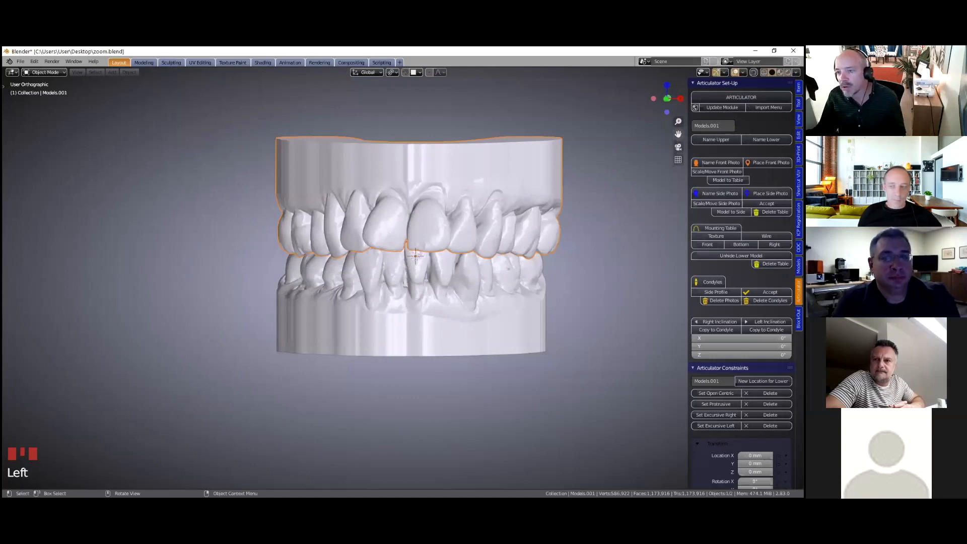
{"action": "left_click", "coordinate": [716, 139]}
{"action": "left_click", "coordinate": [428, 312]}
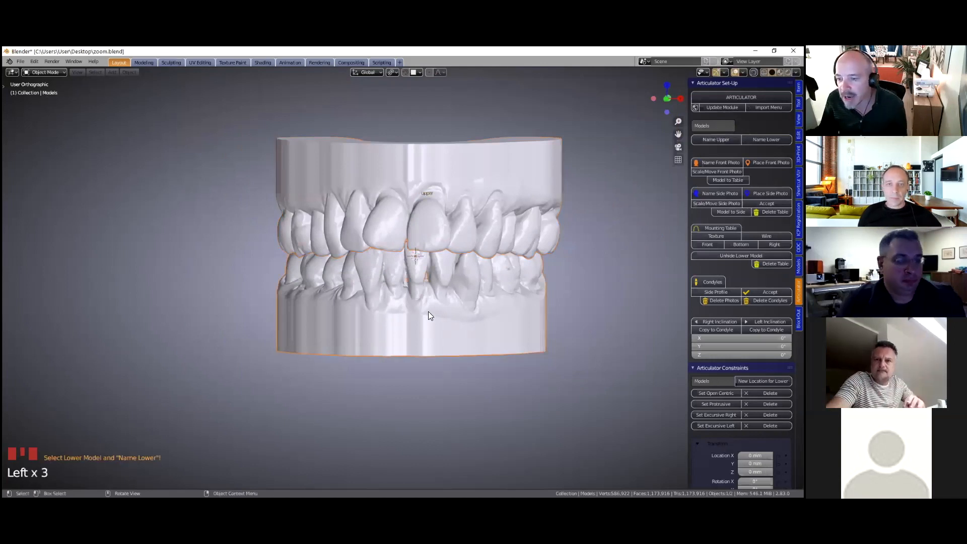
{"action": "left_click", "coordinate": [766, 140]}
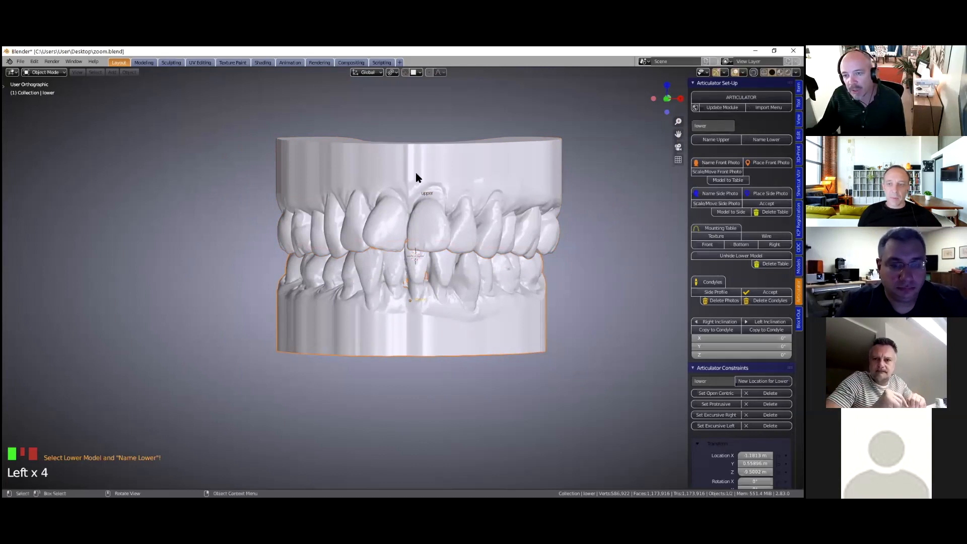
Split off an Outliner area beside the 3D view to show the scene's collections and models
{"action": "left_click_drag", "start_coordinate": [801, 69], "coordinate": [708, 71]}
{"action": "left_click", "coordinate": [716, 72]}
{"action": "left_click", "coordinate": [689, 102]}
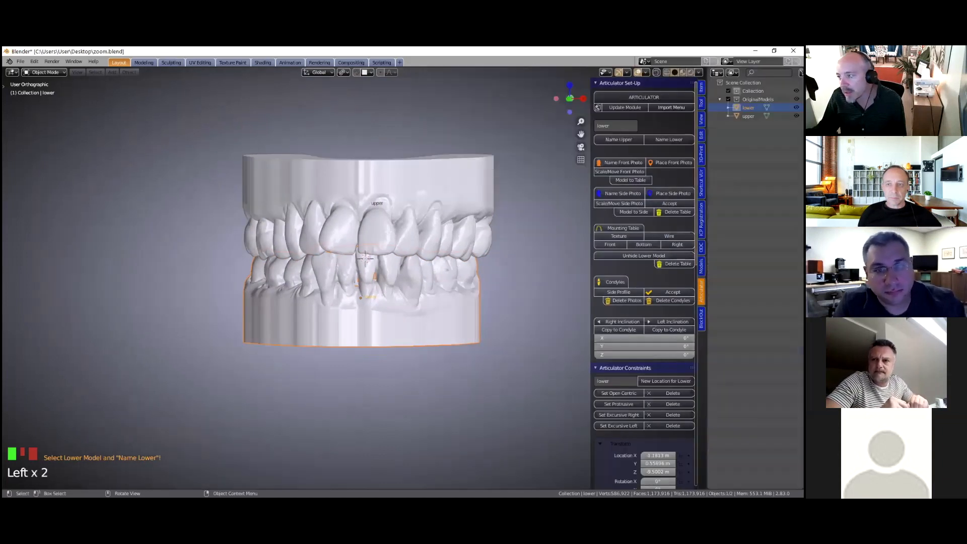
Select the upper model and add the articulator's mounting table beneath its teeth
{"action": "left_click", "coordinate": [446, 210]}
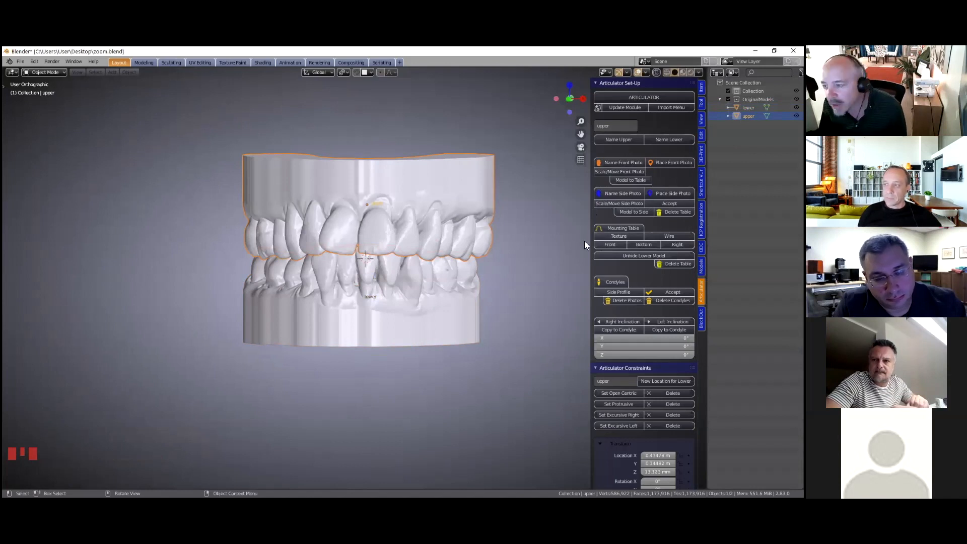
{"action": "left_click", "coordinate": [624, 227]}
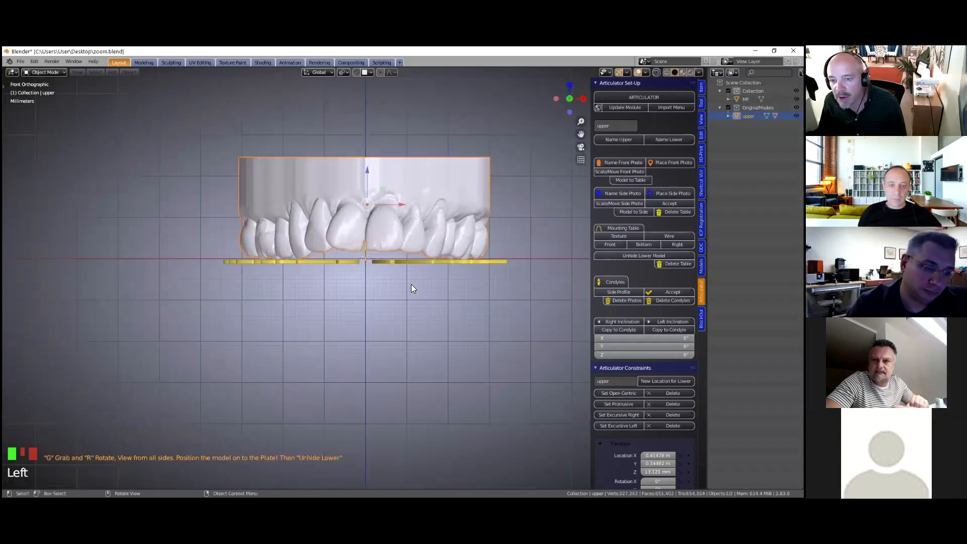
{"action": "scroll", "coordinate": [411, 288], "scroll_direction": "up", "scroll_amount": 1}
{"action": "scroll", "coordinate": [412, 289], "scroll_direction": "up", "scroll_amount": 2}
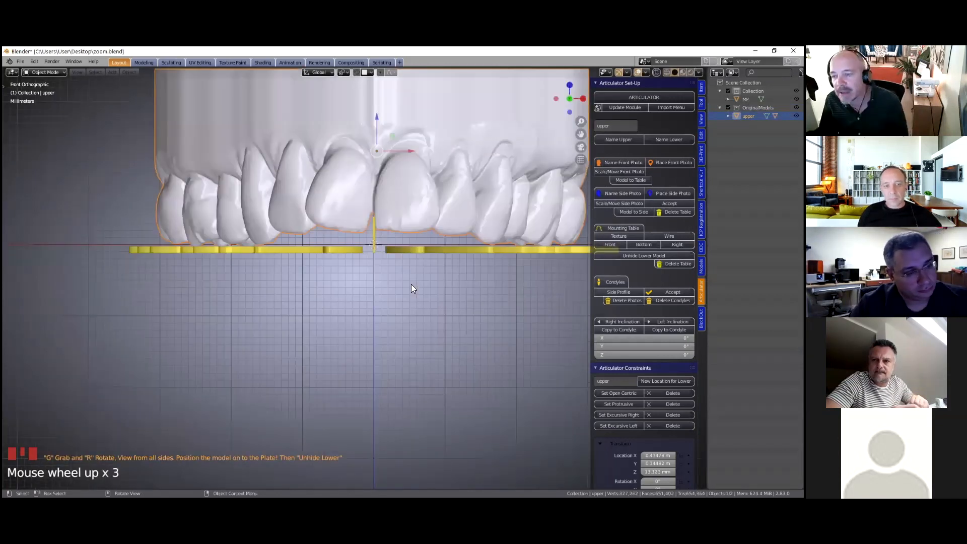
Shift the upper model sideways to about X 0.75 mm, lining its dental midline up with the mounting table's centre stopper
{"action": "scroll", "coordinate": [401, 197], "scroll_direction": "down", "scroll_amount": 1}
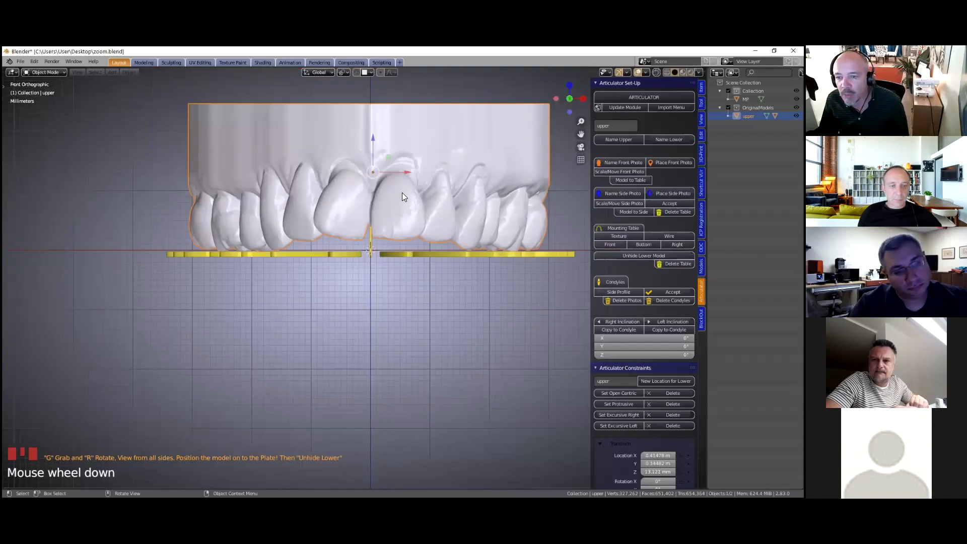
{"action": "scroll", "coordinate": [406, 191], "scroll_direction": "down", "scroll_amount": 1}
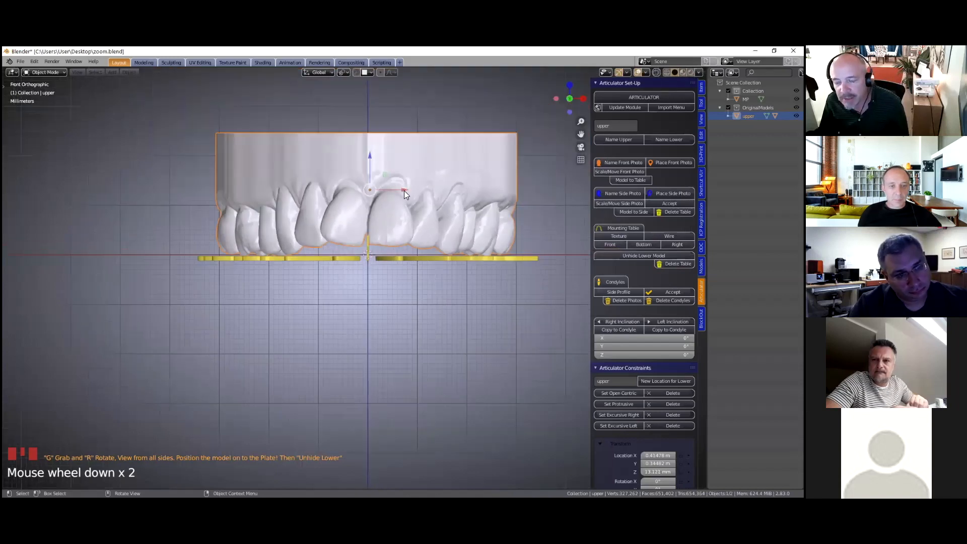
{"action": "left_click", "coordinate": [406, 192]}
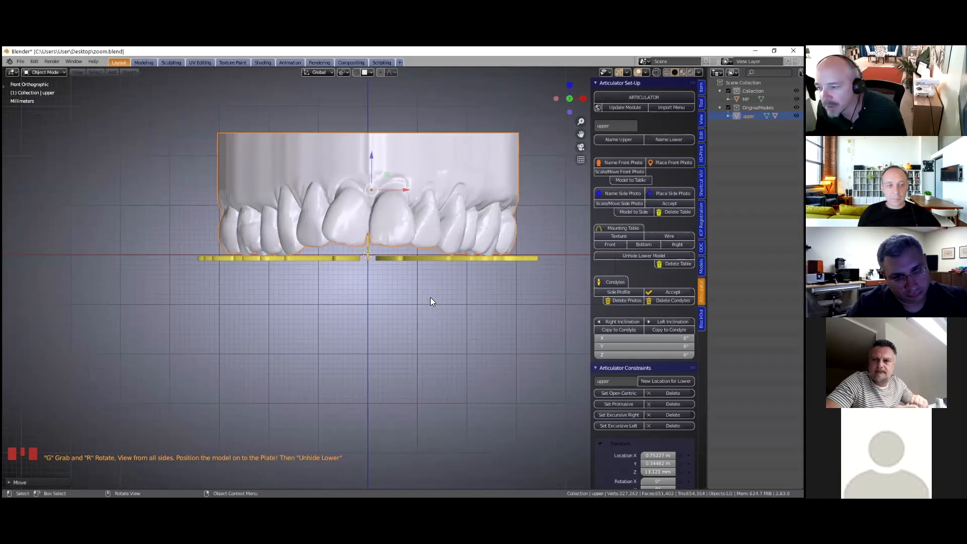
{"action": "scroll", "coordinate": [380, 255], "scroll_direction": "up", "scroll_amount": 1}
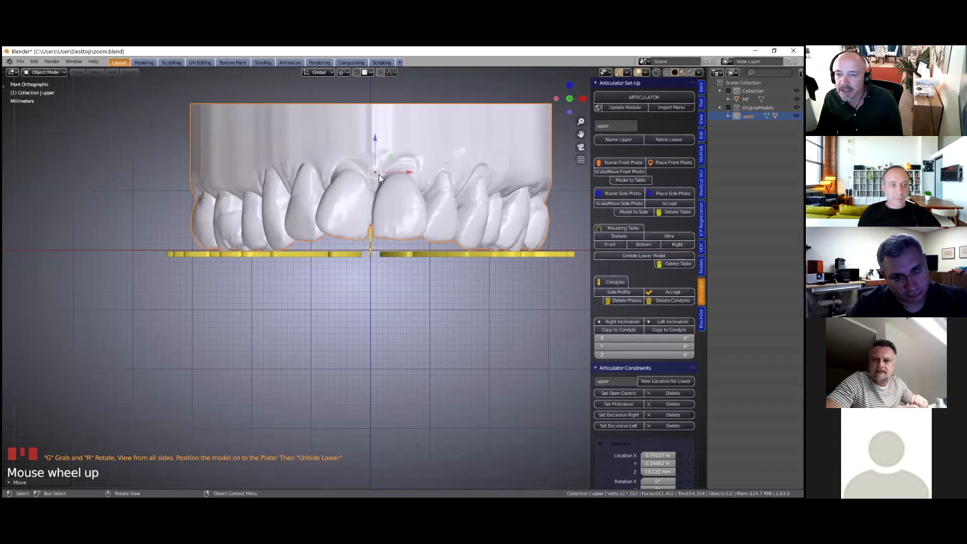
{"action": "scroll", "coordinate": [397, 199], "scroll_direction": "up", "scroll_amount": 2}
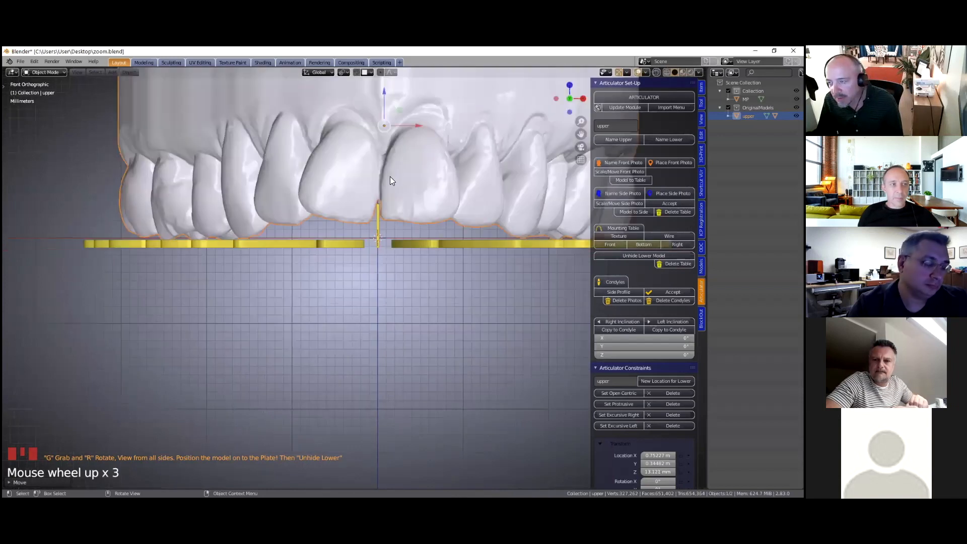
{"action": "scroll", "coordinate": [400, 236], "scroll_direction": "up", "scroll_amount": 2}
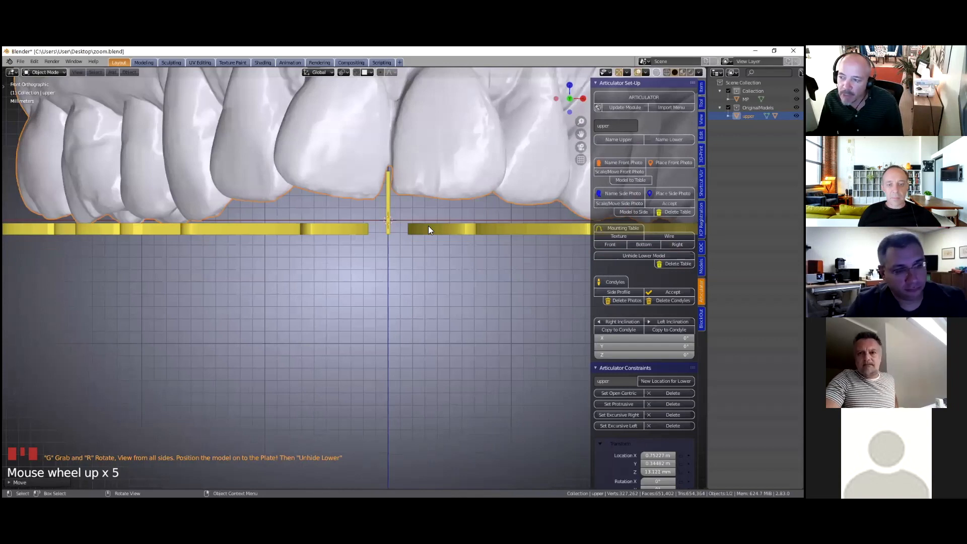
{"action": "scroll", "coordinate": [428, 226], "scroll_direction": "down", "scroll_amount": 1}
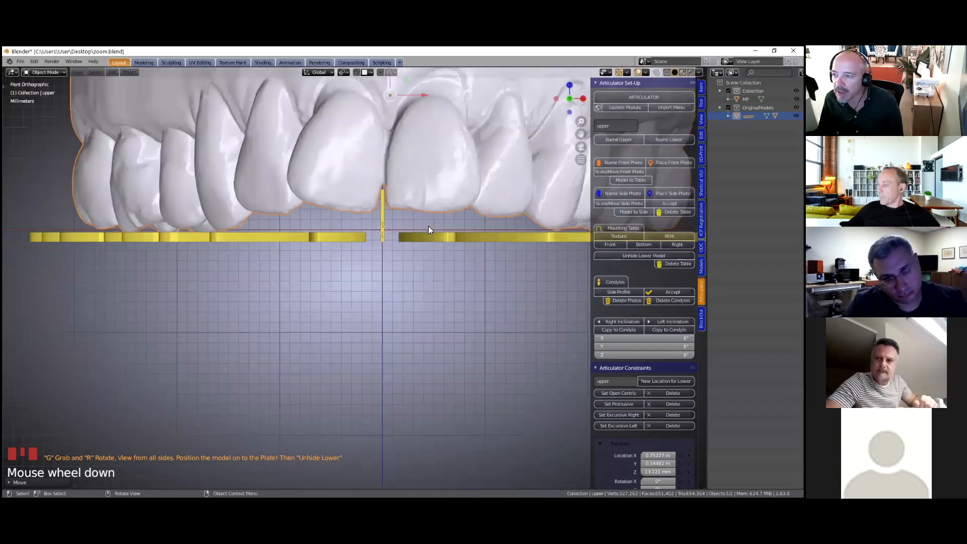
{"action": "scroll", "coordinate": [519, 279], "scroll_direction": "down", "scroll_amount": 1}
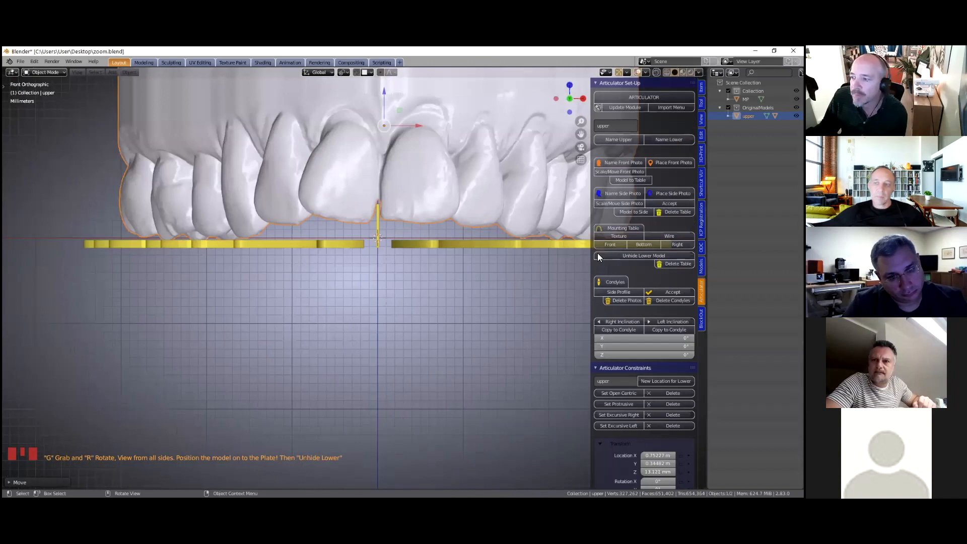
From the right side view, move the upper model along Y toward the front stopper, to about -2.52 mm
{"action": "left_click", "coordinate": [644, 243]}
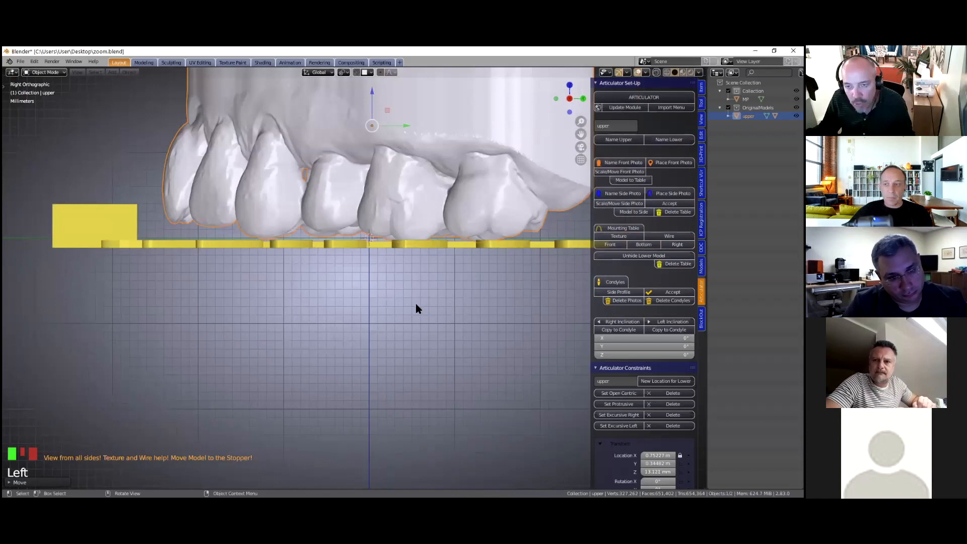
{"action": "scroll", "coordinate": [445, 245], "scroll_direction": "down", "scroll_amount": 1}
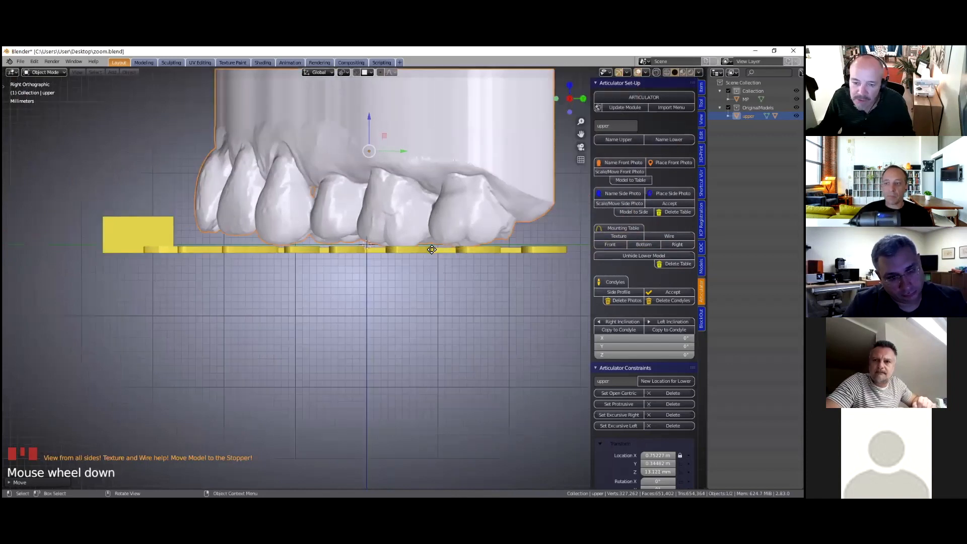
{"action": "scroll", "coordinate": [256, 298], "scroll_direction": "down", "scroll_amount": 1}
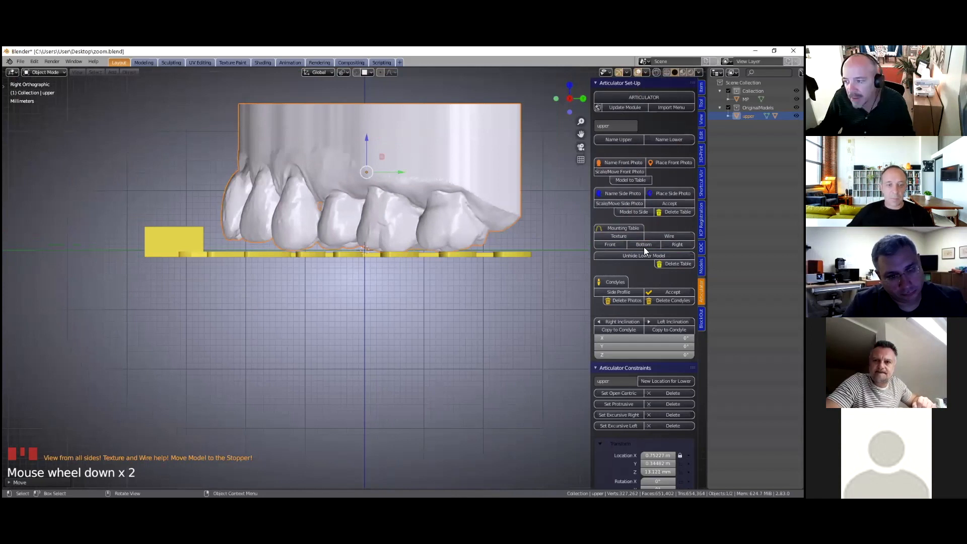
{"action": "middle_click_drag", "start_coordinate": [539, 203], "coordinate": [558, 242], "text": "shift"}
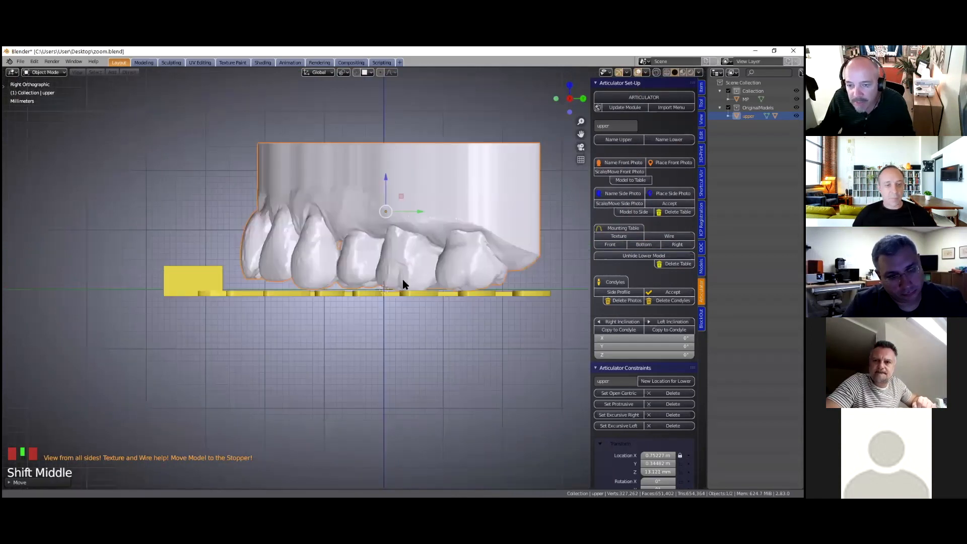
{"action": "middle_click_drag", "start_coordinate": [354, 270], "coordinate": [368, 286], "text": "shift"}
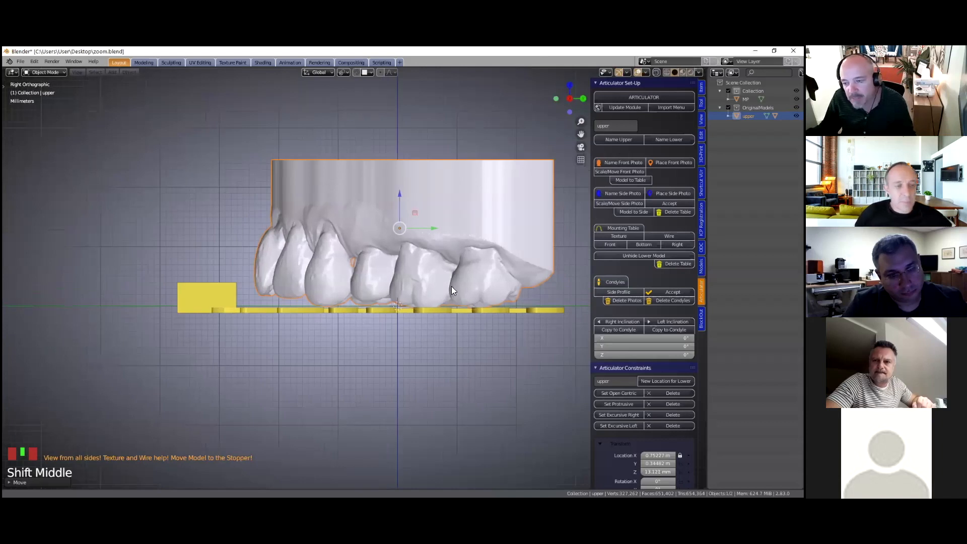
{"action": "middle_click_drag", "start_coordinate": [449, 287], "coordinate": [465, 304], "text": "shift"}
{"action": "left_click_drag", "start_coordinate": [447, 244], "coordinate": [430, 244]}
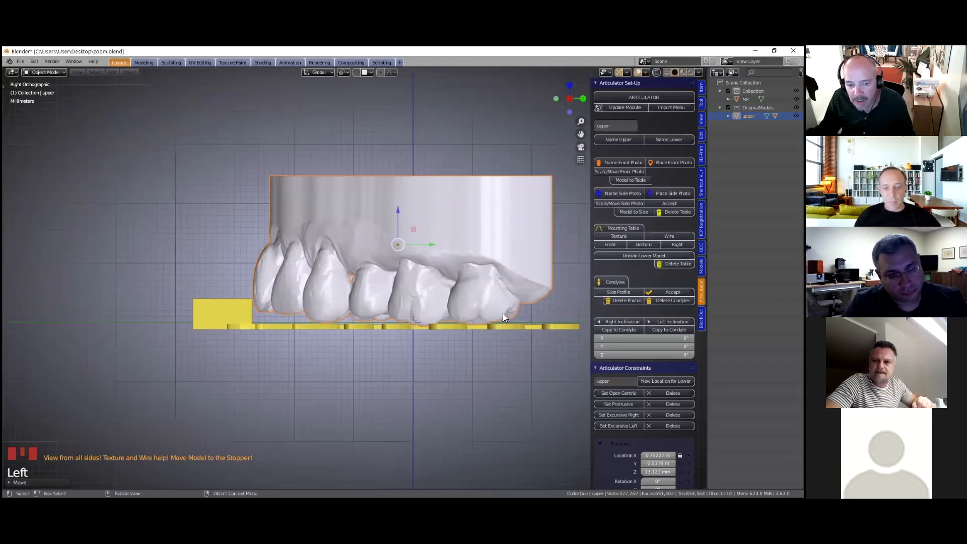
Check the upper arch from below against the mounting table's tooth outlines and unhide the lower model
{"action": "key", "text": "ctrl+KP_7"}
{"action": "middle_click_drag", "start_coordinate": [502, 312], "coordinate": [500, 285], "text": "shift"}
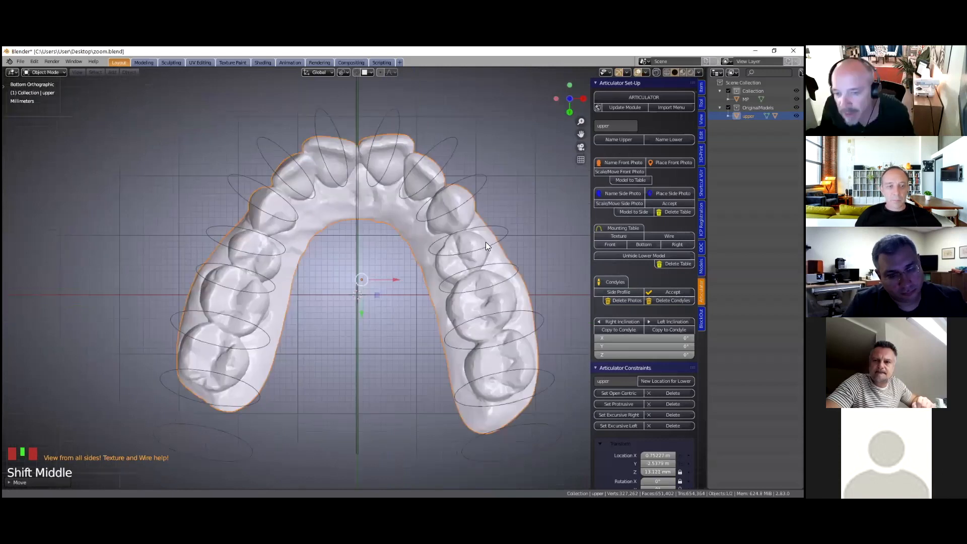
{"action": "middle_click_drag", "start_coordinate": [486, 242], "coordinate": [463, 266], "text": "shift"}
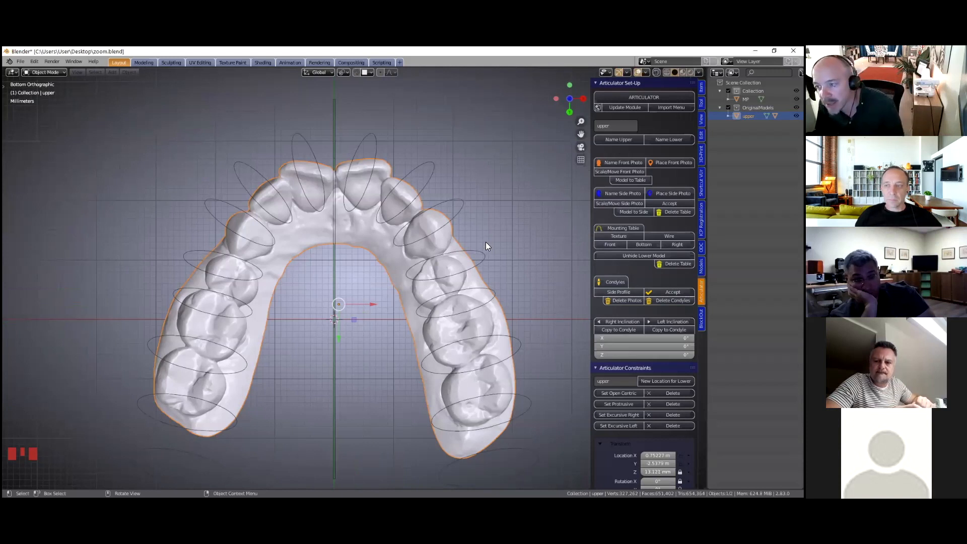
{"action": "left_click", "coordinate": [629, 255]}
{"action": "scroll", "coordinate": [382, 312], "scroll_direction": "down", "scroll_amount": 1}
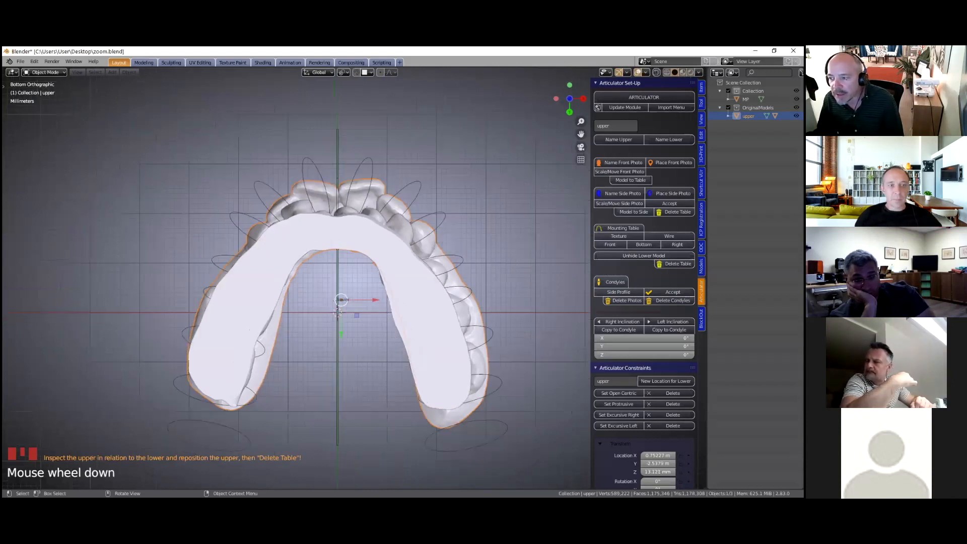
{"action": "middle_click_drag", "start_coordinate": [475, 306], "coordinate": [453, 403]}
{"action": "scroll", "coordinate": [454, 352], "scroll_direction": "up", "scroll_amount": 1}
{"action": "scroll", "coordinate": [453, 352], "scroll_direction": "down", "scroll_amount": 1}
Delete the mounting table and inspect the upper and lower models together from the front
{"action": "left_click", "coordinate": [674, 263]}
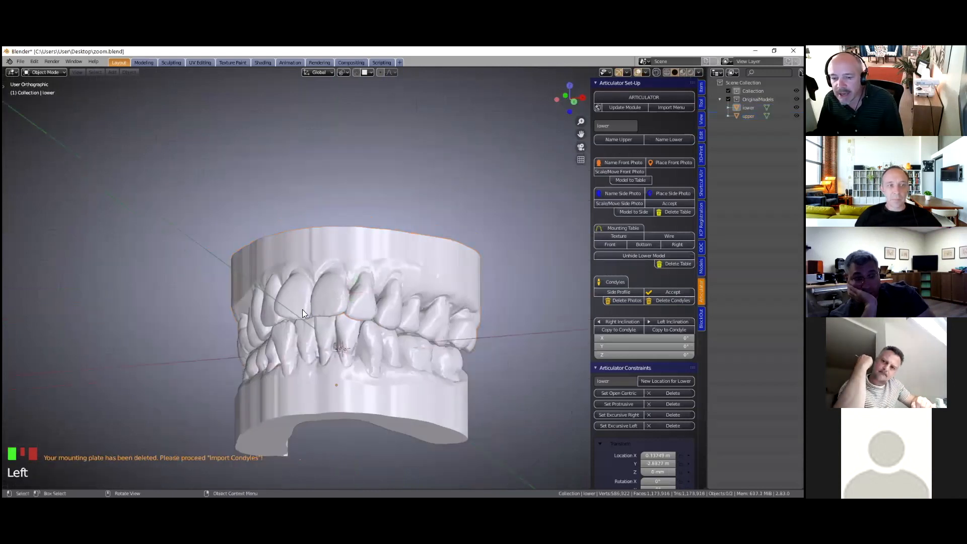
{"action": "middle_click_drag", "start_coordinate": [302, 309], "coordinate": [311, 337]}
{"action": "scroll", "coordinate": [311, 336], "scroll_direction": "up", "scroll_amount": 1}
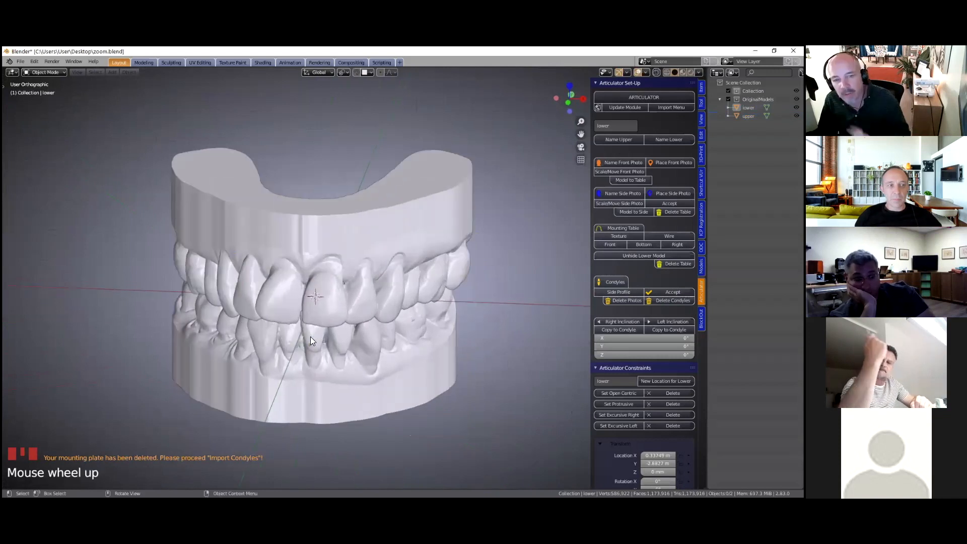
{"action": "scroll", "coordinate": [310, 337], "scroll_direction": "up", "scroll_amount": 1}
{"action": "scroll", "coordinate": [311, 337], "scroll_direction": "down", "scroll_amount": 2}
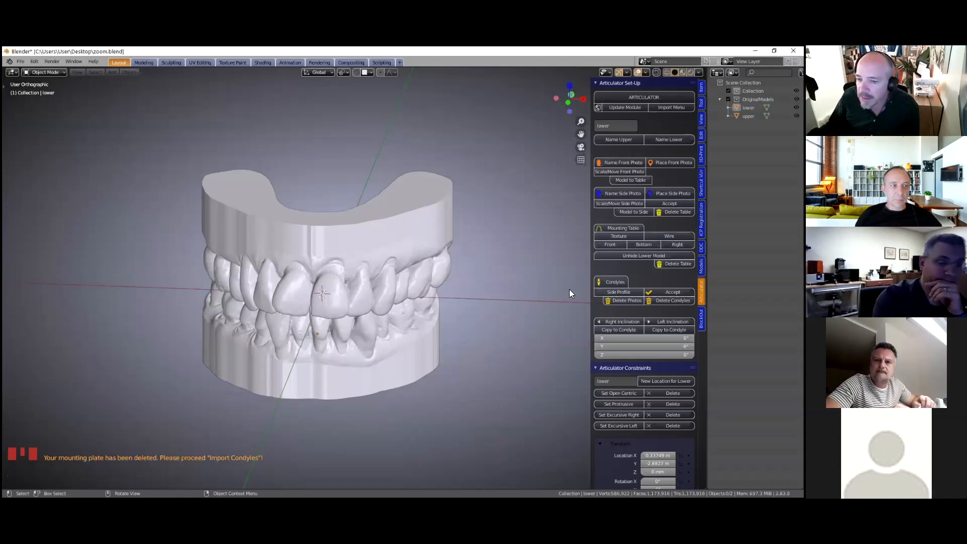
Add the articulator's condyles and move them slightly inward along X toward the dental models
{"action": "left_click", "coordinate": [610, 284]}
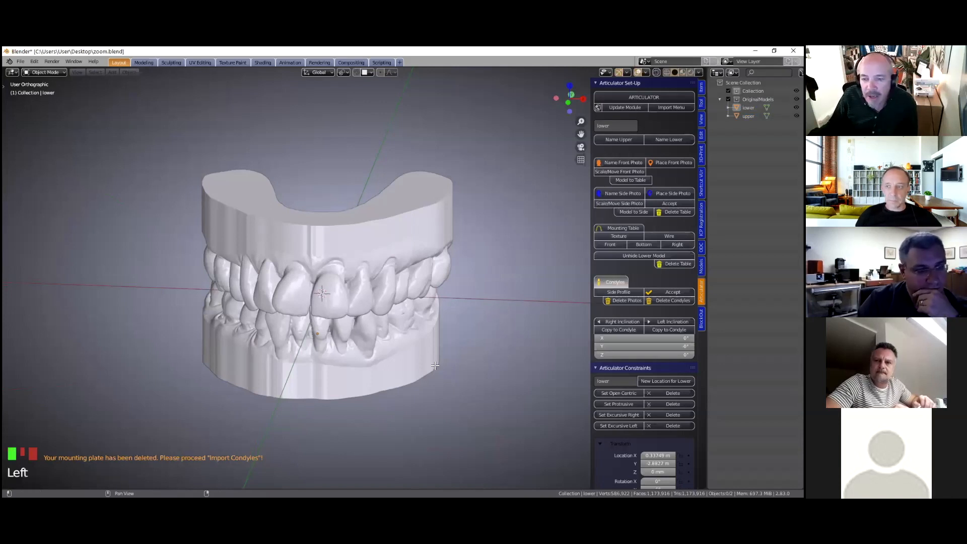
{"action": "scroll", "coordinate": [435, 366], "scroll_direction": "down", "scroll_amount": 2}
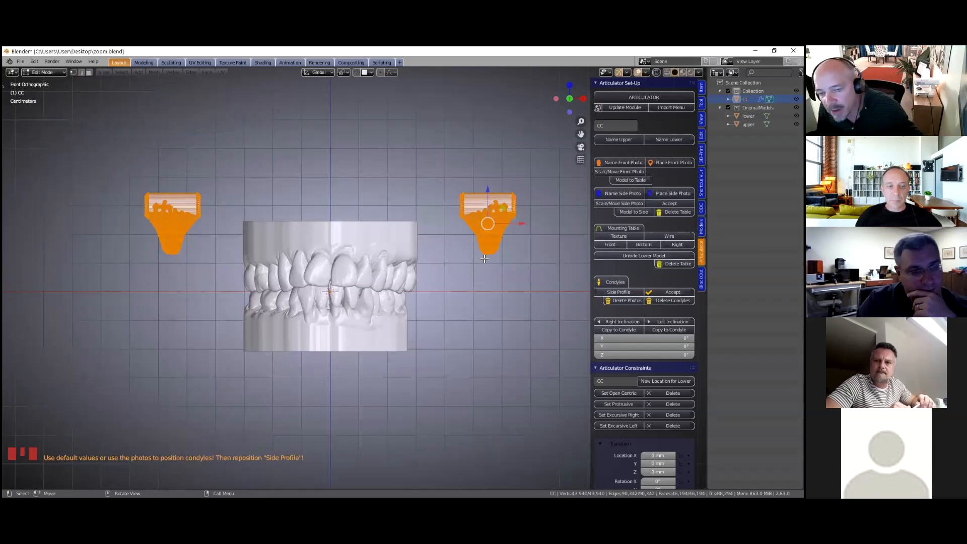
{"action": "left_click_drag", "start_coordinate": [524, 223], "coordinate": [518, 222]}
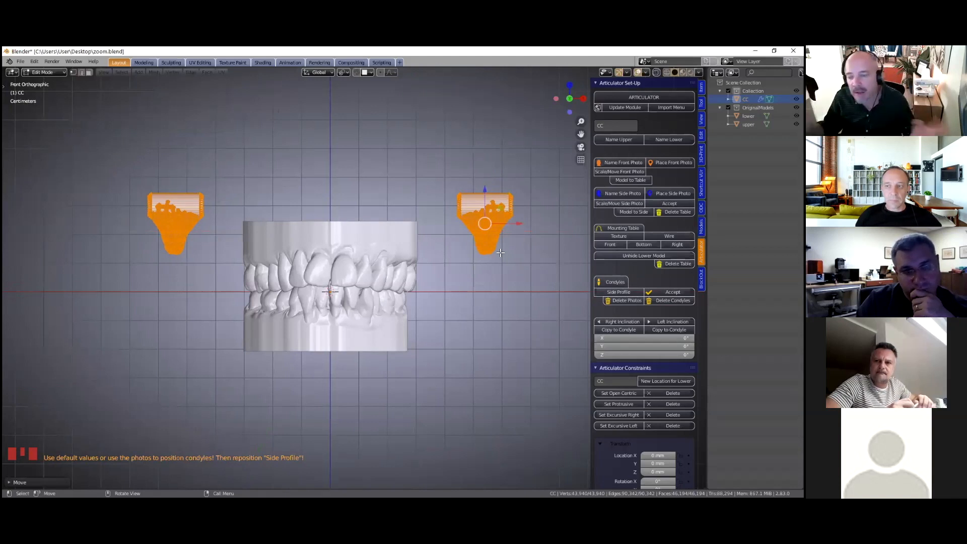
Reselect all of the condyle geometry and narrow the spacing between the two condyles further along X
{"action": "left_click", "coordinate": [524, 264]}
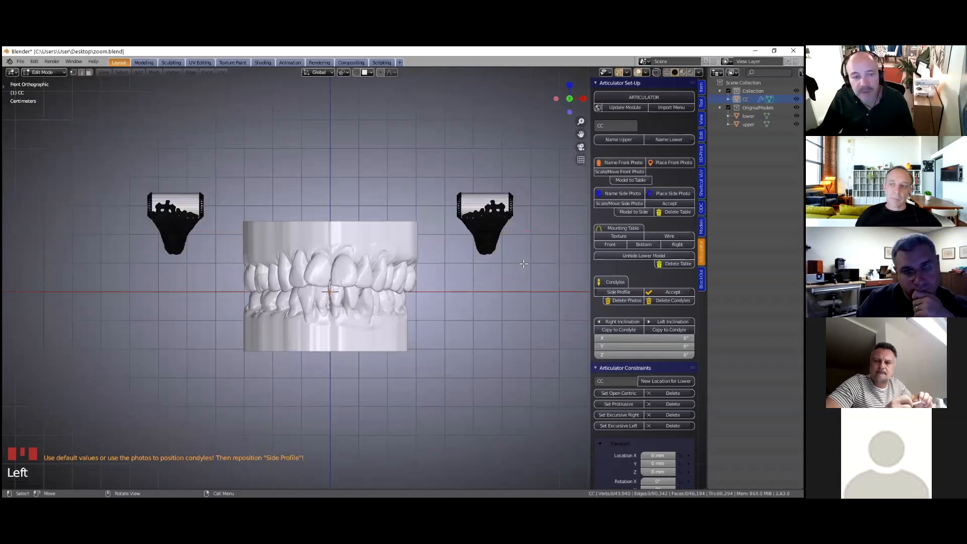
{"action": "scroll", "coordinate": [523, 264], "scroll_direction": "up", "scroll_amount": 1}
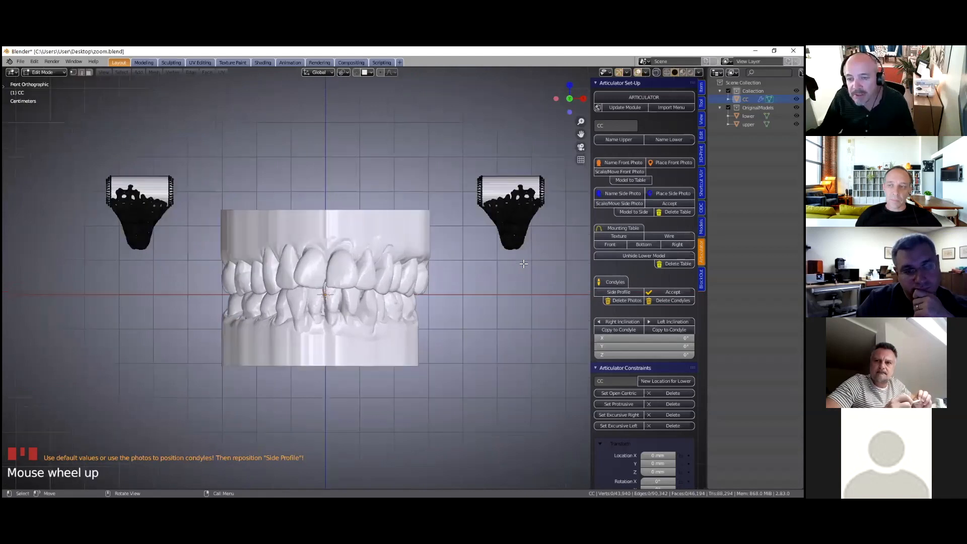
{"action": "scroll", "coordinate": [524, 264], "scroll_direction": "down", "scroll_amount": 2}
{"action": "key", "text": "a"}
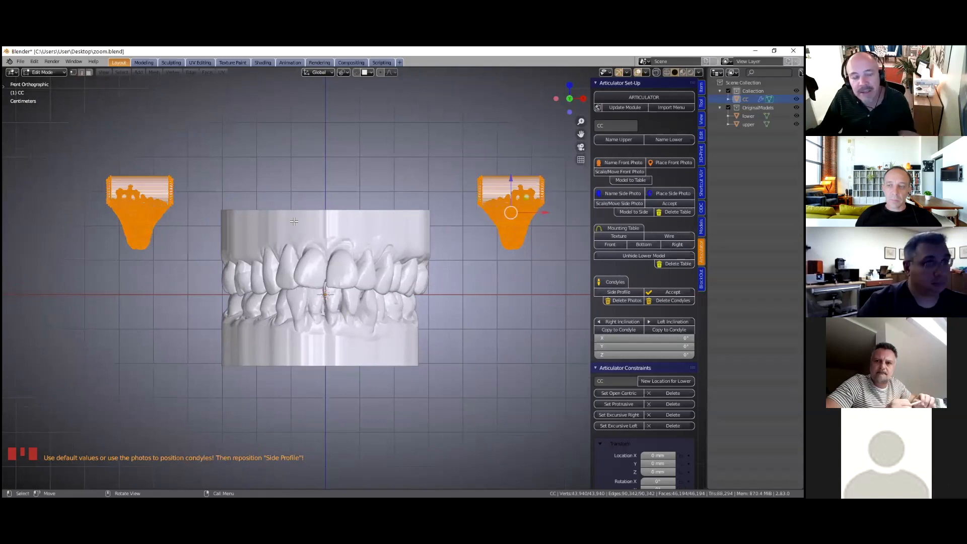
{"action": "left_click_drag", "start_coordinate": [545, 212], "coordinate": [533, 216]}
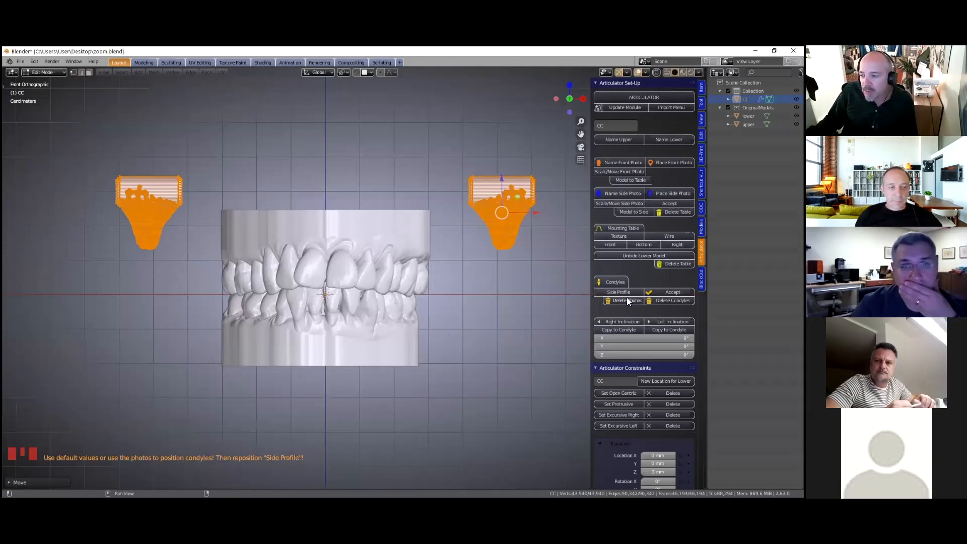
In the side profile, move the condyles slightly forward along Y toward the models and accept their position
{"action": "left_click", "coordinate": [609, 294]}
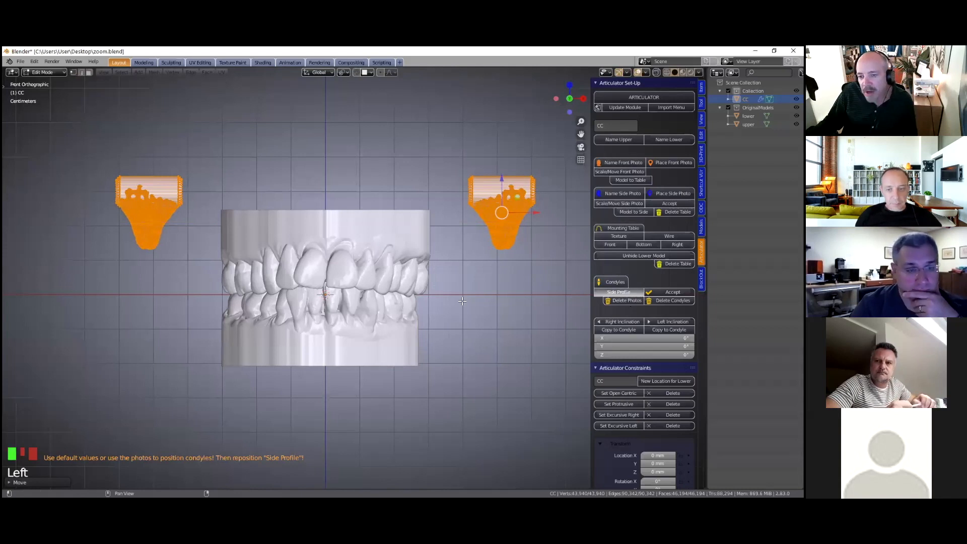
{"action": "scroll", "coordinate": [453, 303], "scroll_direction": "down", "scroll_amount": 2}
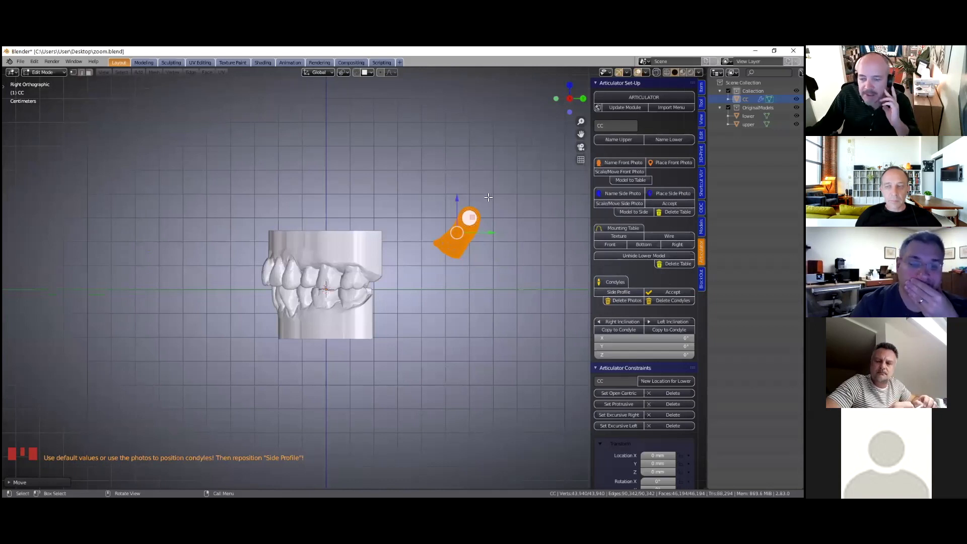
{"action": "left_click_drag", "start_coordinate": [500, 231], "coordinate": [494, 290]}
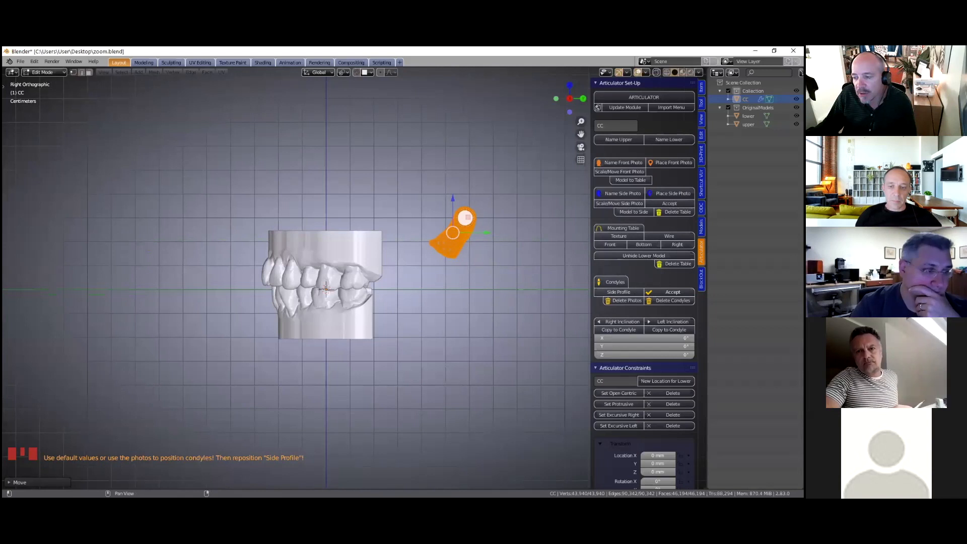
{"action": "left_click", "coordinate": [672, 292]}
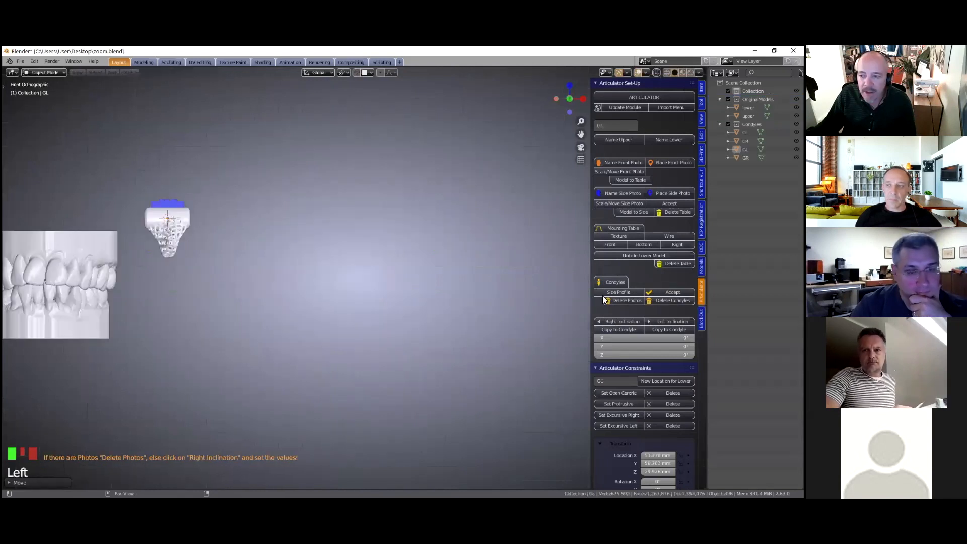
Apply the preset right inclination of 33° in X and 15° in Z to the right condylar guide
{"action": "scroll", "coordinate": [488, 302], "scroll_direction": "down", "scroll_amount": 2}
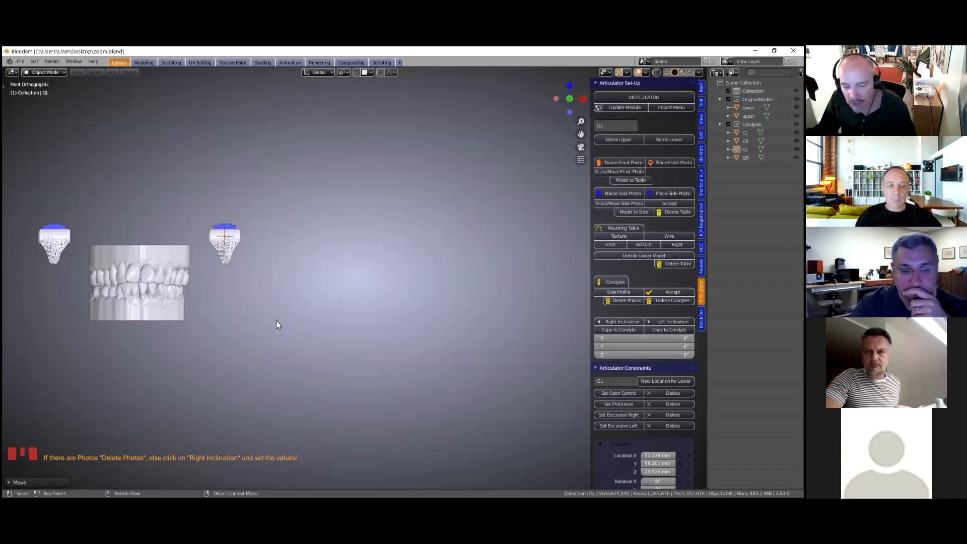
{"action": "middle_click_drag", "start_coordinate": [274, 298], "coordinate": [485, 340], "text": "shift"}
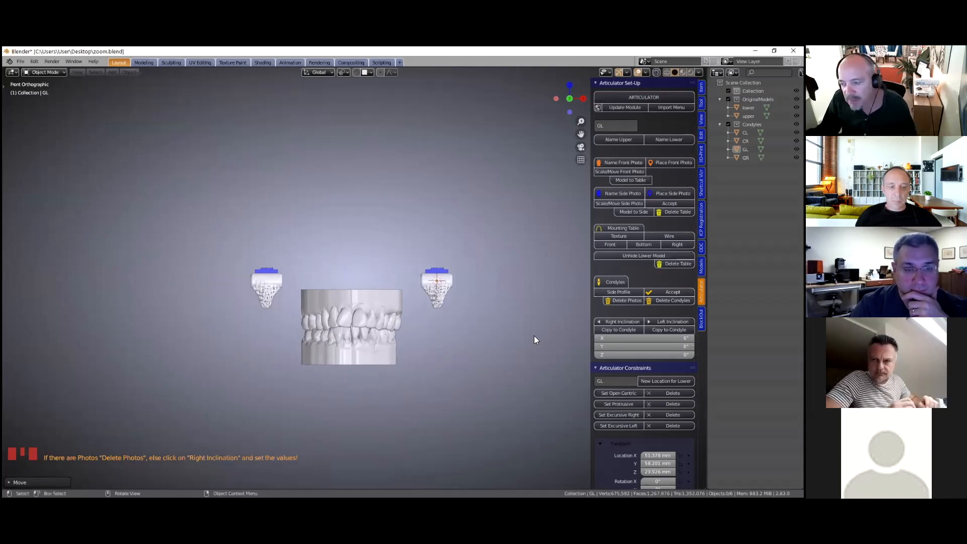
{"action": "scroll", "coordinate": [463, 357], "scroll_direction": "up", "scroll_amount": 2}
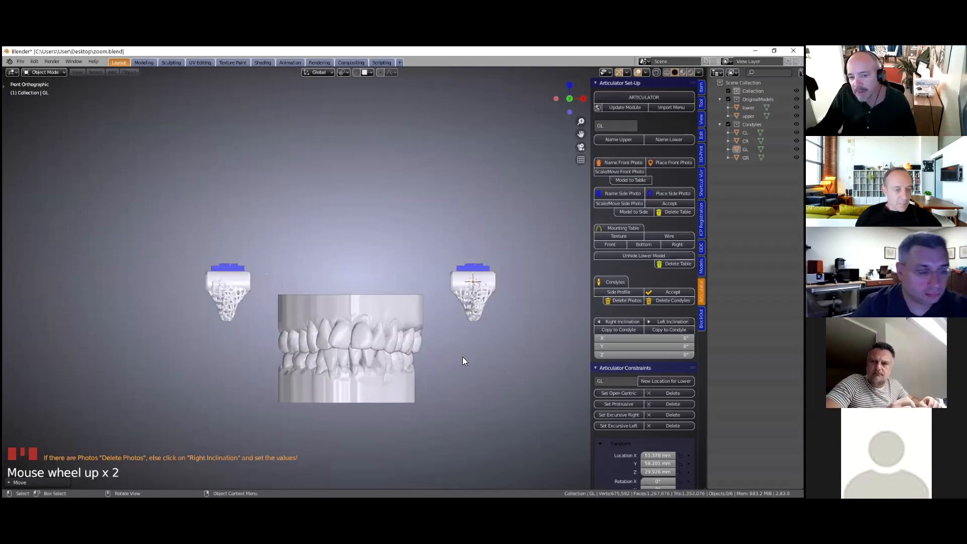
{"action": "scroll", "coordinate": [462, 358], "scroll_direction": "up", "scroll_amount": 2}
{"action": "middle_click_drag", "start_coordinate": [418, 351], "coordinate": [409, 370]}
{"action": "scroll", "coordinate": [208, 200], "scroll_direction": "down", "scroll_amount": 1}
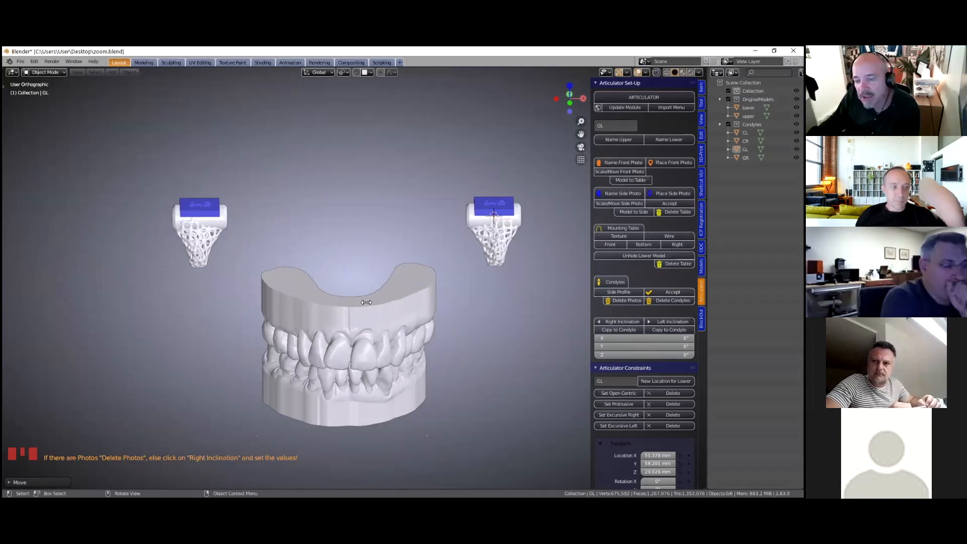
{"action": "key", "text": "Left"}
{"action": "middle_click_drag", "start_coordinate": [199, 238], "coordinate": [266, 280]}
{"action": "middle_click_drag", "start_coordinate": [389, 310], "coordinate": [519, 275]}
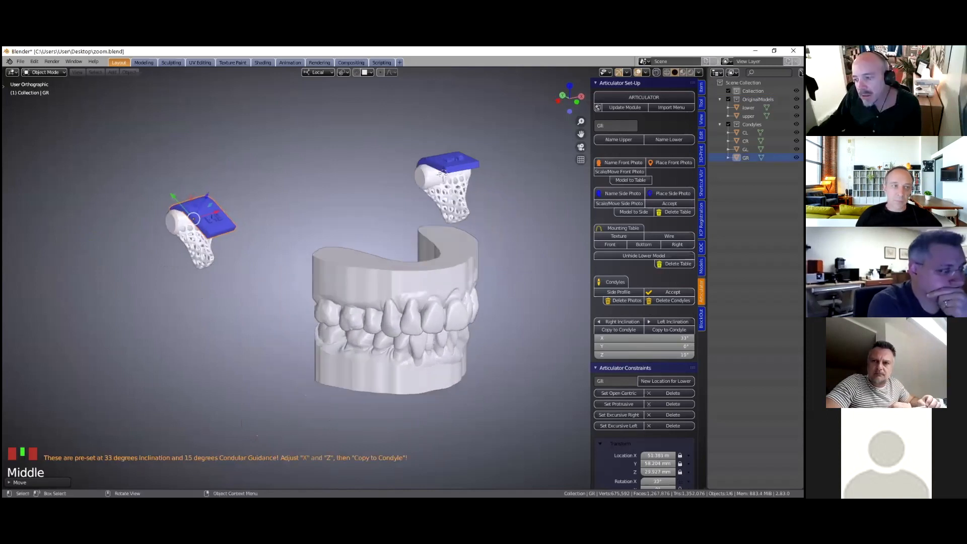
{"action": "scroll", "coordinate": [518, 275], "scroll_direction": "up", "scroll_amount": 2}
{"action": "scroll", "coordinate": [356, 275], "scroll_direction": "up", "scroll_amount": 2}
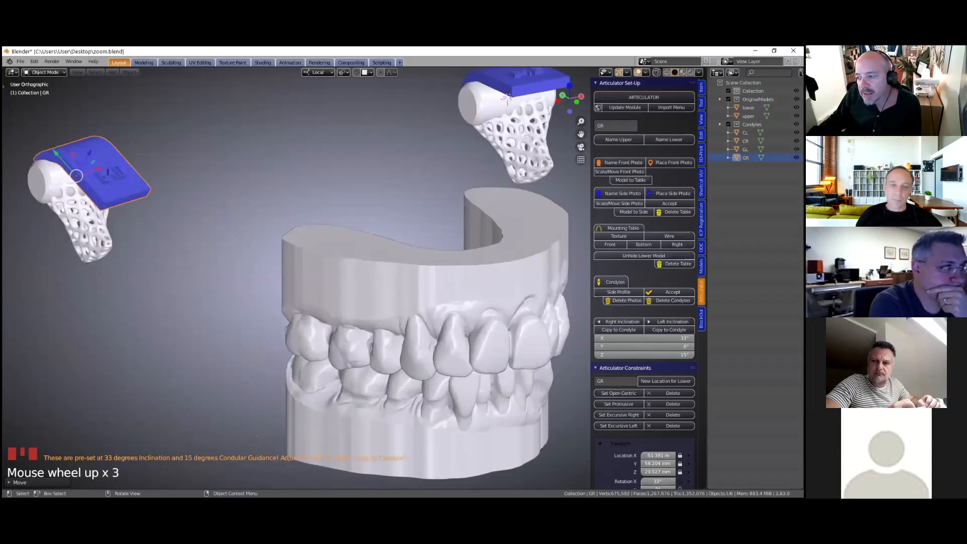
{"action": "middle_click_drag", "start_coordinate": [356, 275], "coordinate": [504, 312], "text": "shift"}
Try a steeper X inclination on the right condylar guide and reset it to 33°
{"action": "left_click_drag", "start_coordinate": [643, 338], "coordinate": [675, 338]}
{"action": "left_click", "coordinate": [643, 338]}
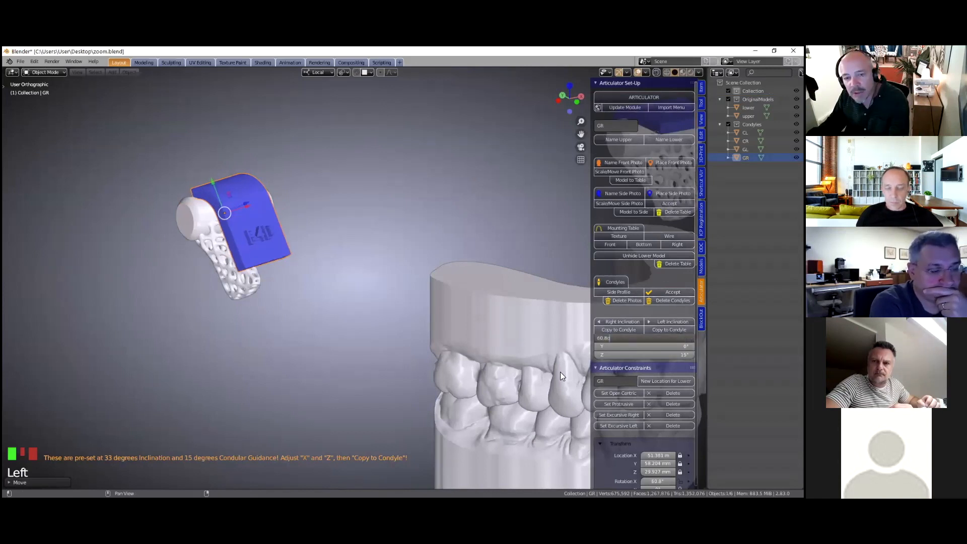
{"action": "type", "text": "33"}
{"action": "key", "text": "Return"}
Try other Z angles on the right condylar guide, including -15°, and return it to 15°
{"action": "left_click_drag", "start_coordinate": [643, 354], "coordinate": [595, 354]}
{"action": "left_click", "coordinate": [644, 355]}
{"action": "key", "text": "BackSpace"}
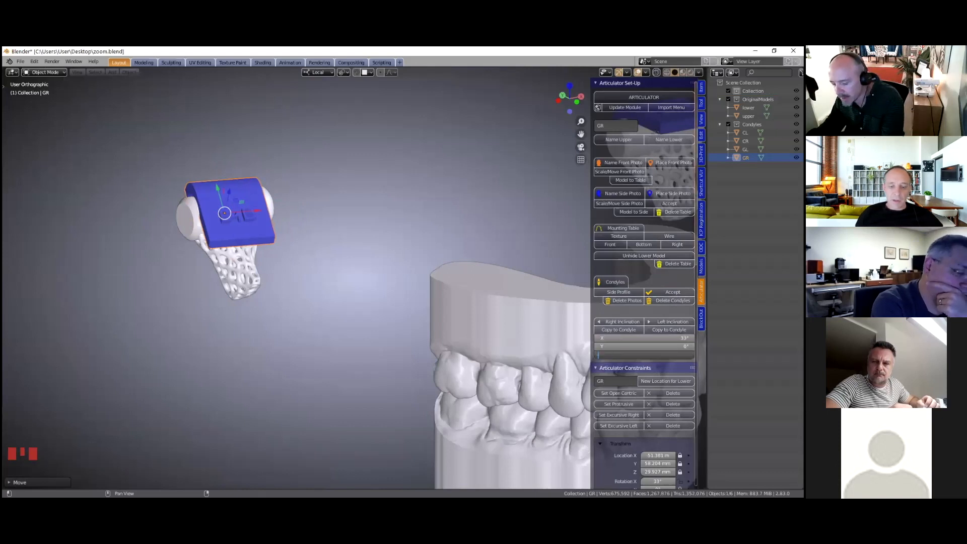
{"action": "type", "text": "-1"}
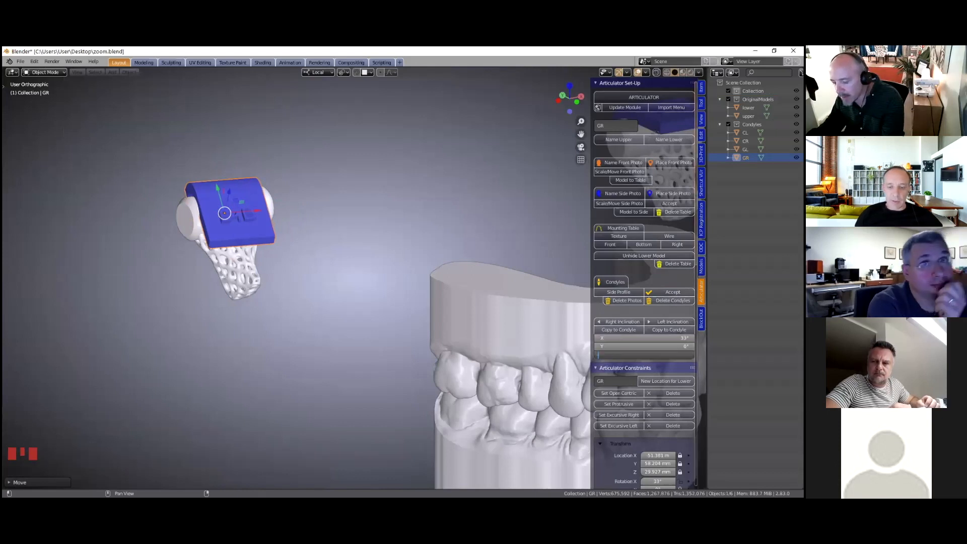
{"action": "type", "text": "5"}
{"action": "key", "text": "Return"}
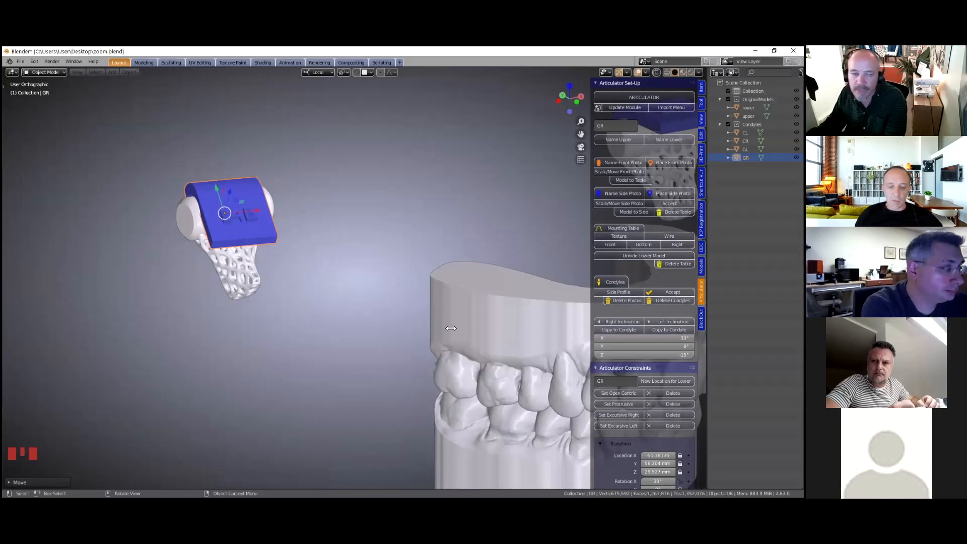
{"action": "left_click", "coordinate": [644, 354]}
{"action": "type", "text": "15"}
{"action": "key", "text": "Return"}
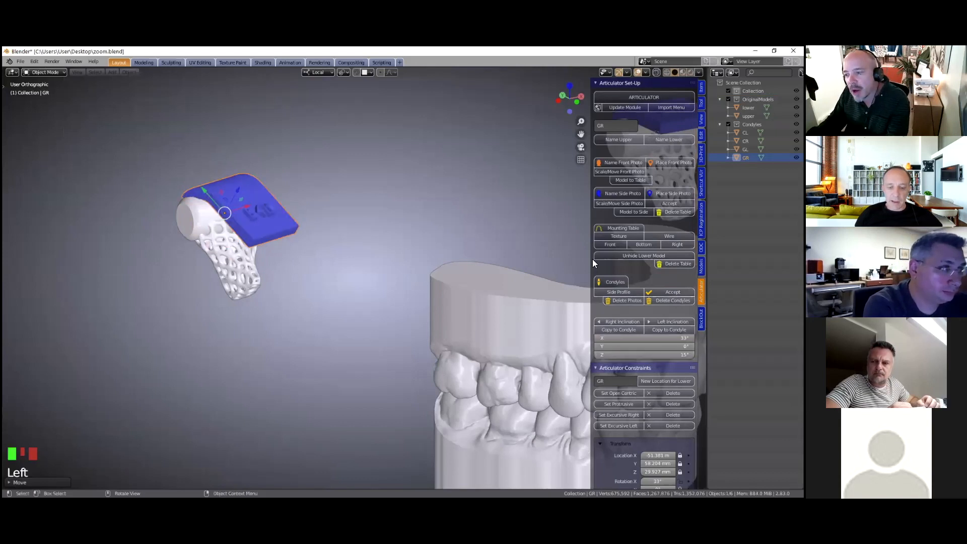
Widen the articulator sidebar and shrink the Outliner area to give the 3D view more room
{"action": "left_click_drag", "start_coordinate": [590, 275], "coordinate": [511, 275]}
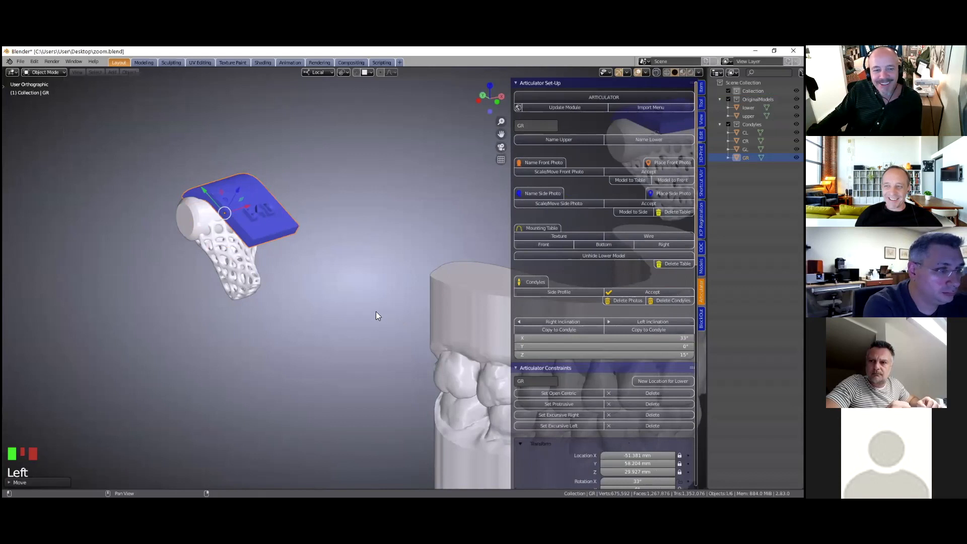
{"action": "left_click_drag", "start_coordinate": [707, 274], "coordinate": [790, 274]}
{"action": "middle_click_drag", "start_coordinate": [339, 306], "coordinate": [336, 308], "text": "shift"}
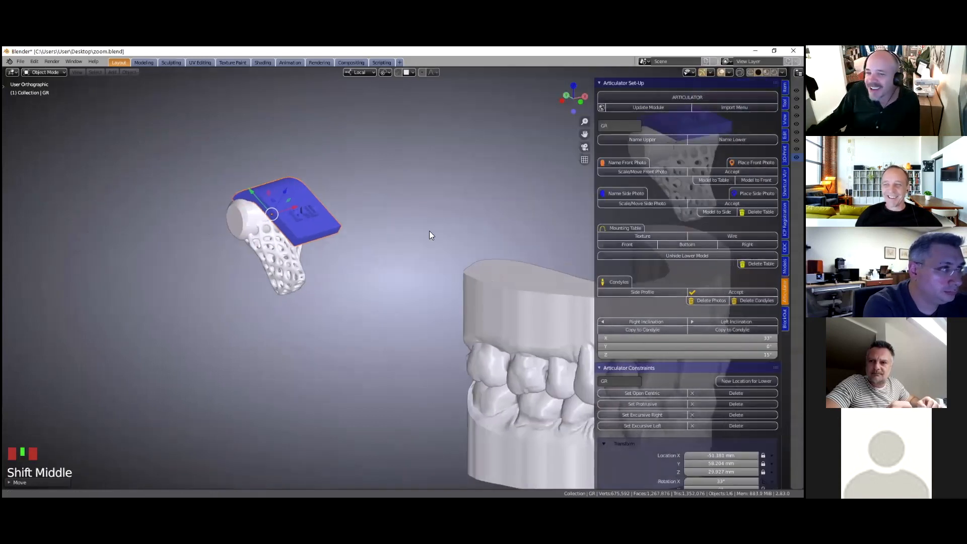
{"action": "middle_click_drag", "start_coordinate": [431, 235], "coordinate": [458, 240], "text": "shift"}
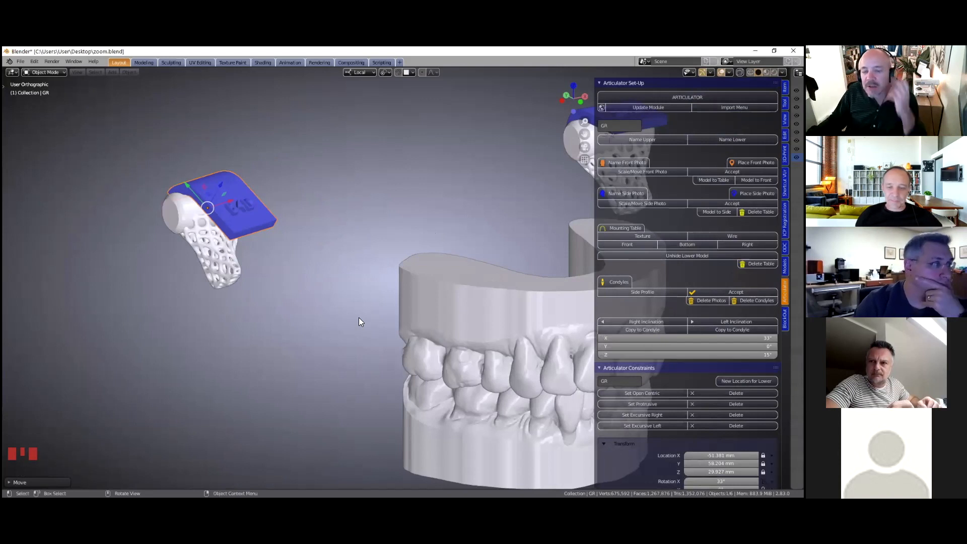
Try an X inclination of 58.4° on the right condylar guide and set it back to 33°
{"action": "middle_click_drag", "start_coordinate": [360, 322], "coordinate": [328, 257], "text": "shift"}
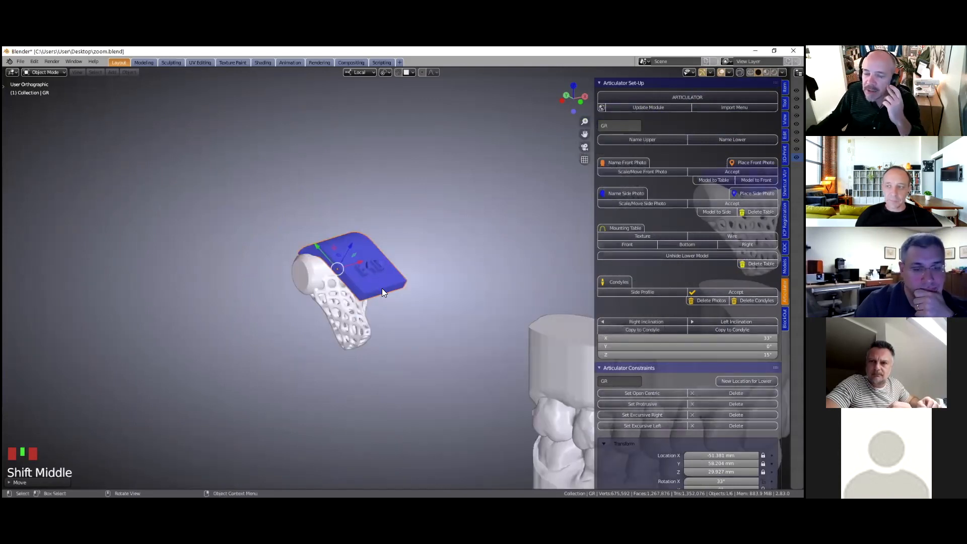
{"action": "scroll", "coordinate": [345, 283], "scroll_direction": "up", "scroll_amount": 3}
{"action": "middle_click_drag", "start_coordinate": [345, 283], "coordinate": [292, 263]}
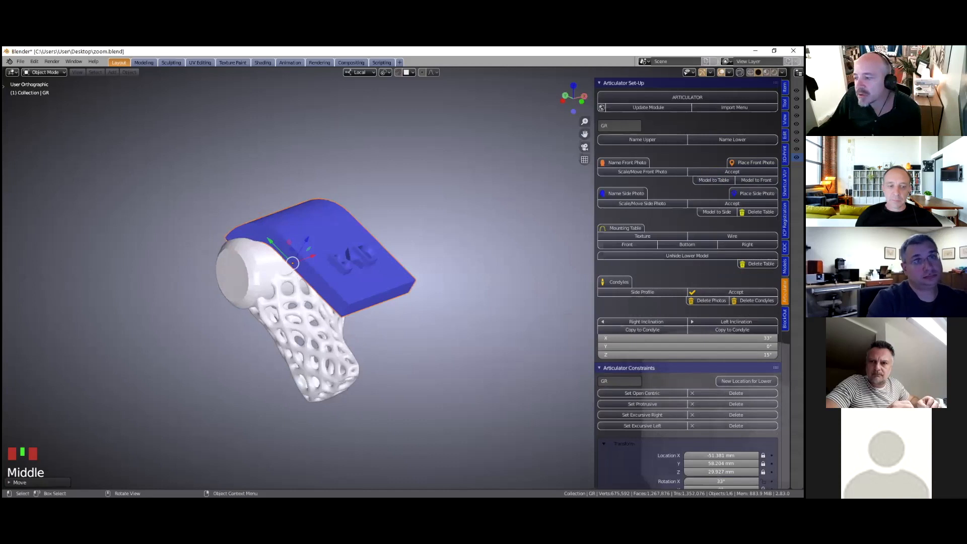
{"action": "scroll", "coordinate": [623, 363], "scroll_direction": "down", "scroll_amount": 1}
{"action": "left_click_drag", "start_coordinate": [326, 356], "coordinate": [313, 352]}
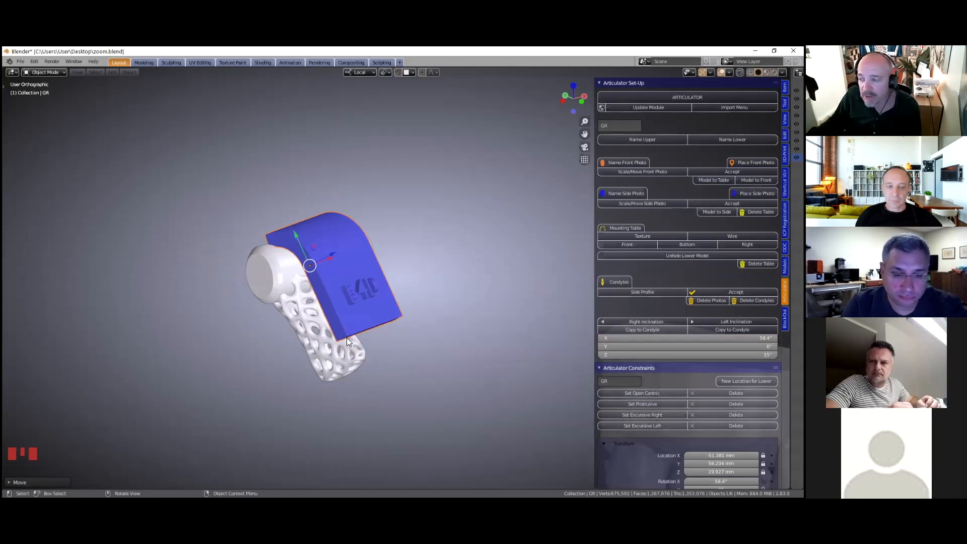
{"action": "left_click", "coordinate": [615, 337]}
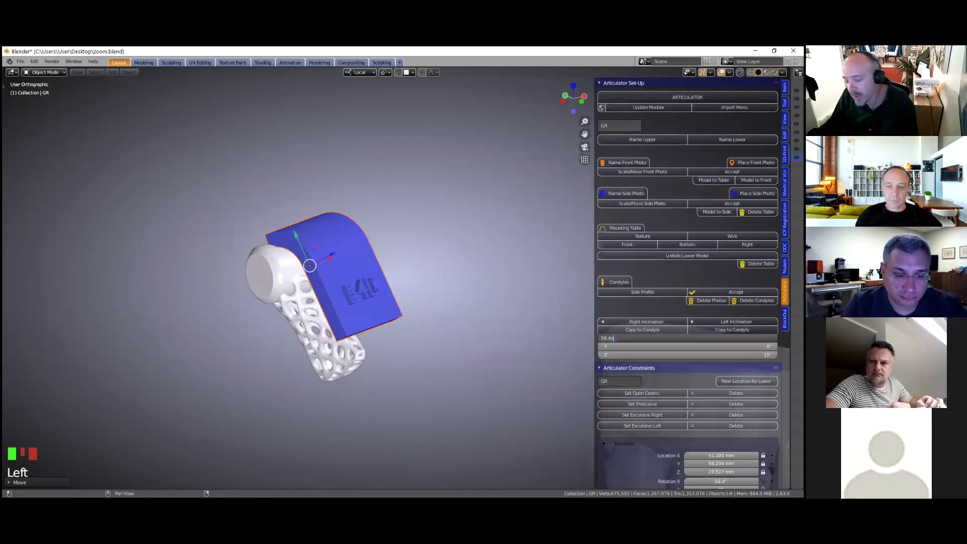
{"action": "type", "text": "33"}
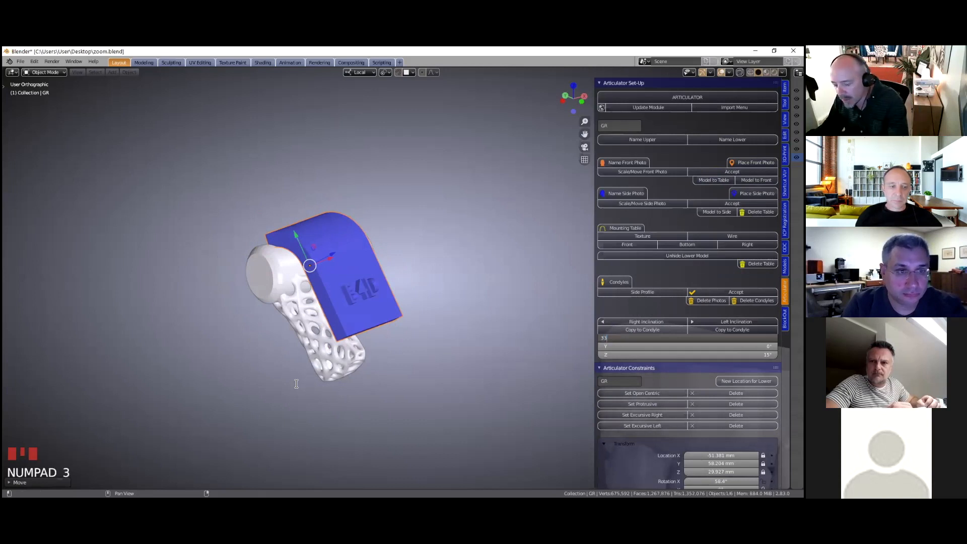
{"action": "key", "text": "Return"}
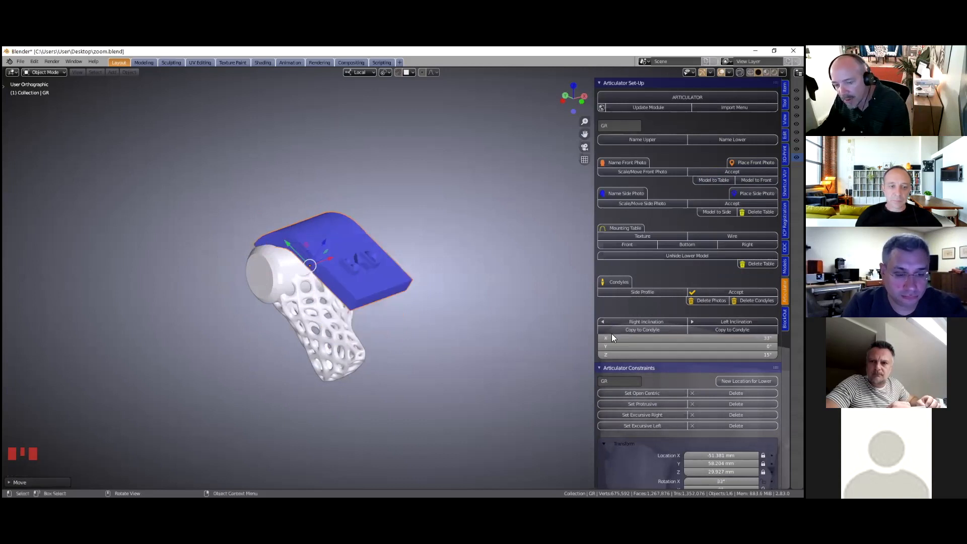
Copy the right condylar guide's inclination to the right condyle
{"action": "left_click", "coordinate": [627, 329]}
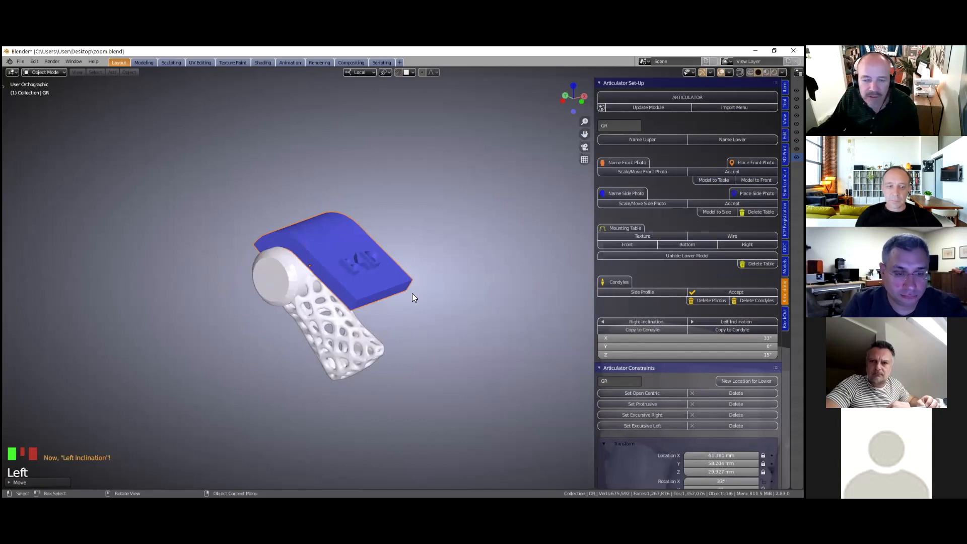
{"action": "scroll", "coordinate": [412, 331], "scroll_direction": "down", "scroll_amount": 2}
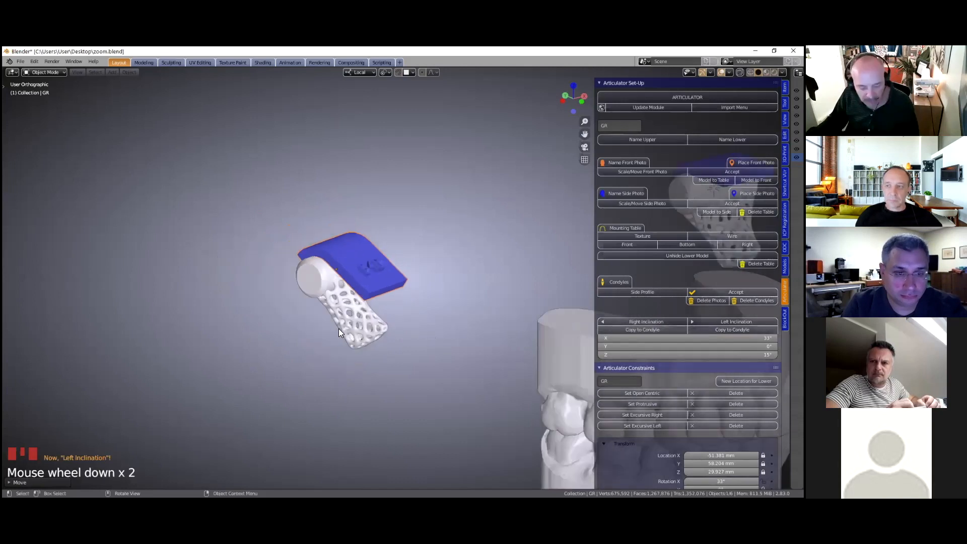
Apply the preset left inclination of 33° in X and -15° in Z to the left condylar guide and copy it to the left condyle
{"action": "middle_click_drag", "start_coordinate": [211, 298], "coordinate": [640, 320]}
{"action": "middle_click_drag", "start_coordinate": [522, 337], "coordinate": [500, 341], "text": "shift"}
{"action": "middle_click_drag", "start_coordinate": [542, 389], "coordinate": [323, 322], "text": "shift"}
{"action": "left_click", "coordinate": [735, 322]}
{"action": "scroll", "coordinate": [397, 278], "scroll_direction": "up", "scroll_amount": 1}
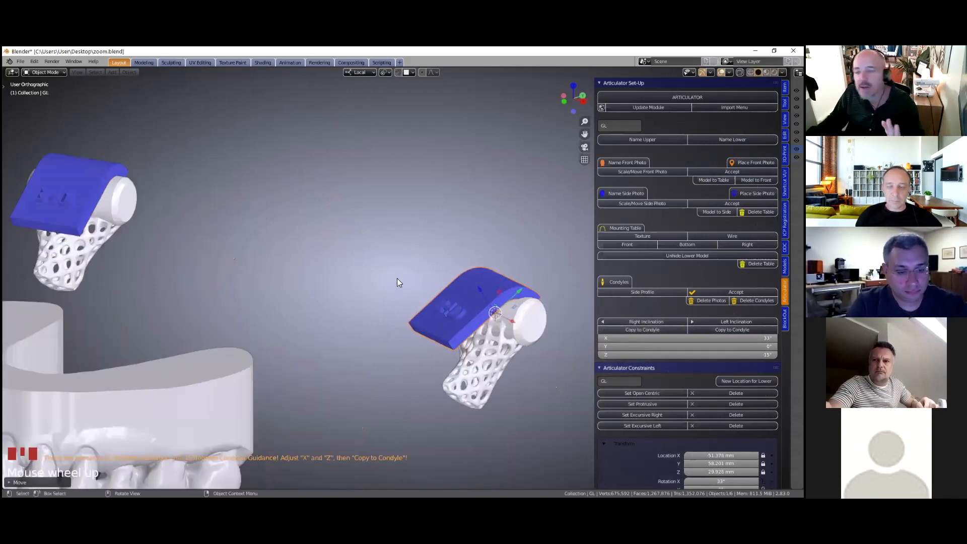
{"action": "scroll", "coordinate": [394, 280], "scroll_direction": "up", "scroll_amount": 2}
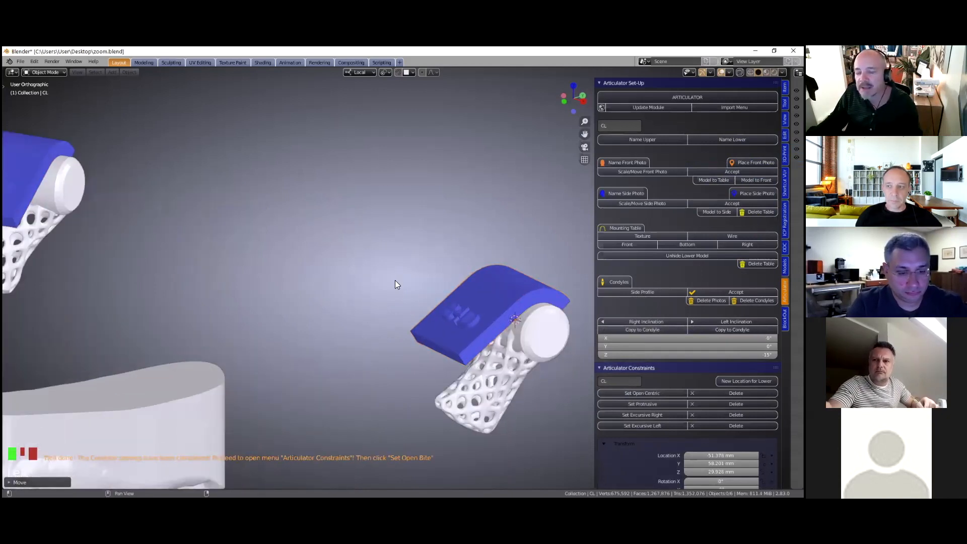
{"action": "scroll", "coordinate": [395, 280], "scroll_direction": "down", "scroll_amount": 7}
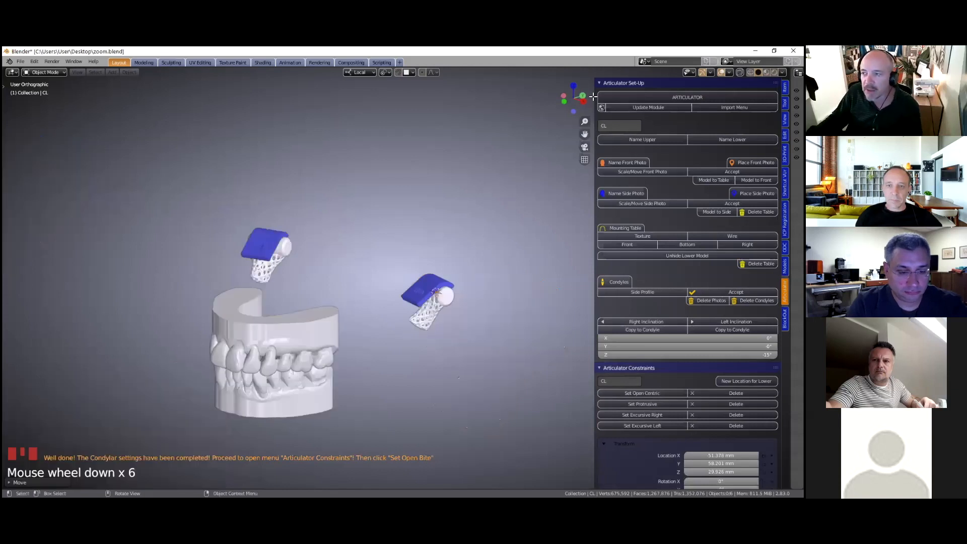
Collapse the Articulator Set-Up, Cutting Tools and Navigation sections, keeping Articulator Constraints expanded
{"action": "left_click", "coordinate": [600, 319]}
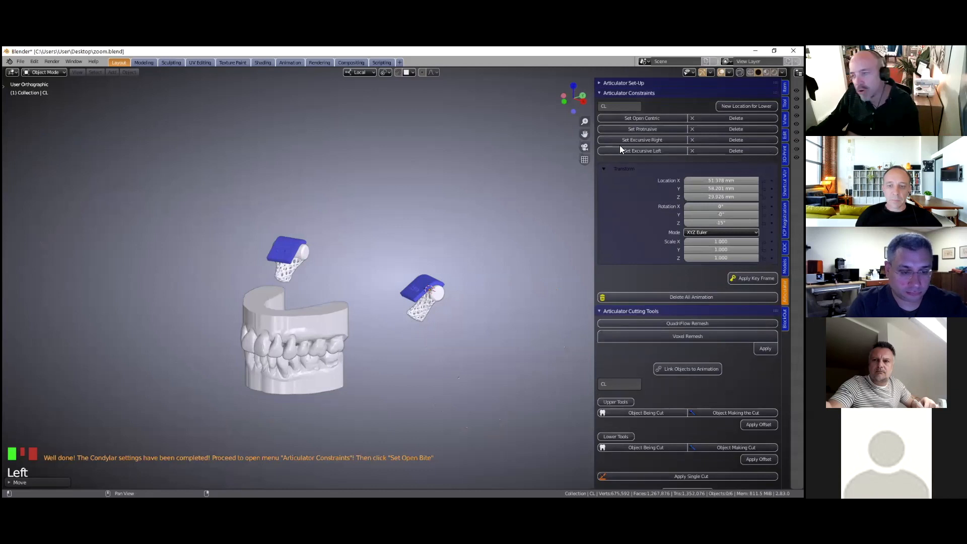
{"action": "left_click", "coordinate": [631, 311]}
{"action": "left_click", "coordinate": [635, 321]}
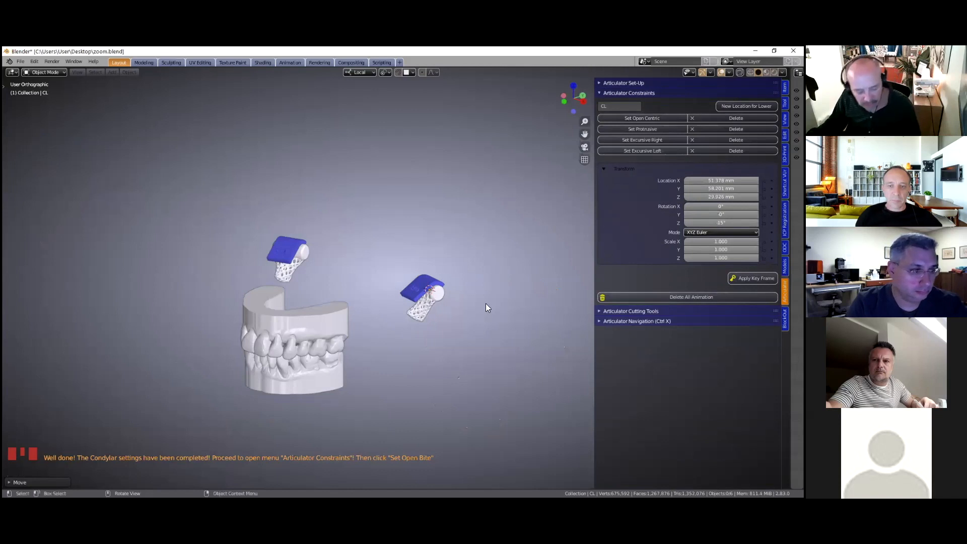
Open a second editor area below the 3D view and change it to a Timeline
{"action": "middle_click_drag", "start_coordinate": [505, 316], "coordinate": [422, 326]}
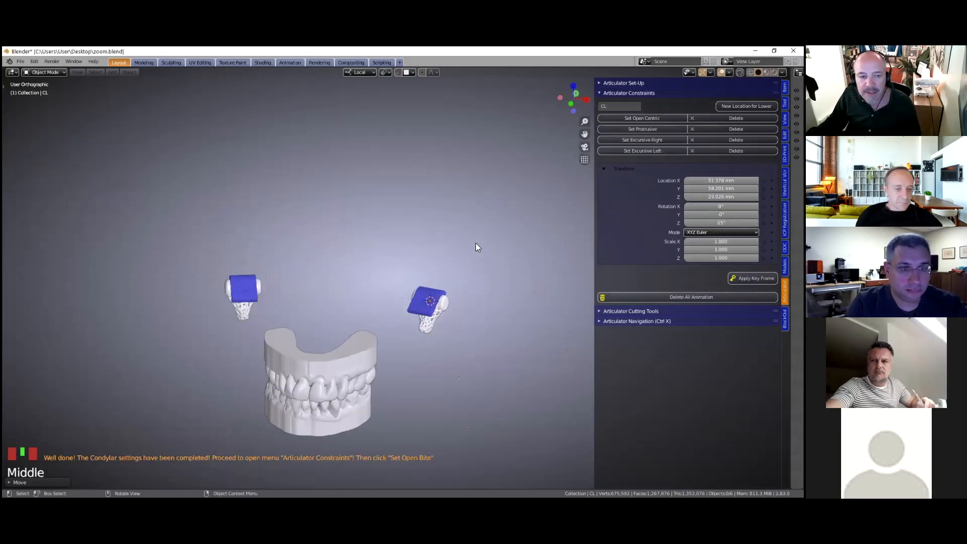
{"action": "scroll", "coordinate": [509, 211], "scroll_direction": "up", "scroll_amount": 2}
{"action": "scroll", "coordinate": [509, 207], "scroll_direction": "up", "scroll_amount": 2}
{"action": "middle_click_drag", "start_coordinate": [497, 252], "coordinate": [500, 237], "text": "shift"}
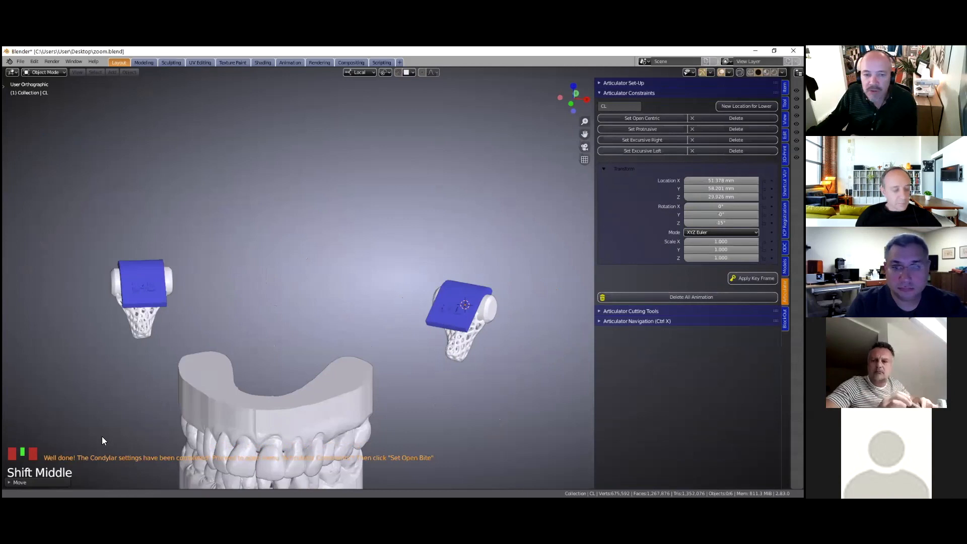
{"action": "middle_click_drag", "start_coordinate": [103, 438], "coordinate": [185, 332], "text": "shift"}
{"action": "scroll", "coordinate": [349, 337], "scroll_direction": "down", "scroll_amount": 1}
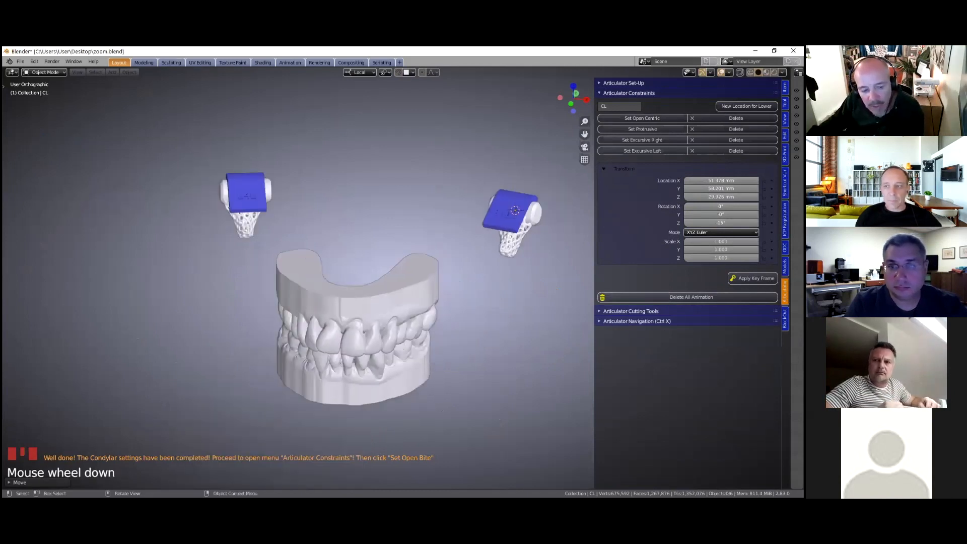
{"action": "left_click", "coordinate": [13, 452]}
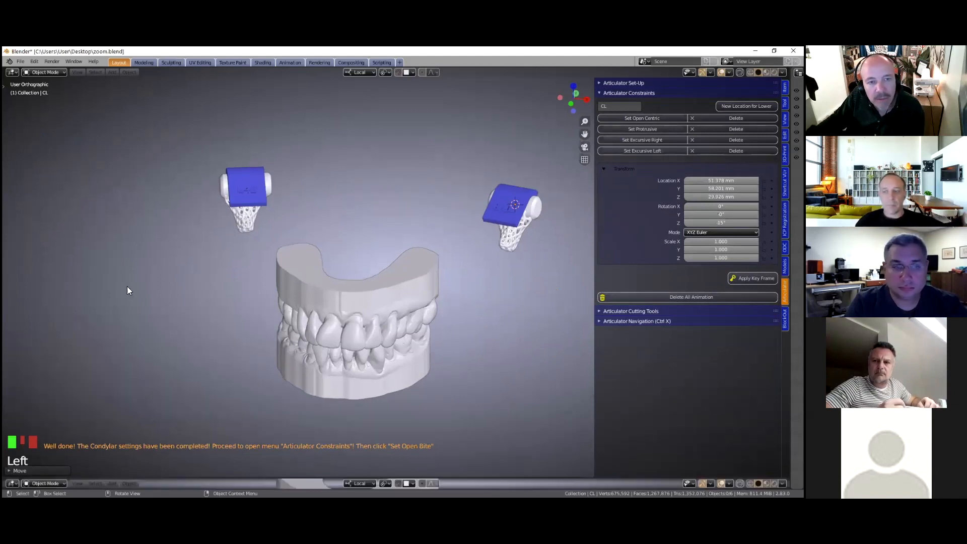
{"action": "left_click_drag", "start_coordinate": [127, 478], "coordinate": [127, 441]}
{"action": "left_click", "coordinate": [12, 446]}
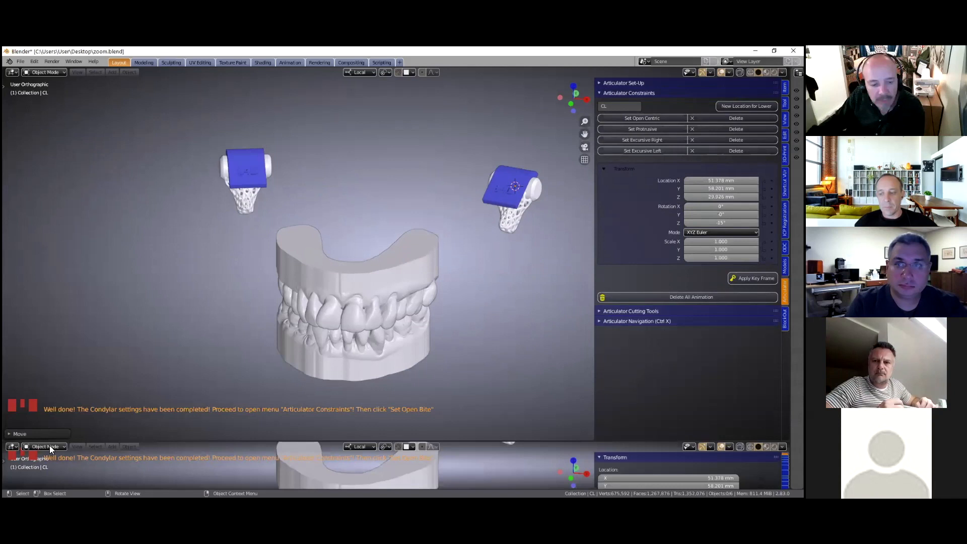
{"action": "left_click", "coordinate": [12, 446]}
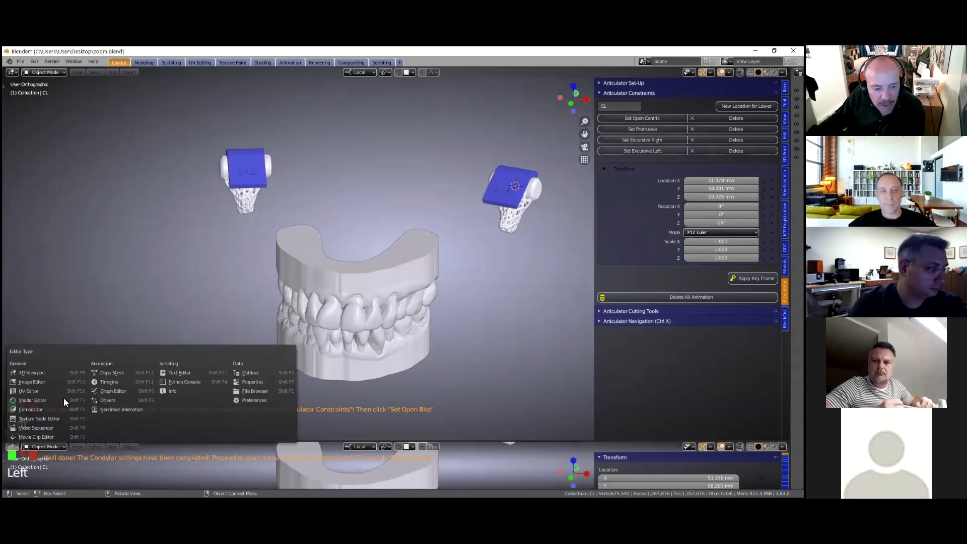
{"action": "left_click", "coordinate": [121, 383]}
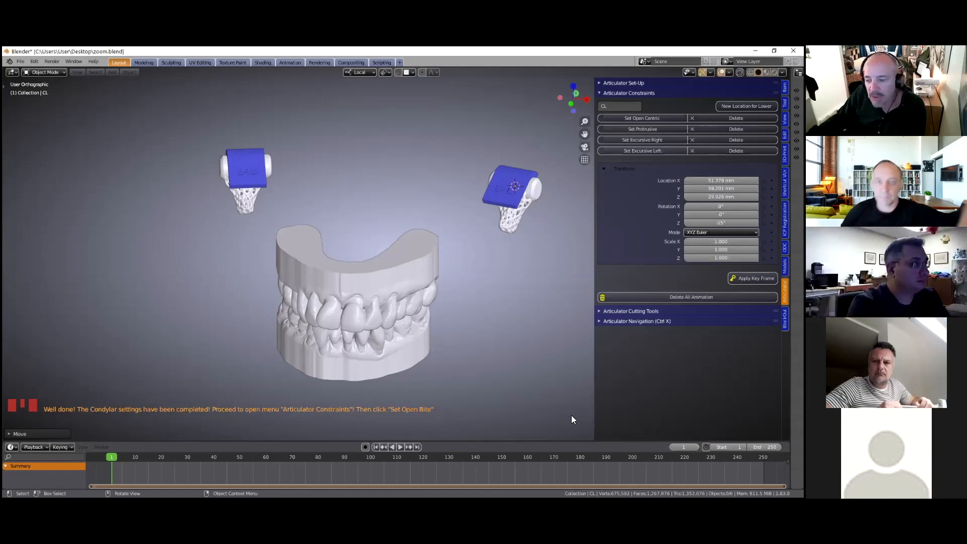
Create the open centric constraint for the mounted models
{"action": "scroll", "coordinate": [511, 382], "scroll_direction": "down", "scroll_amount": 1}
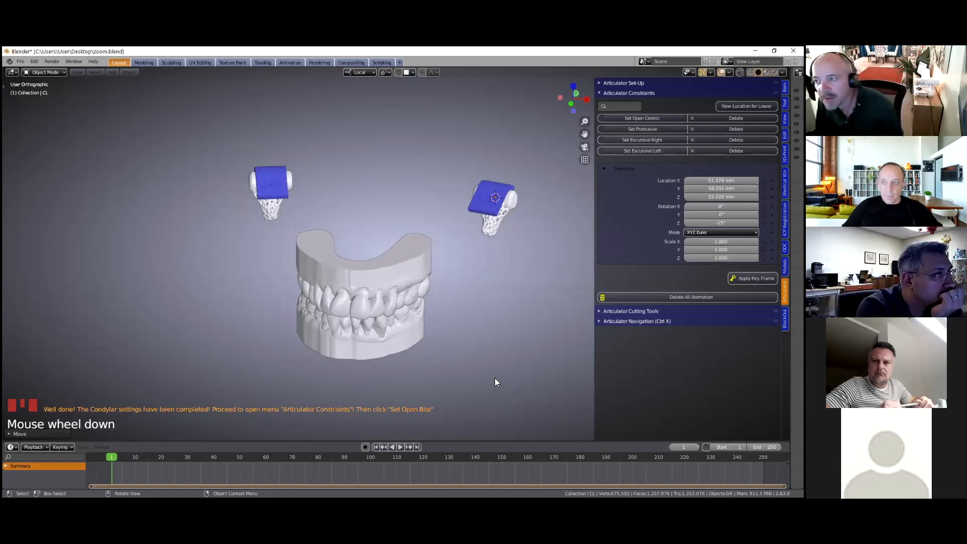
{"action": "middle_click_drag", "start_coordinate": [420, 320], "coordinate": [406, 295]}
{"action": "scroll", "coordinate": [409, 308], "scroll_direction": "up", "scroll_amount": 3}
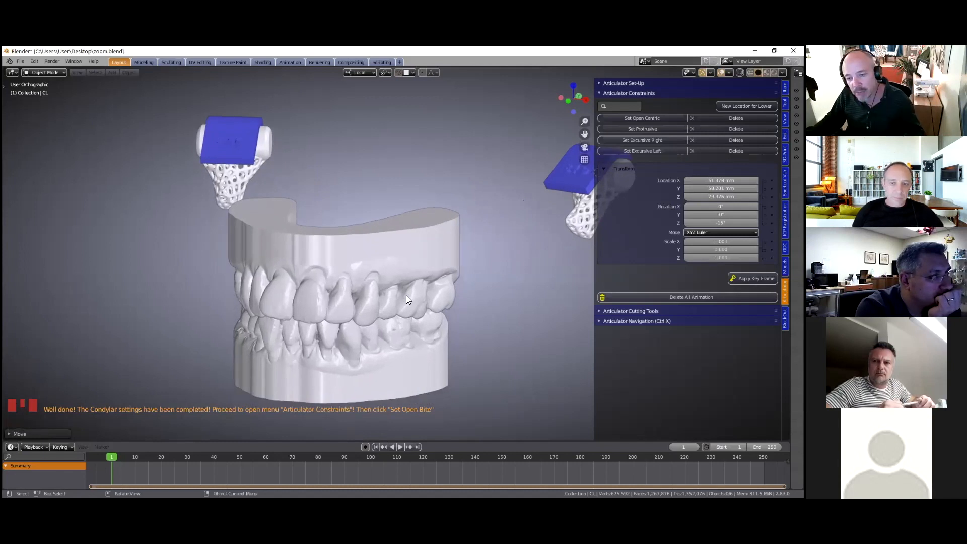
{"action": "middle_click_drag", "start_coordinate": [408, 295], "coordinate": [514, 198]}
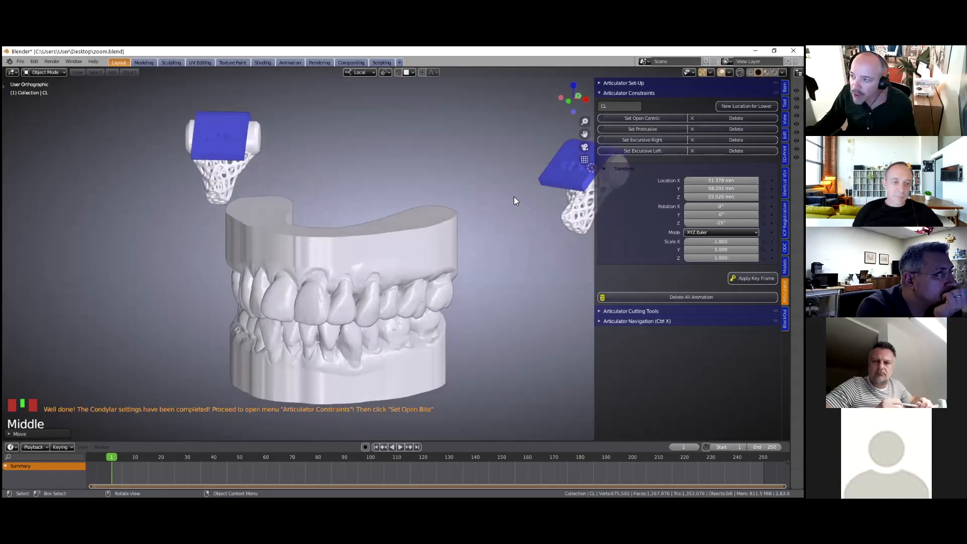
{"action": "left_click", "coordinate": [643, 120]}
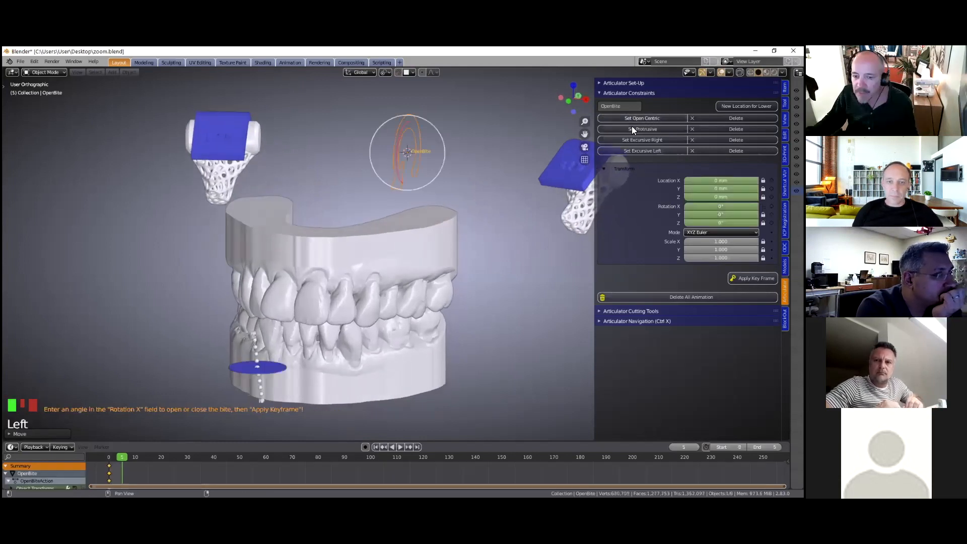
Examine the open-bite keyframes between frames 0 and 5 closely in the timeline
{"action": "middle_click_drag", "start_coordinate": [423, 257], "coordinate": [393, 146]}
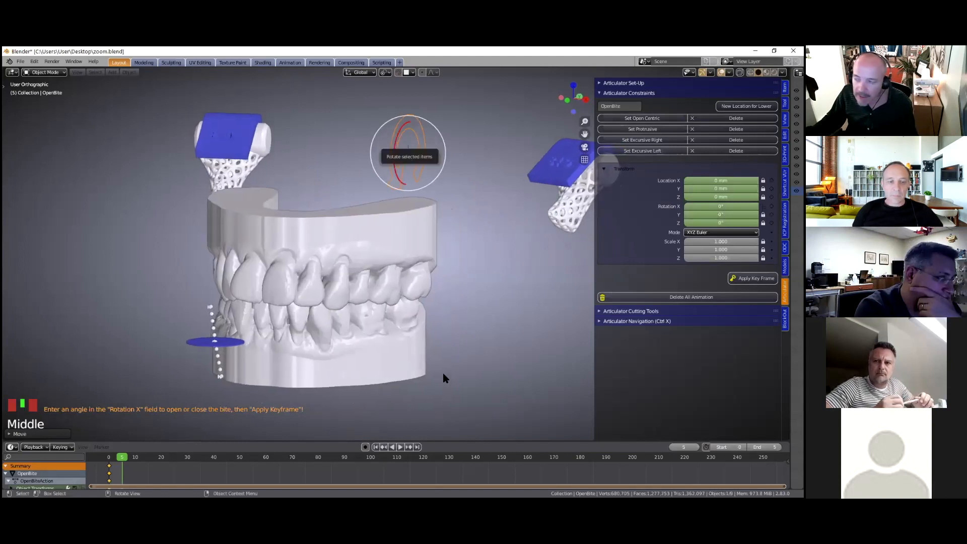
{"action": "scroll", "coordinate": [186, 476], "scroll_direction": "up", "scroll_amount": 3}
{"action": "middle_click_drag", "start_coordinate": [186, 472], "coordinate": [529, 464]}
{"action": "scroll", "coordinate": [425, 466], "scroll_direction": "up", "scroll_amount": 15}
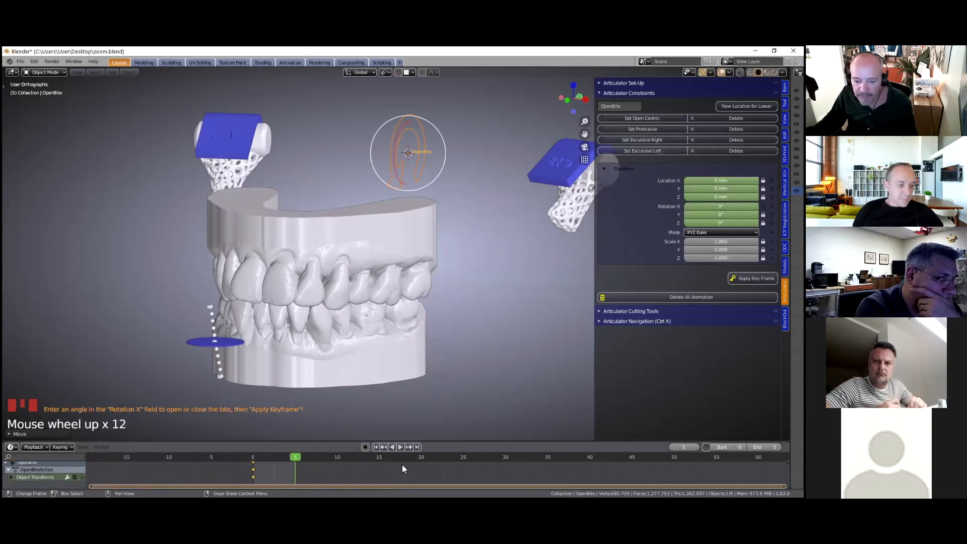
{"action": "middle_click_drag", "start_coordinate": [310, 467], "coordinate": [529, 463]}
{"action": "scroll", "coordinate": [471, 473], "scroll_direction": "up", "scroll_amount": 16}
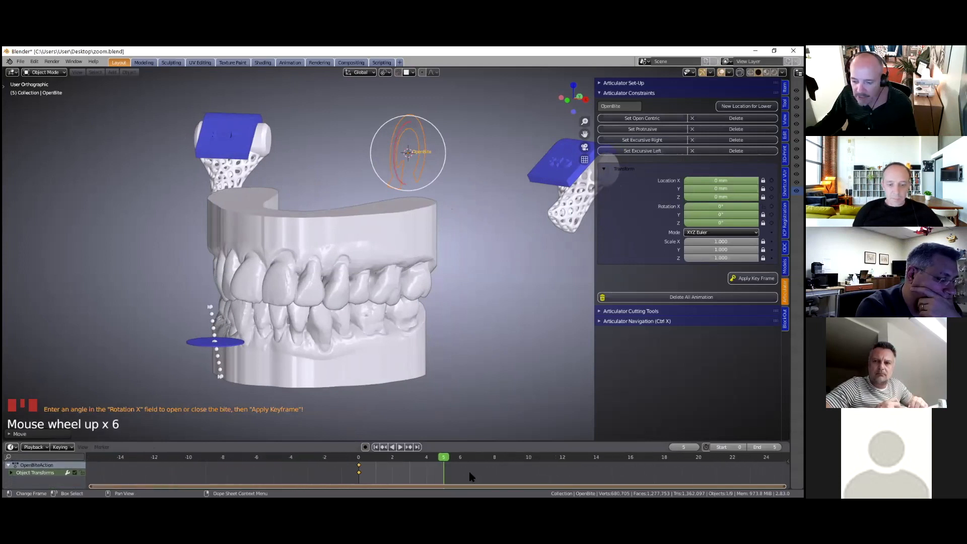
{"action": "scroll", "coordinate": [470, 475], "scroll_direction": "up", "scroll_amount": 4}
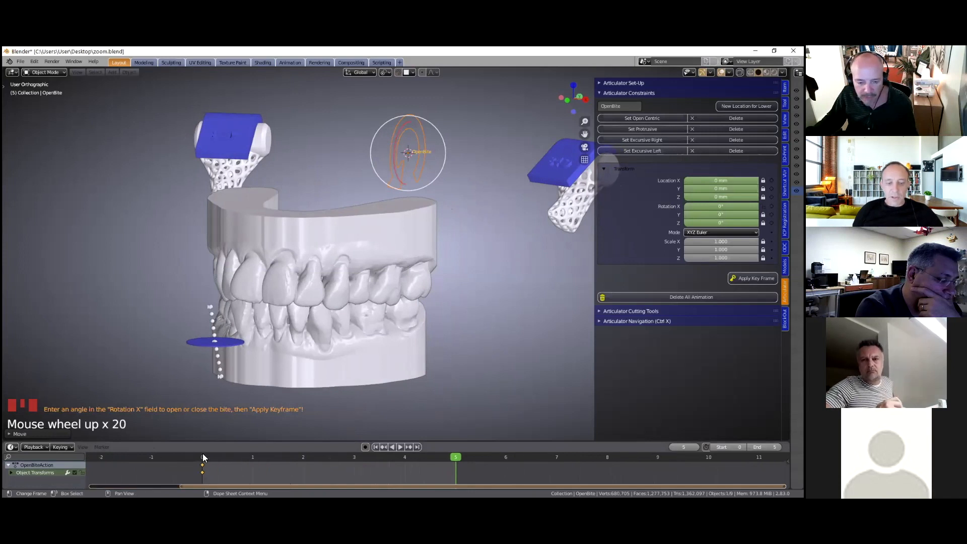
{"action": "scroll", "coordinate": [430, 467], "scroll_direction": "up", "scroll_amount": 5}
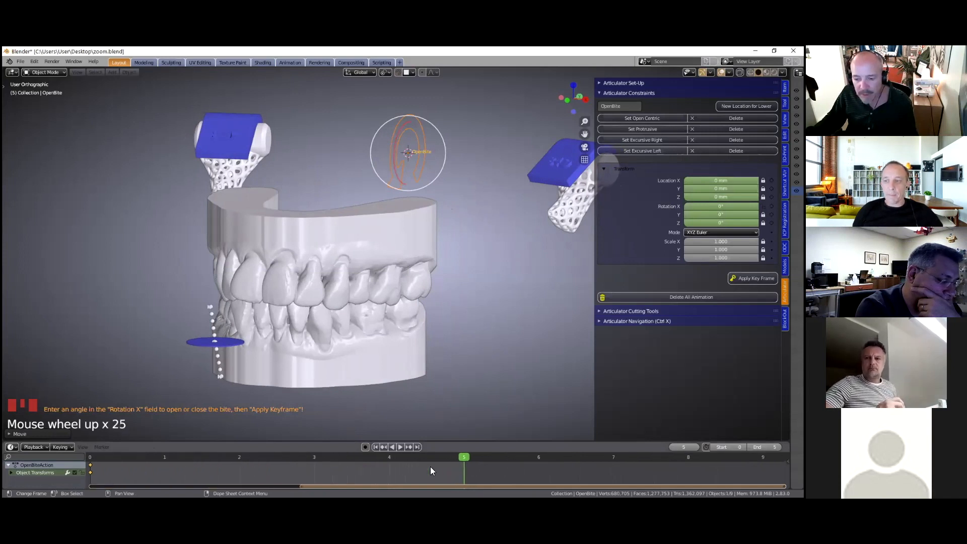
{"action": "scroll", "coordinate": [430, 466], "scroll_direction": "down", "scroll_amount": 5}
{"action": "scroll", "coordinate": [430, 467], "scroll_direction": "up", "scroll_amount": 4}
{"action": "scroll", "coordinate": [430, 466], "scroll_direction": "down", "scroll_amount": 7}
{"action": "scroll", "coordinate": [430, 467], "scroll_direction": "up", "scroll_amount": 6}
{"action": "scroll", "coordinate": [430, 466], "scroll_direction": "down", "scroll_amount": 2}
{"action": "scroll", "coordinate": [430, 466], "scroll_direction": "up", "scroll_amount": 3}
{"action": "scroll", "coordinate": [431, 466], "scroll_direction": "down", "scroll_amount": 1}
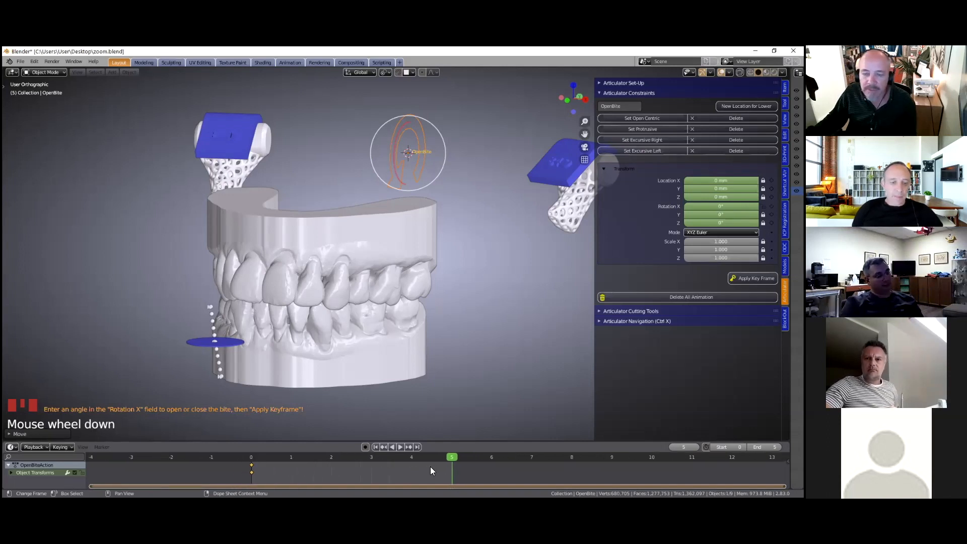
Select the lower model, upper model and right condylar guide in turn to check their keyframes in the timeline
{"action": "left_click", "coordinate": [386, 337]}
{"action": "left_click", "coordinate": [312, 243]}
{"action": "left_click", "coordinate": [249, 152]}
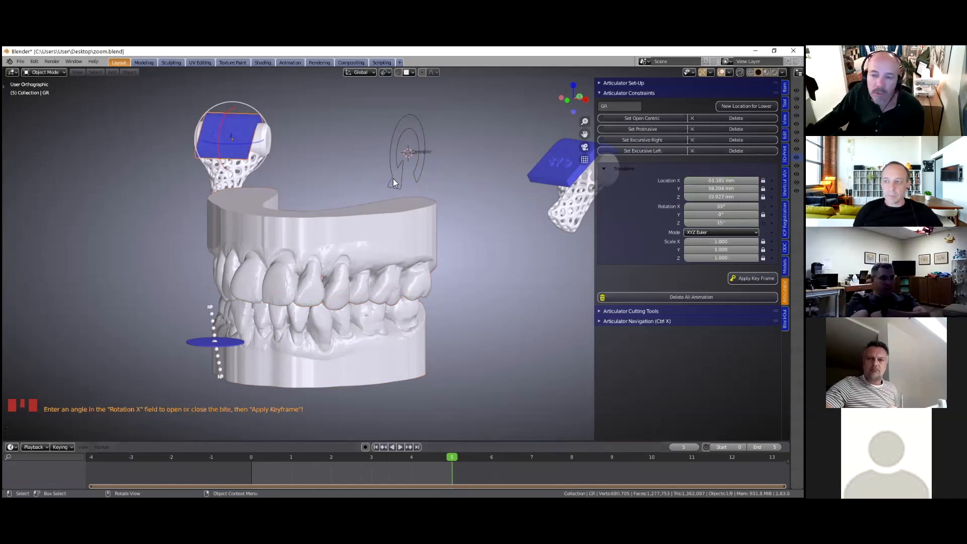
Select the OpenBite control between the condyles and set its X rotation to 3° to open the bite
{"action": "left_click", "coordinate": [390, 165]}
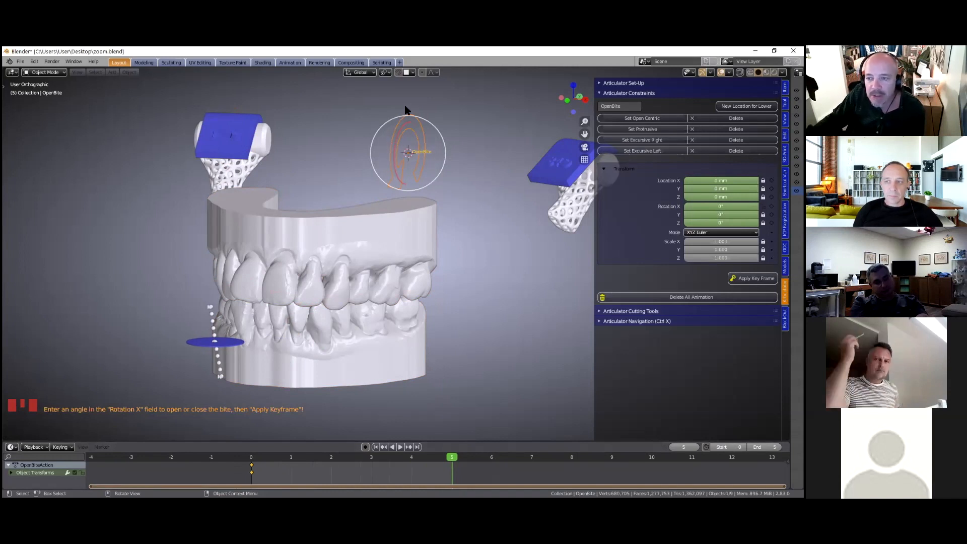
{"action": "middle_click_drag", "start_coordinate": [460, 333], "coordinate": [427, 334]}
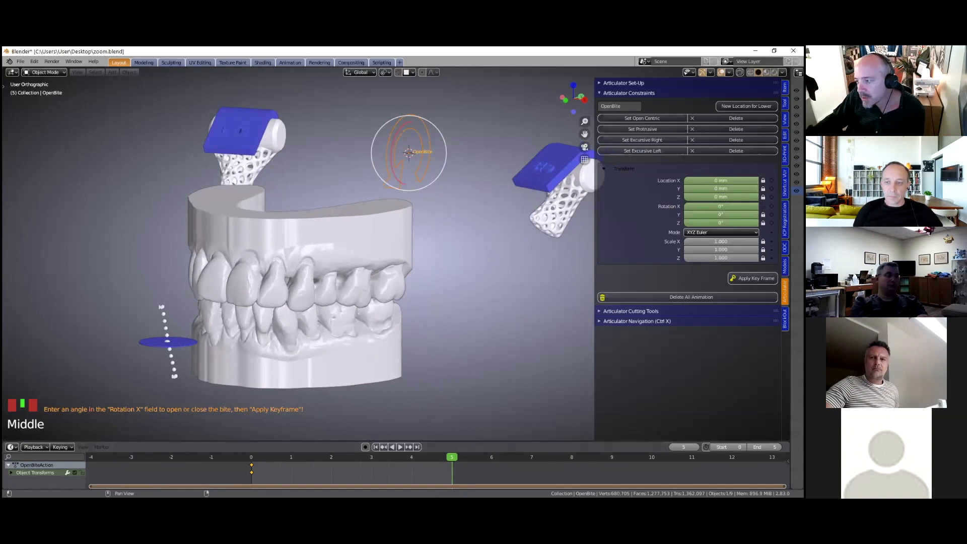
{"action": "left_click", "coordinate": [720, 206]}
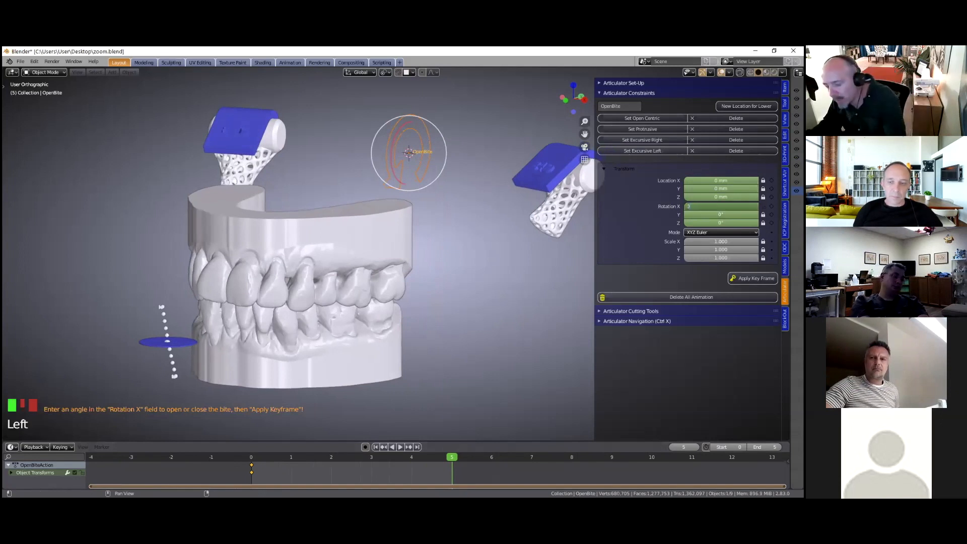
{"action": "type", "text": "3"}
{"action": "key", "text": "Return"}
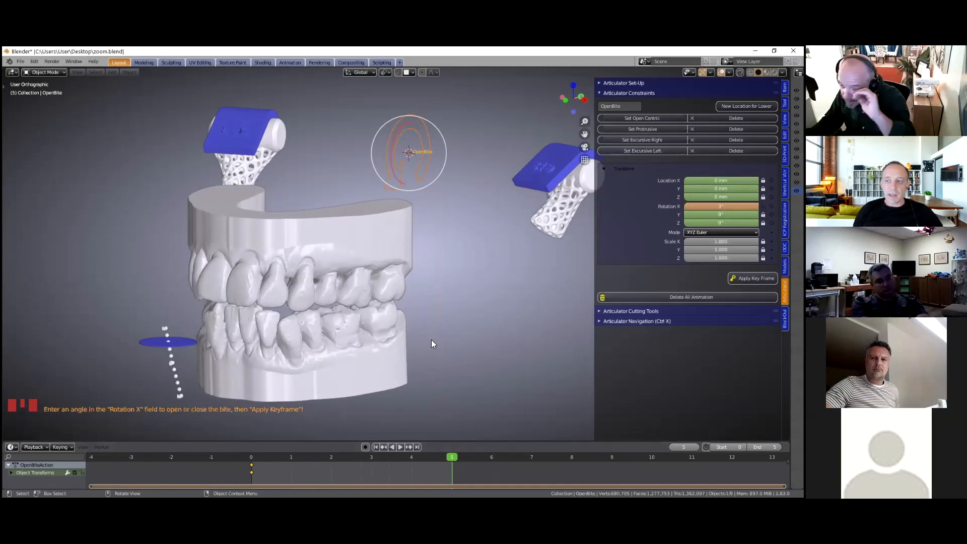
Examine the incisal pin markings and the gap at the front teeth with the bite opened
{"action": "middle_click_drag", "start_coordinate": [425, 328], "coordinate": [256, 300]}
{"action": "scroll", "coordinate": [423, 298], "scroll_direction": "up", "scroll_amount": 2}
{"action": "scroll", "coordinate": [257, 305], "scroll_direction": "up", "scroll_amount": 5}
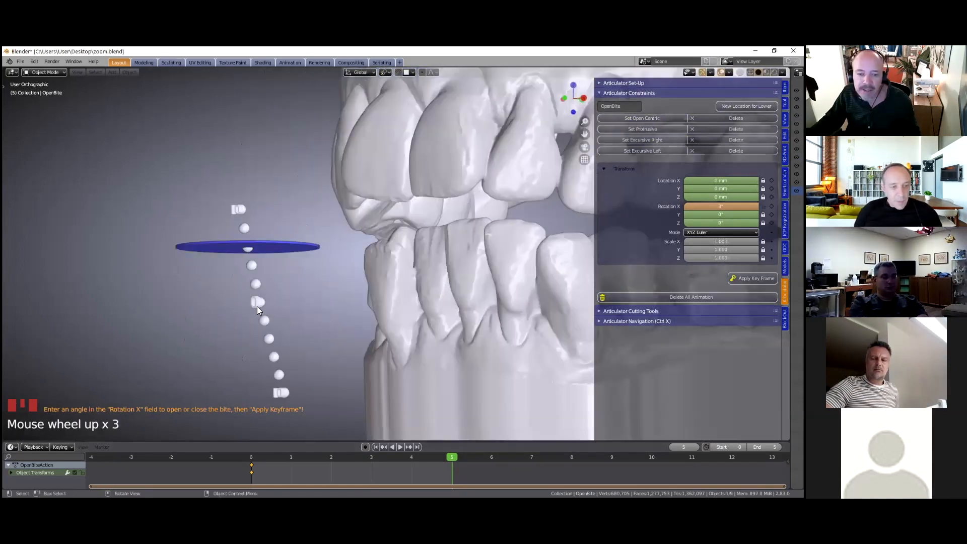
{"action": "middle_click_drag", "start_coordinate": [327, 317], "coordinate": [322, 285], "text": "shift"}
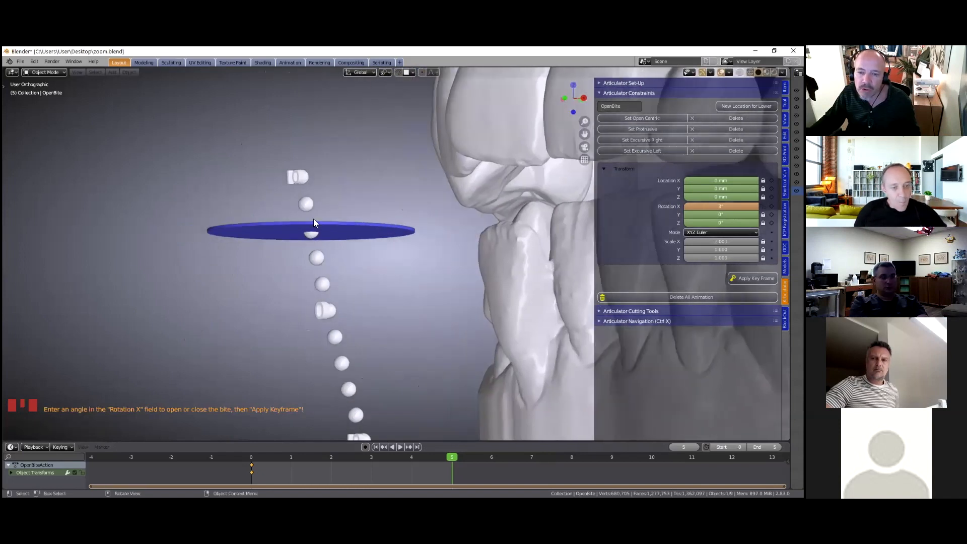
{"action": "scroll", "coordinate": [314, 218], "scroll_direction": "down", "scroll_amount": 2}
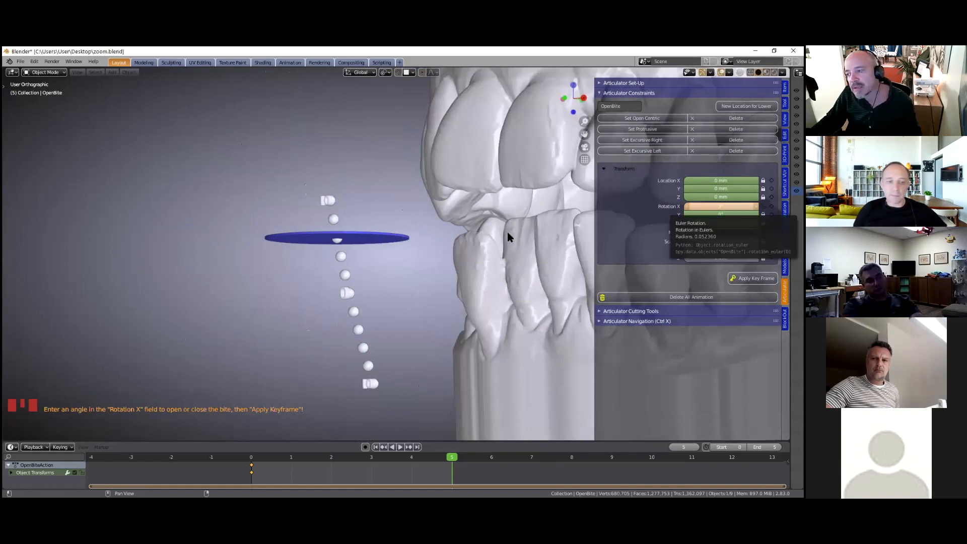
{"action": "scroll", "coordinate": [456, 301], "scroll_direction": "down", "scroll_amount": 2}
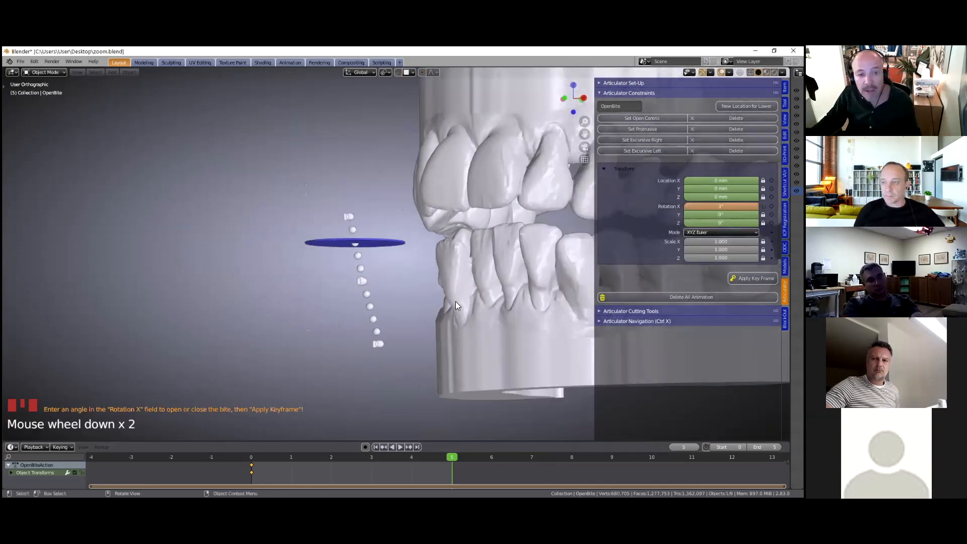
{"action": "scroll", "coordinate": [457, 289], "scroll_direction": "down", "scroll_amount": 2}
{"action": "middle_click_drag", "start_coordinate": [325, 293], "coordinate": [401, 273], "text": "shift"}
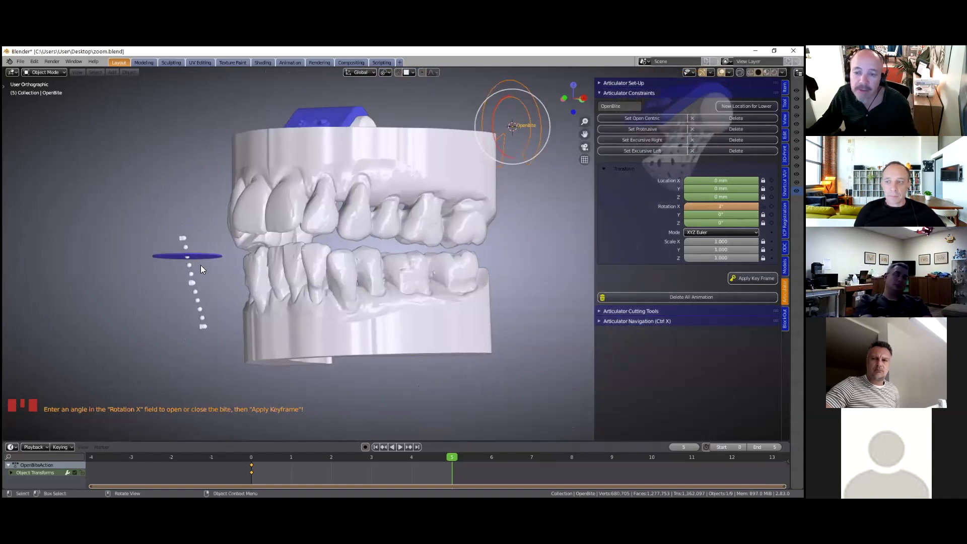
Inspect the clearance between the upper and lower back teeth in the opened bite
{"action": "middle_click_drag", "start_coordinate": [326, 280], "coordinate": [328, 302]}
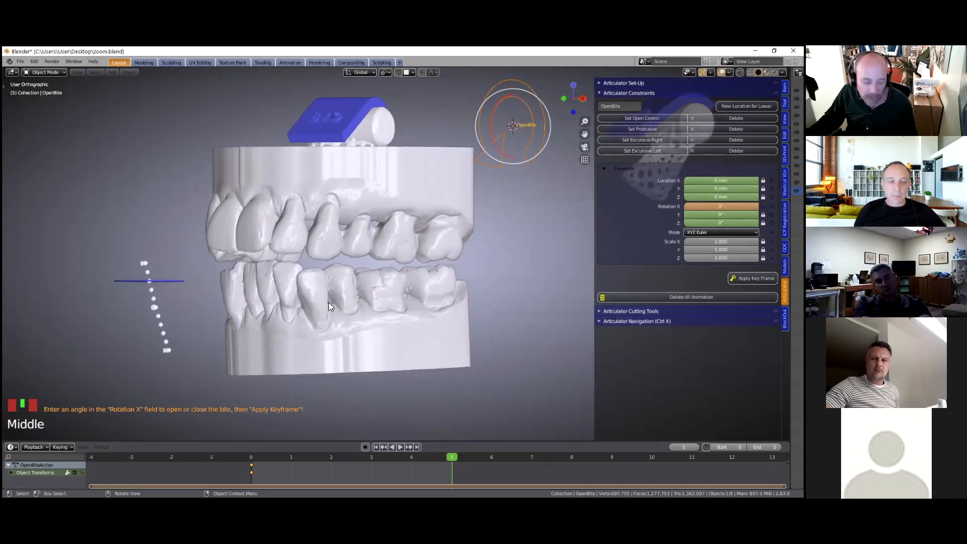
{"action": "scroll", "coordinate": [474, 290], "scroll_direction": "up", "scroll_amount": 5}
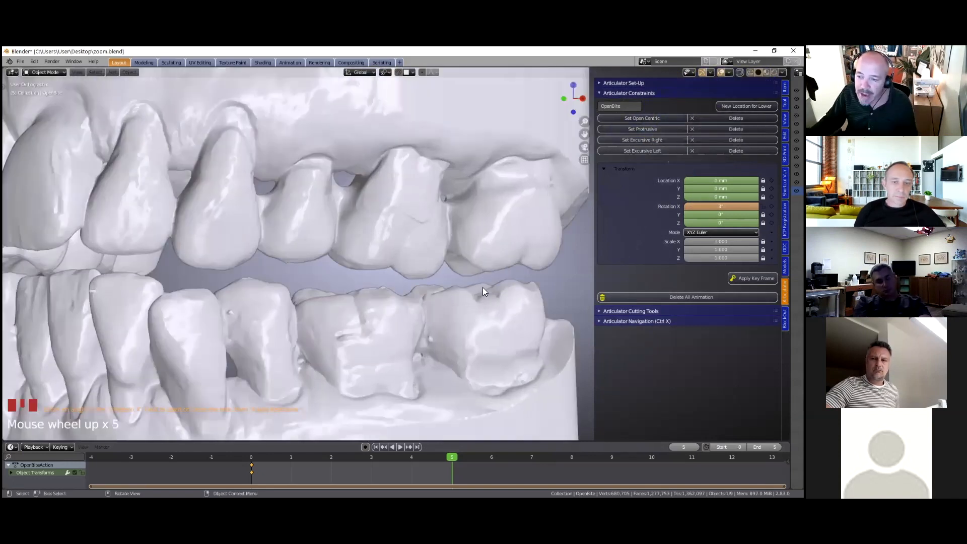
{"action": "scroll", "coordinate": [487, 291], "scroll_direction": "up", "scroll_amount": 2}
{"action": "scroll", "coordinate": [501, 288], "scroll_direction": "down", "scroll_amount": 2}
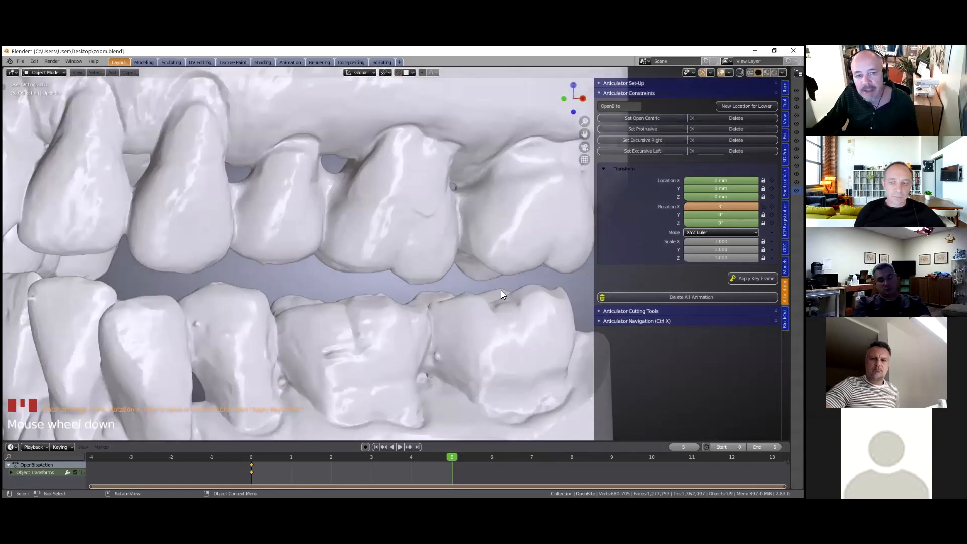
{"action": "scroll", "coordinate": [466, 293], "scroll_direction": "down", "scroll_amount": 6}
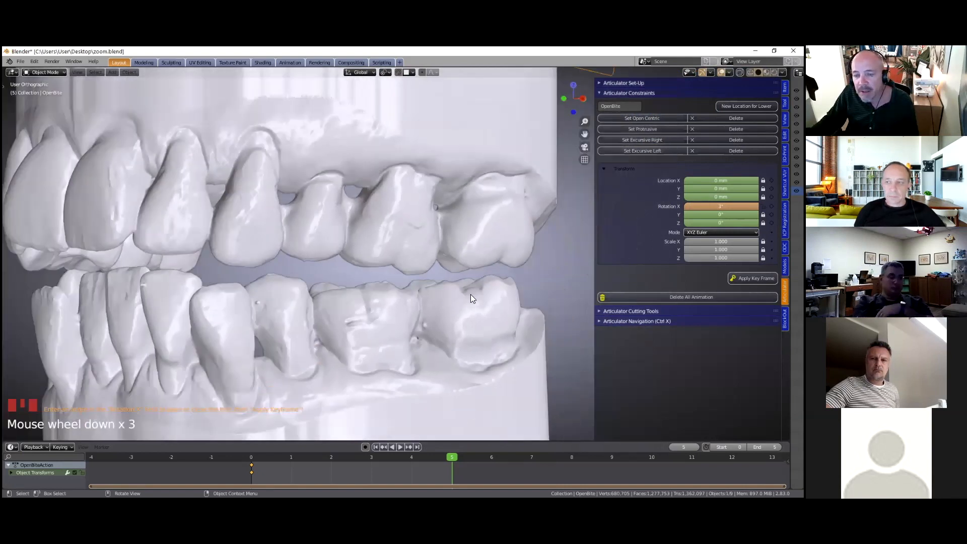
{"action": "middle_click_drag", "start_coordinate": [484, 301], "coordinate": [429, 304]}
{"action": "middle_click_drag", "start_coordinate": [607, 257], "coordinate": [648, 264], "text": "shift"}
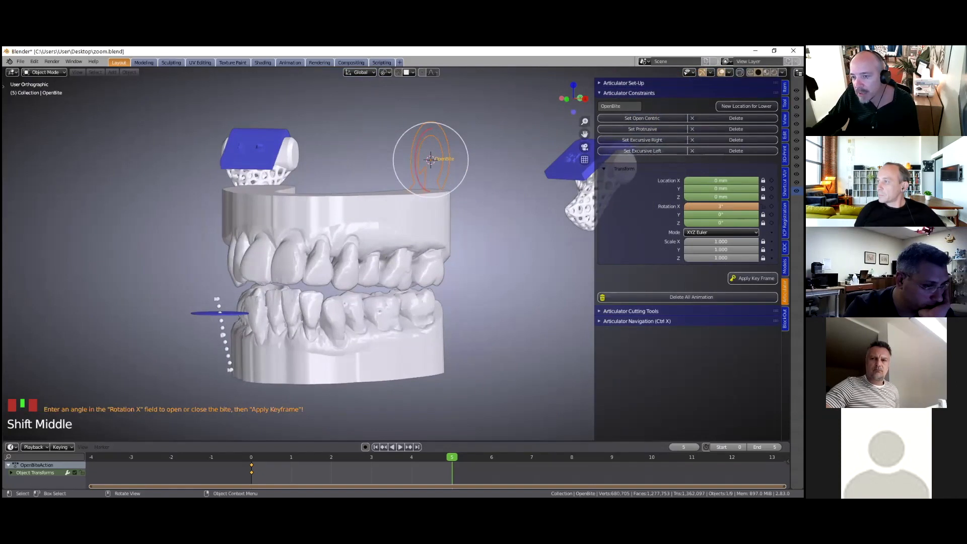
Create a thickness map on the upper model, picking the lower model as the comparison object
{"action": "left_click", "coordinate": [630, 311]}
{"action": "scroll", "coordinate": [650, 312], "scroll_direction": "down", "scroll_amount": 2}
{"action": "scroll", "coordinate": [630, 246], "scroll_direction": "down", "scroll_amount": 8}
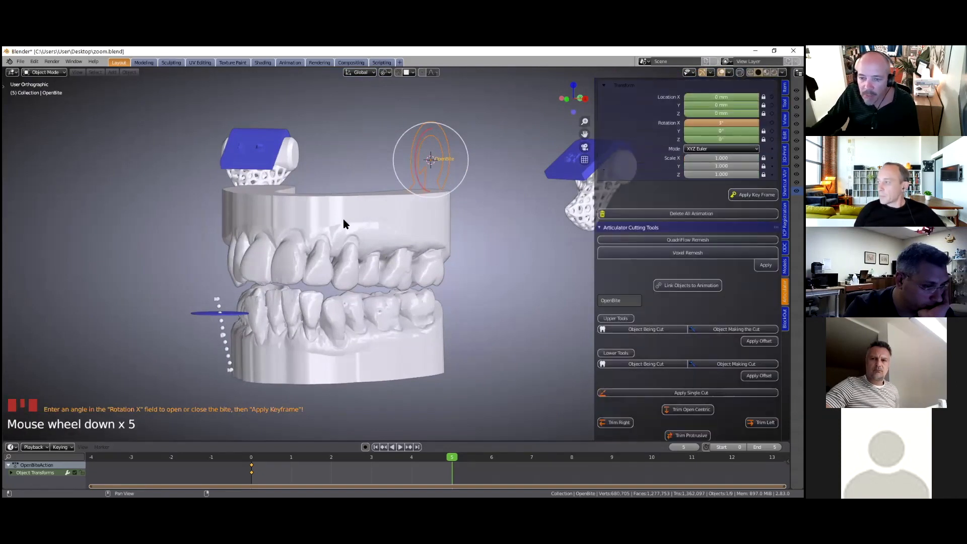
{"action": "scroll", "coordinate": [629, 246], "scroll_direction": "down", "scroll_amount": 4}
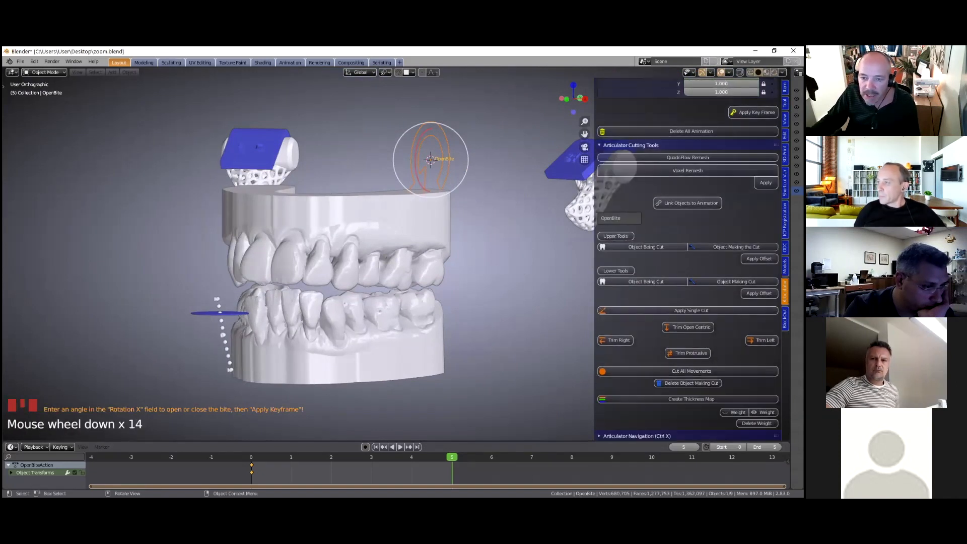
{"action": "left_click", "coordinate": [402, 222]}
{"action": "scroll", "coordinate": [629, 246], "scroll_direction": "down", "scroll_amount": 4}
{"action": "left_click", "coordinate": [691, 399]}
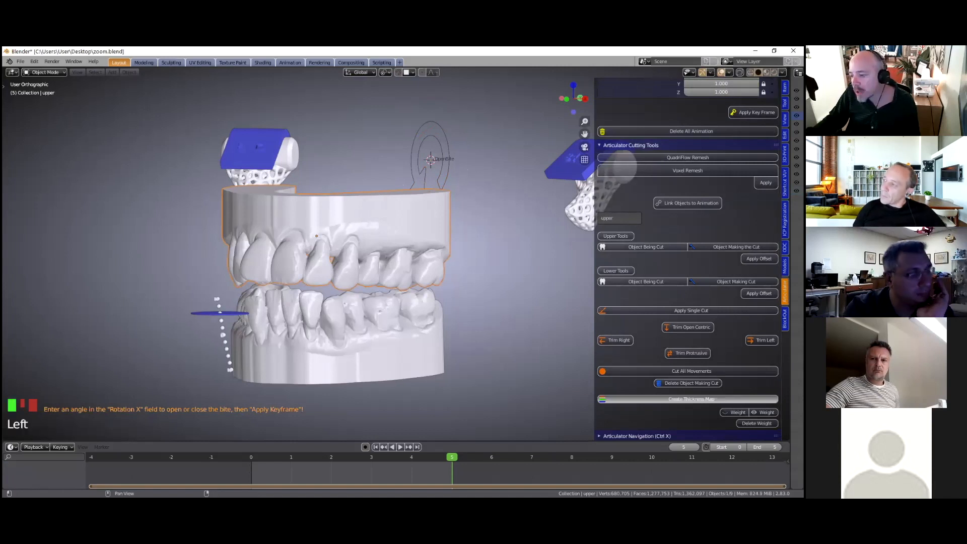
{"action": "left_click", "coordinate": [774, 399]}
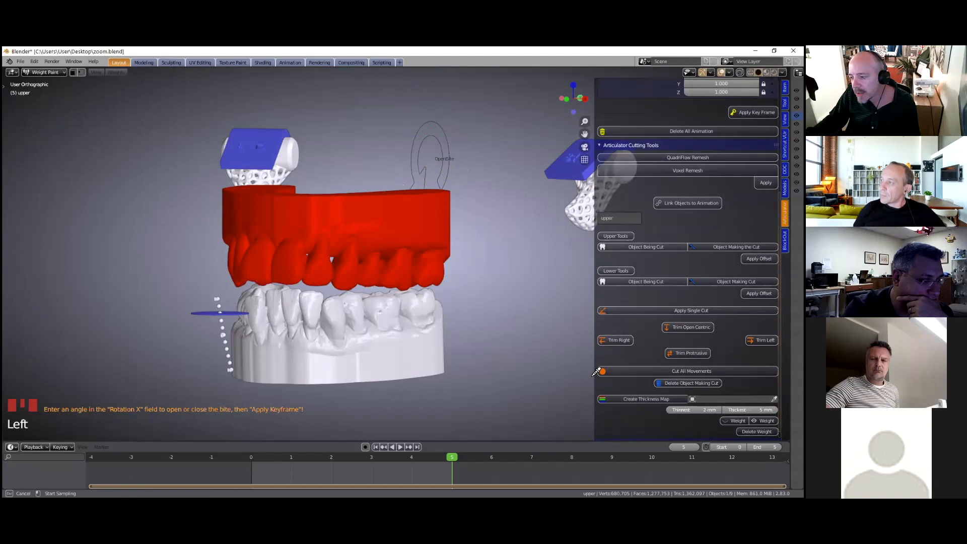
{"action": "left_click", "coordinate": [385, 356]}
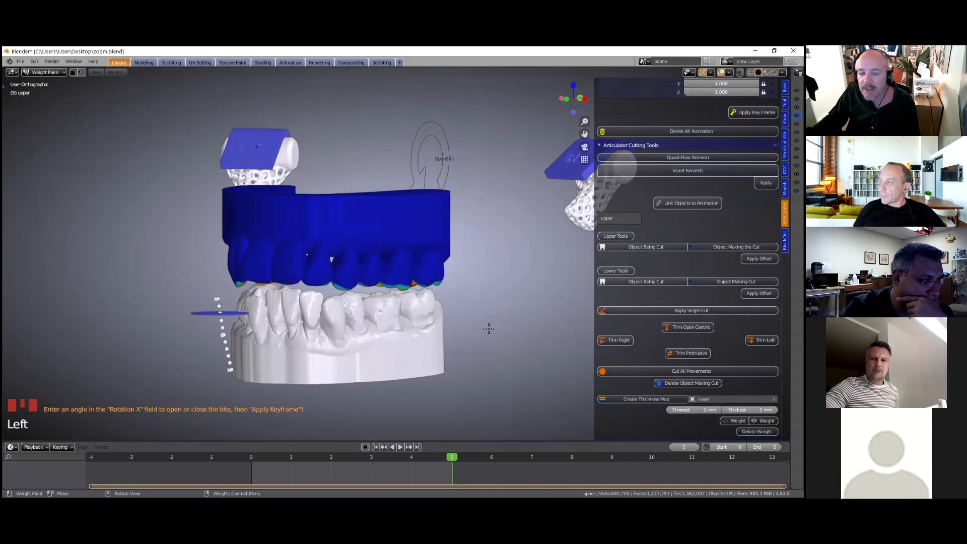
Examine the thickness map colours on the biting surfaces of the upper teeth with the bite open and closed
{"action": "scroll", "coordinate": [507, 331], "scroll_direction": "up", "scroll_amount": 2}
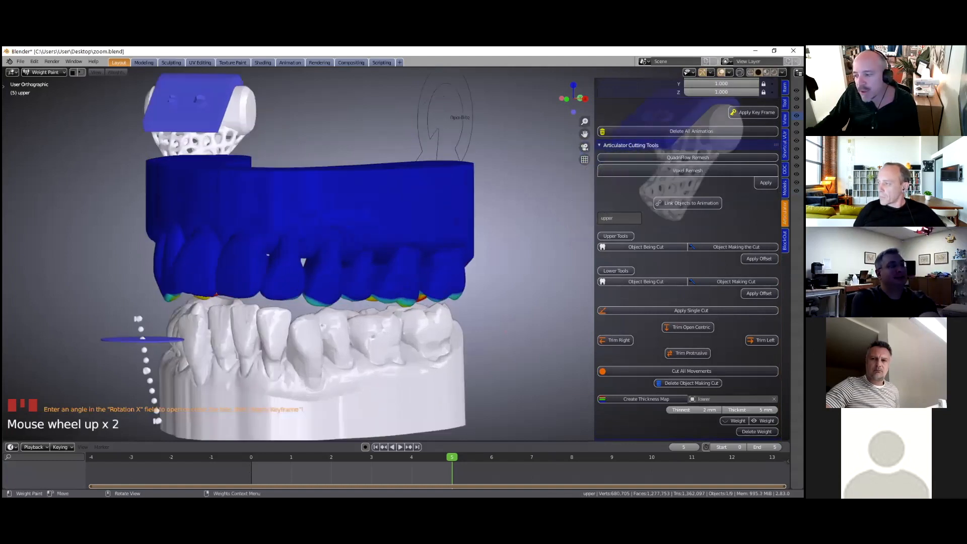
{"action": "middle_click_drag", "start_coordinate": [460, 324], "coordinate": [451, 343]}
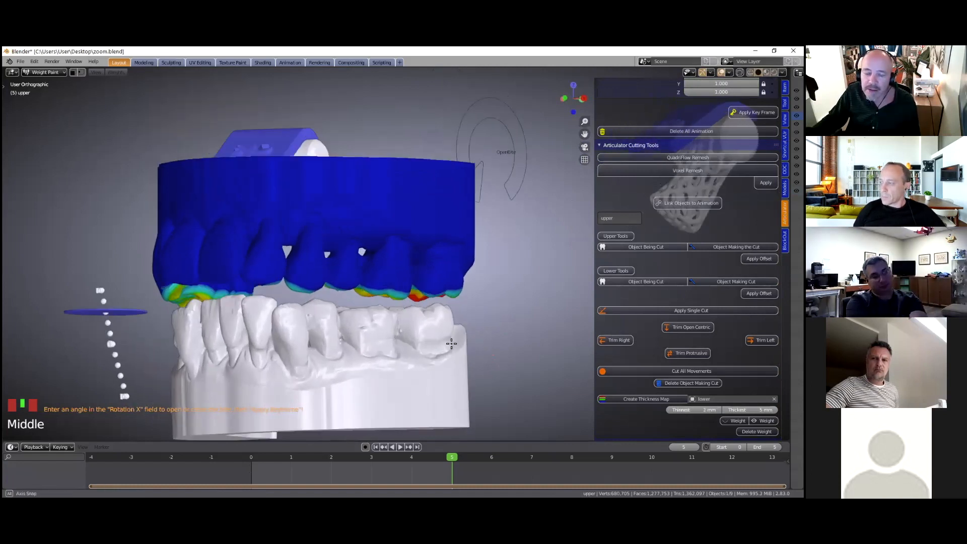
{"action": "middle_click_drag", "start_coordinate": [451, 462], "coordinate": [345, 447]}
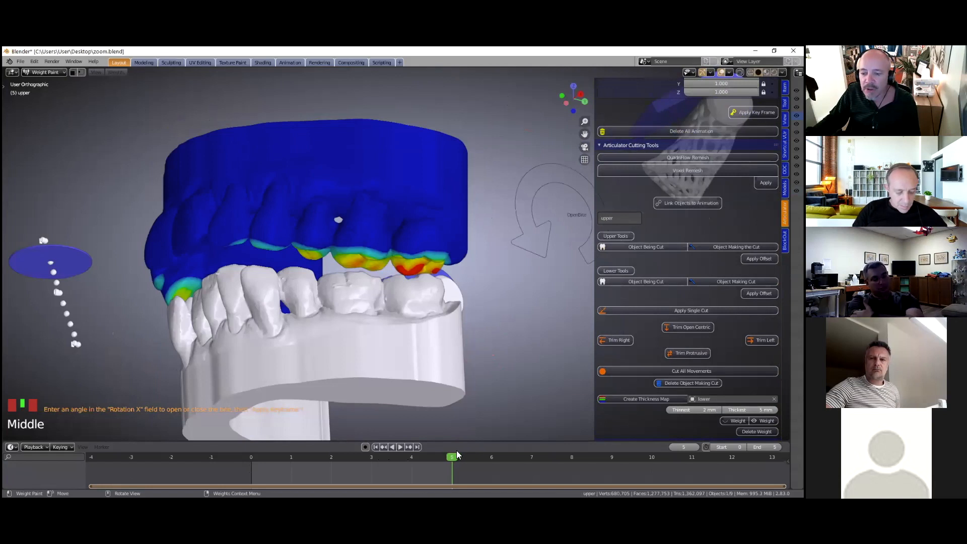
{"action": "middle_click_drag", "start_coordinate": [440, 356], "coordinate": [416, 289]}
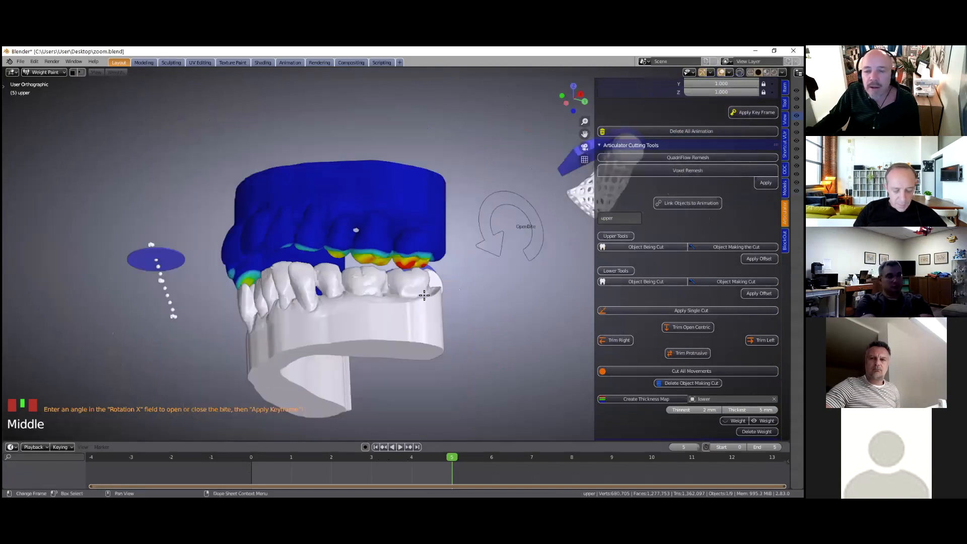
{"action": "left_click", "coordinate": [429, 301]}
{"action": "scroll", "coordinate": [430, 301], "scroll_direction": "down", "scroll_amount": 1}
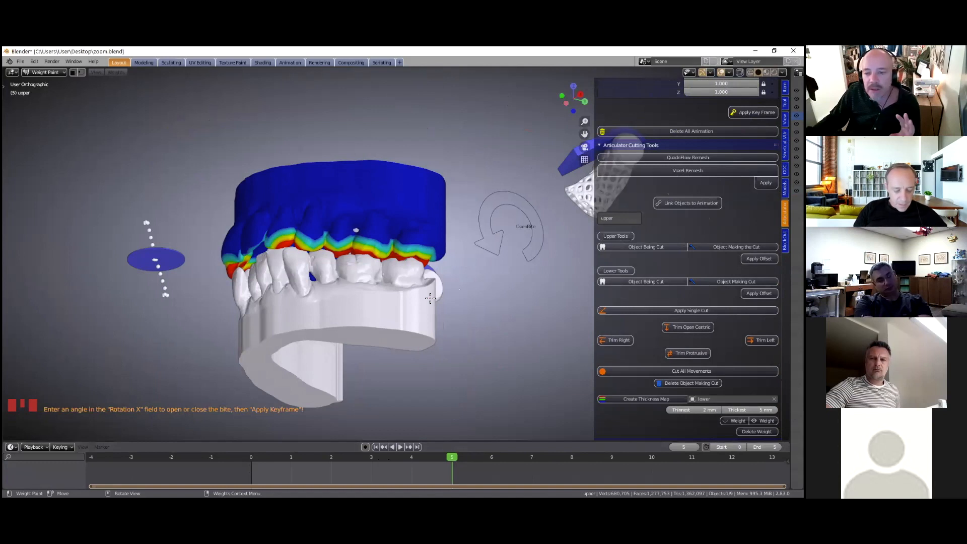
Delete the thickness map weights from the upper model
{"action": "scroll", "coordinate": [687, 262], "scroll_direction": "down", "scroll_amount": 2}
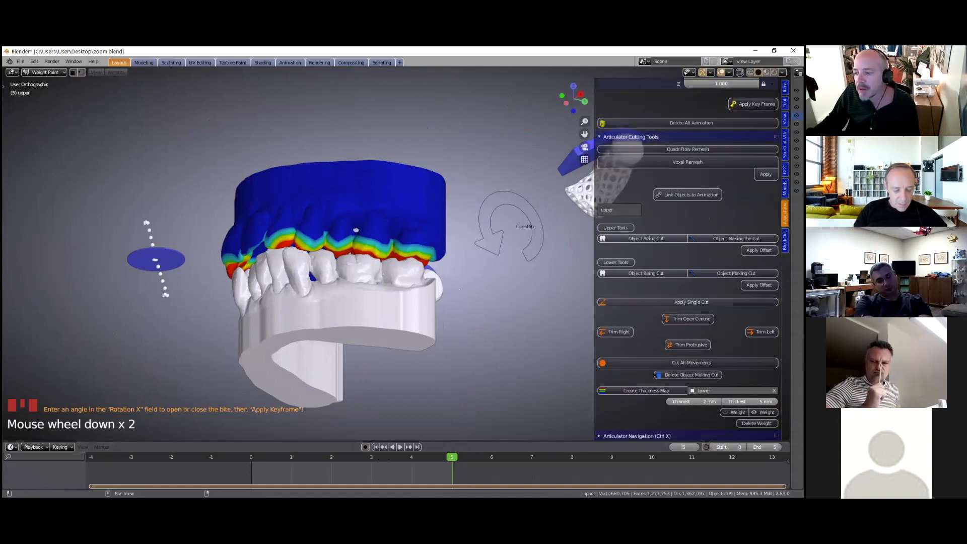
{"action": "scroll", "coordinate": [695, 393], "scroll_direction": "down", "scroll_amount": 3}
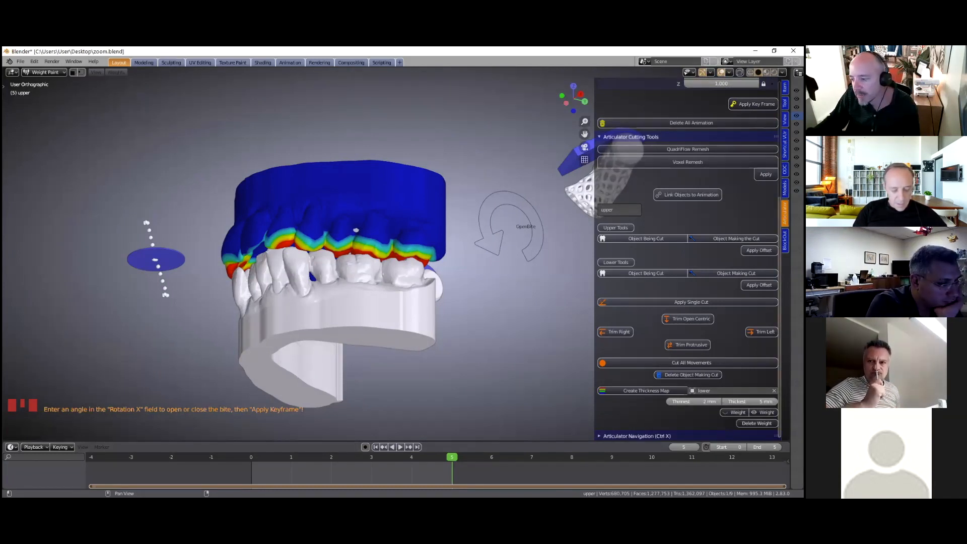
{"action": "left_click", "coordinate": [757, 423]}
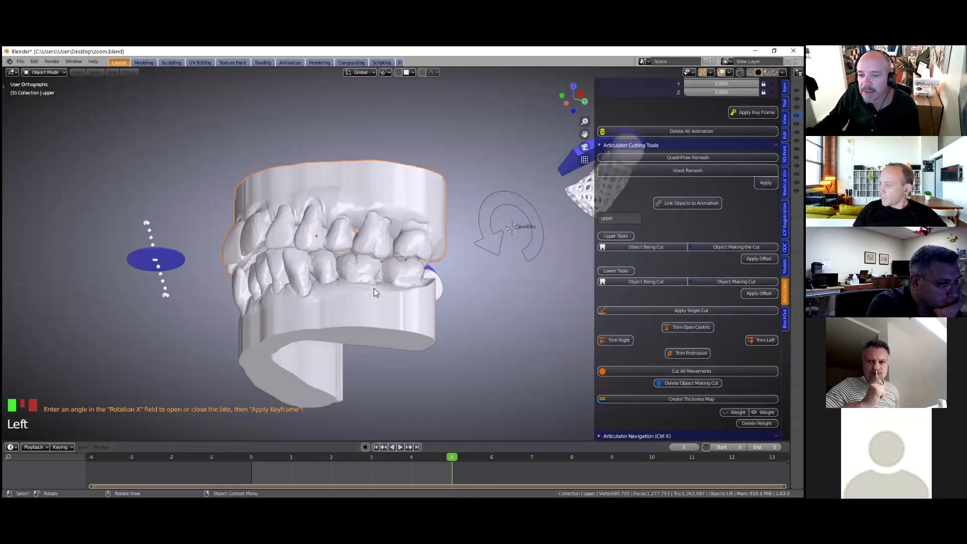
Select the OpenBite control between the condyles and reopen the bite with an X rotation of 3°
{"action": "middle_click_drag", "start_coordinate": [637, 209], "coordinate": [644, 219]}
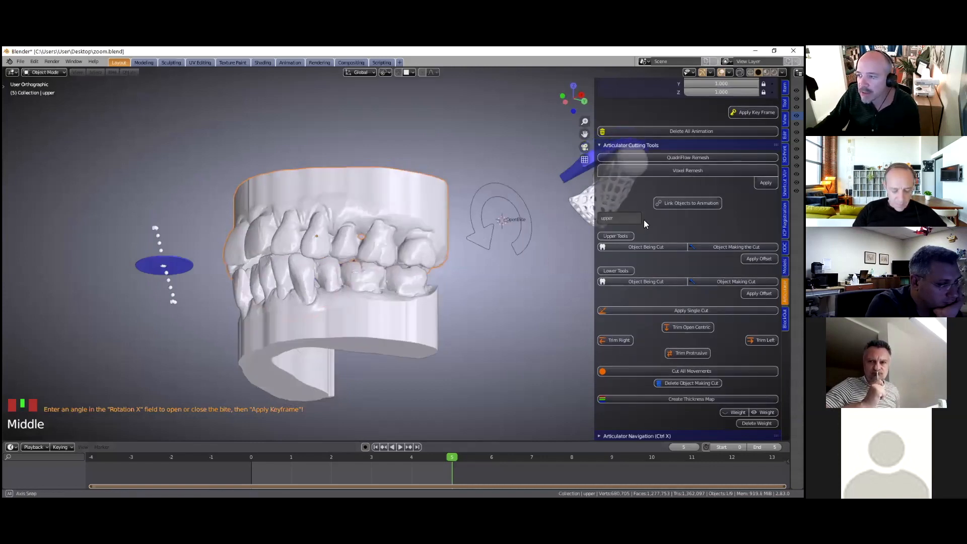
{"action": "middle_click_drag", "start_coordinate": [603, 99], "coordinate": [409, 171]}
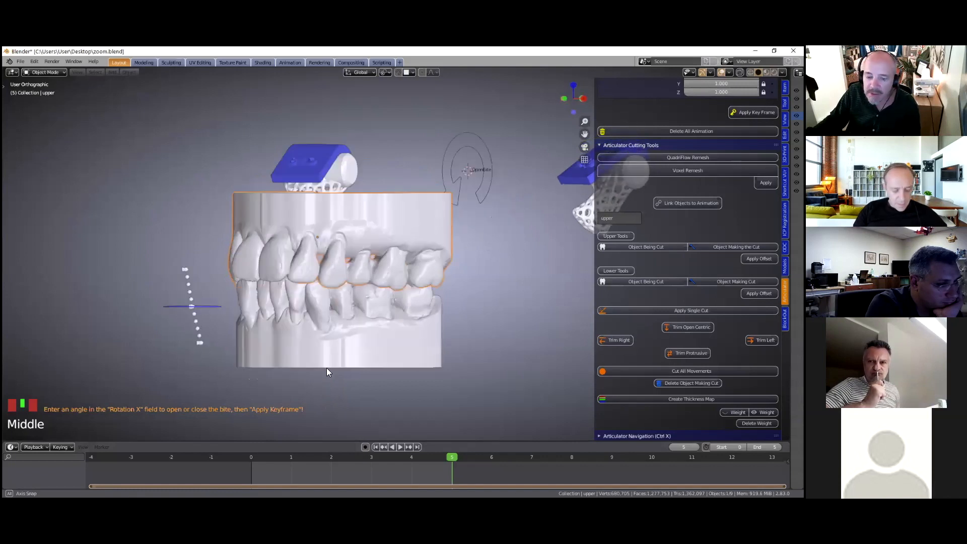
{"action": "middle_click_drag", "start_coordinate": [324, 405], "coordinate": [336, 438]}
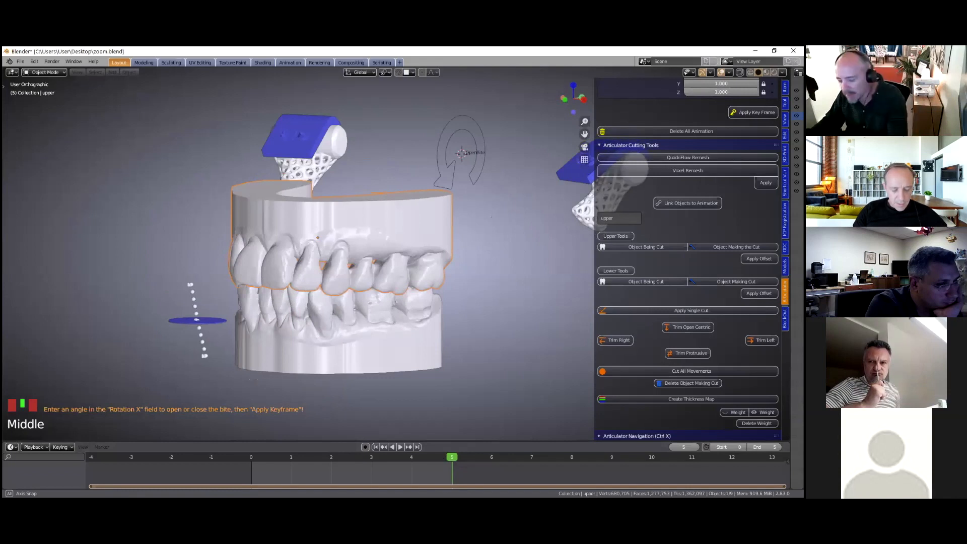
{"action": "middle_click_drag", "start_coordinate": [443, 146], "coordinate": [443, 165]}
{"action": "left_click", "coordinate": [443, 164]}
{"action": "left_click", "coordinate": [721, 206]}
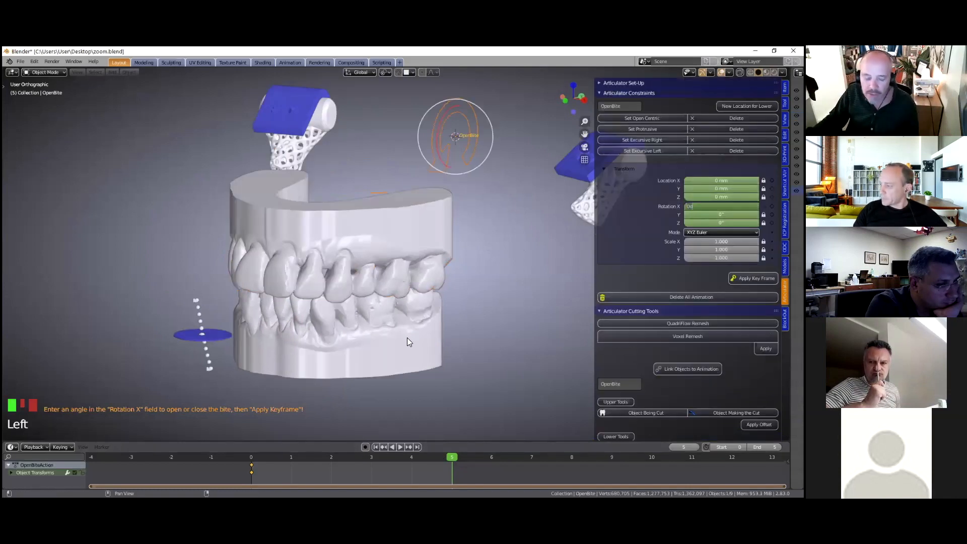
{"action": "type", "text": "3"}
{"action": "key", "text": "Return"}
Apply a keyframe to the OpenBite control at frame 5 and play the opening animation
{"action": "scroll", "coordinate": [441, 242], "scroll_direction": "up", "scroll_amount": 3}
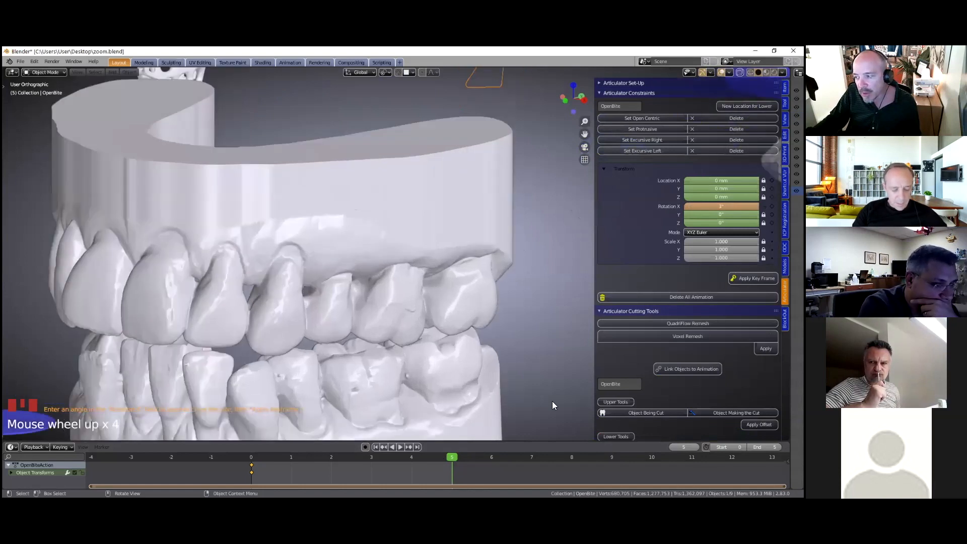
{"action": "scroll", "coordinate": [232, 449], "scroll_direction": "down", "scroll_amount": 1}
{"action": "middle_click_drag", "start_coordinate": [166, 436], "coordinate": [156, 434], "text": "shift"}
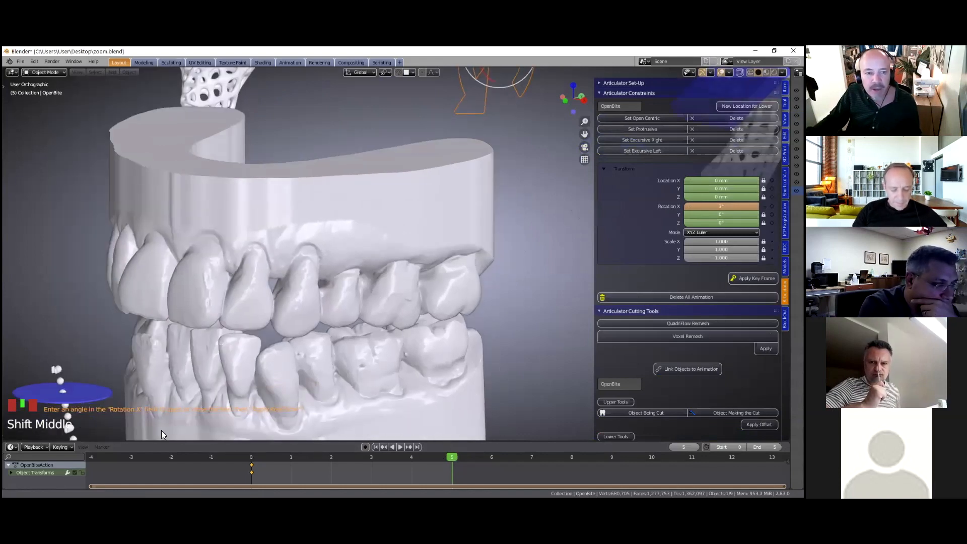
{"action": "middle_click_drag", "start_coordinate": [318, 446], "coordinate": [202, 452], "text": "shift"}
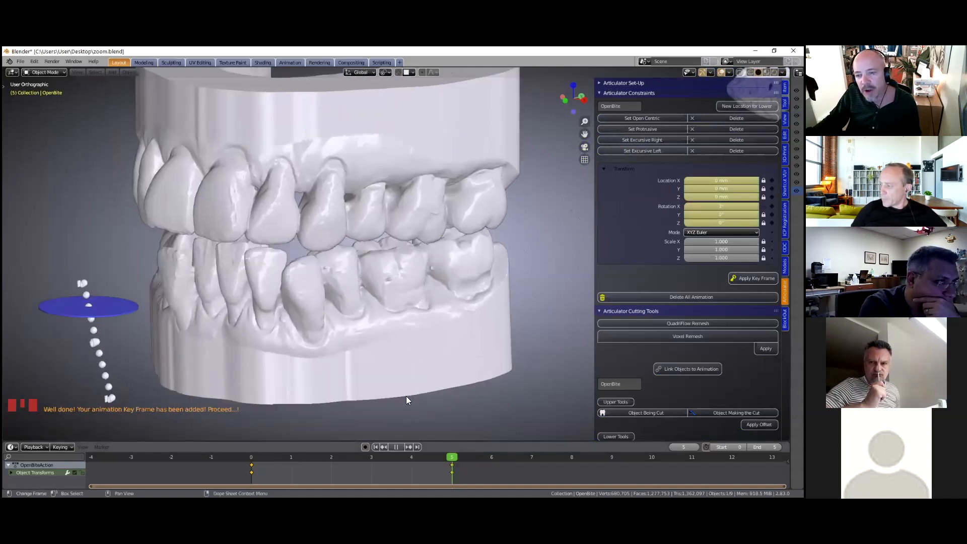
{"action": "scroll", "coordinate": [407, 345], "scroll_direction": "down", "scroll_amount": 2}
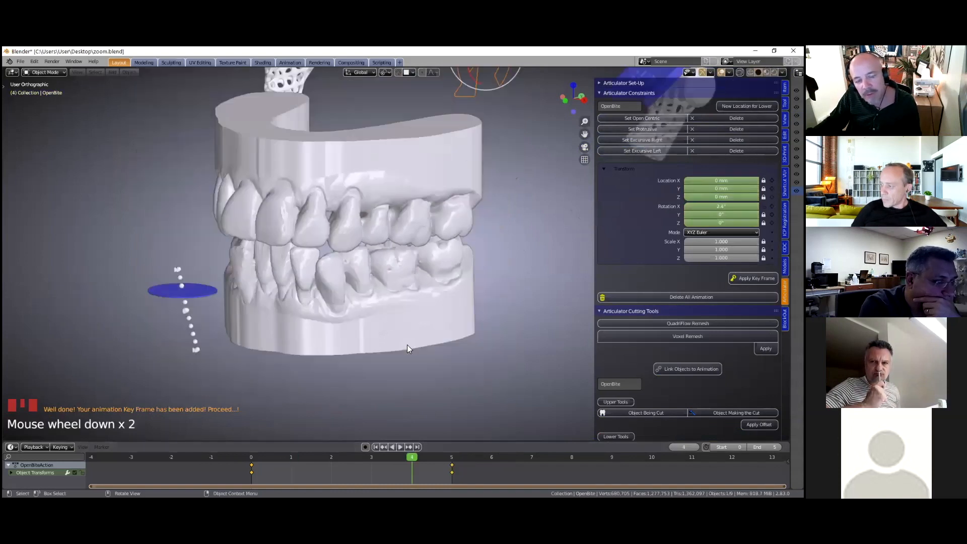
{"action": "middle_click_drag", "start_coordinate": [407, 345], "coordinate": [409, 344]}
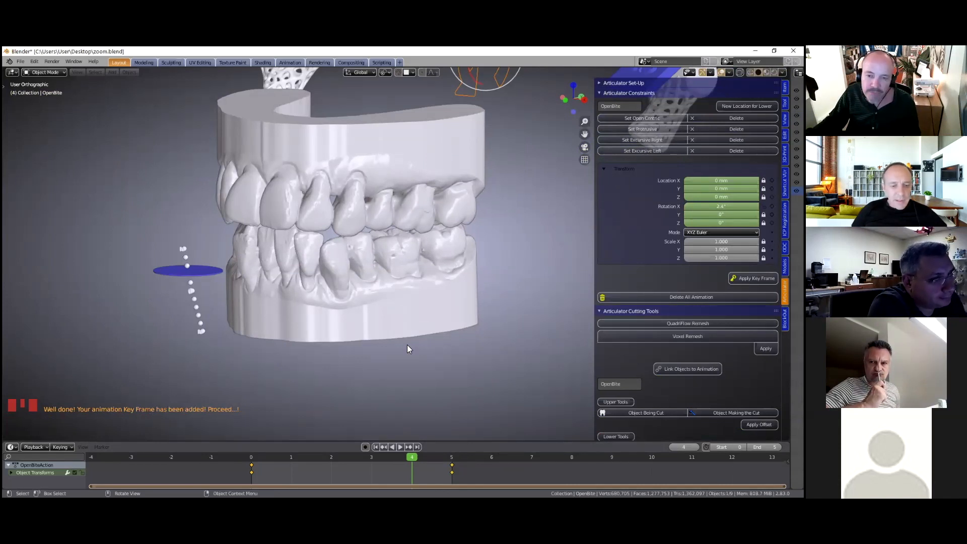
{"action": "scroll", "coordinate": [407, 347], "scroll_direction": "up", "scroll_amount": 1}
{"action": "middle_click_drag", "start_coordinate": [421, 333], "coordinate": [440, 380], "text": "shift"}
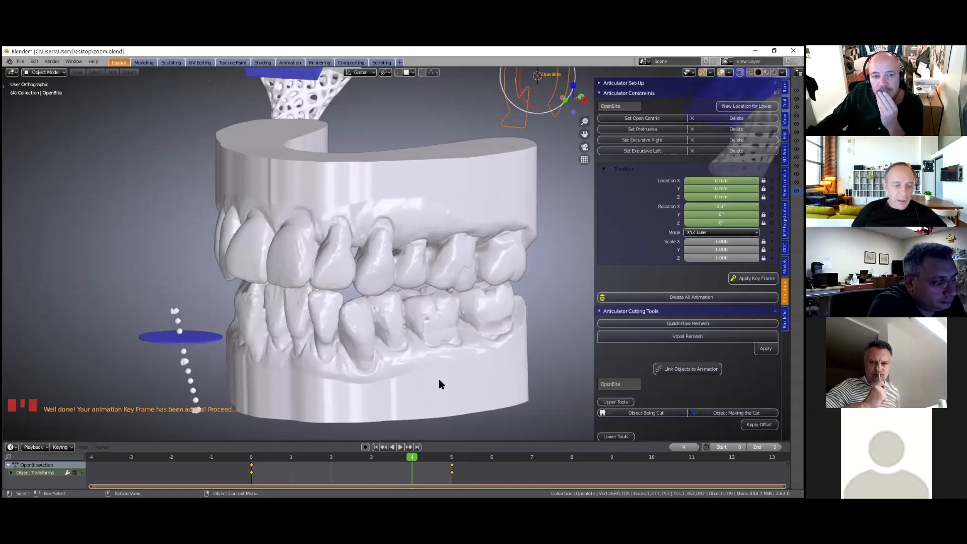
{"action": "middle_click_drag", "start_coordinate": [442, 376], "coordinate": [463, 344]}
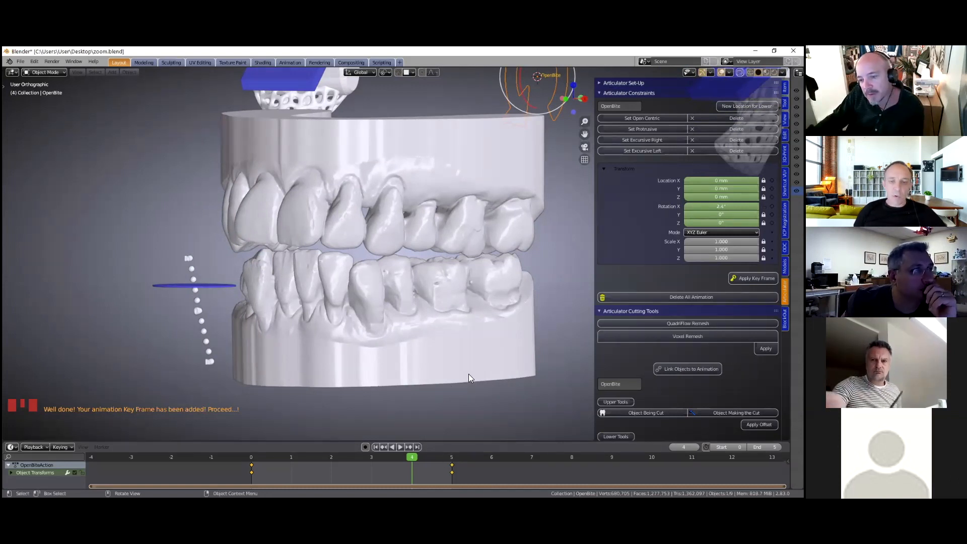
{"action": "scroll", "coordinate": [469, 374], "scroll_direction": "down", "scroll_amount": 1}
{"action": "mouse_move", "coordinate": [464, 355]}
{"action": "middle_mouse_down"}
{"action": "mouse_move", "coordinate": [468, 367]}
{"action": "mouse_move", "coordinate": [468, 350]}
{"action": "middle_mouse_up"}
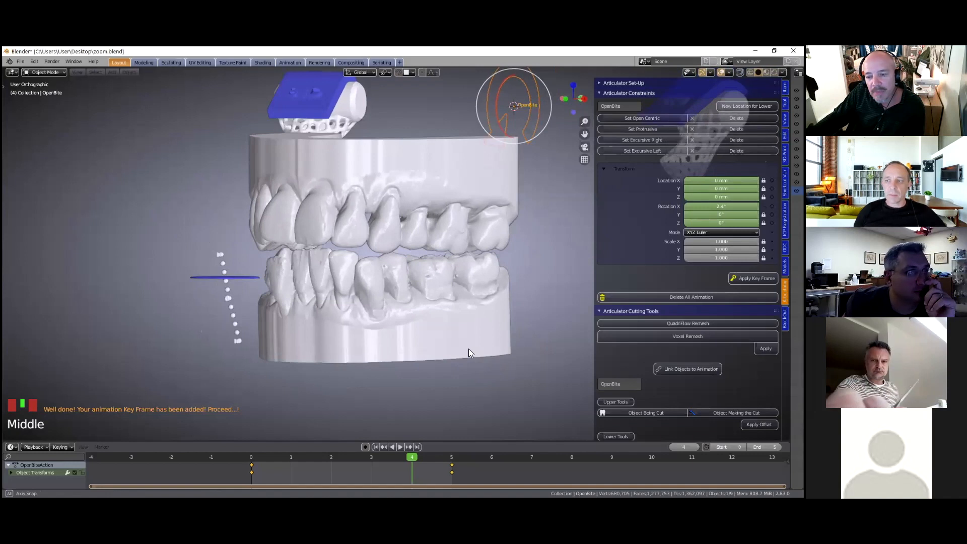
Examine the space between the upper and lower teeth from the side with the bite partly open
{"action": "scroll", "coordinate": [464, 339], "scroll_direction": "down", "scroll_amount": 1}
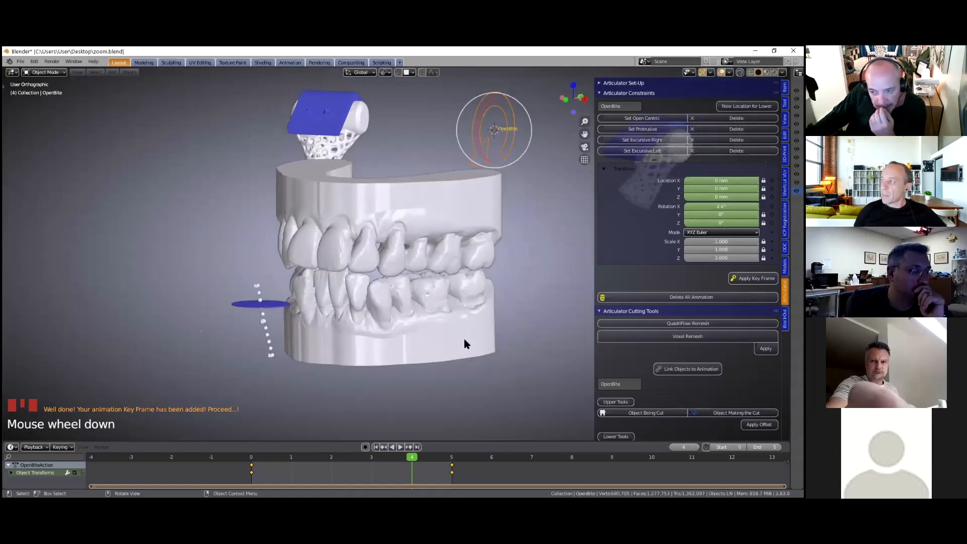
{"action": "scroll", "coordinate": [464, 335], "scroll_direction": "up", "scroll_amount": 2}
{"action": "middle_click_drag", "start_coordinate": [464, 334], "coordinate": [463, 338]}
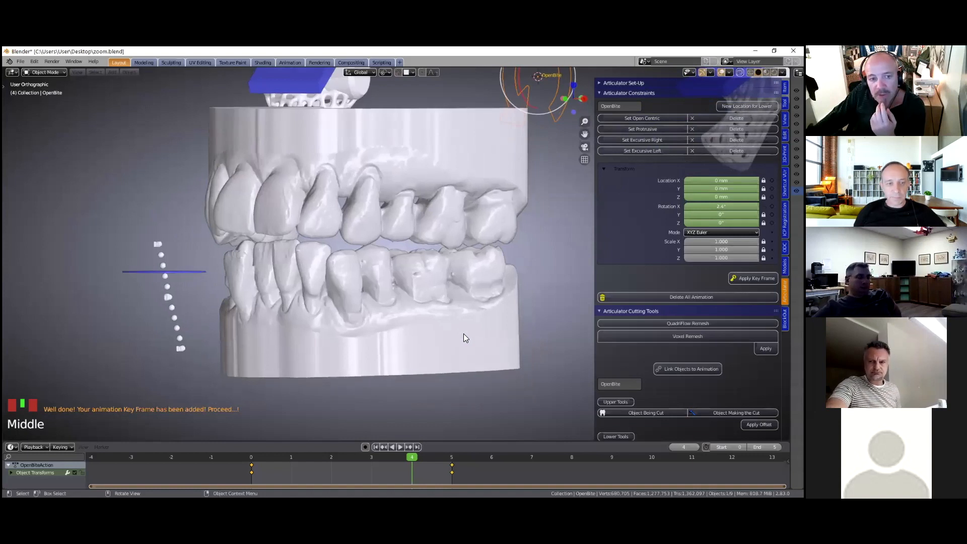
{"action": "scroll", "coordinate": [467, 332], "scroll_direction": "down", "scroll_amount": 1}
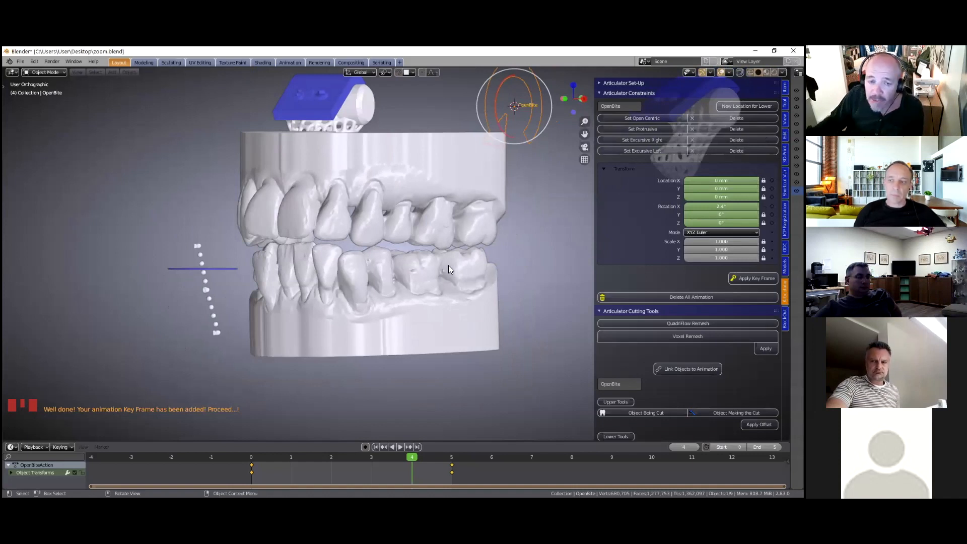
{"action": "scroll", "coordinate": [448, 265], "scroll_direction": "up", "scroll_amount": 3}
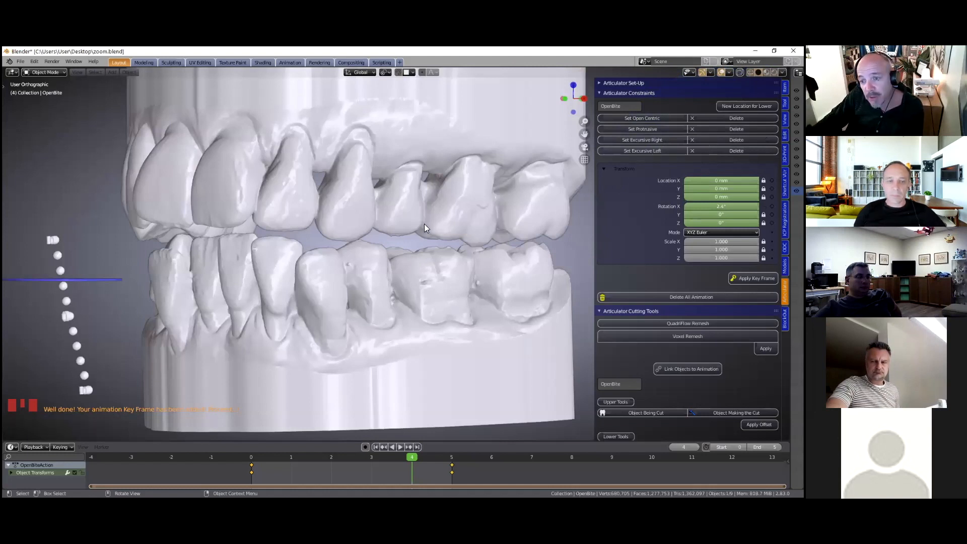
{"action": "scroll", "coordinate": [404, 213], "scroll_direction": "down", "scroll_amount": 1}
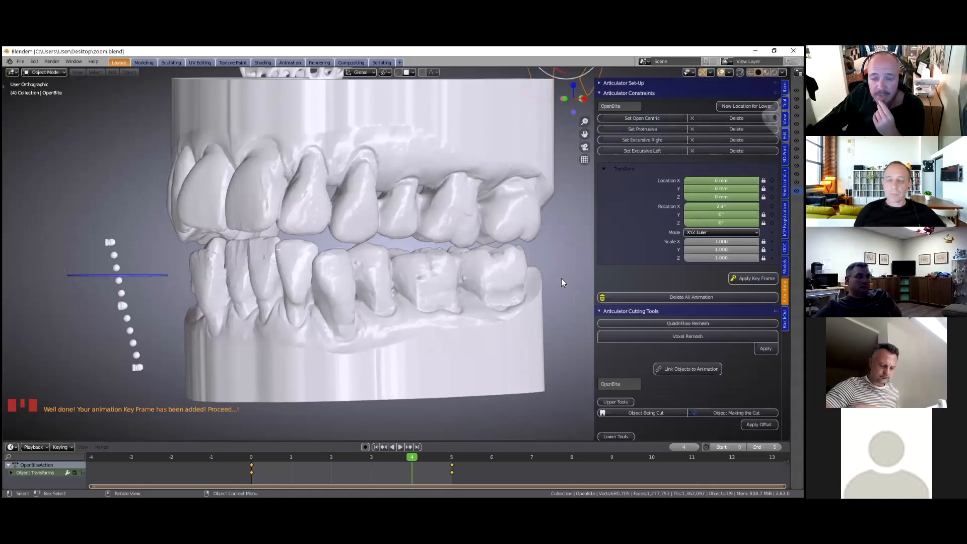
{"action": "scroll", "coordinate": [501, 289], "scroll_direction": "down", "scroll_amount": 2}
{"action": "middle_click_drag", "start_coordinate": [463, 294], "coordinate": [471, 301]}
{"action": "scroll", "coordinate": [721, 215], "scroll_direction": "up", "scroll_amount": 4}
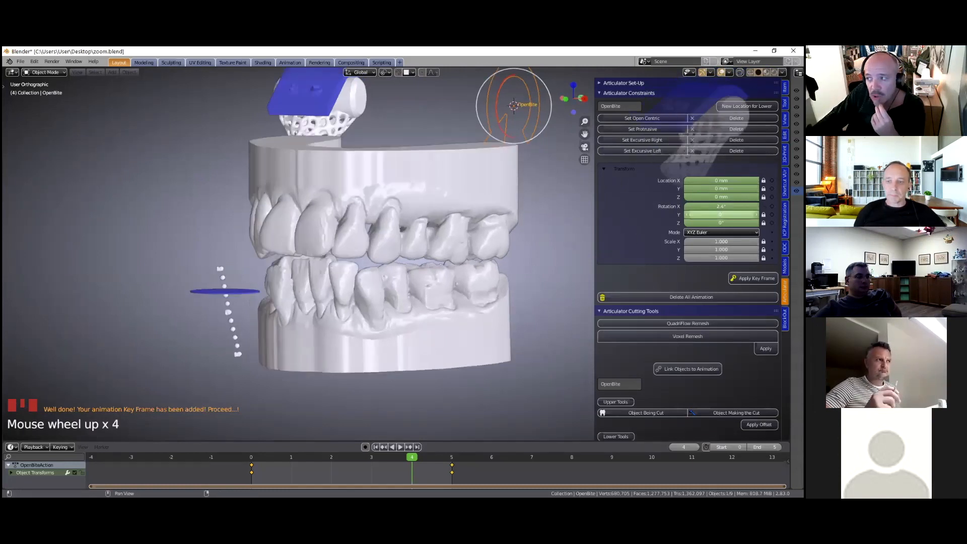
{"action": "scroll", "coordinate": [721, 215], "scroll_direction": "up", "scroll_amount": 1}
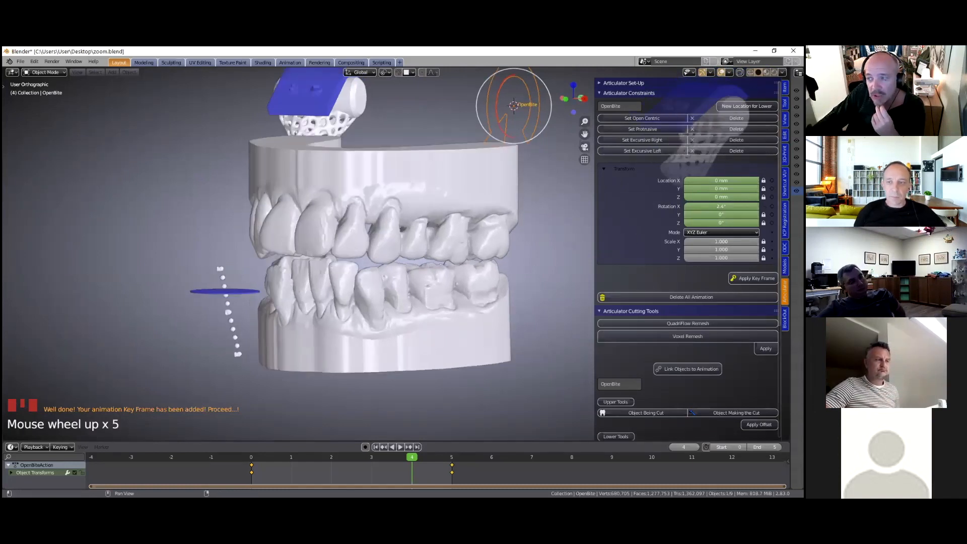
Delete the open centric bite constraint and its OpenBite control from the articulator
{"action": "left_click", "coordinate": [430, 327]}
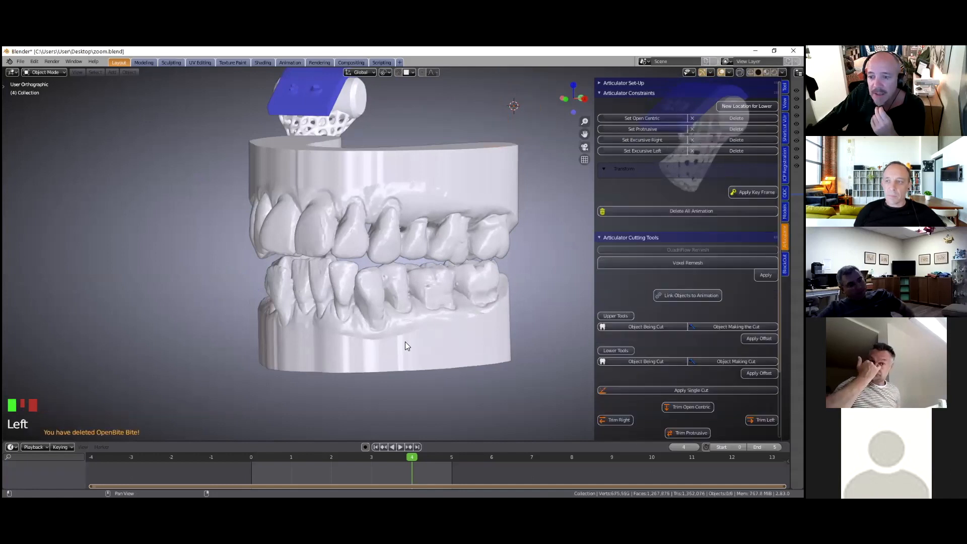
{"action": "scroll", "coordinate": [426, 323], "scroll_direction": "up", "scroll_amount": 2}
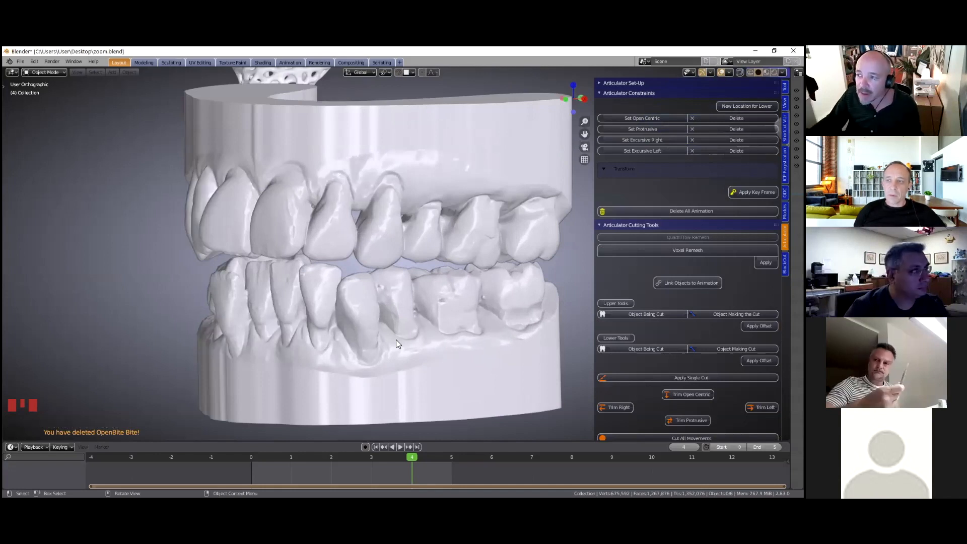
{"action": "scroll", "coordinate": [409, 334], "scroll_direction": "down", "scroll_amount": 2}
{"action": "middle_click_drag", "start_coordinate": [409, 334], "coordinate": [501, 197]}
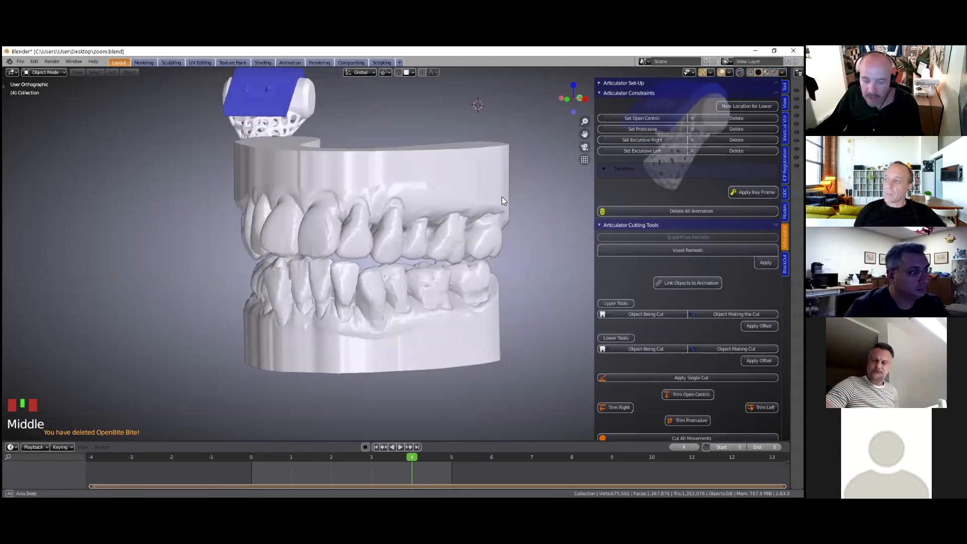
Set a new open centric constraint, apply its keyframe at frame 5 and play the animation
{"action": "left_click", "coordinate": [643, 117]}
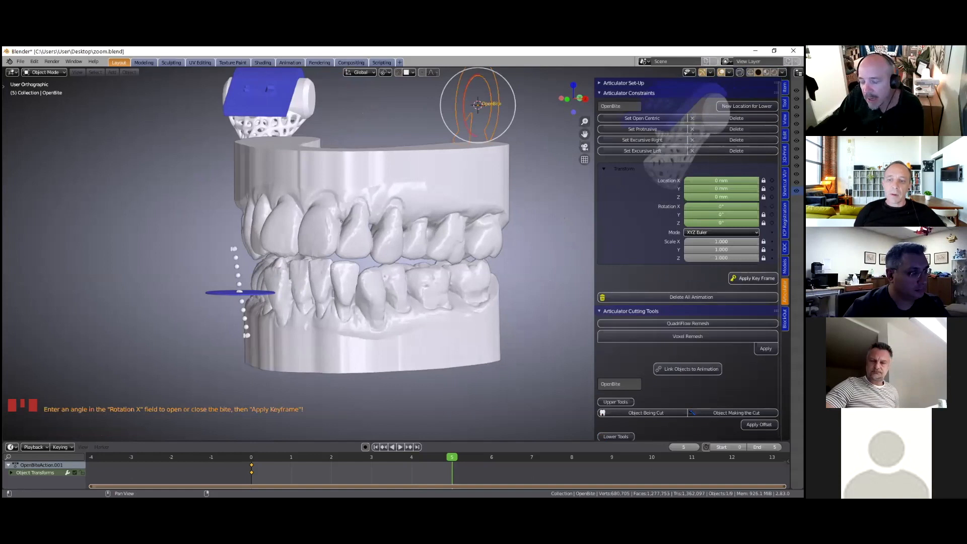
{"action": "left_click", "coordinate": [752, 278]}
{"action": "scroll", "coordinate": [313, 436], "scroll_direction": "up", "scroll_amount": 2}
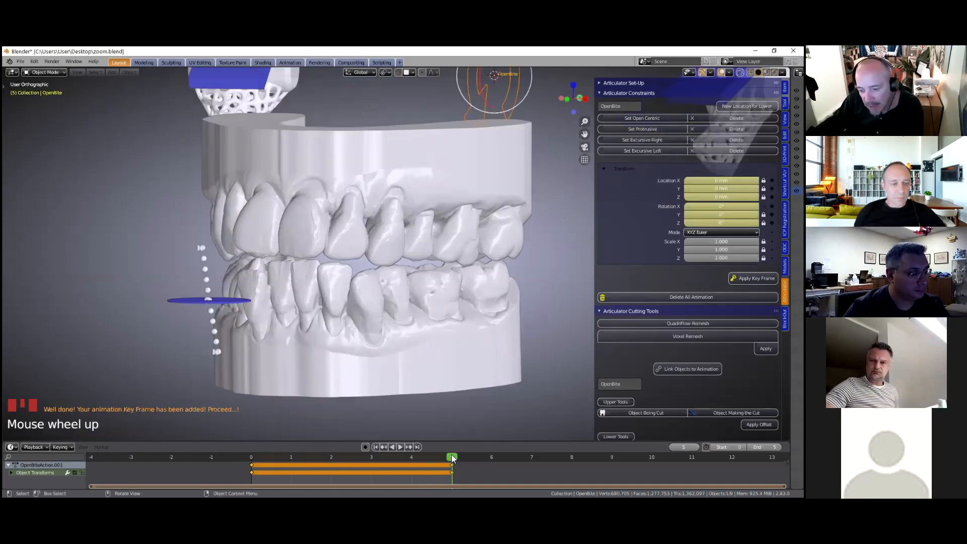
{"action": "left_click_drag", "start_coordinate": [296, 459], "coordinate": [251, 471]}
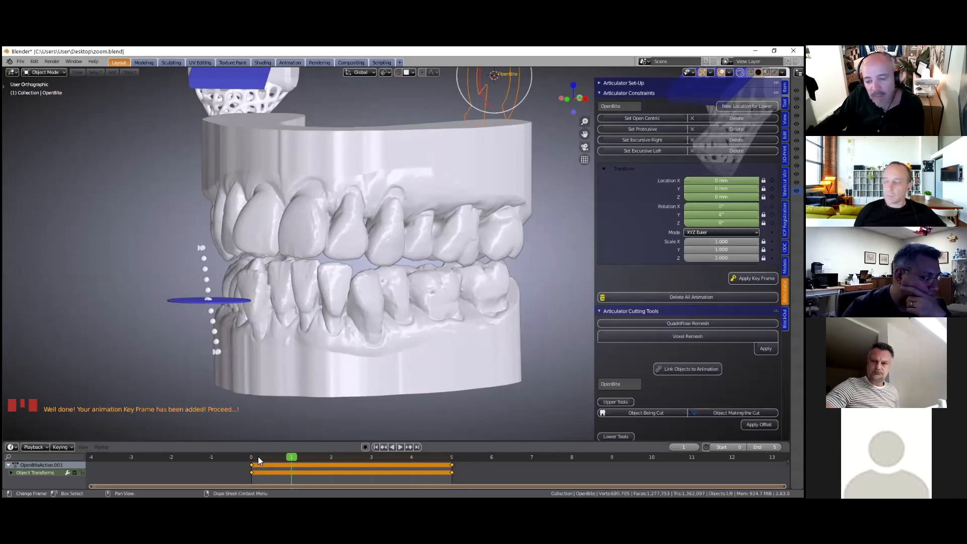
{"action": "left_click", "coordinate": [400, 447]}
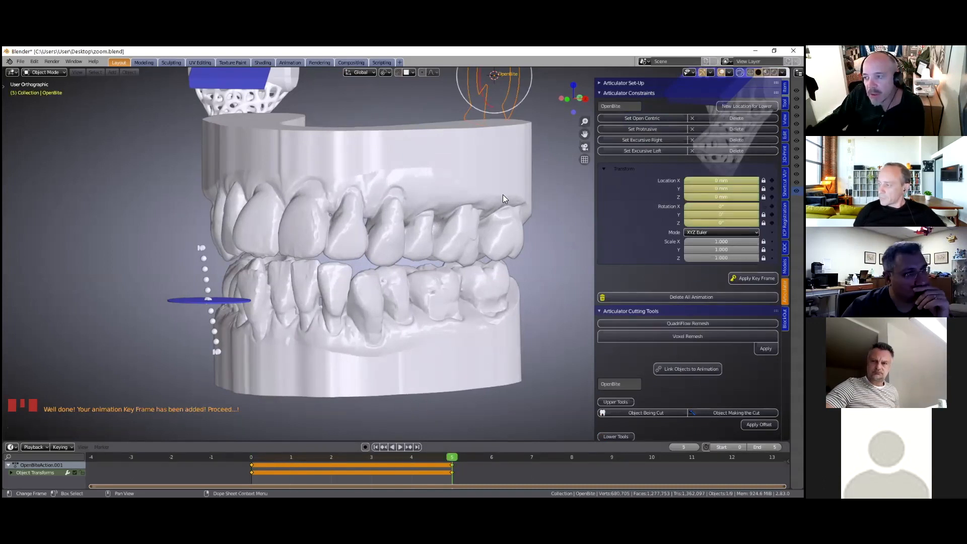
Replace the open centric constraint with a protrusive constraint between the condyles
{"action": "scroll", "coordinate": [486, 201], "scroll_direction": "down", "scroll_amount": 2}
{"action": "left_click", "coordinate": [462, 208]}
{"action": "scroll", "coordinate": [478, 132], "scroll_direction": "down", "scroll_amount": 2}
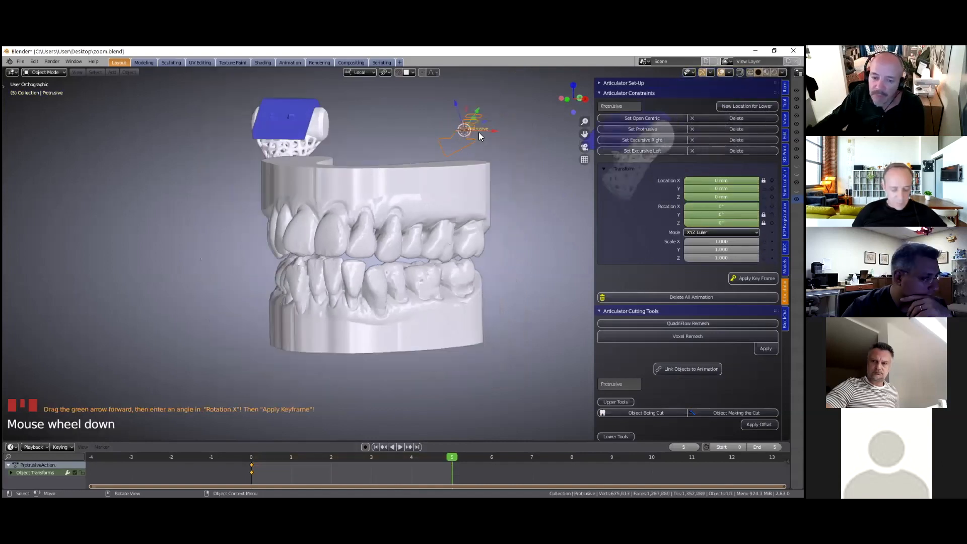
Move the Protrusive control forward along its local Y axis to a Y location of about -5.6 mm
{"action": "middle_click_drag", "start_coordinate": [475, 130], "coordinate": [476, 135]}
{"action": "mouse_move", "coordinate": [476, 135]}
{"action": "left_mouse_down"}
{"action": "mouse_move", "coordinate": [548, 225]}
{"action": "mouse_move", "coordinate": [498, 187]}
{"action": "mouse_move", "coordinate": [445, 170]}
{"action": "mouse_move", "coordinate": [496, 148]}
{"action": "mouse_move", "coordinate": [496, 112]}
{"action": "mouse_move", "coordinate": [473, 122]}
{"action": "left_mouse_up"}
{"action": "scroll", "coordinate": [418, 150], "scroll_direction": "up", "scroll_amount": 1}
{"action": "middle_click_drag", "start_coordinate": [418, 150], "coordinate": [455, 123]}
{"action": "left_click_drag", "start_coordinate": [455, 124], "coordinate": [293, 216]}
{"action": "middle_click_drag", "start_coordinate": [476, 144], "coordinate": [470, 148]}
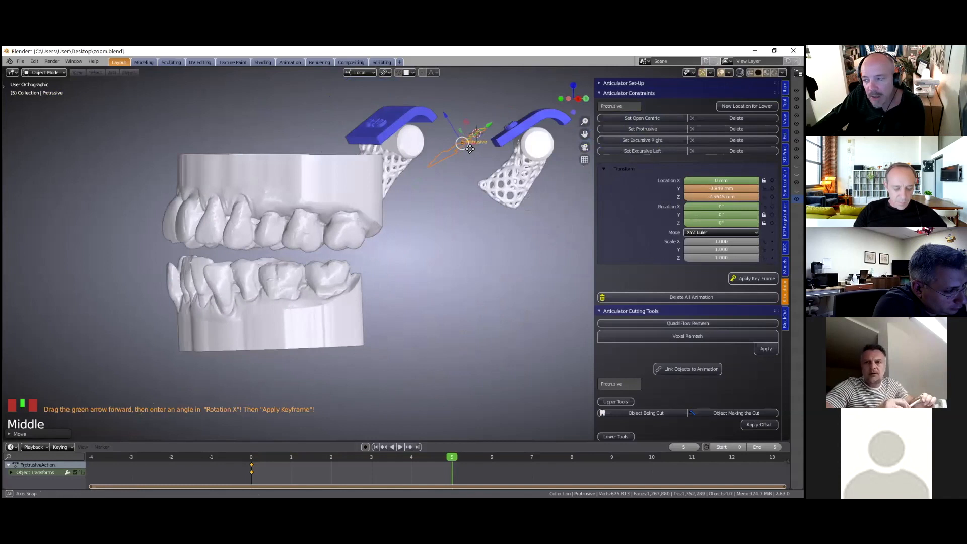
{"action": "scroll", "coordinate": [470, 149], "scroll_direction": "down", "scroll_amount": 2}
{"action": "left_click_drag", "start_coordinate": [471, 147], "coordinate": [376, 364]}
{"action": "middle_click_drag", "start_coordinate": [376, 365], "coordinate": [377, 365]}
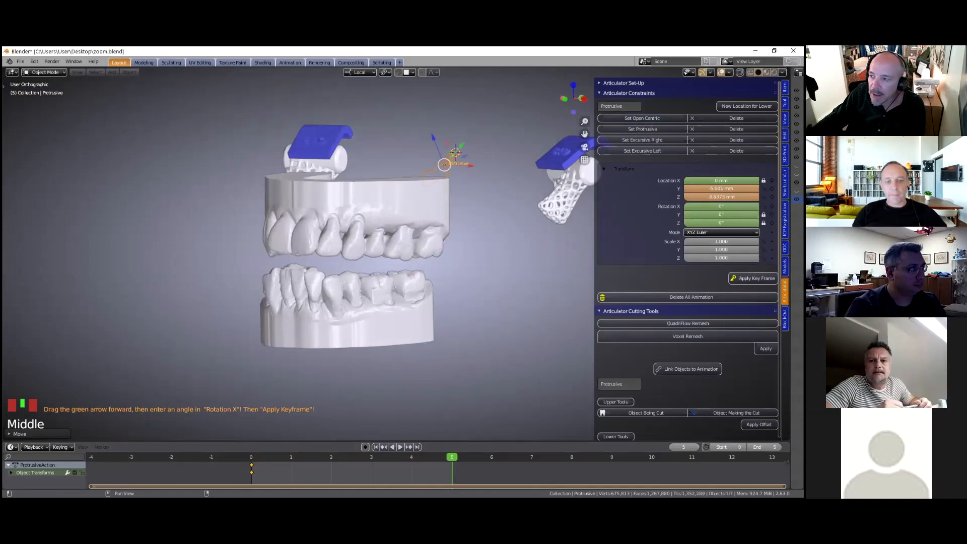
Replace the protrusive constraint with an excursive right constraint at the condyle and view the models from the front
{"action": "left_click", "coordinate": [645, 143]}
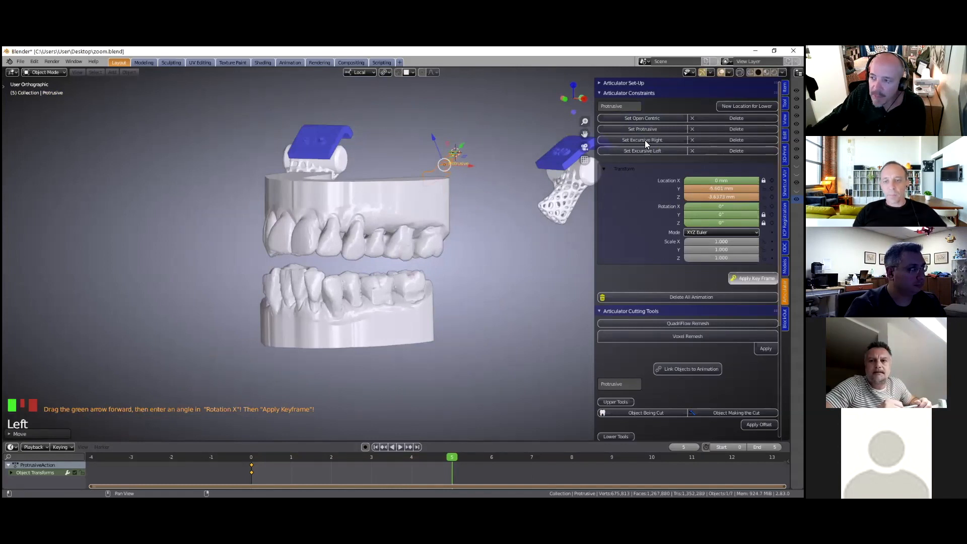
{"action": "left_click", "coordinate": [370, 351]}
{"action": "mouse_move", "coordinate": [293, 305]}
{"action": "middle_mouse_down"}
{"action": "mouse_move", "coordinate": [345, 311]}
{"action": "mouse_move", "coordinate": [297, 308]}
{"action": "middle_mouse_up"}
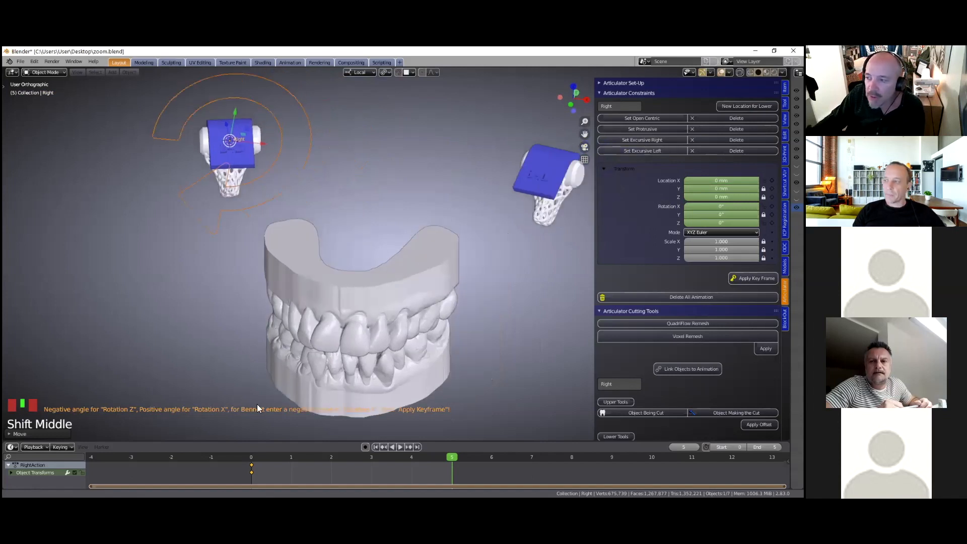
{"action": "middle_click_drag", "start_coordinate": [349, 343], "coordinate": [394, 339], "text": "shift"}
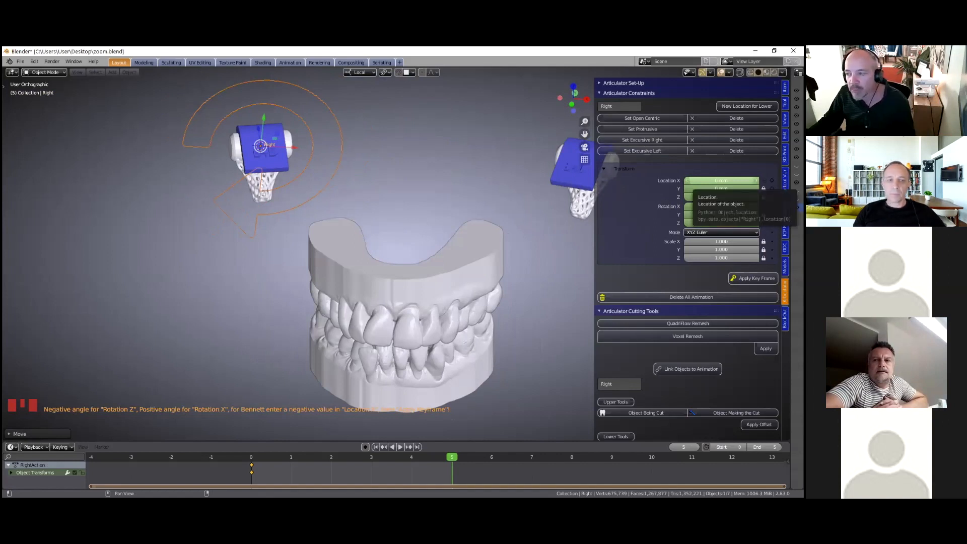
Set the Right control's Location X to -1 mm and give it a negative Z rotation
{"action": "left_click", "coordinate": [721, 180]}
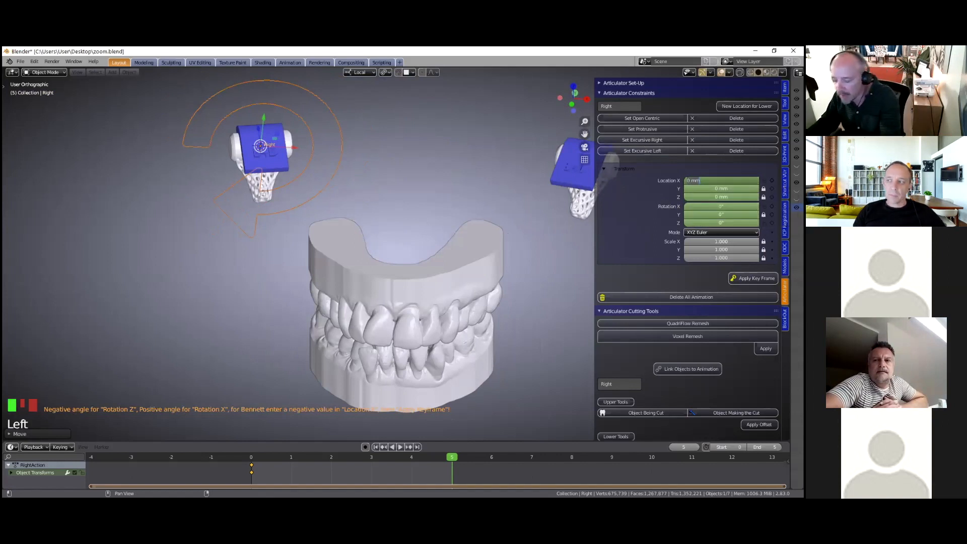
{"action": "type", "text": "-1"}
{"action": "key", "text": "Return"}
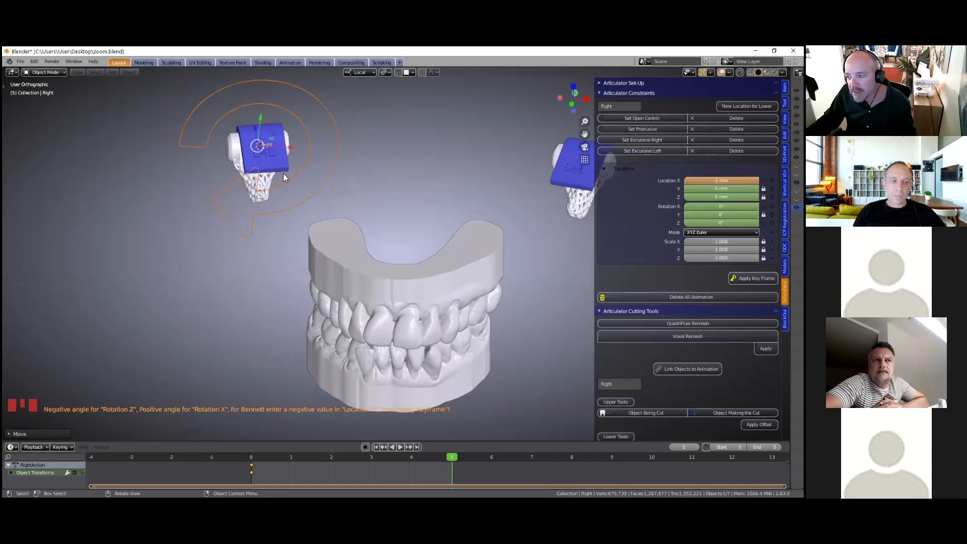
{"action": "middle_click_drag", "start_coordinate": [507, 233], "coordinate": [506, 209]}
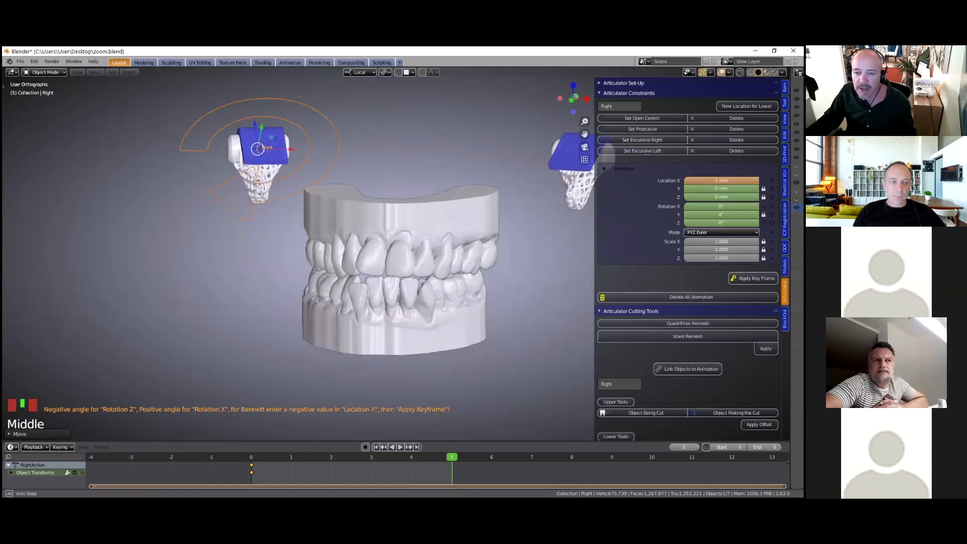
{"action": "scroll", "coordinate": [398, 262], "scroll_direction": "up", "scroll_amount": 1}
{"action": "left_click_drag", "start_coordinate": [721, 222], "coordinate": [736, 223]}
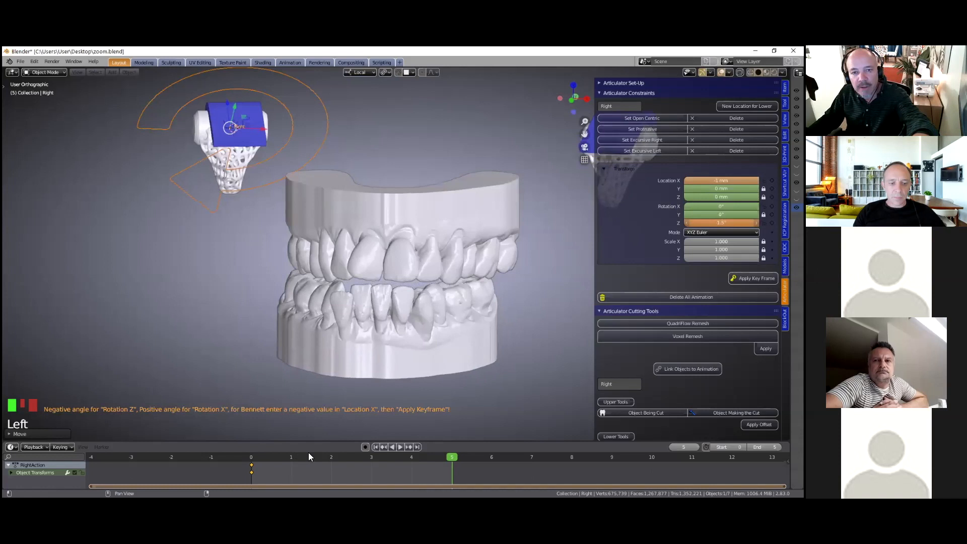
Apply a keyframe to the Right control at frame 5, play the right excursion and return to frame 0
{"action": "left_click", "coordinate": [392, 447]}
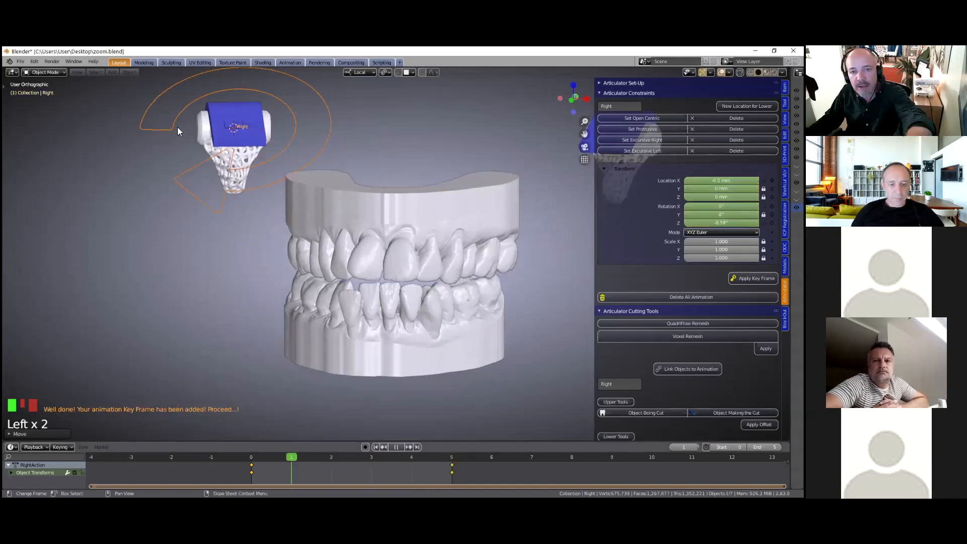
{"action": "left_click", "coordinate": [396, 447]}
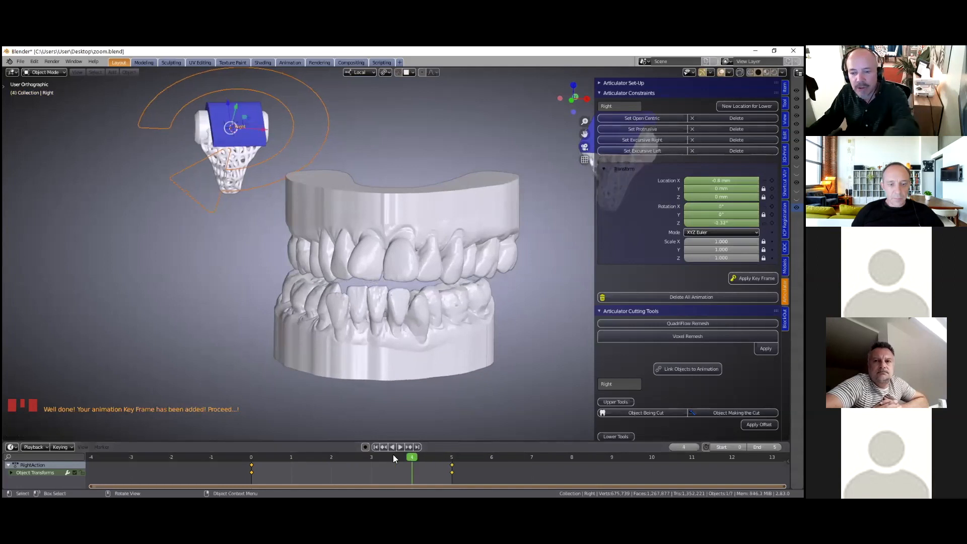
{"action": "left_click_drag", "start_coordinate": [341, 459], "coordinate": [423, 326]}
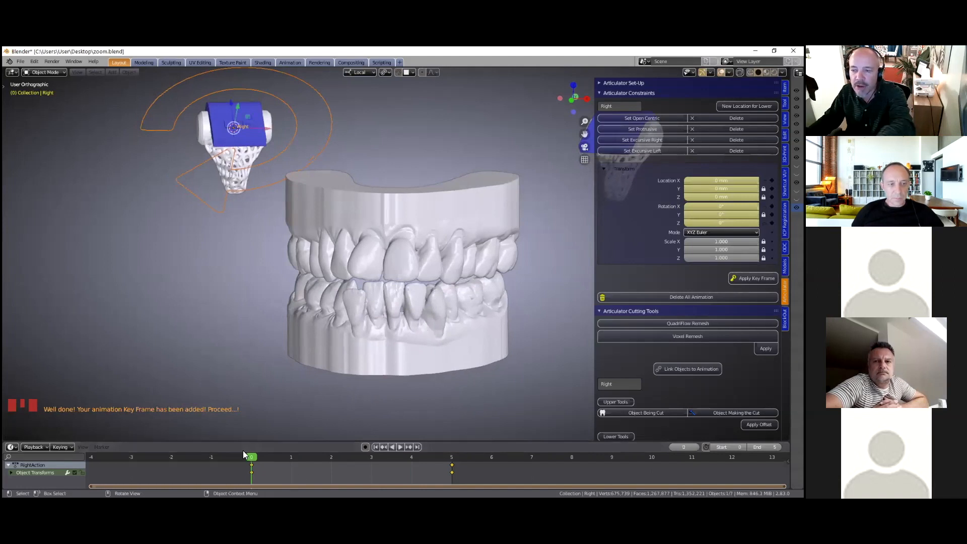
Replace the right excursion with an excursive left constraint and set its Location X to 1 mm
{"action": "scroll", "coordinate": [242, 450], "scroll_direction": "down", "scroll_amount": 2}
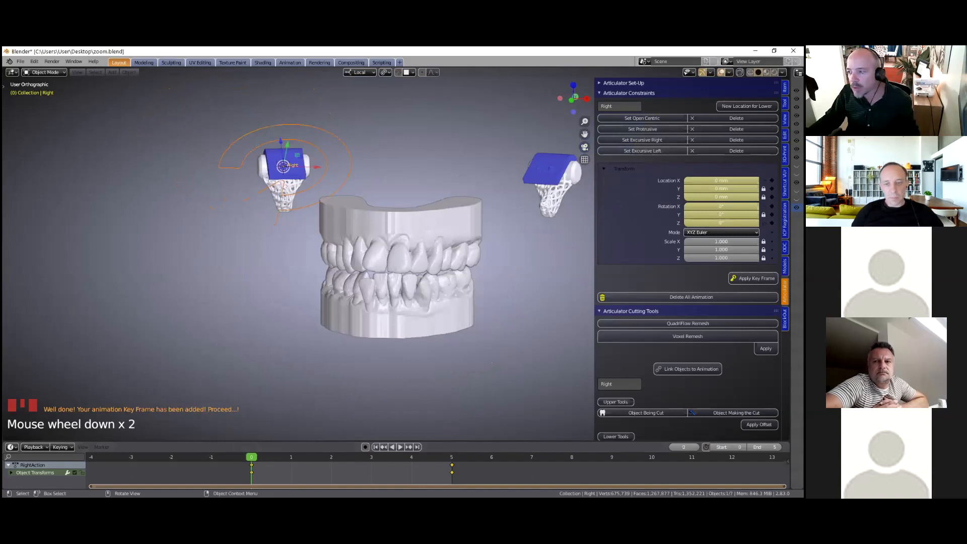
{"action": "left_click", "coordinate": [647, 151]}
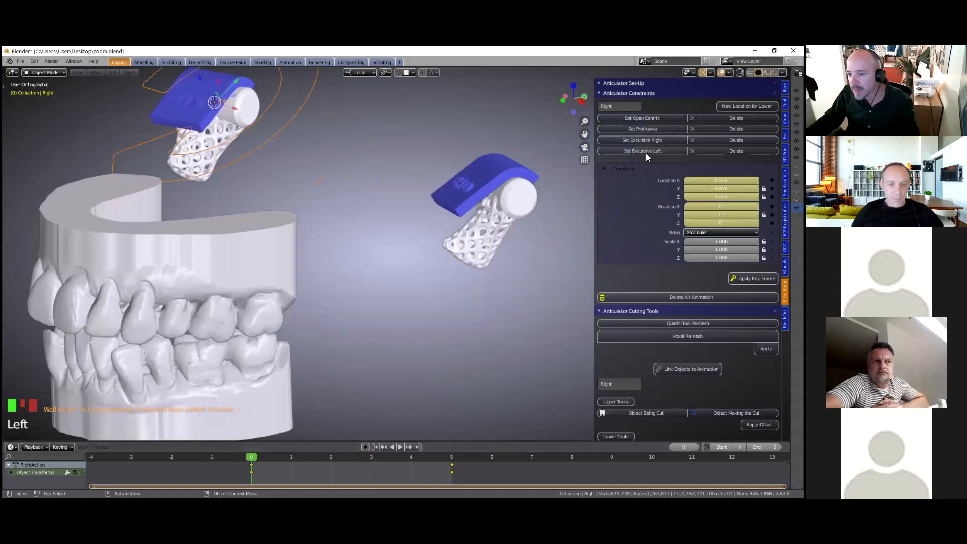
{"action": "scroll", "coordinate": [396, 255], "scroll_direction": "down", "scroll_amount": 1}
{"action": "middle_click_drag", "start_coordinate": [396, 254], "coordinate": [474, 254]}
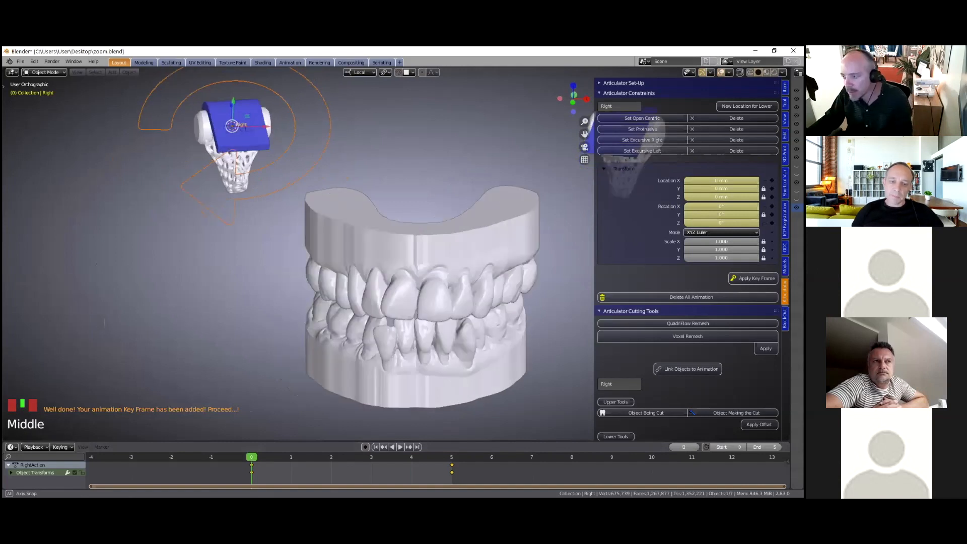
{"action": "middle_click_drag", "start_coordinate": [422, 297], "coordinate": [433, 297]}
{"action": "left_click", "coordinate": [642, 151]}
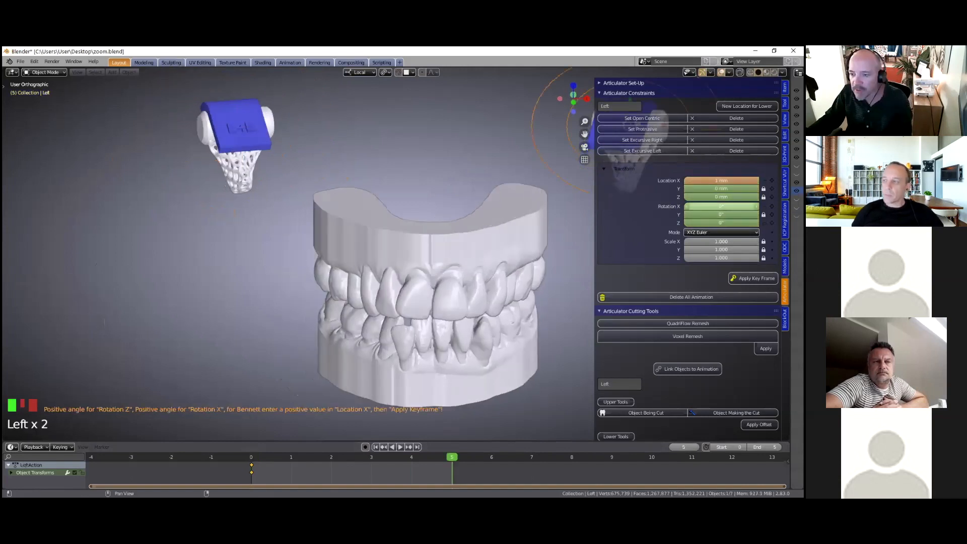
Set the Left control's Z rotation to 3.1° and apply a keyframe at frame 5
{"action": "left_click_drag", "start_coordinate": [721, 222], "coordinate": [756, 223]}
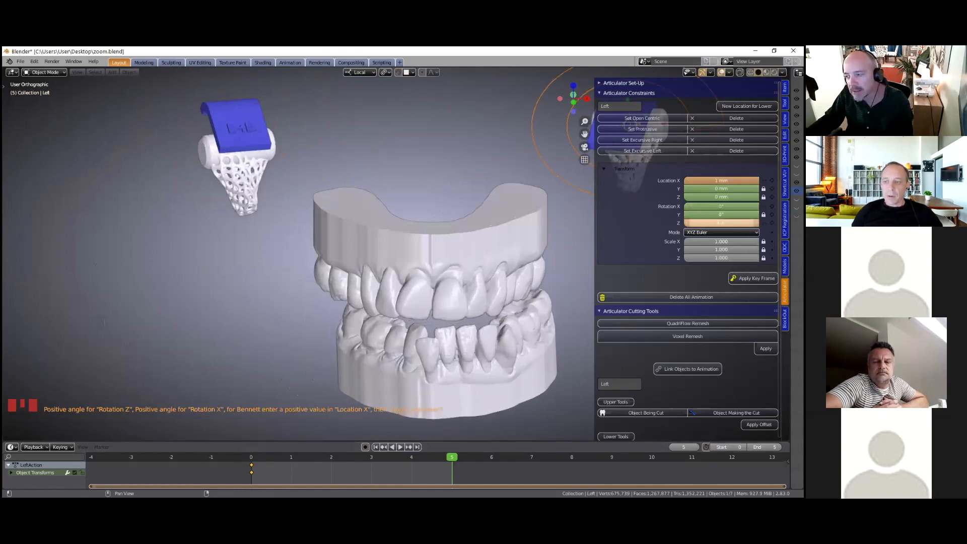
{"action": "left_click_drag", "start_coordinate": [721, 222], "coordinate": [715, 223]}
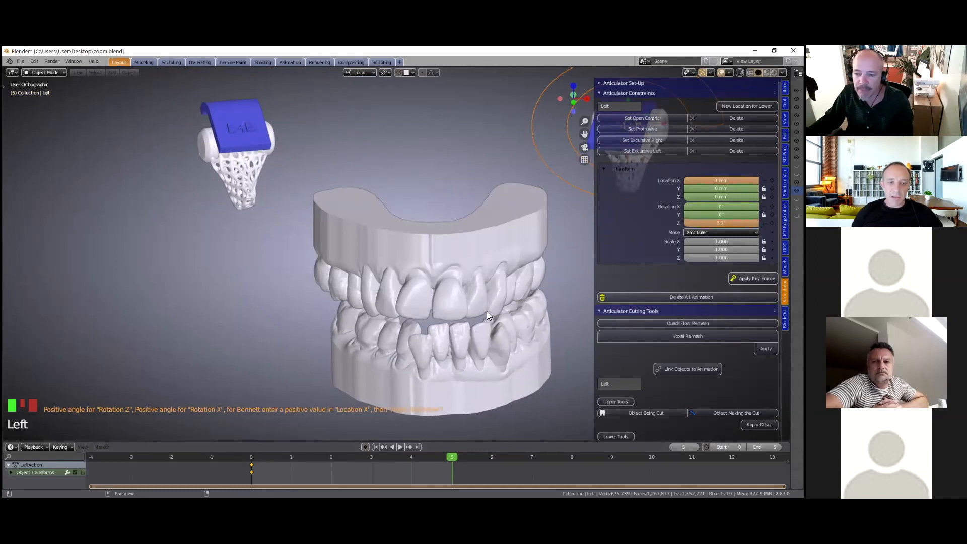
{"action": "left_click", "coordinate": [753, 278]}
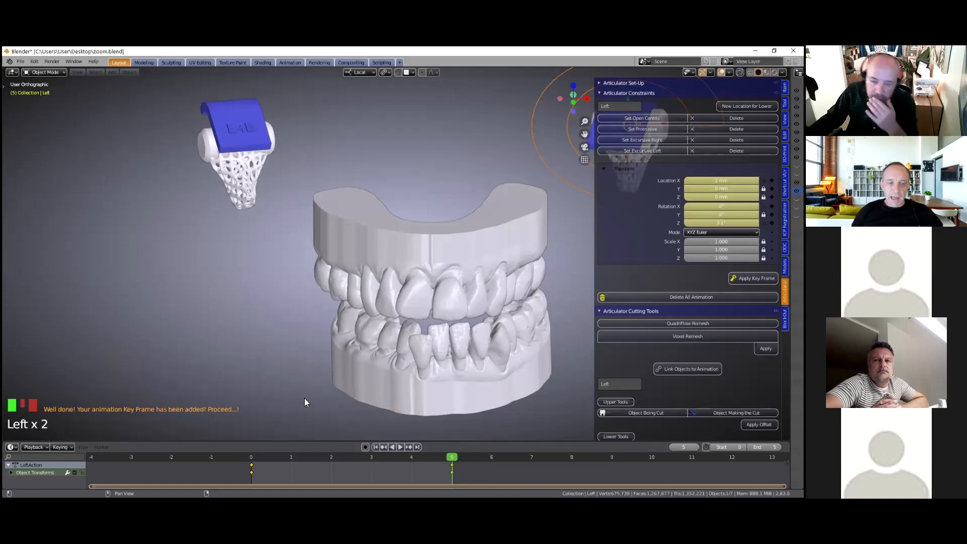
{"action": "scroll", "coordinate": [416, 296], "scroll_direction": "down", "scroll_amount": 2}
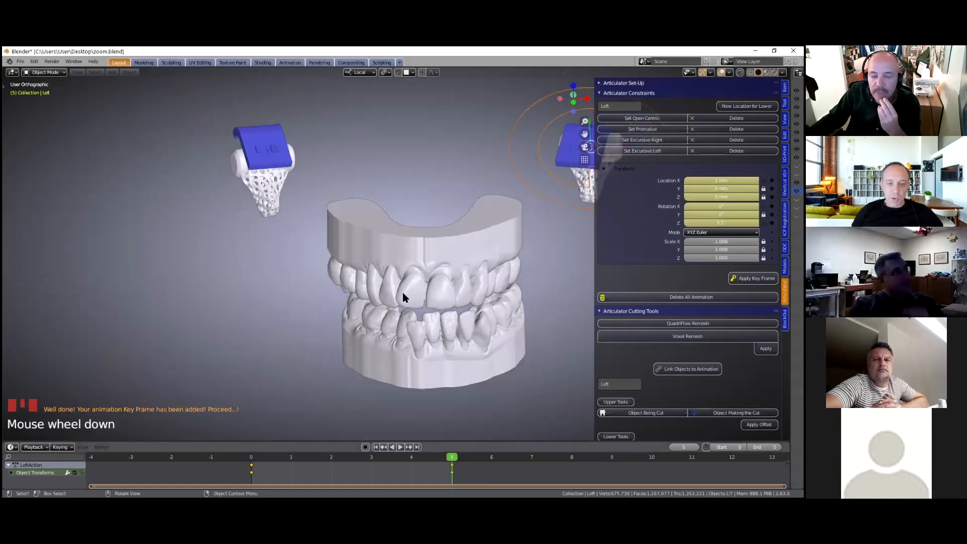
Play the left excursive movement from frame 0 and move the timeline to frame 2
{"action": "left_click", "coordinate": [403, 296]}
{"action": "middle_click_drag", "start_coordinate": [403, 297], "coordinate": [403, 297]}
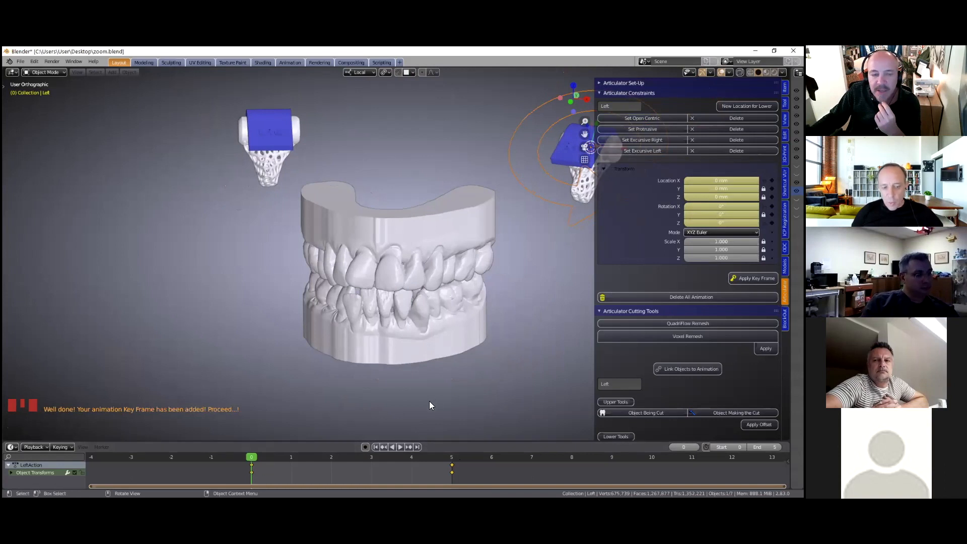
{"action": "left_click", "coordinate": [297, 464]}
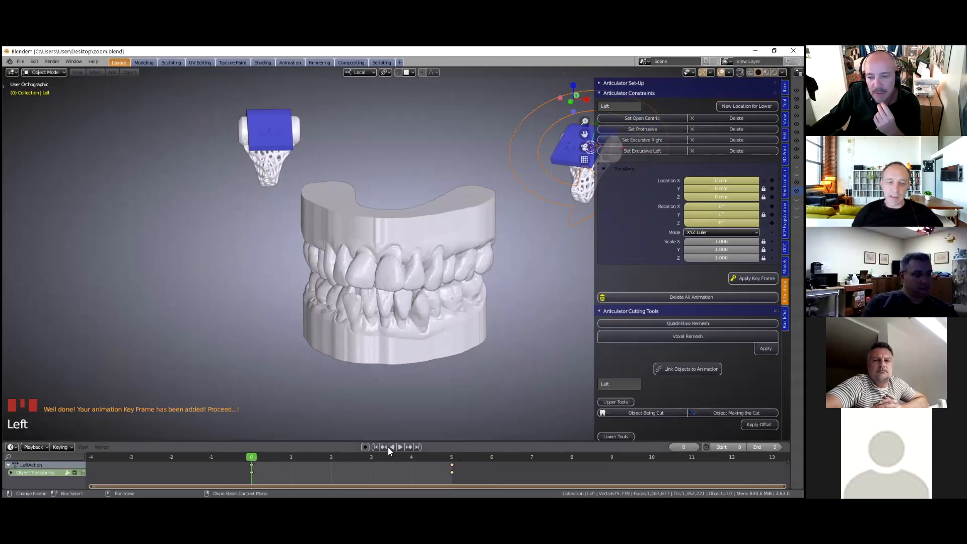
{"action": "left_click", "coordinate": [398, 449]}
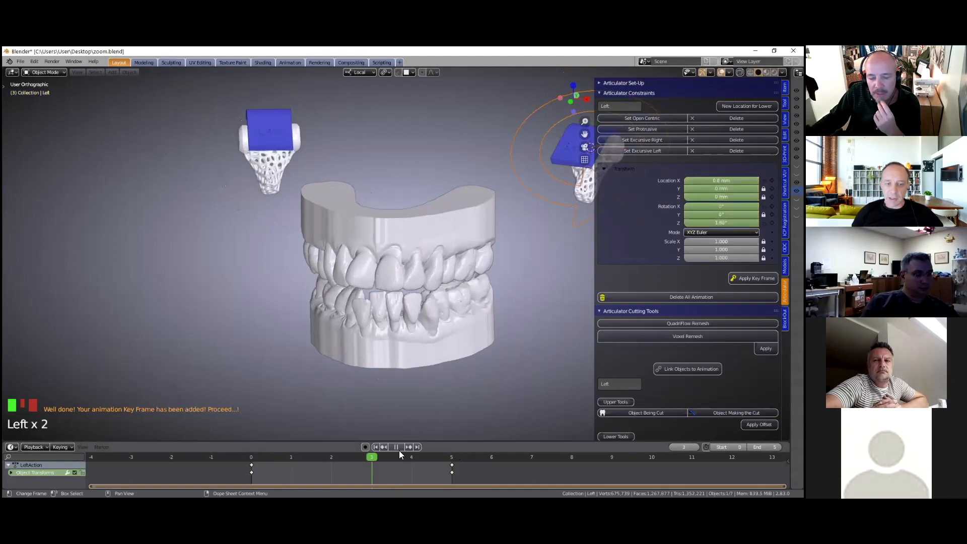
{"action": "left_click", "coordinate": [412, 458]}
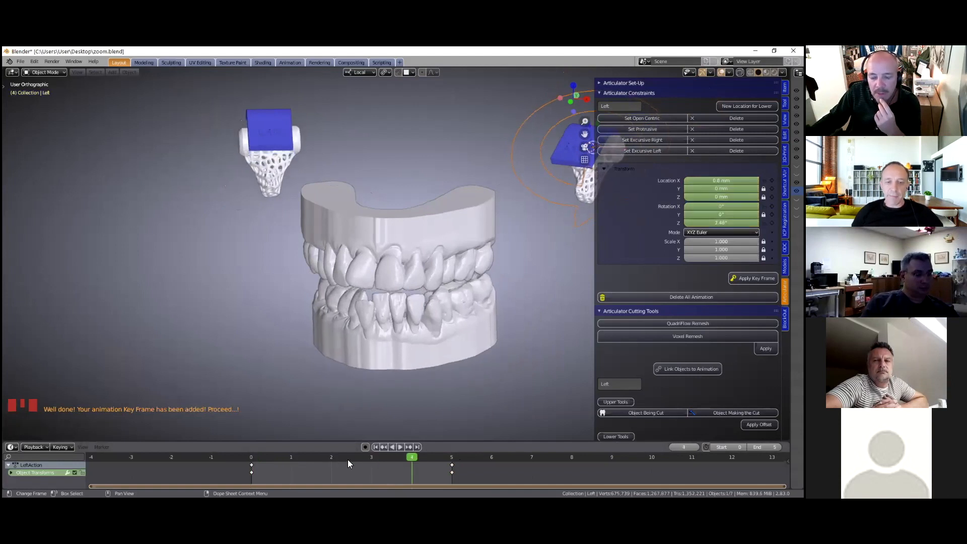
{"action": "left_click", "coordinate": [348, 459]}
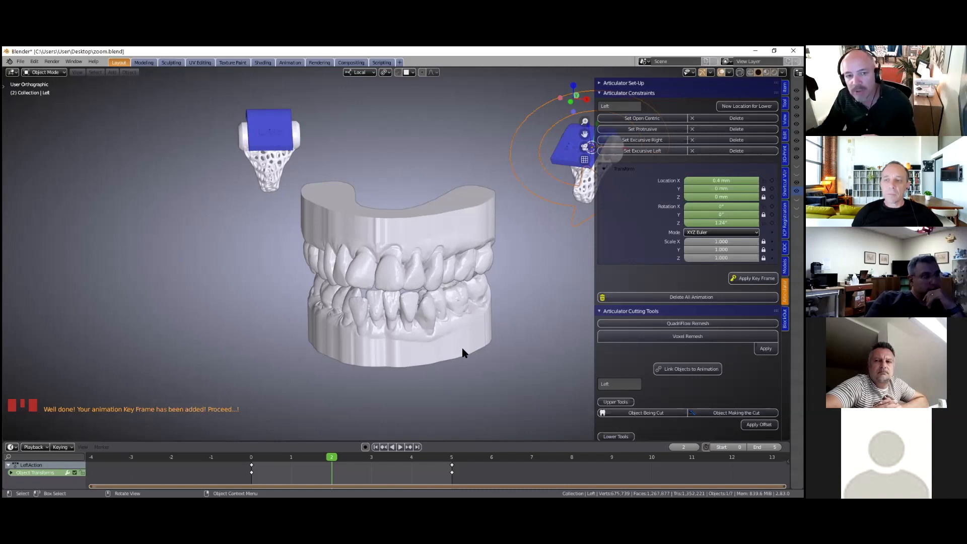
Examine how the upper and lower front teeth meet at frame 2 of the left excursion
{"action": "scroll", "coordinate": [395, 321], "scroll_direction": "up", "scroll_amount": 3}
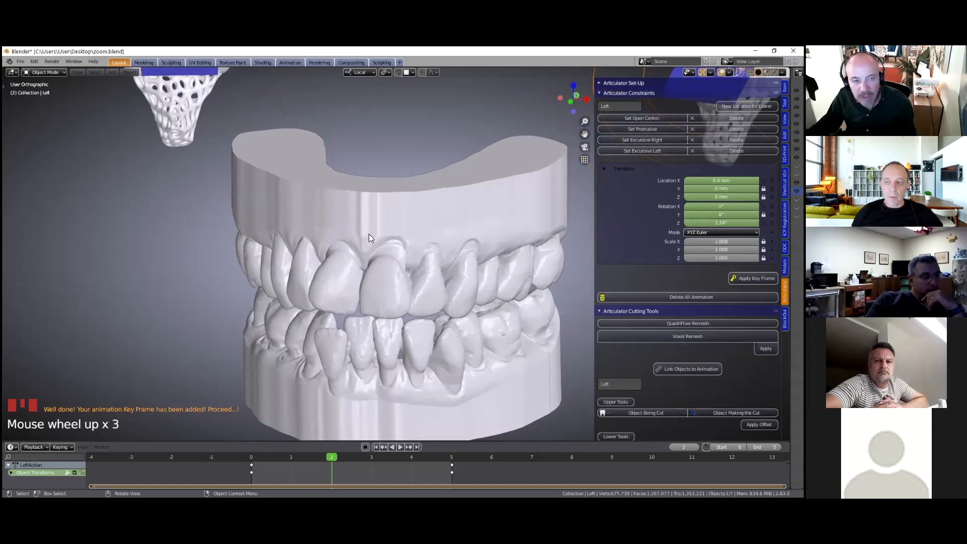
{"action": "middle_click_drag", "start_coordinate": [369, 233], "coordinate": [343, 288]}
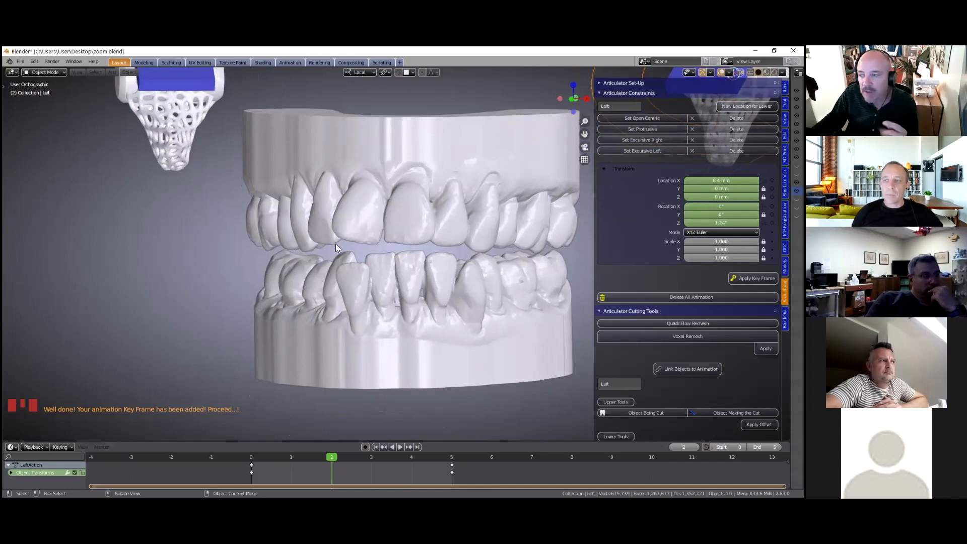
{"action": "scroll", "coordinate": [412, 259], "scroll_direction": "down", "scroll_amount": 2}
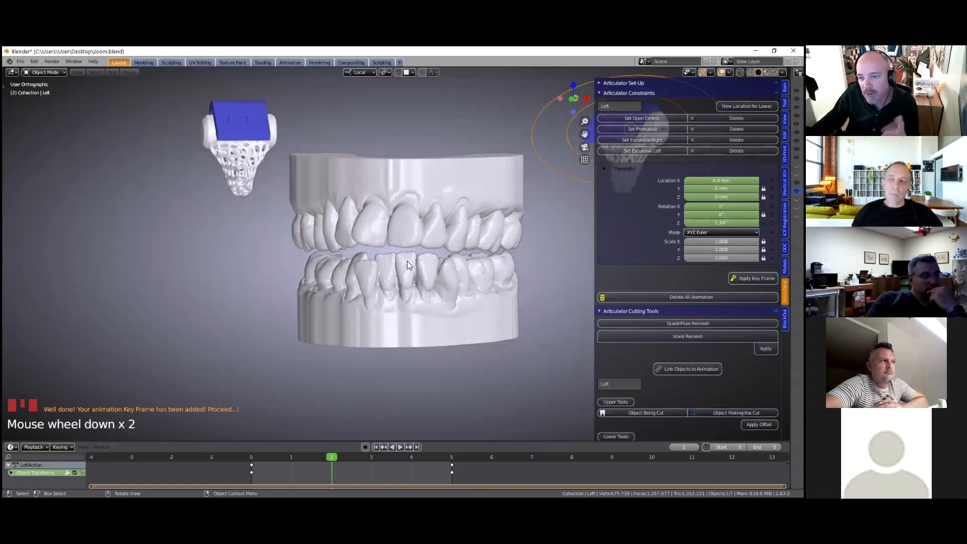
{"action": "middle_click_drag", "start_coordinate": [437, 219], "coordinate": [426, 232]}
{"action": "scroll", "coordinate": [428, 246], "scroll_direction": "down", "scroll_amount": 1}
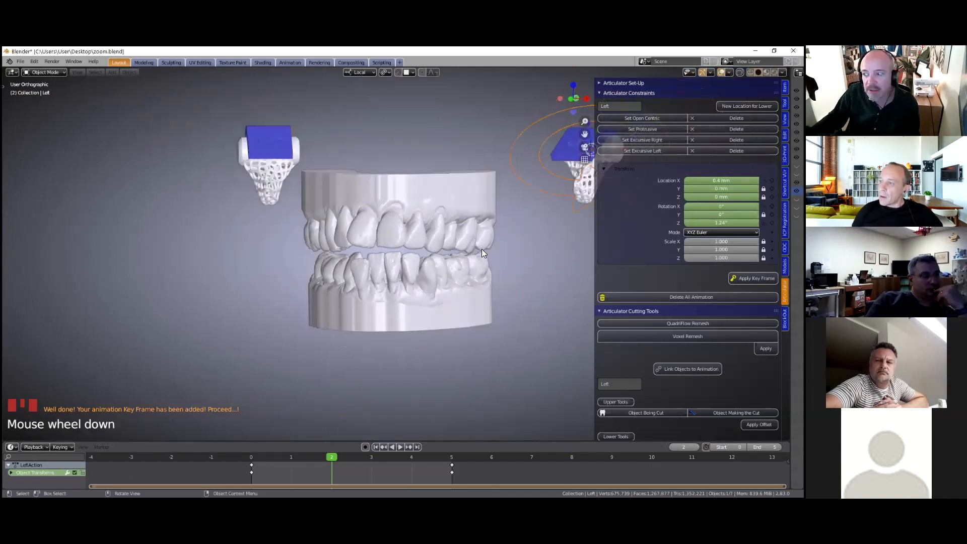
{"action": "middle_click_drag", "start_coordinate": [481, 248], "coordinate": [544, 298]}
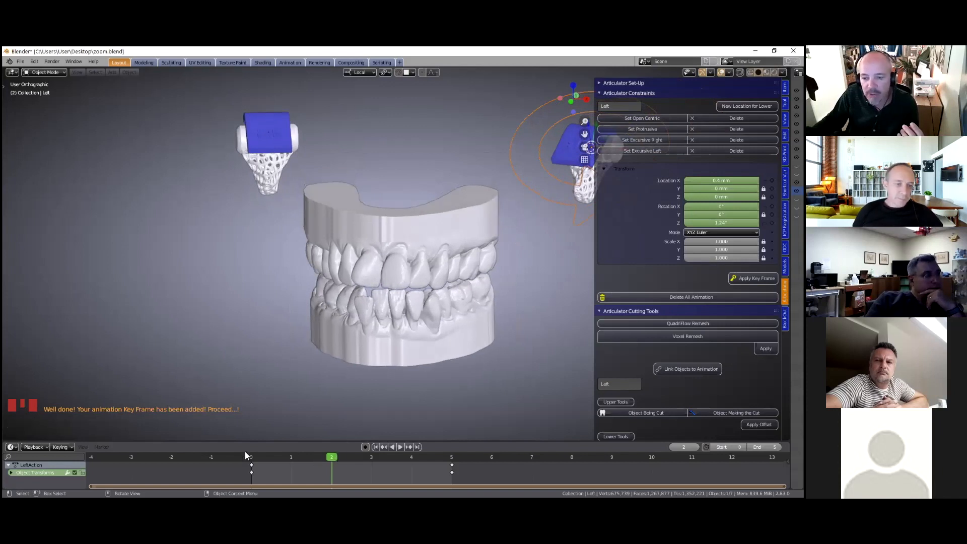
Replay the left excursion, stop it at frame 4 and examine the space between the upper and lower arches
{"action": "scroll", "coordinate": [245, 451], "scroll_direction": "down", "scroll_amount": 1}
{"action": "left_click", "coordinate": [401, 447]}
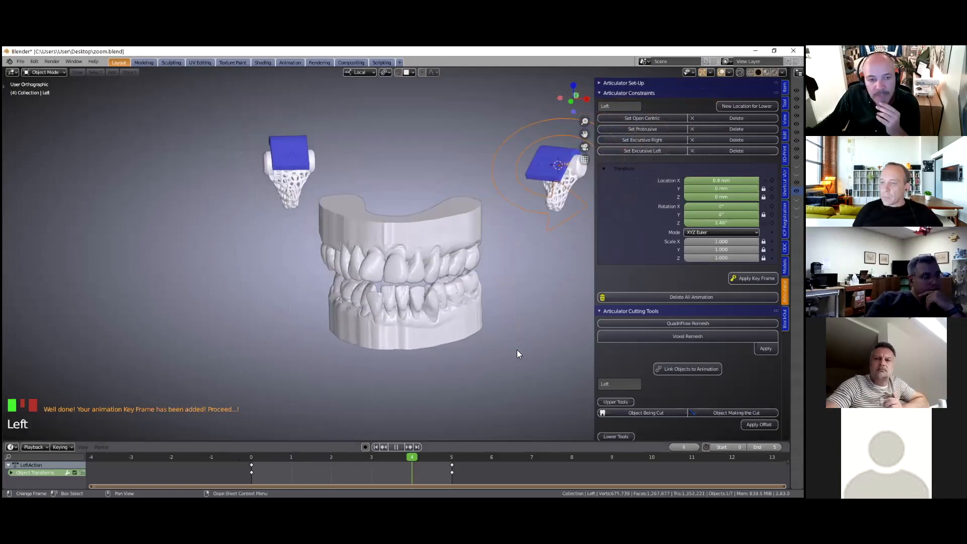
{"action": "scroll", "coordinate": [516, 354], "scroll_direction": "down", "scroll_amount": 1}
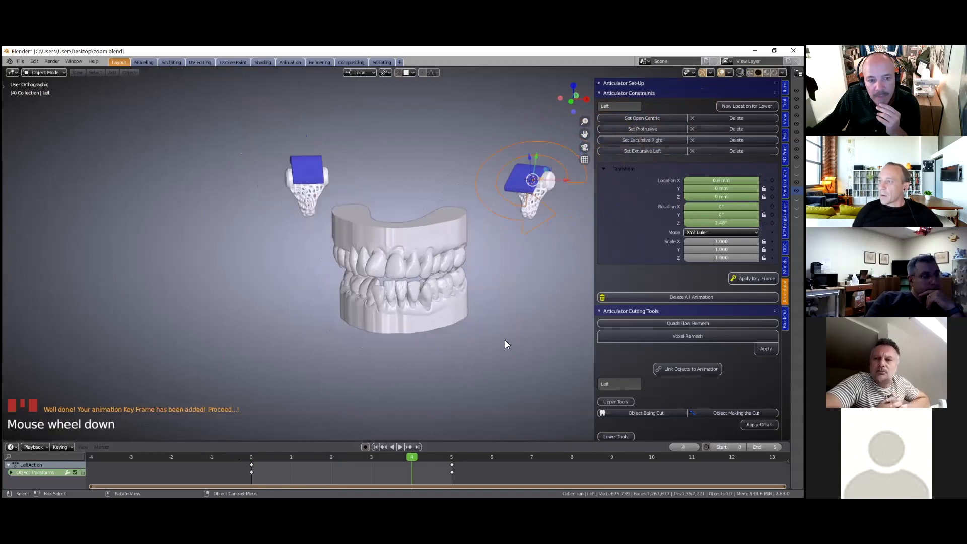
{"action": "middle_click_drag", "start_coordinate": [501, 332], "coordinate": [498, 329]}
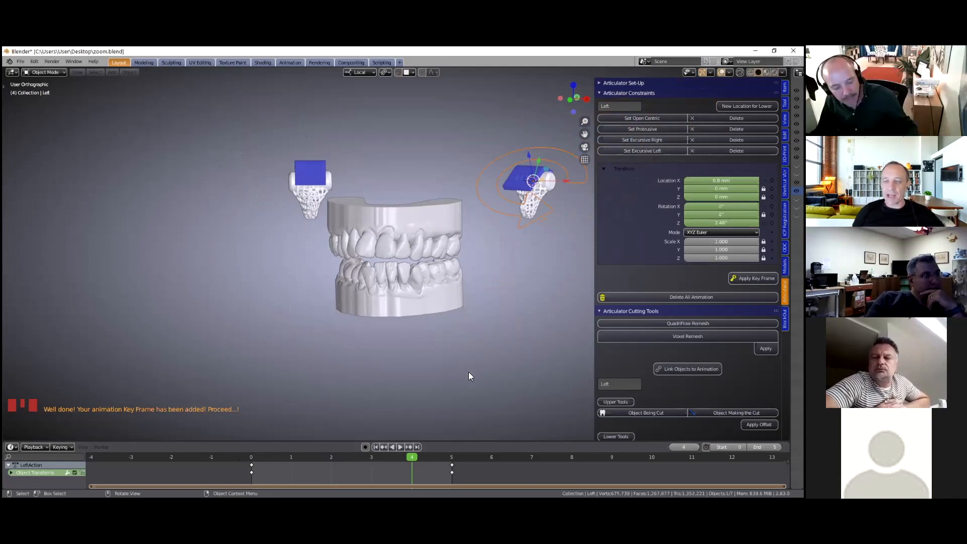
{"action": "scroll", "coordinate": [468, 375], "scroll_direction": "up", "scroll_amount": 2}
{"action": "scroll", "coordinate": [468, 375], "scroll_direction": "up", "scroll_amount": 2}
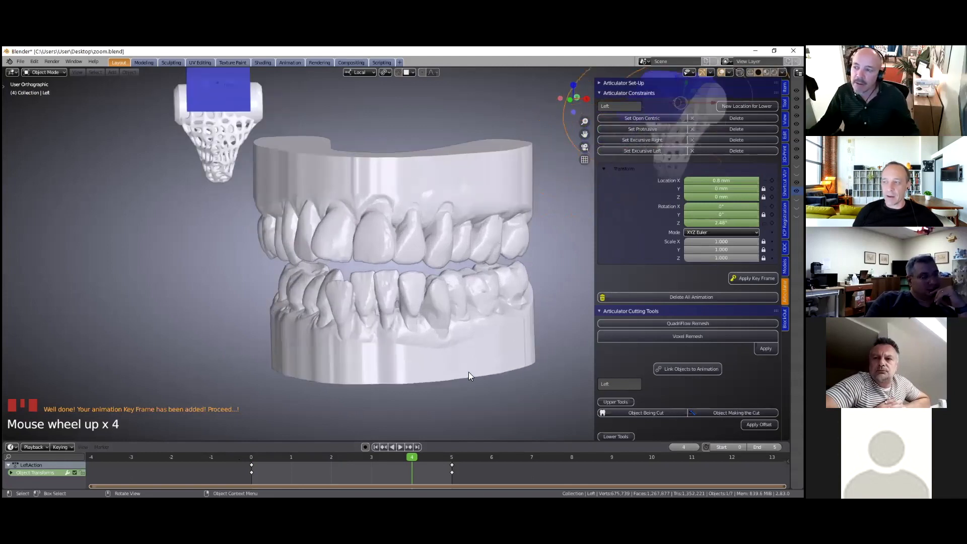
{"action": "scroll", "coordinate": [445, 368], "scroll_direction": "down", "scroll_amount": 2}
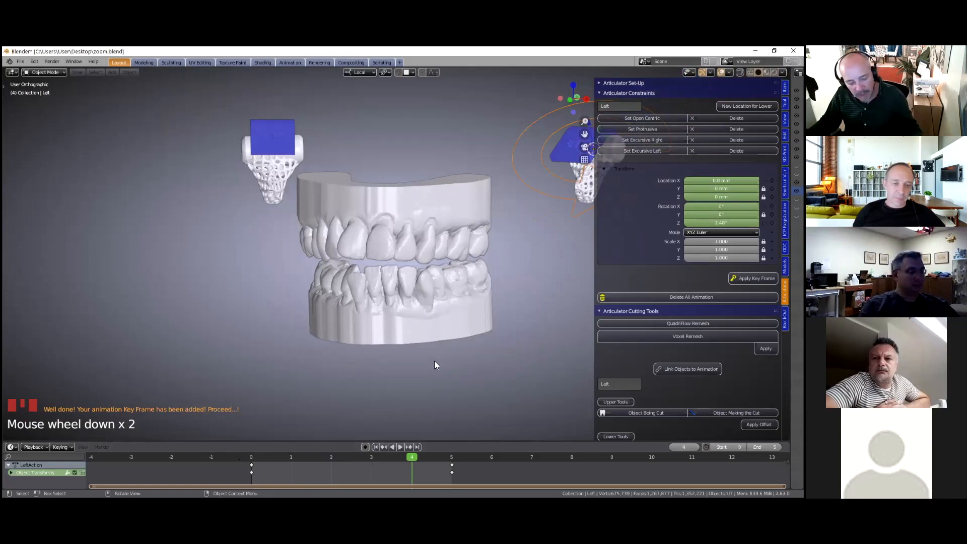
Play the left excursion at 3 FPS from the articulator's View Navigation and watch the back teeth from the side
{"action": "key", "text": "ctrl+z"}
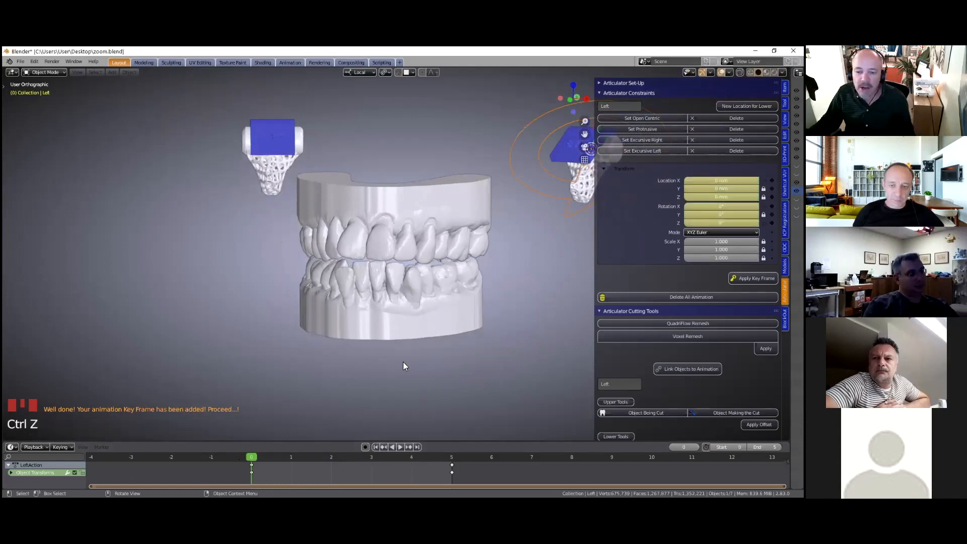
{"action": "key", "text": "ctrl+x"}
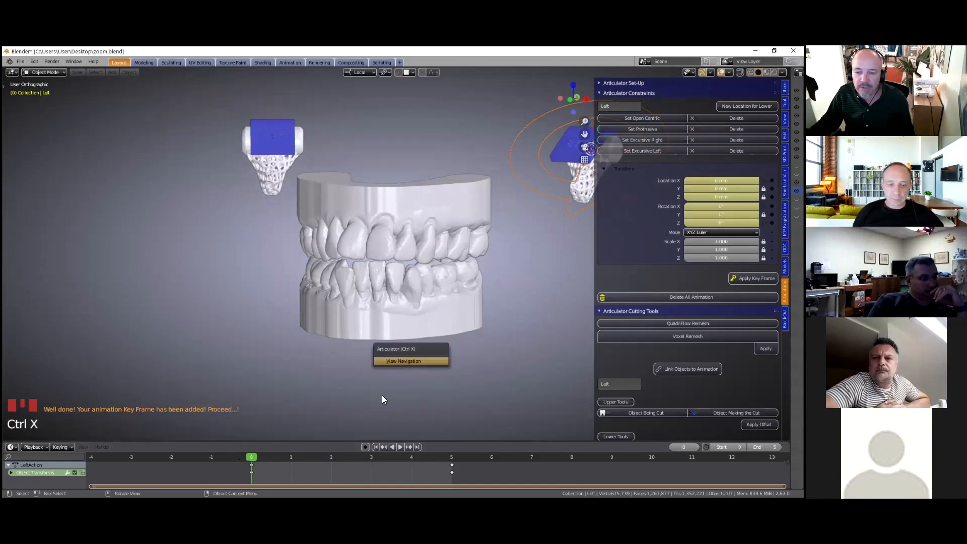
{"action": "left_click", "coordinate": [420, 361]}
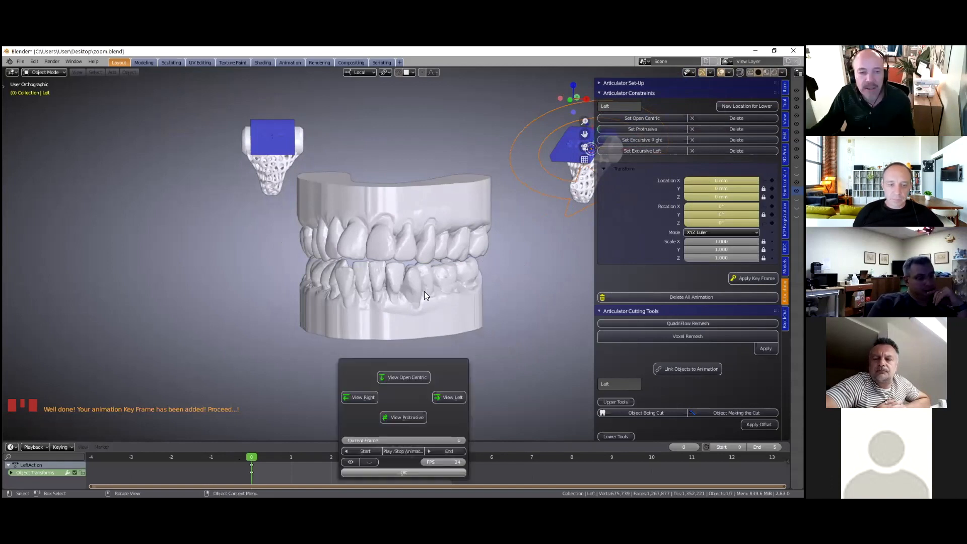
{"action": "left_click_drag", "start_coordinate": [413, 278], "coordinate": [413, 252]}
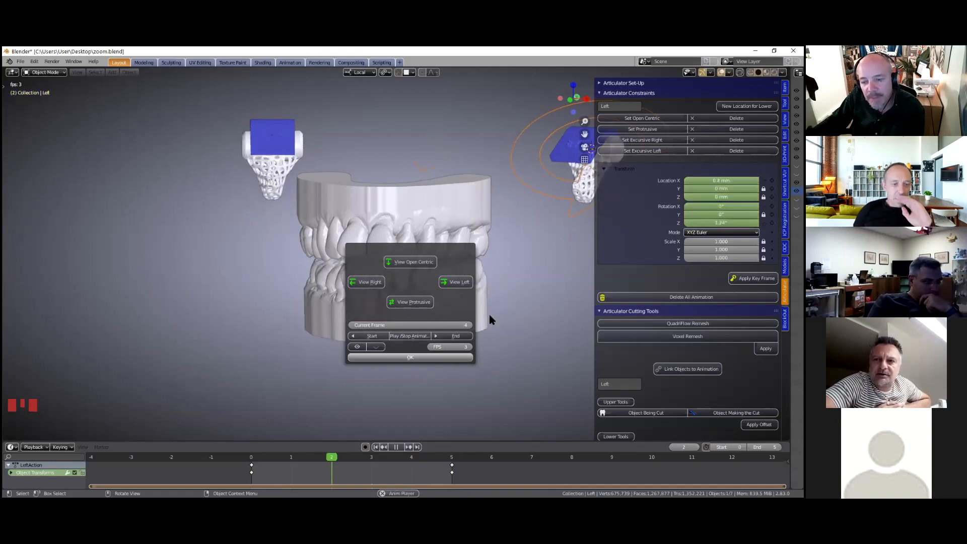
{"action": "middle_click_drag", "start_coordinate": [481, 307], "coordinate": [495, 233]}
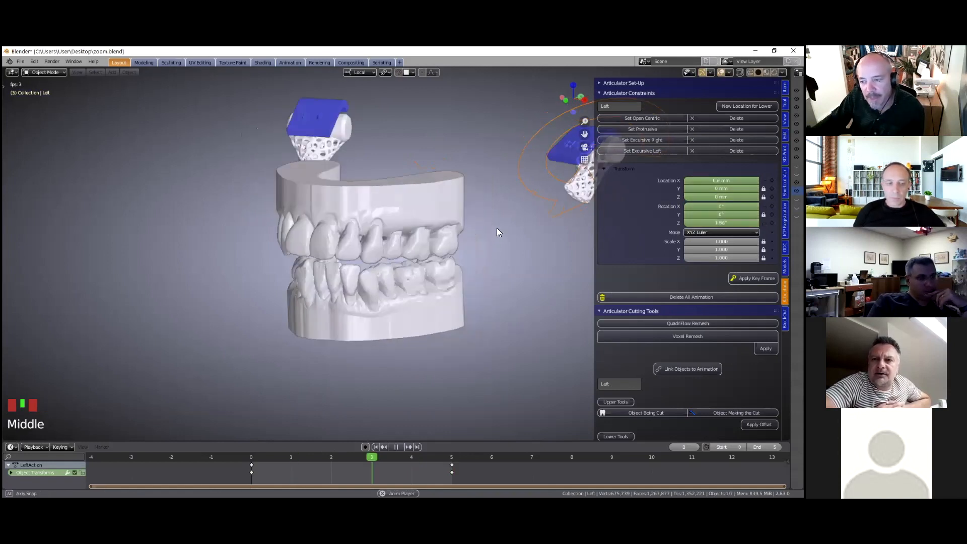
{"action": "scroll", "coordinate": [496, 228], "scroll_direction": "up", "scroll_amount": 5}
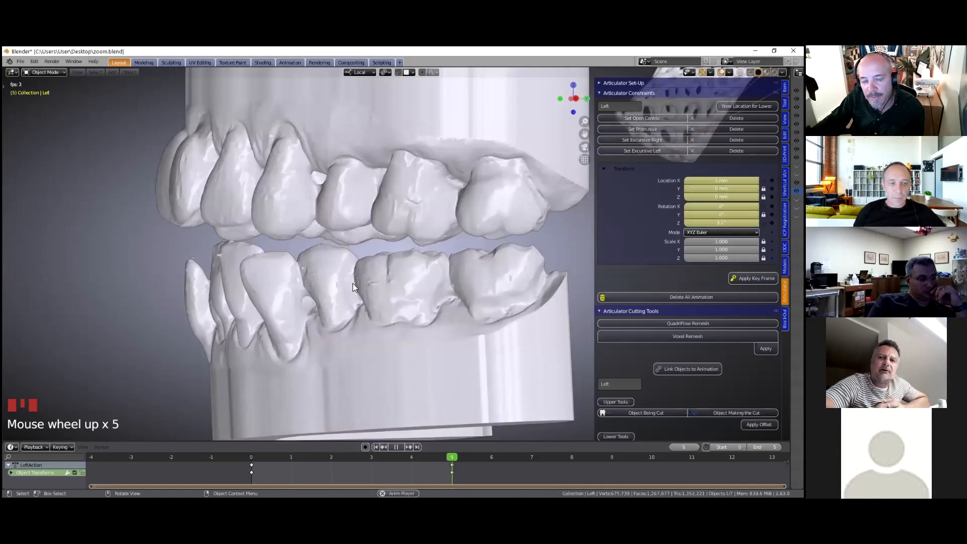
{"action": "middle_click_drag", "start_coordinate": [353, 284], "coordinate": [352, 294]}
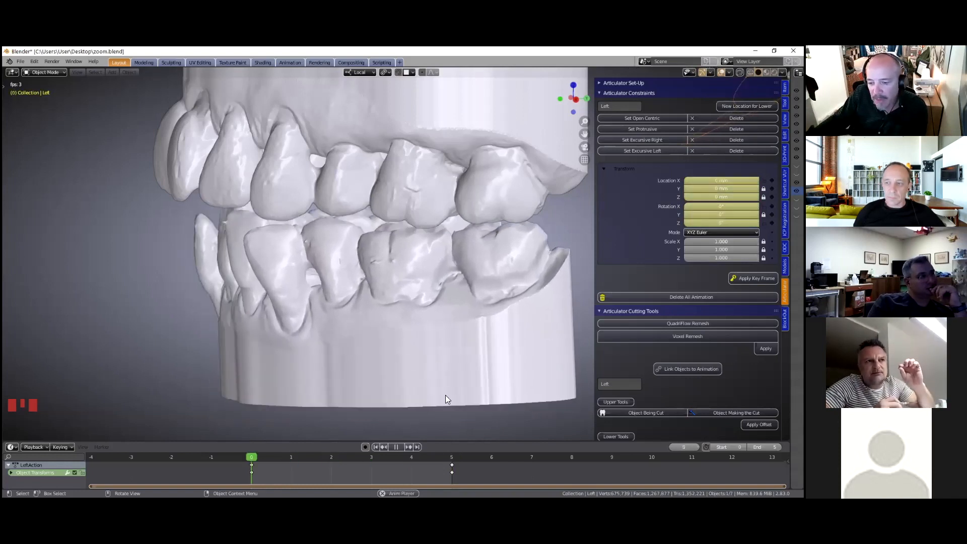
Stop the playback, go to frame 5 and examine the full left excursion from the side and the front
{"action": "left_click", "coordinate": [396, 446]}
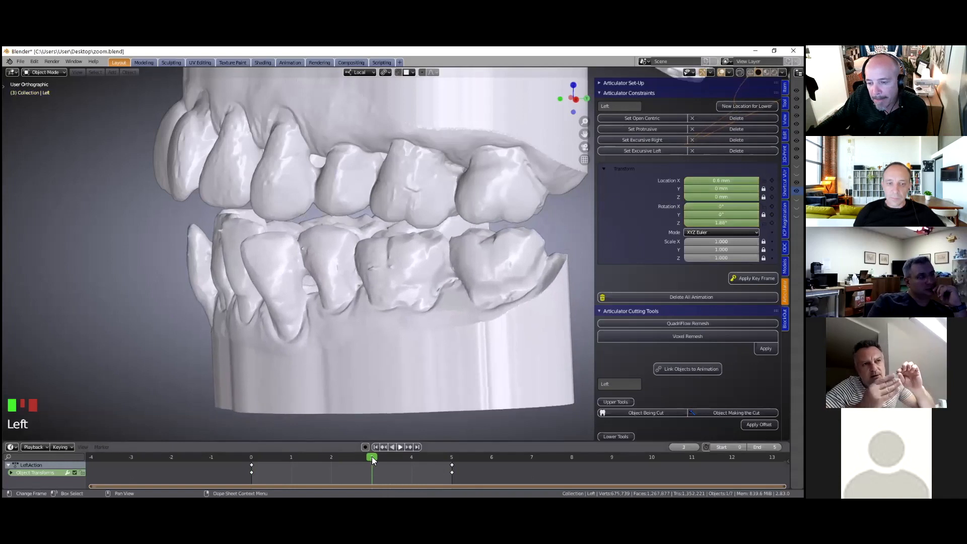
{"action": "left_click", "coordinate": [493, 316]}
{"action": "scroll", "coordinate": [514, 307], "scroll_direction": "down", "scroll_amount": 2}
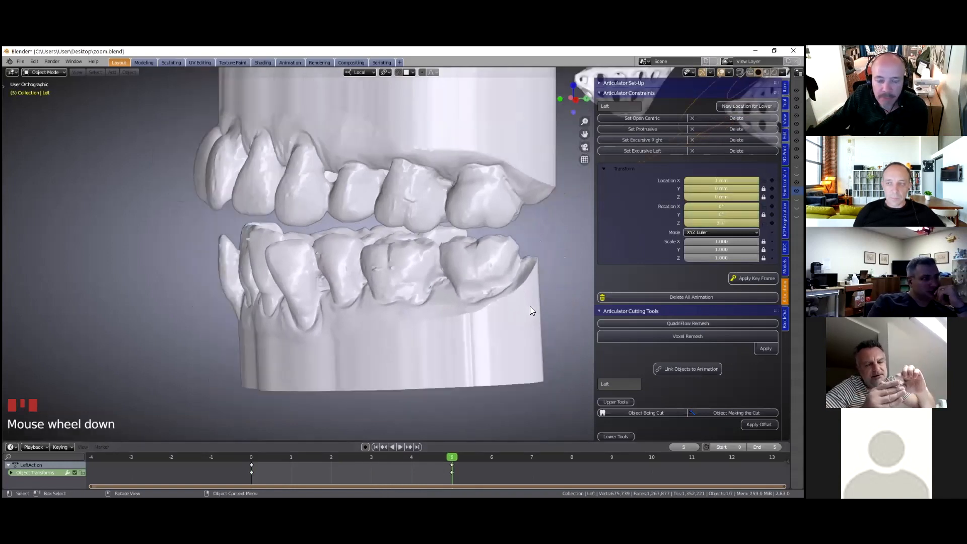
{"action": "scroll", "coordinate": [554, 306], "scroll_direction": "down", "scroll_amount": 3}
{"action": "middle_click_drag", "start_coordinate": [529, 305], "coordinate": [534, 307]}
{"action": "scroll", "coordinate": [534, 307], "scroll_direction": "down", "scroll_amount": 1}
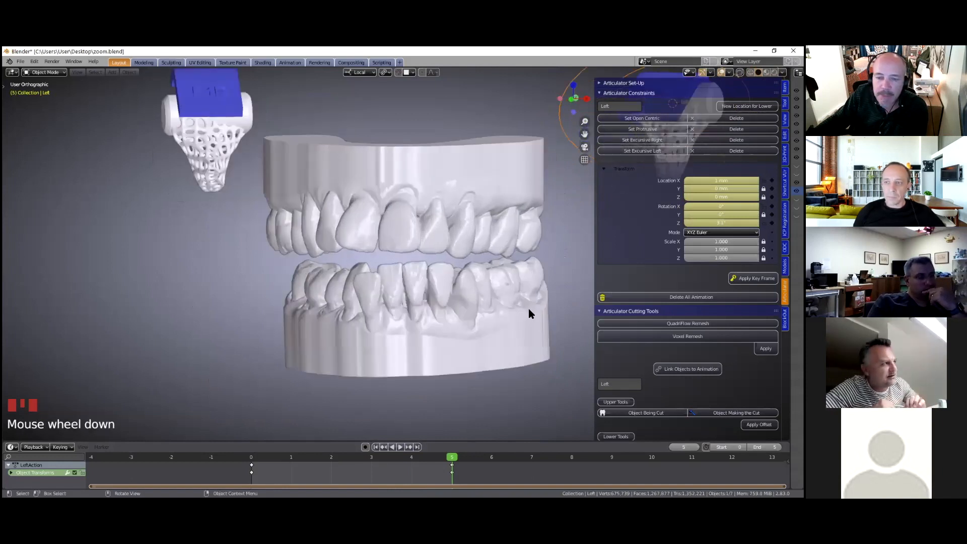
{"action": "scroll", "coordinate": [530, 310], "scroll_direction": "up", "scroll_amount": 1}
{"action": "scroll", "coordinate": [530, 309], "scroll_direction": "down", "scroll_amount": 2}
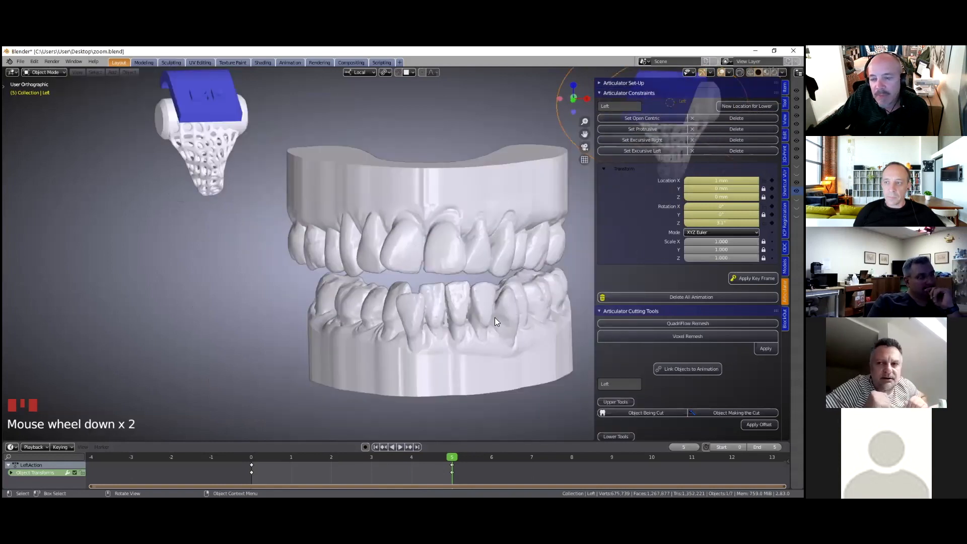
{"action": "middle_click_drag", "start_coordinate": [491, 317], "coordinate": [491, 317]}
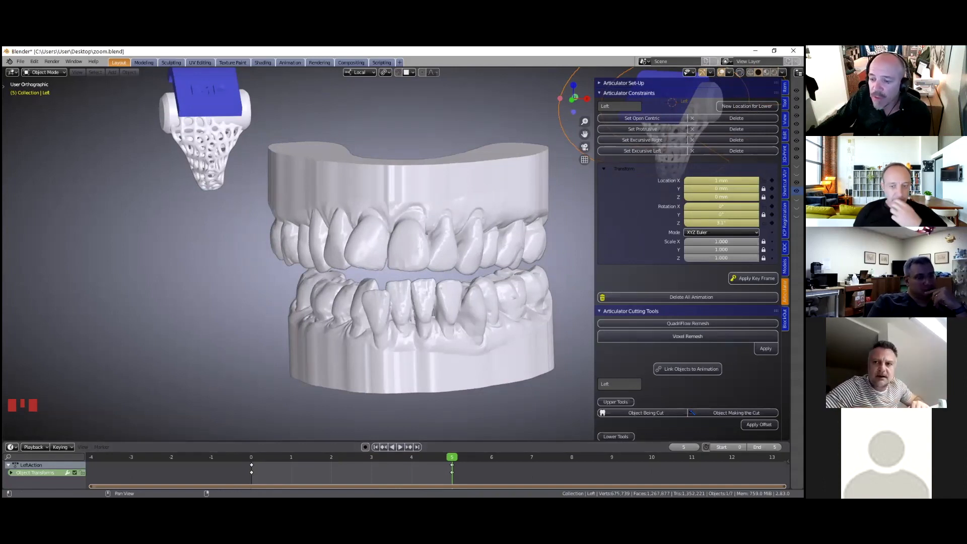
Switch the articulator to the open centric movement using the View Open Centric navigation command
{"action": "scroll", "coordinate": [604, 363], "scroll_direction": "down", "scroll_amount": 6}
{"action": "scroll", "coordinate": [604, 315], "scroll_direction": "down", "scroll_amount": 7}
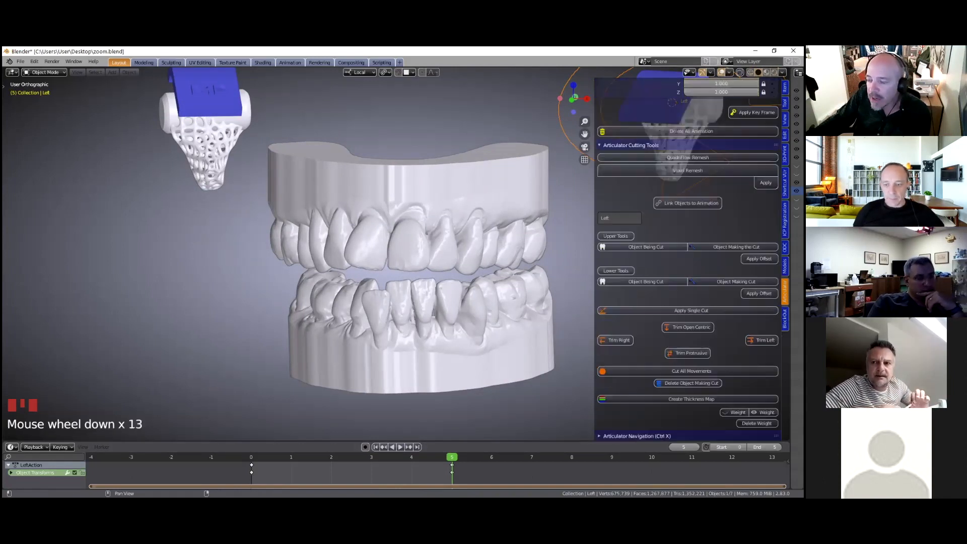
{"action": "left_click", "coordinate": [604, 436]}
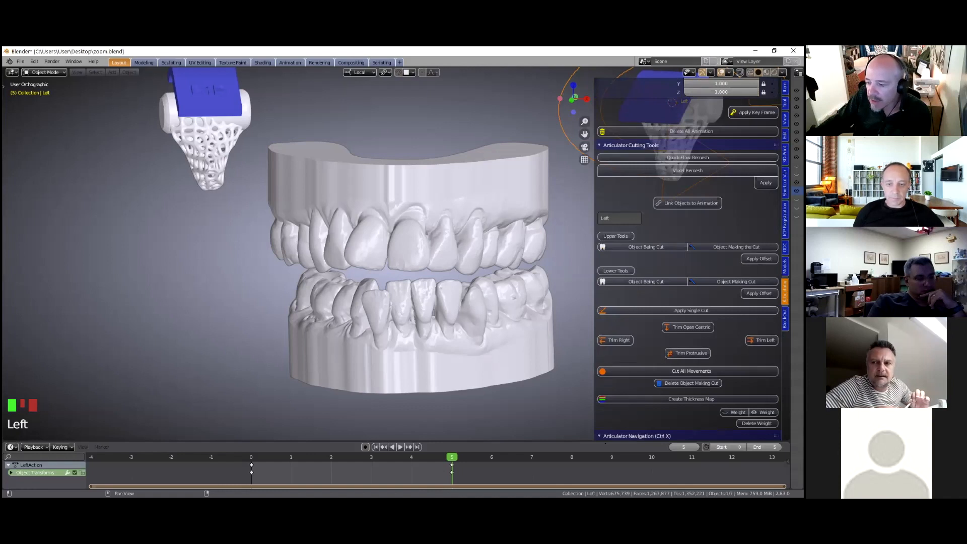
{"action": "scroll", "coordinate": [688, 347], "scroll_direction": "down", "scroll_amount": 12}
{"action": "left_click", "coordinate": [691, 348]}
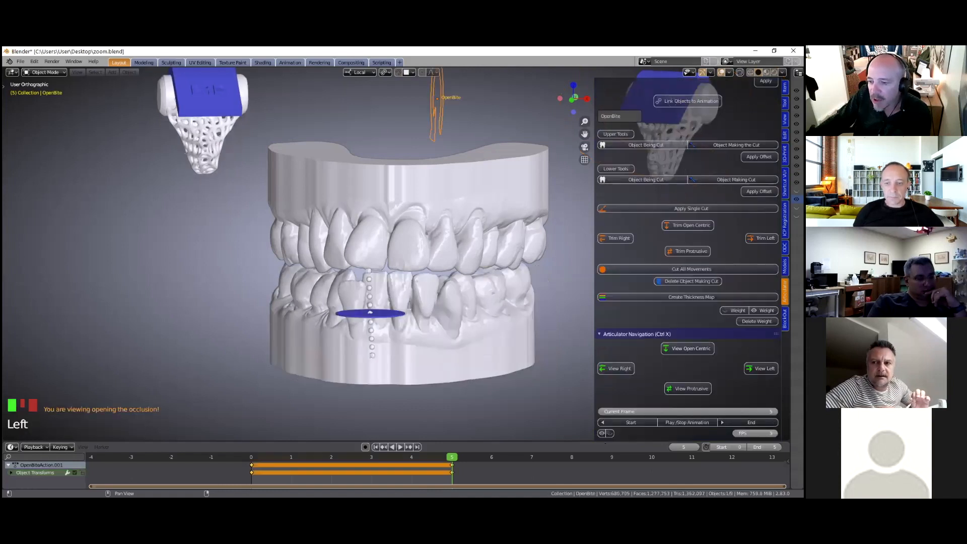
Set the OpenBite control's X rotation at frame 5 to a 0.9° opening and check the tooth clearance from the side
{"action": "middle_click_drag", "start_coordinate": [399, 338], "coordinate": [365, 334]}
{"action": "mouse_move", "coordinate": [659, 99]}
{"action": "middle_mouse_down"}
{"action": "mouse_move", "coordinate": [633, 105]}
{"action": "mouse_move", "coordinate": [652, 110]}
{"action": "middle_mouse_up"}
{"action": "scroll", "coordinate": [688, 206], "scroll_direction": "up", "scroll_amount": 13}
{"action": "left_click_drag", "start_coordinate": [721, 206], "coordinate": [706, 206]}
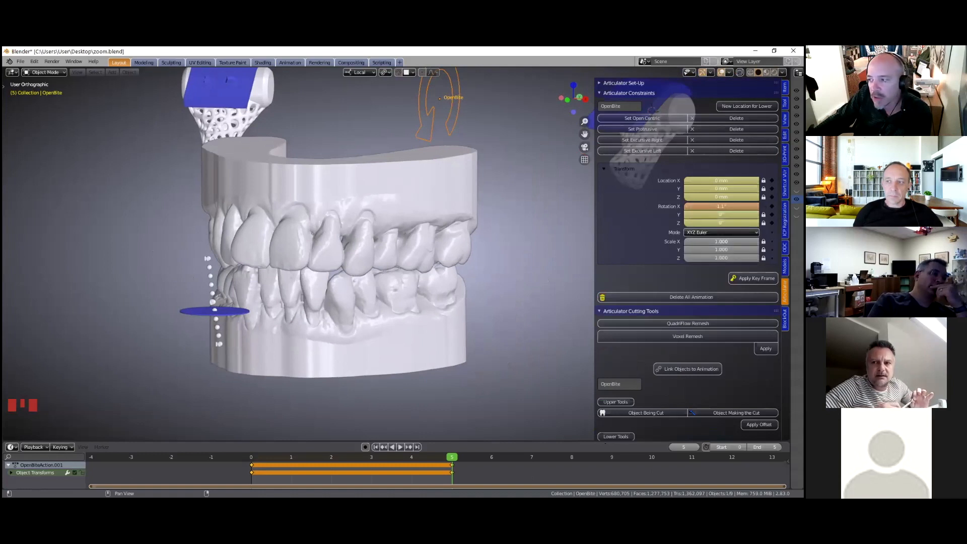
{"action": "left_click_drag", "start_coordinate": [721, 206], "coordinate": [707, 206]}
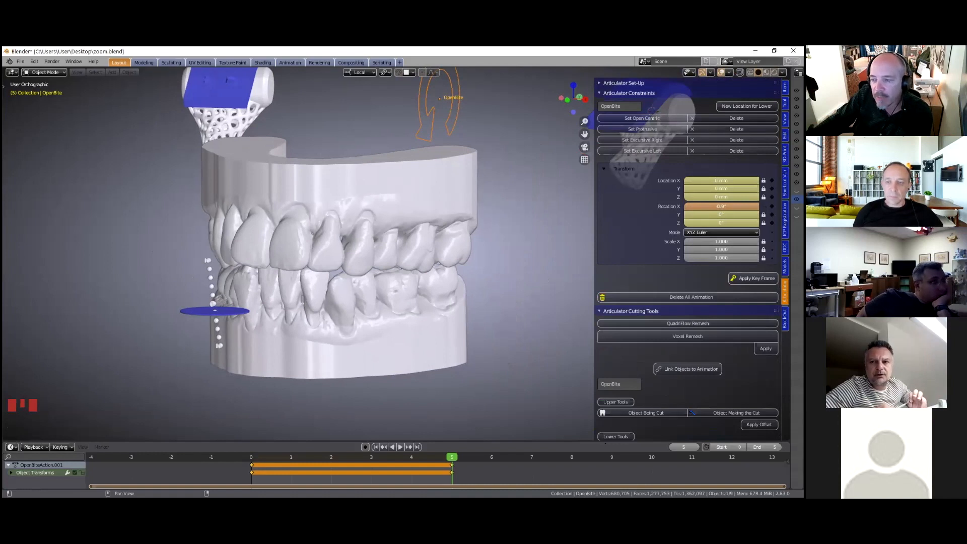
{"action": "scroll", "coordinate": [433, 340], "scroll_direction": "down", "scroll_amount": 1}
{"action": "scroll", "coordinate": [436, 344], "scroll_direction": "down", "scroll_amount": 1}
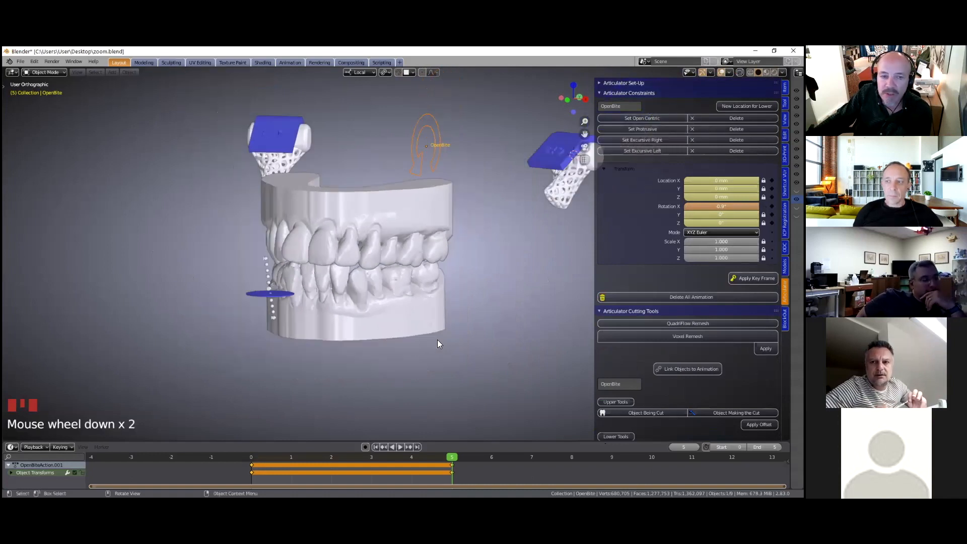
{"action": "scroll", "coordinate": [445, 334], "scroll_direction": "up", "scroll_amount": 1}
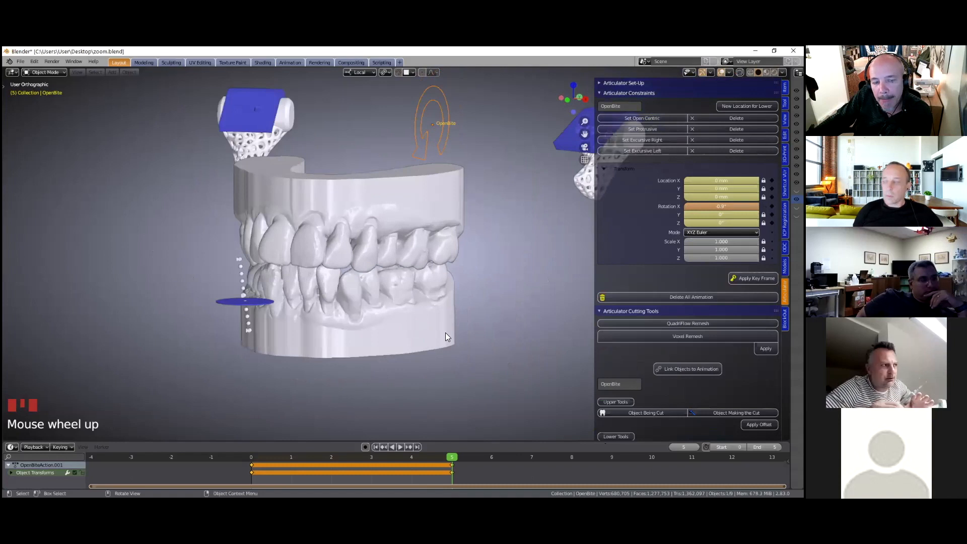
{"action": "scroll", "coordinate": [448, 334], "scroll_direction": "up", "scroll_amount": 2}
{"action": "scroll", "coordinate": [451, 333], "scroll_direction": "up", "scroll_amount": 1}
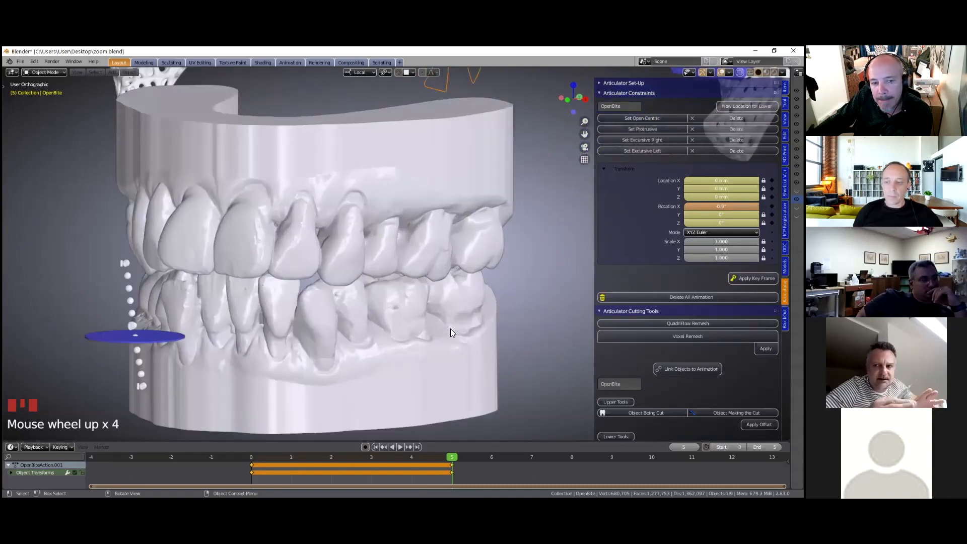
Play the open centric movement on the timeline and watch the tooth contacts from the side and the front
{"action": "scroll", "coordinate": [451, 333], "scroll_direction": "down", "scroll_amount": 3}
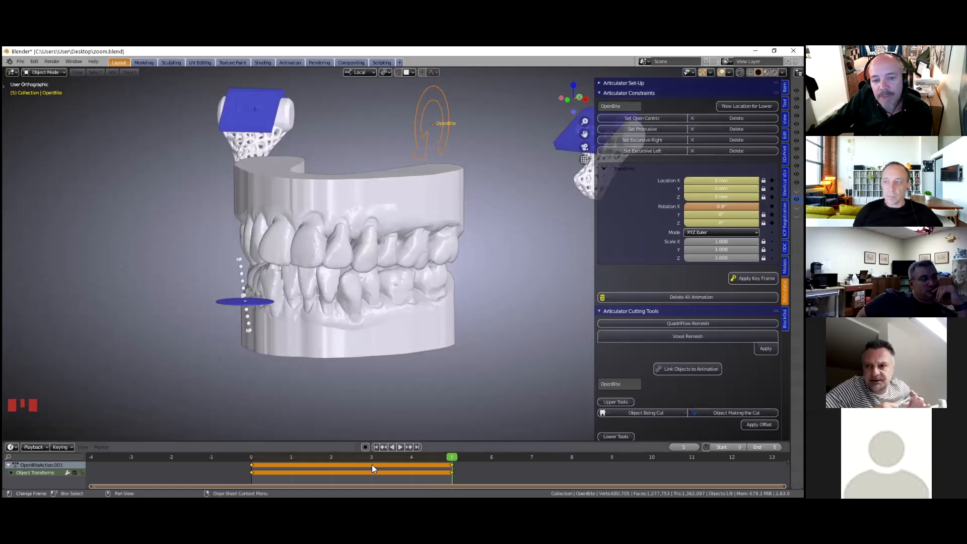
{"action": "left_click_drag", "start_coordinate": [371, 465], "coordinate": [439, 438]}
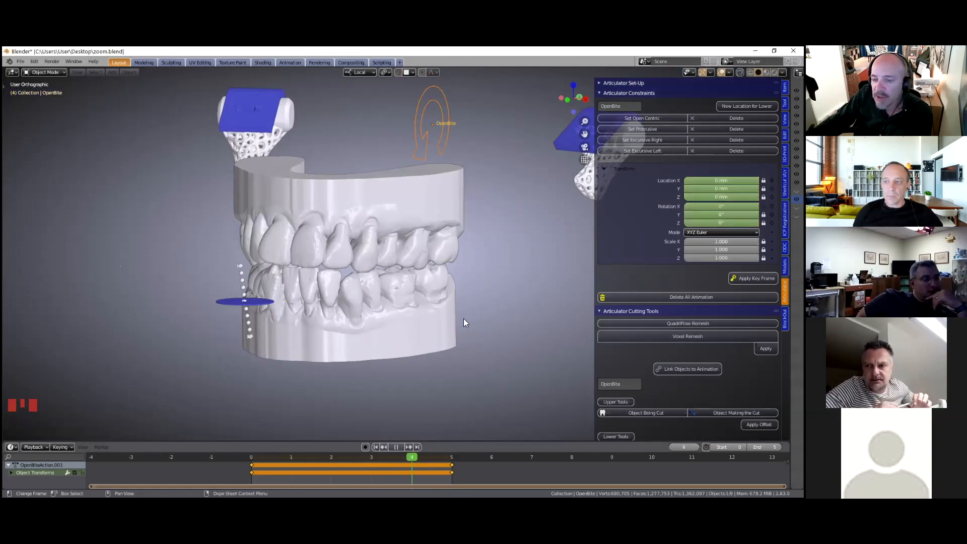
{"action": "scroll", "coordinate": [476, 308], "scroll_direction": "down", "scroll_amount": 1}
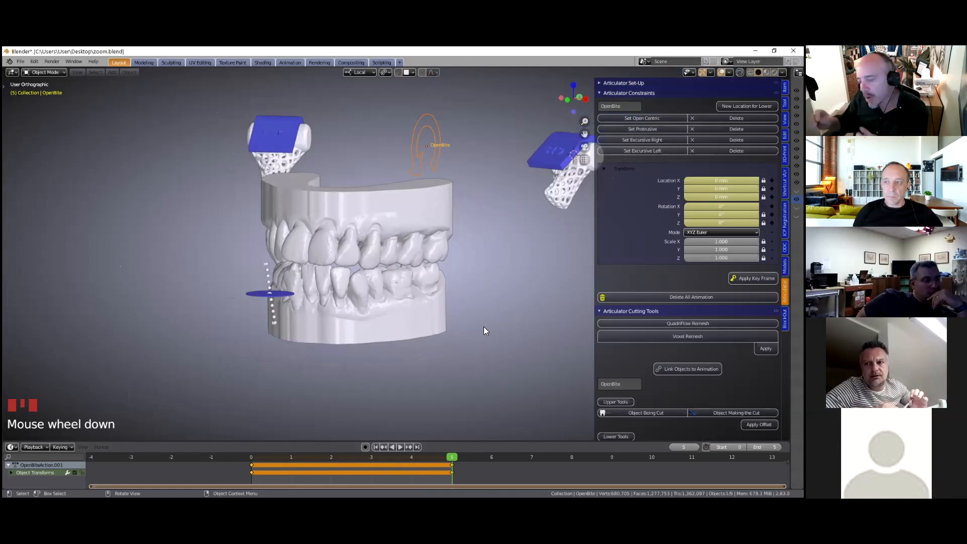
{"action": "scroll", "coordinate": [484, 328], "scroll_direction": "down", "scroll_amount": 1}
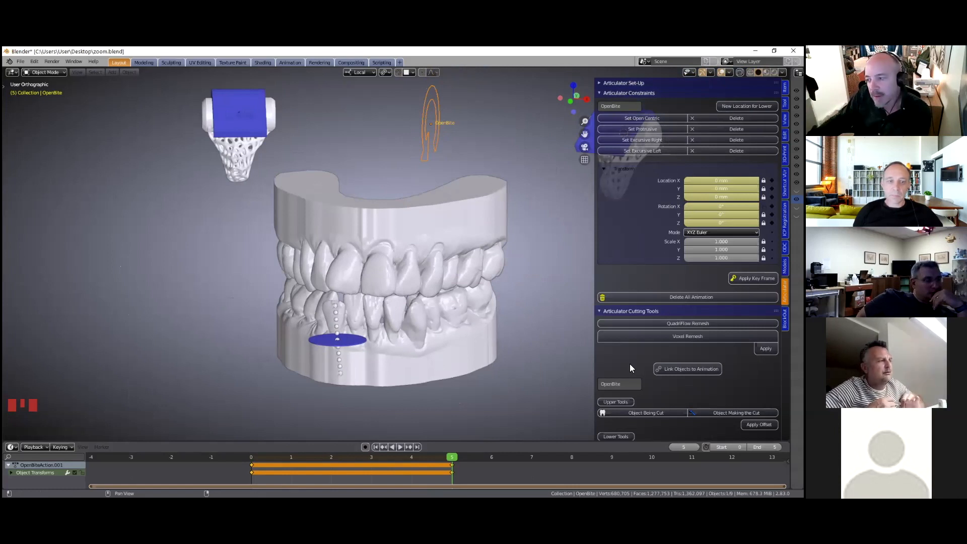
{"action": "left_click", "coordinate": [400, 447]}
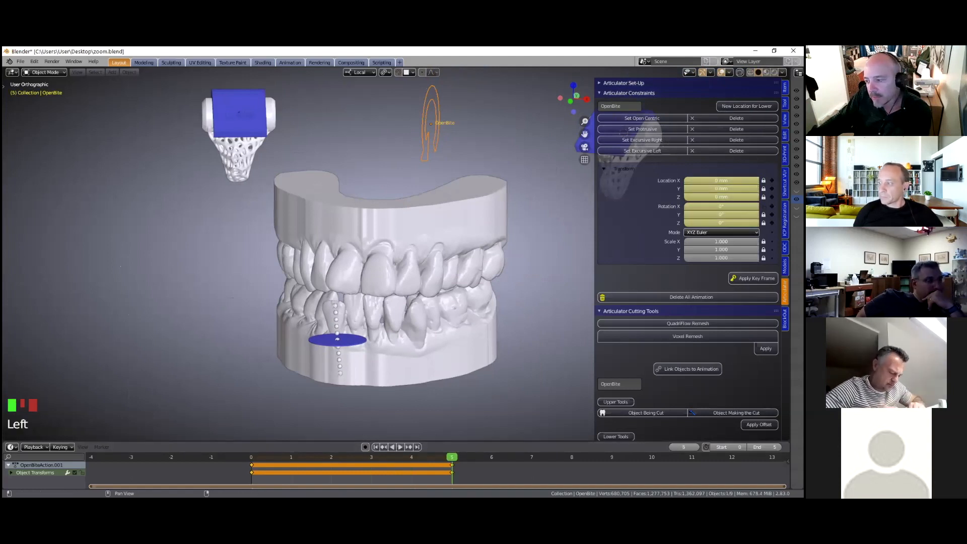
Switch to the protrusive movement with the View Protrusive navigation command and hide the articulator at frame 0
{"action": "scroll", "coordinate": [688, 251], "scroll_direction": "down", "scroll_amount": 4}
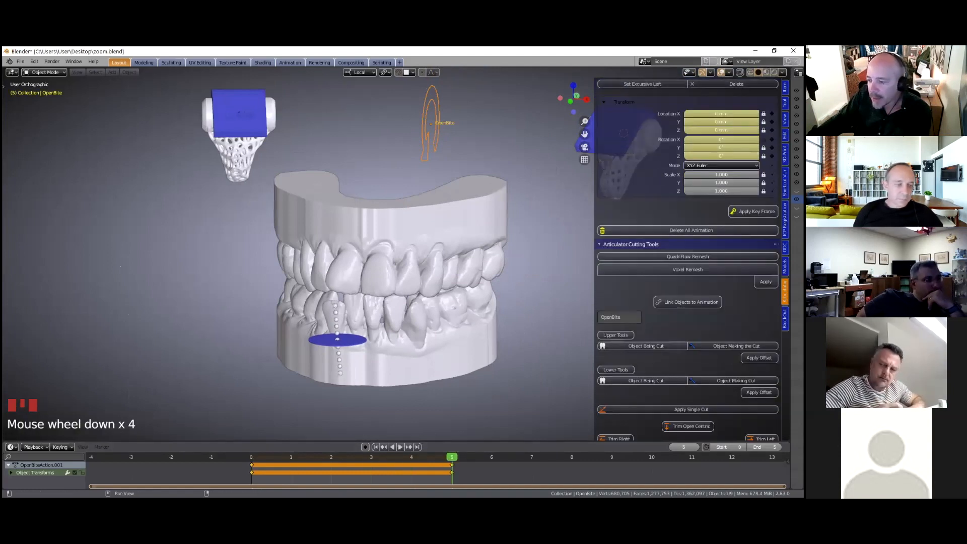
{"action": "scroll", "coordinate": [688, 252], "scroll_direction": "down", "scroll_amount": 1}
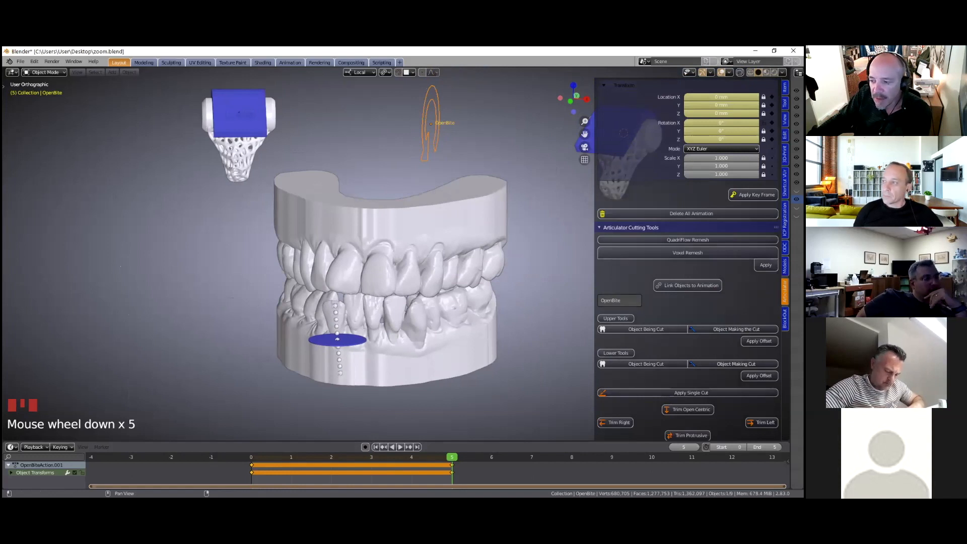
{"action": "scroll", "coordinate": [687, 252], "scroll_direction": "down", "scroll_amount": 3}
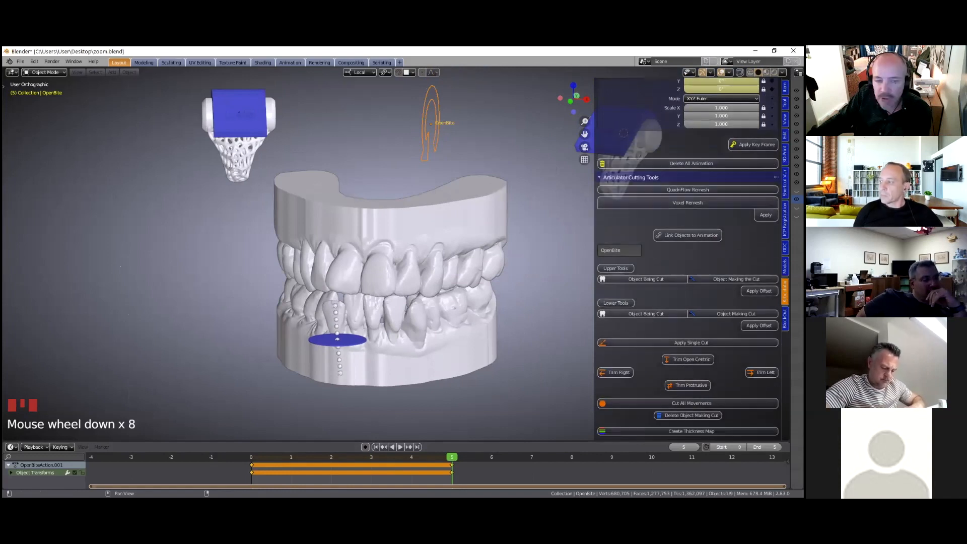
{"action": "scroll", "coordinate": [688, 252], "scroll_direction": "down", "scroll_amount": 1}
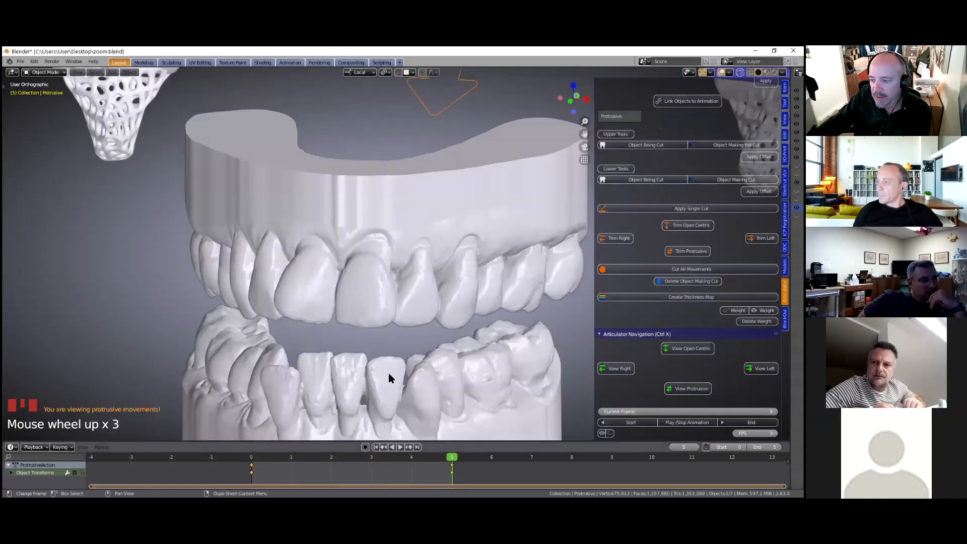
{"action": "scroll", "coordinate": [322, 259], "scroll_direction": "down", "scroll_amount": 3}
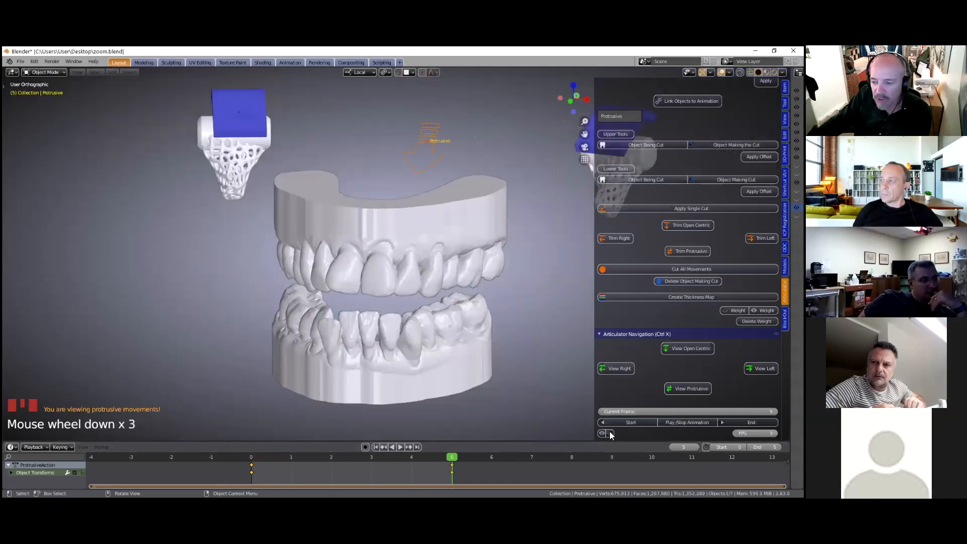
{"action": "scroll", "coordinate": [611, 435], "scroll_direction": "down", "scroll_amount": 1}
{"action": "left_click", "coordinate": [610, 433]}
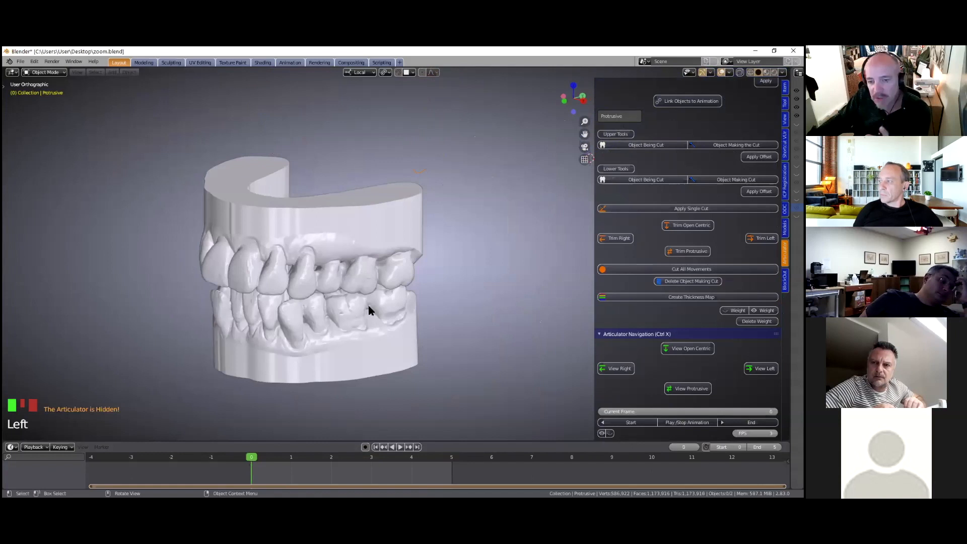
Widen the Outliner to show the scene collections and select the upper model to identify it there
{"action": "scroll", "coordinate": [370, 310], "scroll_direction": "down", "scroll_amount": 2}
{"action": "middle_click_drag", "start_coordinate": [370, 312], "coordinate": [378, 323]}
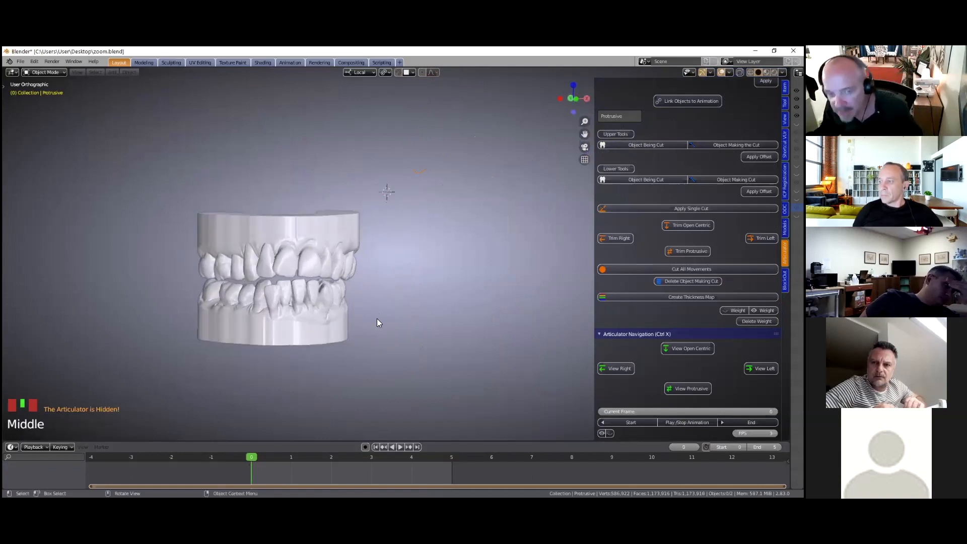
{"action": "middle_click_drag", "start_coordinate": [378, 322], "coordinate": [469, 335], "text": "shift"}
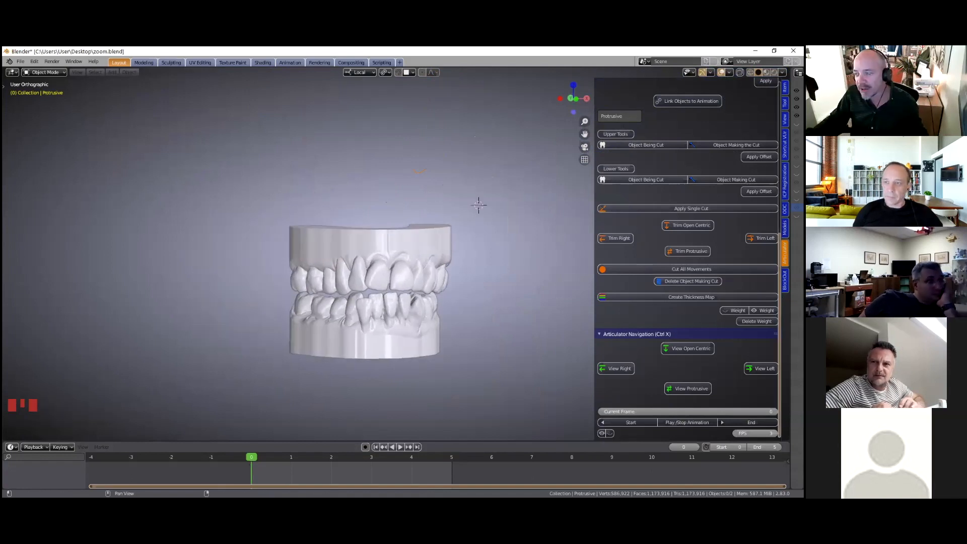
{"action": "left_click_drag", "start_coordinate": [790, 252], "coordinate": [789, 252]}
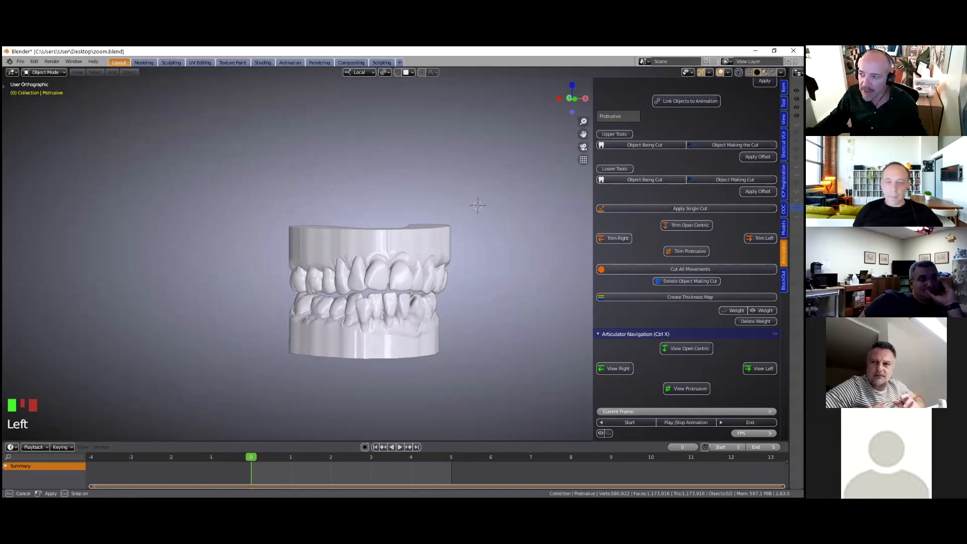
{"action": "left_click_drag", "start_coordinate": [789, 252], "coordinate": [728, 252]}
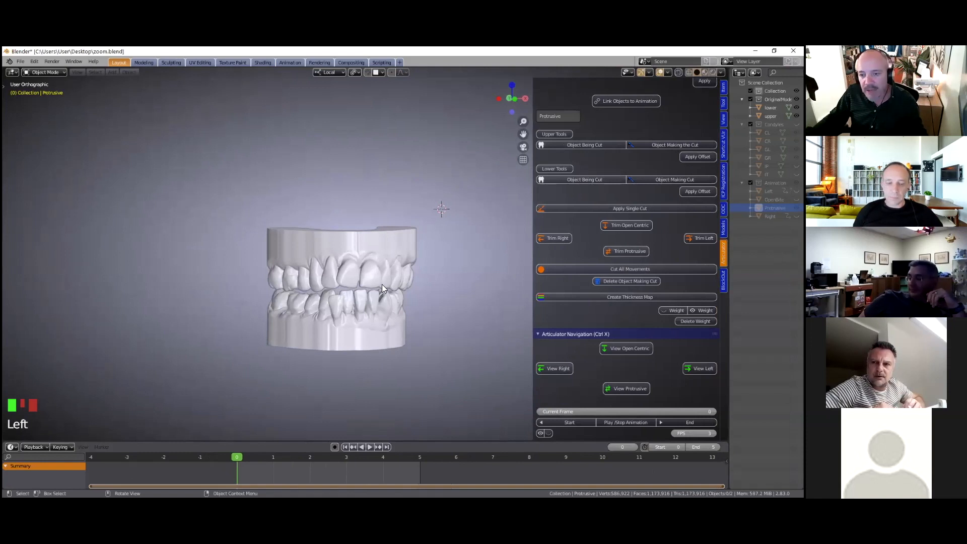
{"action": "left_click", "coordinate": [379, 259]}
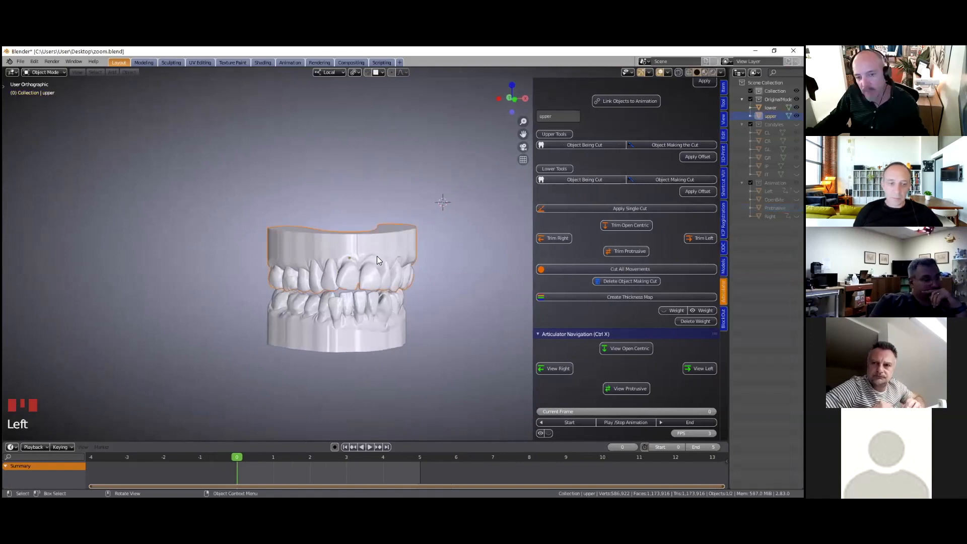
Select the lower model and open the BlockOut tools for it
{"action": "left_click", "coordinate": [381, 321]}
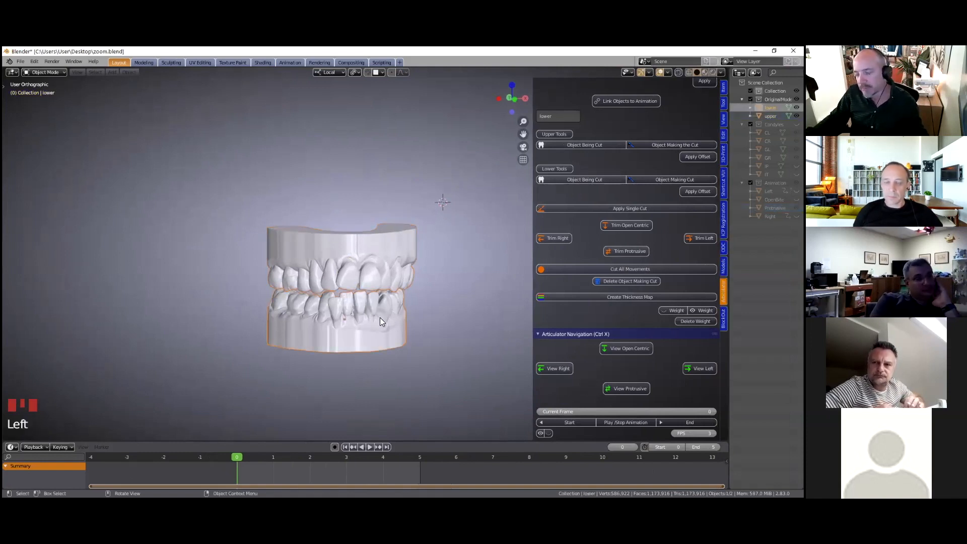
{"action": "left_click", "coordinate": [723, 318]}
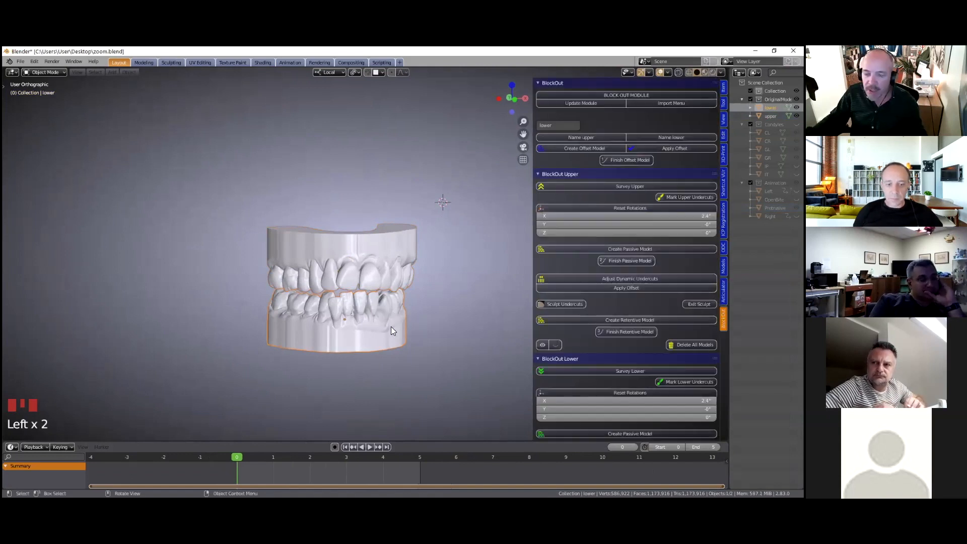
{"action": "scroll", "coordinate": [392, 328], "scroll_direction": "up", "scroll_amount": 2}
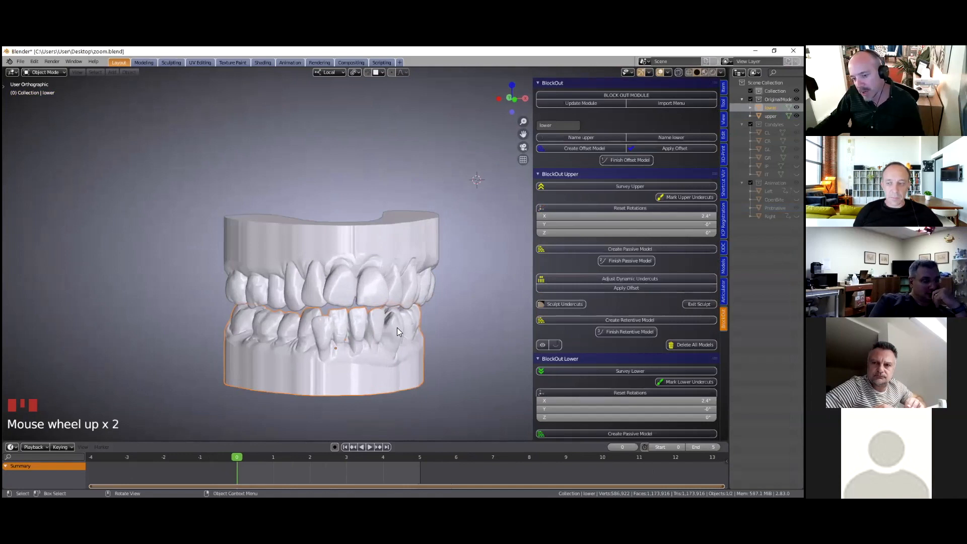
{"action": "scroll", "coordinate": [395, 331], "scroll_direction": "down", "scroll_amount": 1}
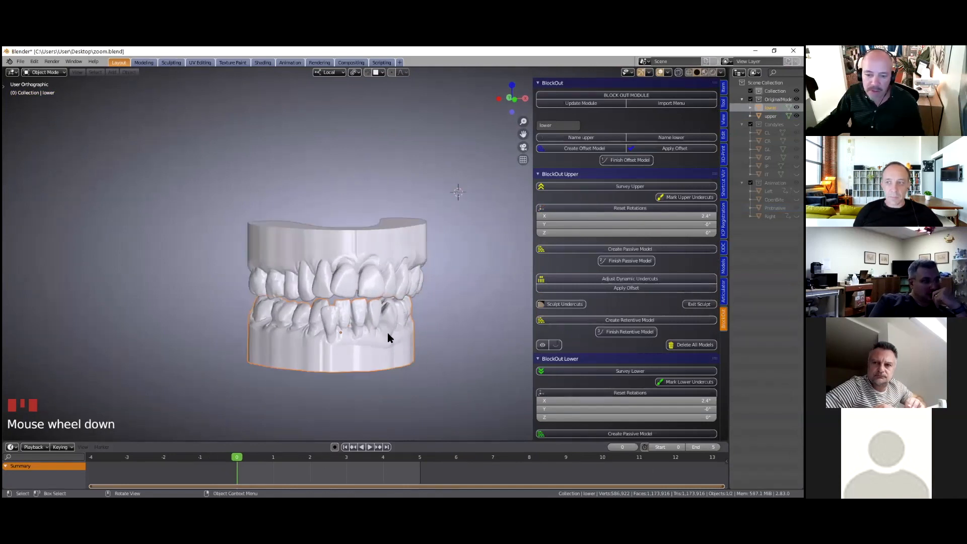
{"action": "scroll", "coordinate": [436, 276], "scroll_direction": "up", "scroll_amount": 1}
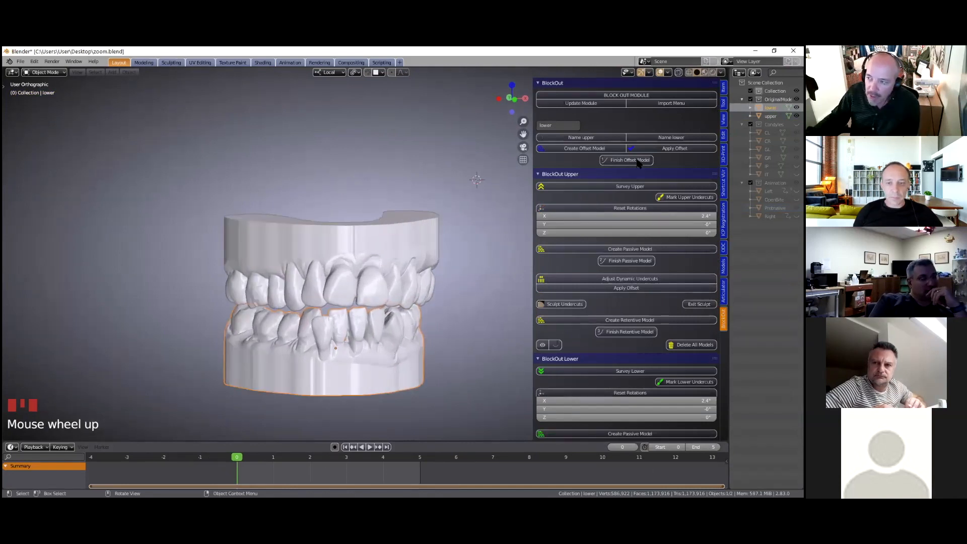
{"action": "scroll", "coordinate": [368, 252], "scroll_direction": "up", "scroll_amount": 1}
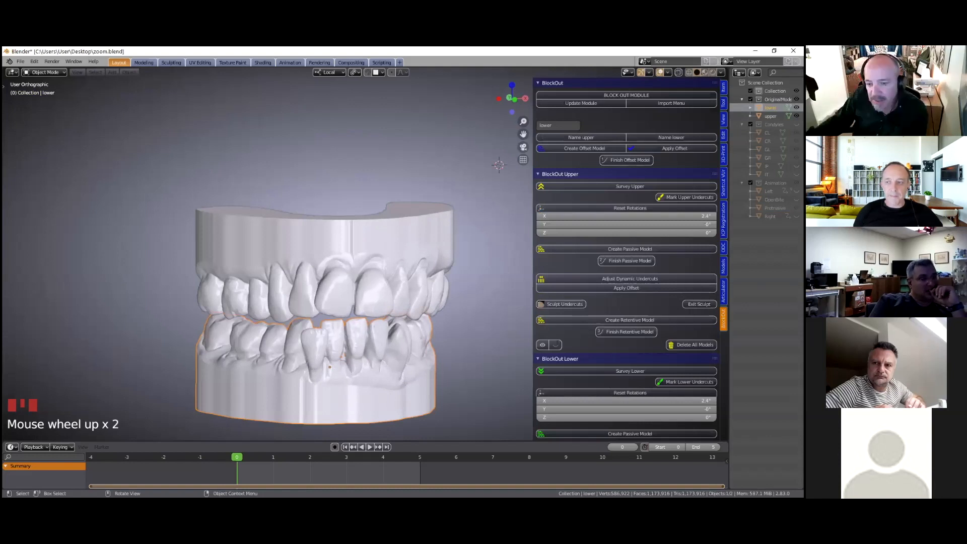
{"action": "scroll", "coordinate": [630, 216], "scroll_direction": "up", "scroll_amount": 3}
{"action": "scroll", "coordinate": [247, 438], "scroll_direction": "down", "scroll_amount": 2}
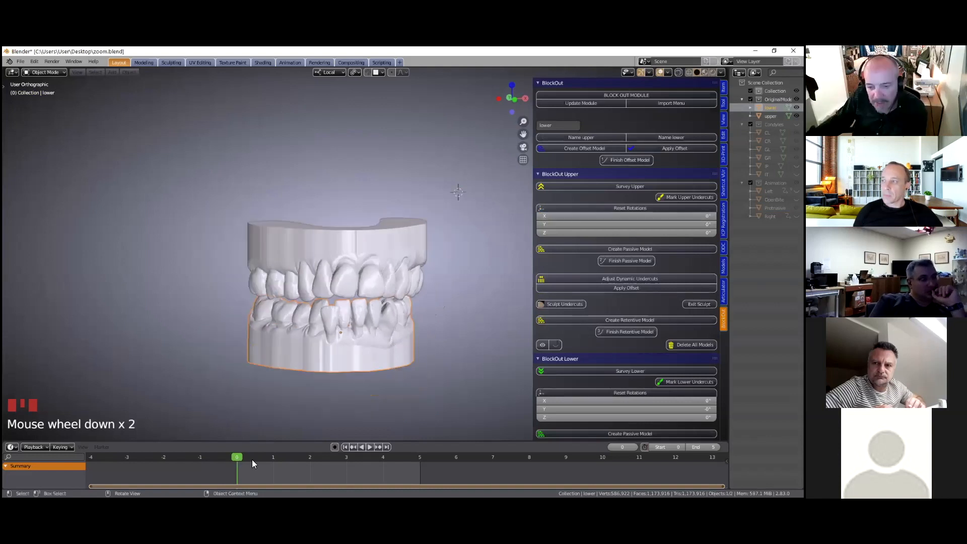
Play the protrusive movement with the articulator hidden, then return the timeline to frame 0
{"action": "left_click", "coordinate": [370, 447]}
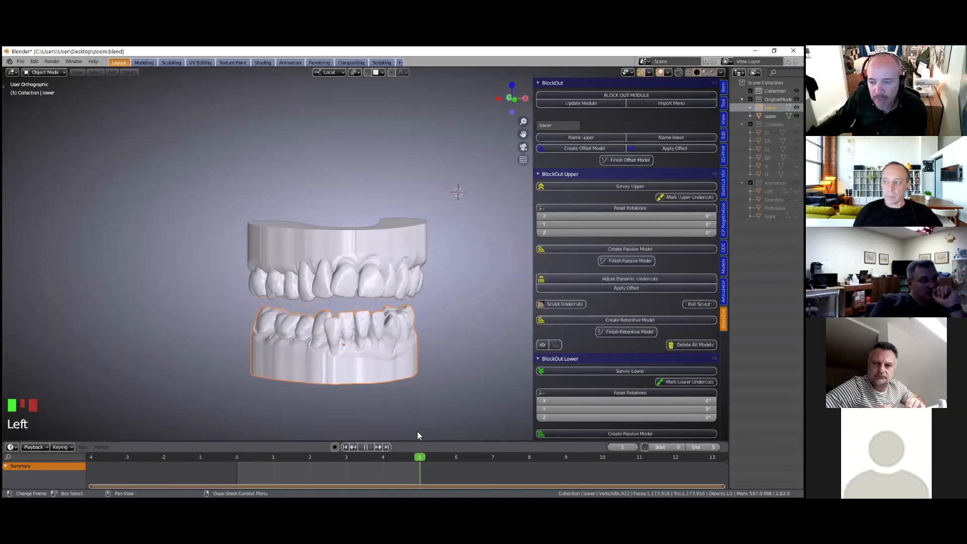
{"action": "left_click_drag", "start_coordinate": [419, 457], "coordinate": [236, 457]}
{"action": "scroll", "coordinate": [365, 254], "scroll_direction": "up", "scroll_amount": 3}
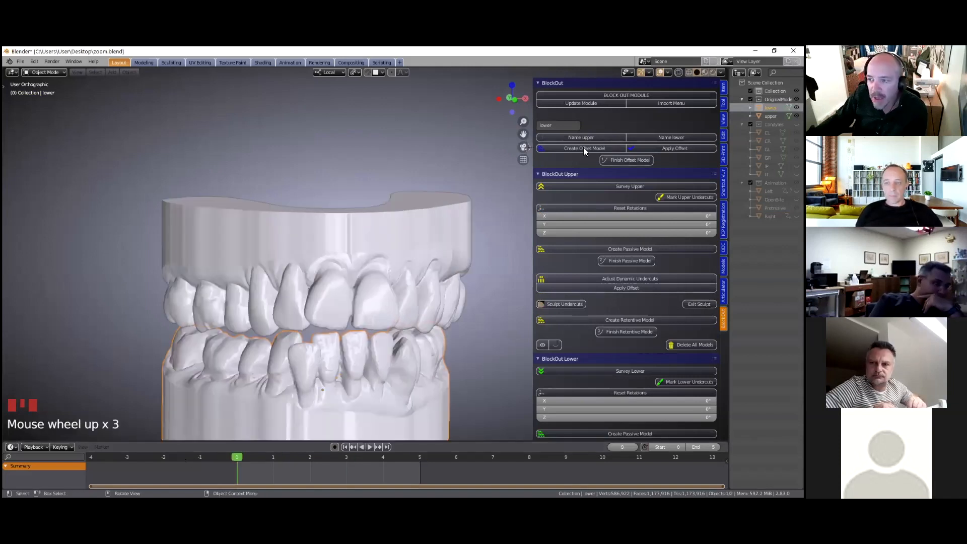
{"action": "scroll", "coordinate": [583, 147], "scroll_direction": "up", "scroll_amount": 1}
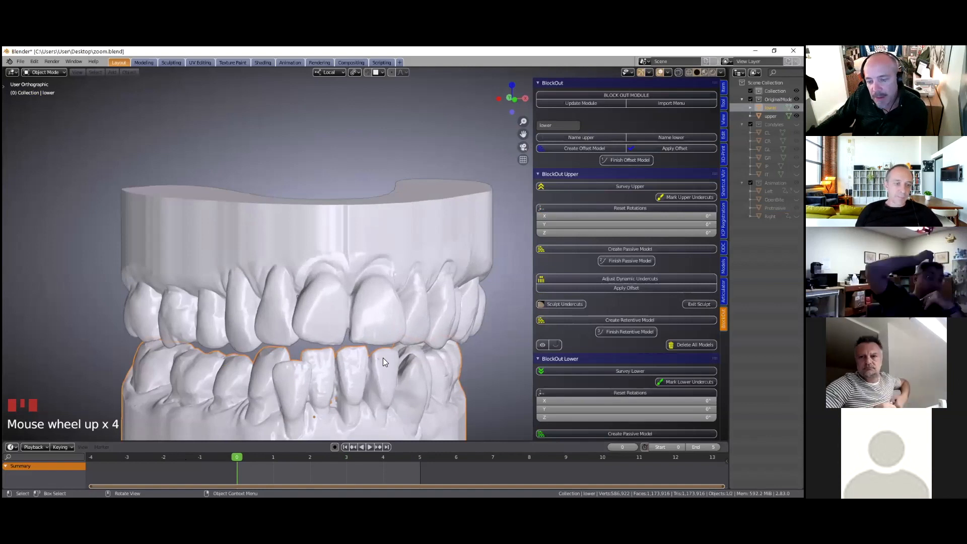
Create an offset model of the lower arch with a 0.2 mm offset and examine its front teeth up close
{"action": "scroll", "coordinate": [385, 359], "scroll_direction": "down", "scroll_amount": 2}
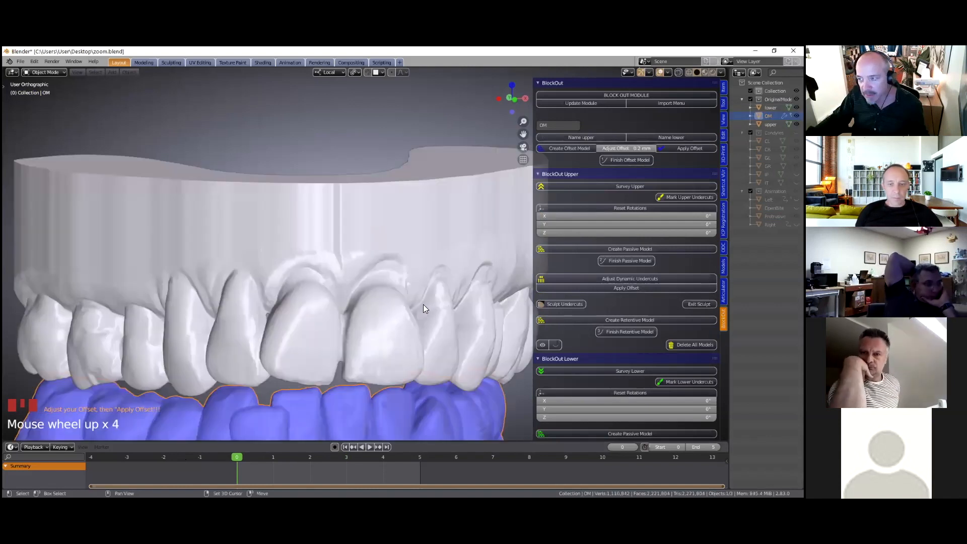
{"action": "middle_click_drag", "start_coordinate": [431, 301], "coordinate": [427, 313], "text": "shift"}
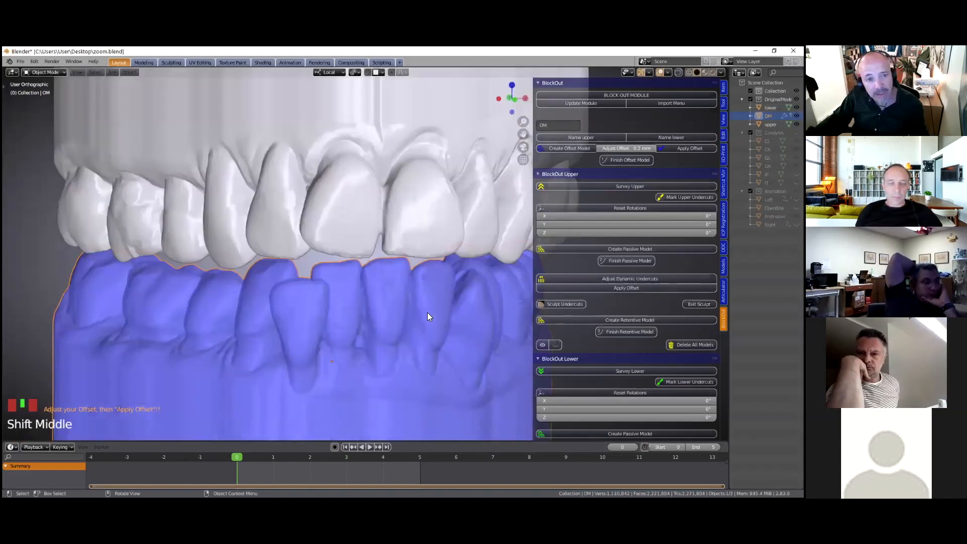
{"action": "scroll", "coordinate": [427, 312], "scroll_direction": "up", "scroll_amount": 1}
{"action": "scroll", "coordinate": [426, 290], "scroll_direction": "up", "scroll_amount": 1}
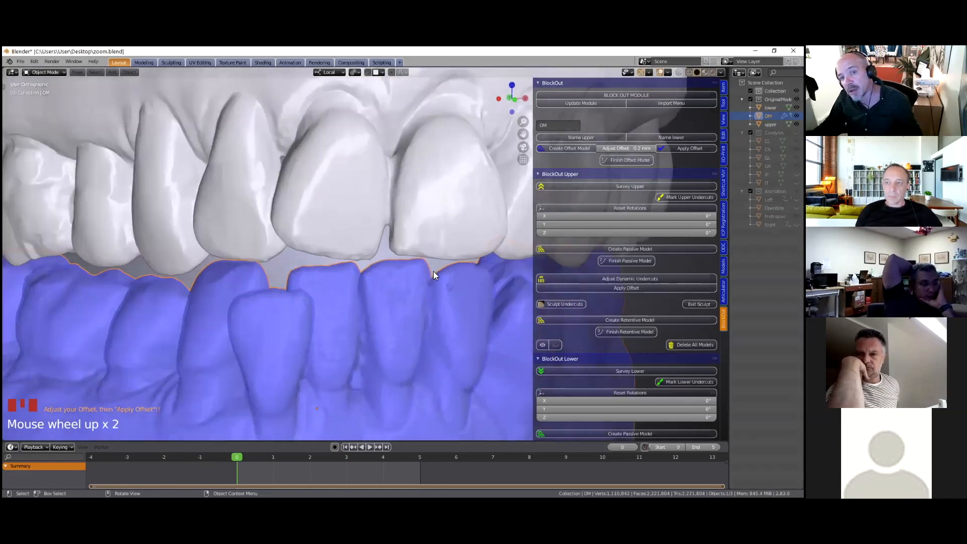
{"action": "scroll", "coordinate": [433, 275], "scroll_direction": "down", "scroll_amount": 6}
{"action": "scroll", "coordinate": [433, 275], "scroll_direction": "down", "scroll_amount": 1}
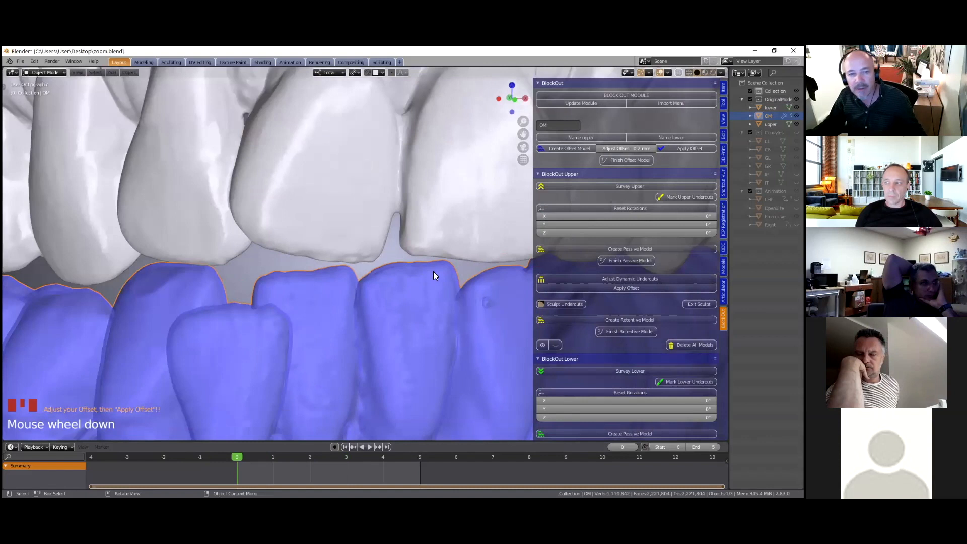
Apply the 0.2 mm offset to the lower arch's offset model
{"action": "scroll", "coordinate": [433, 274], "scroll_direction": "down", "scroll_amount": 1}
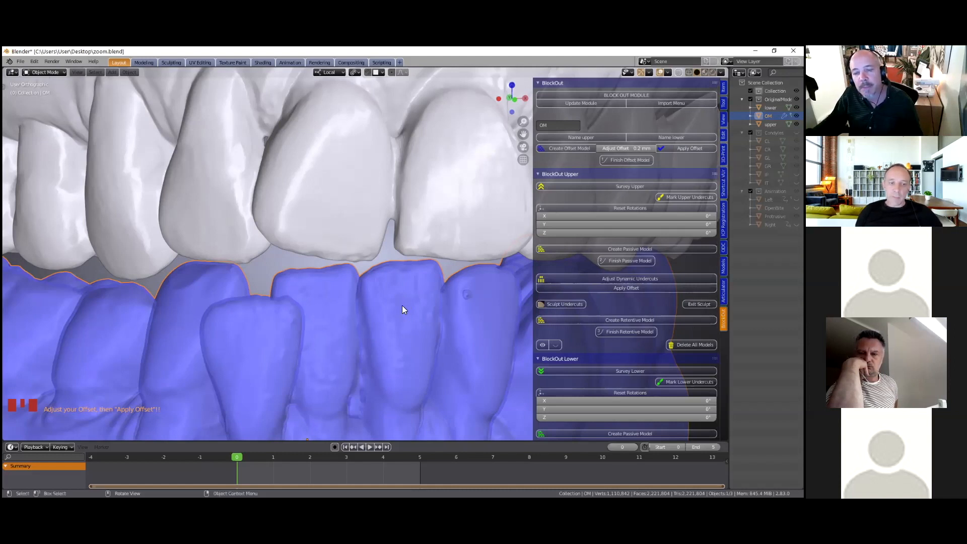
{"action": "scroll", "coordinate": [402, 306], "scroll_direction": "down", "scroll_amount": 2}
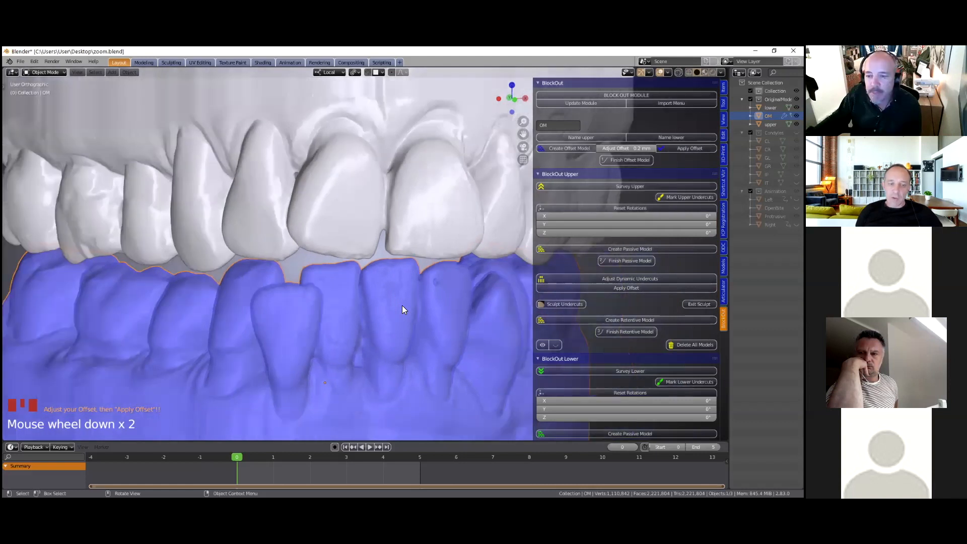
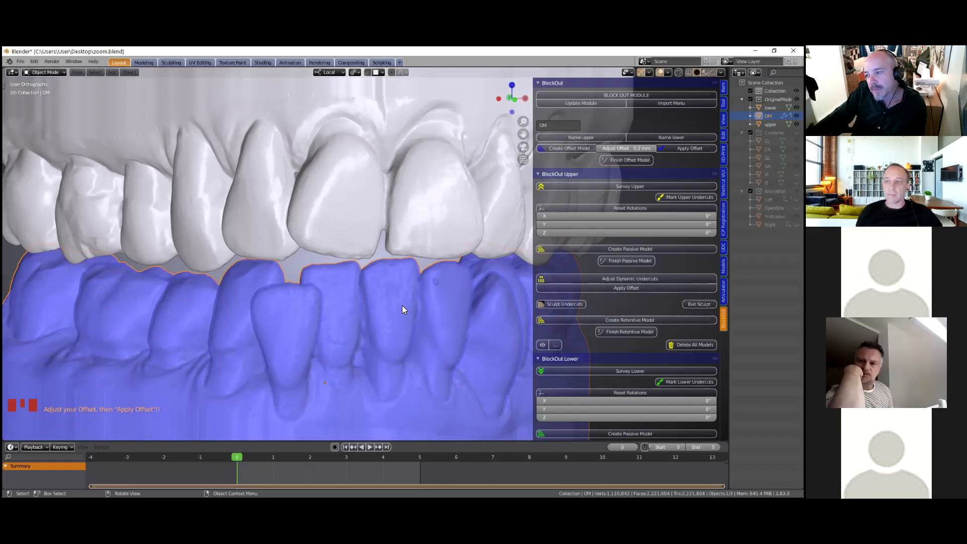
{"action": "scroll", "coordinate": [402, 305], "scroll_direction": "down", "scroll_amount": 2}
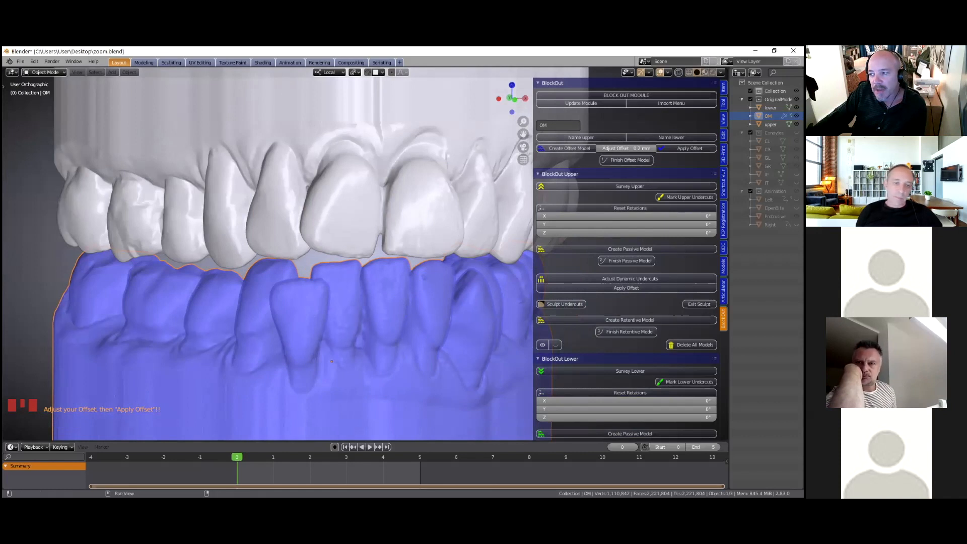
{"action": "left_click", "coordinate": [294, 326]}
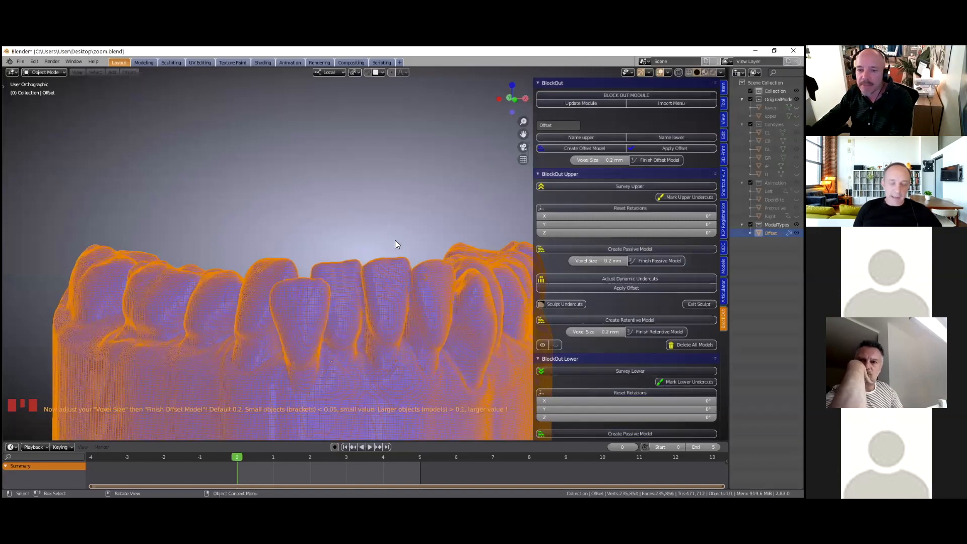
Try a 0.1 mm voxel size for the lower arch's offset model and finish the offset model
{"action": "scroll", "coordinate": [395, 245], "scroll_direction": "down", "scroll_amount": 2}
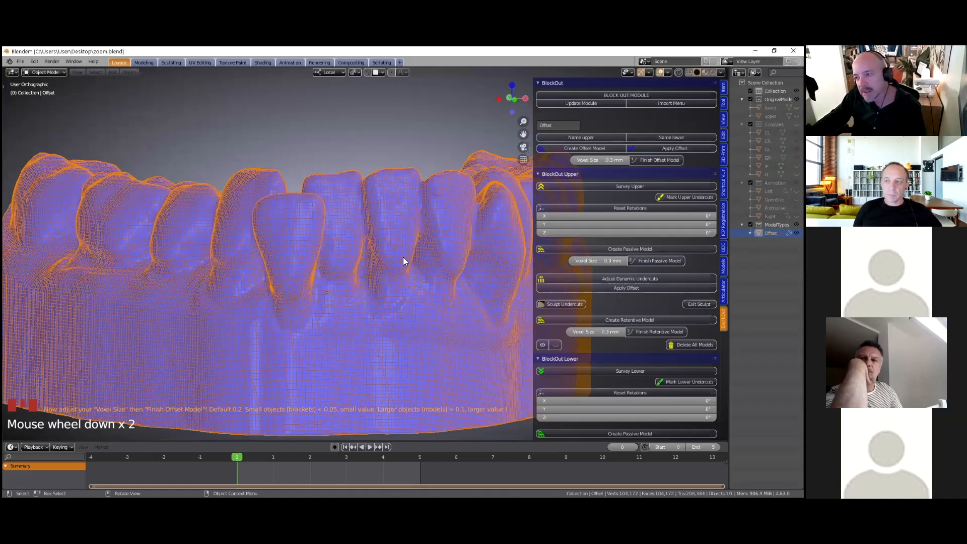
{"action": "left_click", "coordinate": [596, 160]}
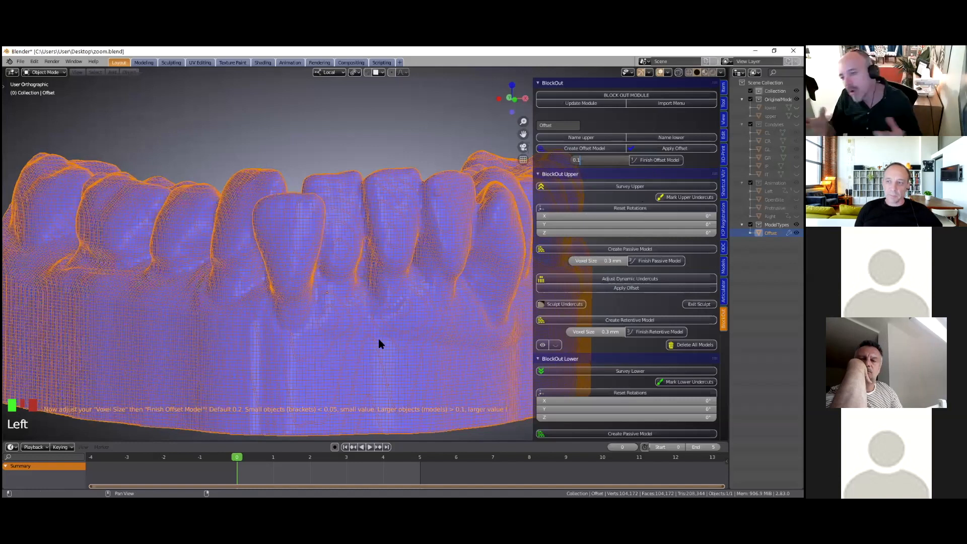
{"action": "key", "text": "Return"}
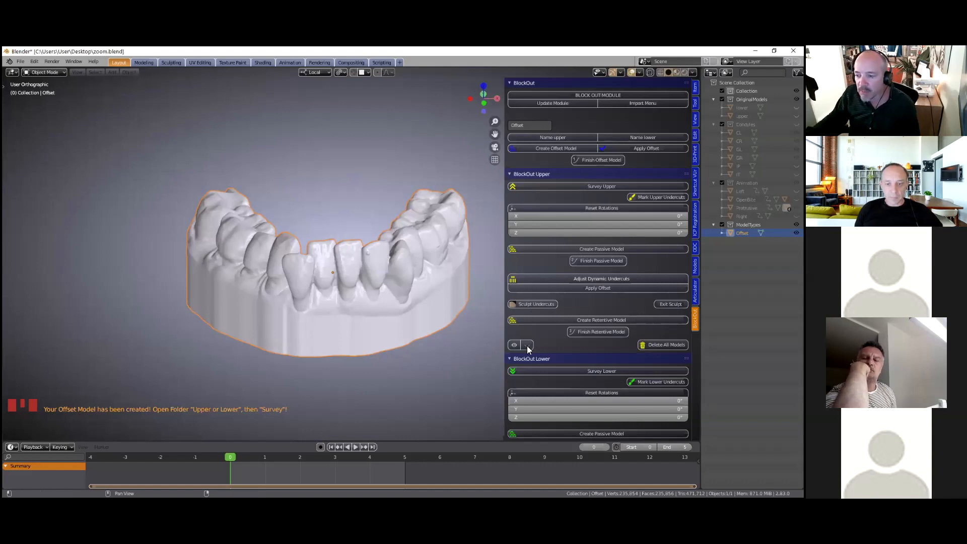
Survey the lower model and tilt it to the best path of insertion, about -13.8° on X and -1.13° on Y
{"action": "scroll", "coordinate": [527, 347], "scroll_direction": "down", "scroll_amount": 10}
{"action": "left_click", "coordinate": [589, 267]}
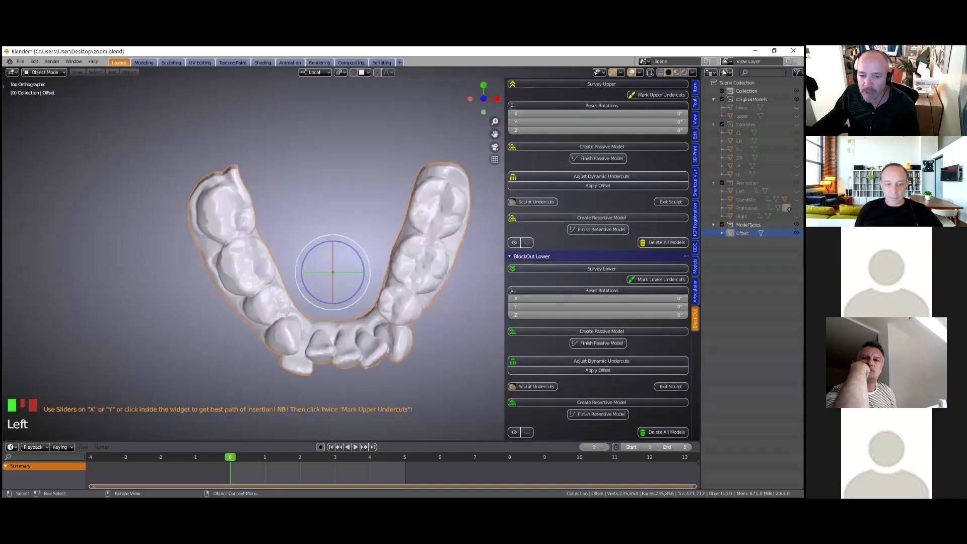
{"action": "left_click", "coordinate": [332, 272]}
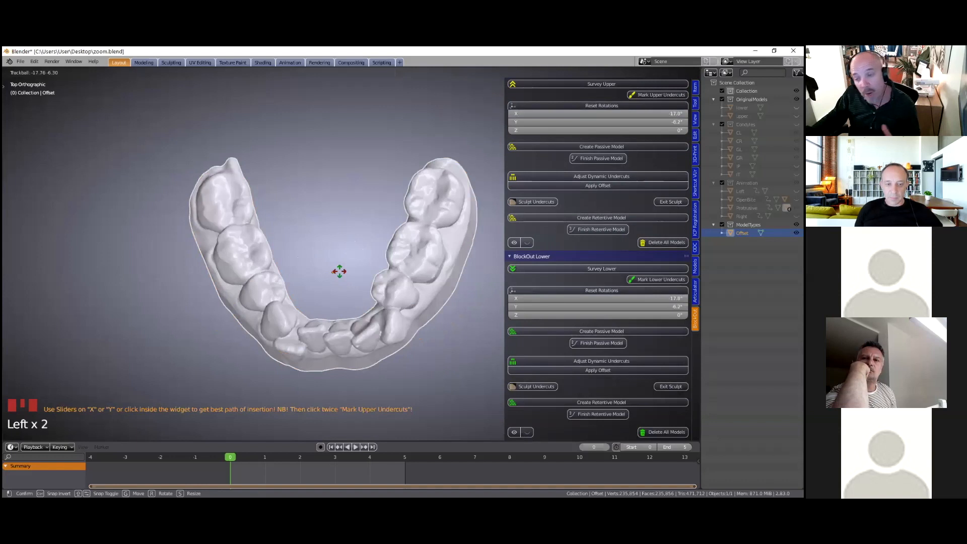
{"action": "left_click_drag", "start_coordinate": [338, 270], "coordinate": [343, 273]}
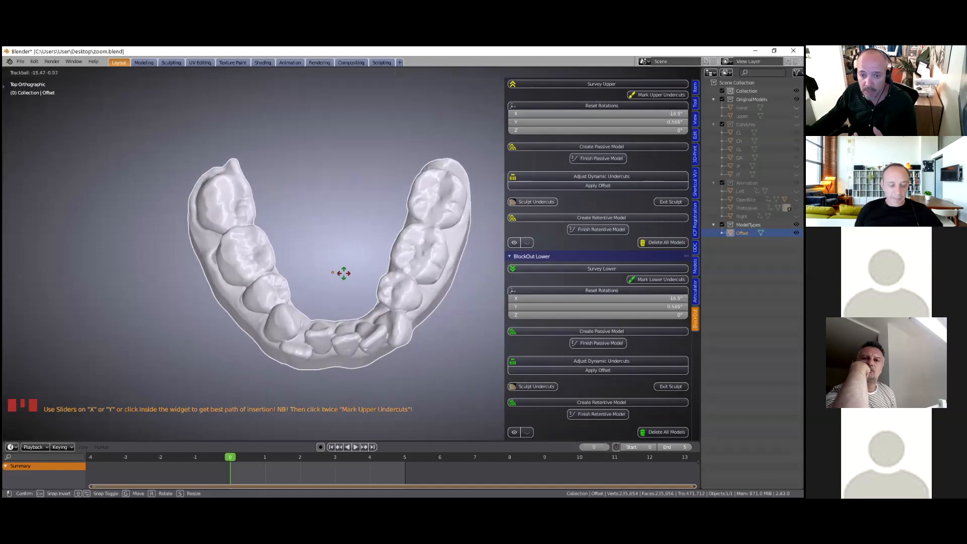
{"action": "left_click", "coordinate": [343, 276]}
{"action": "scroll", "coordinate": [348, 282], "scroll_direction": "up", "scroll_amount": 1}
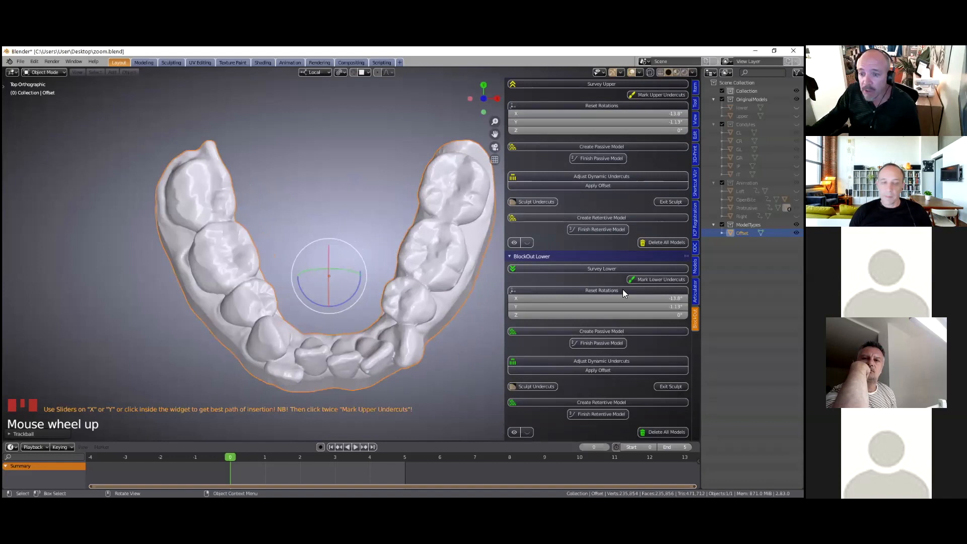
{"action": "scroll", "coordinate": [630, 290], "scroll_direction": "down", "scroll_amount": 1}
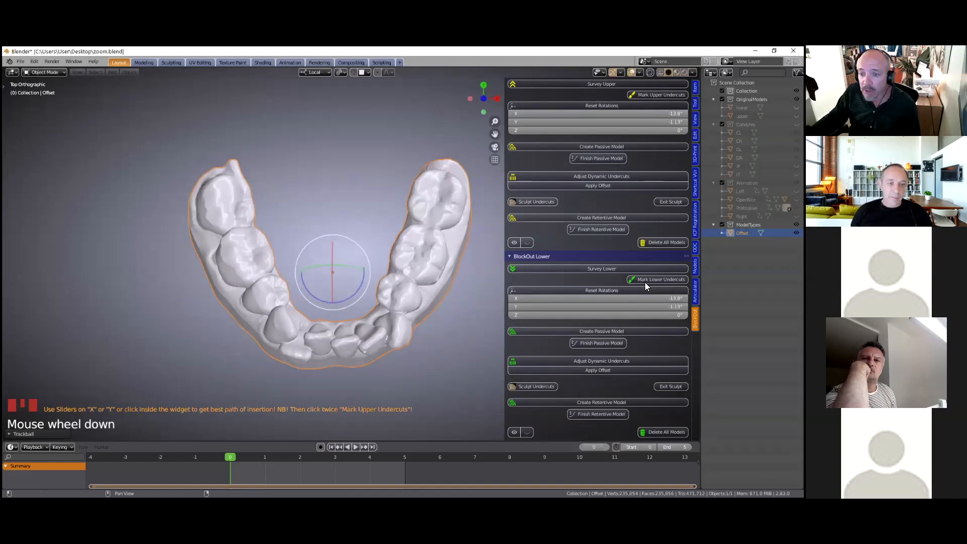
Mark the lower model's undercuts for the chosen path of insertion and examine the marked areas around the front teeth
{"action": "left_click", "coordinate": [644, 280]}
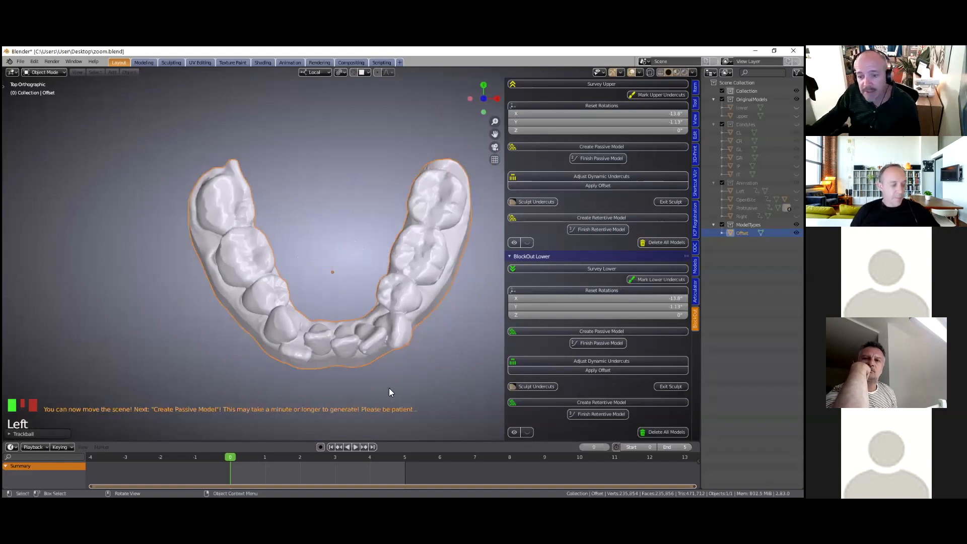
{"action": "middle_click_drag", "start_coordinate": [389, 334], "coordinate": [389, 333]}
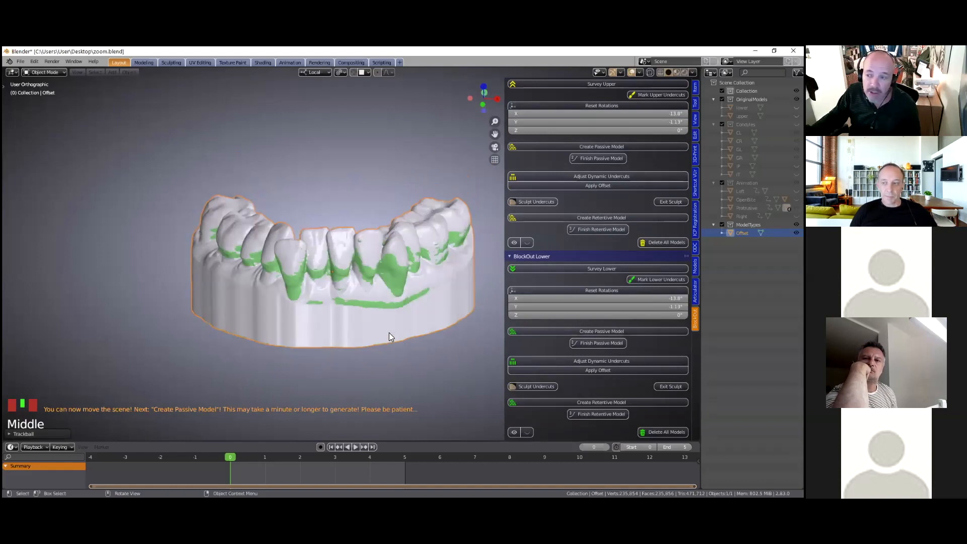
{"action": "scroll", "coordinate": [388, 331], "scroll_direction": "up", "scroll_amount": 1}
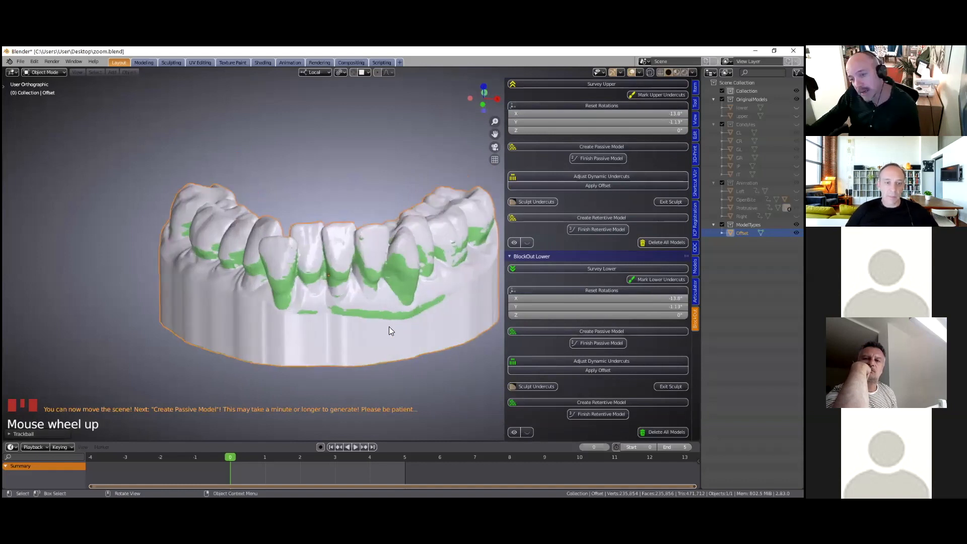
{"action": "scroll", "coordinate": [391, 332], "scroll_direction": "up", "scroll_amount": 2}
{"action": "scroll", "coordinate": [391, 332], "scroll_direction": "down", "scroll_amount": 1}
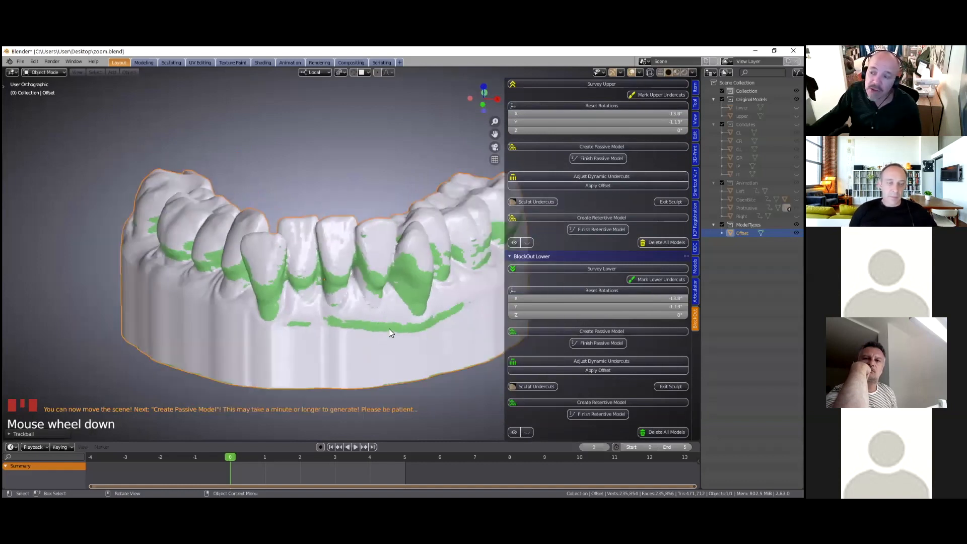
{"action": "scroll", "coordinate": [392, 338], "scroll_direction": "down", "scroll_amount": 2}
{"action": "middle_click_drag", "start_coordinate": [396, 344], "coordinate": [405, 340]}
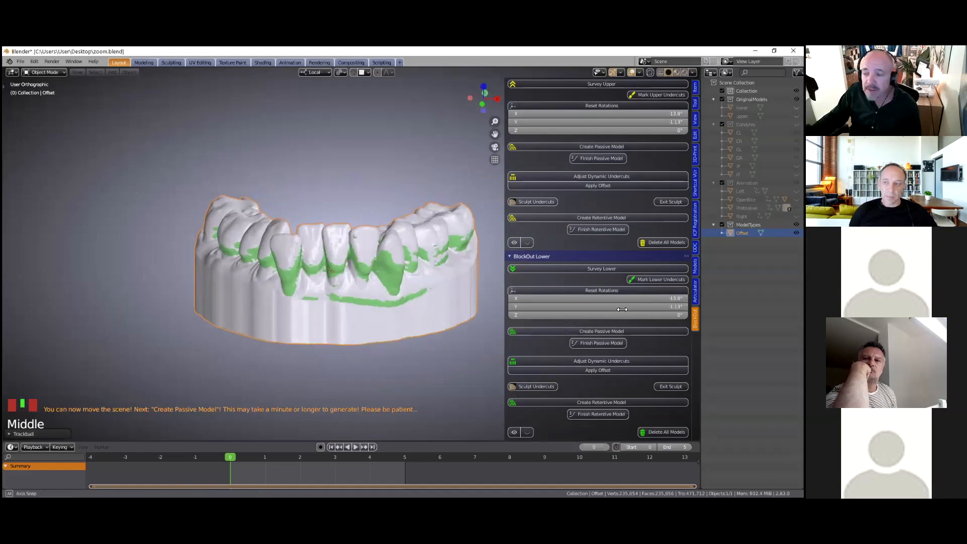
{"action": "middle_click_drag", "start_coordinate": [645, 301], "coordinate": [636, 337]}
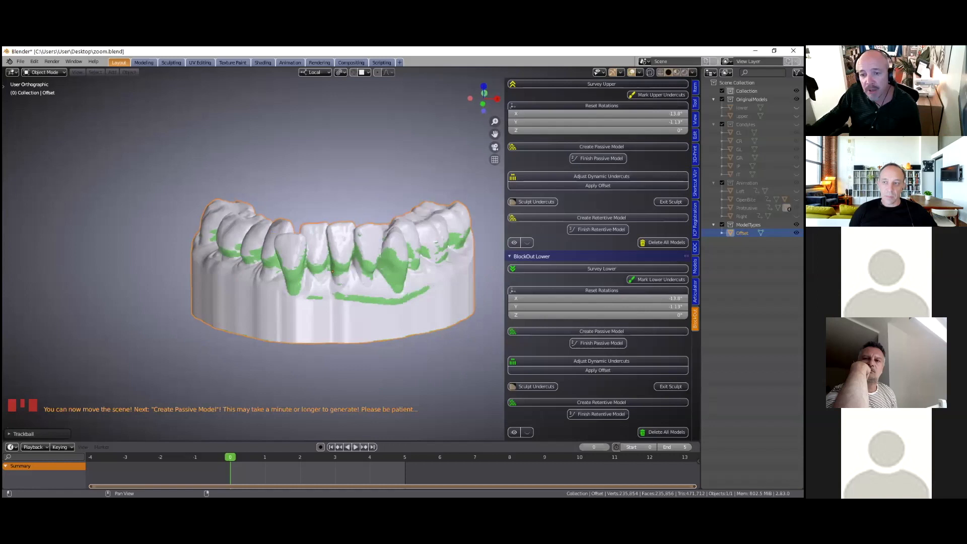
Tilt the lower model further to about -19° on X and examine its marked undercuts
{"action": "left_click_drag", "start_coordinate": [648, 299], "coordinate": [619, 298]}
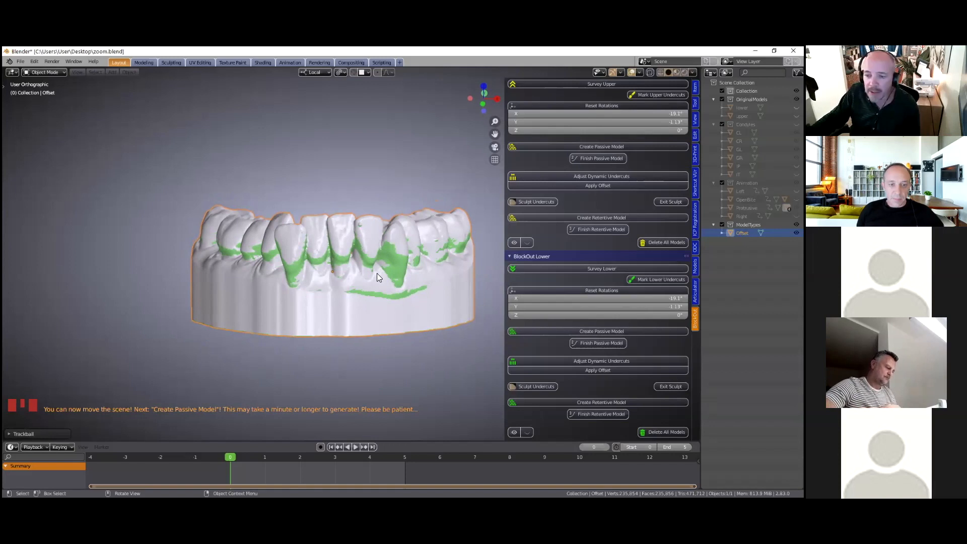
{"action": "scroll", "coordinate": [378, 277], "scroll_direction": "down", "scroll_amount": 2}
{"action": "scroll", "coordinate": [384, 291], "scroll_direction": "up", "scroll_amount": 2}
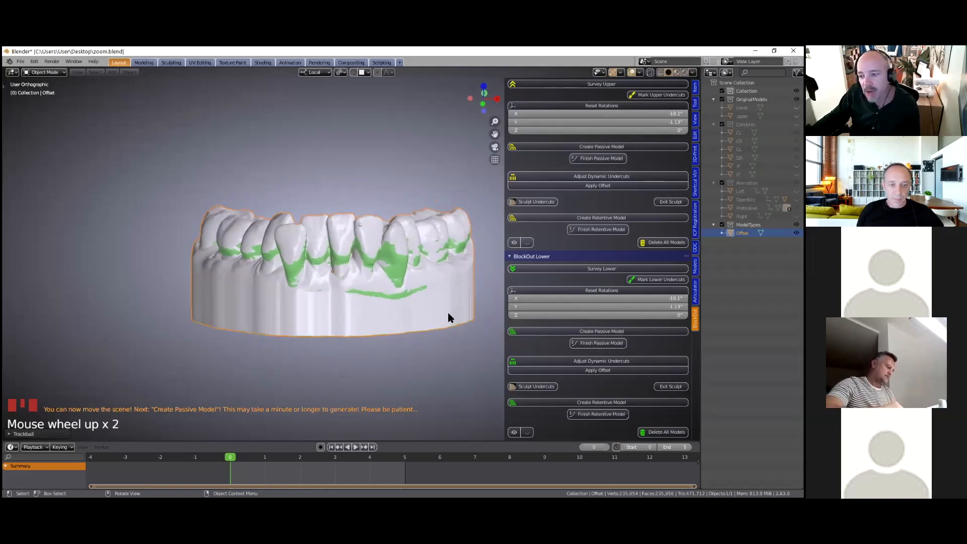
{"action": "scroll", "coordinate": [448, 313], "scroll_direction": "up", "scroll_amount": 1}
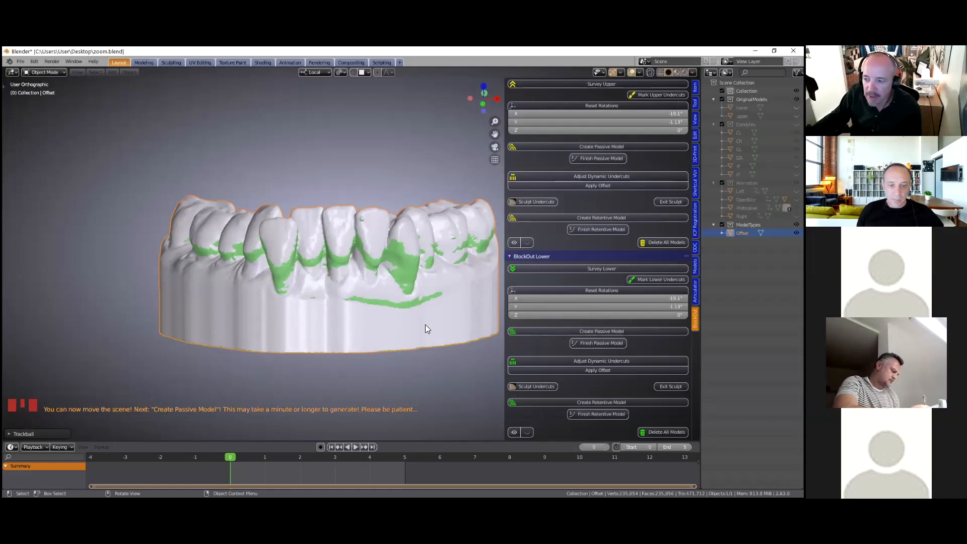
{"action": "scroll", "coordinate": [425, 327], "scroll_direction": "down", "scroll_amount": 3}
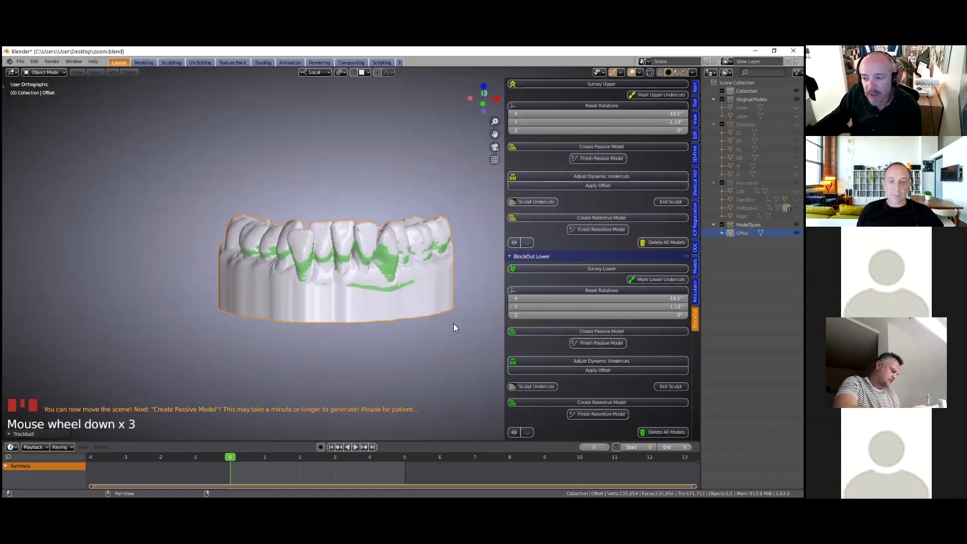
Create the lower passive model and finish it with a 0.2 mm voxel size
{"action": "left_click", "coordinate": [436, 325]}
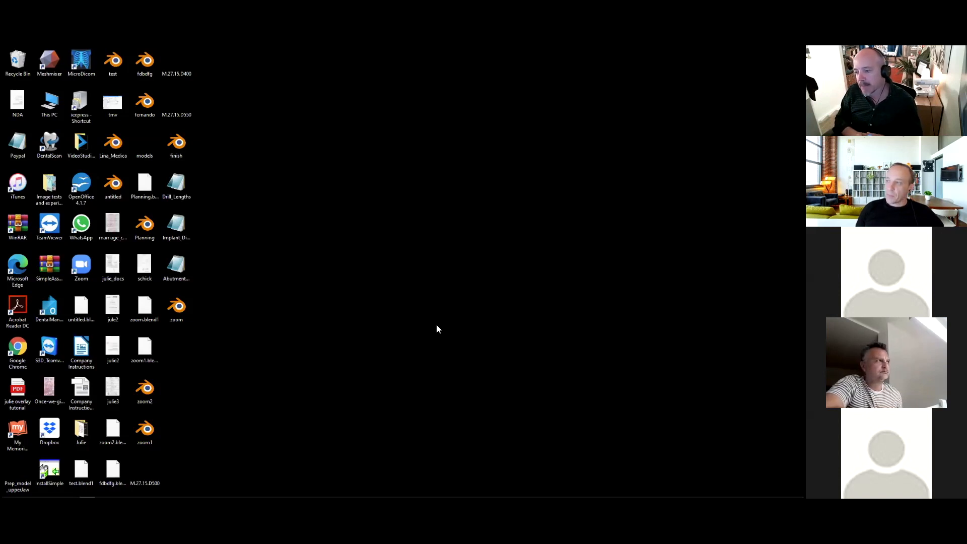
{"action": "key", "text": "alt+Tab"}
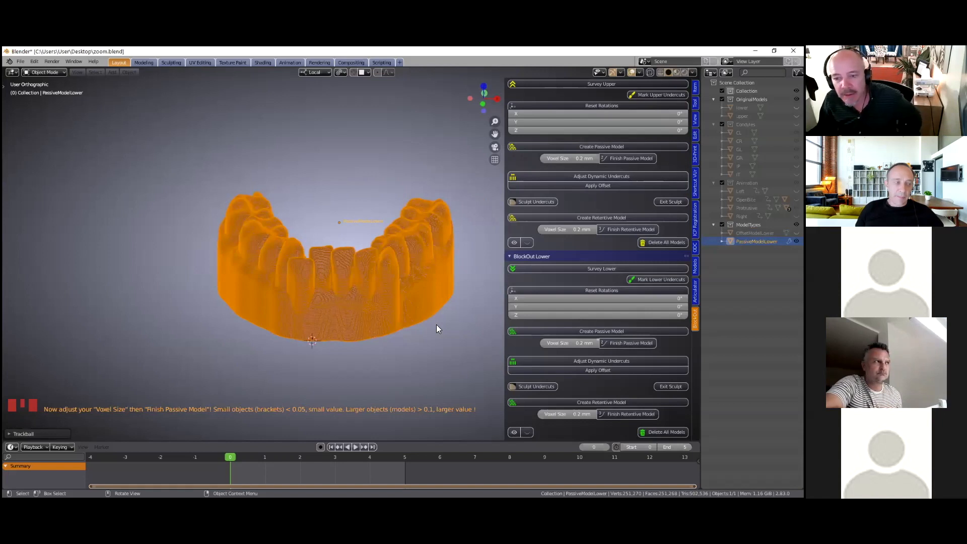
{"action": "scroll", "coordinate": [436, 328], "scroll_direction": "up", "scroll_amount": 2}
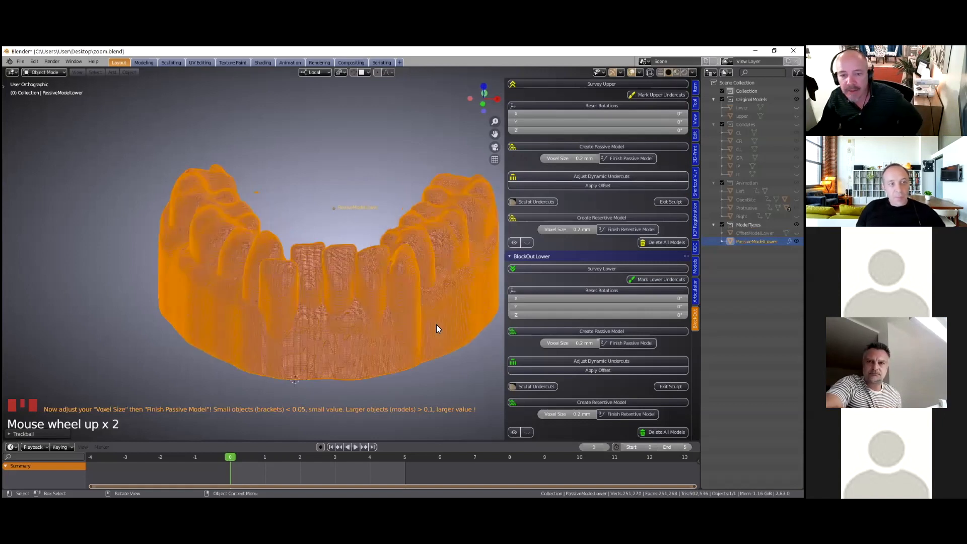
{"action": "scroll", "coordinate": [499, 340], "scroll_direction": "up", "scroll_amount": 1}
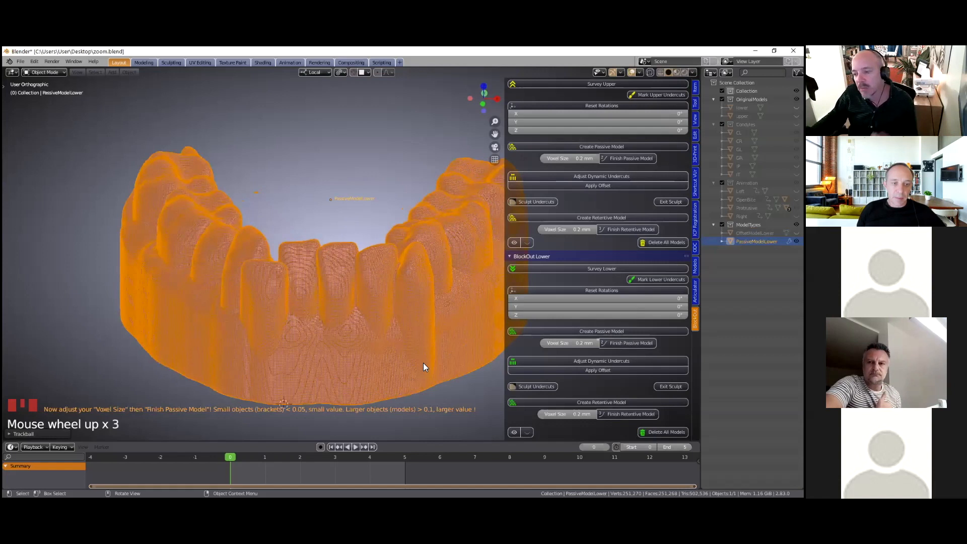
{"action": "scroll", "coordinate": [423, 363], "scroll_direction": "up", "scroll_amount": 6}
{"action": "left_click", "coordinate": [627, 343]}
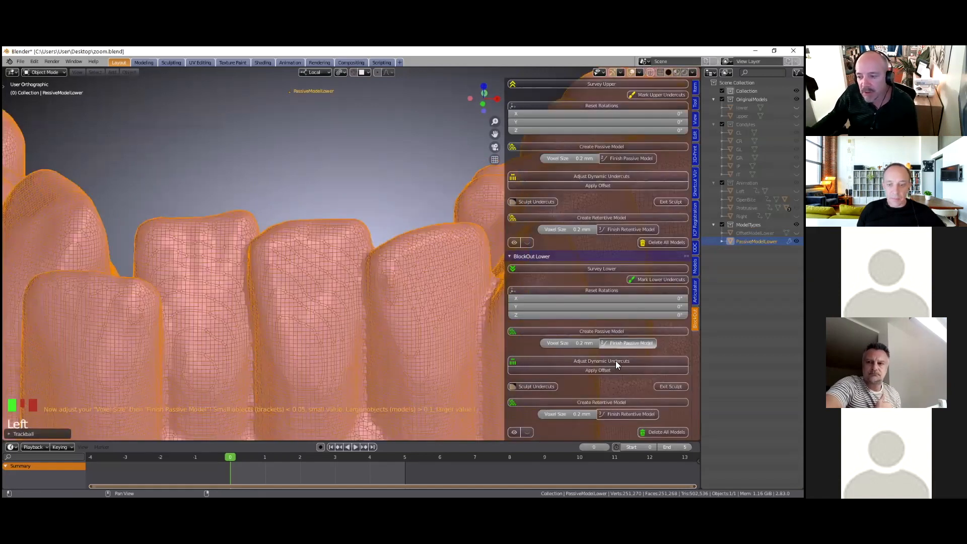
{"action": "scroll", "coordinate": [610, 359], "scroll_direction": "up", "scroll_amount": 2}
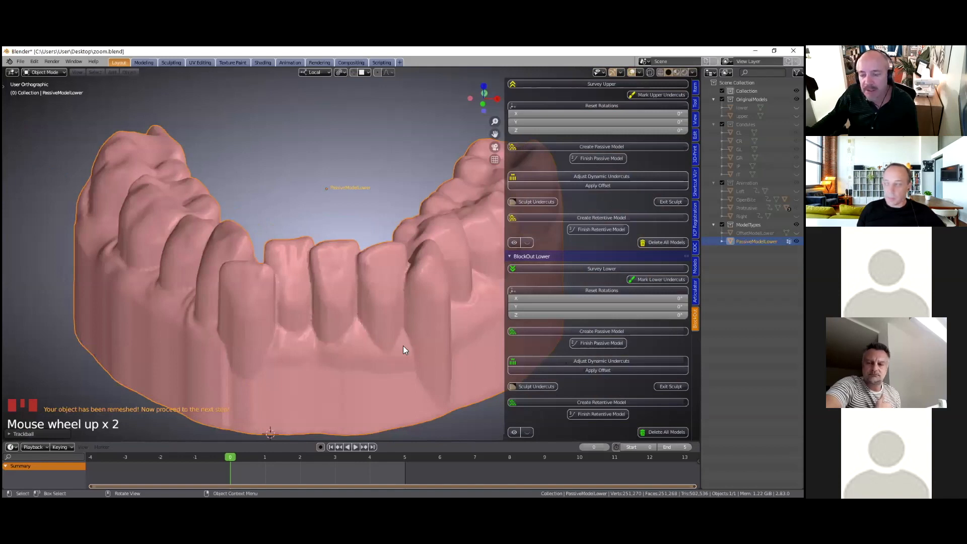
{"action": "scroll", "coordinate": [403, 345], "scroll_direction": "down", "scroll_amount": 2}
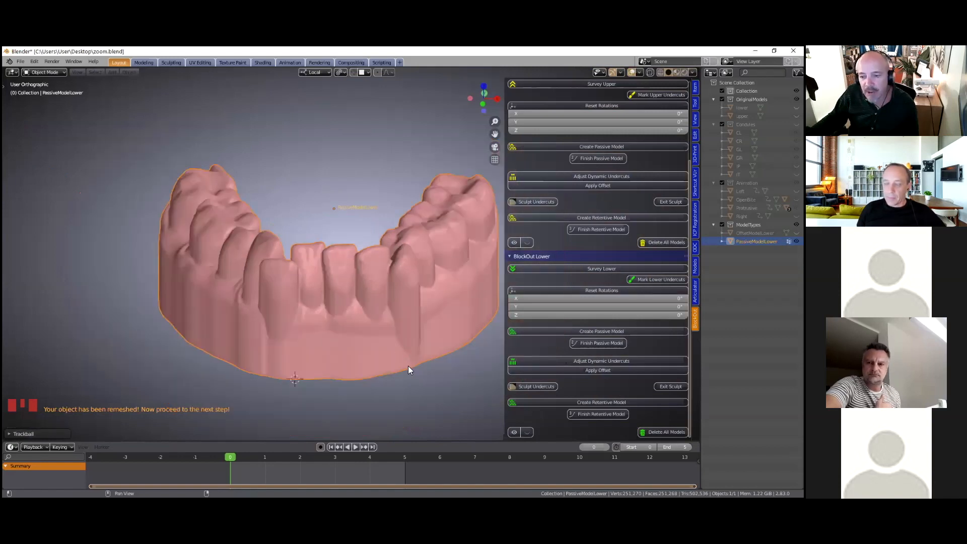
Start the dynamic undercut adjustment for the lower model and examine the blocked-out areas below the front teeth
{"action": "left_click", "coordinate": [474, 368]}
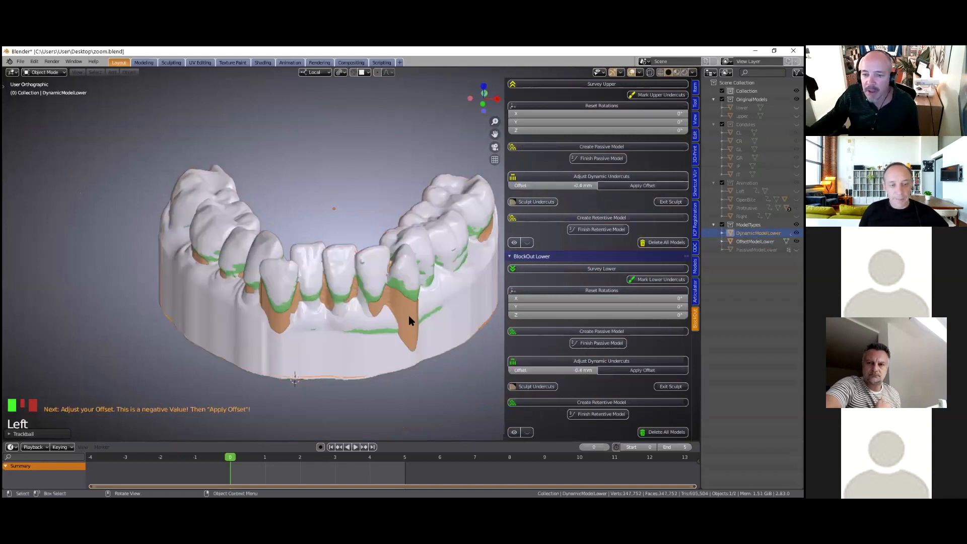
{"action": "scroll", "coordinate": [408, 315], "scroll_direction": "up", "scroll_amount": 3}
{"action": "scroll", "coordinate": [382, 316], "scroll_direction": "down", "scroll_amount": 1}
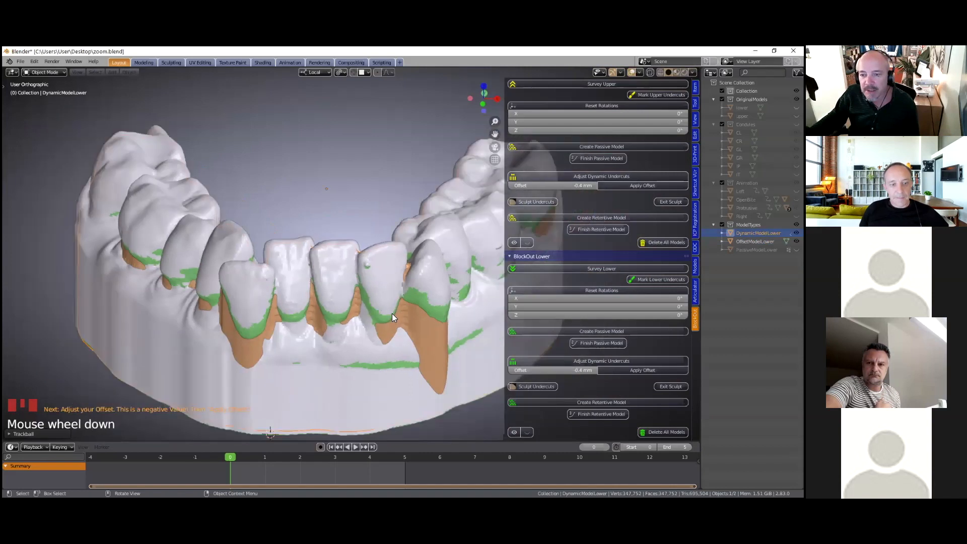
{"action": "middle_click_drag", "start_coordinate": [485, 380], "coordinate": [584, 373]}
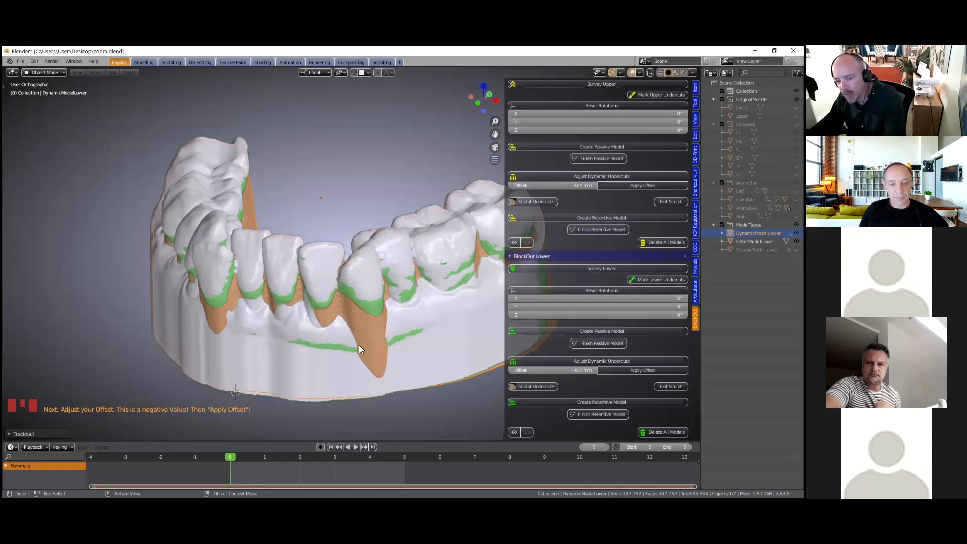
Try dynamic undercut offsets of 0, 0.1 and -0.03 mm on the lower model
{"action": "left_click_drag", "start_coordinate": [549, 369], "coordinate": [584, 369]}
{"action": "scroll", "coordinate": [356, 344], "scroll_direction": "down", "scroll_amount": 1}
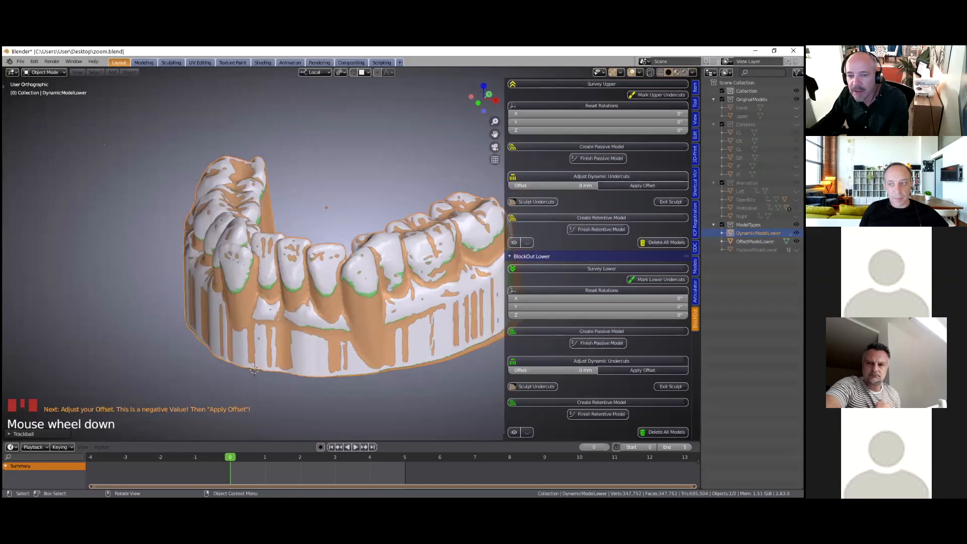
{"action": "left_click_drag", "start_coordinate": [553, 370], "coordinate": [555, 370]}
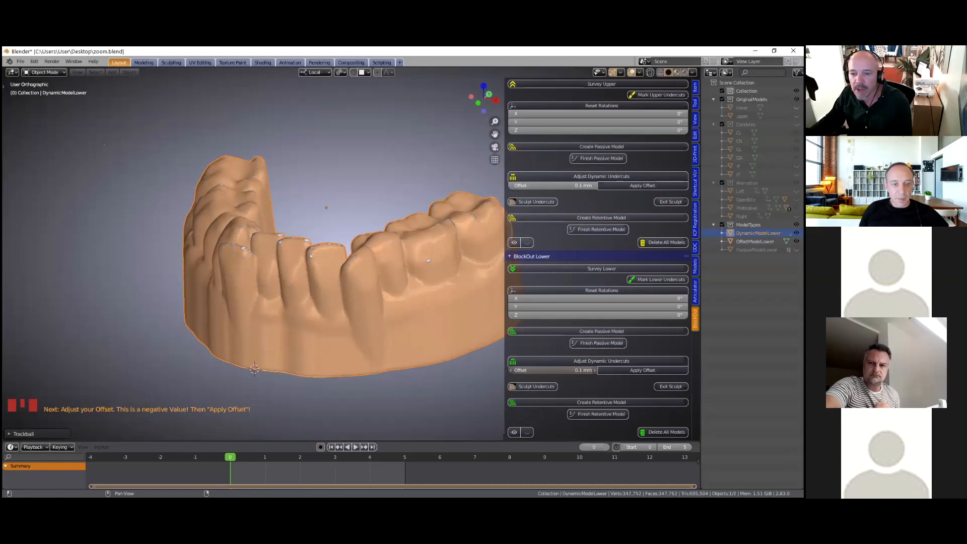
{"action": "left_click_drag", "start_coordinate": [555, 369], "coordinate": [543, 369]}
Set the lower model's dynamic undercut offset to -0.4 mm and check the front teeth up close
{"action": "left_click", "coordinate": [566, 372]}
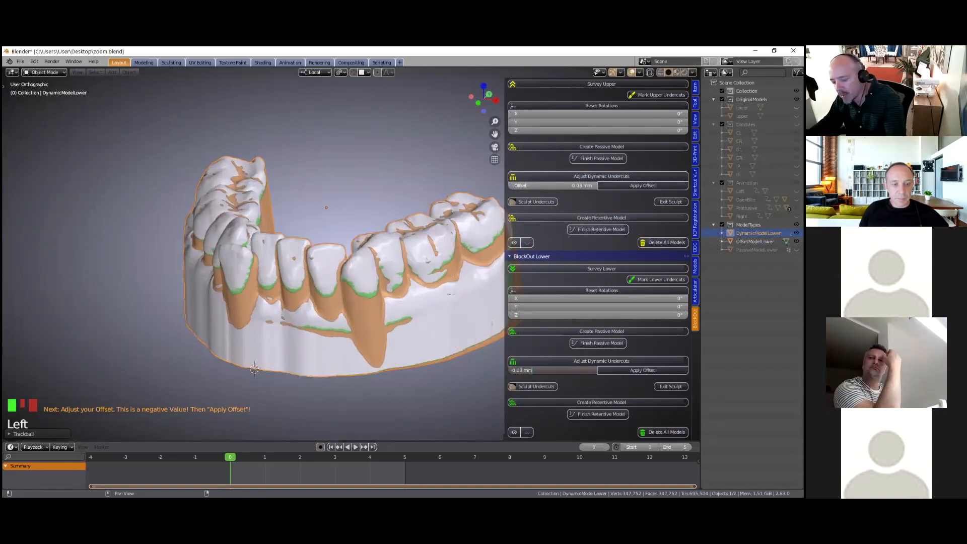
{"action": "type", "text": "-0.4"}
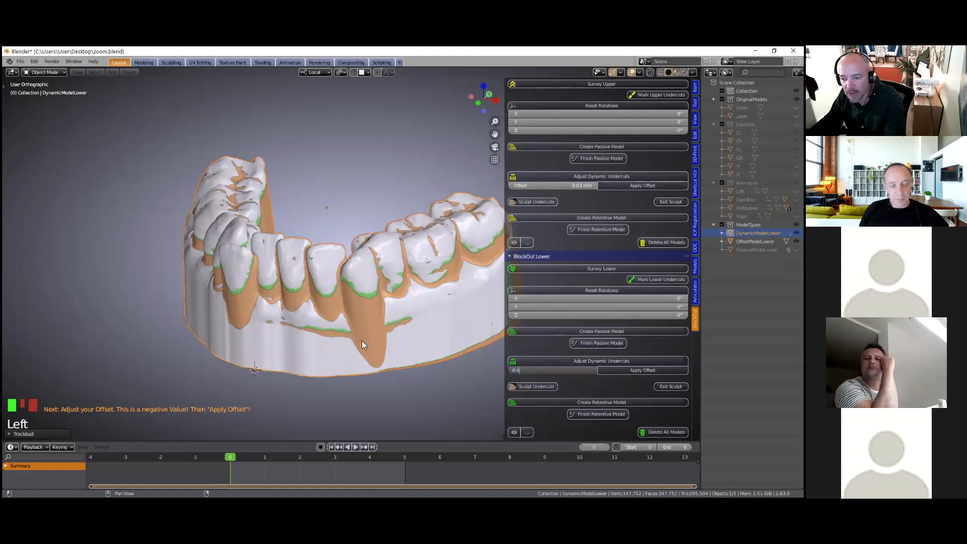
{"action": "key", "text": "Return"}
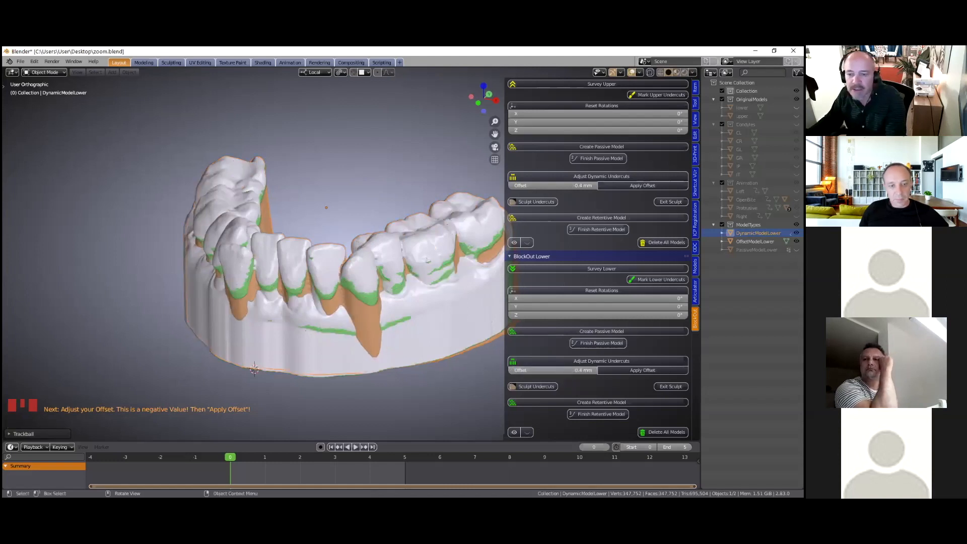
{"action": "scroll", "coordinate": [252, 252], "scroll_direction": "up", "scroll_amount": 3}
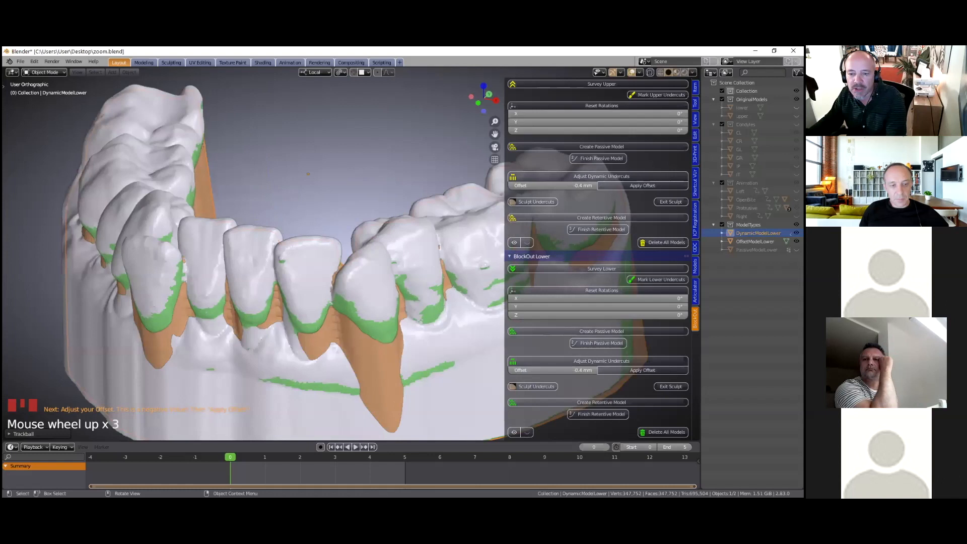
Try dynamic undercut offsets of -0.65 and -0.2 mm on the lower model
{"action": "left_click_drag", "start_coordinate": [554, 370], "coordinate": [534, 370]}
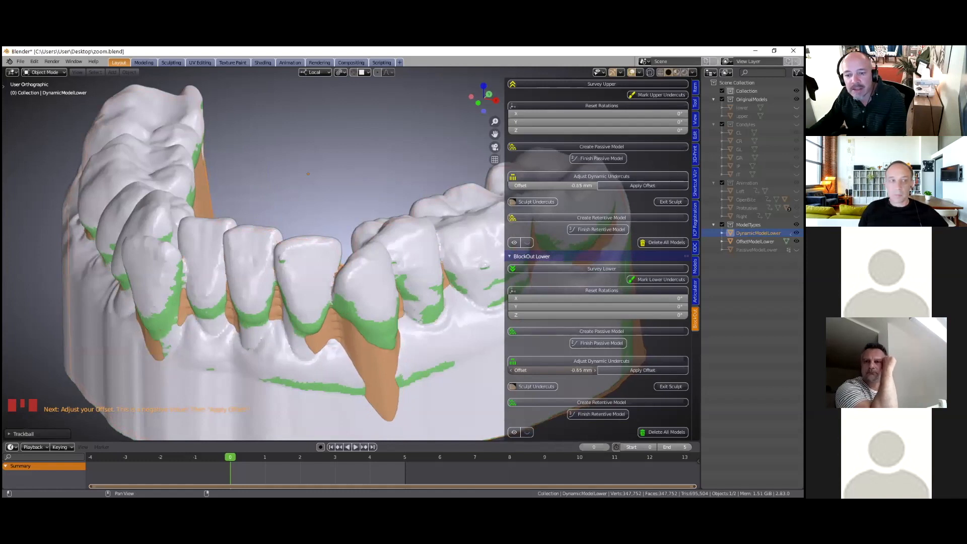
{"action": "left_click_drag", "start_coordinate": [534, 370], "coordinate": [562, 369]}
{"action": "type", "text": "-0.2"}
{"action": "key", "text": "Return"}
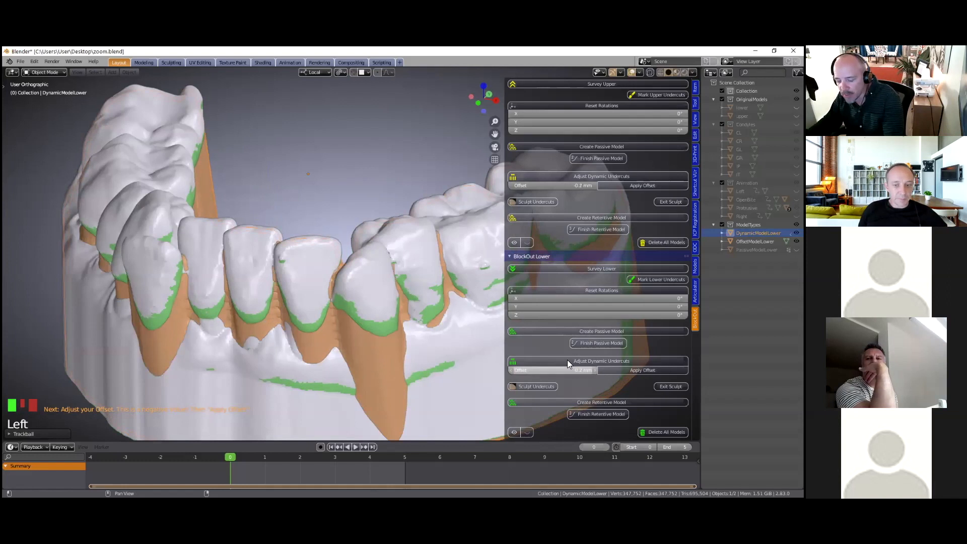
Set the lower model's dynamic undercut offset to -0.5 mm and inspect the block-out from below and from the front
{"action": "left_click", "coordinate": [574, 369]}
{"action": "type", "text": "-0"}
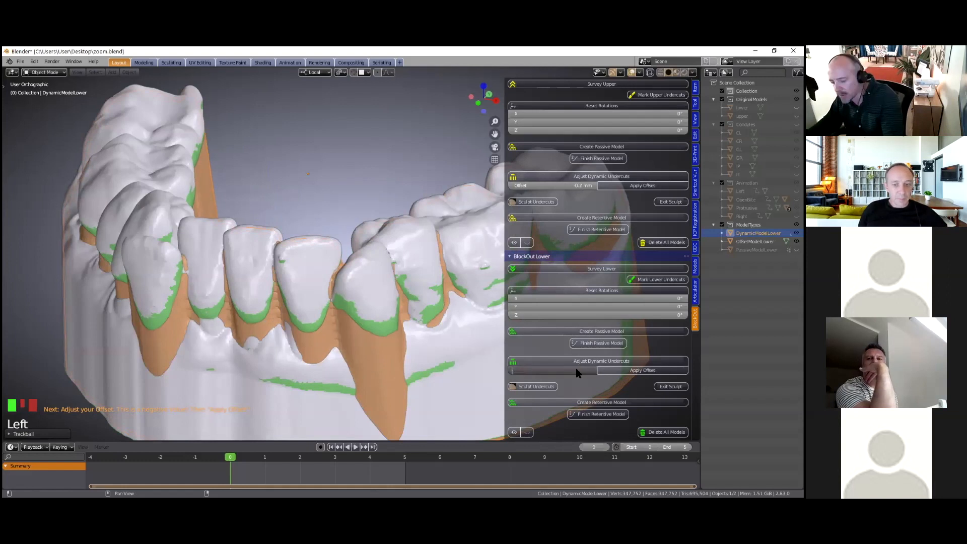
{"action": "type", "text": ".5"}
{"action": "key", "text": "Return"}
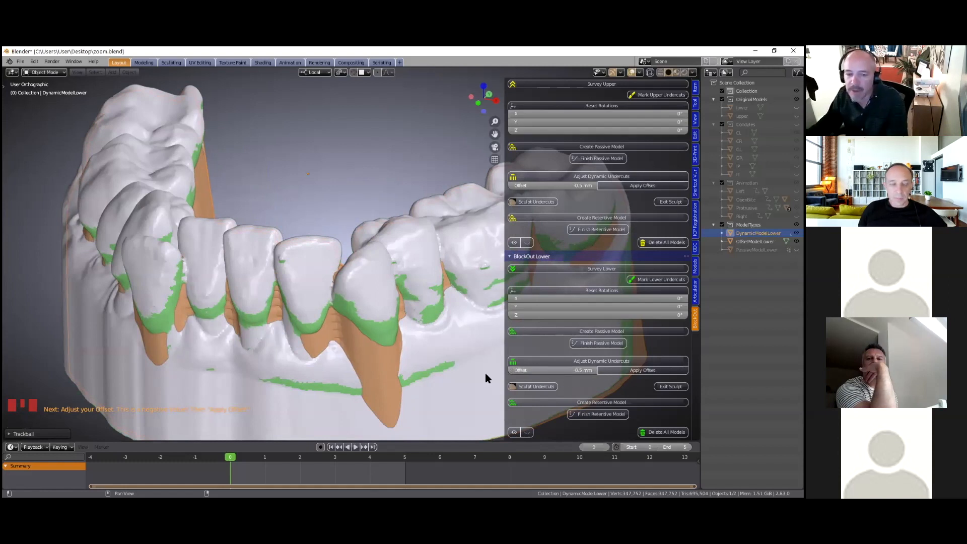
{"action": "scroll", "coordinate": [411, 308], "scroll_direction": "down", "scroll_amount": 3}
{"action": "middle_click_drag", "start_coordinate": [423, 294], "coordinate": [519, 334]}
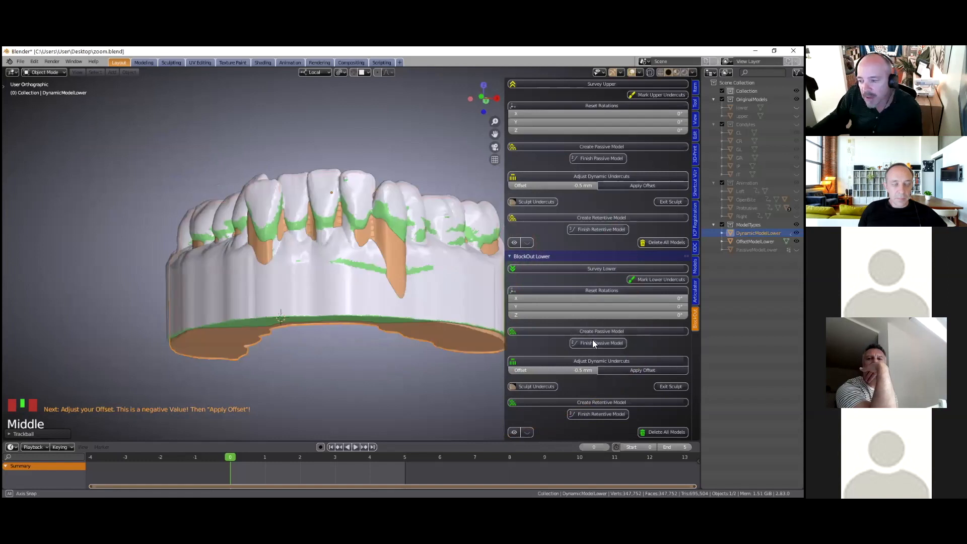
{"action": "middle_click_drag", "start_coordinate": [339, 313], "coordinate": [357, 329]}
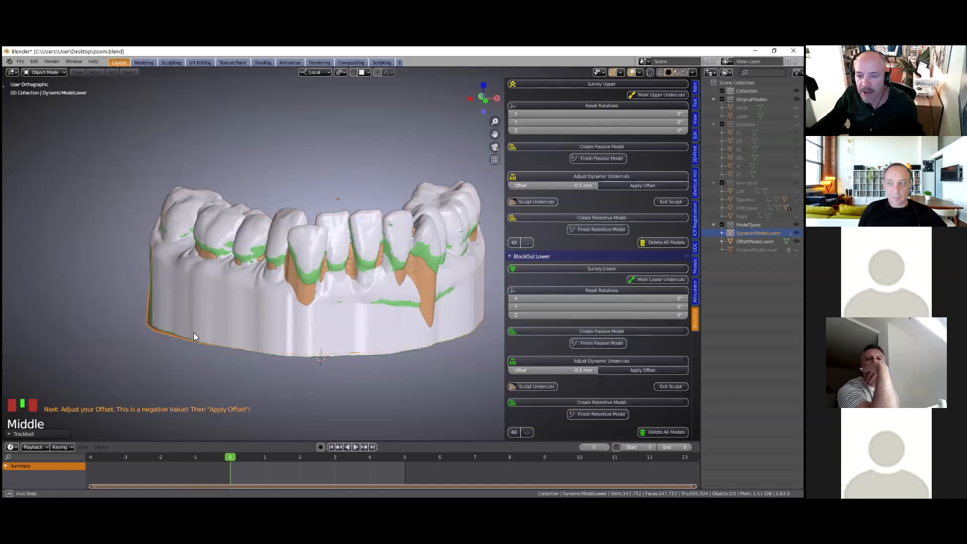
Start sculpting the undercuts on DynamicModelLower and add block-out material below the premolar and around the canine's outer surface
{"action": "scroll", "coordinate": [318, 311], "scroll_direction": "down", "scroll_amount": 3}
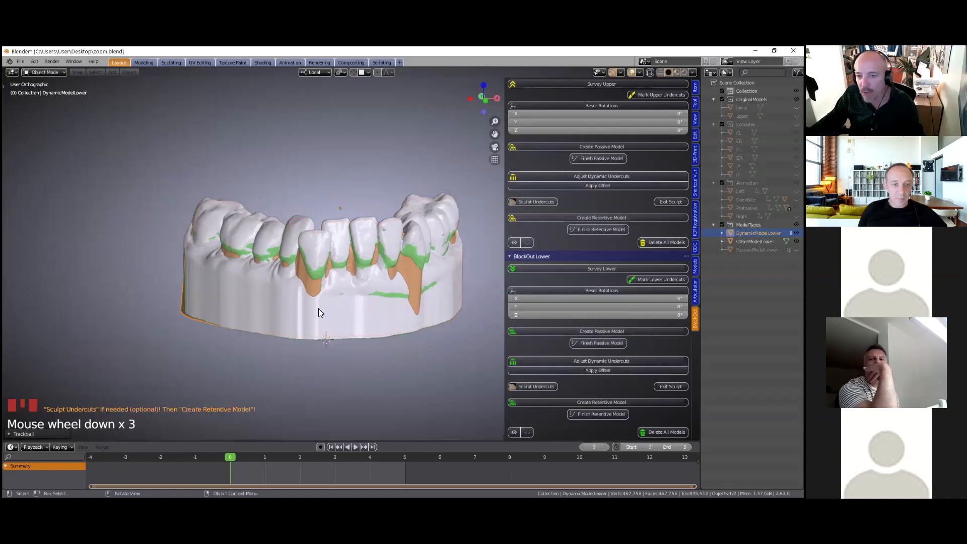
{"action": "middle_click_drag", "start_coordinate": [318, 309], "coordinate": [422, 292]}
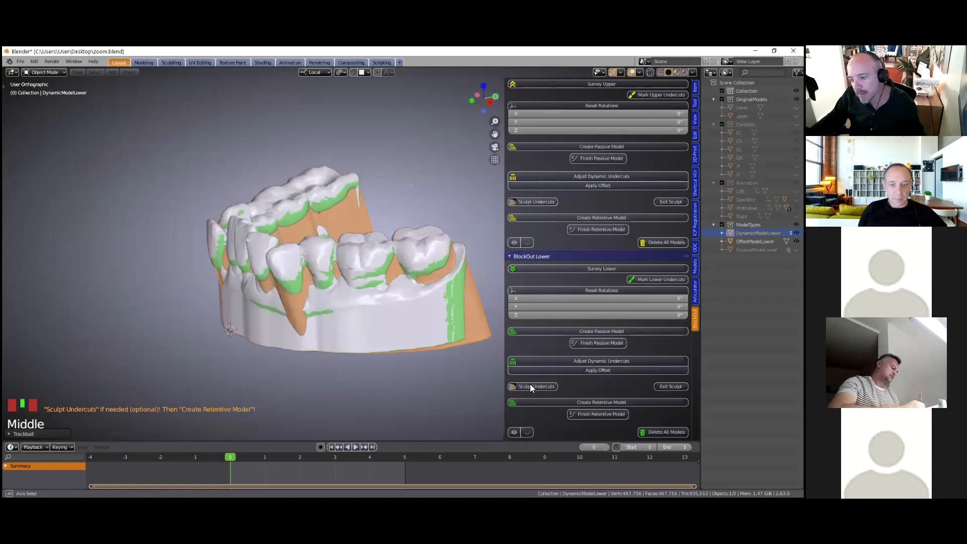
{"action": "scroll", "coordinate": [366, 291], "scroll_direction": "up", "scroll_amount": 2}
{"action": "left_click", "coordinate": [365, 285]}
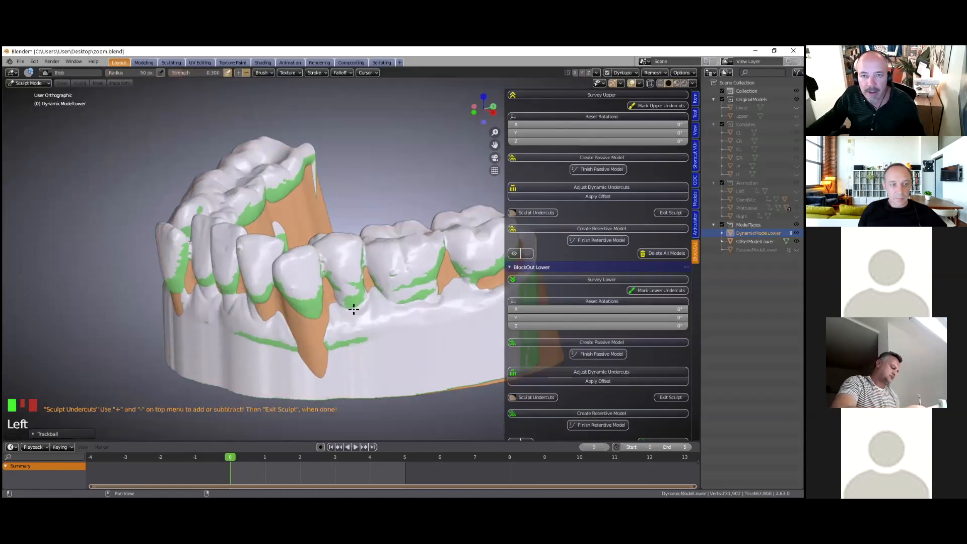
{"action": "scroll", "coordinate": [368, 364], "scroll_direction": "up", "scroll_amount": 2}
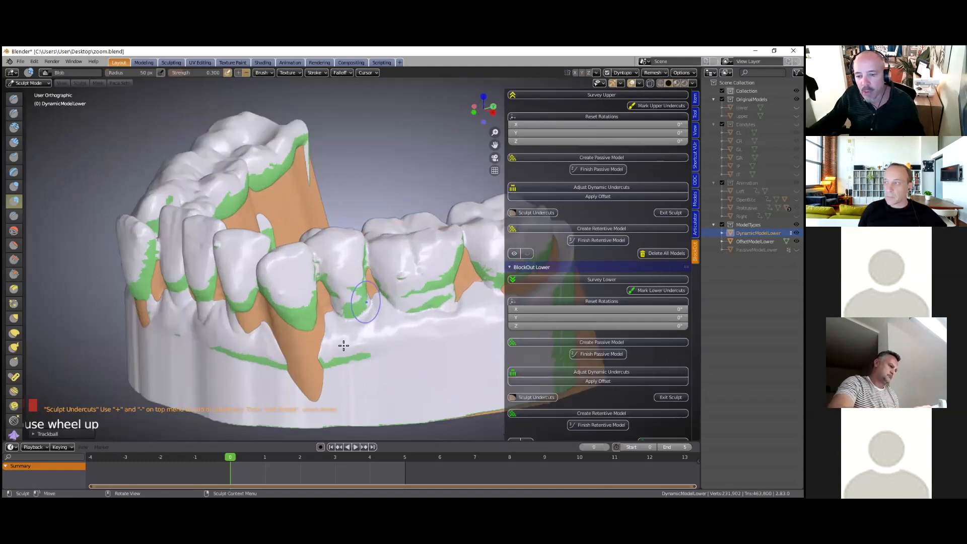
{"action": "scroll", "coordinate": [342, 348], "scroll_direction": "up", "scroll_amount": 2}
{"action": "mouse_move", "coordinate": [373, 352]}
{"action": "left_mouse_down"}
{"action": "mouse_move", "coordinate": [383, 347]}
{"action": "mouse_move", "coordinate": [348, 363]}
{"action": "mouse_move", "coordinate": [327, 355]}
{"action": "left_mouse_up"}
{"action": "left_click_drag", "start_coordinate": [212, 323], "coordinate": [214, 326]}
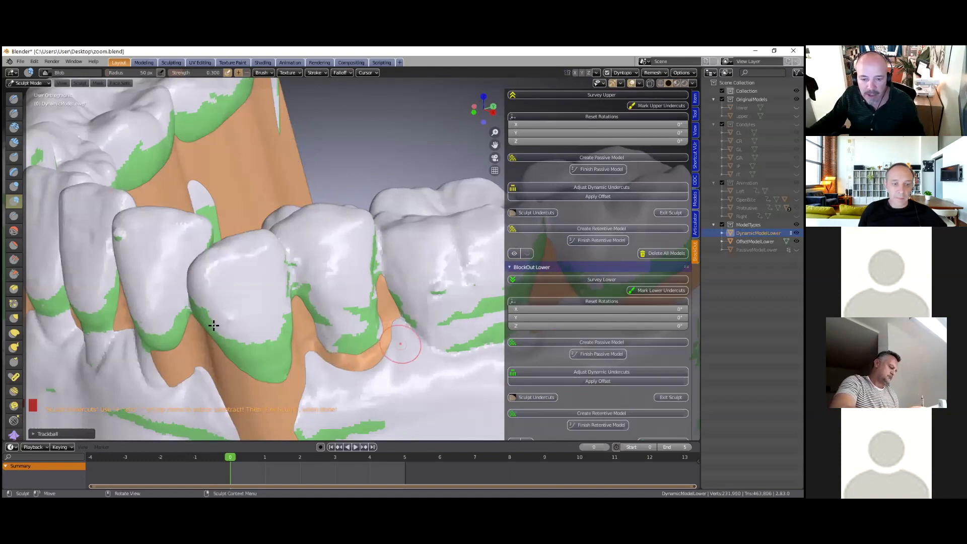
{"action": "mouse_move", "coordinate": [270, 367]}
{"action": "left_mouse_down"}
{"action": "mouse_move", "coordinate": [285, 289]}
{"action": "mouse_move", "coordinate": [248, 292]}
{"action": "mouse_move", "coordinate": [339, 267]}
{"action": "mouse_move", "coordinate": [237, 317]}
{"action": "left_mouse_up"}
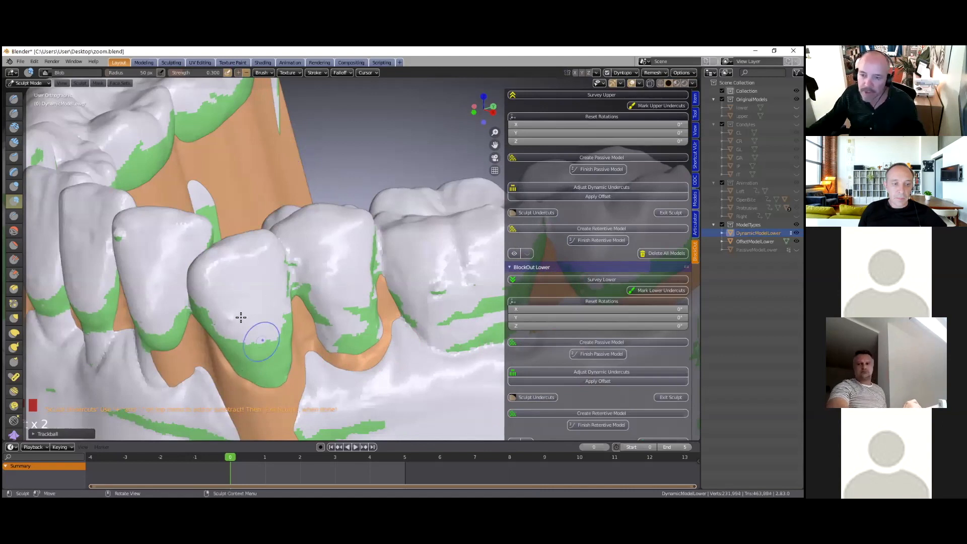
Sculpt block-out material along the tongue side of the lower teeth beside the canine and exit undercut sculpting
{"action": "scroll", "coordinate": [240, 308], "scroll_direction": "down", "scroll_amount": 2}
{"action": "middle_click_drag", "start_coordinate": [239, 317], "coordinate": [296, 89]}
{"action": "middle_click_drag", "start_coordinate": [252, 262], "coordinate": [218, 352]}
{"action": "scroll", "coordinate": [226, 319], "scroll_direction": "up", "scroll_amount": 2}
{"action": "mouse_move", "coordinate": [219, 347]}
{"action": "left_mouse_down"}
{"action": "mouse_move", "coordinate": [266, 316]}
{"action": "mouse_move", "coordinate": [235, 320]}
{"action": "mouse_move", "coordinate": [314, 332]}
{"action": "left_mouse_up"}
{"action": "scroll", "coordinate": [237, 320], "scroll_direction": "down", "scroll_amount": 2}
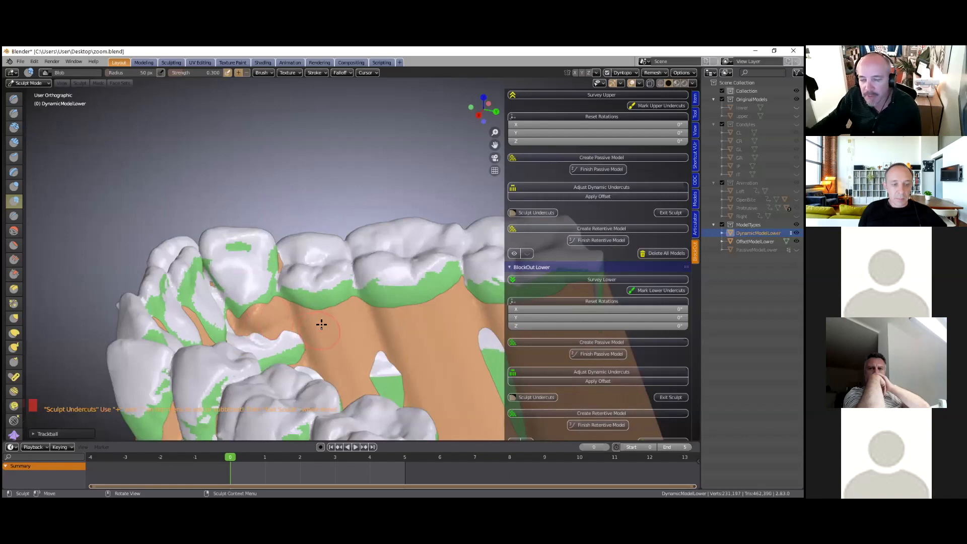
{"action": "scroll", "coordinate": [523, 393], "scroll_direction": "down", "scroll_amount": 2}
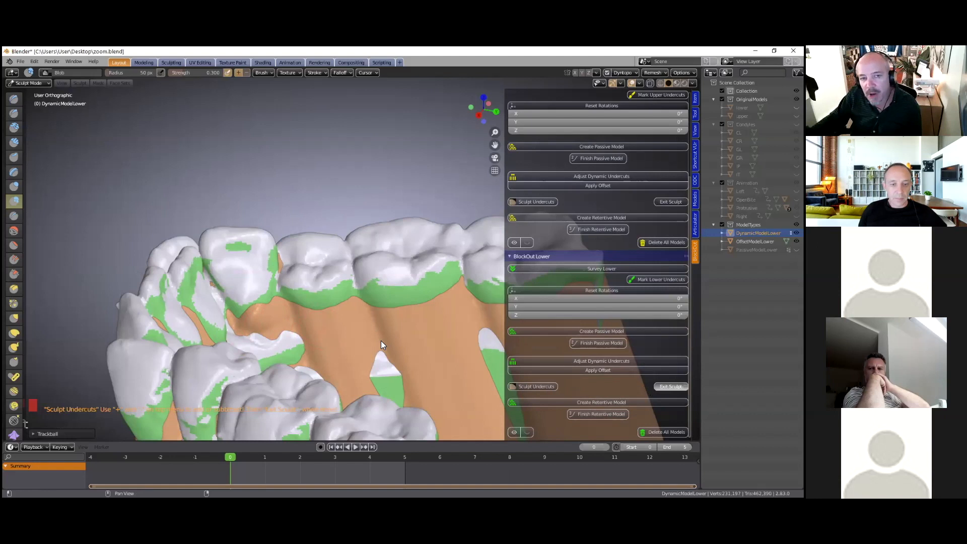
{"action": "left_click", "coordinate": [670, 386]}
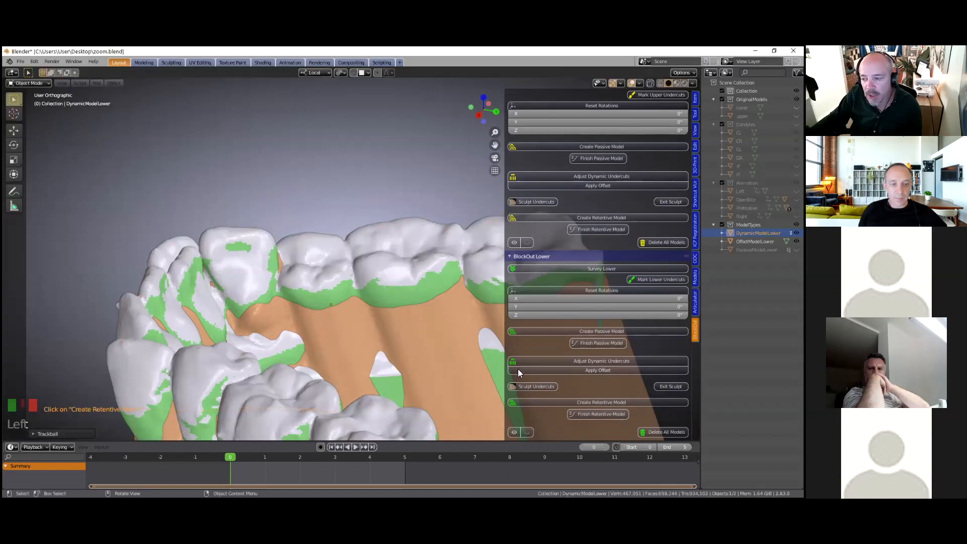
Create the lower retentive model and finish it with a 0.2 mm voxel size
{"action": "scroll", "coordinate": [634, 408], "scroll_direction": "down", "scroll_amount": 2}
{"action": "left_click", "coordinate": [642, 403]}
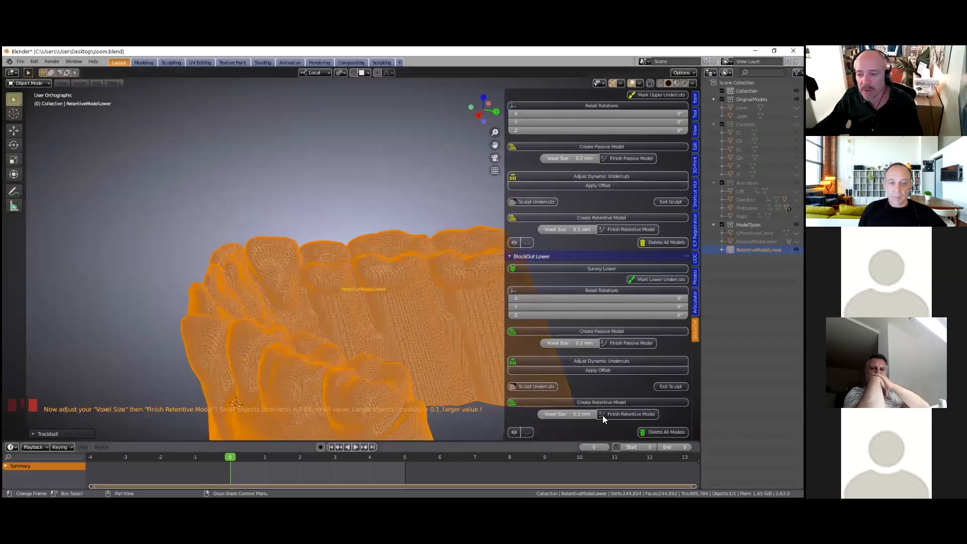
{"action": "left_click", "coordinate": [603, 414]}
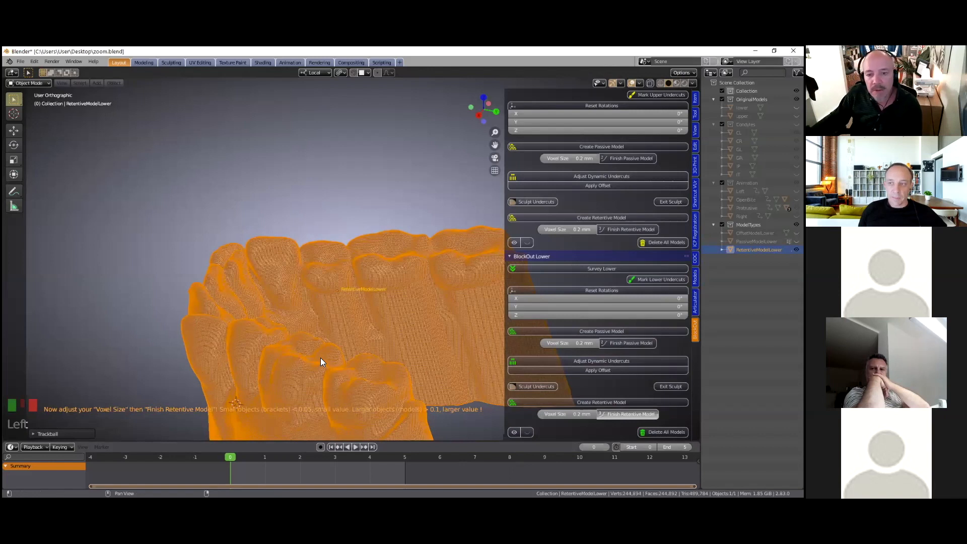
{"action": "scroll", "coordinate": [320, 357], "scroll_direction": "down", "scroll_amount": 1}
{"action": "scroll", "coordinate": [321, 358], "scroll_direction": "down", "scroll_amount": 2}
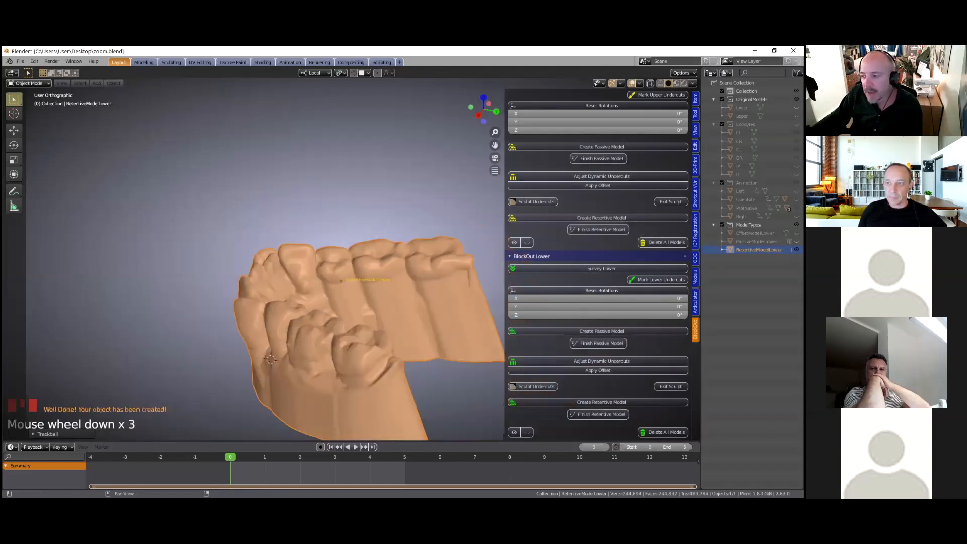
Delete PassiveModelLower and OffsetModelLower from the ModelTypes collection, widening the outliner for this and narrowing it again
{"action": "left_click_drag", "start_coordinate": [701, 221], "coordinate": [458, 302]}
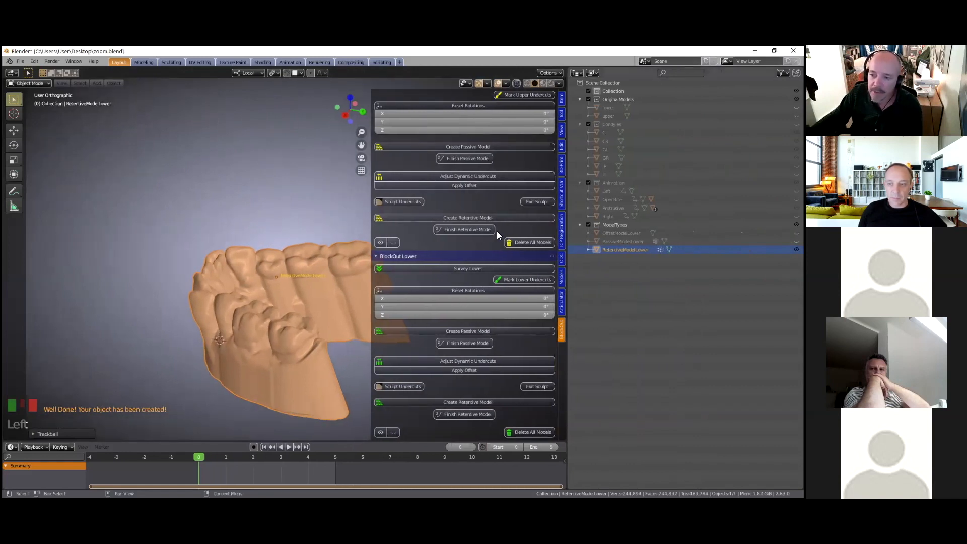
{"action": "left_click_drag", "start_coordinate": [507, 261], "coordinate": [508, 263]}
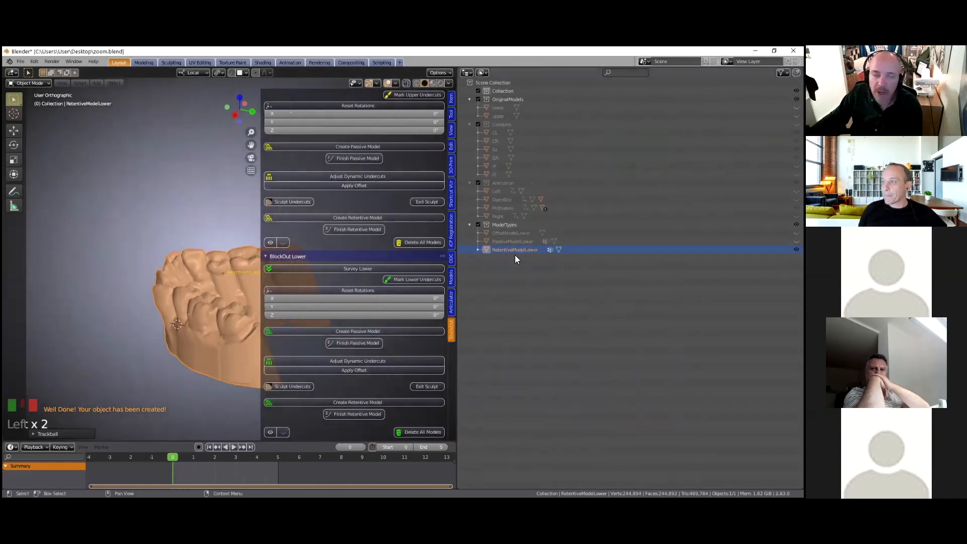
{"action": "left_click", "coordinate": [515, 242]}
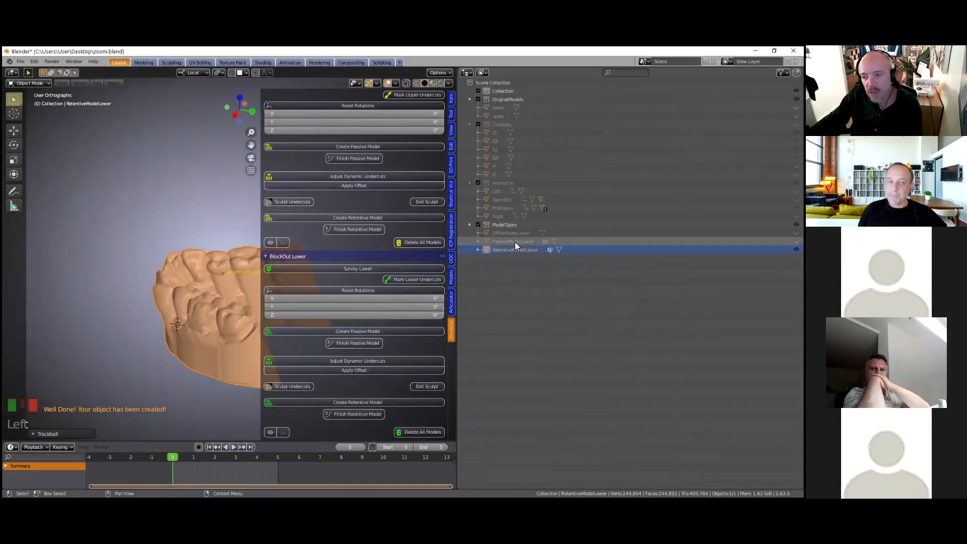
{"action": "right_click", "coordinate": [515, 242]}
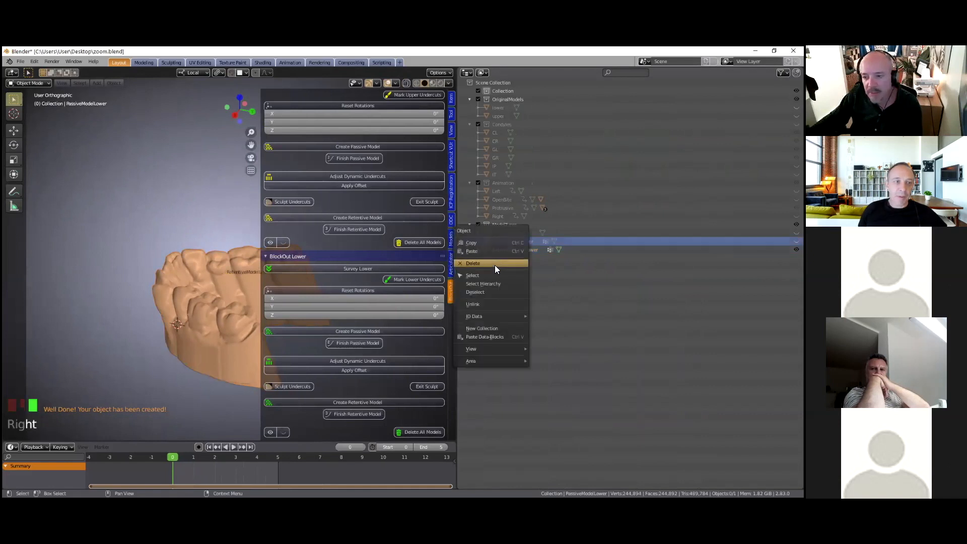
{"action": "left_click", "coordinate": [495, 263]}
{"action": "right_click", "coordinate": [512, 233]}
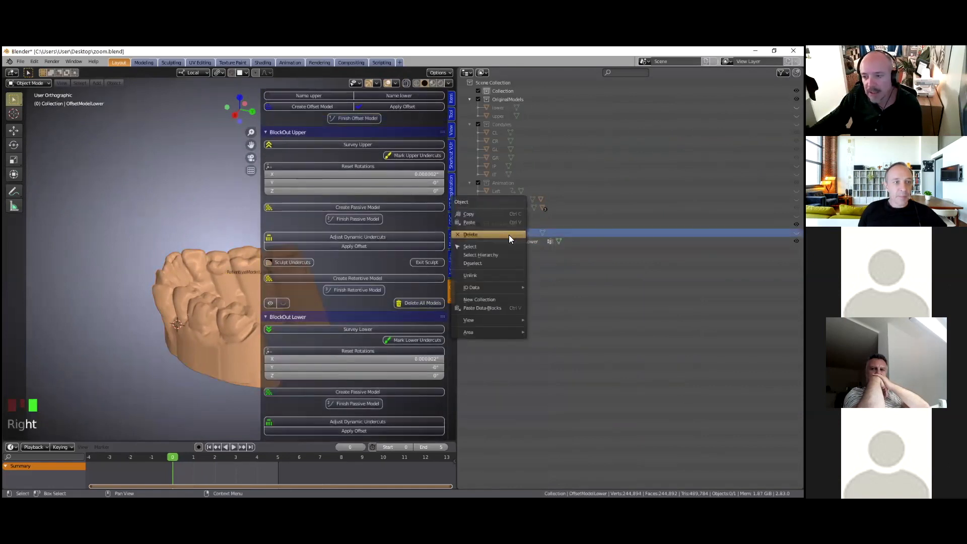
{"action": "left_click", "coordinate": [508, 234]}
{"action": "left_click_drag", "start_coordinate": [457, 255], "coordinate": [737, 254]}
{"action": "left_click_drag", "start_coordinate": [333, 315], "coordinate": [335, 319]}
View the retentive lower model from the front and unhide the original upper and lower models
{"action": "scroll", "coordinate": [334, 319], "scroll_direction": "down", "scroll_amount": 2}
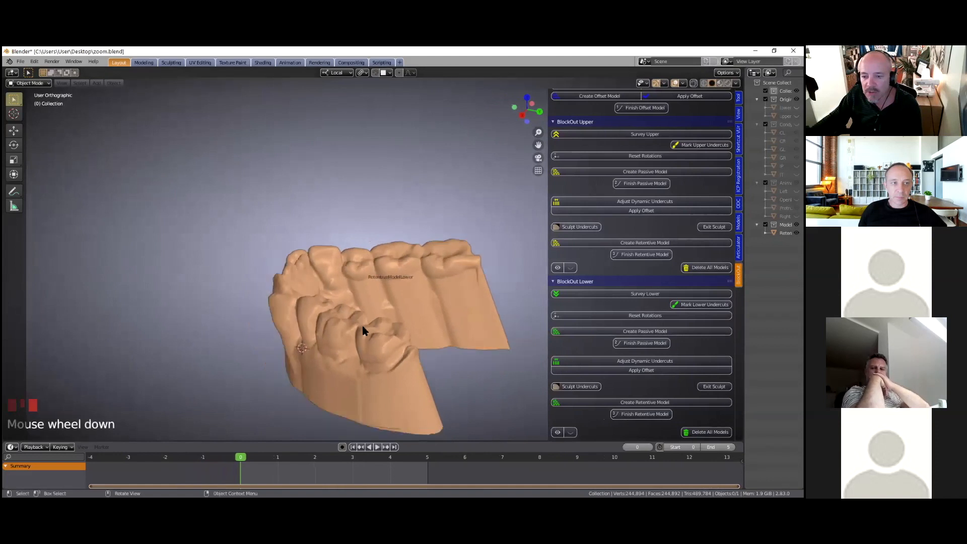
{"action": "middle_click_drag", "start_coordinate": [449, 319], "coordinate": [450, 282]}
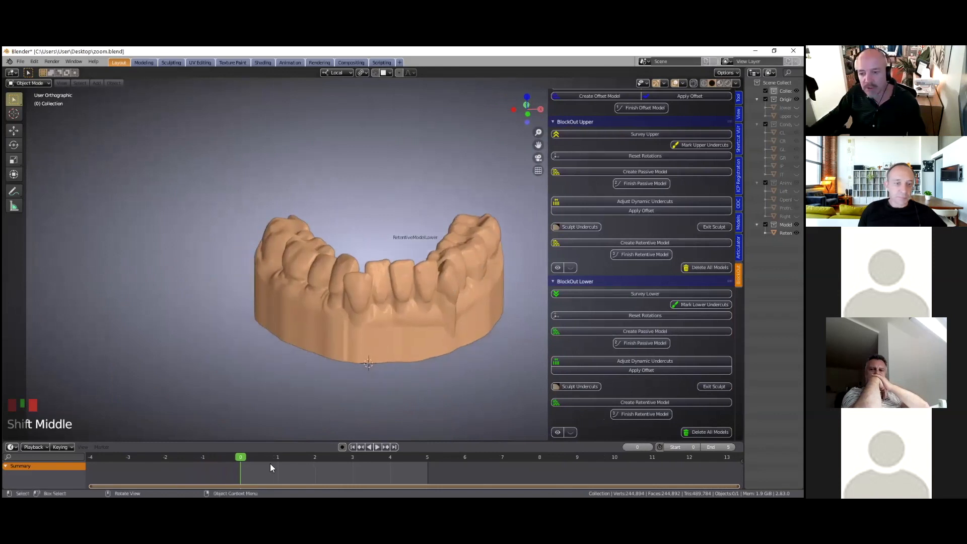
{"action": "scroll", "coordinate": [243, 457], "scroll_direction": "up", "scroll_amount": 2}
{"action": "scroll", "coordinate": [267, 453], "scroll_direction": "down", "scroll_amount": 2}
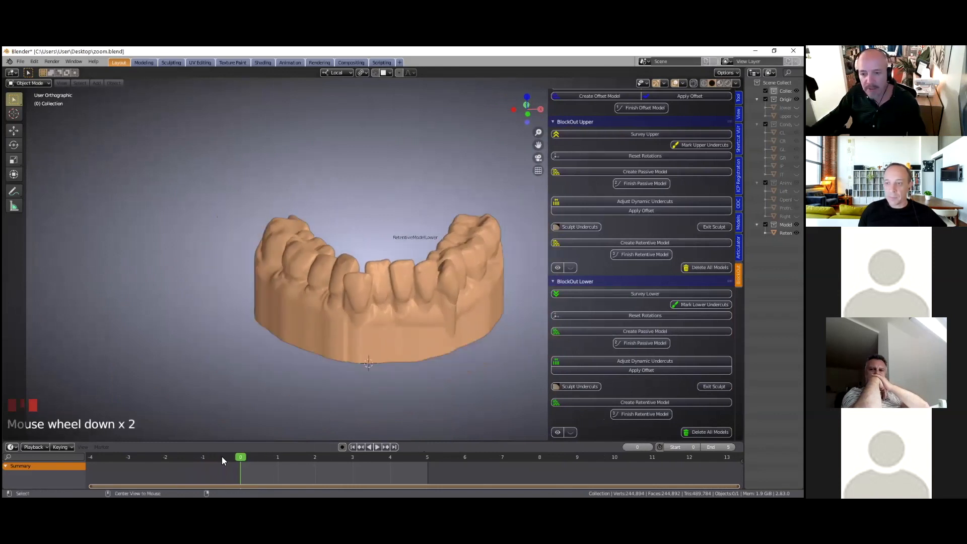
{"action": "key", "text": "alt+h"}
{"action": "scroll", "coordinate": [337, 368], "scroll_direction": "down", "scroll_amount": 1}
{"action": "scroll", "coordinate": [337, 371], "scroll_direction": "down", "scroll_amount": 1}
{"action": "scroll", "coordinate": [336, 372], "scroll_direction": "up", "scroll_amount": 4}
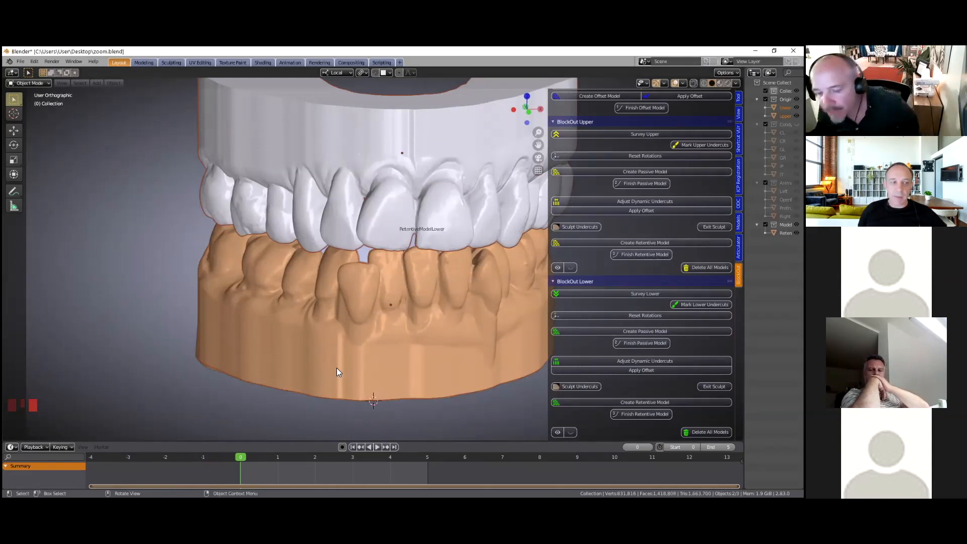
Play the jaw animation to check the lower model's movement and cancel playback back to frame 0
{"action": "key", "text": "space"}
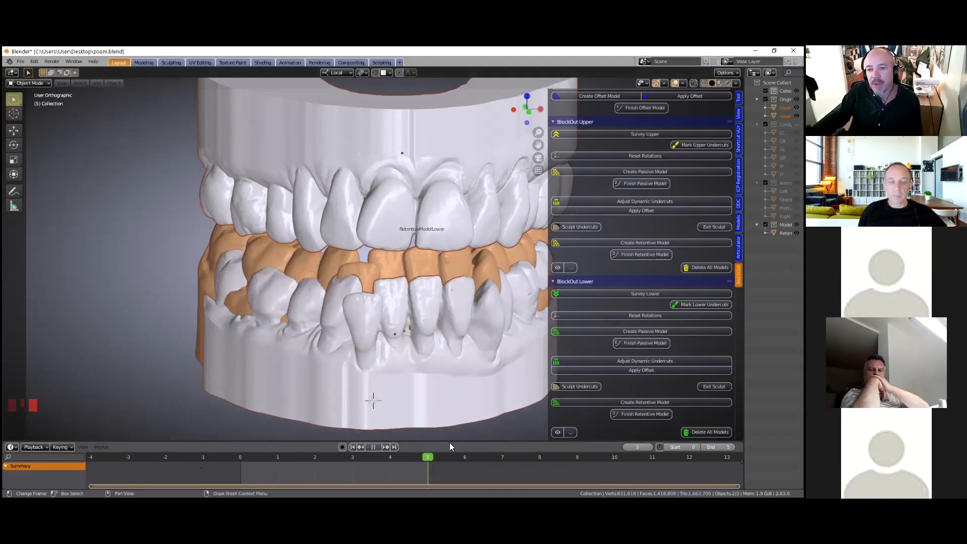
{"action": "key", "text": "Escape"}
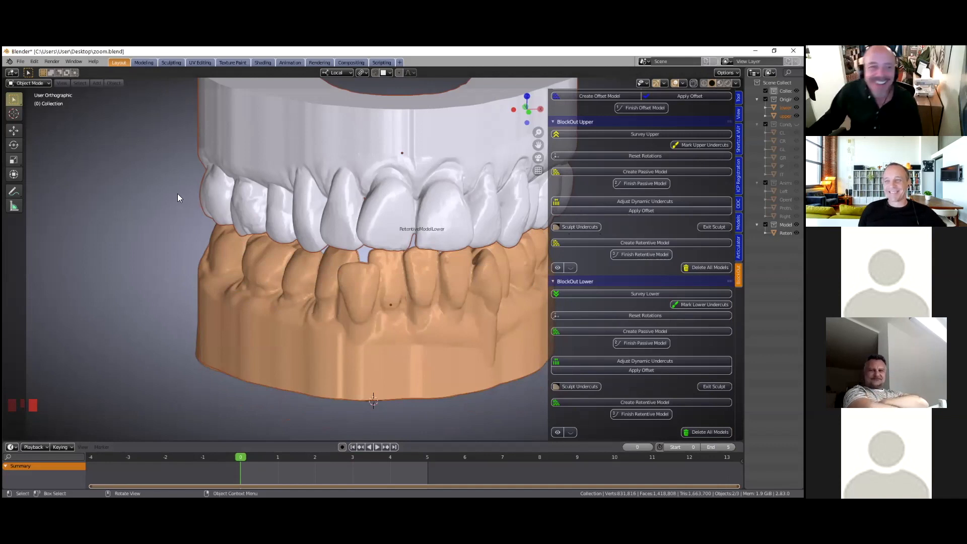
Clear the object selection and open the Preferences
{"action": "left_click", "coordinate": [166, 146]}
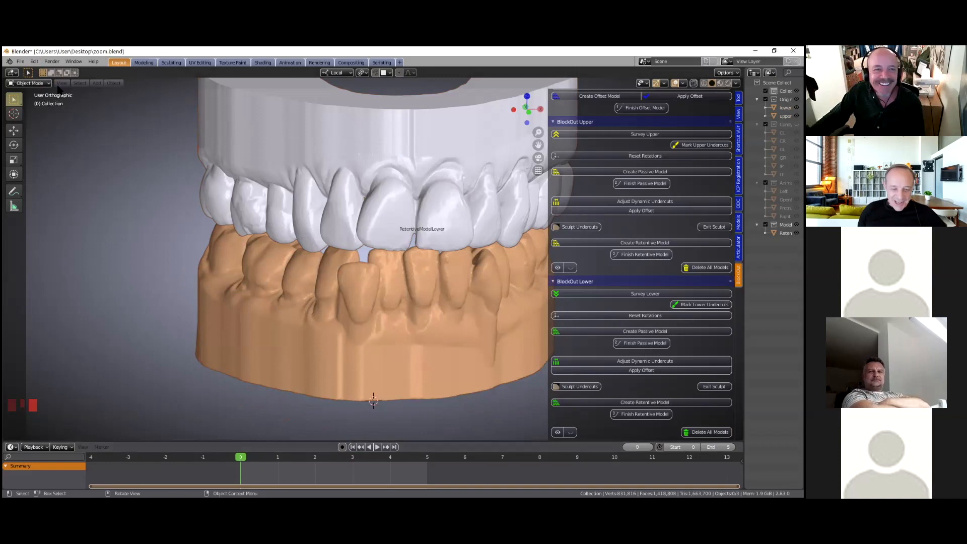
{"action": "left_click", "coordinate": [35, 65]}
{"action": "mouse_move", "coordinate": [22, 59]}
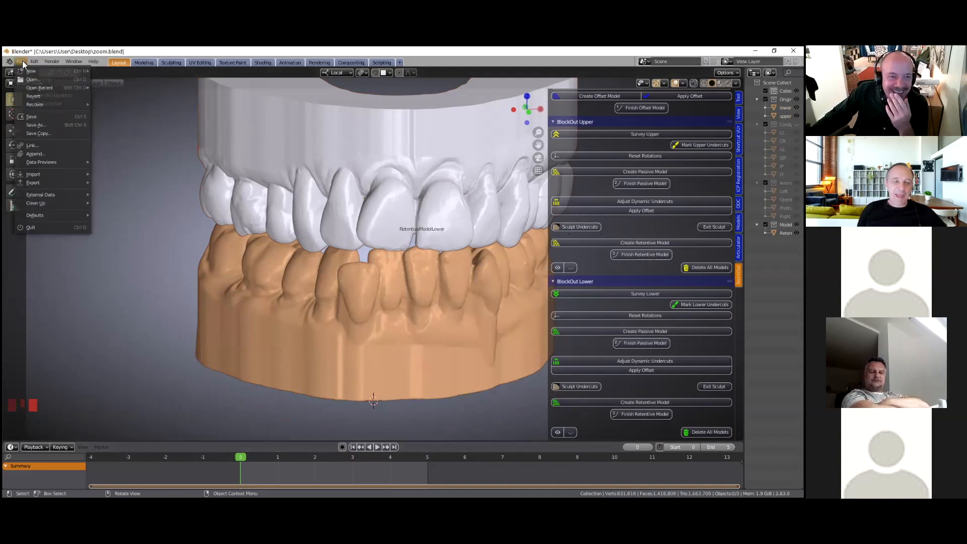
{"action": "left_click", "coordinate": [34, 61]}
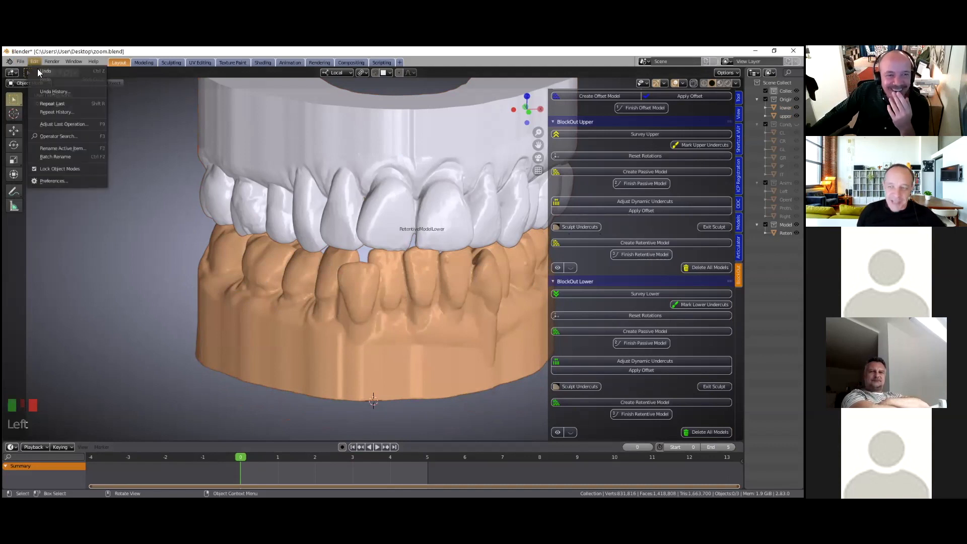
{"action": "left_click", "coordinate": [63, 181]}
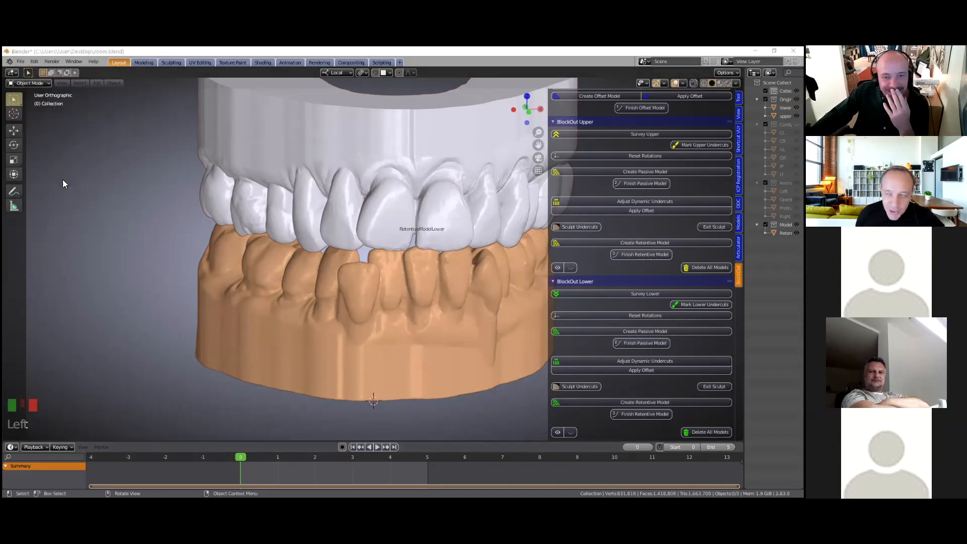
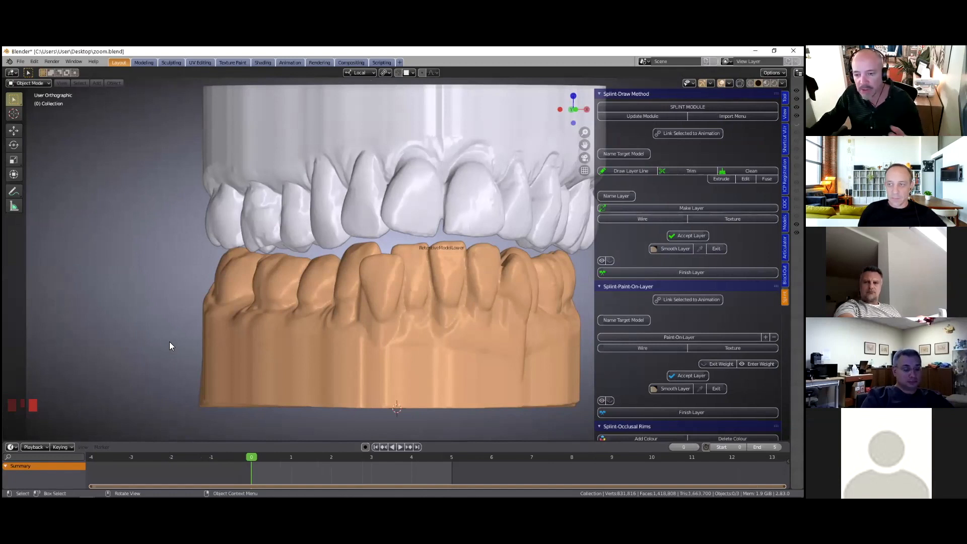
Select the retentive lower model and name it as the target model for the splint
{"action": "middle_click_drag", "start_coordinate": [373, 290], "coordinate": [349, 303]}
{"action": "left_click", "coordinate": [333, 312]}
{"action": "middle_click_drag", "start_coordinate": [274, 261], "coordinate": [338, 271], "text": "shift"}
{"action": "middle_click_drag", "start_coordinate": [391, 302], "coordinate": [350, 309]}
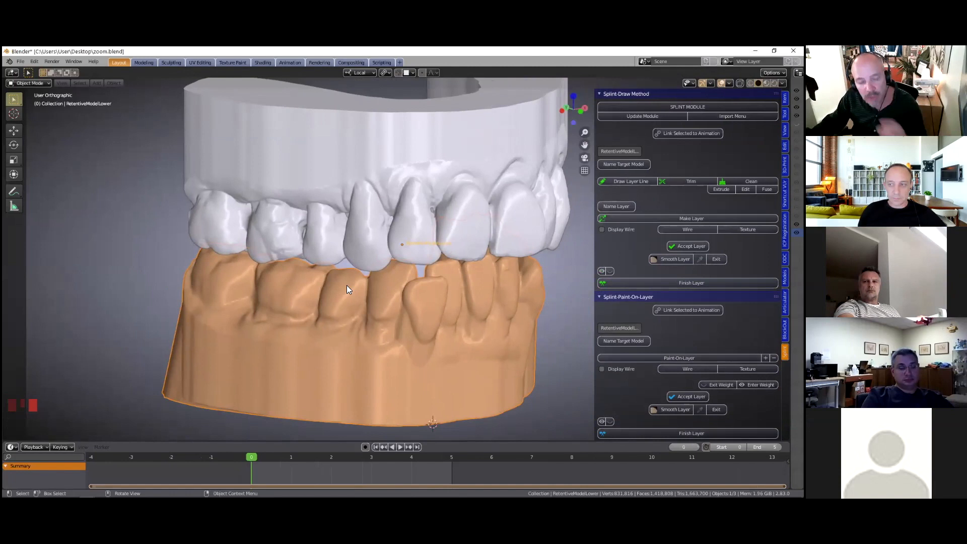
{"action": "middle_click_drag", "start_coordinate": [251, 394], "coordinate": [255, 270]}
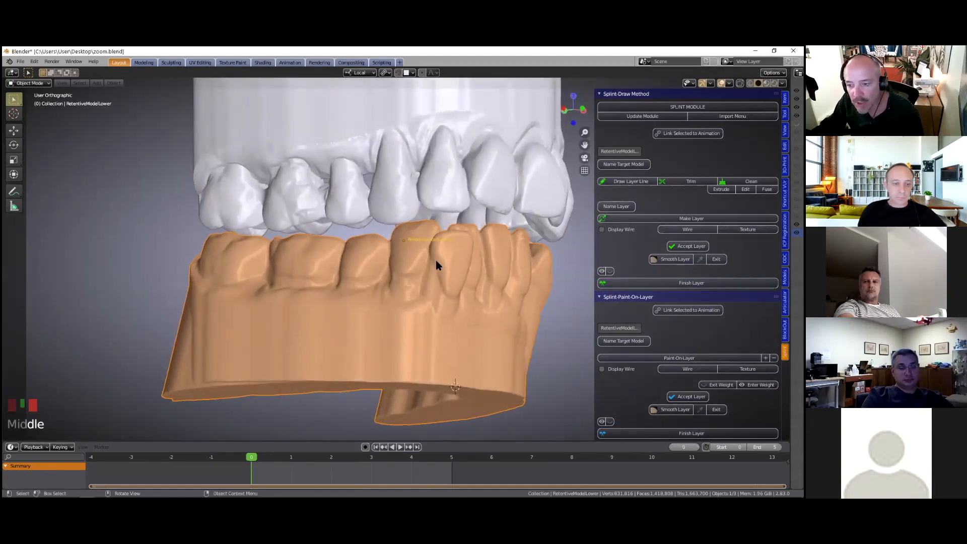
{"action": "scroll", "coordinate": [293, 304], "scroll_direction": "down", "scroll_amount": 2}
{"action": "middle_click_drag", "start_coordinate": [261, 316], "coordinate": [262, 322]}
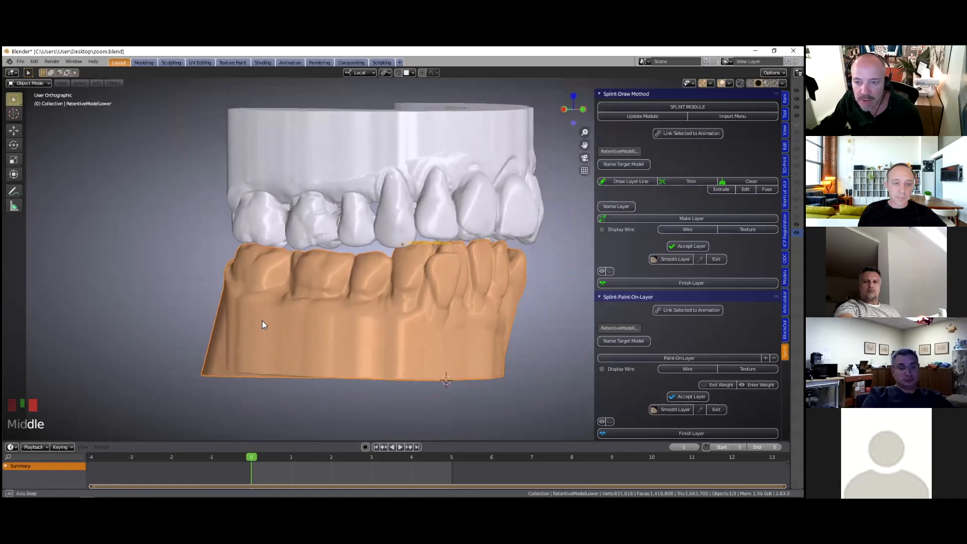
{"action": "left_click", "coordinate": [629, 164]}
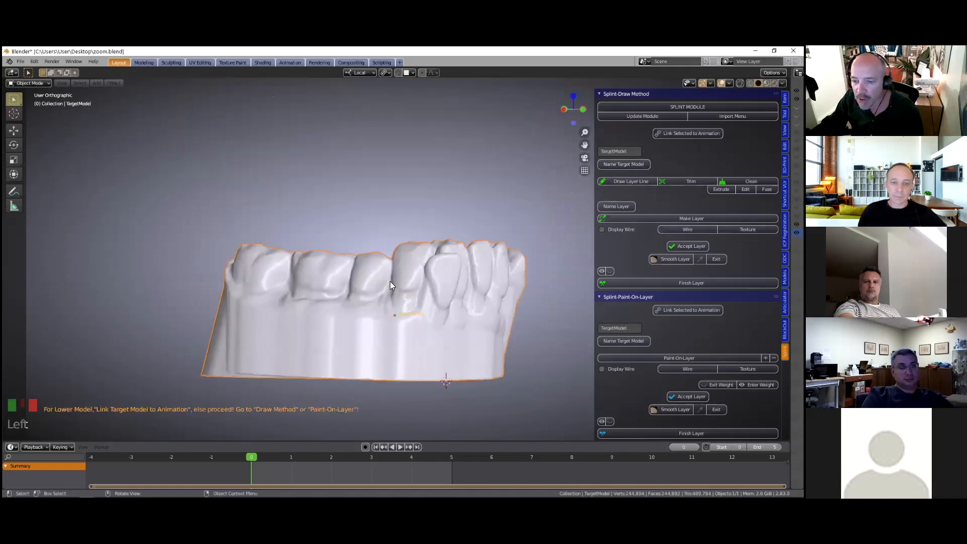
Place the 3D cursor on the outer gum surface below the rear molar of the target model
{"action": "scroll", "coordinate": [391, 282], "scroll_direction": "down", "scroll_amount": 2}
{"action": "middle_click_drag", "start_coordinate": [380, 286], "coordinate": [391, 313]}
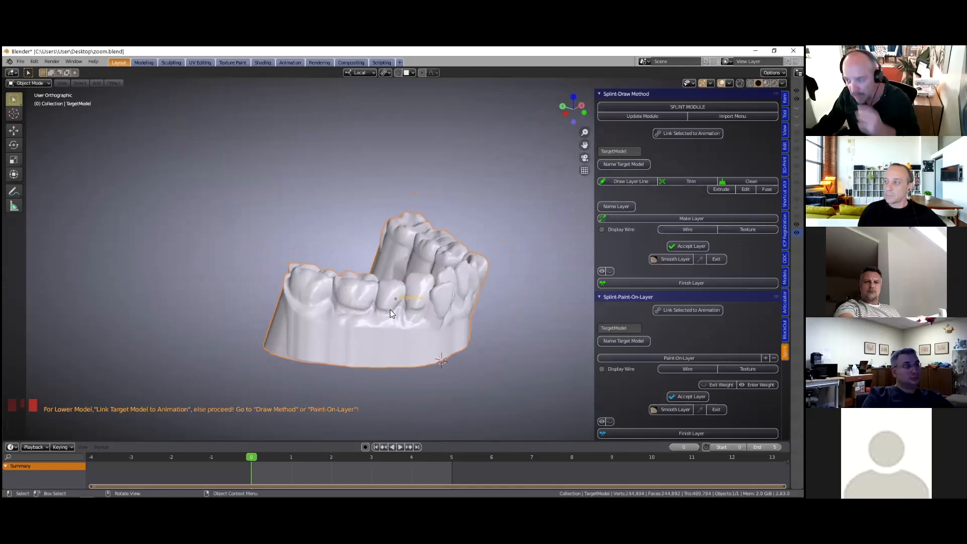
{"action": "scroll", "coordinate": [301, 329], "scroll_direction": "up", "scroll_amount": 2}
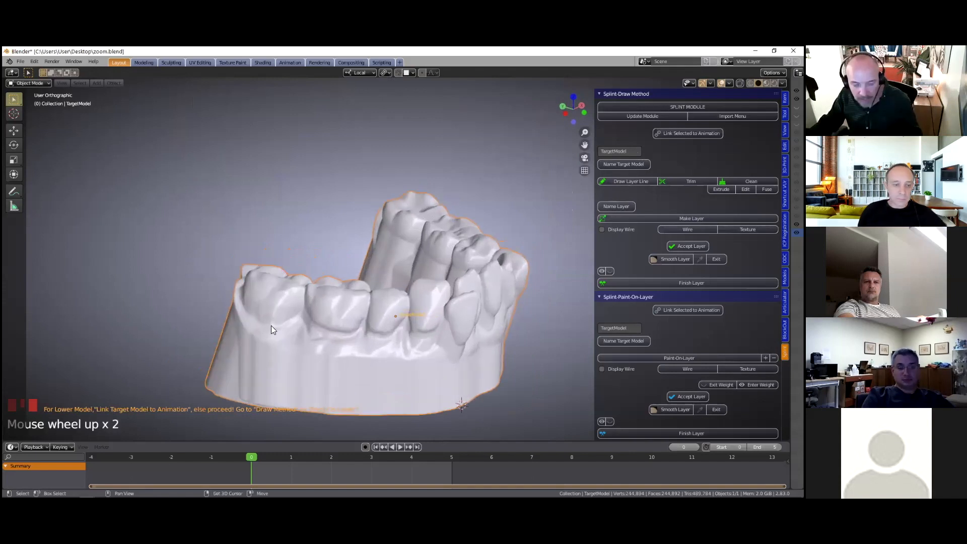
{"action": "right_click", "coordinate": [258, 332], "text": "shift"}
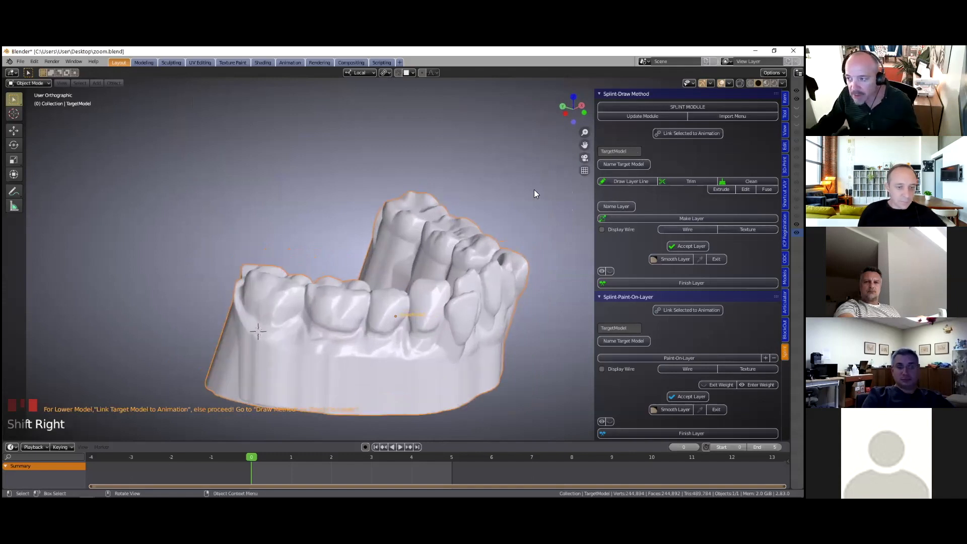
Start a draw layer line at the 3D cursor and play the jaw animation to check the line's movement
{"action": "left_click", "coordinate": [626, 184]}
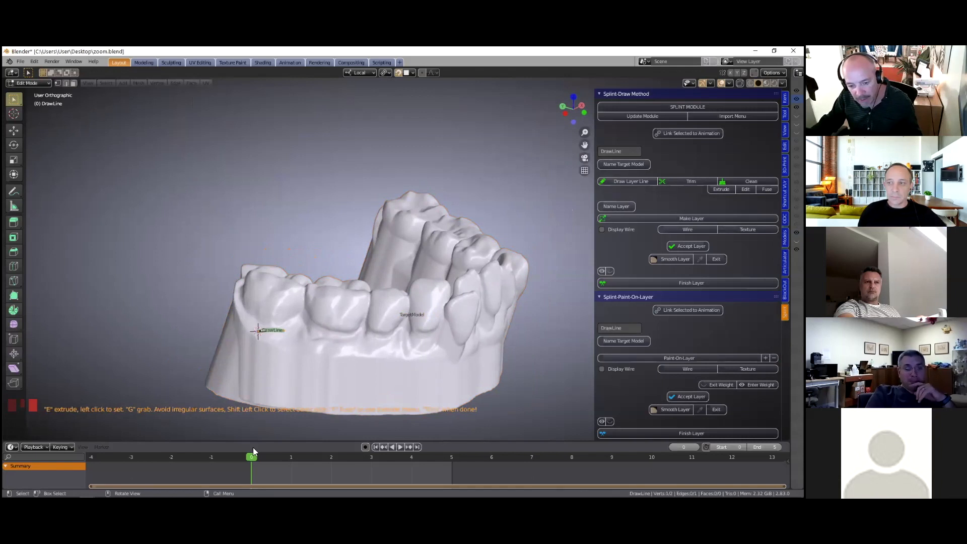
{"action": "left_click", "coordinate": [401, 447]}
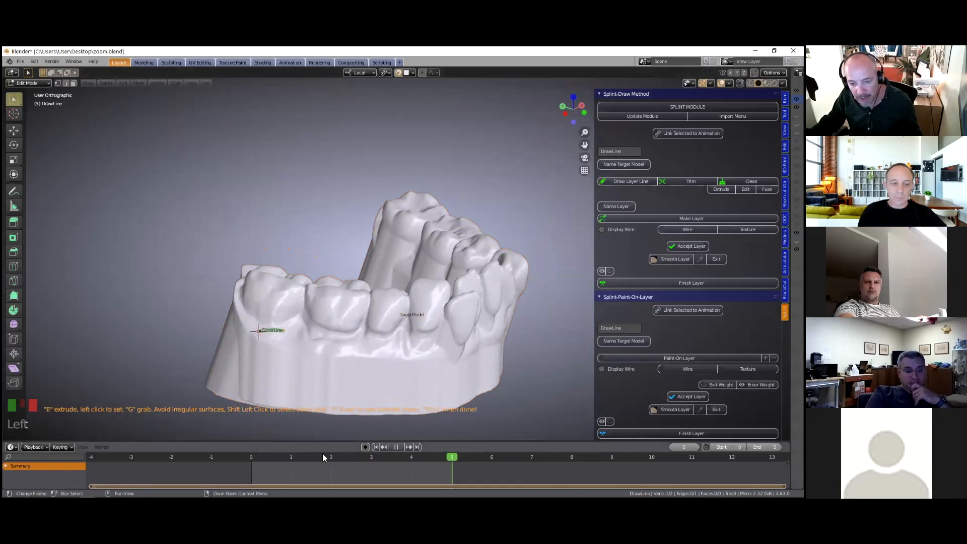
{"action": "left_click", "coordinate": [286, 332]}
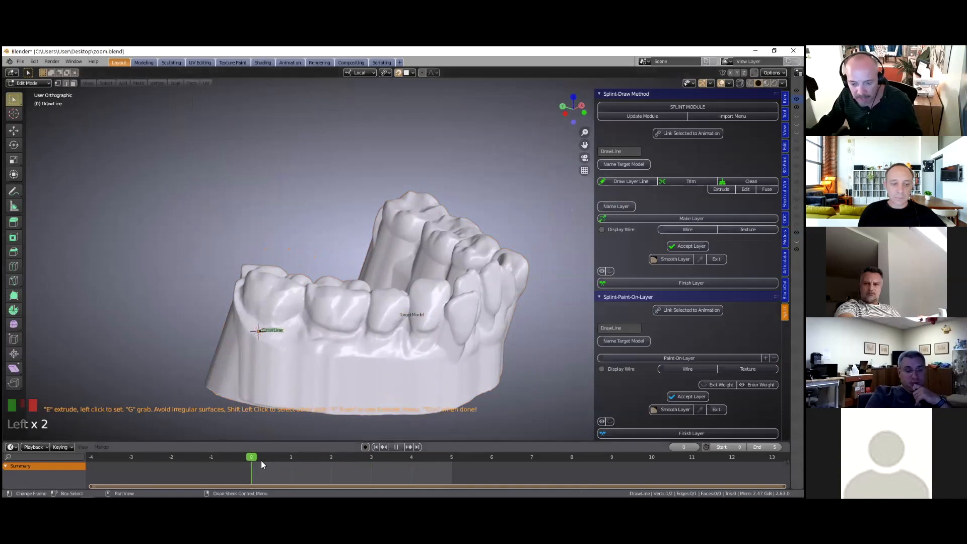
{"action": "scroll", "coordinate": [333, 390], "scroll_direction": "down", "scroll_amount": 1}
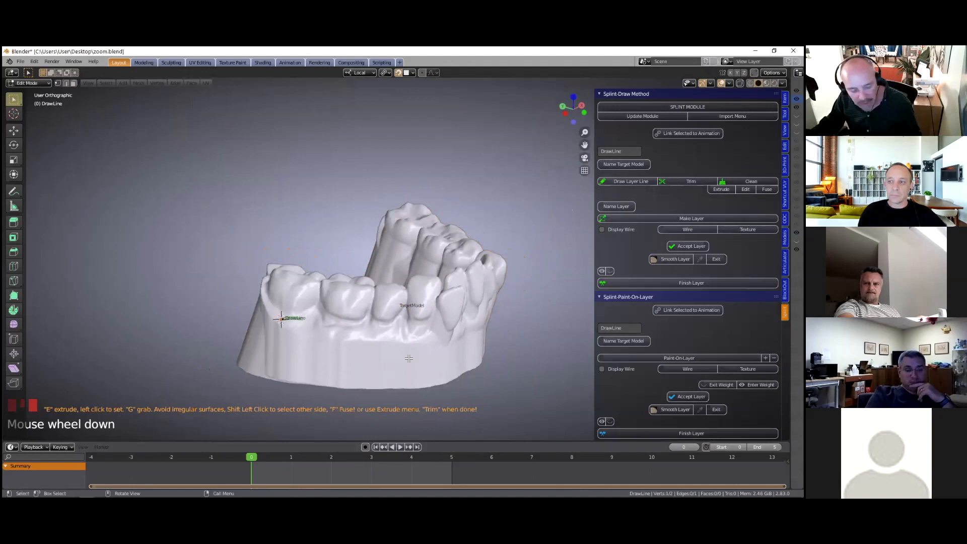
Leave line editing, select the target model, link it to the animation, and play the jaw animation to check it
{"action": "key", "text": "Tab"}
{"action": "scroll", "coordinate": [363, 311], "scroll_direction": "up", "scroll_amount": 2}
{"action": "left_click", "coordinate": [281, 309]}
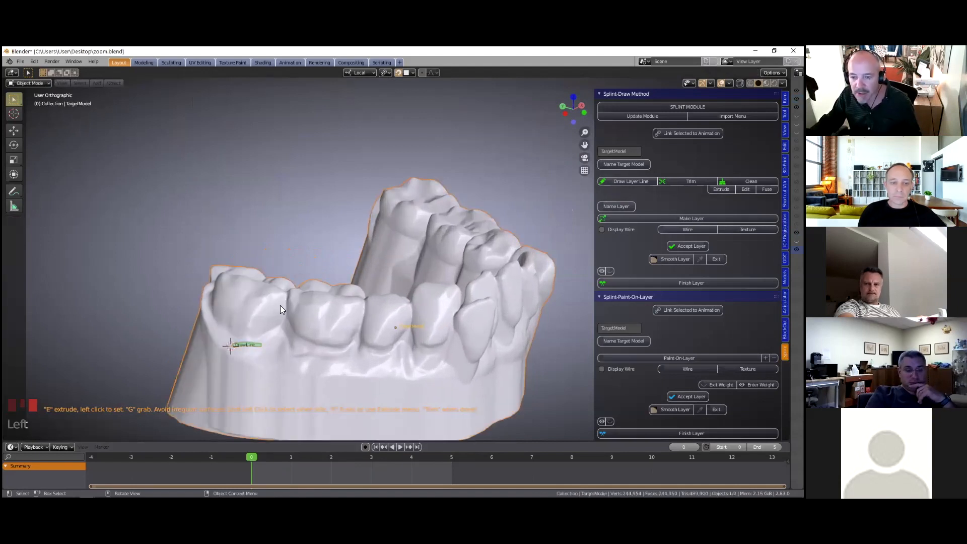
{"action": "scroll", "coordinate": [327, 312], "scroll_direction": "down", "scroll_amount": 1}
{"action": "left_click", "coordinate": [688, 133]}
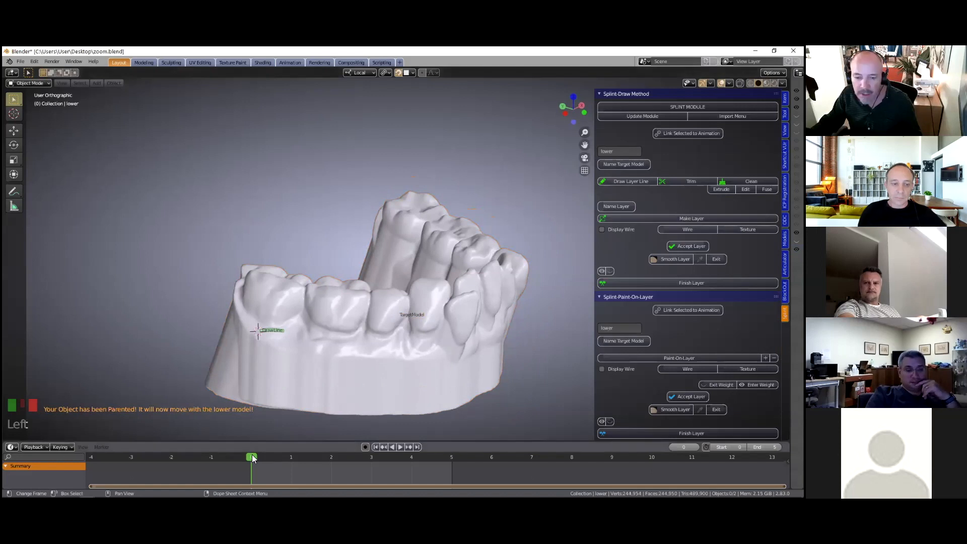
{"action": "left_click", "coordinate": [400, 447]}
Edit the draw line, move its free end point along the outer gum below the rear molar, and recheck the animation
{"action": "left_click", "coordinate": [281, 327]}
{"action": "key", "text": "Tab"}
{"action": "left_click", "coordinate": [284, 330]}
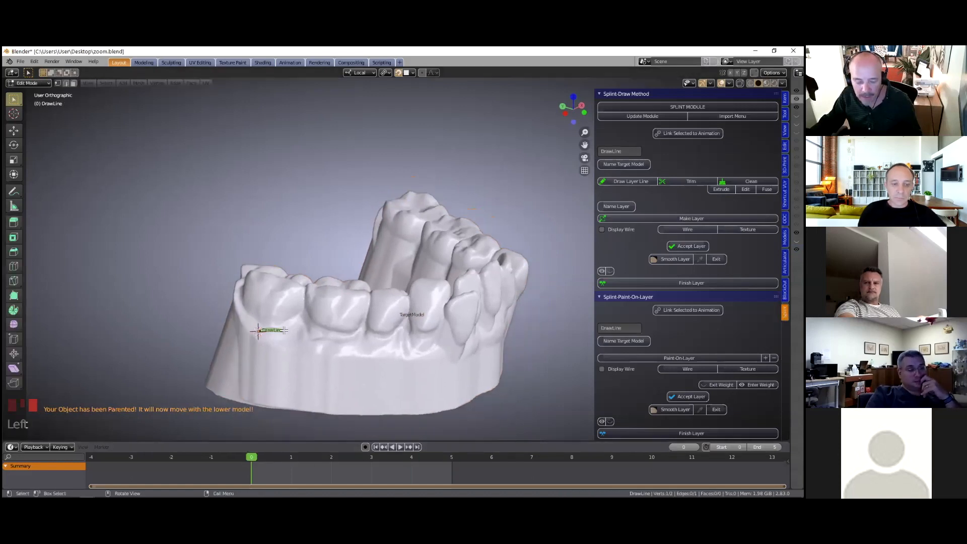
{"action": "key", "text": "g"}
{"action": "left_click", "coordinate": [287, 334]}
{"action": "left_click", "coordinate": [400, 446]}
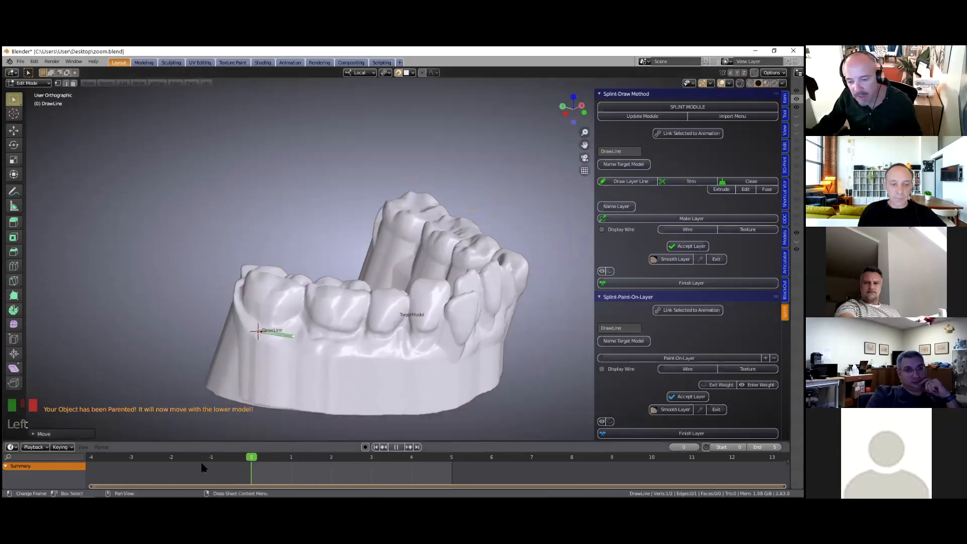
{"action": "key", "text": "space"}
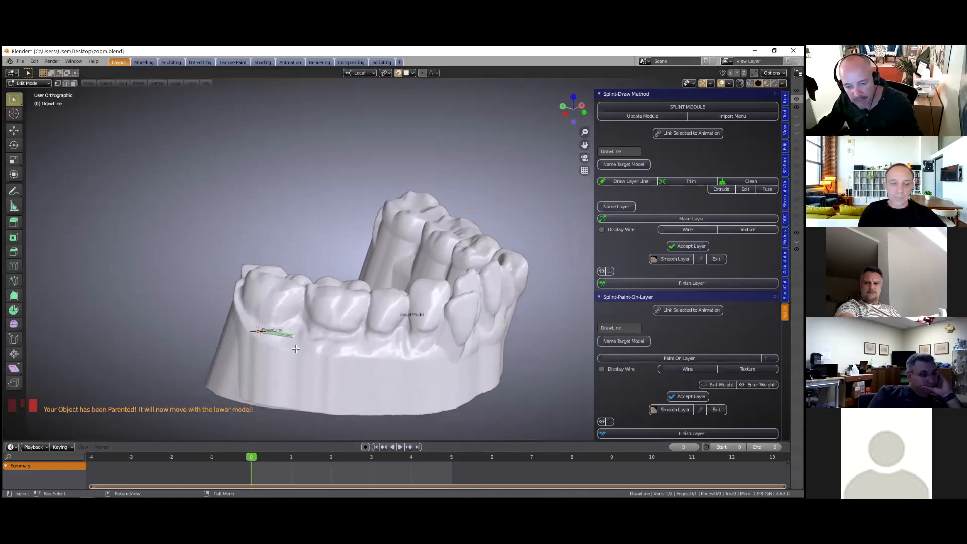
Extrude the line point by point along the outer gum margin below the molars and premolars up to the canine
{"action": "key", "text": "e"}
{"action": "left_click", "coordinate": [333, 345]}
{"action": "key", "text": "e"}
{"action": "left_click", "coordinate": [368, 347]}
{"action": "key", "text": "e"}
{"action": "left_click", "coordinate": [395, 349]}
{"action": "key", "text": "e"}
{"action": "left_click", "coordinate": [419, 349]}
{"action": "key", "text": "e"}
{"action": "left_click", "coordinate": [438, 349]}
{"action": "middle_click_drag", "start_coordinate": [447, 351], "coordinate": [325, 330], "text": "shift"}
{"action": "key", "text": "e"}
{"action": "left_click", "coordinate": [314, 343]}
{"action": "scroll", "coordinate": [315, 339], "scroll_direction": "up", "scroll_amount": 2}
{"action": "scroll", "coordinate": [315, 340], "scroll_direction": "up", "scroll_amount": 2}
{"action": "scroll", "coordinate": [302, 355], "scroll_direction": "down", "scroll_amount": 2}
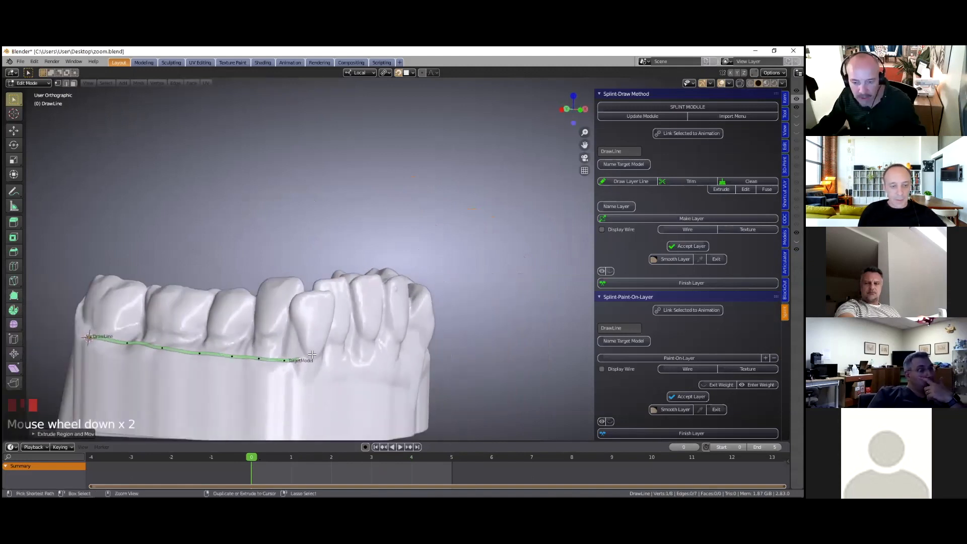
Undo the last point at the canine and extrude the line upward onto the canine's front surface
{"action": "key", "text": "ctrl+z"}
{"action": "key", "text": "ctrl+z"}
{"action": "key", "text": "e"}
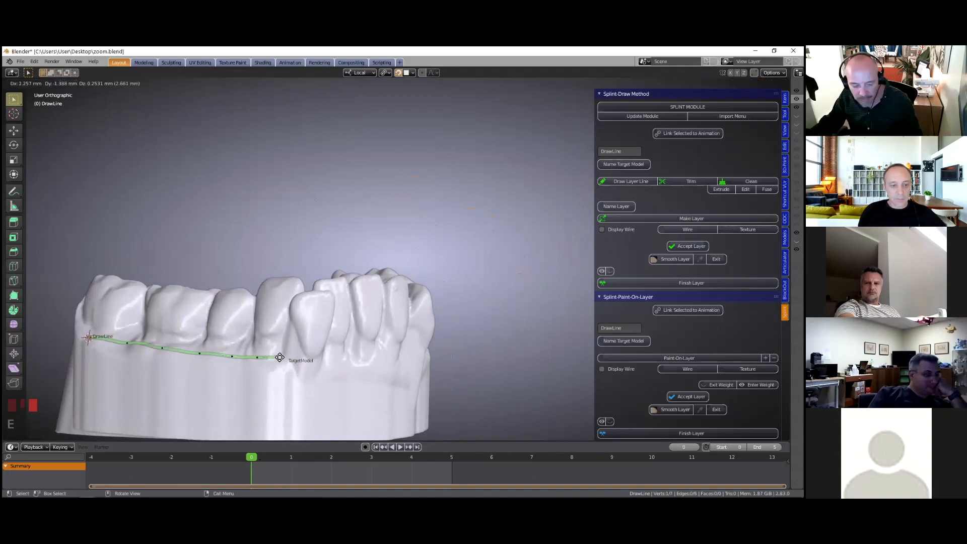
{"action": "left_click", "coordinate": [288, 350]}
{"action": "key", "text": "e"}
{"action": "left_click", "coordinate": [301, 334]}
{"action": "key", "text": "e"}
{"action": "left_click", "coordinate": [321, 313]}
Extrude the line across the canine and the first incisors at mid-crown height
{"action": "middle_click_drag", "start_coordinate": [403, 315], "coordinate": [326, 318]}
{"action": "key", "text": "e"}
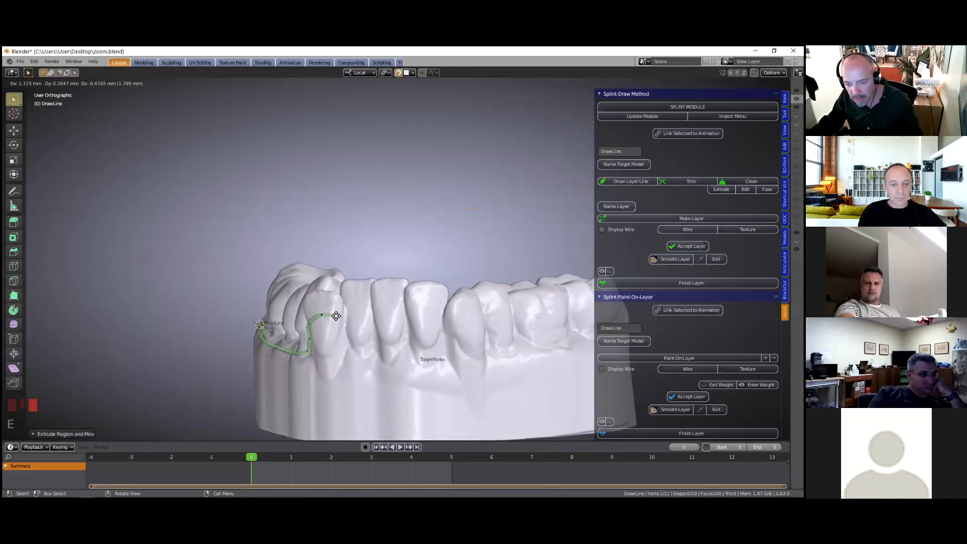
{"action": "left_click", "coordinate": [337, 316]}
{"action": "key", "text": "e"}
{"action": "left_click", "coordinate": [348, 316]}
{"action": "key", "text": "e"}
{"action": "left_click", "coordinate": [358, 316]}
{"action": "key", "text": "e"}
{"action": "left_click", "coordinate": [371, 316]}
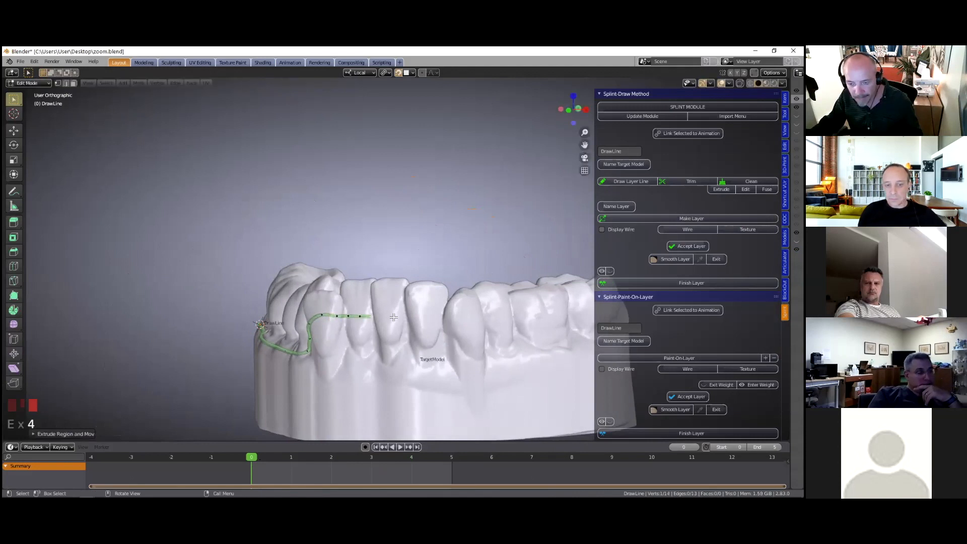
Continue extruding the line across the remaining incisors at mid-crown height to the opposite canine
{"action": "middle_click_drag", "start_coordinate": [370, 316], "coordinate": [383, 318]}
{"action": "key", "text": "e"}
{"action": "left_click", "coordinate": [399, 316]}
{"action": "key", "text": "e"}
{"action": "left_click", "coordinate": [411, 315]}
{"action": "key", "text": "e"}
{"action": "left_click", "coordinate": [421, 315]}
{"action": "key", "text": "e"}
{"action": "left_click", "coordinate": [433, 314]}
{"action": "key", "text": "e"}
{"action": "left_click", "coordinate": [446, 315]}
{"action": "key", "text": "e"}
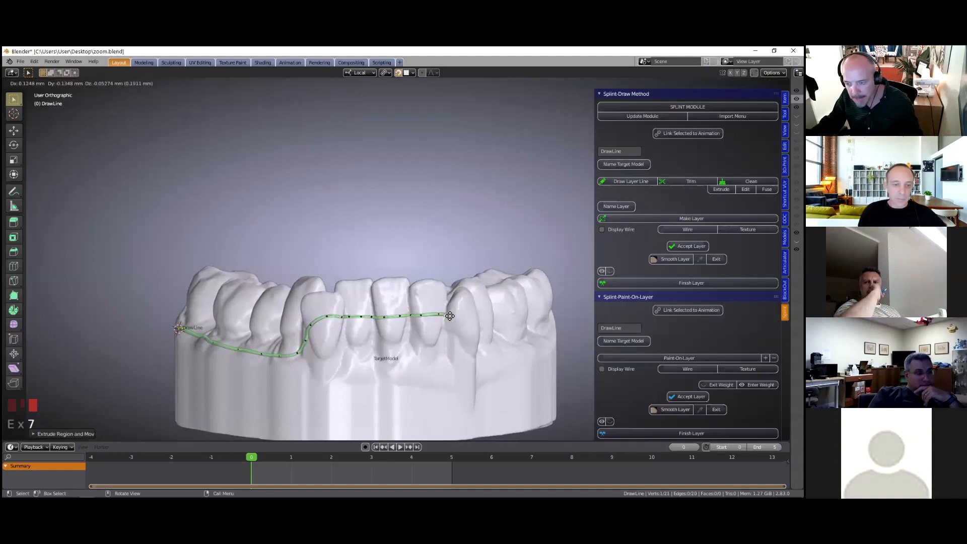
{"action": "left_click", "coordinate": [454, 317]}
Undo the last points at the opposite canine and extrude the line down beside it to the gum margin
{"action": "middle_click_drag", "start_coordinate": [453, 318], "coordinate": [361, 332], "text": "shift"}
{"action": "key", "text": "ctrl+z"}
{"action": "key", "text": "ctrl+z"}
{"action": "key", "text": "e"}
{"action": "left_click", "coordinate": [349, 334]}
{"action": "key", "text": "e"}
{"action": "left_click", "coordinate": [355, 349]}
{"action": "key", "text": "e"}
{"action": "left_click", "coordinate": [365, 363]}
Extrude the line along the outer gum margin from below the opposite canine past the premolars to the molars
{"action": "key", "text": "e"}
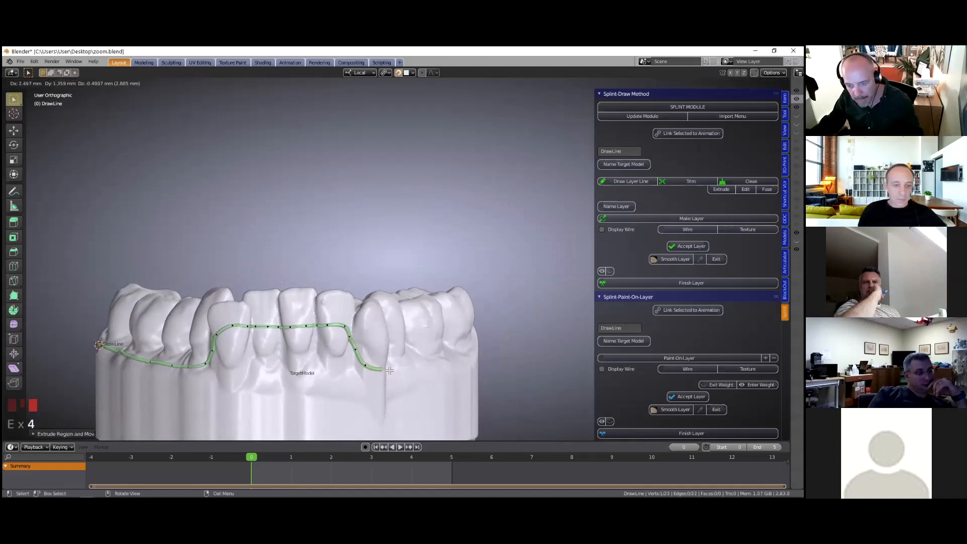
{"action": "left_click", "coordinate": [389, 370]}
{"action": "key", "text": "e"}
{"action": "left_click", "coordinate": [403, 370]}
{"action": "middle_click_drag", "start_coordinate": [403, 369], "coordinate": [336, 369]}
{"action": "key", "text": "e"}
{"action": "left_click", "coordinate": [413, 371]}
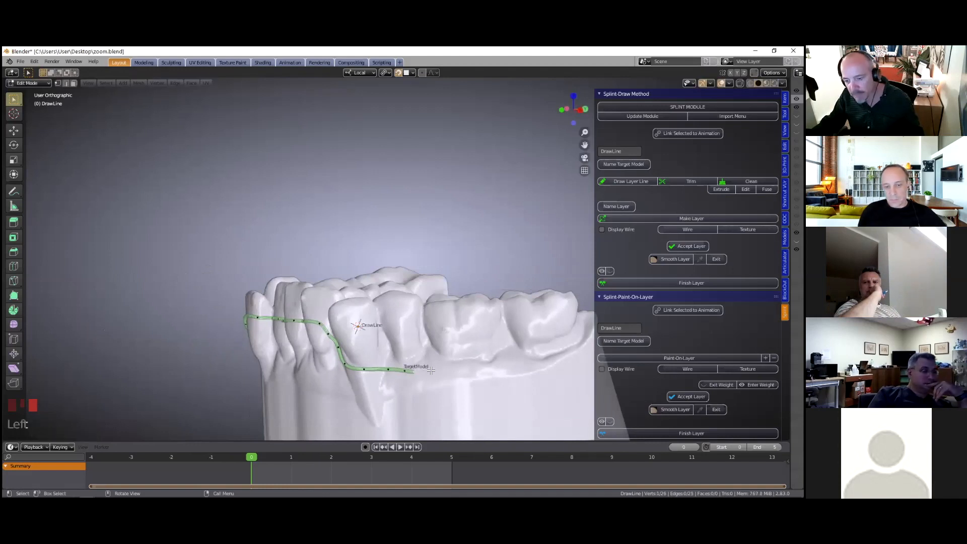
{"action": "left_click", "coordinate": [455, 369]}
{"action": "key", "text": "e"}
{"action": "left_click", "coordinate": [488, 366]}
Extrude the line below the rear molar and curve it up toward the molar's back end
{"action": "key", "text": "e"}
{"action": "middle_click_drag", "start_coordinate": [524, 363], "coordinate": [324, 351], "text": "shift"}
{"action": "key", "text": "e"}
{"action": "left_click", "coordinate": [372, 337]}
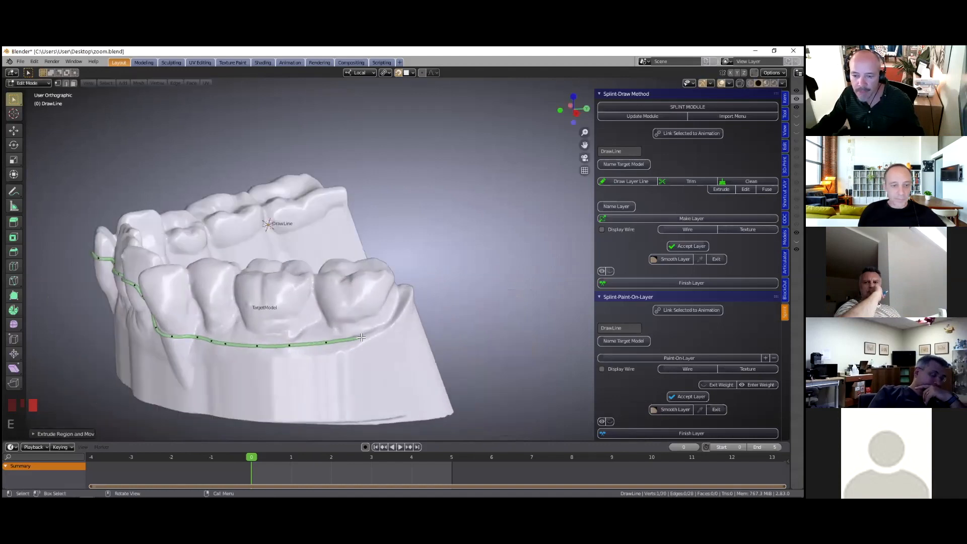
{"action": "key", "text": "e"}
{"action": "left_click", "coordinate": [390, 326]}
{"action": "key", "text": "e"}
{"action": "left_click", "coordinate": [401, 313]}
{"action": "key", "text": "e"}
{"action": "left_click", "coordinate": [408, 300]}
Extrude the line around the back of that rear molar and onto the inner side of the arch
{"action": "middle_click_drag", "start_coordinate": [408, 301], "coordinate": [253, 325]}
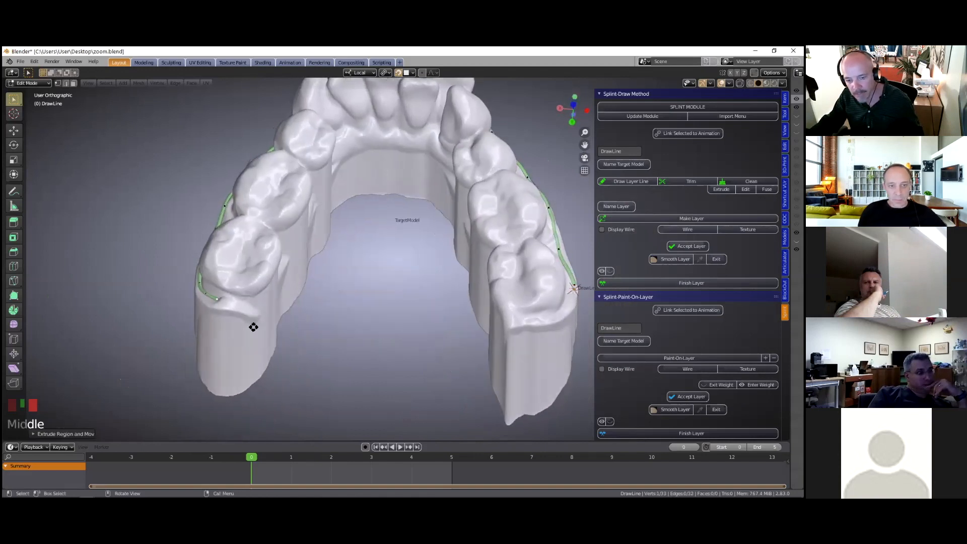
{"action": "mouse_move", "coordinate": [313, 330]}
{"action": "middle_mouse_down"}
{"action": "mouse_move", "coordinate": [380, 325]}
{"action": "mouse_move", "coordinate": [282, 321]}
{"action": "mouse_move", "coordinate": [345, 318]}
{"action": "middle_mouse_up"}
{"action": "key", "text": "e"}
{"action": "left_click", "coordinate": [393, 324]}
{"action": "key", "text": "e"}
{"action": "left_click", "coordinate": [418, 322]}
{"action": "key", "text": "e"}
{"action": "left_click", "coordinate": [421, 321]}
{"action": "key", "text": "e"}
Extrude the line along the inner surface behind the front teeth and below the premolars and molars on the starting side
{"action": "left_click", "coordinate": [267, 319]}
{"action": "key", "text": "e"}
{"action": "key", "text": "e"}
{"action": "key", "text": "e"}
{"action": "key", "text": "e"}
{"action": "key", "text": "e"}
{"action": "key", "text": "e"}
{"action": "key", "text": "e"}
{"action": "left_click", "coordinate": [408, 318]}
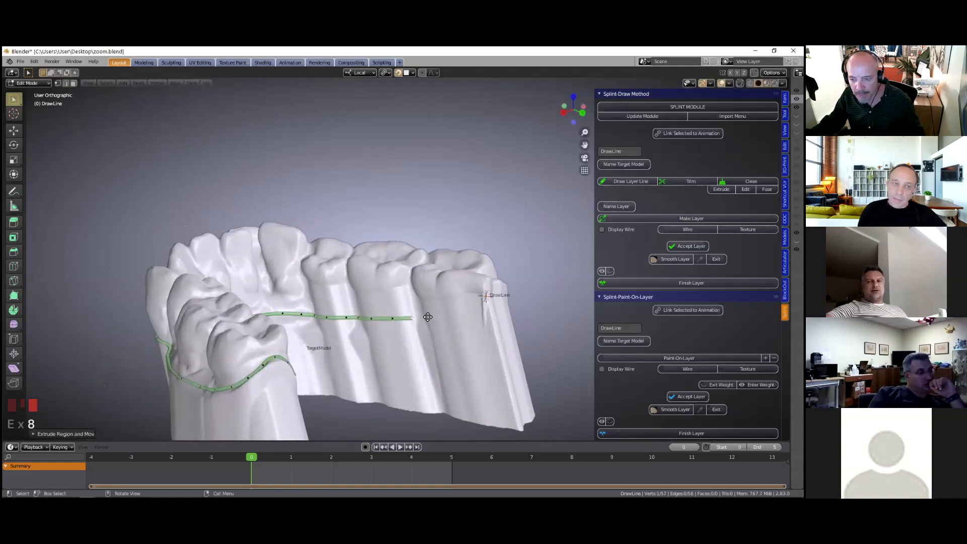
Extrude the line along the inner side of the starting rear molar and up to the molar's back edge
{"action": "middle_click_drag", "start_coordinate": [408, 318], "coordinate": [284, 341], "text": "shift"}
{"action": "key", "text": "e"}
{"action": "key", "text": "e"}
{"action": "key", "text": "e"}
{"action": "key", "text": "e"}
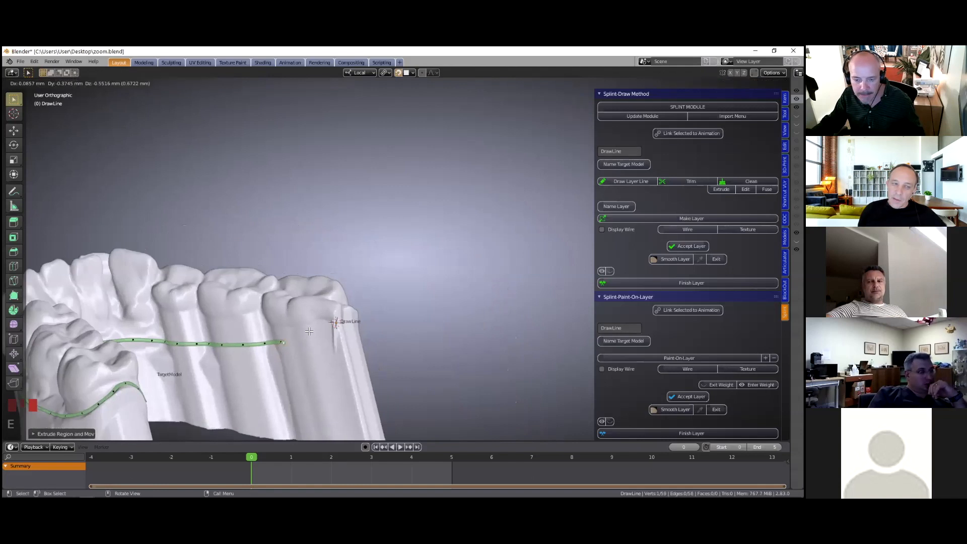
{"action": "left_click", "coordinate": [334, 305]}
Extrude the line around the back of the rear molar and join its end to the line's starting point
{"action": "middle_click_drag", "start_coordinate": [334, 305], "coordinate": [338, 309]}
{"action": "key", "text": "e"}
{"action": "key", "text": "e"}
{"action": "key", "text": "e"}
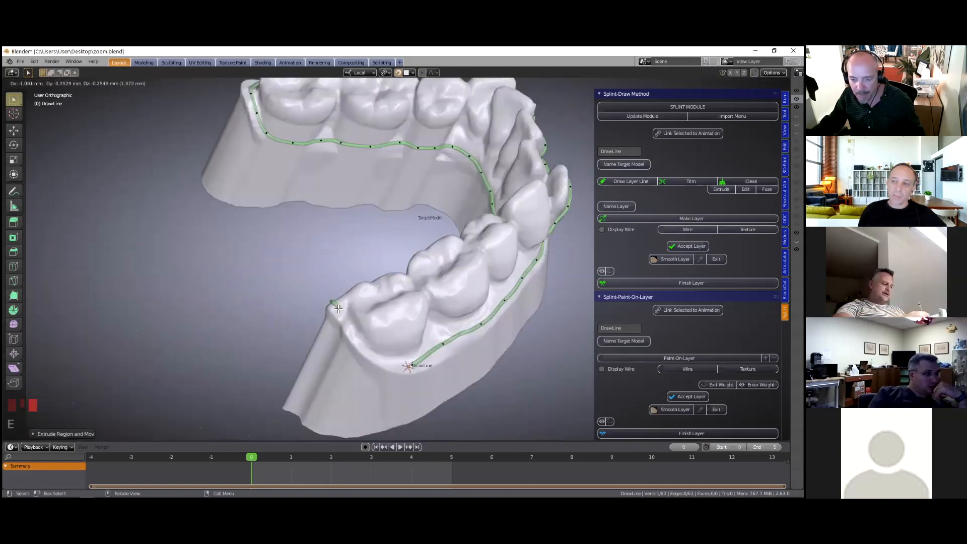
{"action": "left_click", "coordinate": [347, 328]}
{"action": "key", "text": "e"}
{"action": "key", "text": "e"}
{"action": "key", "text": "e"}
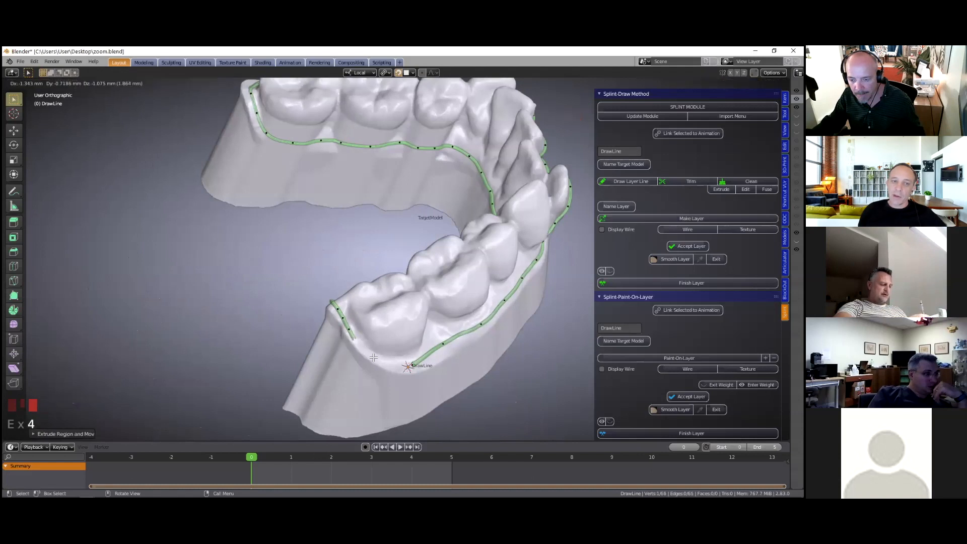
{"action": "left_click", "coordinate": [386, 364]}
{"action": "left_click", "coordinate": [408, 365], "text": "shift"}
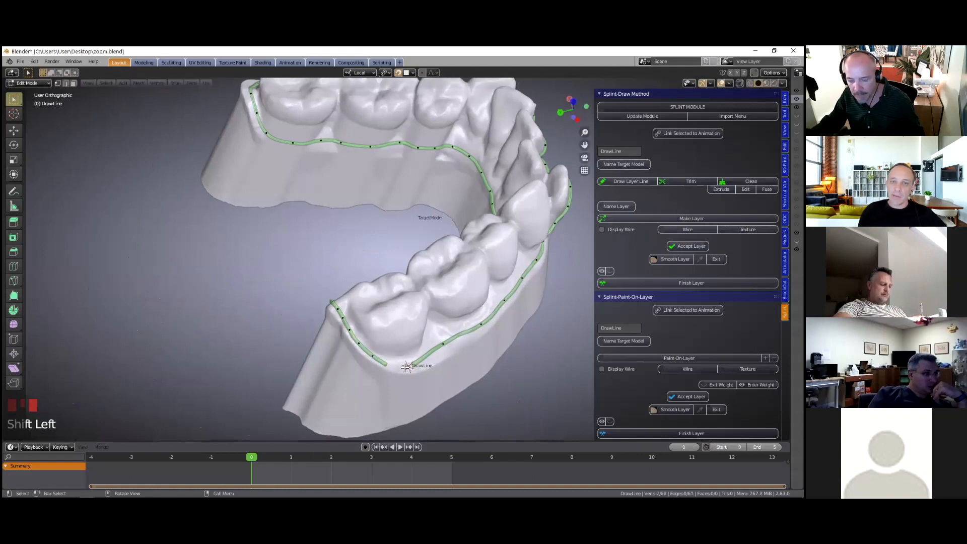
{"action": "scroll", "coordinate": [408, 364], "scroll_direction": "down", "scroll_amount": 3}
{"action": "middle_click_drag", "start_coordinate": [453, 353], "coordinate": [374, 348], "text": "shift"}
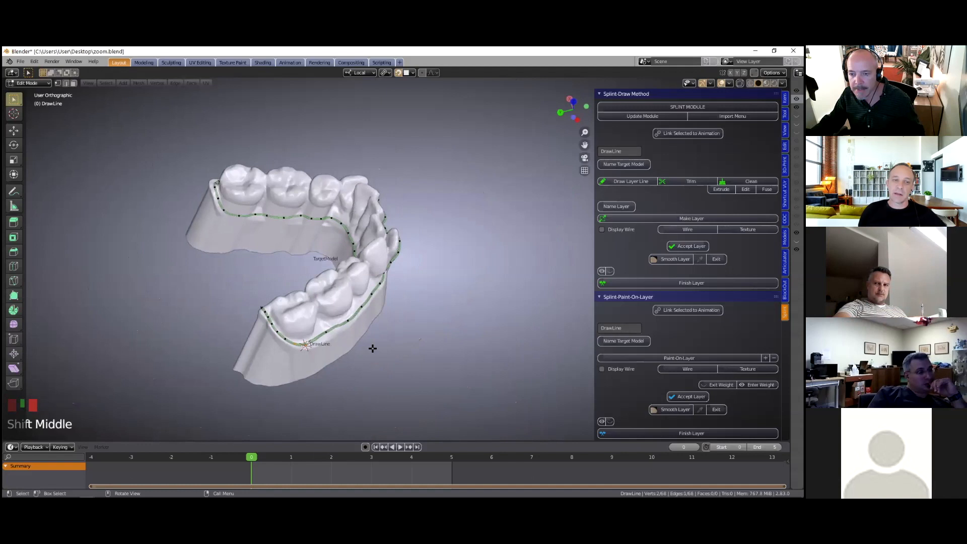
Examine the closed layer line around the dental arch from several angles and distances
{"action": "scroll", "coordinate": [373, 348], "scroll_direction": "up", "scroll_amount": 4}
{"action": "middle_click_drag", "start_coordinate": [372, 338], "coordinate": [369, 304]}
{"action": "scroll", "coordinate": [352, 322], "scroll_direction": "down", "scroll_amount": 2}
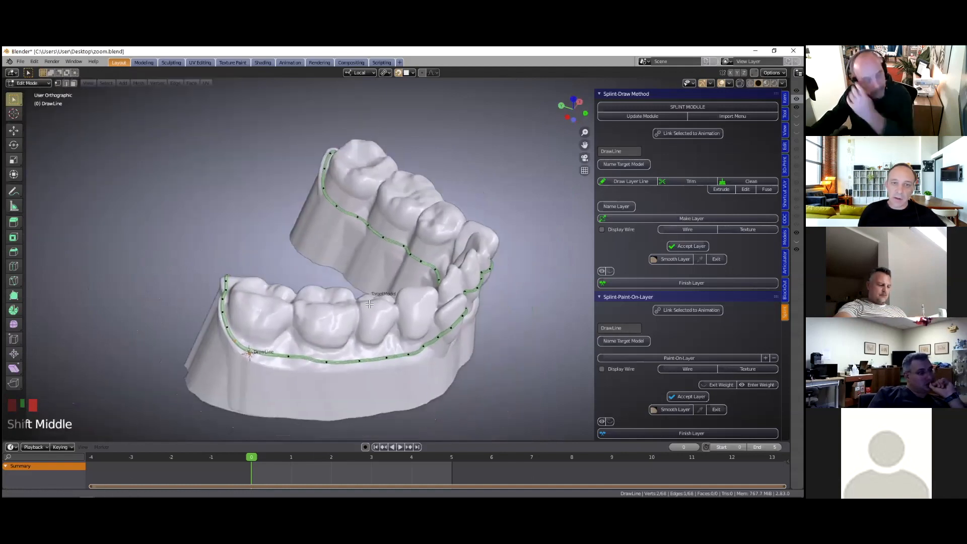
{"action": "scroll", "coordinate": [370, 310], "scroll_direction": "up", "scroll_amount": 2}
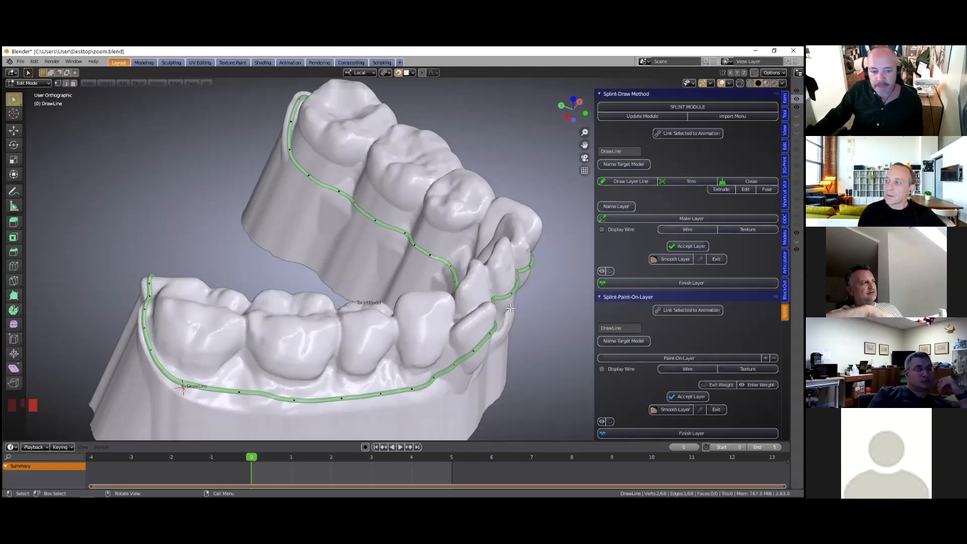
{"action": "scroll", "coordinate": [500, 319], "scroll_direction": "down", "scroll_amount": 1}
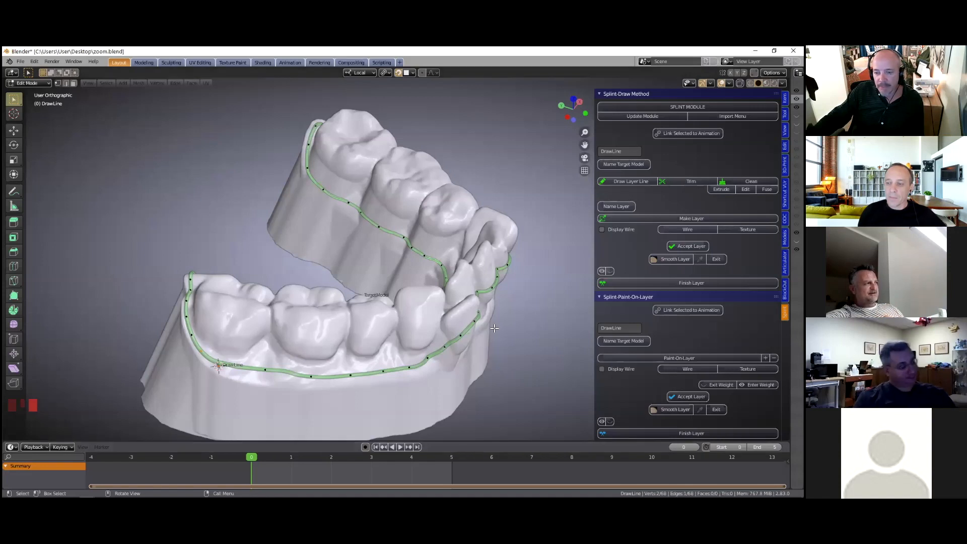
{"action": "scroll", "coordinate": [494, 328], "scroll_direction": "up", "scroll_amount": 2}
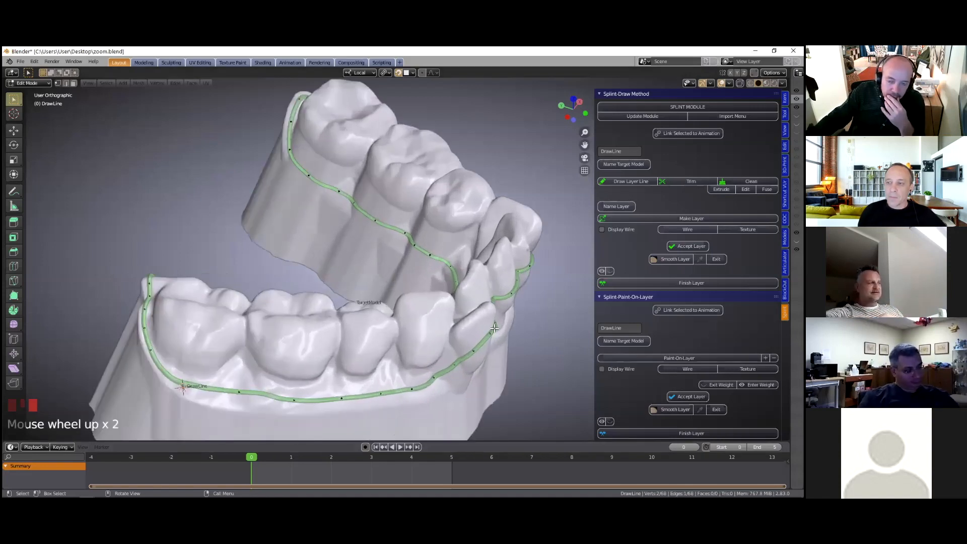
{"action": "scroll", "coordinate": [494, 328], "scroll_direction": "down", "scroll_amount": 2}
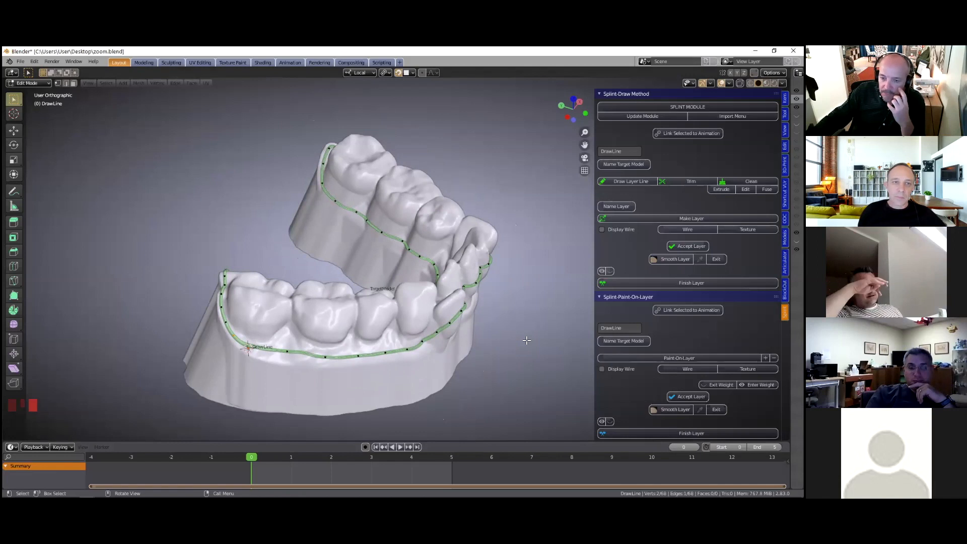
{"action": "middle_click_drag", "start_coordinate": [527, 341], "coordinate": [502, 353]}
{"action": "scroll", "coordinate": [490, 314], "scroll_direction": "up", "scroll_amount": 2}
{"action": "middle_click_drag", "start_coordinate": [490, 313], "coordinate": [471, 274], "text": "shift"}
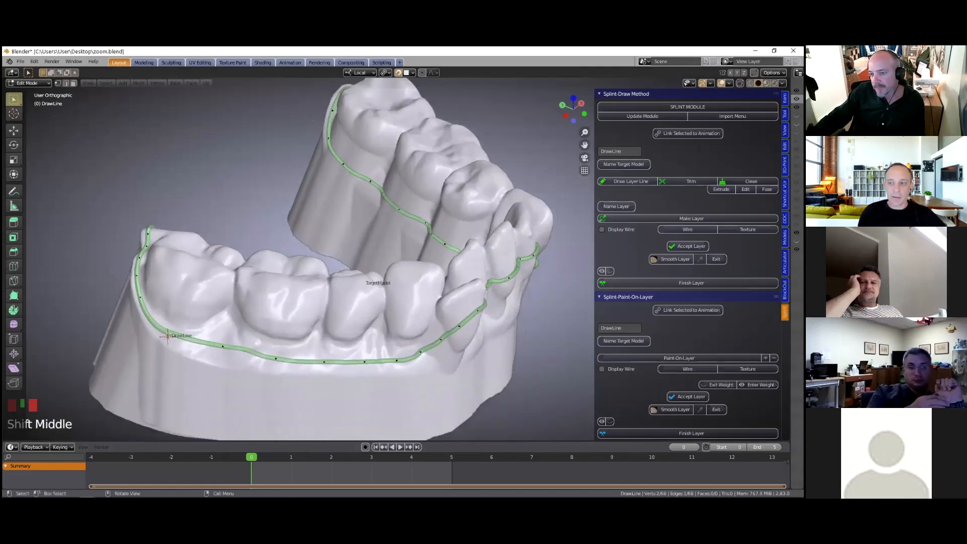
{"action": "scroll", "coordinate": [471, 275], "scroll_direction": "down", "scroll_amount": 1}
Trim the mesh along the layer line and clean it, keeping only the tooth area inside the line
{"action": "left_click", "coordinate": [691, 181]}
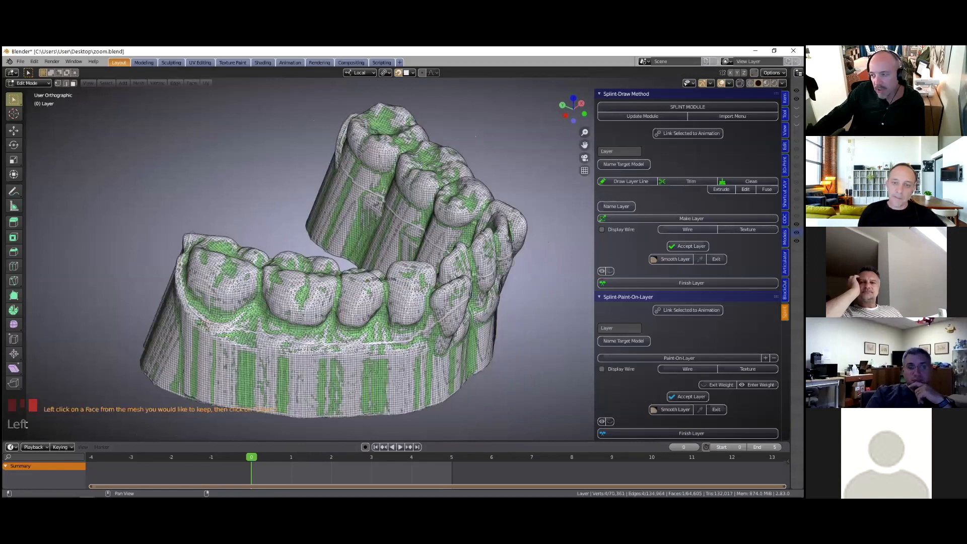
{"action": "left_click", "coordinate": [750, 182]}
{"action": "left_click", "coordinate": [401, 346]}
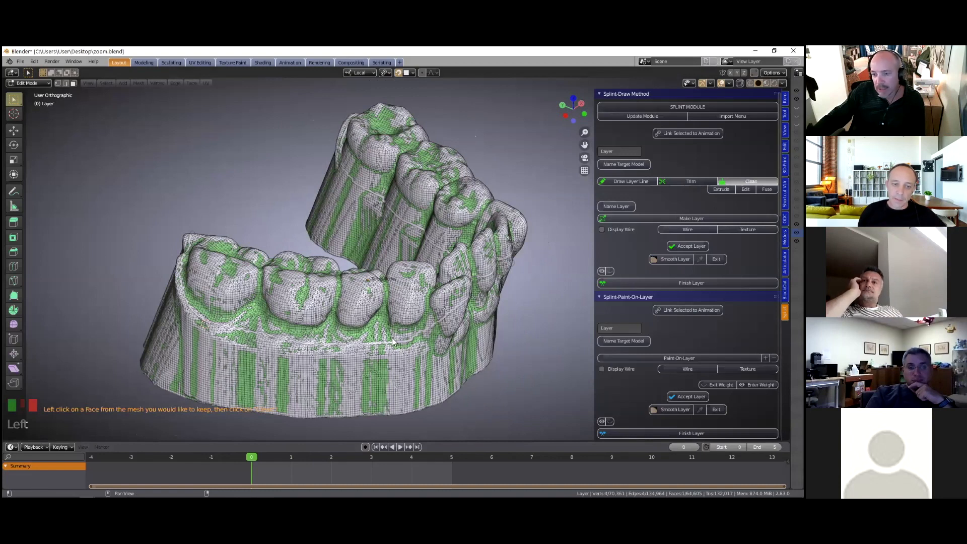
{"action": "middle_click", "coordinate": [392, 337]}
{"action": "middle_click_drag", "start_coordinate": [335, 316], "coordinate": [343, 334]}
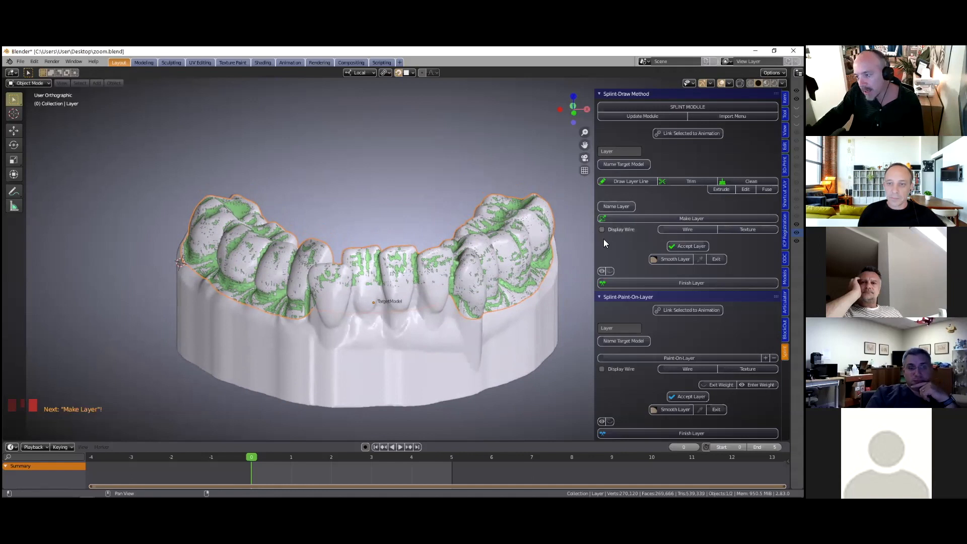
Make the splint layer from the trimmed tooth area and inspect it from the side
{"action": "left_click", "coordinate": [687, 219]}
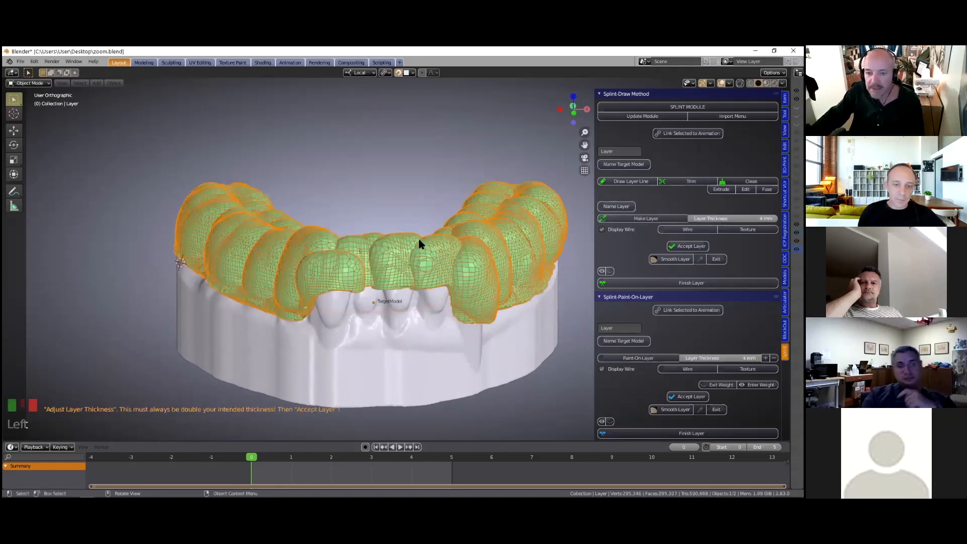
{"action": "scroll", "coordinate": [464, 278], "scroll_direction": "down", "scroll_amount": 2}
{"action": "middle_click_drag", "start_coordinate": [443, 291], "coordinate": [350, 282]}
{"action": "middle_click_drag", "start_coordinate": [416, 278], "coordinate": [360, 289], "text": "shift"}
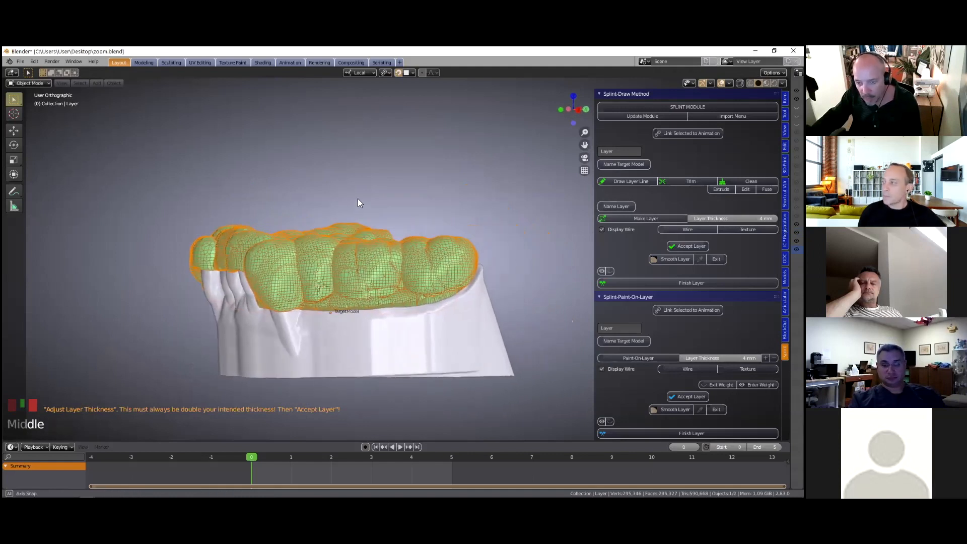
Clip the view to a thin slice through the molars and examine the layer's cross-section over the teeth
{"action": "key", "text": "alt+b"}
{"action": "left_click_drag", "start_coordinate": [358, 197], "coordinate": [370, 430]}
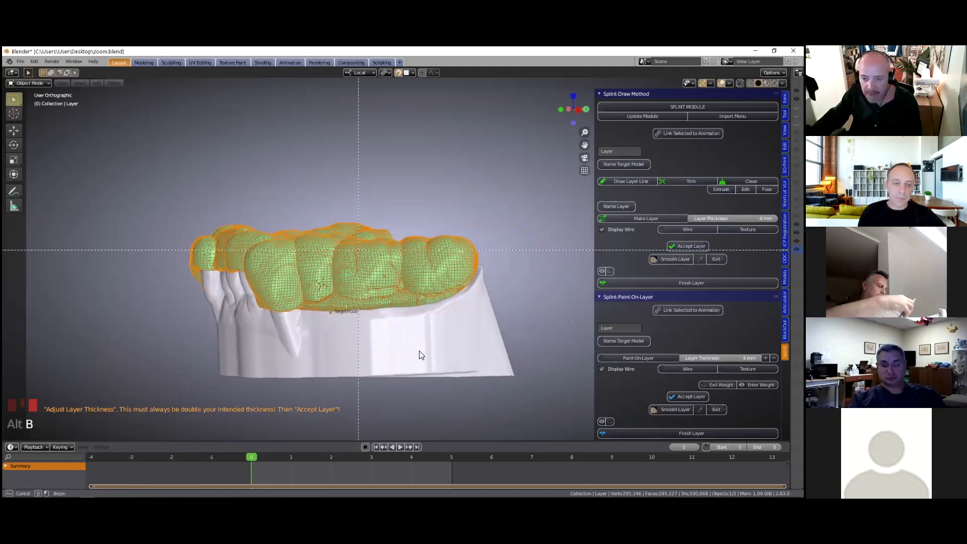
{"action": "middle_click_drag", "start_coordinate": [506, 273], "coordinate": [529, 249]}
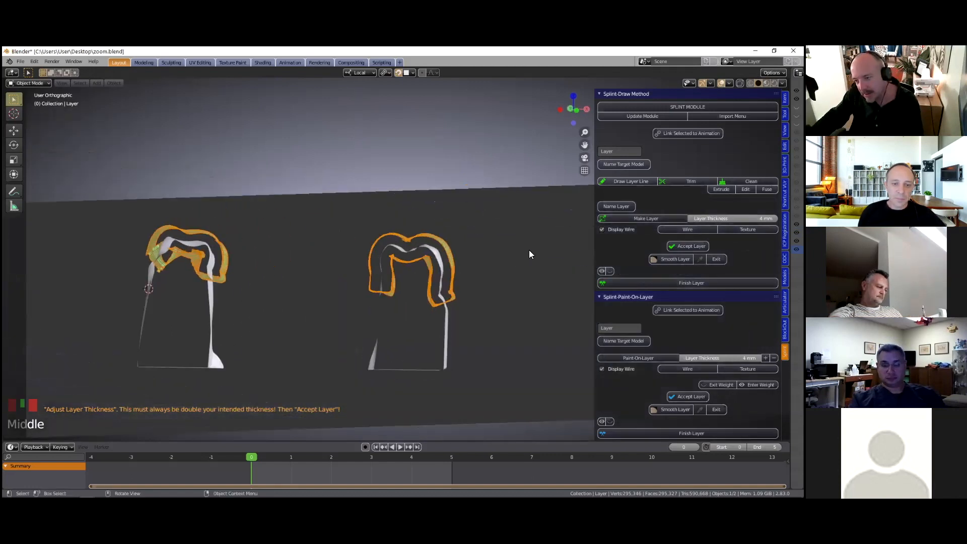
{"action": "scroll", "coordinate": [527, 246], "scroll_direction": "up", "scroll_amount": 2}
{"action": "scroll", "coordinate": [534, 246], "scroll_direction": "up", "scroll_amount": 4}
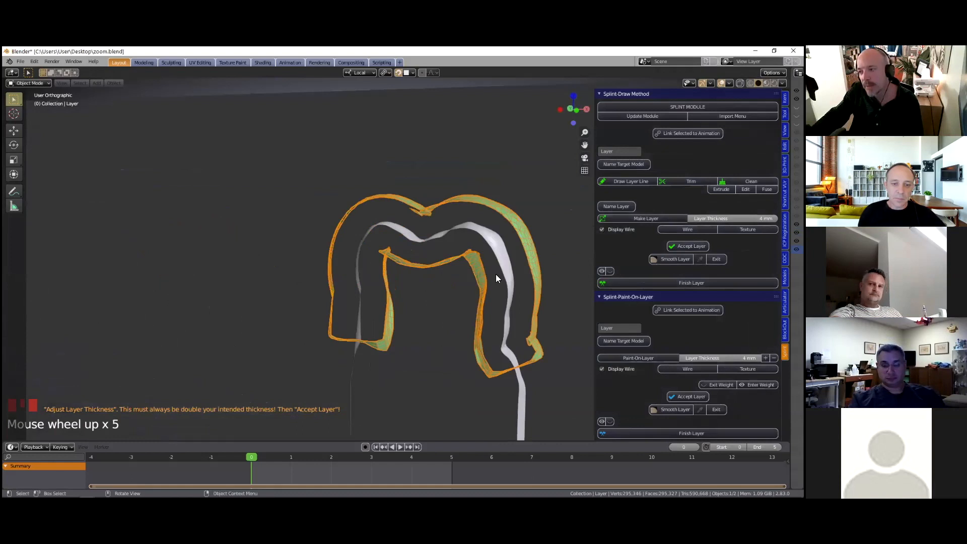
{"action": "scroll", "coordinate": [500, 277], "scroll_direction": "down", "scroll_amount": 2}
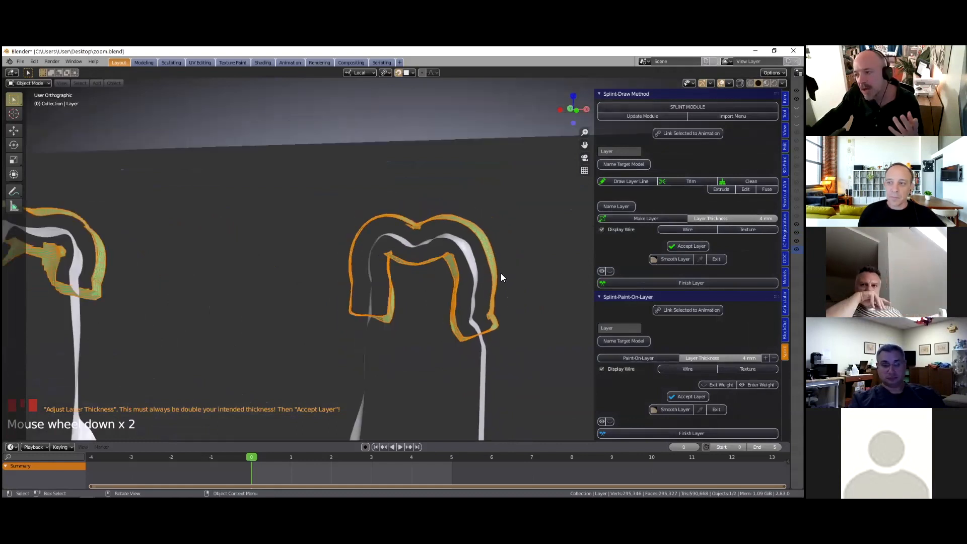
{"action": "scroll", "coordinate": [500, 277], "scroll_direction": "up", "scroll_amount": 2}
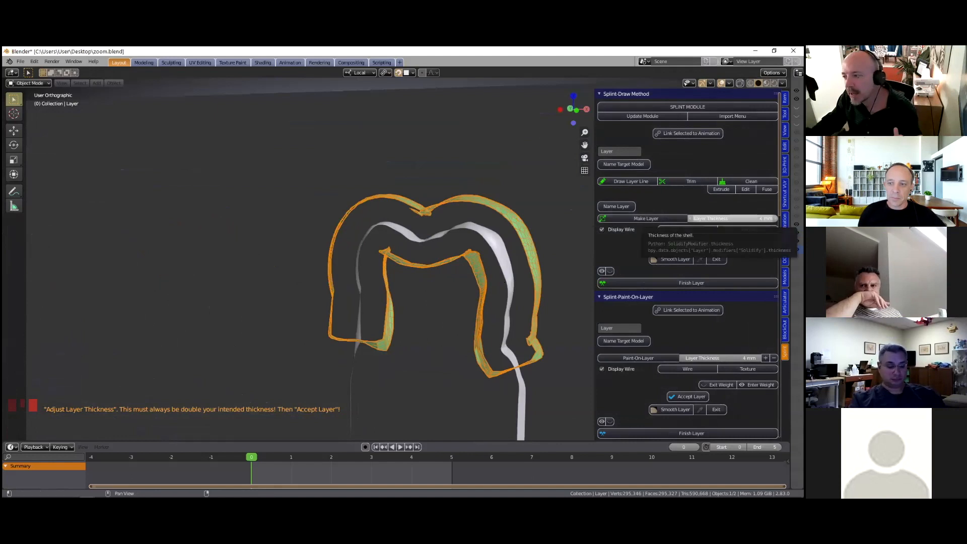
Try layer thicknesses of 6 mm and 3 mm on the sectioned splint layer and set it back to 4 mm
{"action": "left_click", "coordinate": [715, 219]}
{"action": "key", "text": "Return"}
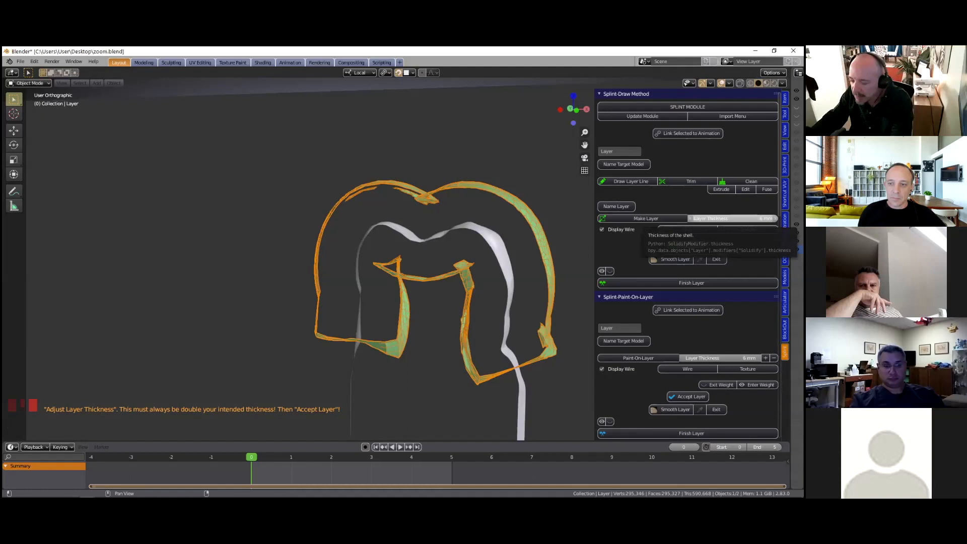
{"action": "left_click", "coordinate": [732, 218]}
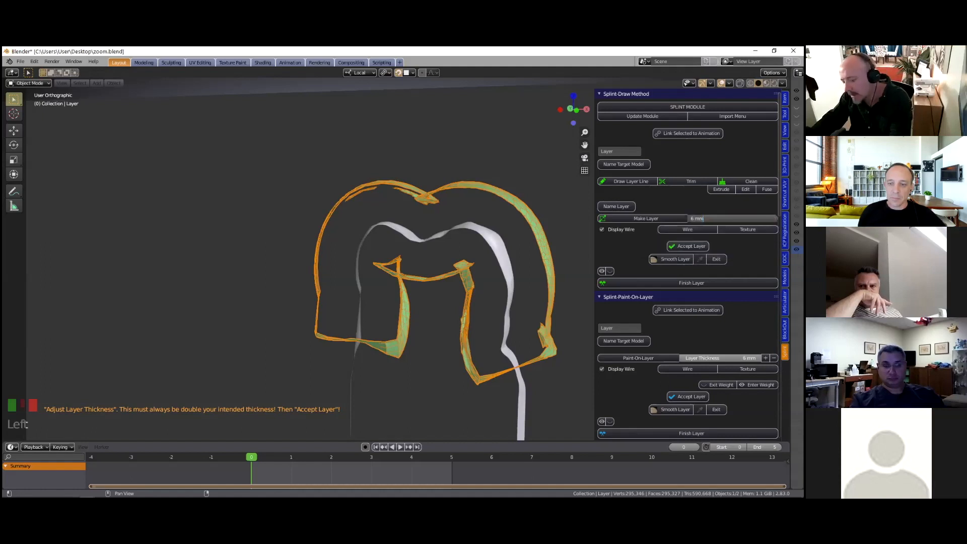
{"action": "type", "text": "3"}
{"action": "key", "text": "Return"}
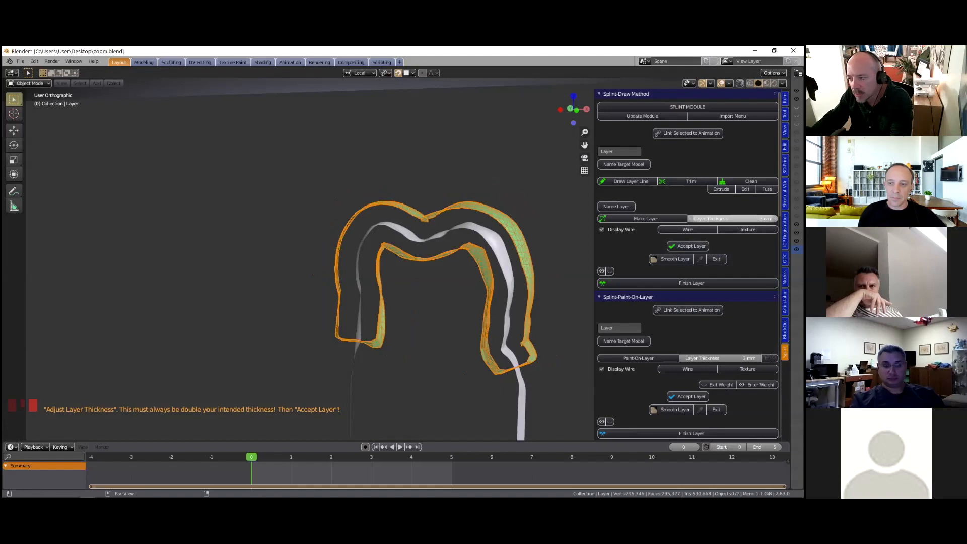
{"action": "left_click", "coordinate": [733, 218]}
{"action": "type", "text": "4"}
{"action": "key", "text": "Return"}
Examine the layer's cross-section from several angles and restore the full, unclipped view of the model
{"action": "middle_click_drag", "start_coordinate": [505, 260], "coordinate": [472, 247]}
{"action": "scroll", "coordinate": [468, 256], "scroll_direction": "up", "scroll_amount": 2}
{"action": "scroll", "coordinate": [472, 248], "scroll_direction": "down", "scroll_amount": 3}
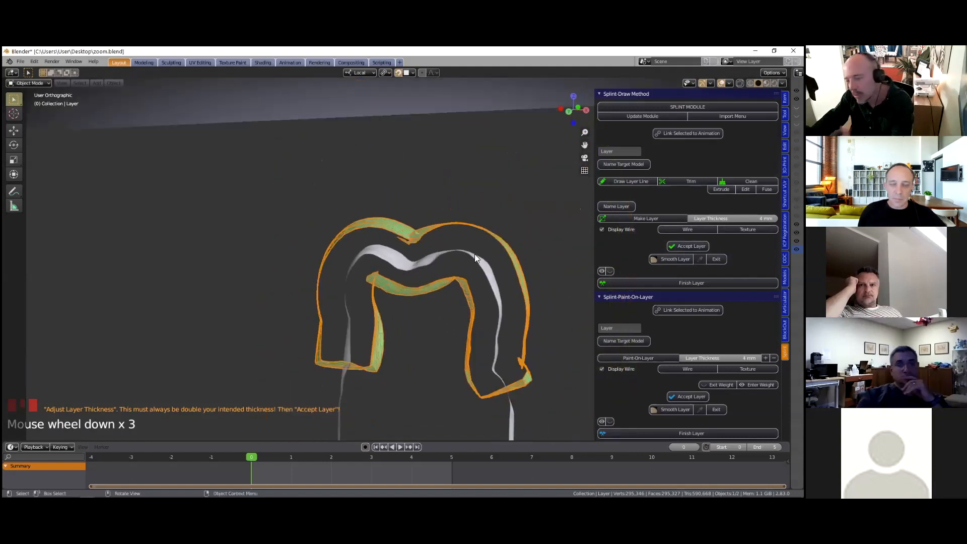
{"action": "scroll", "coordinate": [483, 281], "scroll_direction": "down", "scroll_amount": 1}
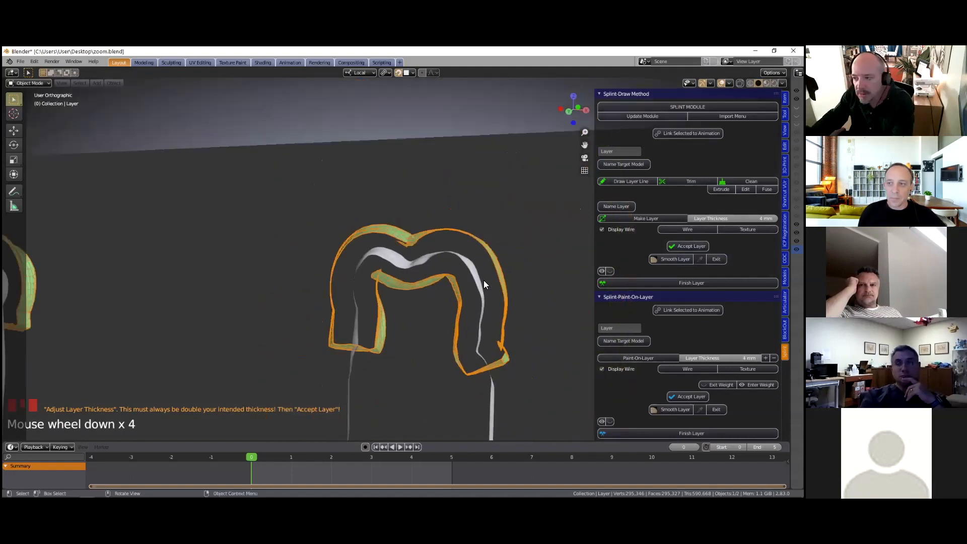
{"action": "middle_click_drag", "start_coordinate": [484, 281], "coordinate": [462, 286]}
{"action": "scroll", "coordinate": [461, 292], "scroll_direction": "down", "scroll_amount": 1}
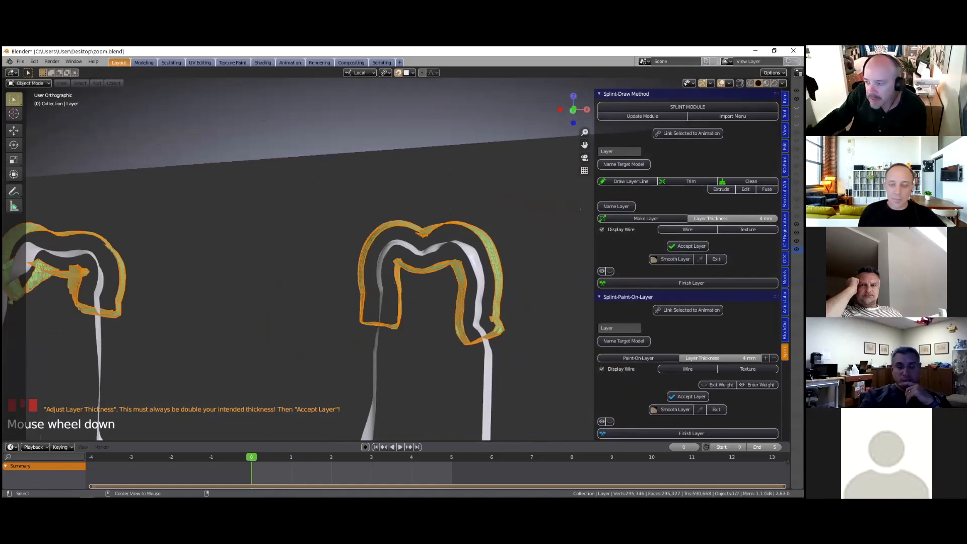
{"action": "key", "text": "alt+b"}
{"action": "scroll", "coordinate": [409, 280], "scroll_direction": "down", "scroll_amount": 2}
{"action": "middle_click_drag", "start_coordinate": [423, 270], "coordinate": [409, 280]}
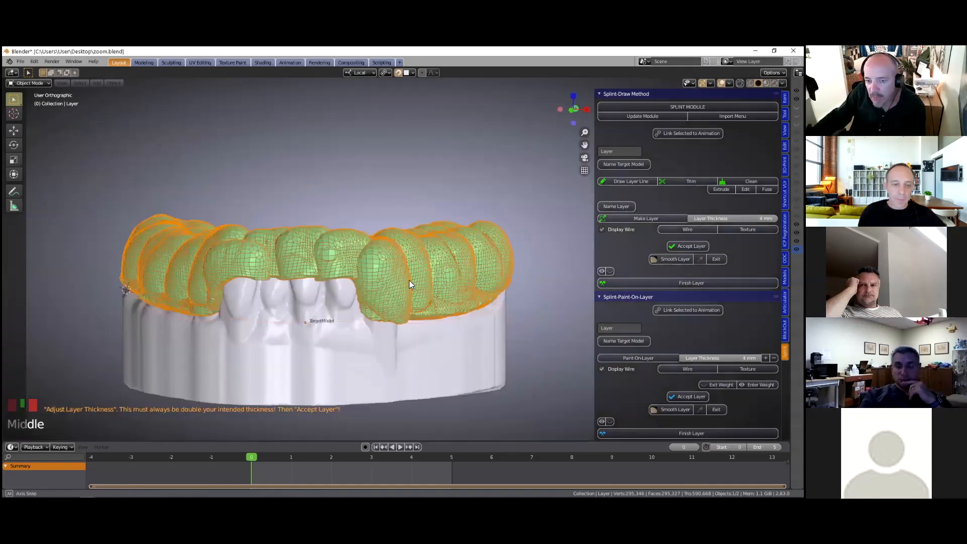
Inspect the layer around the arch in wire display and return it to solid display
{"action": "middle_click_drag", "start_coordinate": [486, 383], "coordinate": [488, 353]}
{"action": "middle_click_drag", "start_coordinate": [489, 353], "coordinate": [489, 335], "text": "shift"}
{"action": "key", "text": "ctrl+z"}
{"action": "middle_click_drag", "start_coordinate": [383, 368], "coordinate": [382, 335]}
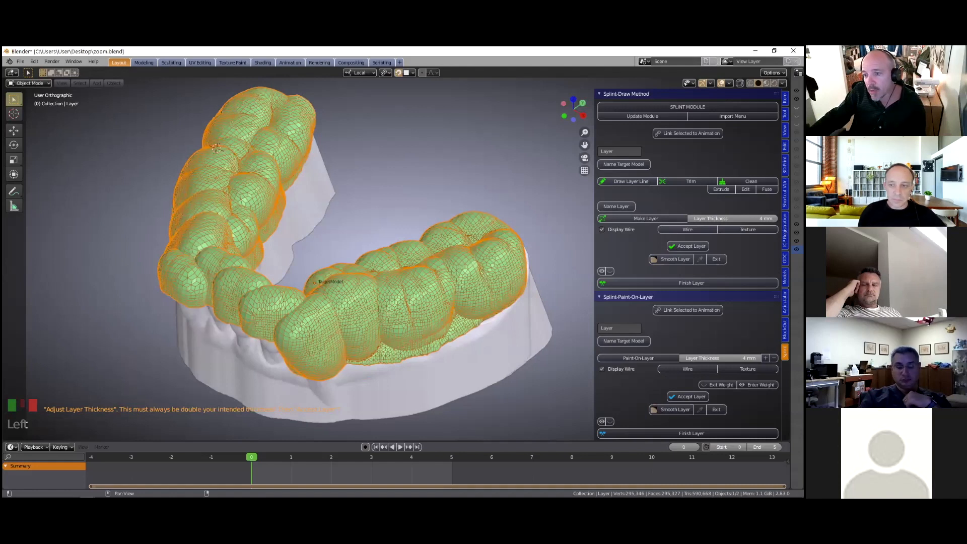
{"action": "scroll", "coordinate": [389, 304], "scroll_direction": "up", "scroll_amount": 3}
{"action": "middle_click_drag", "start_coordinate": [423, 302], "coordinate": [511, 270]}
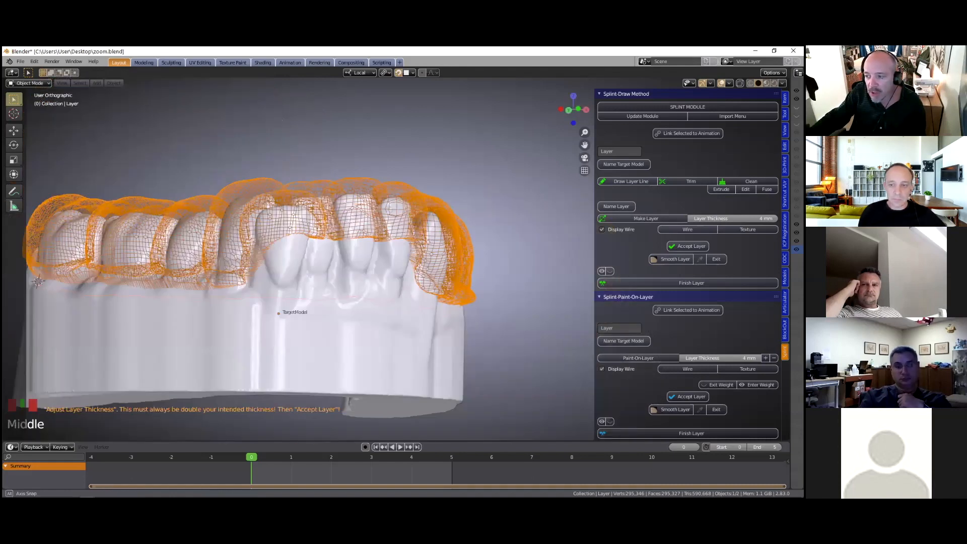
{"action": "middle_click_drag", "start_coordinate": [37, 281], "coordinate": [417, 322]}
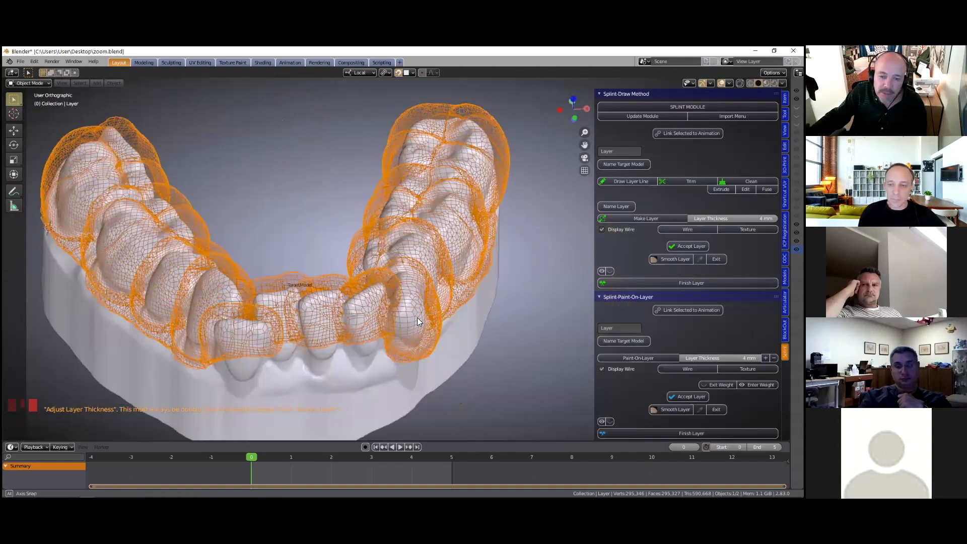
{"action": "left_click", "coordinate": [417, 317]}
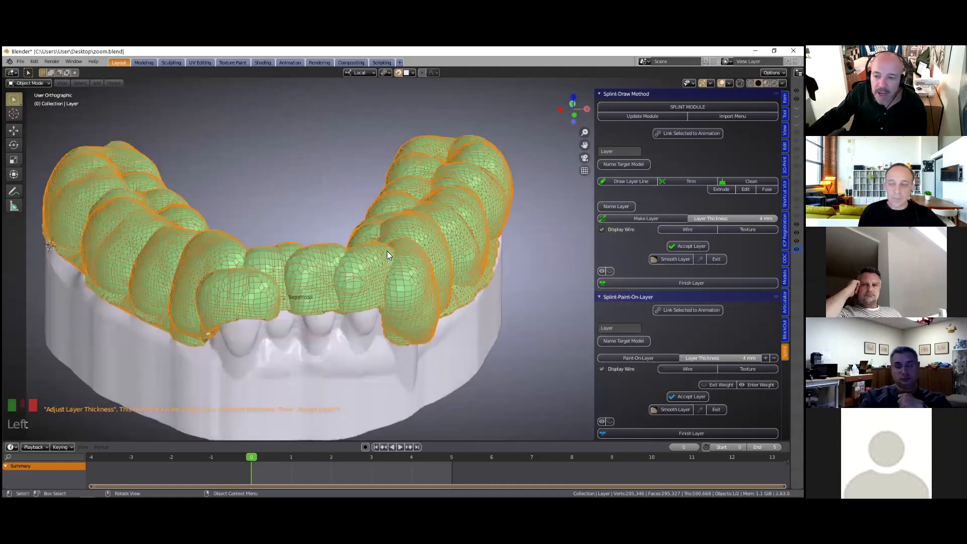
Accept the layer and check its border around the front teeth and behind the rear molars
{"action": "scroll", "coordinate": [387, 252], "scroll_direction": "down", "scroll_amount": 1}
{"action": "left_click", "coordinate": [601, 220]}
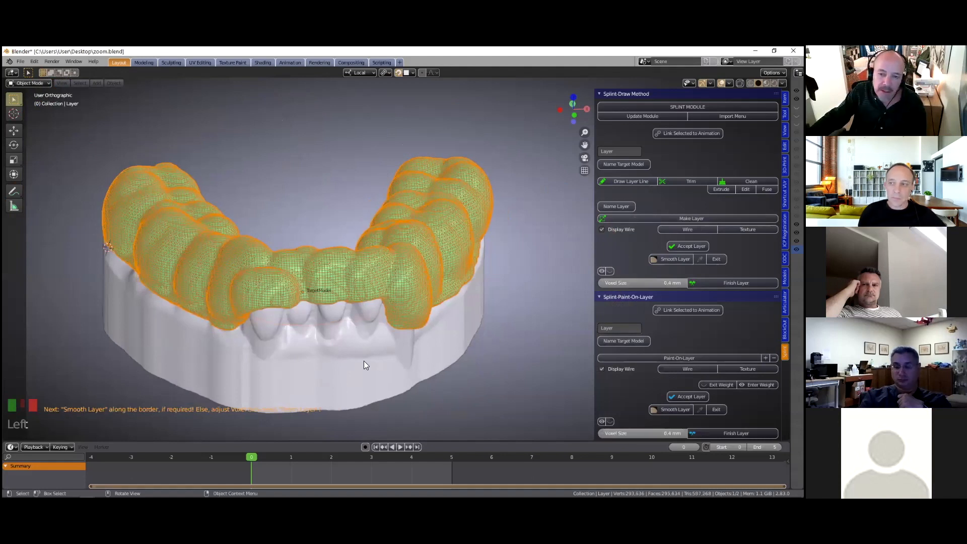
{"action": "scroll", "coordinate": [365, 365], "scroll_direction": "up", "scroll_amount": 4}
{"action": "scroll", "coordinate": [377, 280], "scroll_direction": "down", "scroll_amount": 3}
{"action": "middle_click_drag", "start_coordinate": [377, 280], "coordinate": [364, 244]}
{"action": "scroll", "coordinate": [364, 245], "scroll_direction": "up", "scroll_amount": 2}
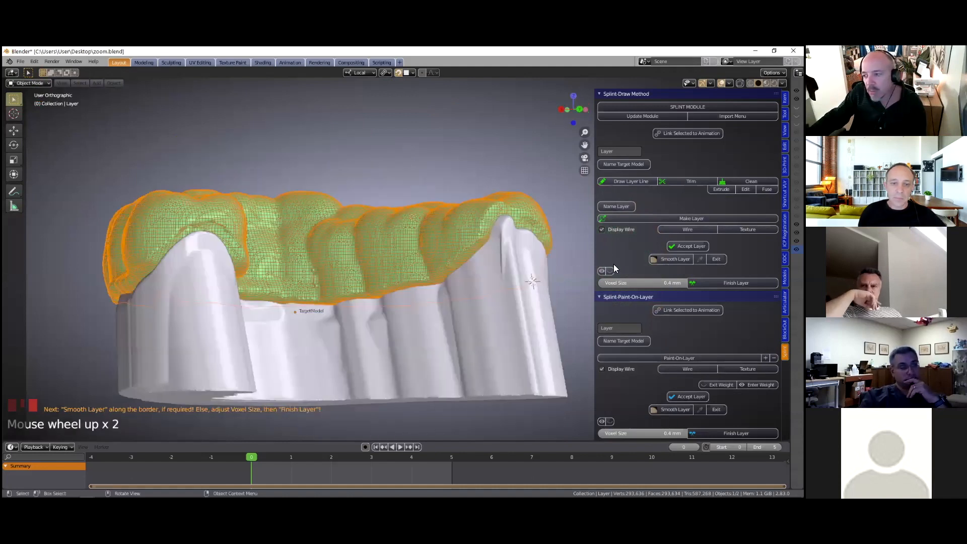
{"action": "middle_click_drag", "start_coordinate": [533, 280], "coordinate": [464, 265]}
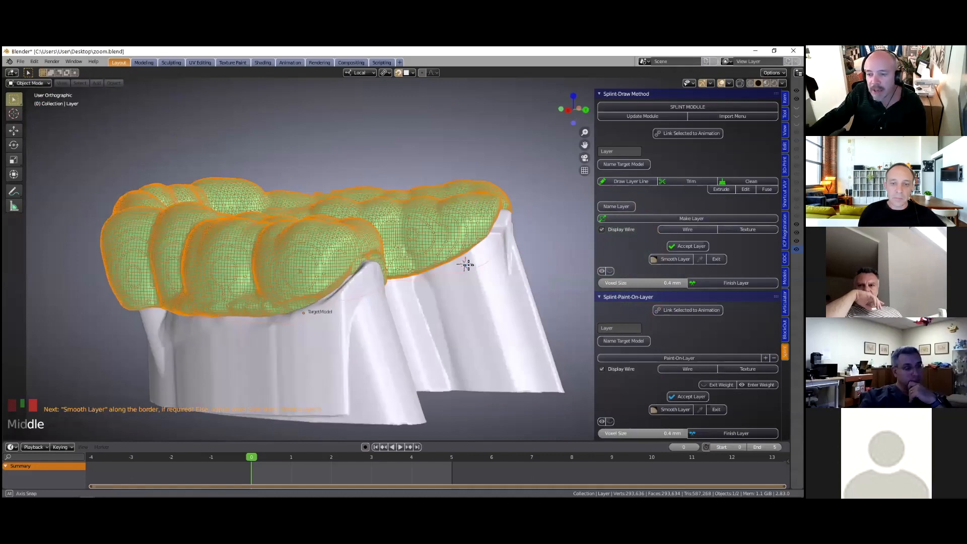
Start smoothing the accepted layer and smooth its border around the rear molar
{"action": "left_click", "coordinate": [675, 259]}
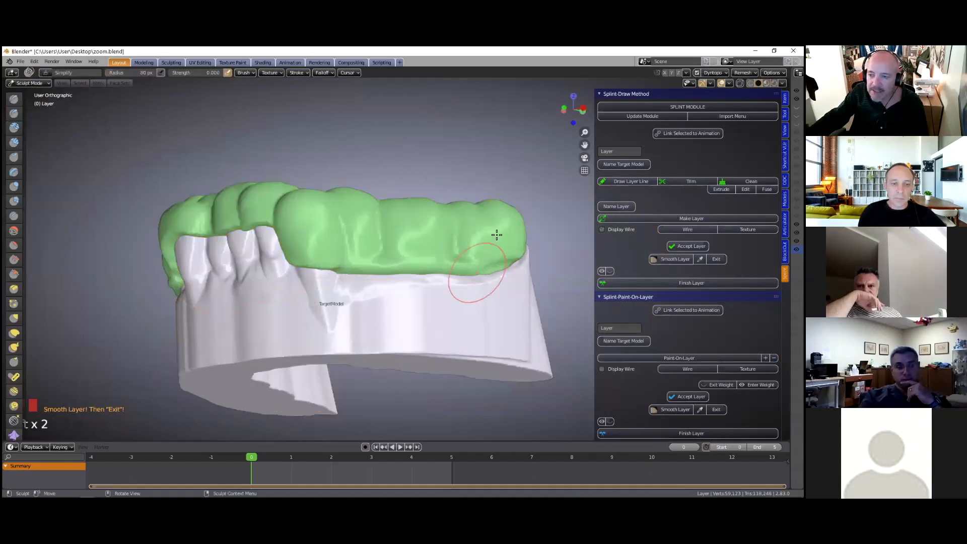
{"action": "middle_click_drag", "start_coordinate": [496, 233], "coordinate": [534, 221]}
{"action": "left_click_drag", "start_coordinate": [534, 220], "coordinate": [525, 234]}
{"action": "mouse_move", "coordinate": [259, 318]}
{"action": "middle_mouse_down"}
{"action": "mouse_move", "coordinate": [280, 319]}
{"action": "mouse_move", "coordinate": [243, 319]}
{"action": "mouse_move", "coordinate": [273, 289]}
{"action": "mouse_move", "coordinate": [319, 292]}
{"action": "middle_mouse_up"}
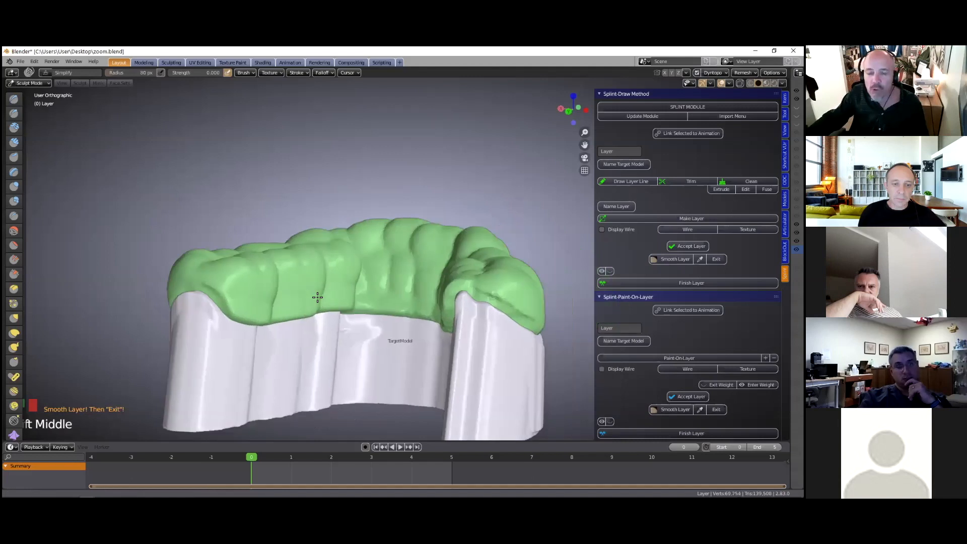
{"action": "scroll", "coordinate": [317, 290], "scroll_direction": "up", "scroll_amount": 2}
{"action": "right_click", "coordinate": [320, 232]}
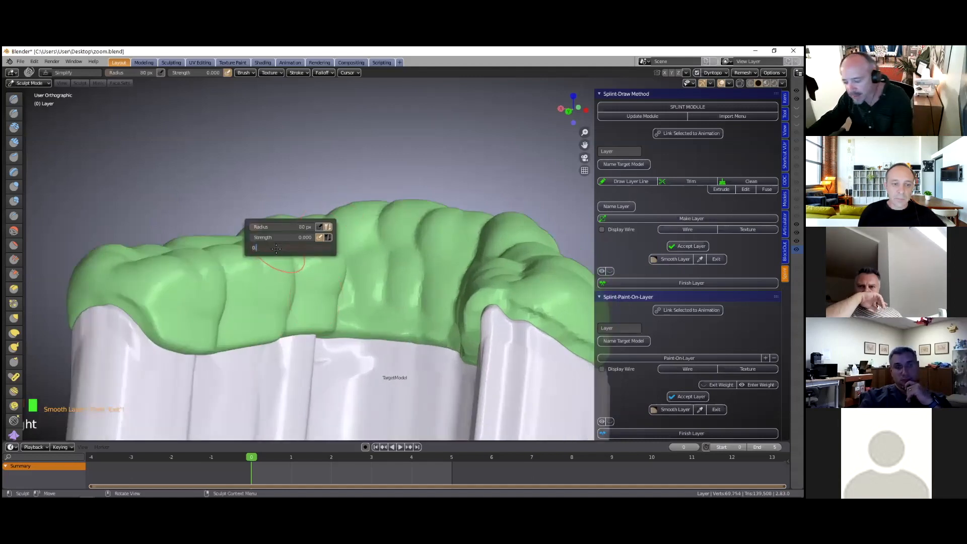
{"action": "scroll", "coordinate": [356, 349], "scroll_direction": "down", "scroll_amount": 2}
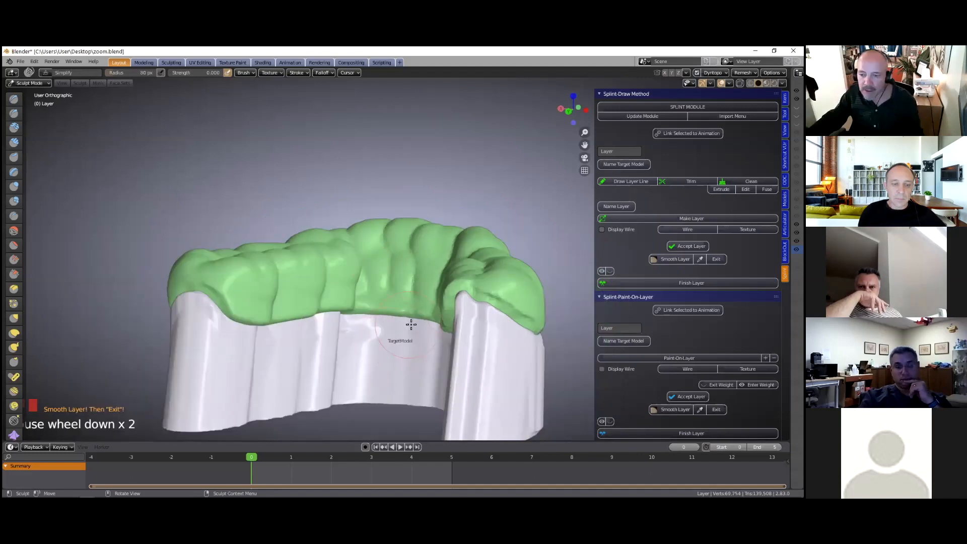
Smooth the rest of the layer's border around the back molars and along the arch, and exit smoothing
{"action": "middle_click_drag", "start_coordinate": [411, 324], "coordinate": [505, 253]}
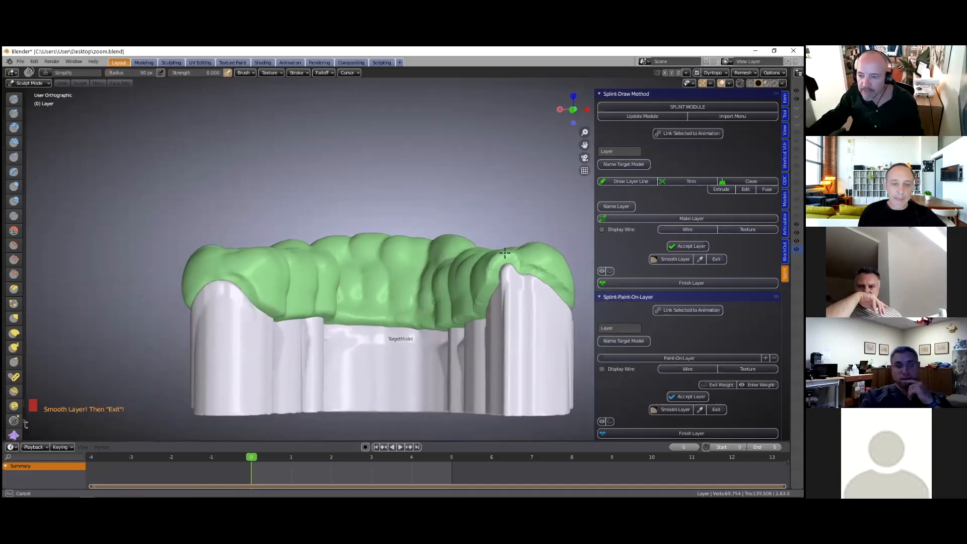
{"action": "middle_click_drag", "start_coordinate": [516, 285], "coordinate": [541, 313]}
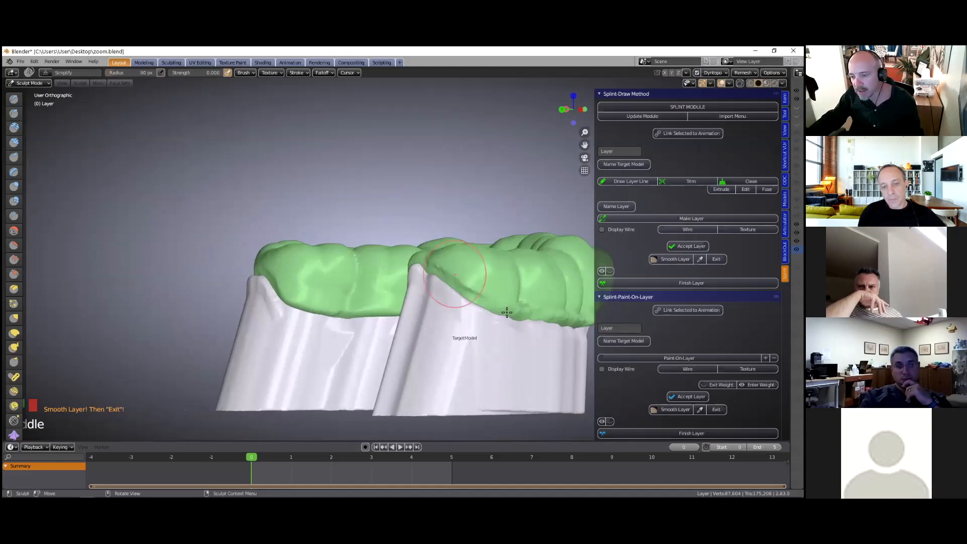
{"action": "left_click_drag", "start_coordinate": [541, 313], "coordinate": [542, 322]}
{"action": "mouse_move", "coordinate": [541, 323]}
{"action": "middle_mouse_down"}
{"action": "mouse_move", "coordinate": [418, 326]}
{"action": "mouse_move", "coordinate": [437, 325]}
{"action": "mouse_move", "coordinate": [437, 334]}
{"action": "mouse_move", "coordinate": [262, 327]}
{"action": "middle_mouse_up"}
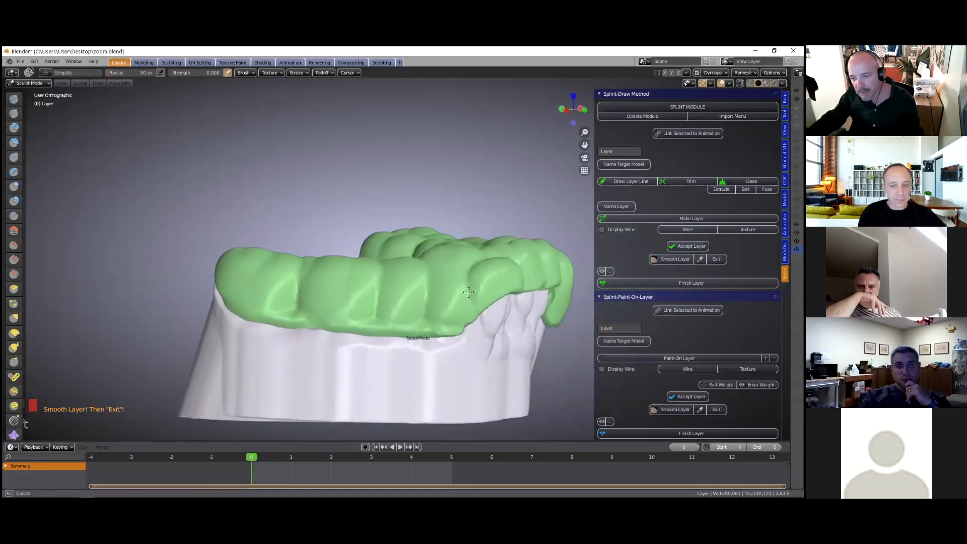
{"action": "middle_click_drag", "start_coordinate": [551, 283], "coordinate": [395, 354]}
{"action": "middle_click_drag", "start_coordinate": [488, 397], "coordinate": [242, 282]}
{"action": "scroll", "coordinate": [241, 282], "scroll_direction": "up", "scroll_amount": 3}
{"action": "mouse_move", "coordinate": [524, 242]}
{"action": "middle_mouse_down"}
{"action": "mouse_move", "coordinate": [567, 228]}
{"action": "mouse_move", "coordinate": [608, 188]}
{"action": "middle_mouse_up"}
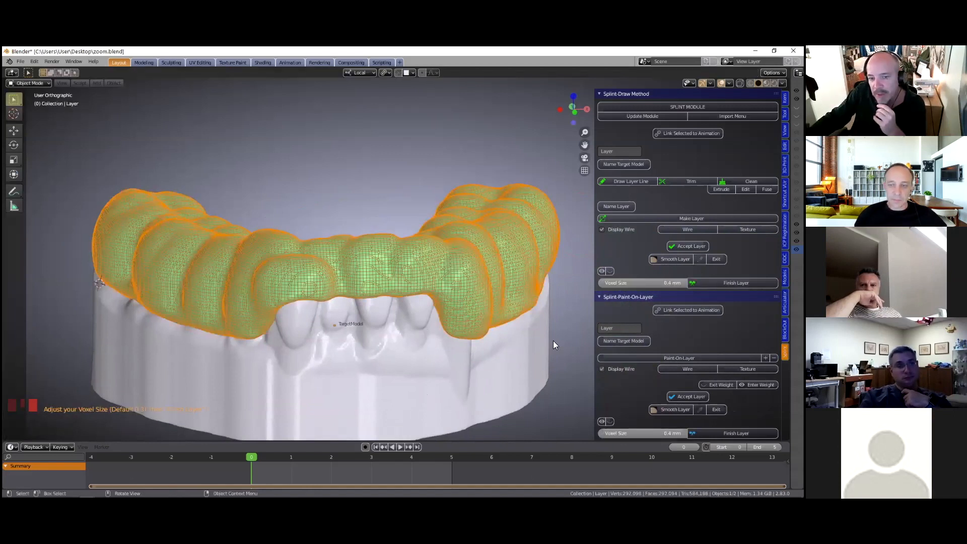
Clip a slice through the smoothed layer, examine its cross-section over the molars, and restore the full view
{"action": "scroll", "coordinate": [553, 342], "scroll_direction": "down", "scroll_amount": 1}
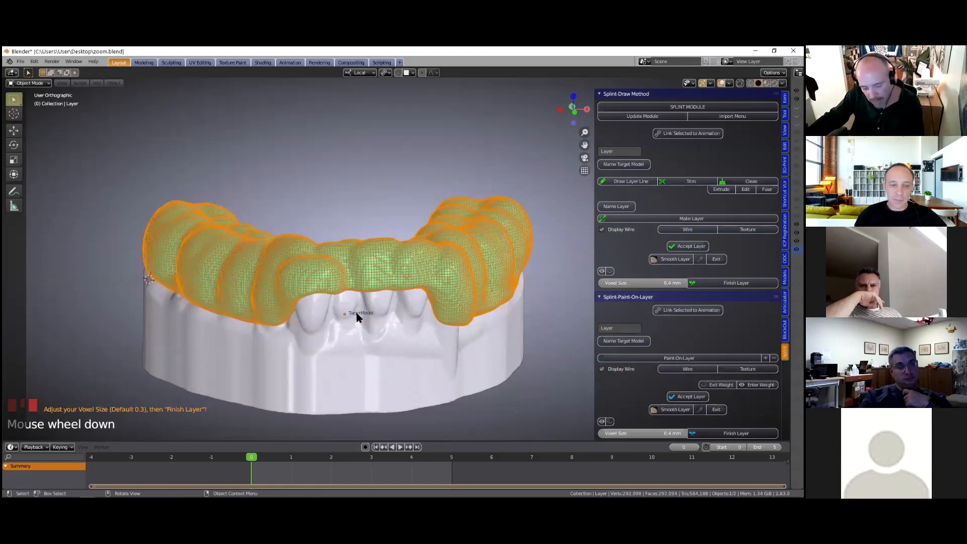
{"action": "middle_click_drag", "start_coordinate": [356, 316], "coordinate": [375, 299]}
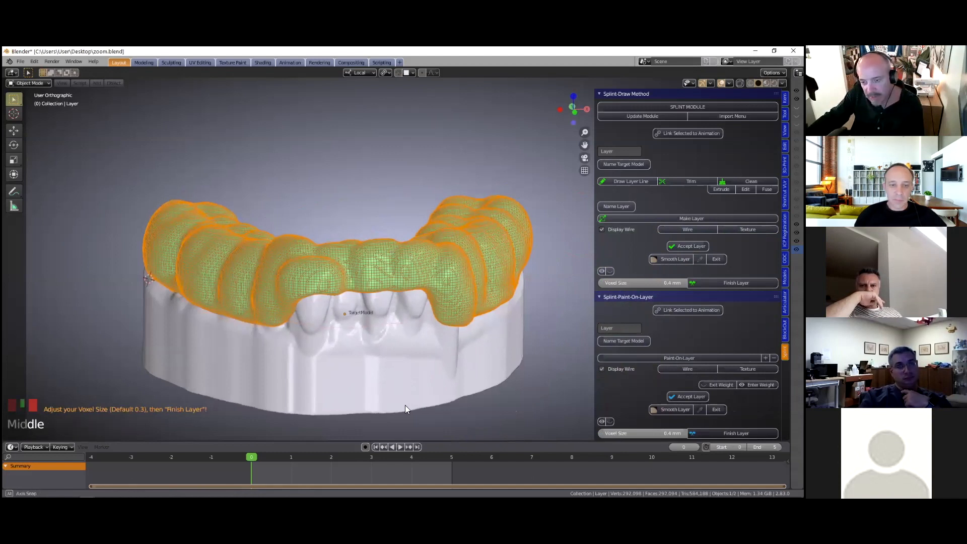
{"action": "middle_click_drag", "start_coordinate": [406, 408], "coordinate": [396, 417]}
{"action": "middle_click_drag", "start_coordinate": [449, 343], "coordinate": [472, 341]}
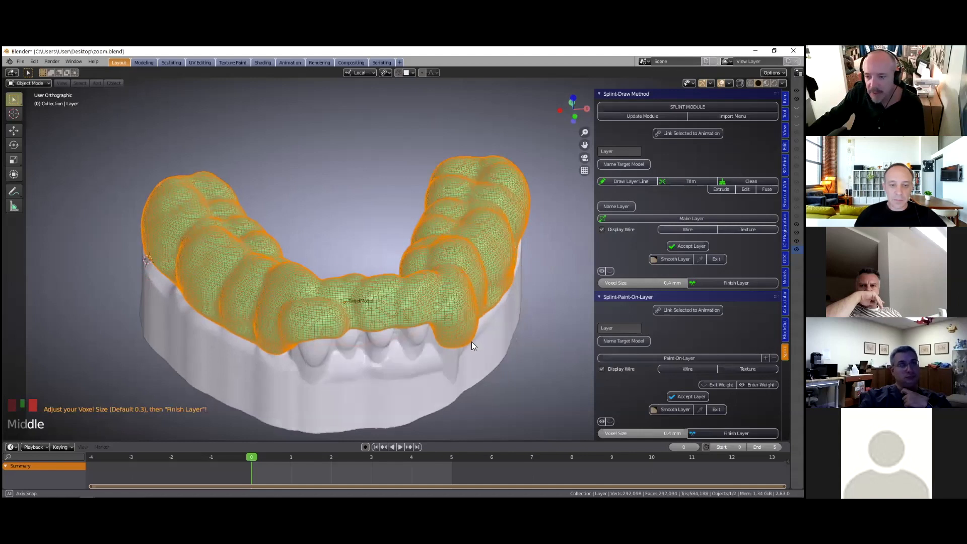
{"action": "middle_click_drag", "start_coordinate": [469, 251], "coordinate": [469, 306]}
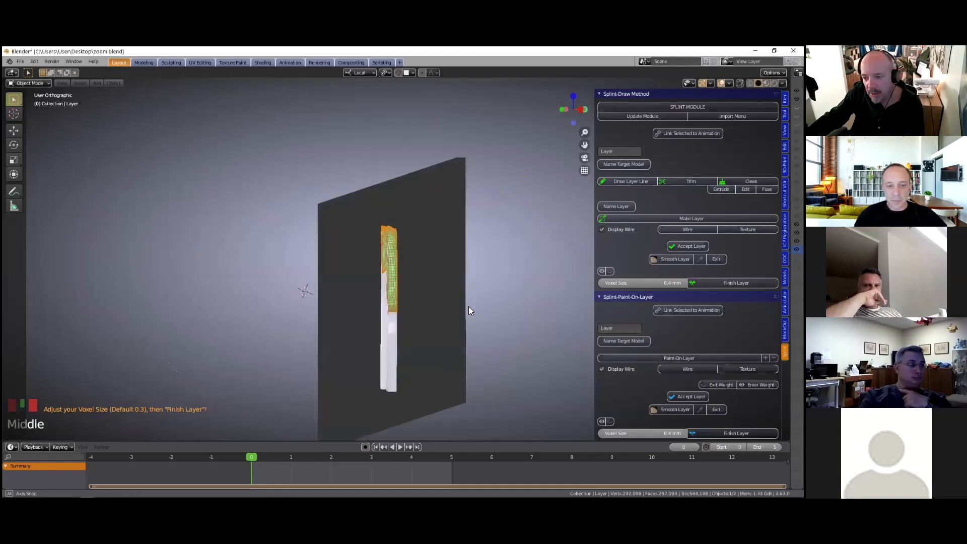
{"action": "scroll", "coordinate": [470, 309], "scroll_direction": "down", "scroll_amount": 2}
{"action": "scroll", "coordinate": [473, 315], "scroll_direction": "up", "scroll_amount": 1}
{"action": "scroll", "coordinate": [480, 315], "scroll_direction": "up", "scroll_amount": 3}
{"action": "scroll", "coordinate": [487, 309], "scroll_direction": "down", "scroll_amount": 2}
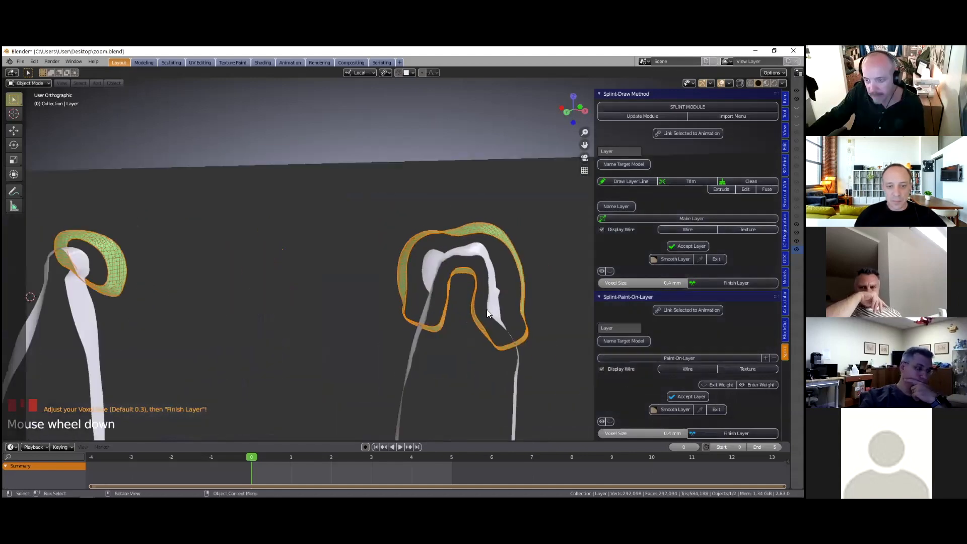
{"action": "scroll", "coordinate": [437, 340], "scroll_direction": "up", "scroll_amount": 3}
{"action": "scroll", "coordinate": [444, 341], "scroll_direction": "up", "scroll_amount": 2}
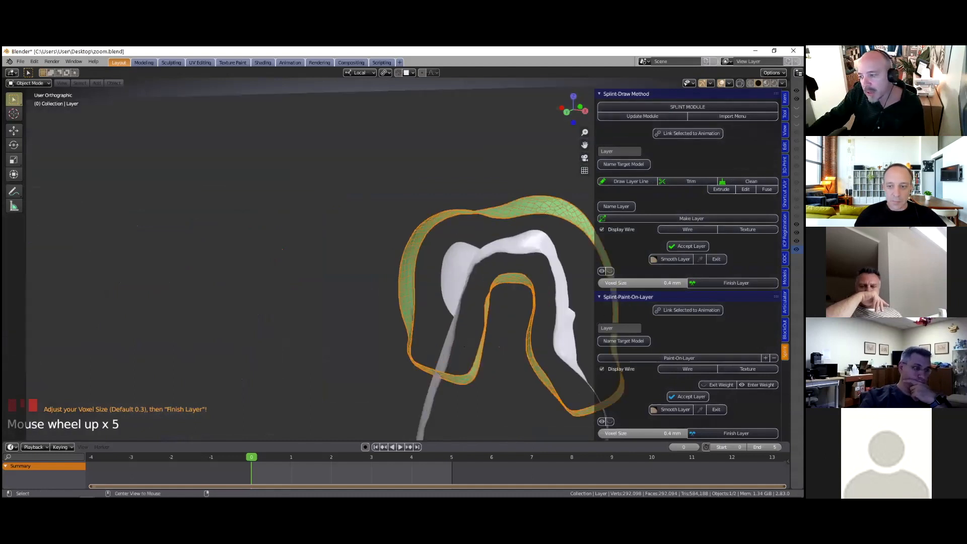
{"action": "key", "text": "alt+b"}
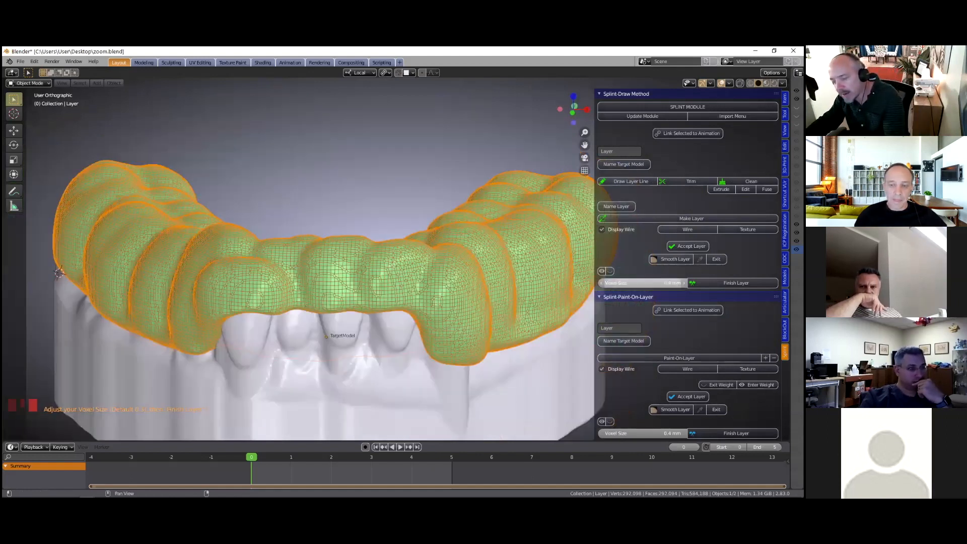
Set the layer's voxel size to 0.2 mm
{"action": "type", "text": ".2"}
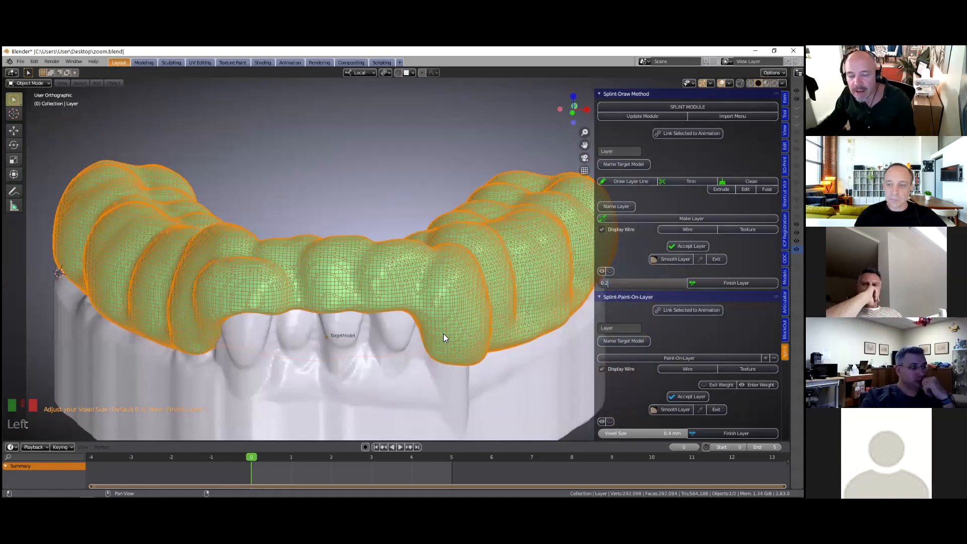
{"action": "key", "text": "Return"}
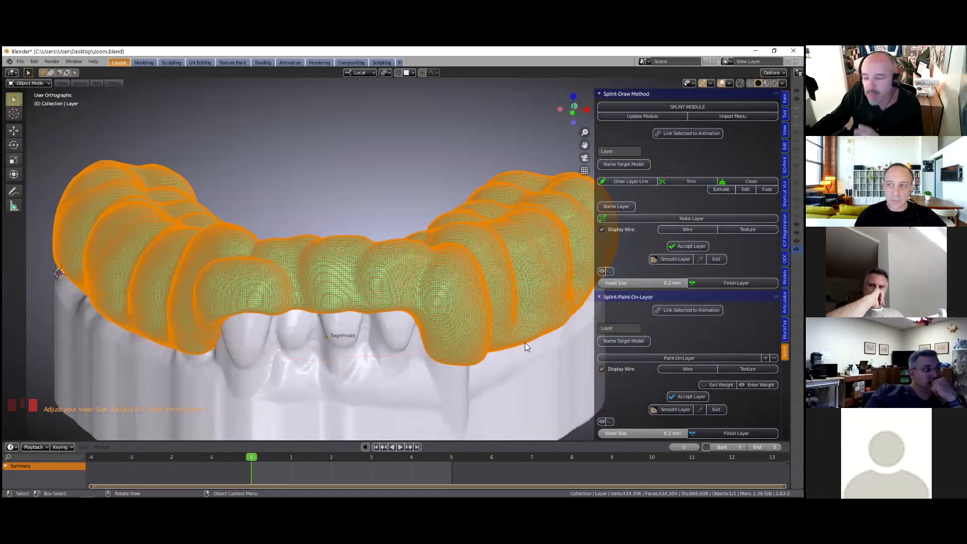
Set the layer's voxel size to 0.4 mm and finish the layer
{"action": "left_click", "coordinate": [652, 283]}
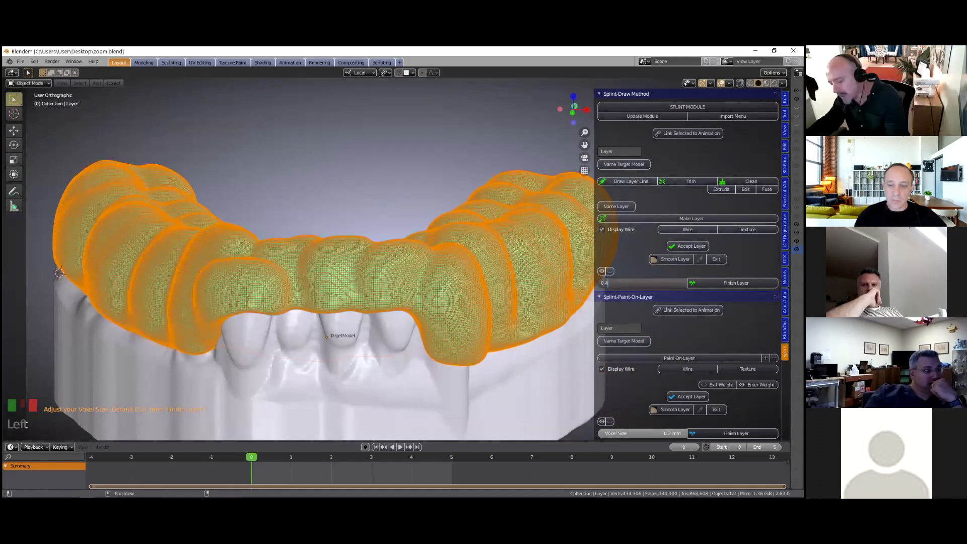
{"action": "type", "text": "0.4"}
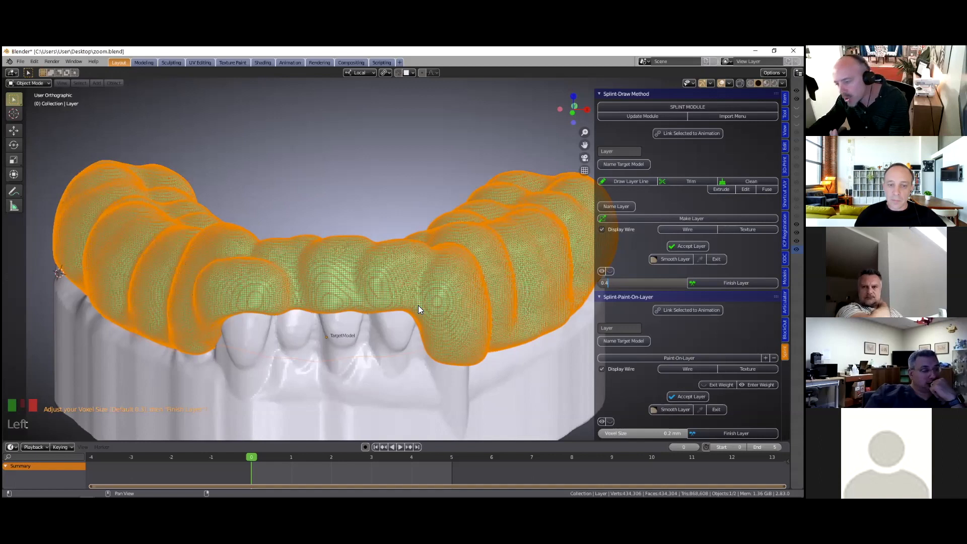
{"action": "key", "text": "Return"}
{"action": "scroll", "coordinate": [535, 274], "scroll_direction": "down", "scroll_amount": 2}
{"action": "left_click", "coordinate": [735, 282]}
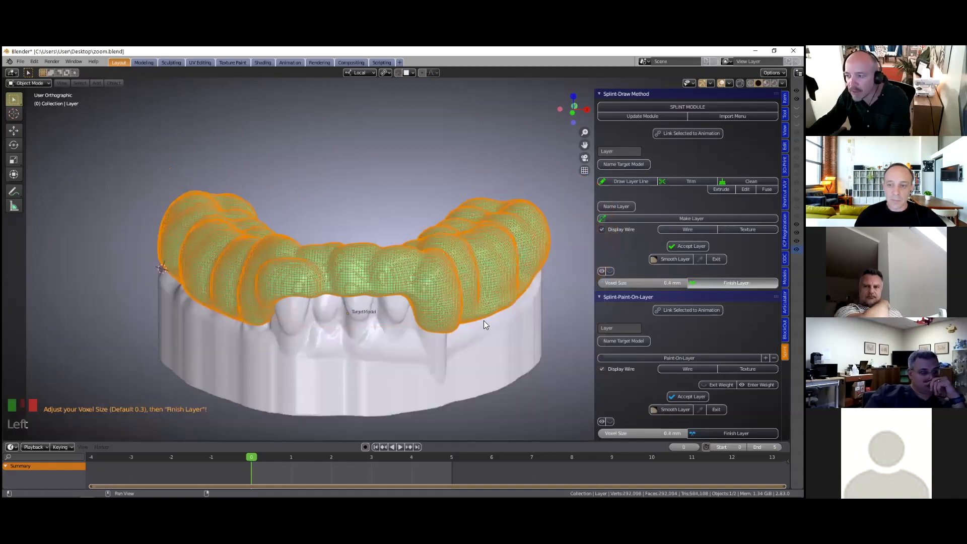
Clip a slice through the finished layer, examine its cross-section over the teeth, and restore the full view
{"action": "middle_click_drag", "start_coordinate": [428, 329], "coordinate": [350, 318]}
{"action": "key", "text": "alt+b"}
{"action": "left_click_drag", "start_coordinate": [393, 196], "coordinate": [410, 423]}
{"action": "middle_click_drag", "start_coordinate": [410, 423], "coordinate": [510, 354]}
{"action": "scroll", "coordinate": [511, 358], "scroll_direction": "up", "scroll_amount": 4}
{"action": "scroll", "coordinate": [511, 356], "scroll_direction": "up", "scroll_amount": 1}
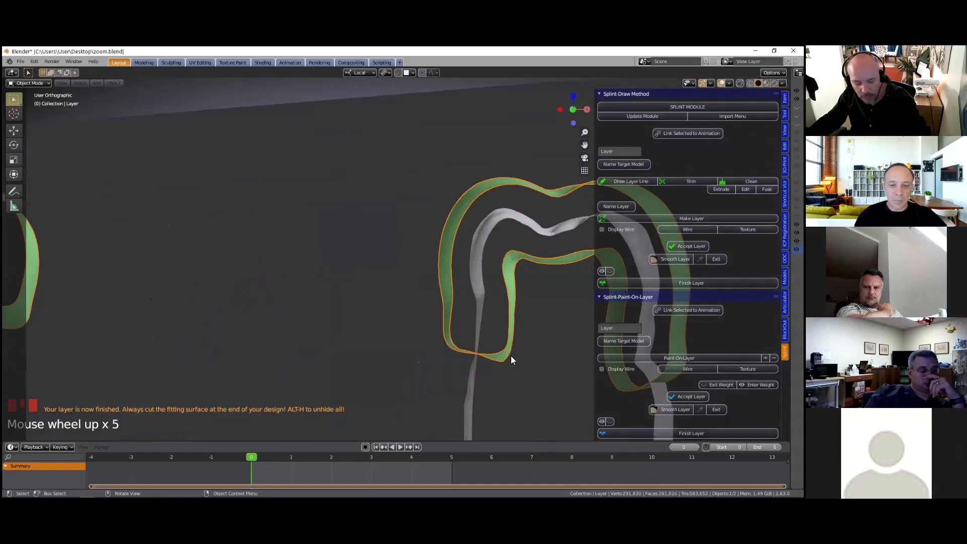
{"action": "scroll", "coordinate": [510, 356], "scroll_direction": "down", "scroll_amount": 6}
{"action": "key", "text": "alt+b"}
{"action": "scroll", "coordinate": [410, 313], "scroll_direction": "down", "scroll_amount": 3}
Examine the finished layer's surface and border around the front teeth and along the whole arch
{"action": "scroll", "coordinate": [410, 314], "scroll_direction": "up", "scroll_amount": 5}
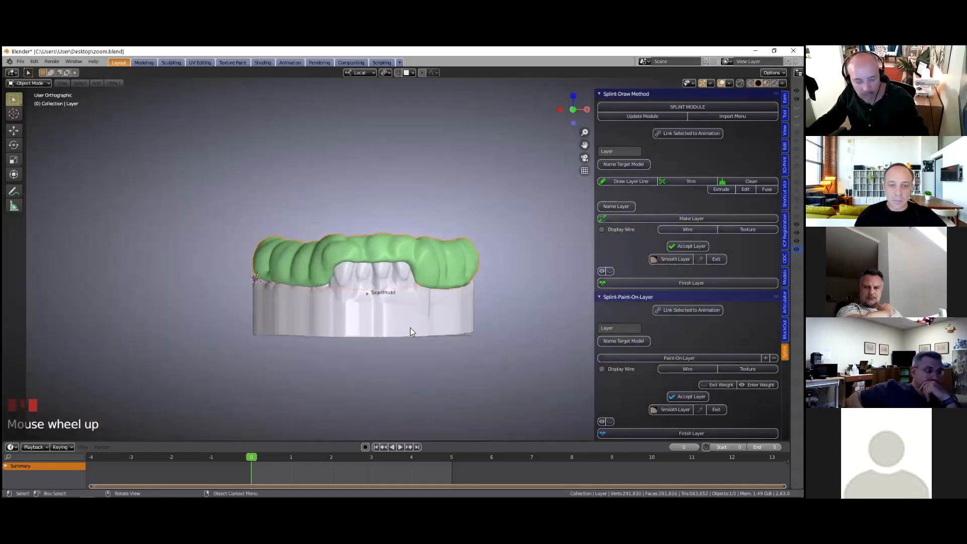
{"action": "scroll", "coordinate": [383, 298], "scroll_direction": "up", "scroll_amount": 1}
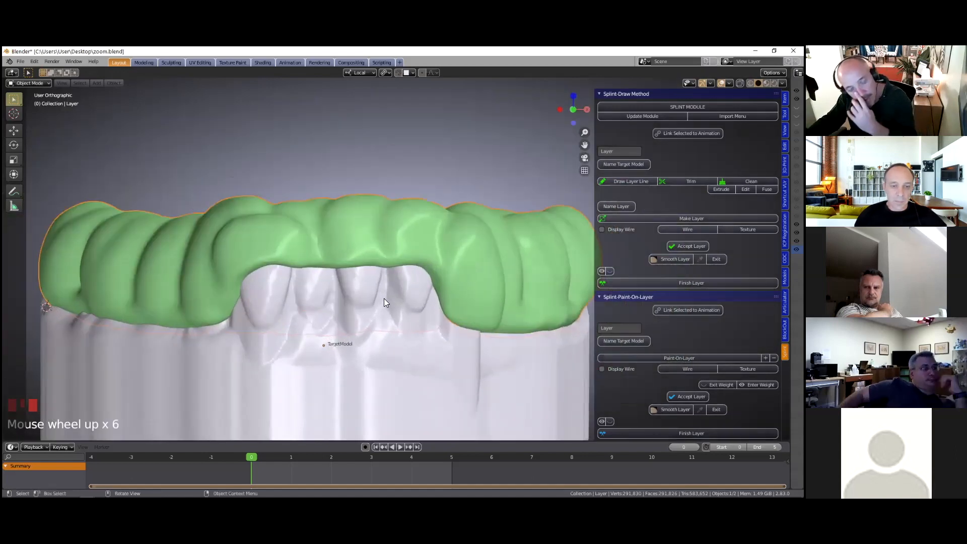
{"action": "middle_click_drag", "start_coordinate": [384, 298], "coordinate": [384, 300], "text": "shift"}
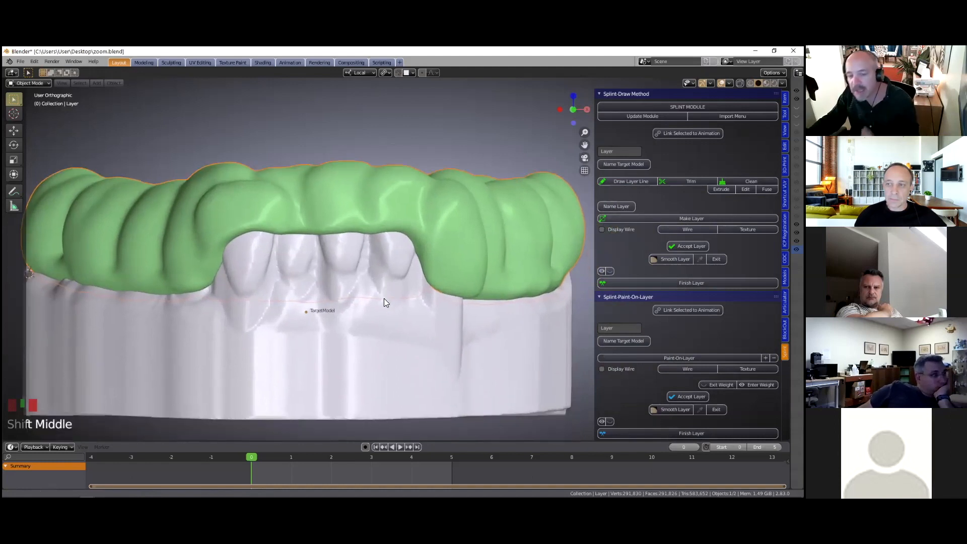
{"action": "scroll", "coordinate": [384, 303], "scroll_direction": "down", "scroll_amount": 1}
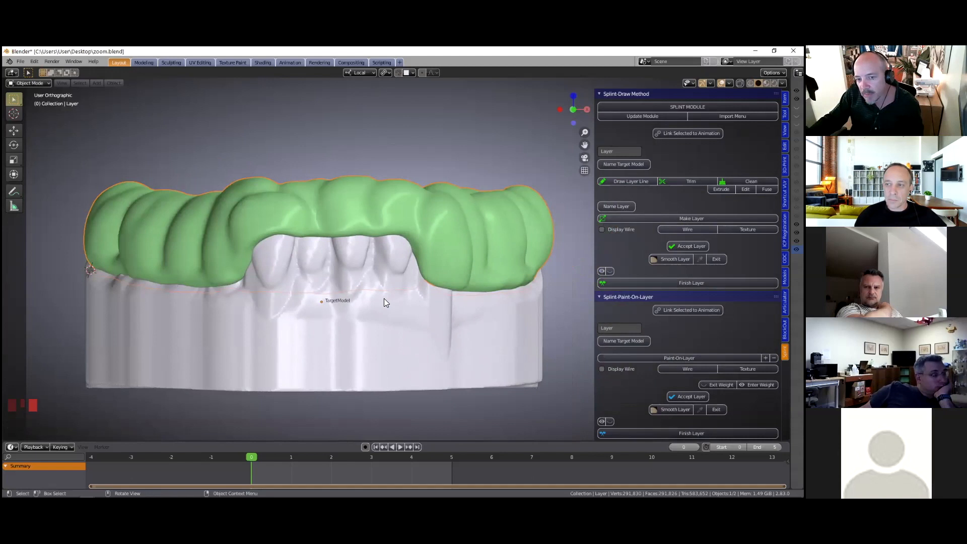
{"action": "scroll", "coordinate": [383, 300], "scroll_direction": "down", "scroll_amount": 1}
{"action": "middle_click_drag", "start_coordinate": [383, 300], "coordinate": [390, 341]}
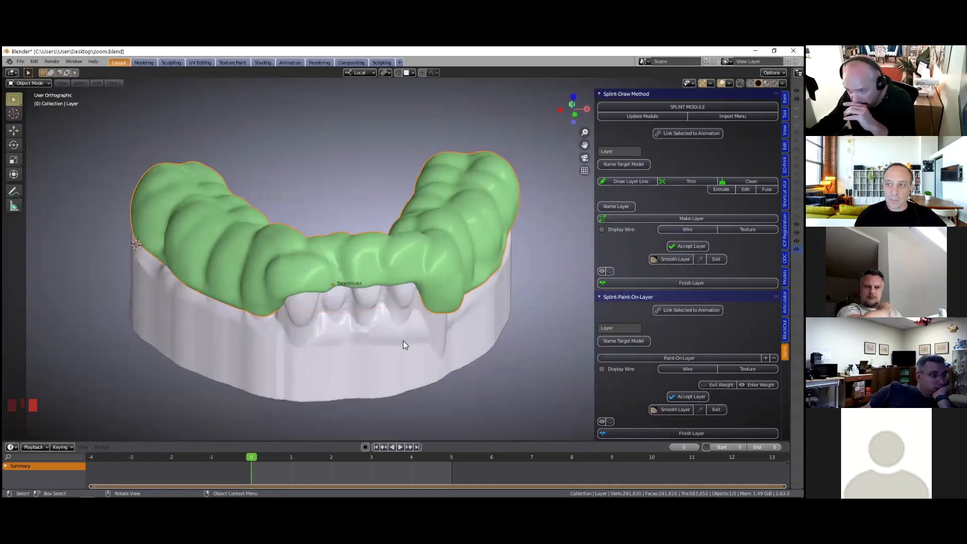
{"action": "scroll", "coordinate": [406, 304], "scroll_direction": "down", "scroll_amount": 1}
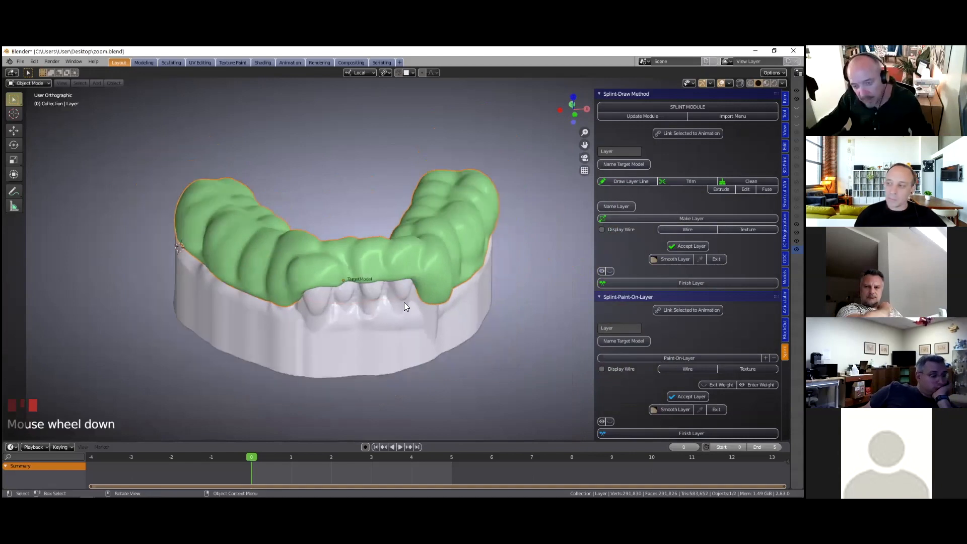
Unhide all hidden models to bring back the upper and original lower jaws around the layer
{"action": "key", "text": "alt+b"}
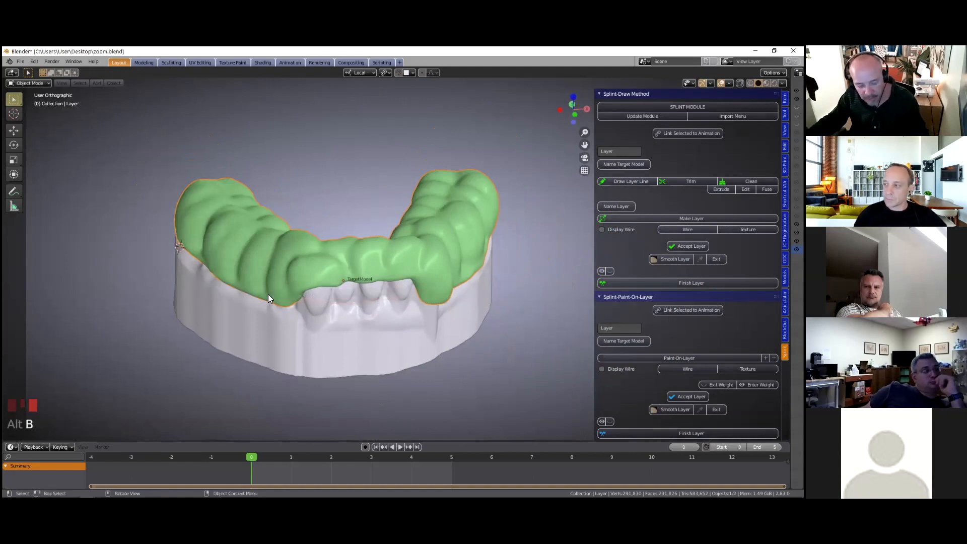
{"action": "middle_click_drag", "start_coordinate": [305, 319], "coordinate": [403, 353]}
{"action": "key", "text": "alt+h"}
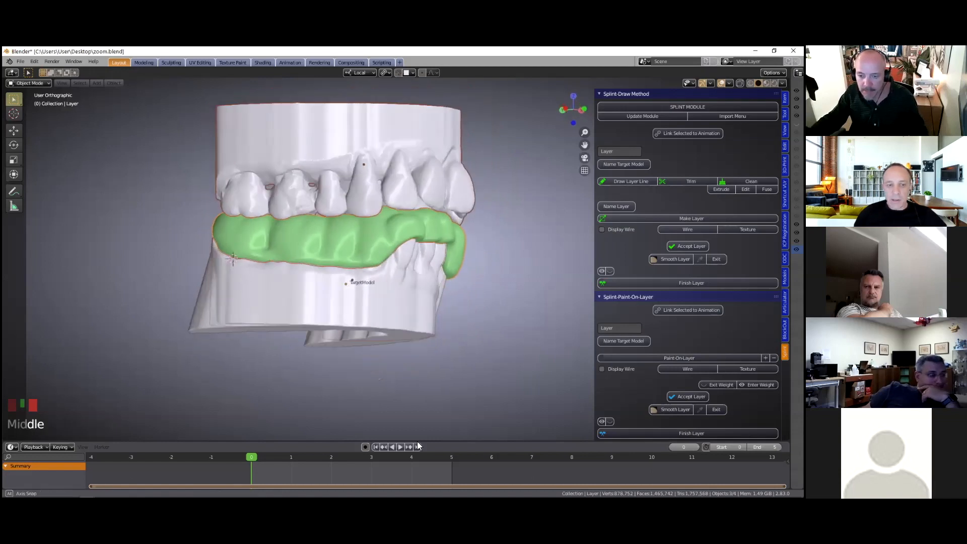
Play the jaw animation briefly and examine how the layer sits against the upper teeth
{"action": "left_click", "coordinate": [418, 447]}
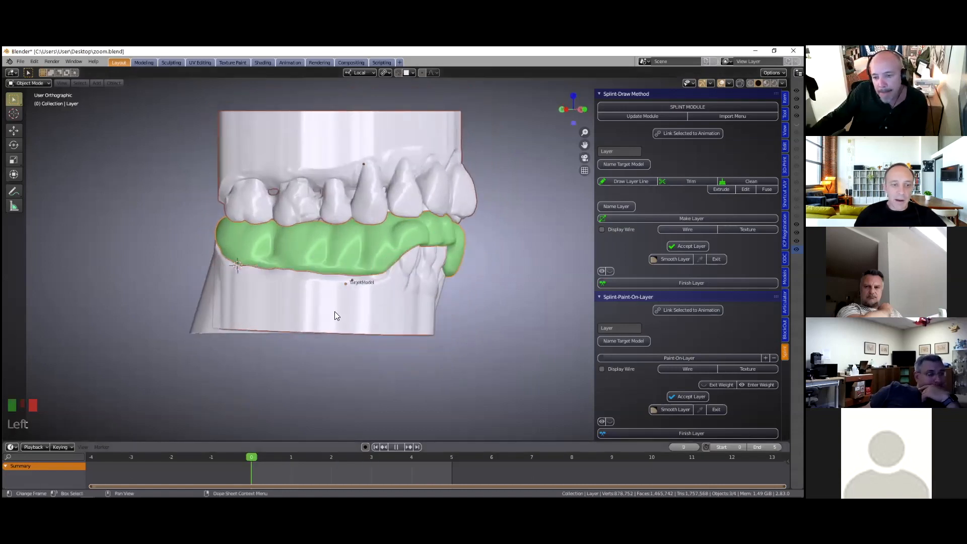
{"action": "scroll", "coordinate": [311, 314], "scroll_direction": "up", "scroll_amount": 1}
{"action": "scroll", "coordinate": [298, 246], "scroll_direction": "up", "scroll_amount": 1}
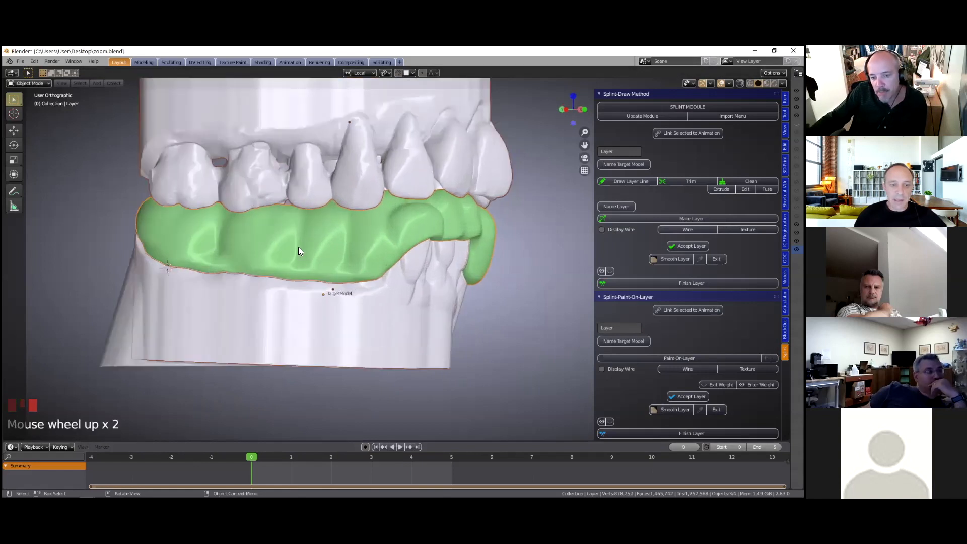
{"action": "scroll", "coordinate": [298, 247], "scroll_direction": "down", "scroll_amount": 2}
{"action": "middle_click_drag", "start_coordinate": [298, 246], "coordinate": [321, 253]}
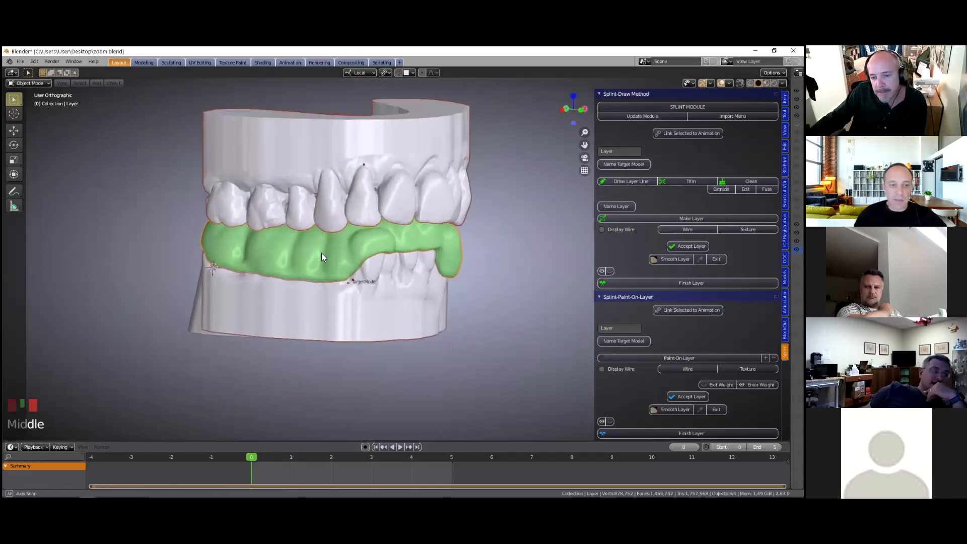
{"action": "scroll", "coordinate": [334, 242], "scroll_direction": "up", "scroll_amount": 2}
Select the layer and play the jaw animation to check whether it follows the lower jaw, and stop playback
{"action": "left_click", "coordinate": [335, 248]}
{"action": "left_click", "coordinate": [335, 247]}
{"action": "scroll", "coordinate": [403, 302], "scroll_direction": "down", "scroll_amount": 2}
{"action": "middle_click_drag", "start_coordinate": [490, 434], "coordinate": [500, 418]}
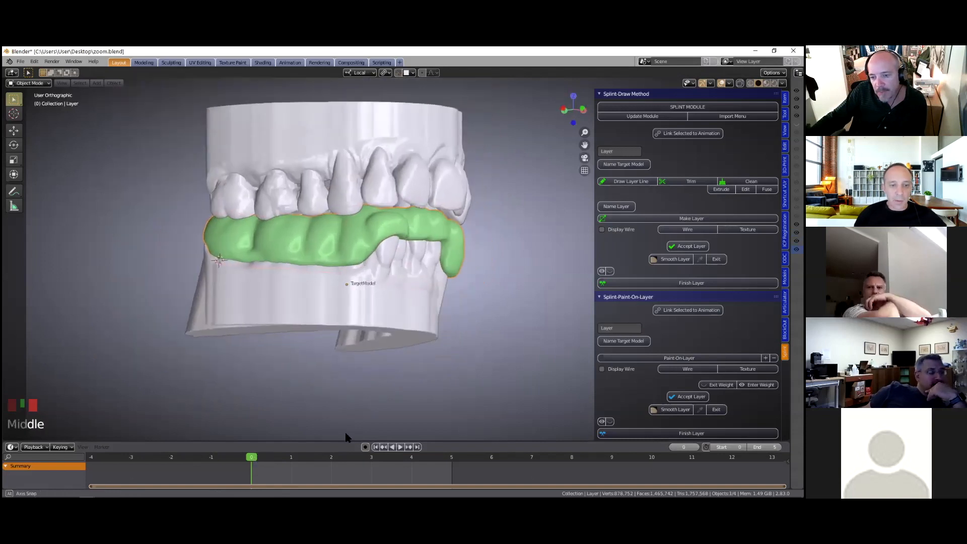
{"action": "middle_click_drag", "start_coordinate": [344, 430], "coordinate": [345, 441]}
{"action": "left_click", "coordinate": [400, 447]}
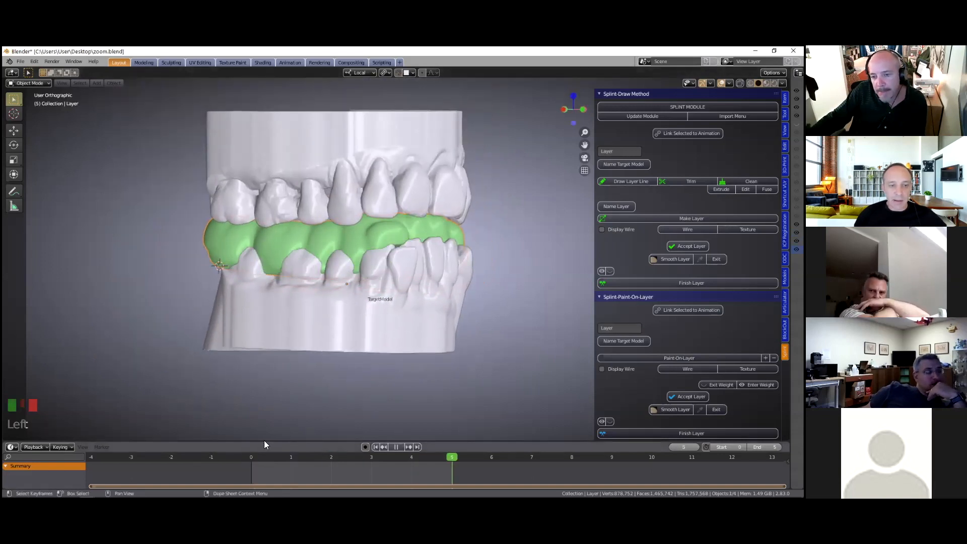
{"action": "key", "text": "Escape"}
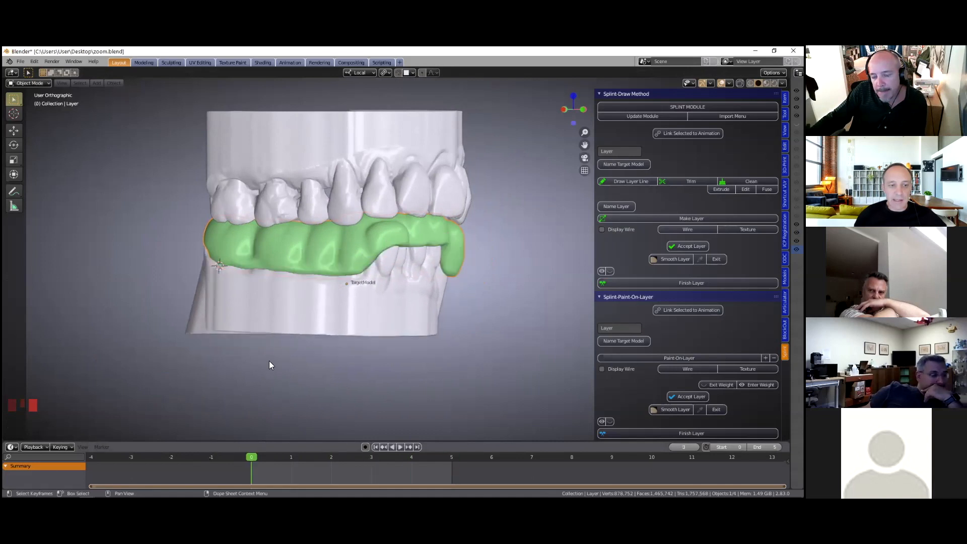
Examine the contact between the layer and the upper teeth from the side and the front
{"action": "middle_click_drag", "start_coordinate": [293, 332], "coordinate": [310, 362], "text": "shift"}
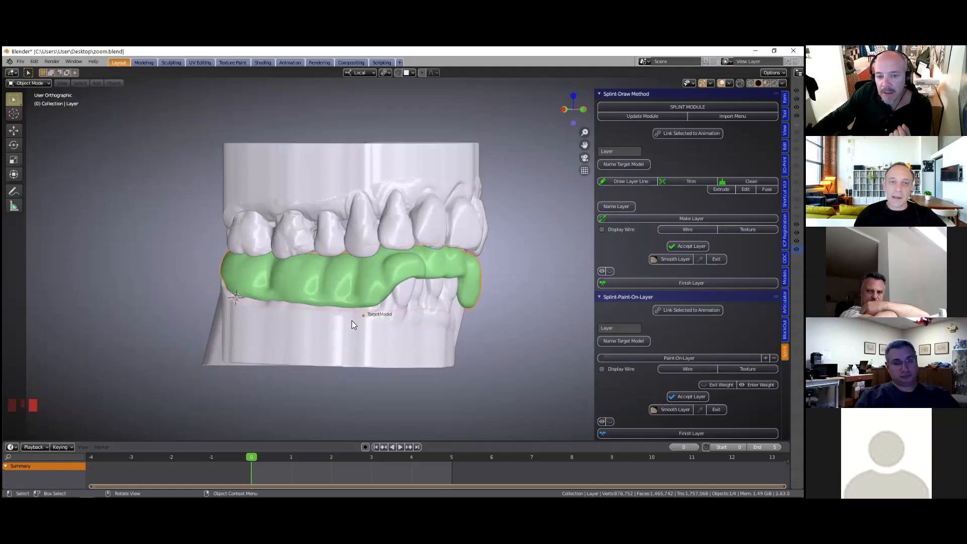
{"action": "middle_click_drag", "start_coordinate": [352, 317], "coordinate": [322, 318]}
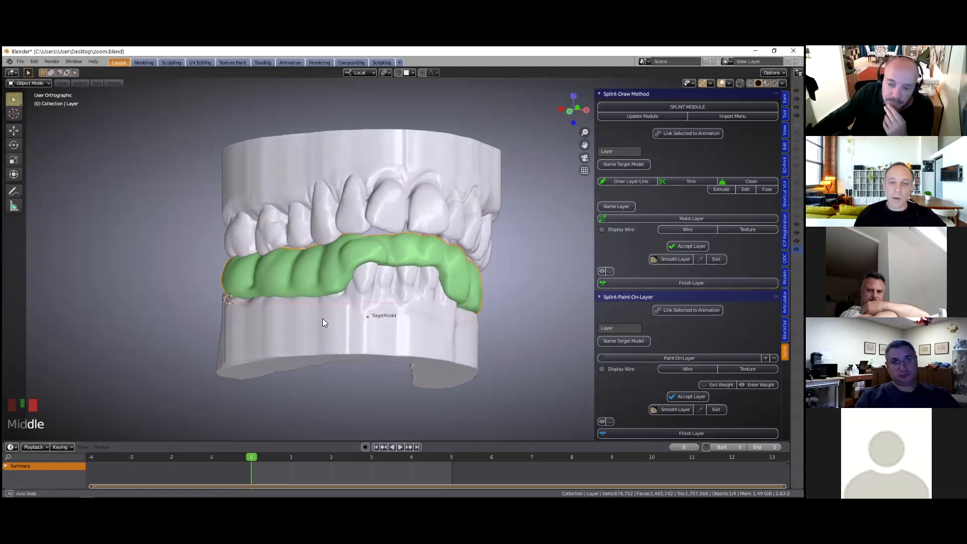
{"action": "scroll", "coordinate": [322, 318], "scroll_direction": "up", "scroll_amount": 3}
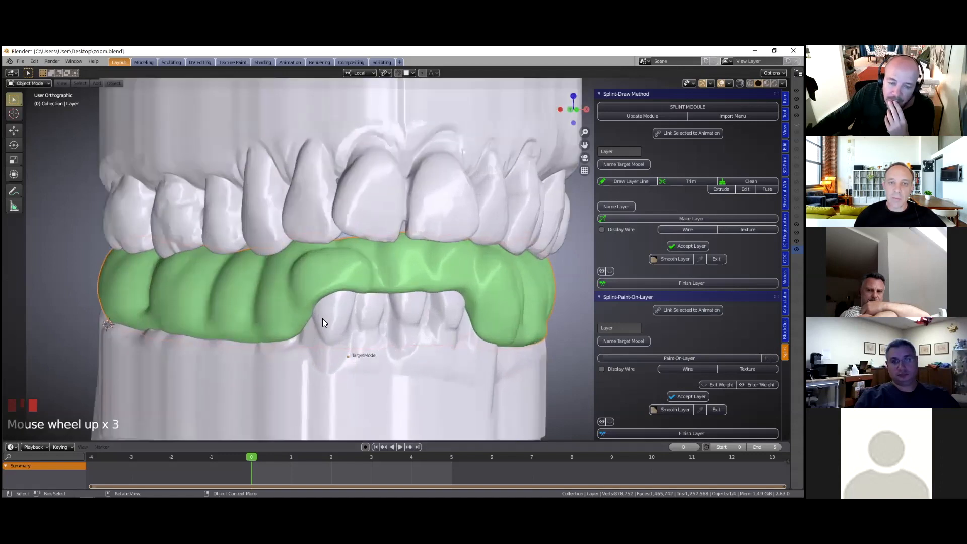
{"action": "scroll", "coordinate": [322, 323], "scroll_direction": "down", "scroll_amount": 2}
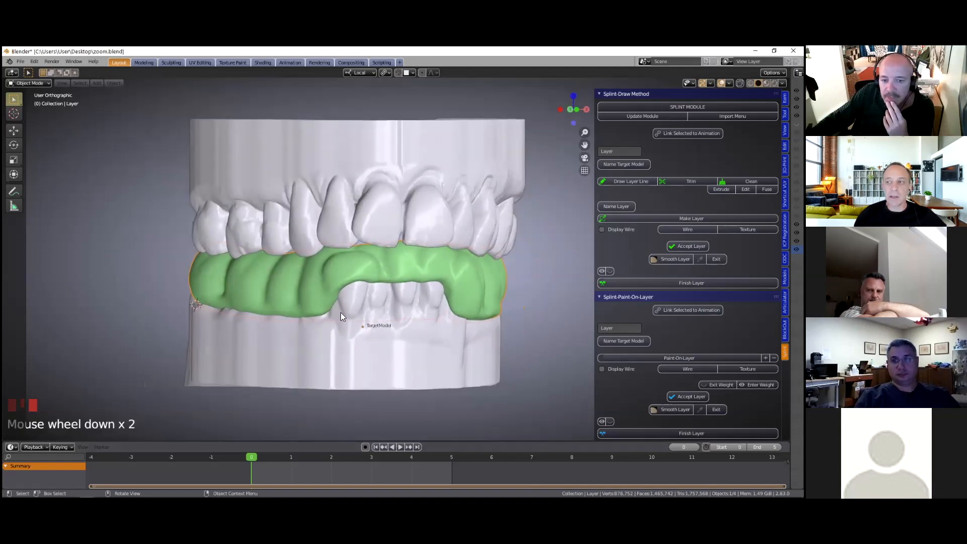
{"action": "scroll", "coordinate": [347, 313], "scroll_direction": "down", "scroll_amount": 1}
{"action": "middle_click_drag", "start_coordinate": [351, 315], "coordinate": [361, 317]}
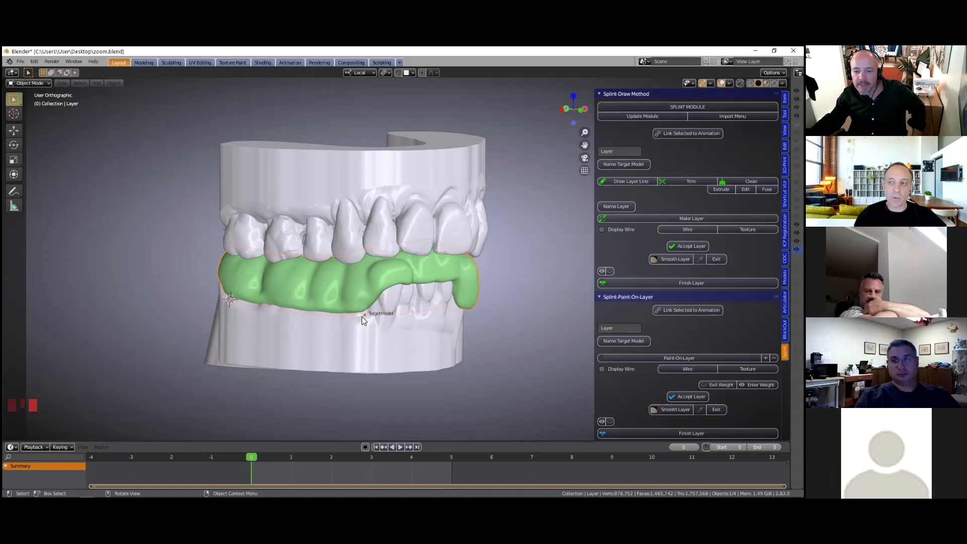
{"action": "scroll", "coordinate": [361, 316], "scroll_direction": "up", "scroll_amount": 2}
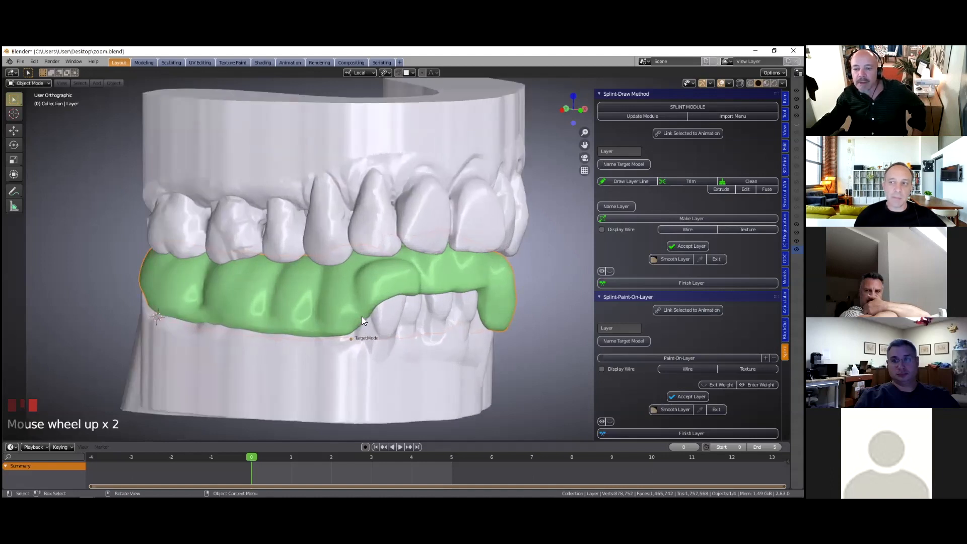
{"action": "middle_click_drag", "start_coordinate": [363, 304], "coordinate": [338, 322]}
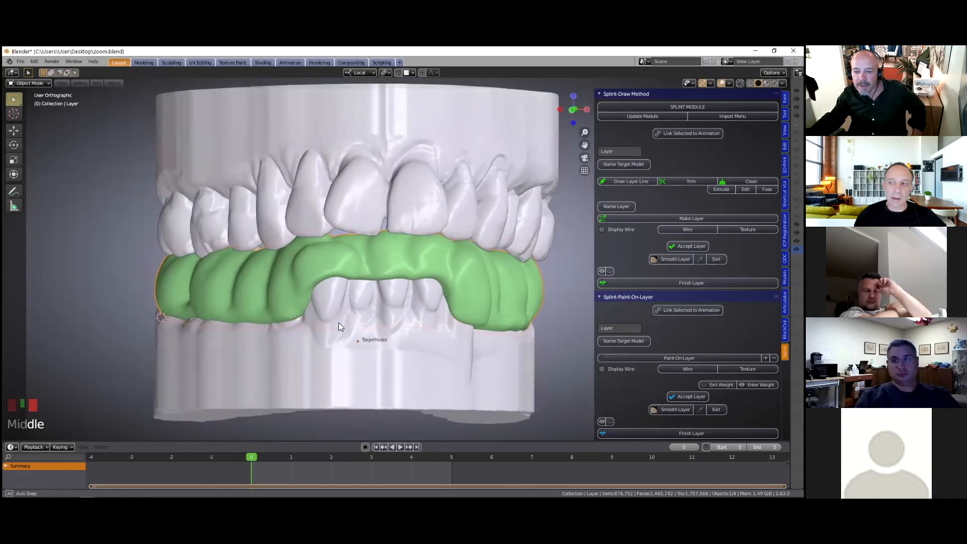
{"action": "scroll", "coordinate": [359, 320], "scroll_direction": "up", "scroll_amount": 1}
{"action": "scroll", "coordinate": [345, 328], "scroll_direction": "up", "scroll_amount": 1}
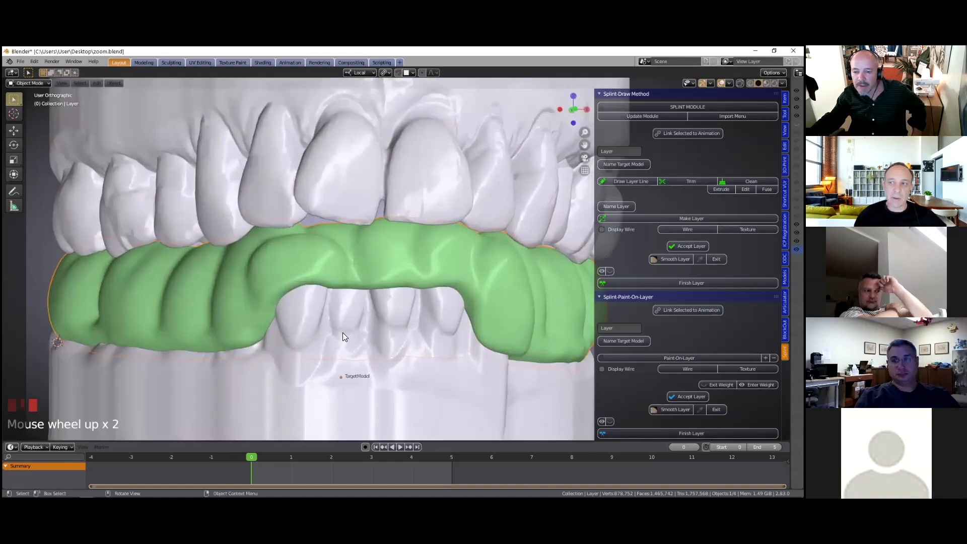
Place the 3D cursor on the lower front teeth of the target model, just below the layer's front edge
{"action": "middle_click_drag", "start_coordinate": [343, 333], "coordinate": [316, 366]}
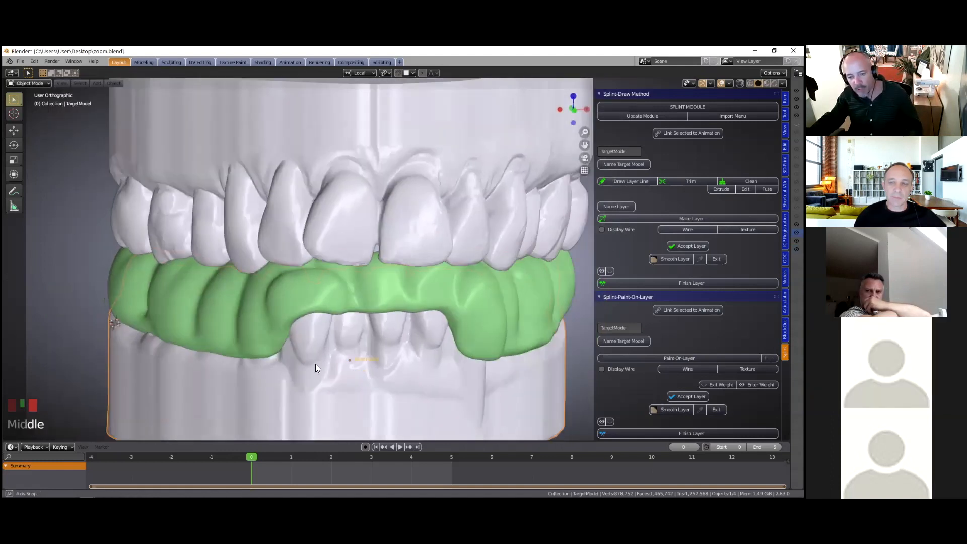
{"action": "scroll", "coordinate": [282, 387], "scroll_direction": "up", "scroll_amount": 1}
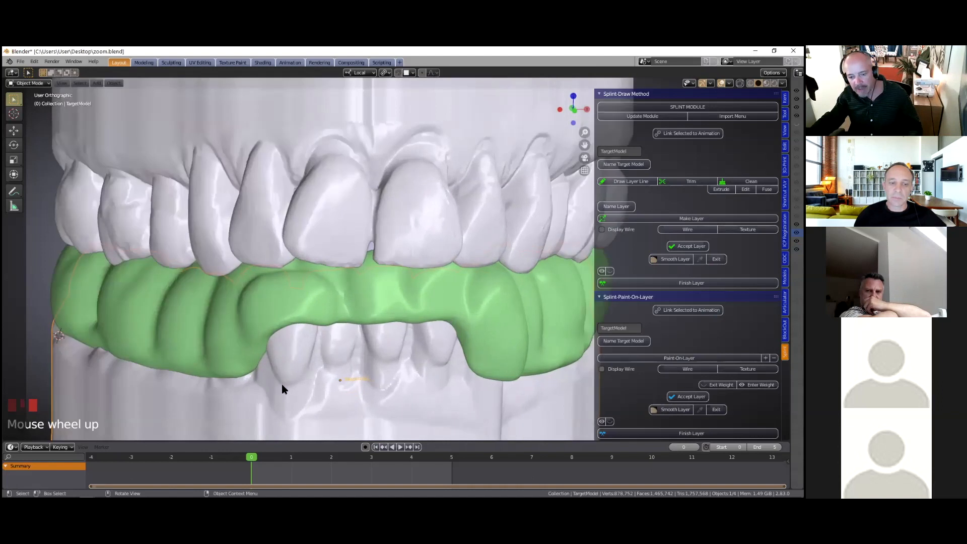
{"action": "scroll", "coordinate": [297, 391], "scroll_direction": "up", "scroll_amount": 2}
{"action": "scroll", "coordinate": [317, 379], "scroll_direction": "down", "scroll_amount": 2}
{"action": "right_click", "coordinate": [316, 364], "text": "shift"}
{"action": "scroll", "coordinate": [326, 371], "scroll_direction": "up", "scroll_amount": 1}
{"action": "scroll", "coordinate": [331, 354], "scroll_direction": "down", "scroll_amount": 1}
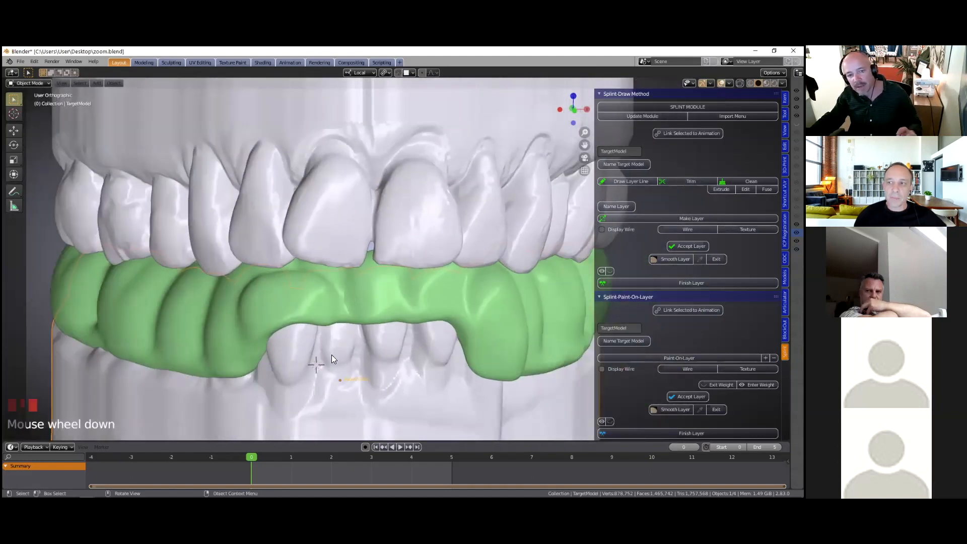
{"action": "scroll", "coordinate": [331, 354], "scroll_direction": "down", "scroll_amount": 1}
Link the finished layer to the jaw animation and play the animation to check the layer's movement
{"action": "left_click", "coordinate": [238, 330]}
{"action": "scroll", "coordinate": [297, 322], "scroll_direction": "down", "scroll_amount": 3}
{"action": "middle_click_drag", "start_coordinate": [349, 327], "coordinate": [332, 354]}
{"action": "scroll", "coordinate": [332, 354], "scroll_direction": "up", "scroll_amount": 2}
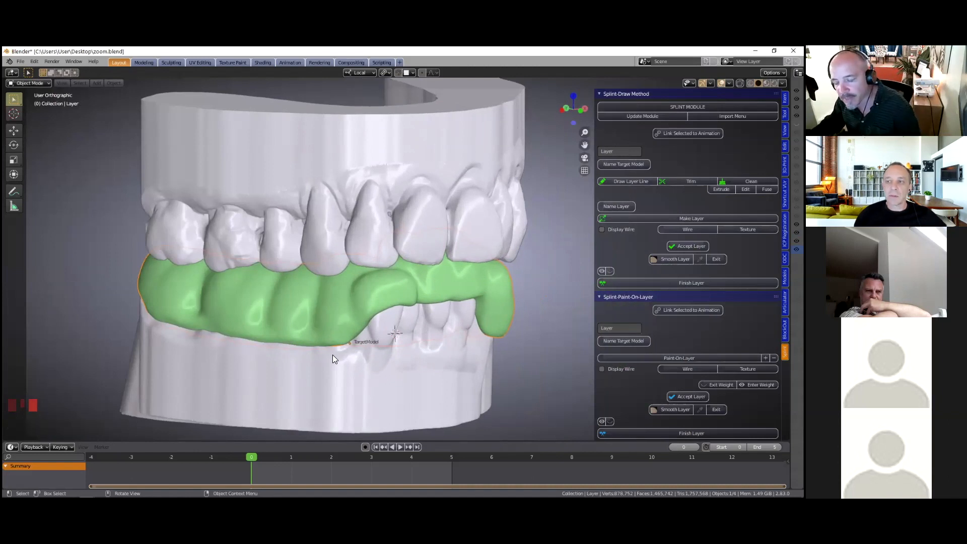
{"action": "left_click_drag", "start_coordinate": [253, 457], "coordinate": [240, 395]}
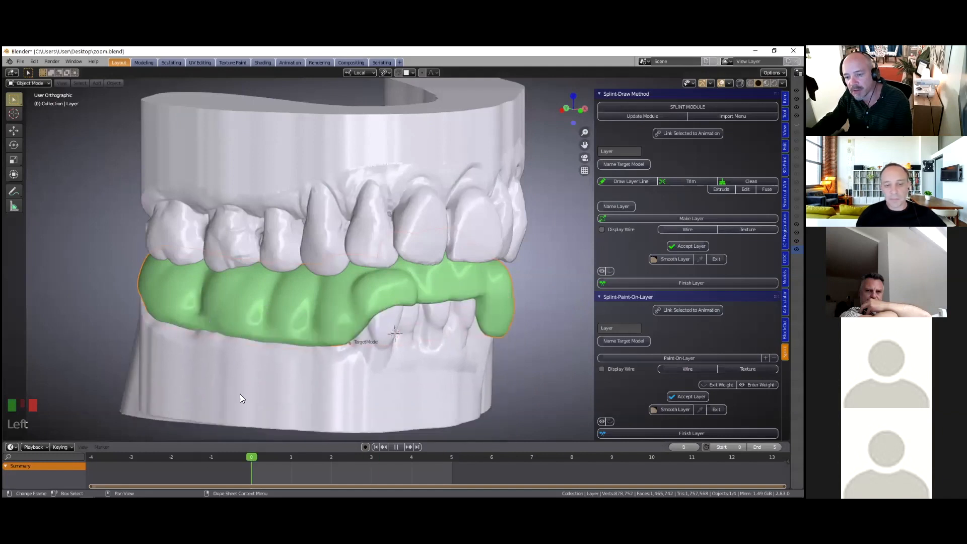
{"action": "left_click", "coordinate": [309, 320]}
{"action": "left_click", "coordinate": [307, 316]}
{"action": "left_click", "coordinate": [688, 133]}
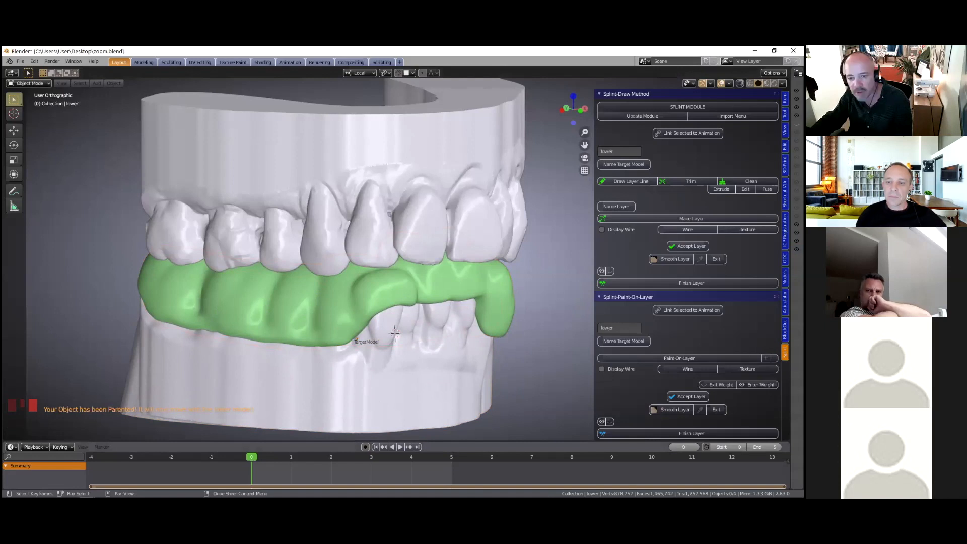
{"action": "key", "text": "space"}
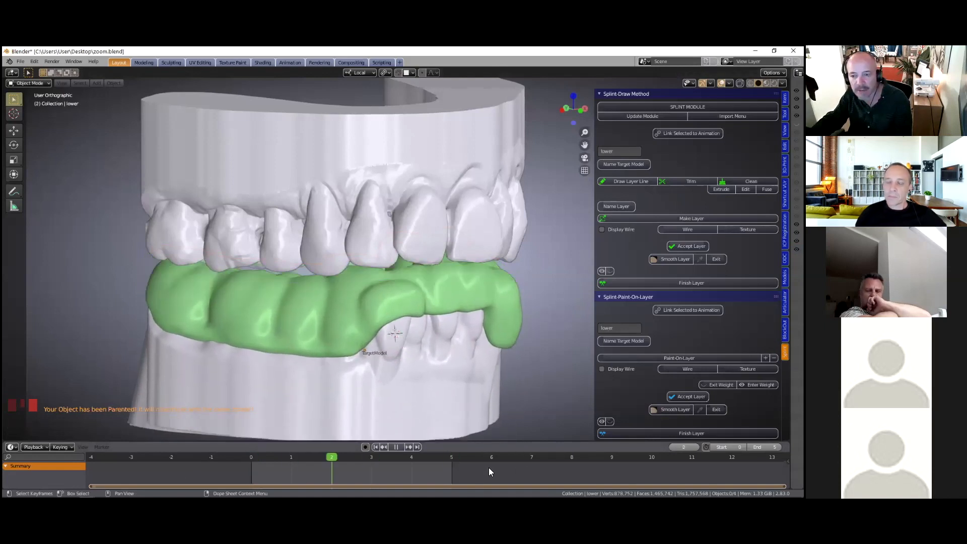
Stop the playback and examine the gap between the layer and the upper teeth with the jaw open
{"action": "key", "text": "space"}
{"action": "scroll", "coordinate": [317, 361], "scroll_direction": "down", "scroll_amount": 2}
{"action": "middle_click_drag", "start_coordinate": [336, 355], "coordinate": [363, 357]}
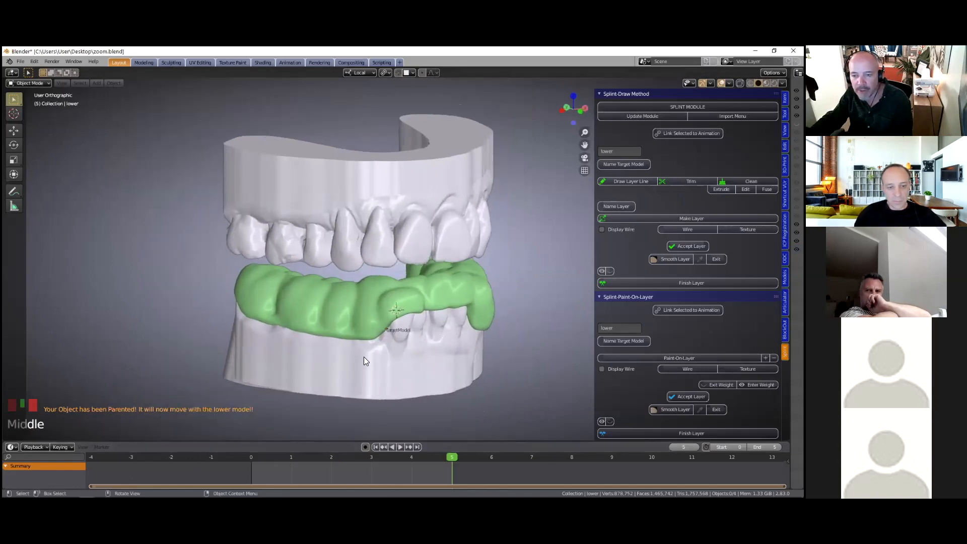
{"action": "scroll", "coordinate": [443, 437], "scroll_direction": "up", "scroll_amount": 2}
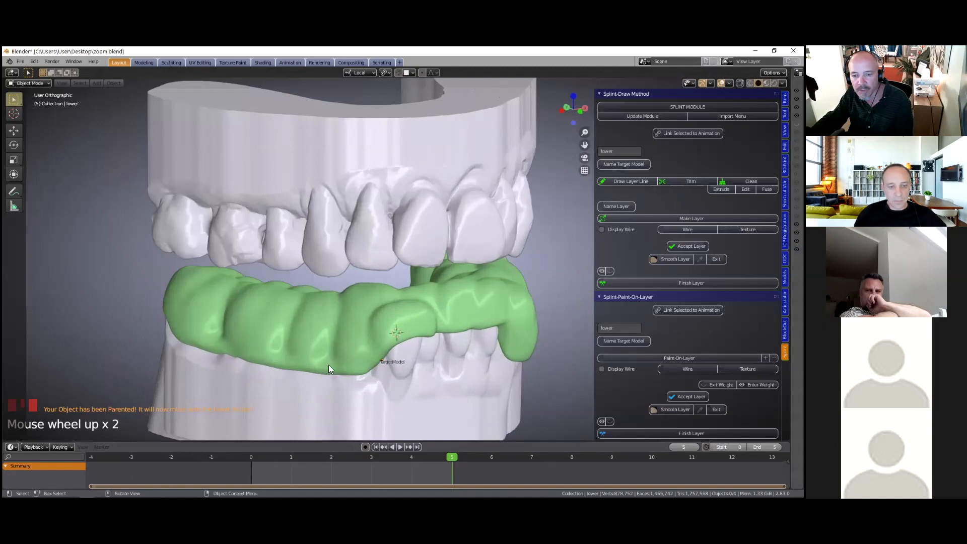
{"action": "scroll", "coordinate": [332, 363], "scroll_direction": "up", "scroll_amount": 1}
{"action": "middle_click_drag", "start_coordinate": [336, 359], "coordinate": [249, 457]}
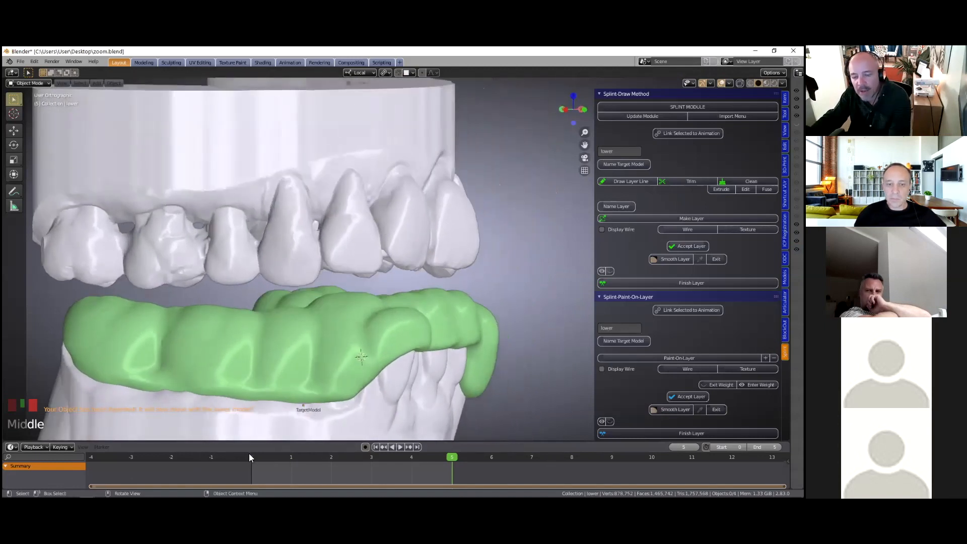
Return to frame 0 and replay the jaw animation to watch the layer move away from the upper teeth
{"action": "left_click", "coordinate": [250, 457]}
{"action": "middle_click_drag", "start_coordinate": [292, 339], "coordinate": [377, 345]}
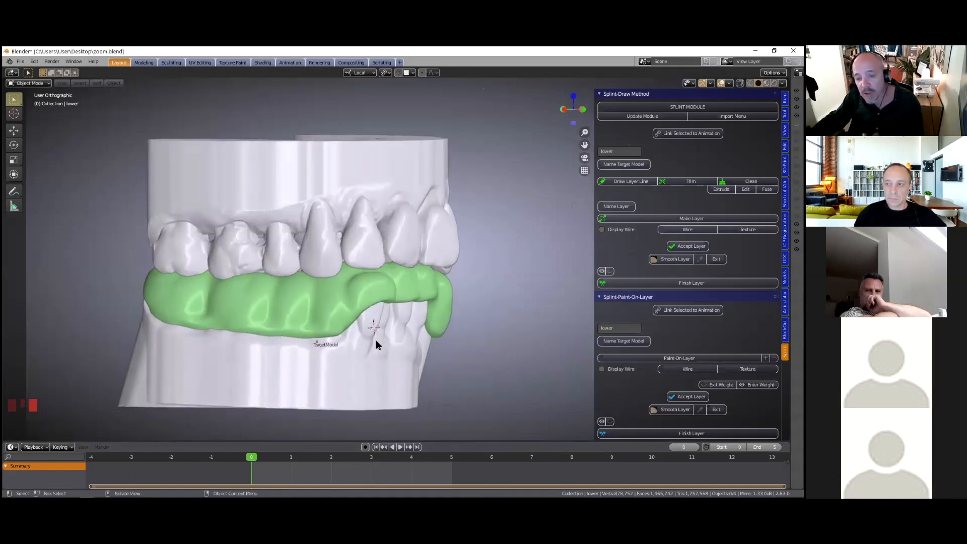
{"action": "scroll", "coordinate": [261, 457], "scroll_direction": "down", "scroll_amount": 2}
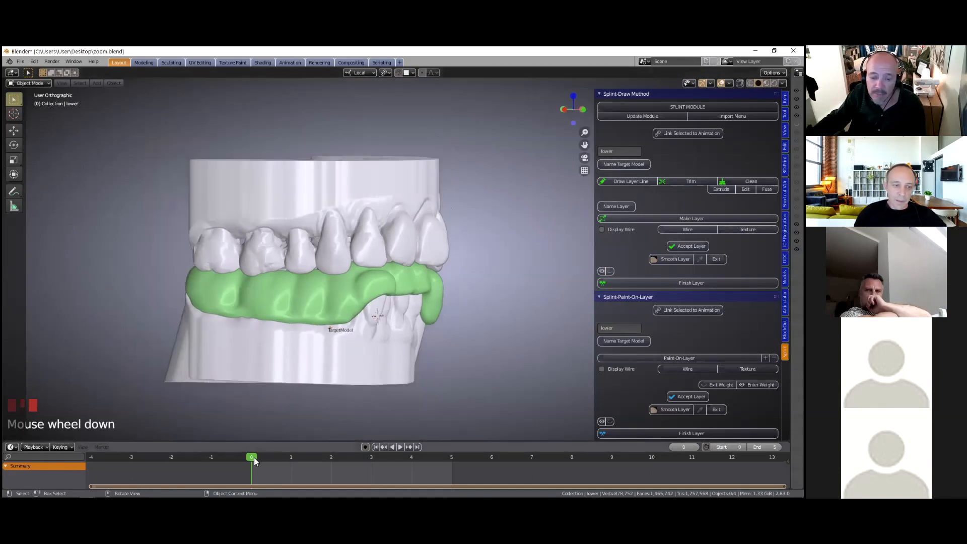
{"action": "left_click", "coordinate": [401, 447]}
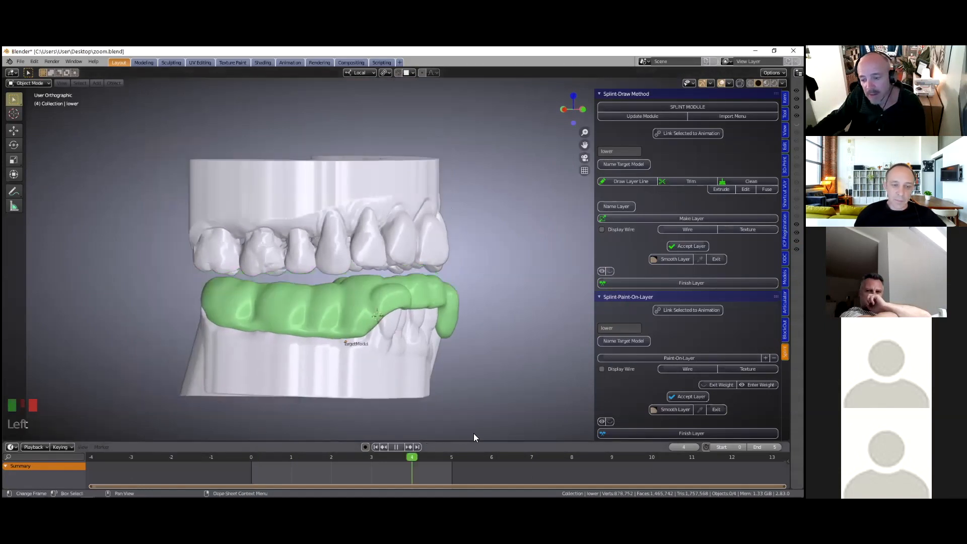
{"action": "middle_click_drag", "start_coordinate": [240, 293], "coordinate": [227, 296]}
Select the layer, reveal the occlusal rim tools, and place the 3D cursor on the layer's outer surface at its patient-right back end
{"action": "left_click", "coordinate": [227, 298]}
{"action": "scroll", "coordinate": [320, 256], "scroll_direction": "up", "scroll_amount": 3}
{"action": "middle_click_drag", "start_coordinate": [518, 147], "coordinate": [603, 105], "text": "shift"}
{"action": "left_click", "coordinate": [603, 94]}
{"action": "left_click", "coordinate": [604, 104]}
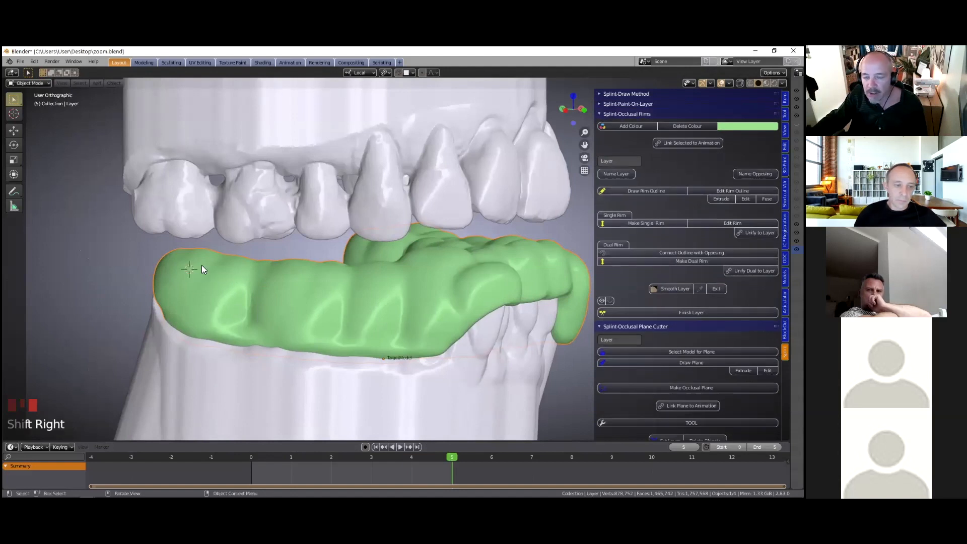
Start a rim outline at the 3D cursor and run it forward along the outer side of the patient-right back teeth
{"action": "left_click", "coordinate": [645, 191]}
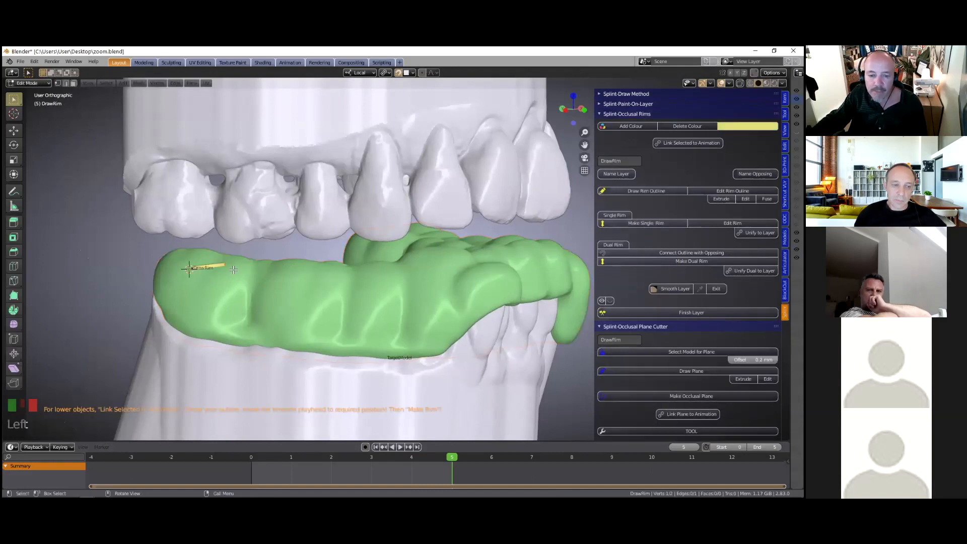
{"action": "key", "text": "g"}
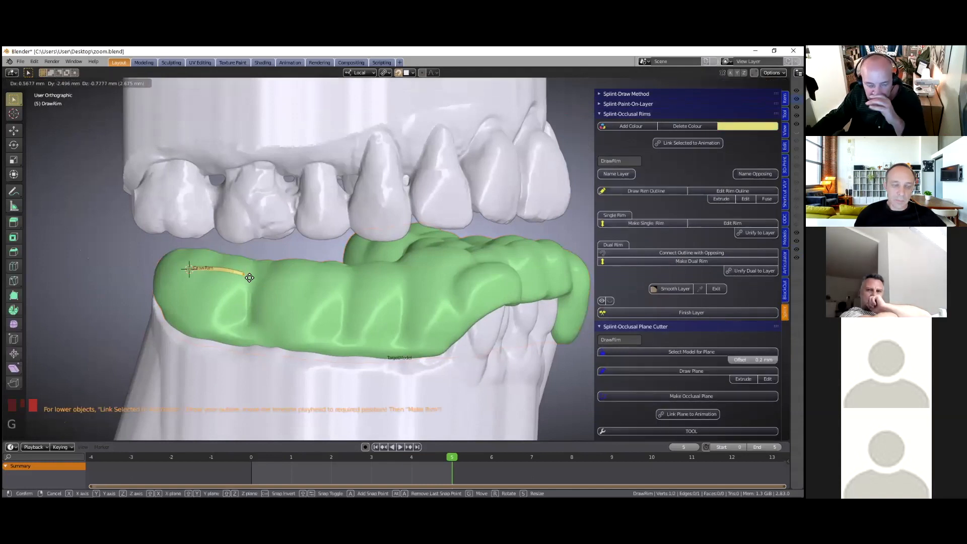
{"action": "left_click", "coordinate": [250, 278]}
{"action": "key", "text": "e"}
{"action": "left_click", "coordinate": [300, 281]}
{"action": "key", "text": "e"}
{"action": "left_click", "coordinate": [335, 286]}
{"action": "key", "text": "e"}
{"action": "left_click", "coordinate": [373, 287]}
{"action": "key", "text": "e"}
{"action": "left_click", "coordinate": [393, 284]}
Continue the rim outline around its front end and back along the inner side of the layer
{"action": "middle_click_drag", "start_coordinate": [393, 283], "coordinate": [395, 323]}
{"action": "key", "text": "e"}
{"action": "left_click", "coordinate": [393, 266]}
{"action": "key", "text": "e"}
{"action": "key", "text": "e"}
{"action": "key", "text": "e"}
{"action": "key", "text": "e"}
{"action": "key", "text": "e"}
{"action": "key", "text": "e"}
{"action": "key", "text": "e"}
{"action": "key", "text": "e"}
{"action": "key", "text": "e"}
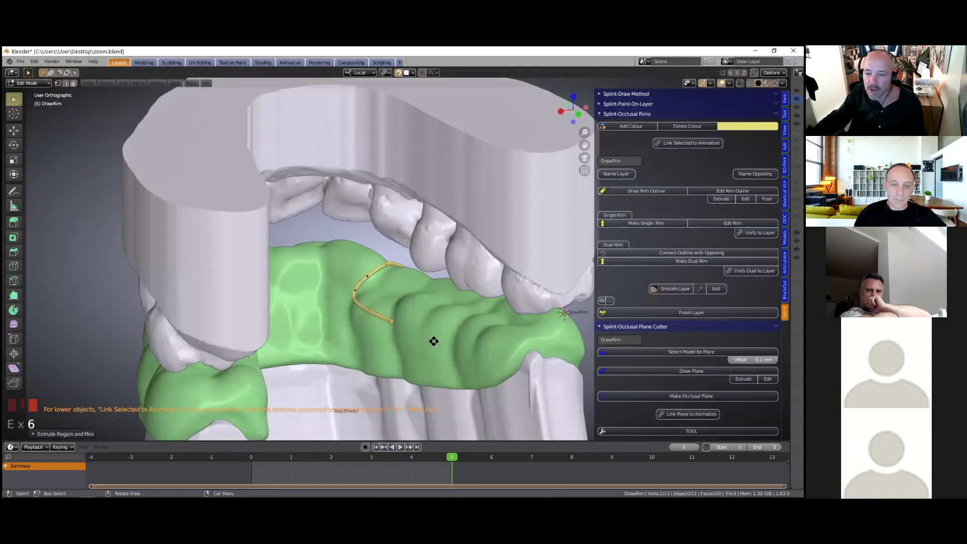
{"action": "key", "text": "e"}
{"action": "key", "text": "e"}
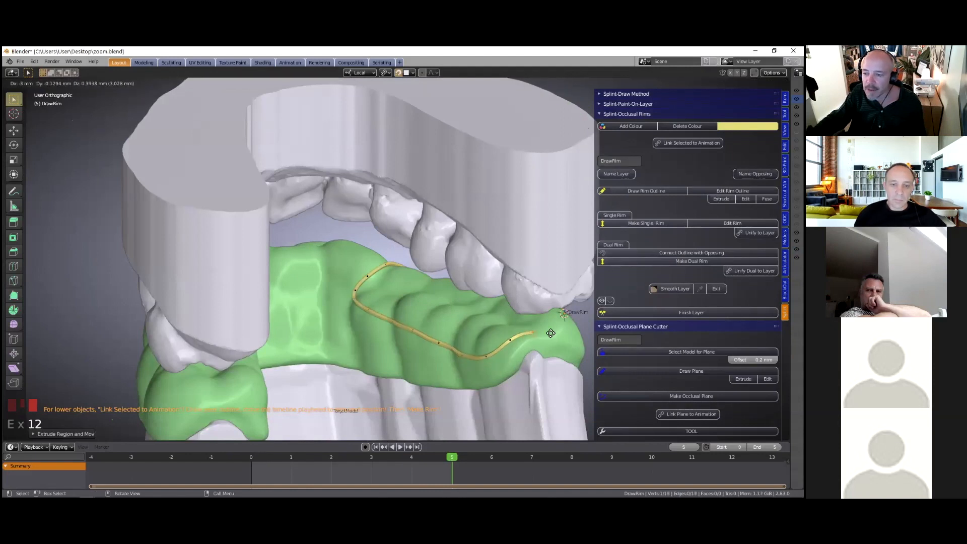
Carry the rim outline around the back end of the layer and close it into a loop
{"action": "left_click", "coordinate": [551, 333]}
{"action": "key", "text": "e"}
{"action": "left_click", "coordinate": [574, 331]}
{"action": "middle_click_drag", "start_coordinate": [405, 310], "coordinate": [426, 303], "text": "shift"}
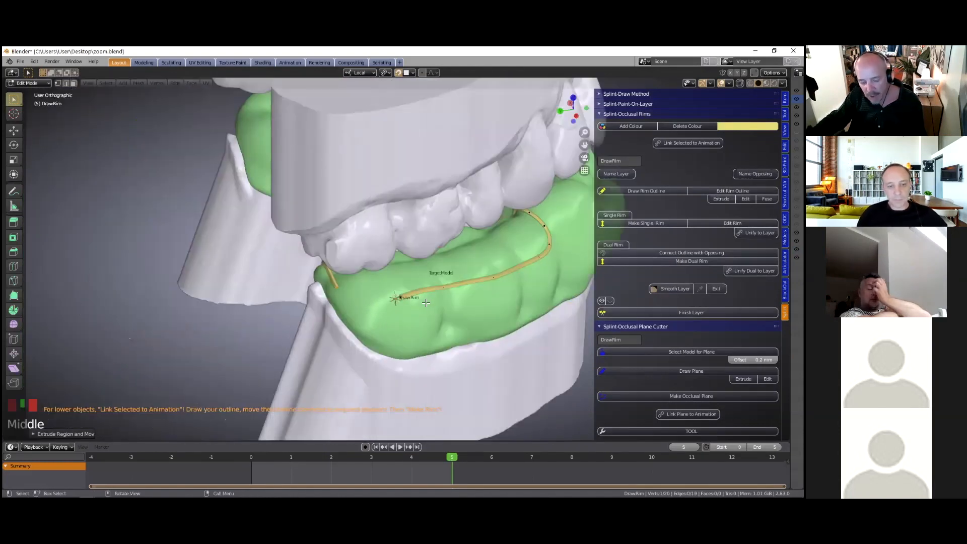
{"action": "key", "text": "f"}
{"action": "scroll", "coordinate": [397, 275], "scroll_direction": "down", "scroll_amount": 2}
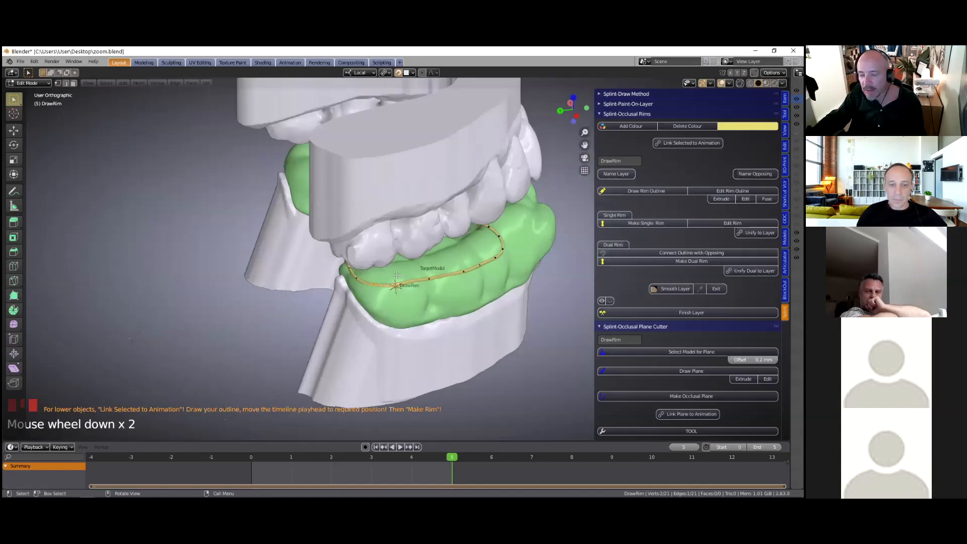
{"action": "middle_click_drag", "start_coordinate": [318, 273], "coordinate": [378, 277]}
{"action": "middle_click_drag", "start_coordinate": [508, 270], "coordinate": [373, 262], "text": "shift"}
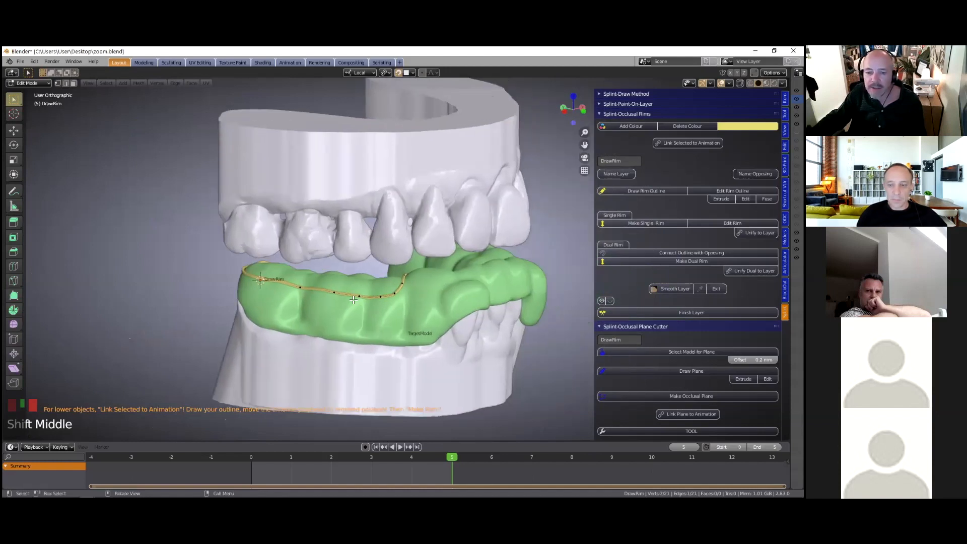
Make a single rim from the closed outline and raise its top face to the upper back teeth
{"action": "left_click", "coordinate": [645, 222]}
{"action": "scroll", "coordinate": [333, 316], "scroll_direction": "up", "scroll_amount": 1}
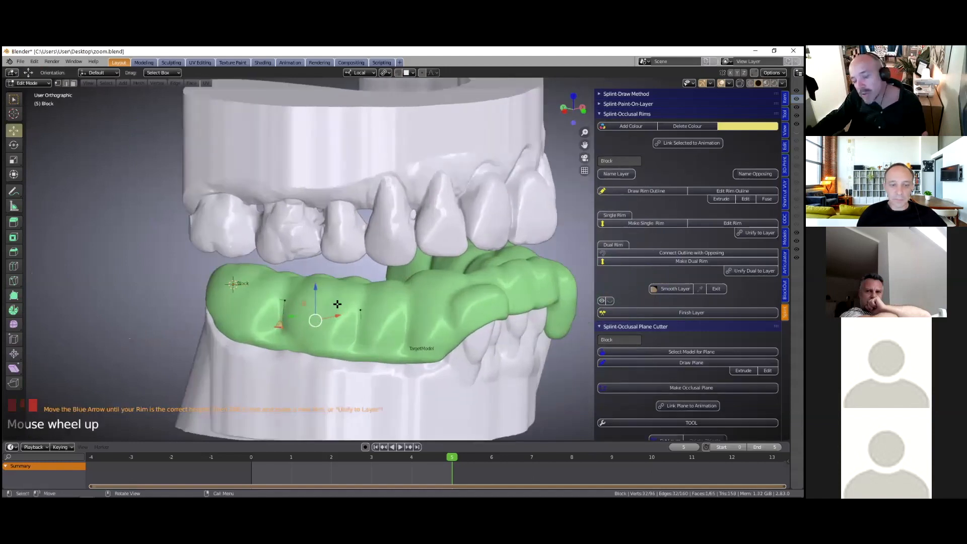
{"action": "scroll", "coordinate": [337, 304], "scroll_direction": "up", "scroll_amount": 1}
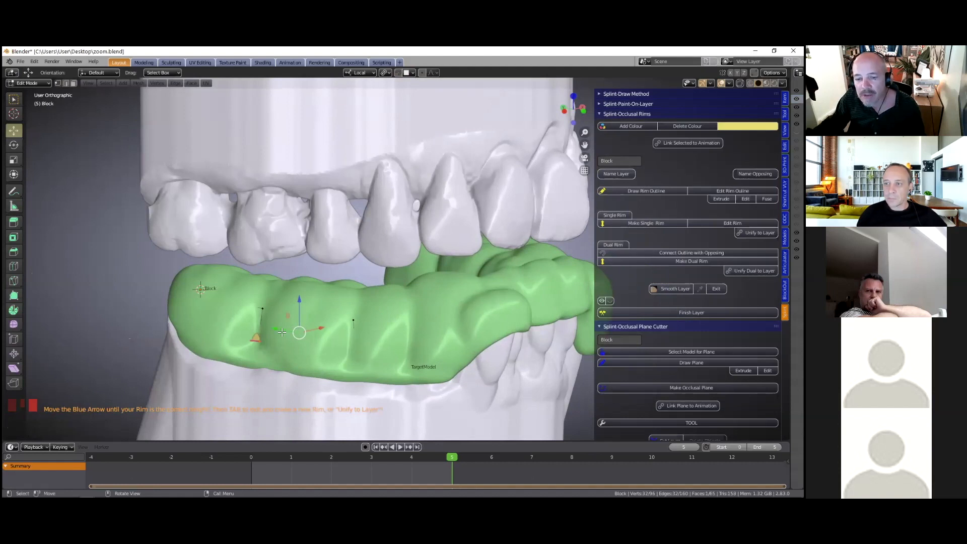
{"action": "left_click_drag", "start_coordinate": [299, 301], "coordinate": [299, 207]}
{"action": "middle_click_drag", "start_coordinate": [299, 207], "coordinate": [317, 271]}
{"action": "middle_click_drag", "start_coordinate": [402, 271], "coordinate": [305, 264]}
{"action": "scroll", "coordinate": [305, 263], "scroll_direction": "down", "scroll_amount": 1}
{"action": "scroll", "coordinate": [304, 264], "scroll_direction": "down", "scroll_amount": 1}
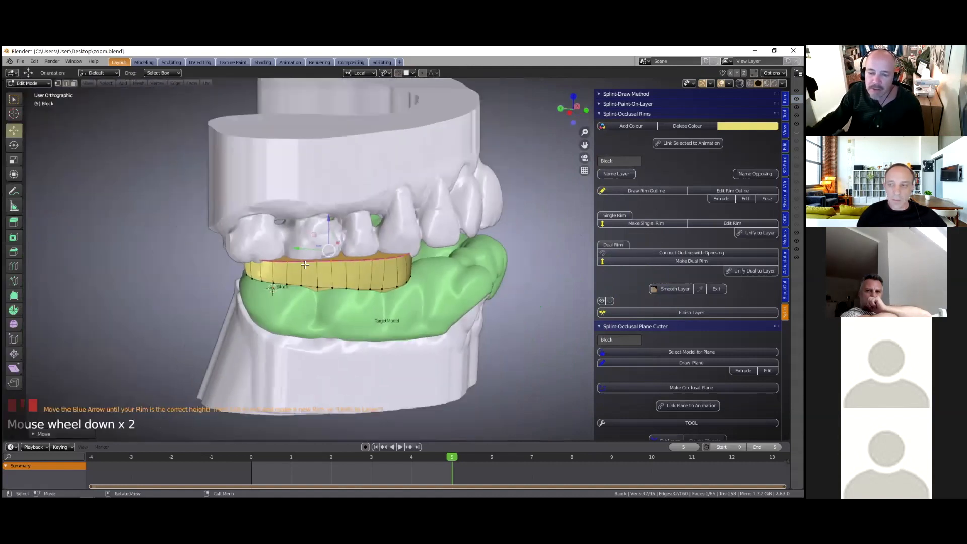
{"action": "scroll", "coordinate": [305, 264], "scroll_direction": "up", "scroll_amount": 2}
{"action": "scroll", "coordinate": [304, 264], "scroll_direction": "down", "scroll_amount": 1}
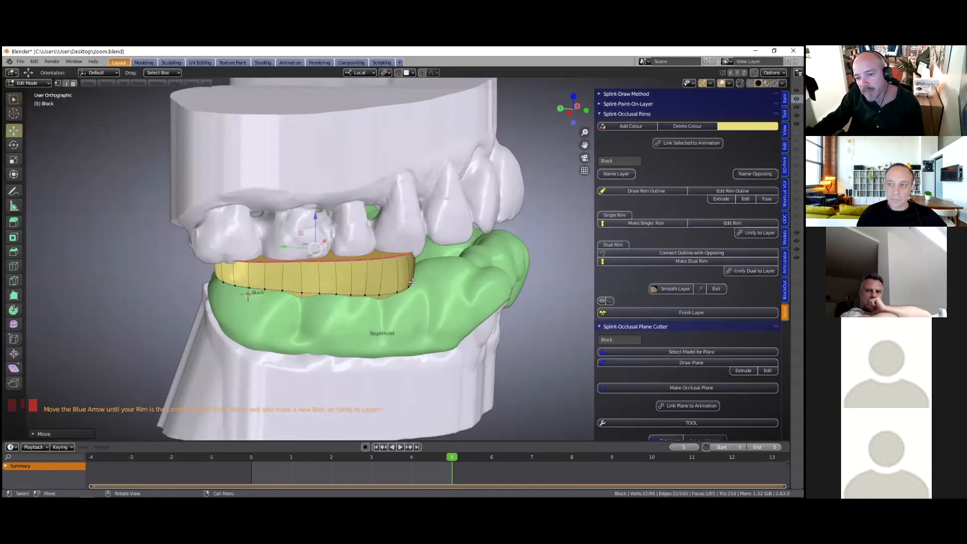
Inspect the rim against the upper back teeth from several sides and fine-tune its height
{"action": "scroll", "coordinate": [404, 288], "scroll_direction": "up", "scroll_amount": 3}
{"action": "middle_click_drag", "start_coordinate": [219, 249], "coordinate": [432, 265]}
{"action": "scroll", "coordinate": [334, 265], "scroll_direction": "down", "scroll_amount": 1}
{"action": "scroll", "coordinate": [319, 224], "scroll_direction": "down", "scroll_amount": 2}
{"action": "left_click_drag", "start_coordinate": [315, 215], "coordinate": [315, 218]}
{"action": "left_click_drag", "start_coordinate": [403, 352], "coordinate": [495, 423]}
{"action": "scroll", "coordinate": [496, 424], "scroll_direction": "down", "scroll_amount": 1}
{"action": "scroll", "coordinate": [527, 406], "scroll_direction": "down", "scroll_amount": 1}
{"action": "middle_click_drag", "start_coordinate": [528, 406], "coordinate": [483, 405]}
Play the jaw animation, lower the rim's top slightly, and replay the movement to check the contact
{"action": "left_click", "coordinate": [400, 446]}
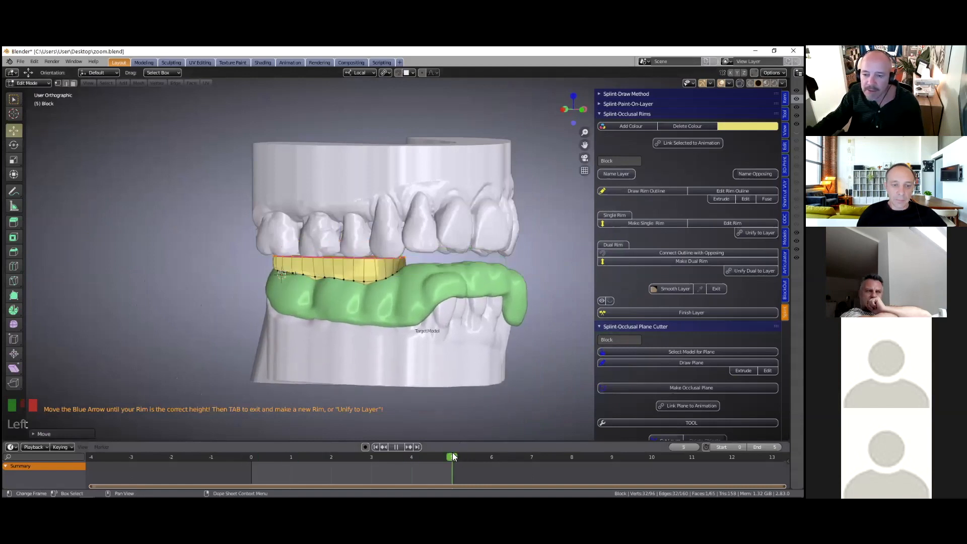
{"action": "left_click_drag", "start_coordinate": [337, 214], "coordinate": [340, 220]}
{"action": "middle_click_drag", "start_coordinate": [340, 219], "coordinate": [330, 252]}
{"action": "left_click", "coordinate": [400, 447]}
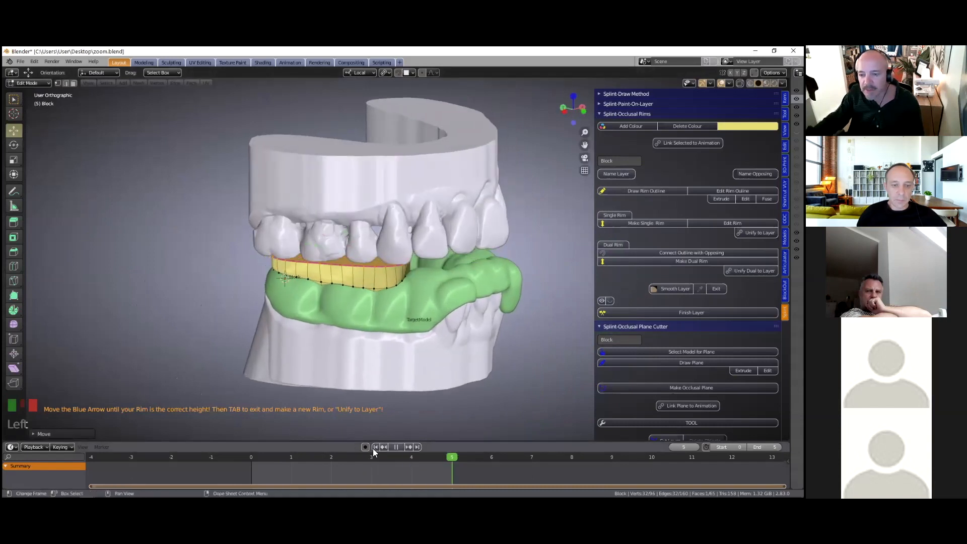
{"action": "key", "text": "space"}
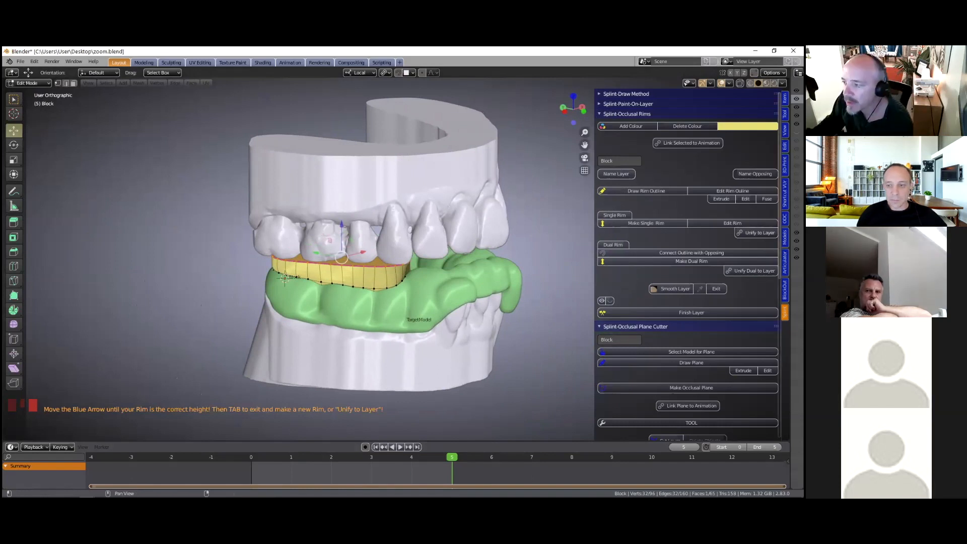
Try unifying the rim with the layer, inspect the merged shape, and undo the union
{"action": "left_click", "coordinate": [757, 233]}
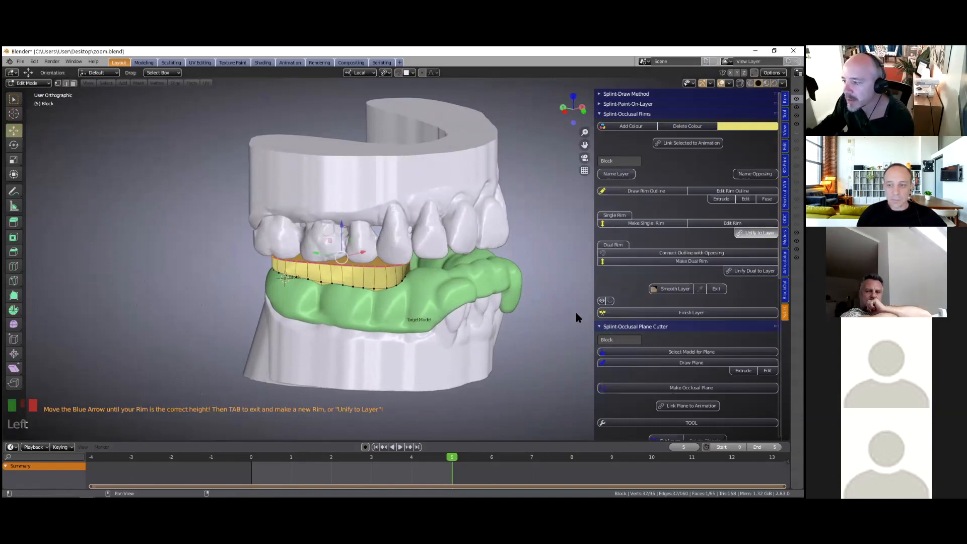
{"action": "middle_click_drag", "start_coordinate": [382, 323], "coordinate": [383, 269]}
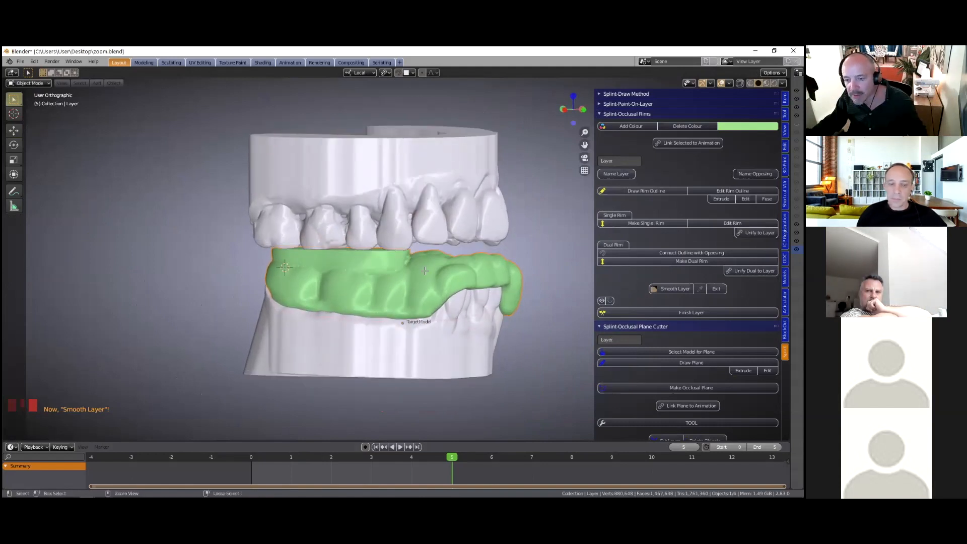
{"action": "key", "text": "ctrl+z"}
{"action": "middle_click_drag", "start_coordinate": [422, 269], "coordinate": [404, 276]}
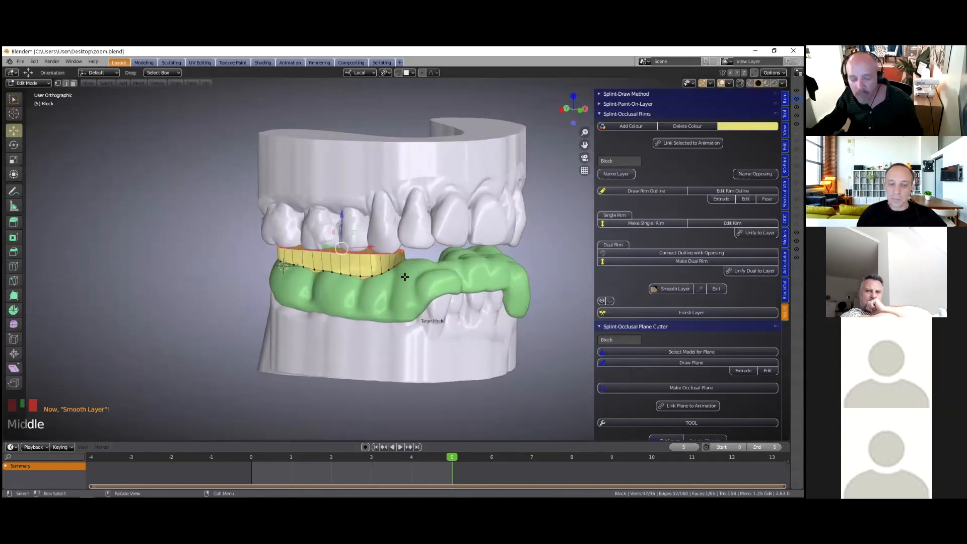
Leave rim editing, select the layer, and place the 3D cursor on its outer surface on the opposite side, near the front
{"action": "key", "text": "Tab"}
{"action": "middle_click_drag", "start_coordinate": [486, 265], "coordinate": [343, 288]}
{"action": "left_click", "coordinate": [347, 288]}
{"action": "right_click", "coordinate": [340, 286], "text": "shift"}
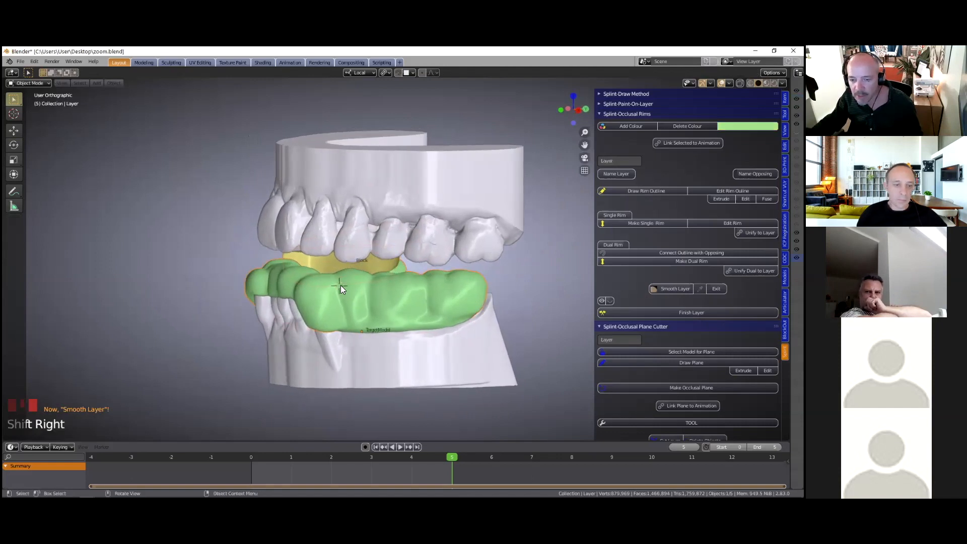
Start a second rim outline at the 3D cursor and run it backward along the outer side of the patient-left back teeth
{"action": "left_click", "coordinate": [627, 191]}
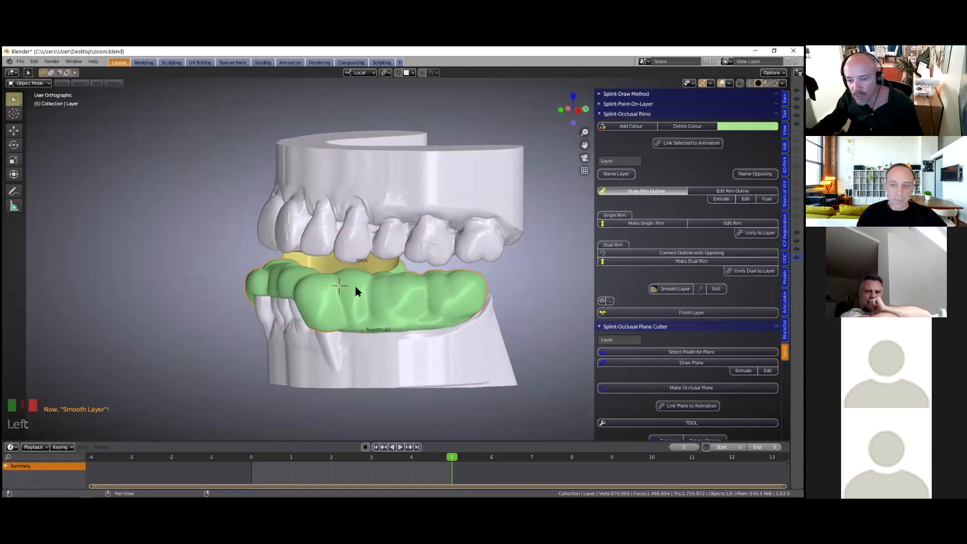
{"action": "key", "text": "e"}
{"action": "left_click", "coordinate": [387, 285]}
{"action": "key", "text": "e"}
{"action": "left_click", "coordinate": [410, 285]}
{"action": "key", "text": "e"}
{"action": "left_click", "coordinate": [433, 285]}
{"action": "key", "text": "e"}
{"action": "left_click", "coordinate": [460, 285]}
{"action": "key", "text": "e"}
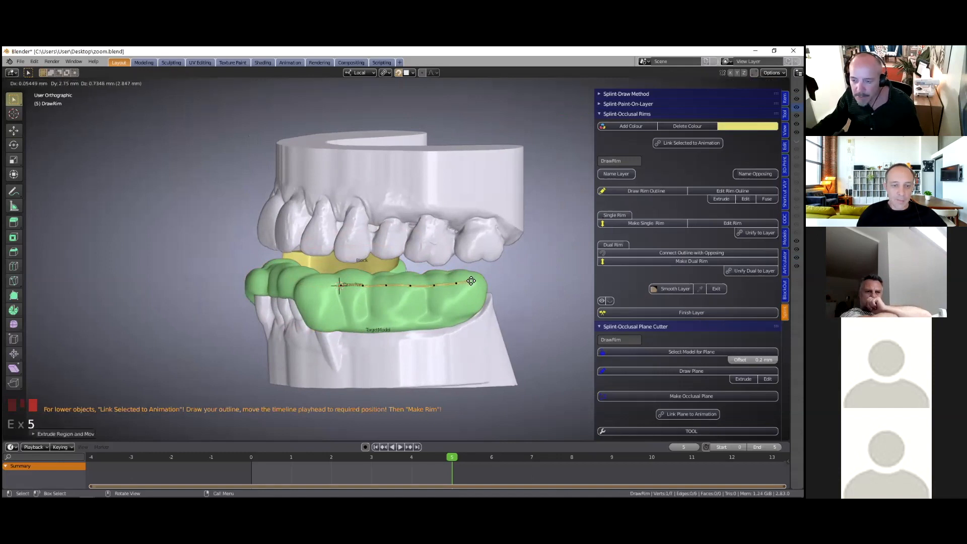
{"action": "left_click", "coordinate": [472, 281]}
Extend the second rim outline around the back end of the layer
{"action": "middle_click_drag", "start_coordinate": [472, 281], "coordinate": [440, 262]}
{"action": "key", "text": "e"}
{"action": "left_click", "coordinate": [486, 287]}
{"action": "key", "text": "e"}
{"action": "left_click", "coordinate": [503, 287]}
{"action": "key", "text": "e"}
{"action": "left_click", "coordinate": [520, 281]}
{"action": "key", "text": "e"}
{"action": "left_click", "coordinate": [529, 278]}
Bring the second rim outline forward along the layer's inner side and close it at its starting point
{"action": "key", "text": "e"}
{"action": "key", "text": "e"}
{"action": "key", "text": "e"}
{"action": "key", "text": "e"}
{"action": "key", "text": "e"}
{"action": "key", "text": "e"}
{"action": "key", "text": "e"}
{"action": "key", "text": "e"}
{"action": "left_click", "coordinate": [420, 303]}
{"action": "middle_click_drag", "start_coordinate": [420, 304], "coordinate": [482, 303], "text": "shift"}
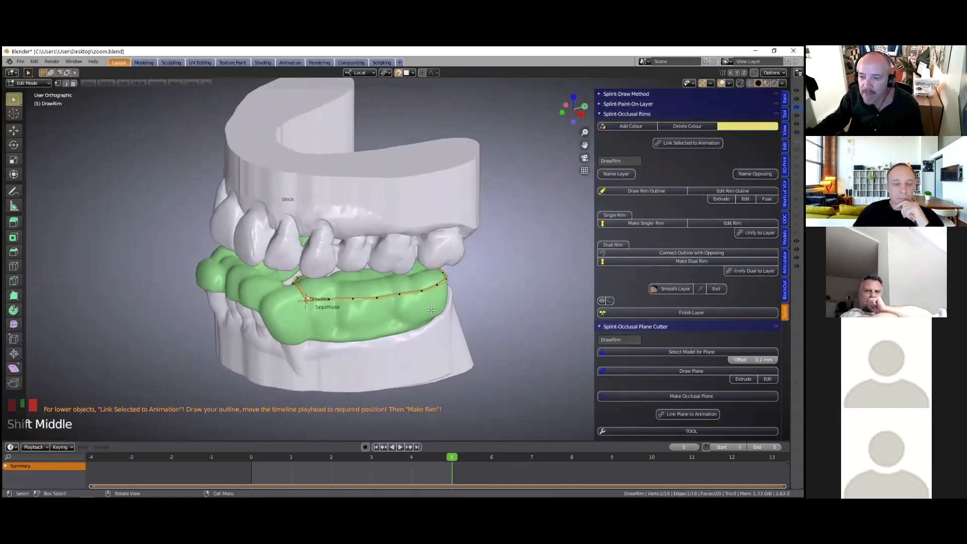
Make a single rim from the second outline and raise its top face to the upper teeth
{"action": "left_click", "coordinate": [646, 223]}
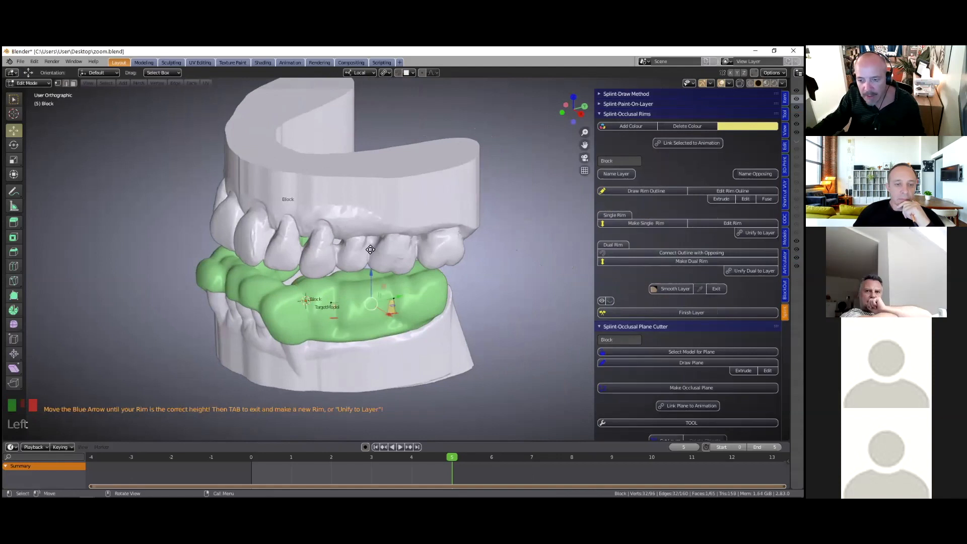
{"action": "left_click_drag", "start_coordinate": [370, 285], "coordinate": [380, 240]}
{"action": "middle_click_drag", "start_coordinate": [314, 278], "coordinate": [376, 257]}
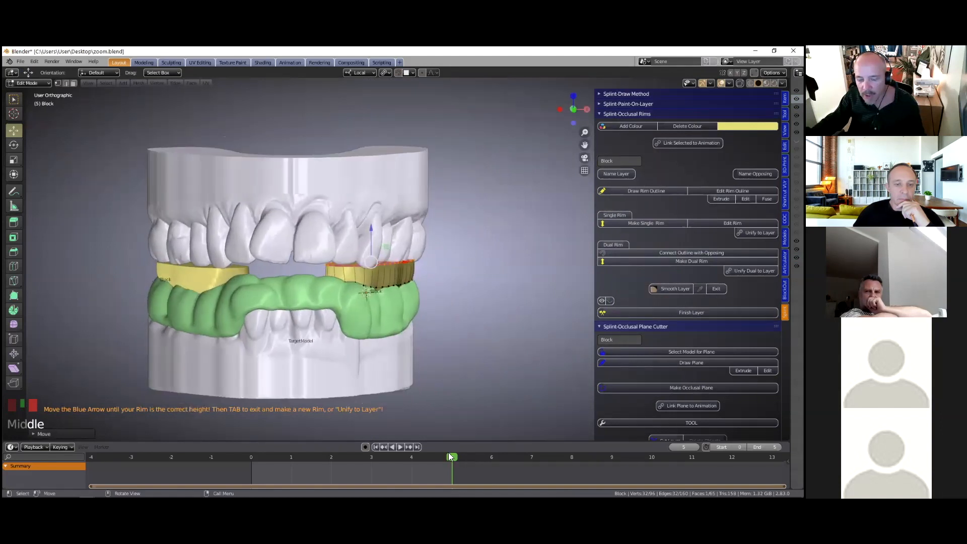
Play the jaw animation from the start to check both rims, and unify the rims with the layer
{"action": "left_click", "coordinate": [376, 447]}
{"action": "left_click", "coordinate": [400, 447]}
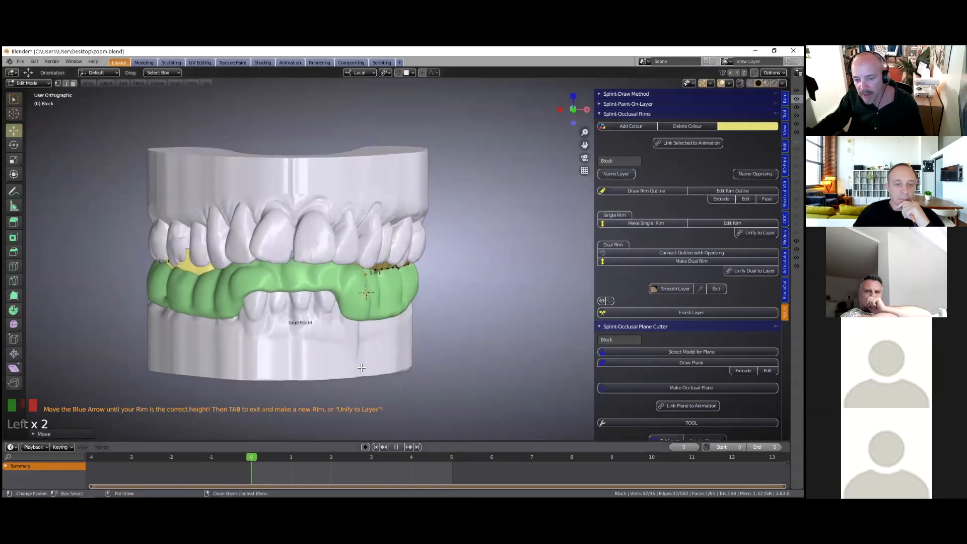
{"action": "middle_click_drag", "start_coordinate": [362, 362], "coordinate": [450, 317]}
{"action": "middle_click_drag", "start_coordinate": [510, 276], "coordinate": [564, 258], "text": "shift"}
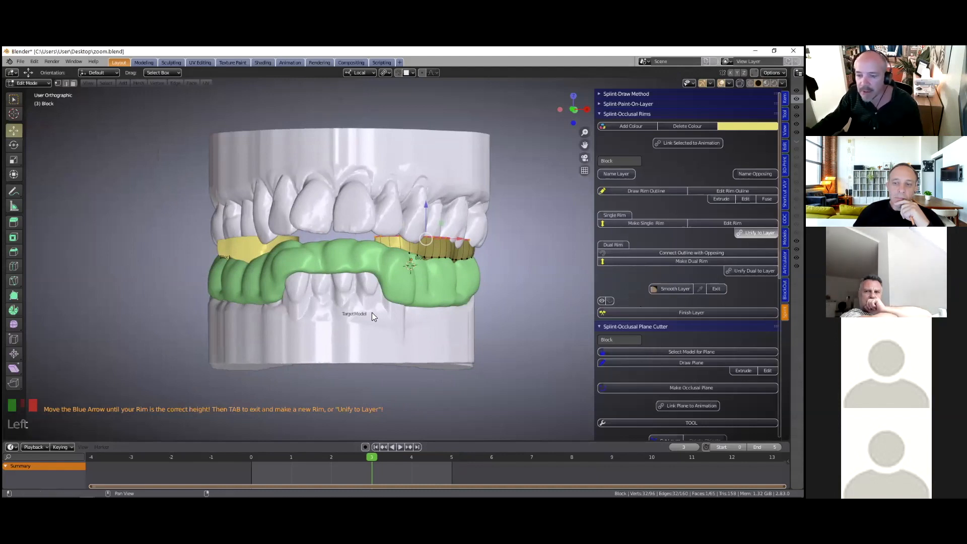
{"action": "middle_click_drag", "start_coordinate": [376, 306], "coordinate": [499, 280]}
{"action": "scroll", "coordinate": [297, 317], "scroll_direction": "up", "scroll_amount": 3}
{"action": "scroll", "coordinate": [416, 326], "scroll_direction": "down", "scroll_amount": 2}
{"action": "middle_click_drag", "start_coordinate": [423, 275], "coordinate": [494, 257]}
{"action": "scroll", "coordinate": [474, 265], "scroll_direction": "up", "scroll_amount": 1}
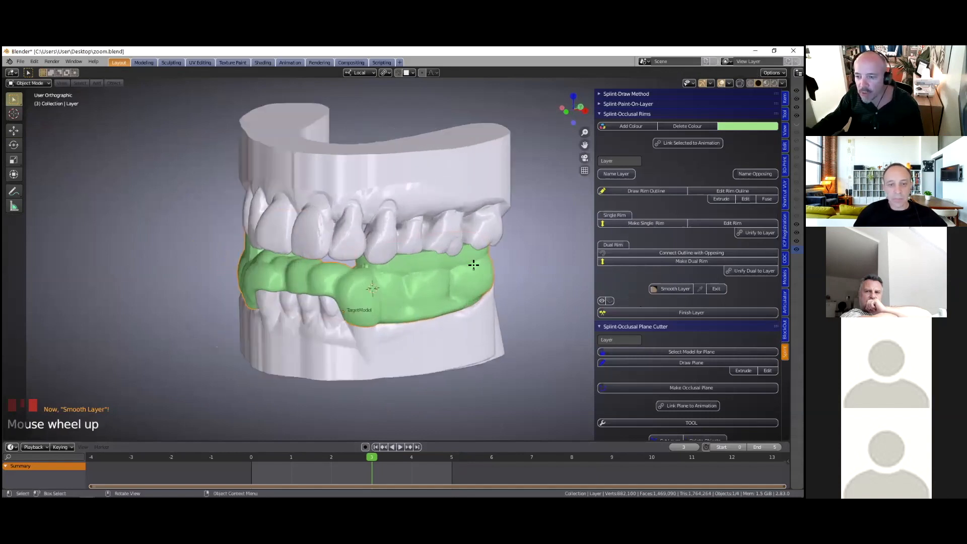
Smooth the transition between the merged rim and the layer on the outer side of the patient-left back teeth
{"action": "scroll", "coordinate": [473, 265], "scroll_direction": "up", "scroll_amount": 1}
{"action": "left_click_drag", "start_coordinate": [478, 274], "coordinate": [501, 278]}
{"action": "mouse_move", "coordinate": [409, 278]}
{"action": "middle_mouse_down"}
{"action": "mouse_move", "coordinate": [554, 272]}
{"action": "mouse_move", "coordinate": [577, 248]}
{"action": "mouse_move", "coordinate": [479, 281]}
{"action": "mouse_move", "coordinate": [388, 287]}
{"action": "middle_mouse_up"}
{"action": "left_click", "coordinate": [563, 236]}
{"action": "left_click_drag", "start_coordinate": [563, 242], "coordinate": [537, 271]}
Smooth the remaining transitions between the merged rims and the layer, working around the outer and inner sides, and exit smoothing
{"action": "middle_click_drag", "start_coordinate": [328, 263], "coordinate": [310, 304]}
{"action": "scroll", "coordinate": [437, 292], "scroll_direction": "up", "scroll_amount": 2}
{"action": "left_click_drag", "start_coordinate": [310, 303], "coordinate": [311, 305]}
{"action": "mouse_move", "coordinate": [444, 291]}
{"action": "middle_mouse_down"}
{"action": "mouse_move", "coordinate": [393, 287]}
{"action": "mouse_move", "coordinate": [371, 305]}
{"action": "mouse_move", "coordinate": [353, 303]}
{"action": "middle_mouse_up"}
{"action": "middle_click_drag", "start_coordinate": [570, 298], "coordinate": [247, 321], "text": "shift"}
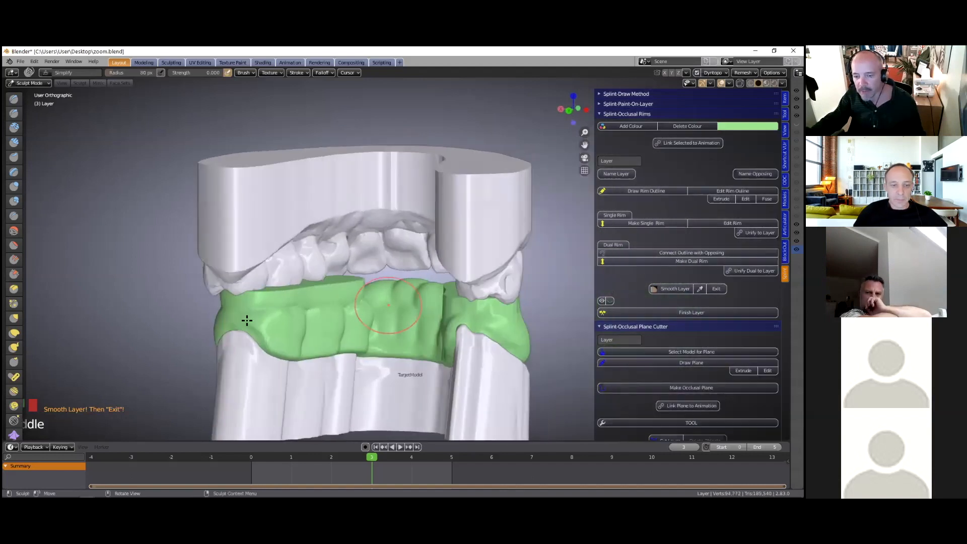
{"action": "mouse_move", "coordinate": [416, 338]}
{"action": "middle_mouse_down"}
{"action": "mouse_move", "coordinate": [433, 289]}
{"action": "mouse_move", "coordinate": [375, 330]}
{"action": "mouse_move", "coordinate": [429, 312]}
{"action": "mouse_move", "coordinate": [509, 316]}
{"action": "mouse_move", "coordinate": [345, 296]}
{"action": "mouse_move", "coordinate": [448, 314]}
{"action": "middle_mouse_up"}
{"action": "scroll", "coordinate": [452, 322], "scroll_direction": "up", "scroll_amount": 3}
{"action": "scroll", "coordinate": [453, 322], "scroll_direction": "down", "scroll_amount": 2}
{"action": "middle_click_drag", "start_coordinate": [363, 311], "coordinate": [469, 315]}
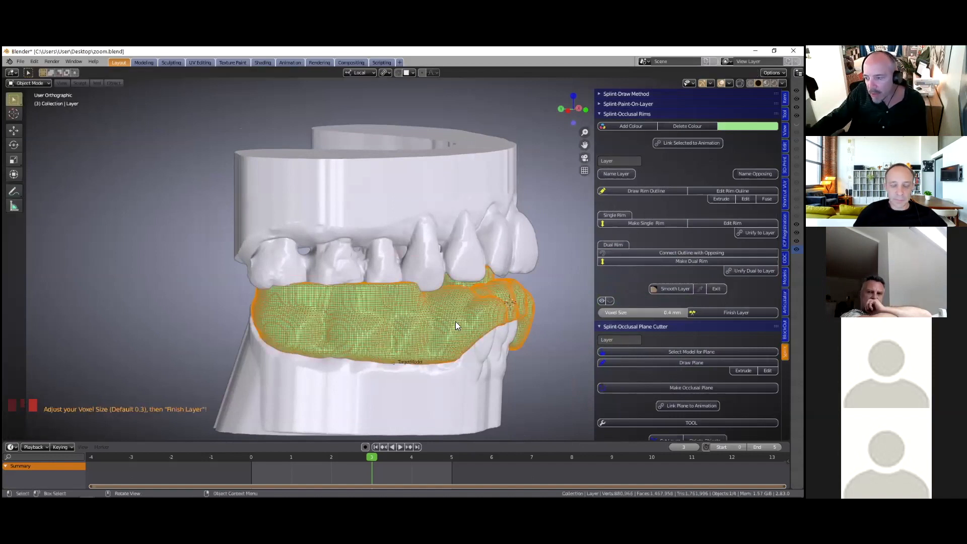
Finish the layer with a voxel size of 0.4 mm and hide the upper model
{"action": "middle_click_drag", "start_coordinate": [393, 330], "coordinate": [436, 340]}
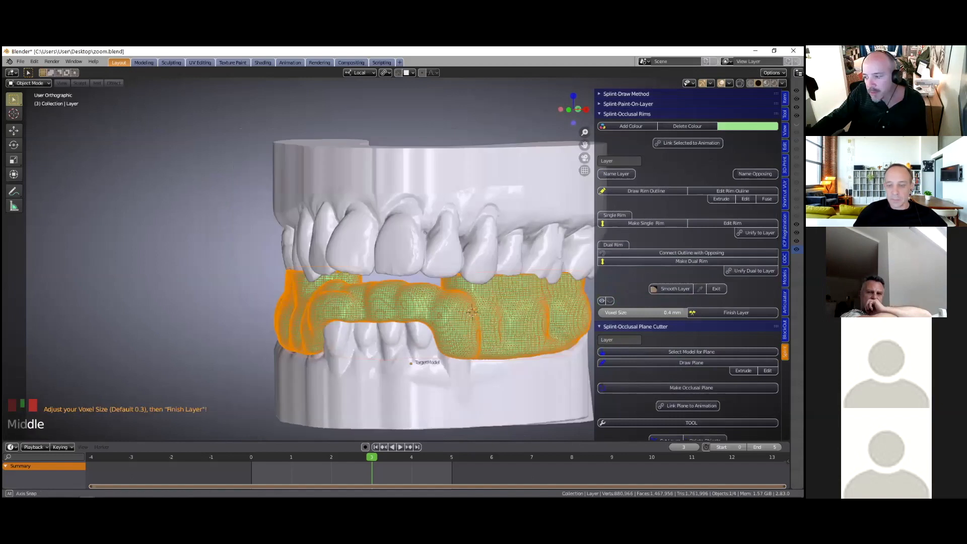
{"action": "middle_click_drag", "start_coordinate": [472, 311], "coordinate": [466, 288]}
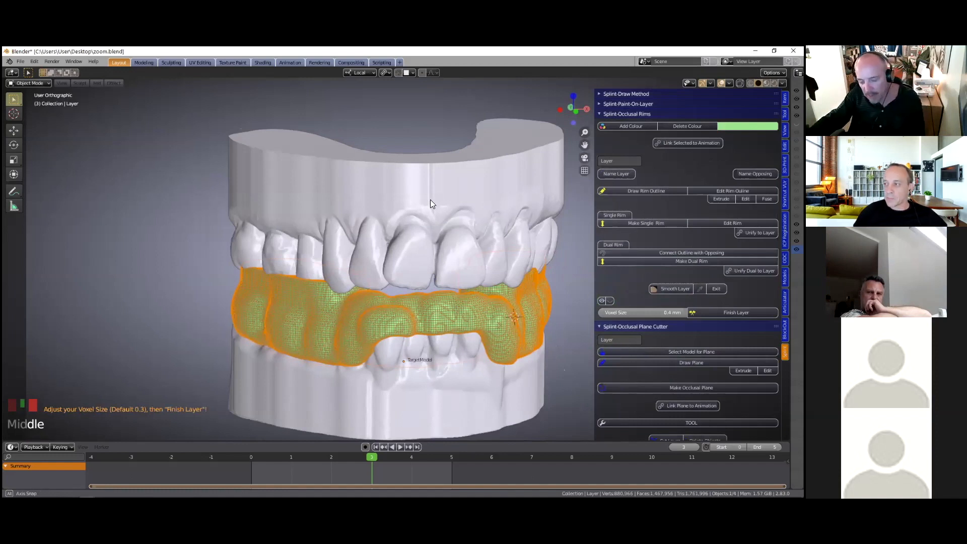
{"action": "scroll", "coordinate": [497, 310], "scroll_direction": "up", "scroll_amount": 3}
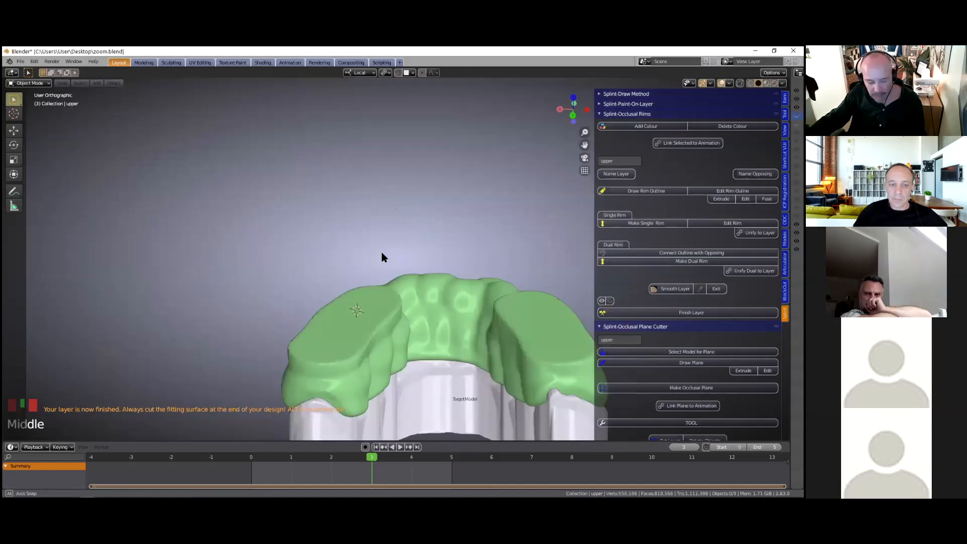
{"action": "middle_click_drag", "start_coordinate": [385, 255], "coordinate": [505, 300]}
{"action": "middle_click_drag", "start_coordinate": [341, 277], "coordinate": [337, 361]}
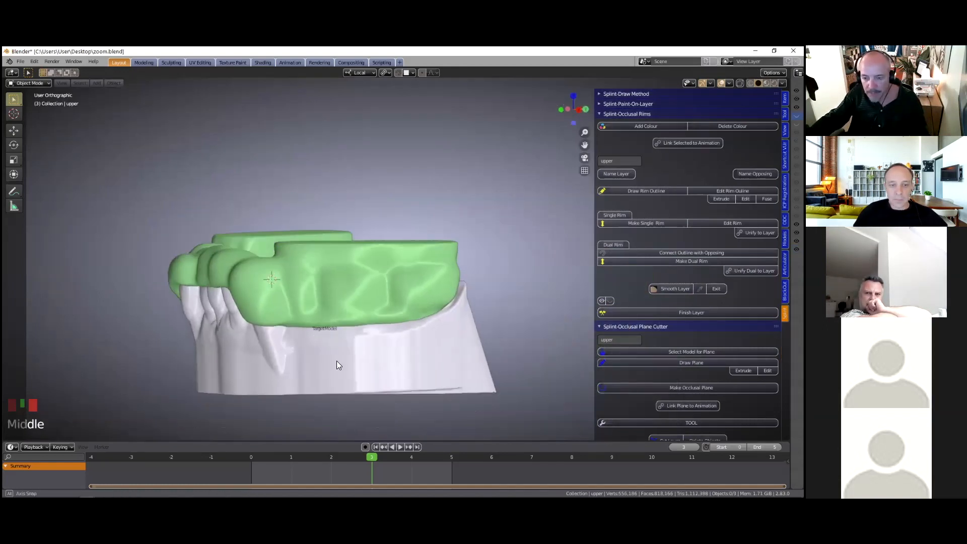
Clip the view to a thin section through the splint layer and lower model, inspect the thickness, and restore the full view
{"action": "key", "text": "alt+b"}
{"action": "left_click_drag", "start_coordinate": [336, 330], "coordinate": [337, 331]}
{"action": "middle_click_drag", "start_coordinate": [369, 334], "coordinate": [477, 310]}
{"action": "scroll", "coordinate": [501, 312], "scroll_direction": "up", "scroll_amount": 4}
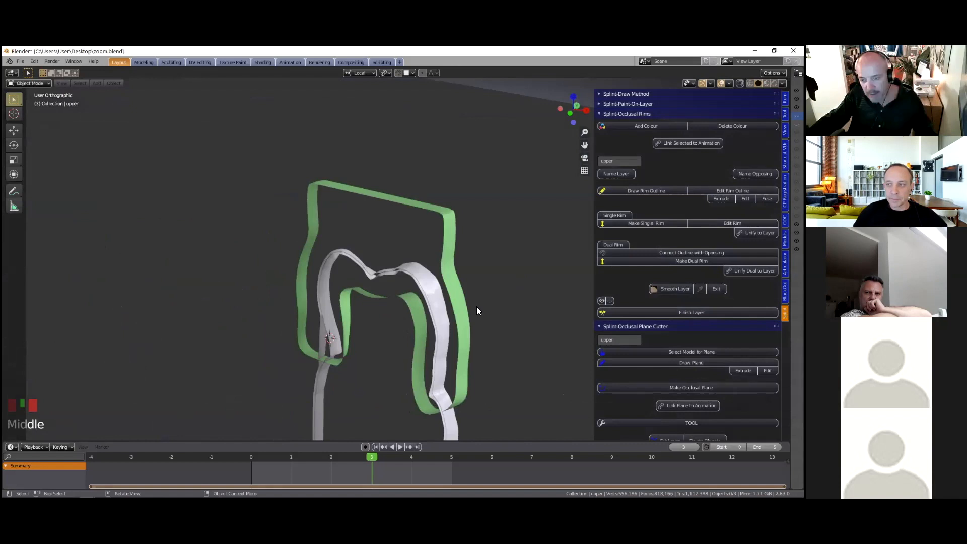
{"action": "key", "text": "alt+b"}
{"action": "scroll", "coordinate": [397, 315], "scroll_direction": "down", "scroll_amount": 5}
{"action": "middle_click_drag", "start_coordinate": [397, 314], "coordinate": [440, 285]}
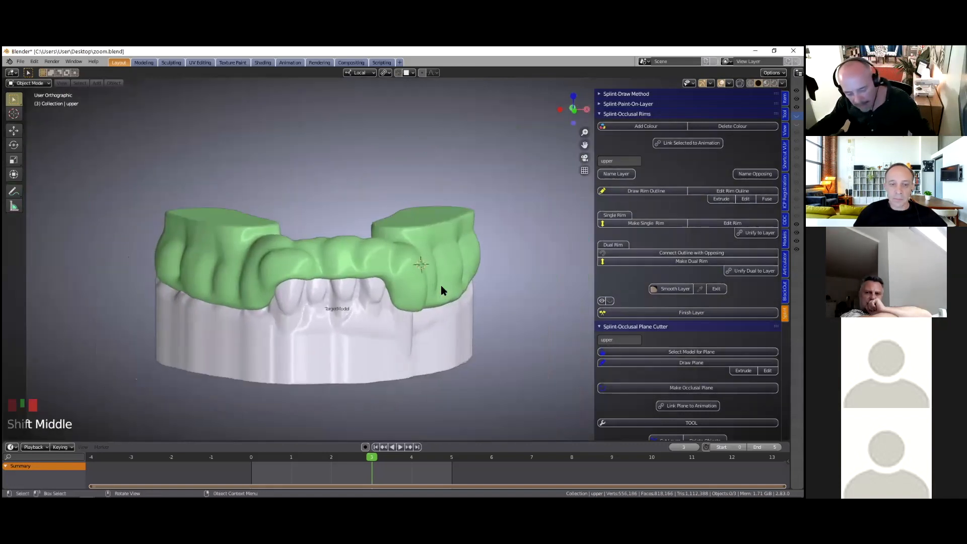
{"action": "key", "text": "alt+b"}
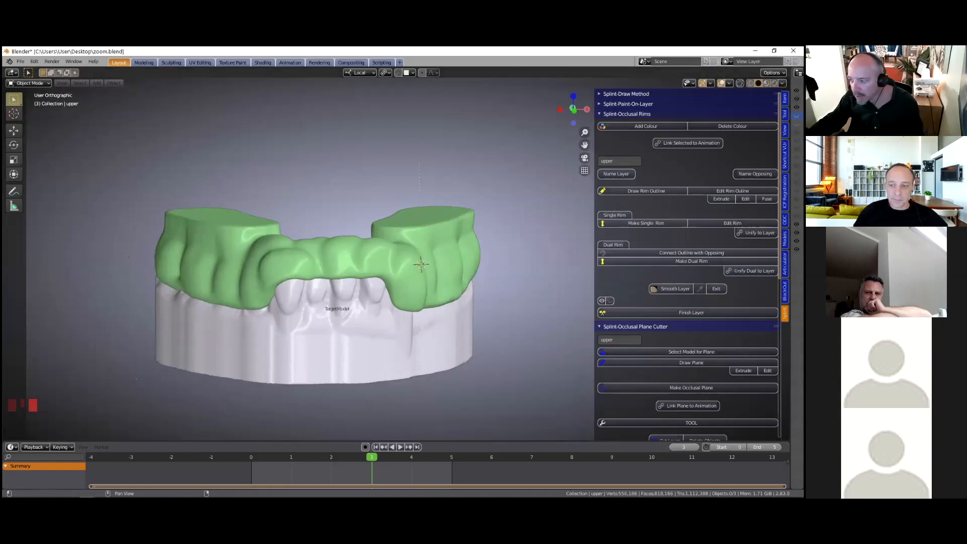
Unhide the upper model and bring up the Articulator Cutting Tools with the constraints section collapsed
{"action": "left_click", "coordinate": [784, 262]}
{"action": "left_click", "coordinate": [467, 184]}
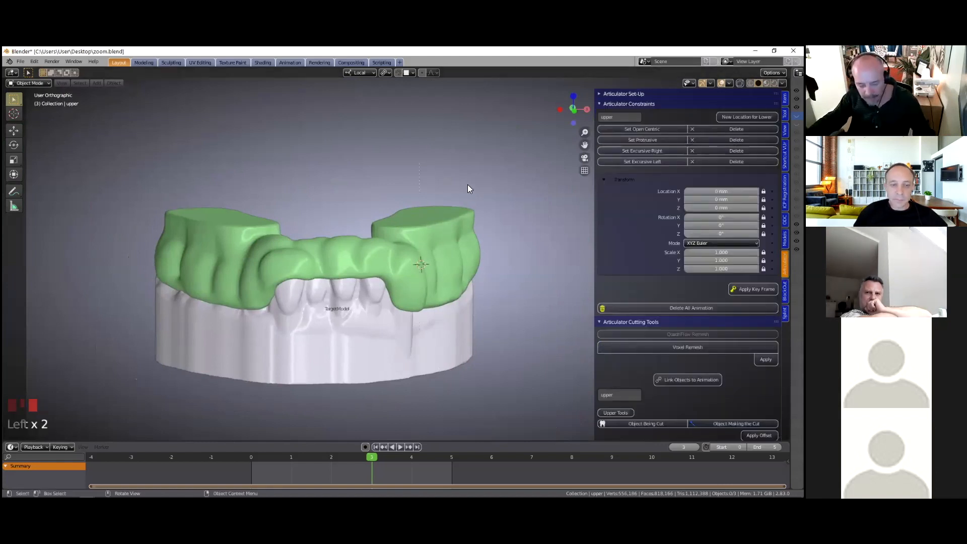
{"action": "key", "text": "alt+h"}
{"action": "scroll", "coordinate": [426, 258], "scroll_direction": "down", "scroll_amount": 1}
{"action": "middle_click_drag", "start_coordinate": [426, 258], "coordinate": [430, 259]}
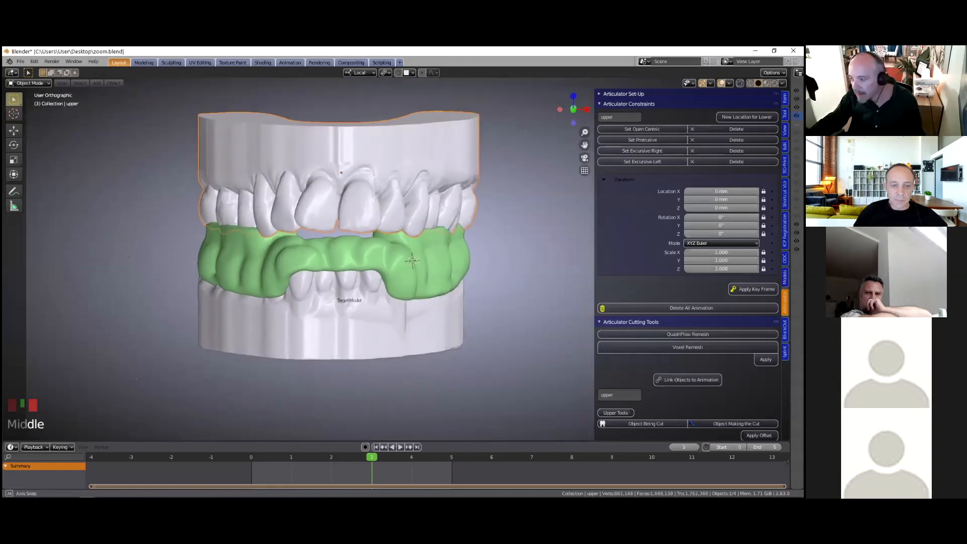
{"action": "left_click", "coordinate": [605, 105]}
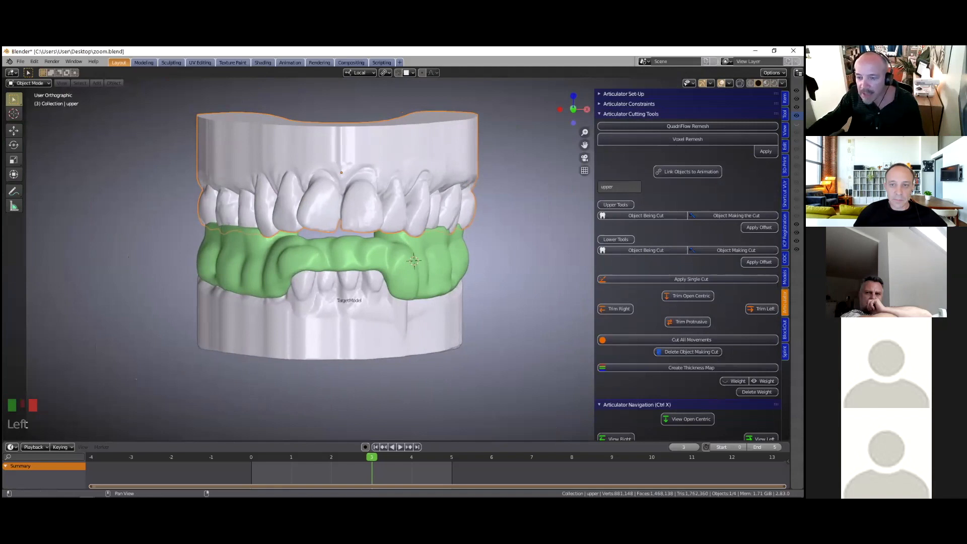
Assign the upper model as the upper object making the cut and apply a 0.1 mm offset
{"action": "middle_click", "coordinate": [403, 227]}
{"action": "scroll", "coordinate": [403, 226], "scroll_direction": "up", "scroll_amount": 2}
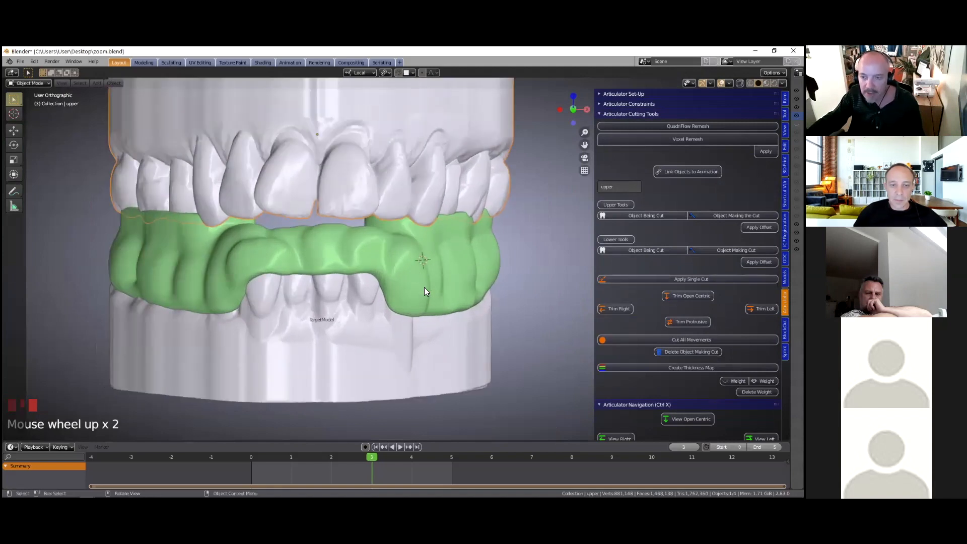
{"action": "middle_click_drag", "start_coordinate": [359, 188], "coordinate": [380, 251], "text": "shift"}
{"action": "left_click", "coordinate": [380, 252]}
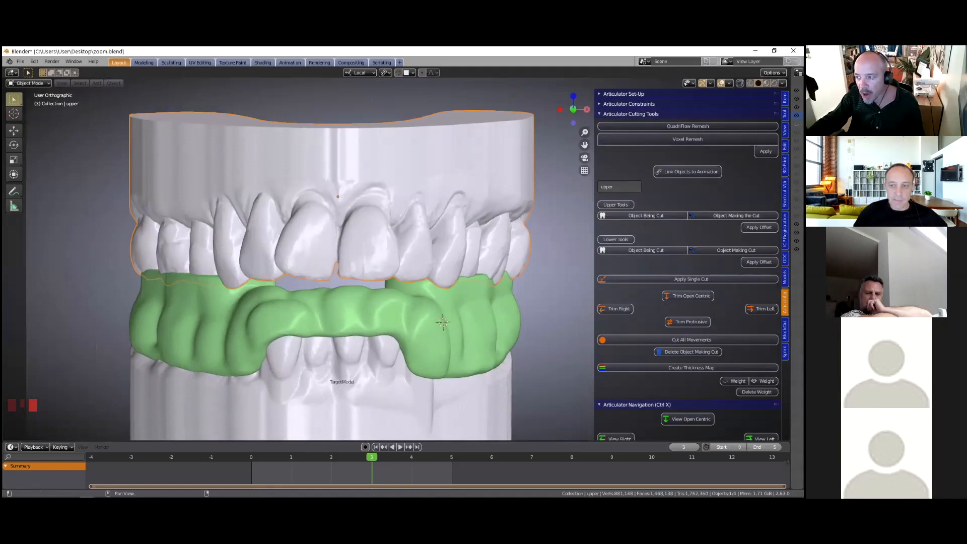
{"action": "left_click", "coordinate": [736, 216]}
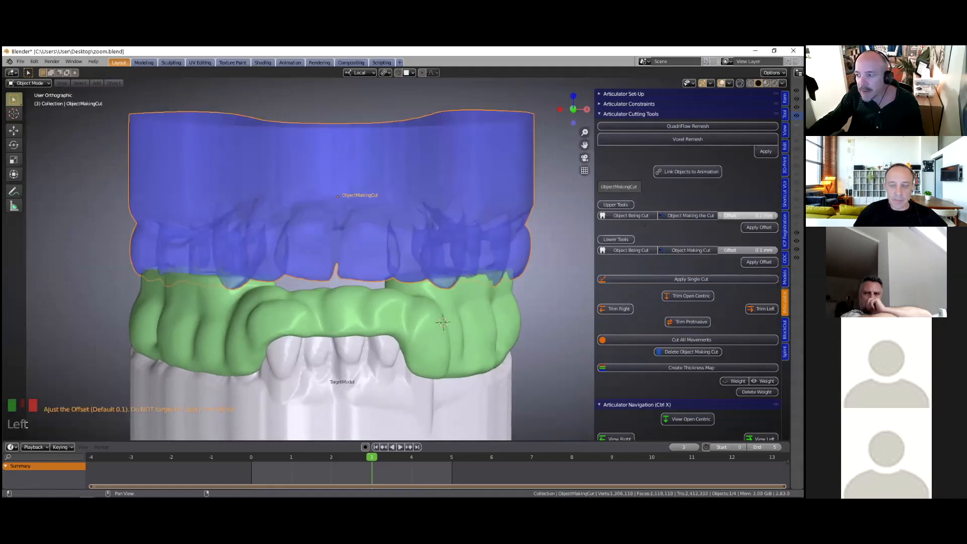
{"action": "left_click_drag", "start_coordinate": [595, 227], "coordinate": [541, 226]}
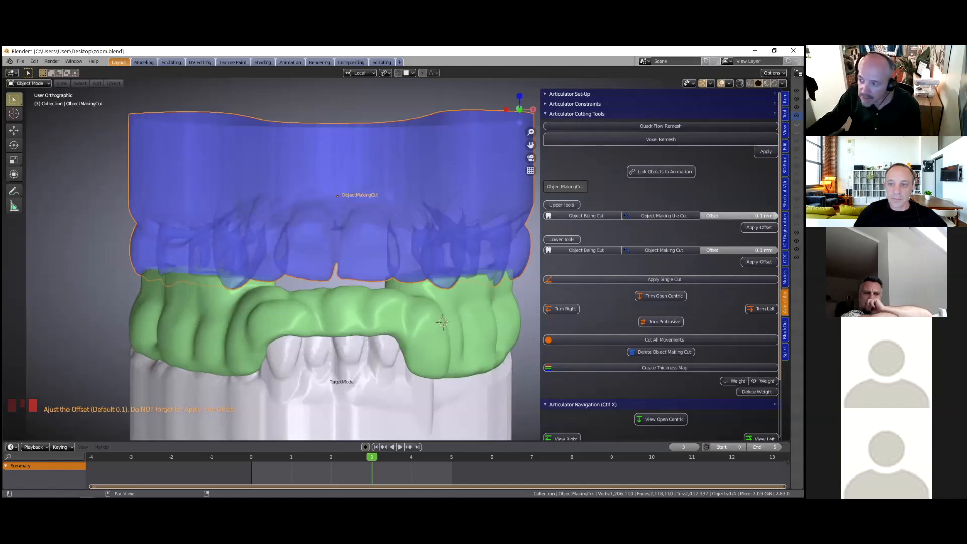
{"action": "left_click", "coordinate": [759, 228]}
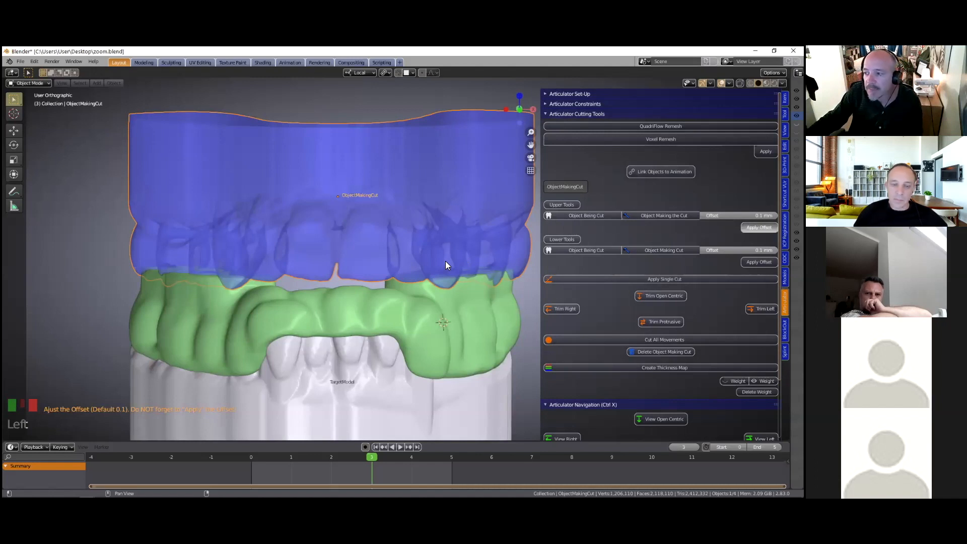
Assign the splint layer as the lower object being cut
{"action": "left_click", "coordinate": [425, 317]}
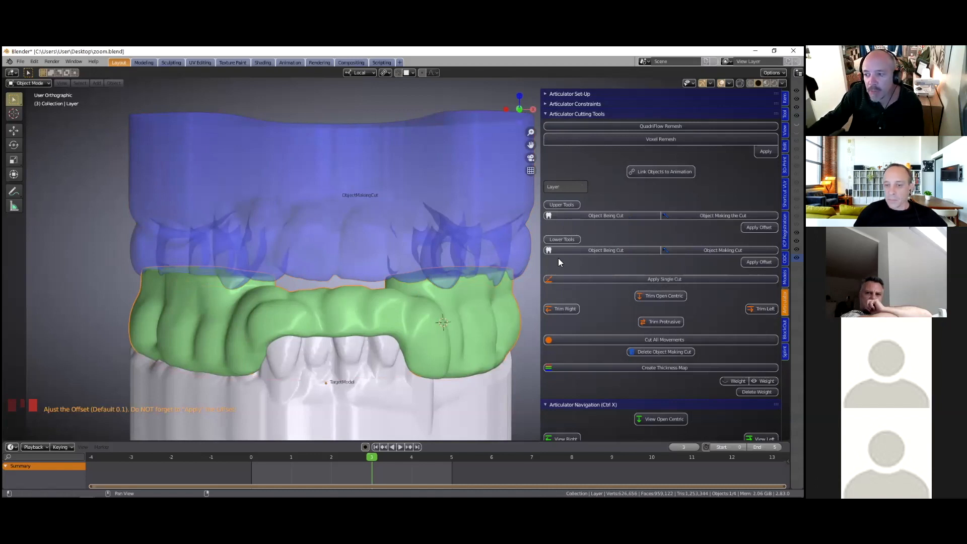
{"action": "left_click", "coordinate": [617, 250]}
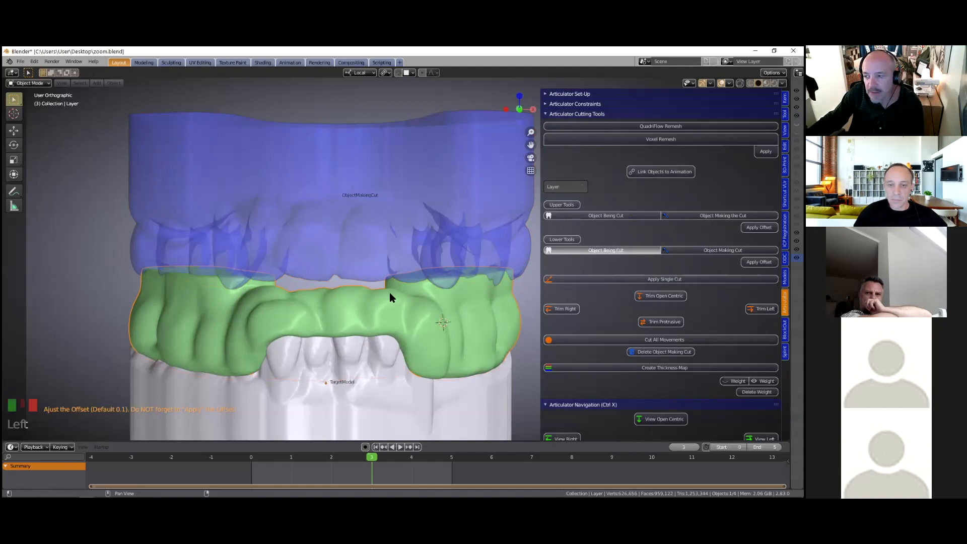
{"action": "scroll", "coordinate": [390, 297], "scroll_direction": "down", "scroll_amount": 2}
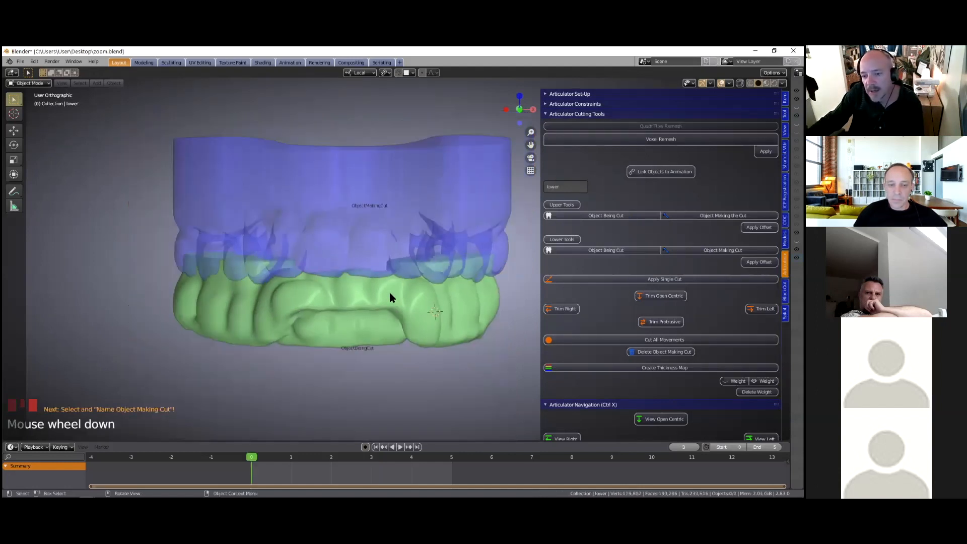
{"action": "middle_click_drag", "start_coordinate": [389, 292], "coordinate": [394, 297]}
{"action": "scroll", "coordinate": [394, 297], "scroll_direction": "up", "scroll_amount": 2}
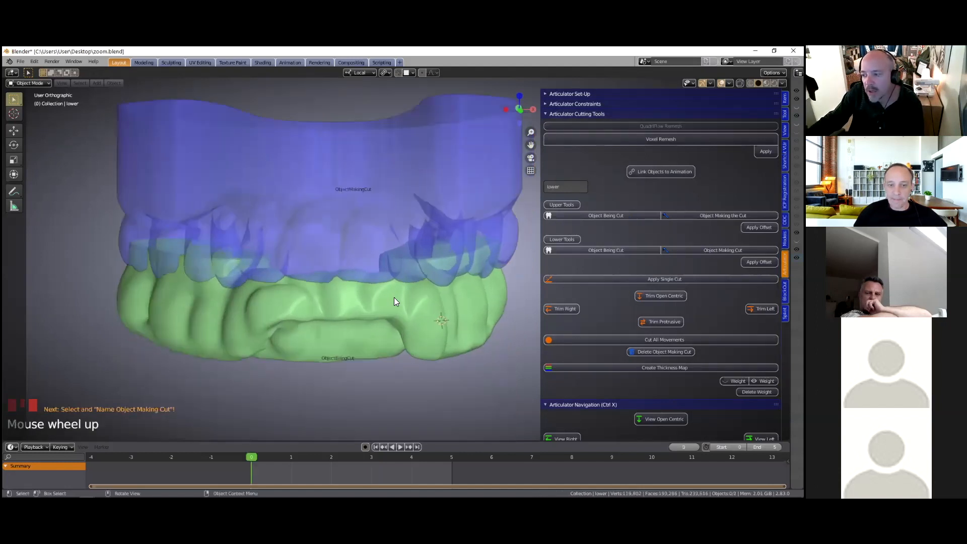
{"action": "scroll", "coordinate": [394, 298], "scroll_direction": "up", "scroll_amount": 2}
{"action": "scroll", "coordinate": [394, 299], "scroll_direction": "down", "scroll_amount": 2}
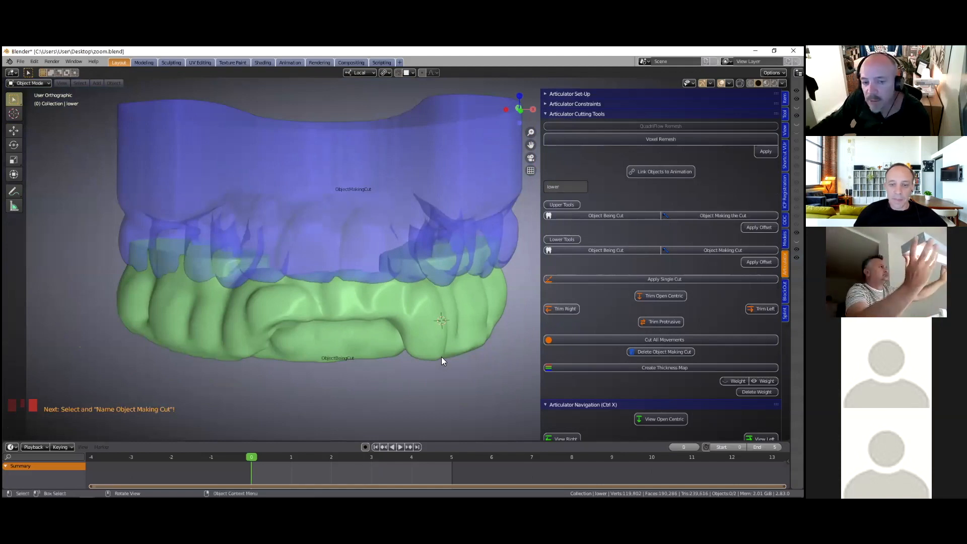
Trim the splint layer with the offset upper model along the articulator movements
{"action": "mouse_move", "coordinate": [441, 345]}
{"action": "middle_mouse_down"}
{"action": "mouse_move", "coordinate": [440, 334]}
{"action": "mouse_move", "coordinate": [444, 348]}
{"action": "middle_mouse_up"}
{"action": "middle_click_drag", "start_coordinate": [553, 327], "coordinate": [389, 341]}
{"action": "left_click", "coordinate": [389, 340]}
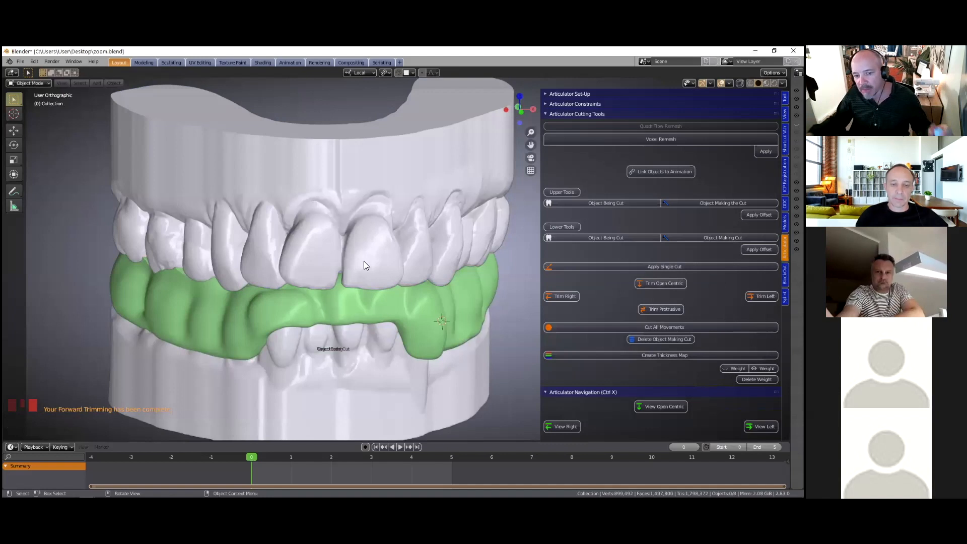
Hide the articulator and the upper model to expose the trimmed splint
{"action": "scroll", "coordinate": [360, 239], "scroll_direction": "down", "scroll_amount": 2}
{"action": "middle_click_drag", "start_coordinate": [354, 215], "coordinate": [359, 234]}
{"action": "scroll", "coordinate": [592, 360], "scroll_direction": "down", "scroll_amount": 3}
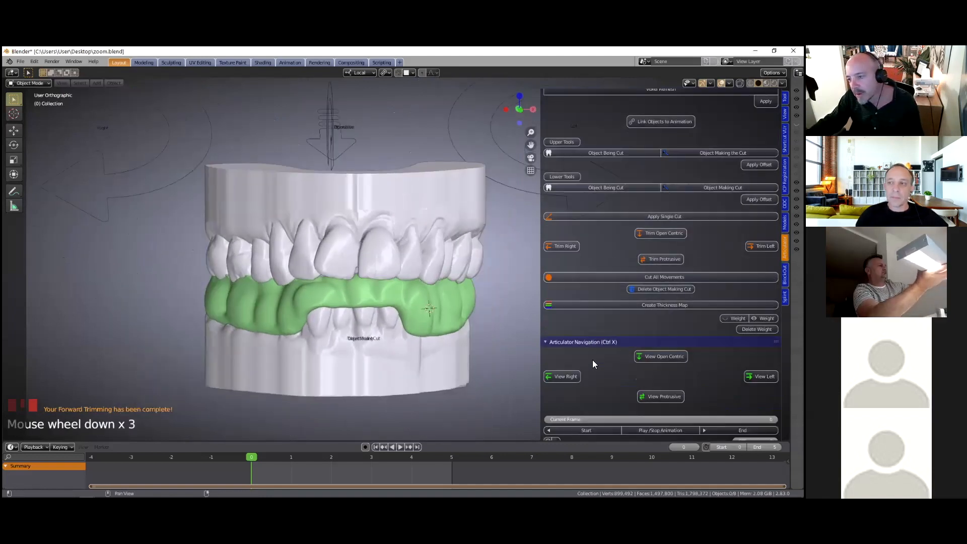
{"action": "scroll", "coordinate": [586, 373], "scroll_direction": "down", "scroll_amount": 7}
{"action": "left_click", "coordinate": [552, 432]}
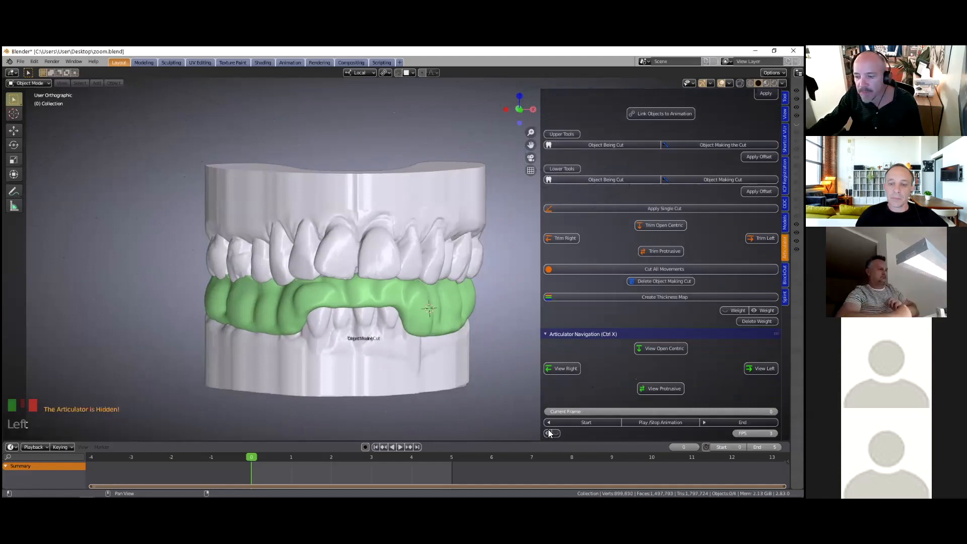
{"action": "left_click", "coordinate": [379, 199]}
{"action": "key", "text": "h"}
Examine the trimmed biting surface of the splint on both rims and along the front teeth
{"action": "middle_click_drag", "start_coordinate": [380, 214], "coordinate": [399, 230]}
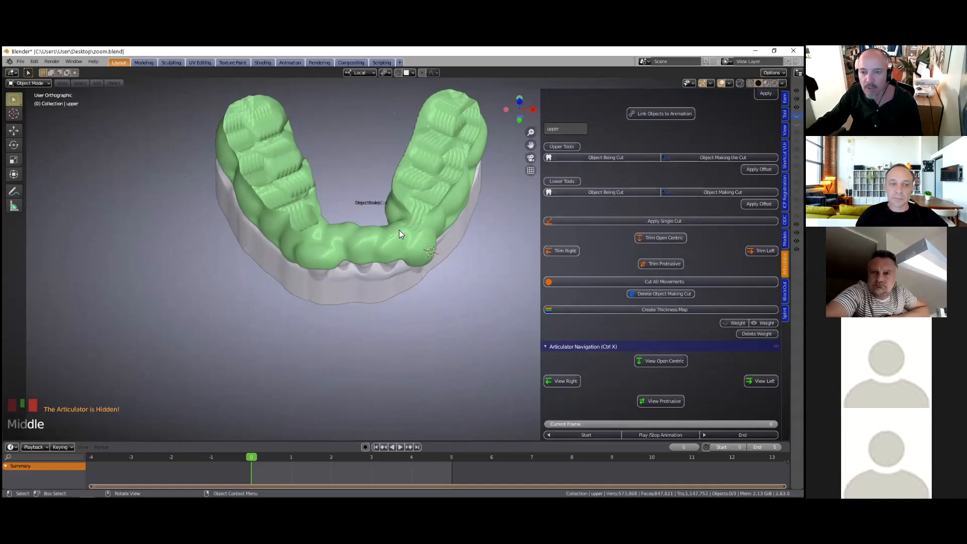
{"action": "scroll", "coordinate": [408, 353], "scroll_direction": "up", "scroll_amount": 3}
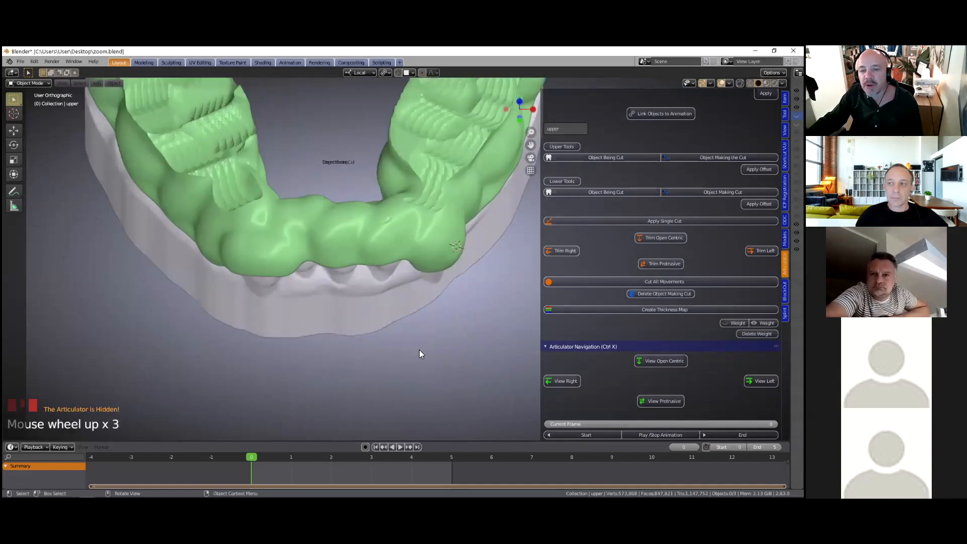
{"action": "scroll", "coordinate": [419, 350], "scroll_direction": "up", "scroll_amount": 1}
{"action": "middle_click_drag", "start_coordinate": [421, 339], "coordinate": [420, 339], "text": "shift"}
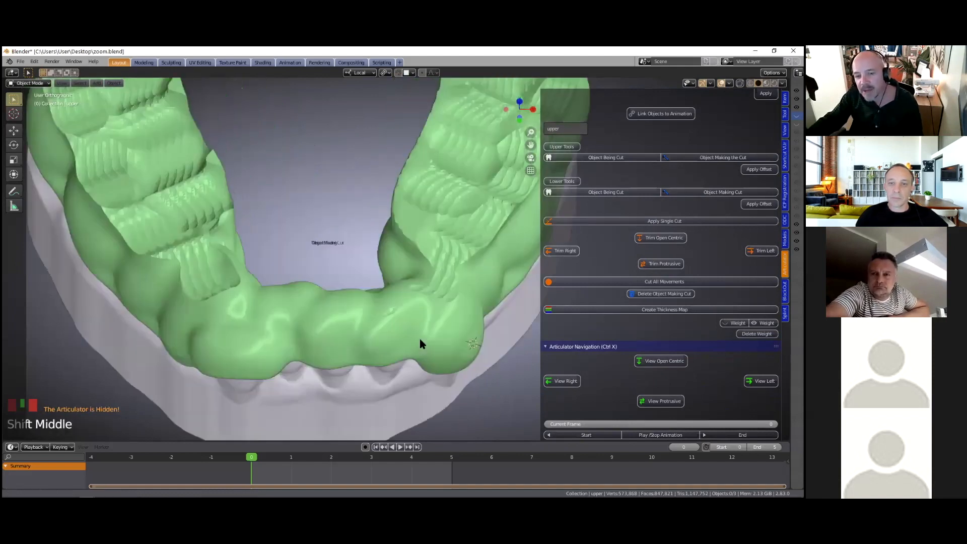
{"action": "scroll", "coordinate": [421, 344], "scroll_direction": "down", "scroll_amount": 2}
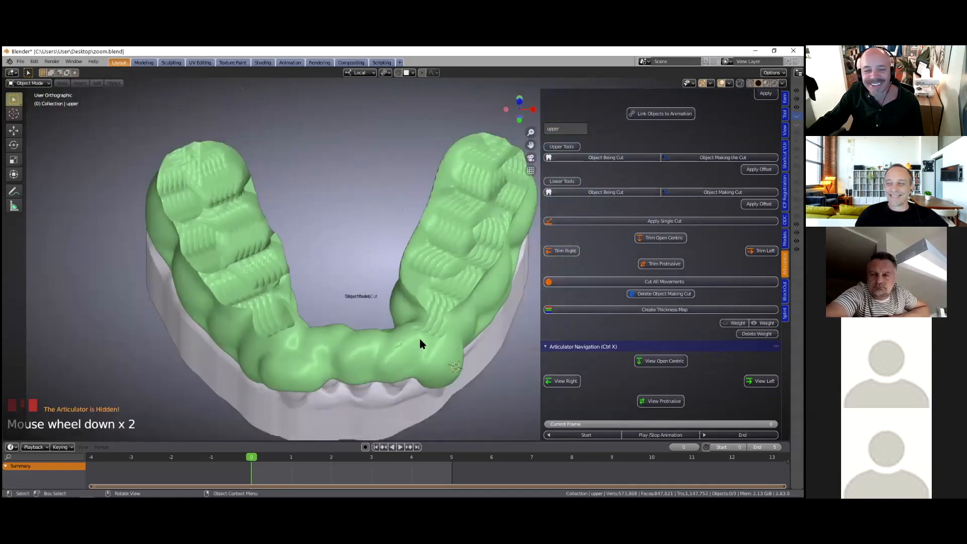
{"action": "mouse_move", "coordinate": [423, 311]}
{"action": "middle_mouse_down"}
{"action": "mouse_move", "coordinate": [443, 322]}
{"action": "mouse_move", "coordinate": [370, 330]}
{"action": "mouse_move", "coordinate": [436, 315]}
{"action": "mouse_move", "coordinate": [434, 305]}
{"action": "middle_mouse_up"}
{"action": "scroll", "coordinate": [435, 305], "scroll_direction": "up", "scroll_amount": 2}
{"action": "scroll", "coordinate": [434, 305], "scroll_direction": "down", "scroll_amount": 3}
Bring the upper model back into view and play the right excursive movement against the splint
{"action": "key", "text": "alt+b"}
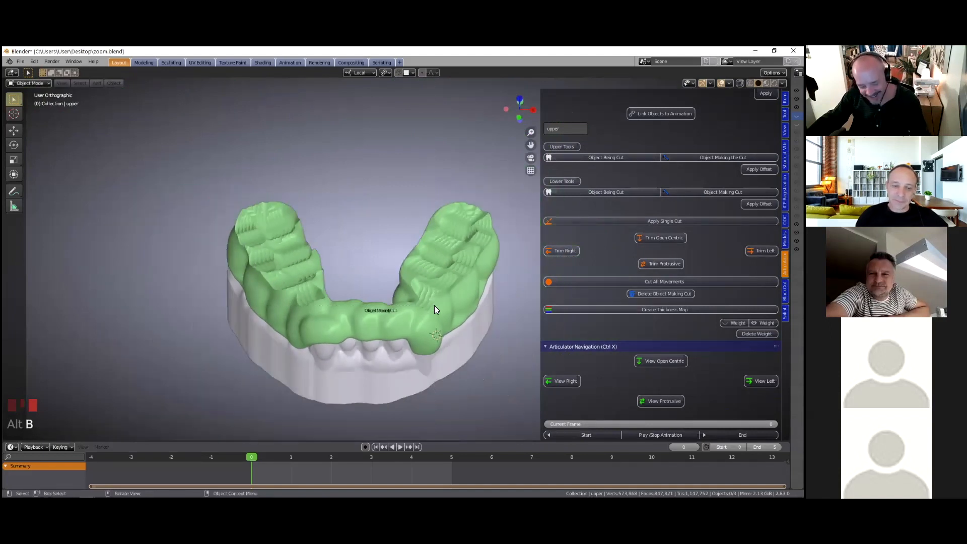
{"action": "key", "text": "alt+b"}
{"action": "middle_click_drag", "start_coordinate": [424, 296], "coordinate": [256, 438]}
{"action": "scroll", "coordinate": [256, 438], "scroll_direction": "up", "scroll_amount": 1}
{"action": "left_click", "coordinate": [401, 447]}
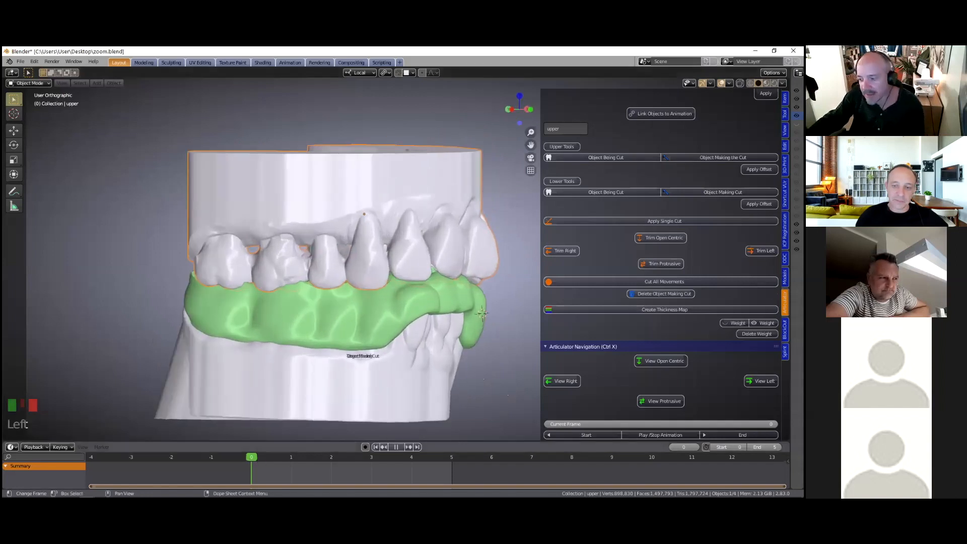
{"action": "left_click", "coordinate": [562, 380]}
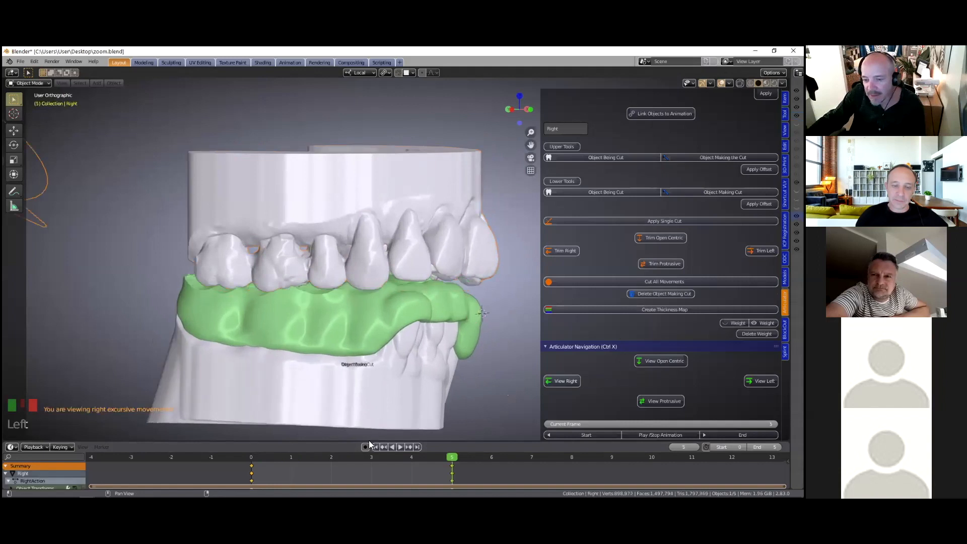
{"action": "left_click", "coordinate": [400, 447]}
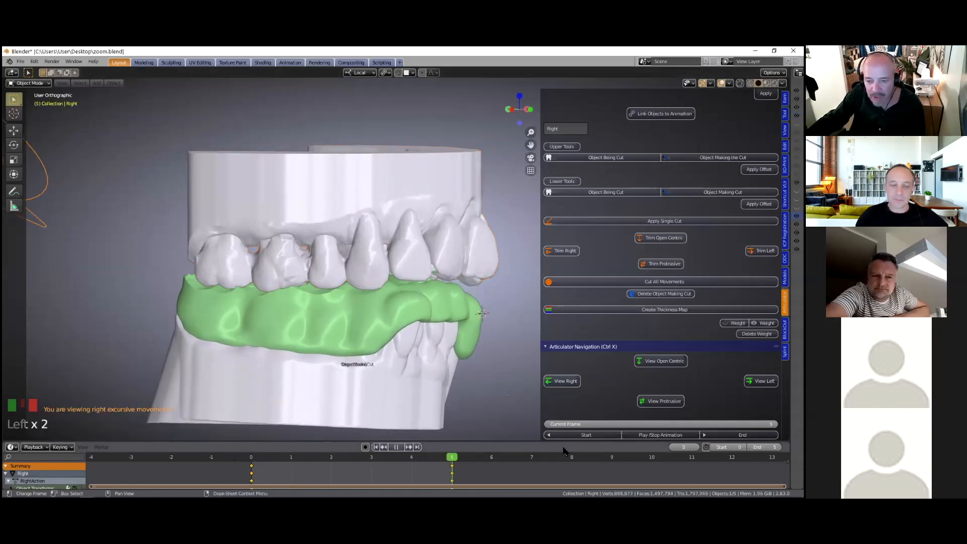
Clip the view to a thin section through both models and the splint, and play the right excursive movement to check the contact
{"action": "middle_click_drag", "start_coordinate": [369, 321], "coordinate": [388, 304]}
{"action": "key", "text": "alt+b"}
{"action": "left_click_drag", "start_coordinate": [367, 171], "coordinate": [375, 425]}
{"action": "middle_click_drag", "start_coordinate": [351, 338], "coordinate": [399, 334]}
{"action": "scroll", "coordinate": [400, 341], "scroll_direction": "up", "scroll_amount": 6}
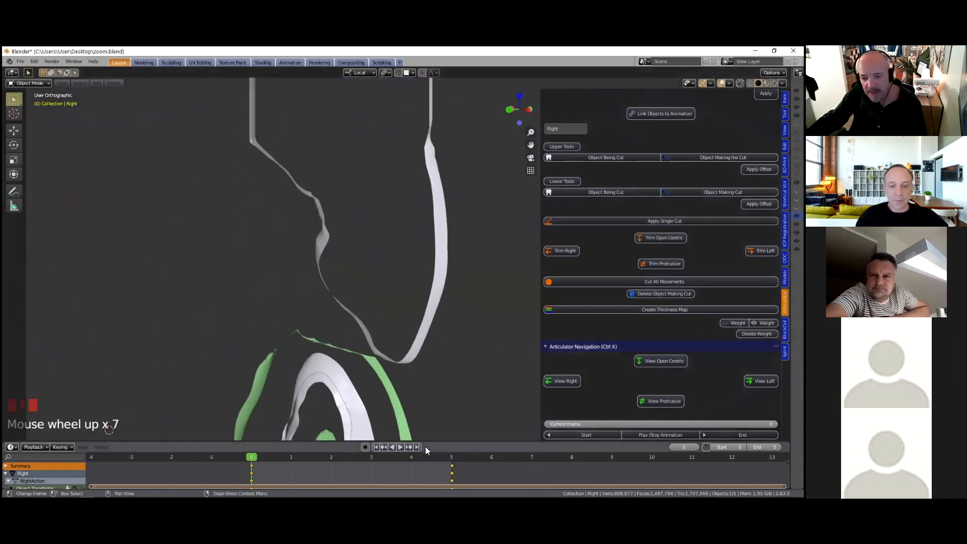
{"action": "left_click", "coordinate": [400, 447]}
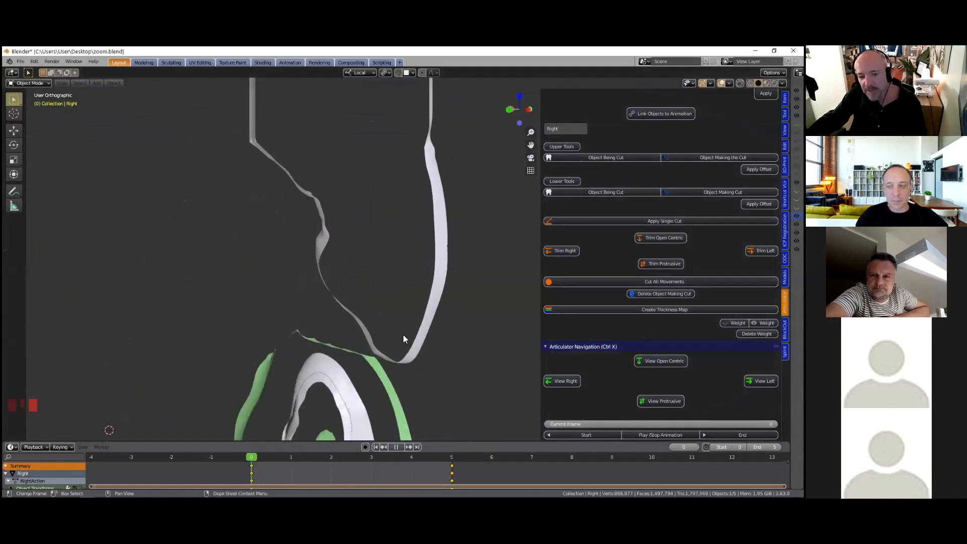
Replay the right excursive movement in the clipped section and check the contact on the opposite rim
{"action": "key", "text": "Escape"}
{"action": "scroll", "coordinate": [298, 340], "scroll_direction": "down", "scroll_amount": 6}
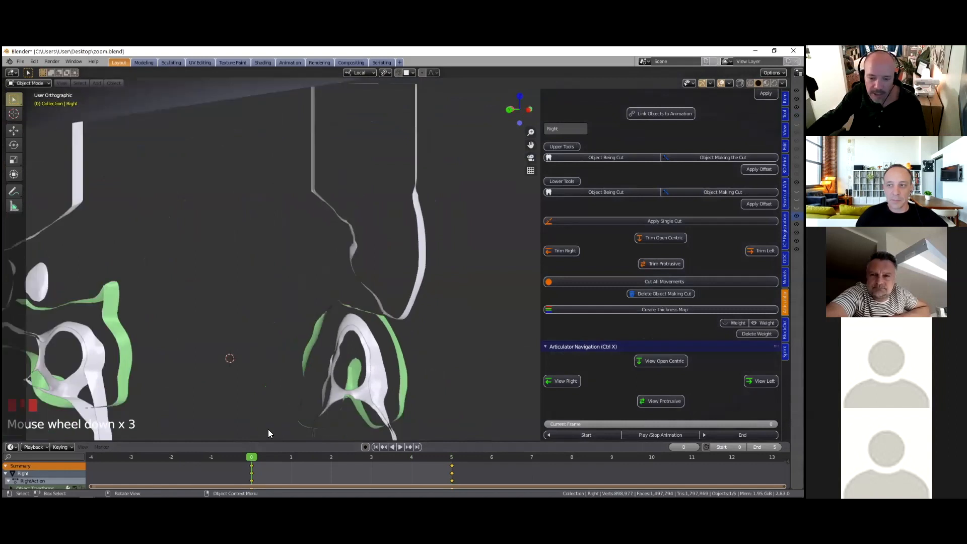
{"action": "middle_click_drag", "start_coordinate": [91, 375], "coordinate": [256, 374], "text": "shift"}
{"action": "scroll", "coordinate": [172, 340], "scroll_direction": "up", "scroll_amount": 4}
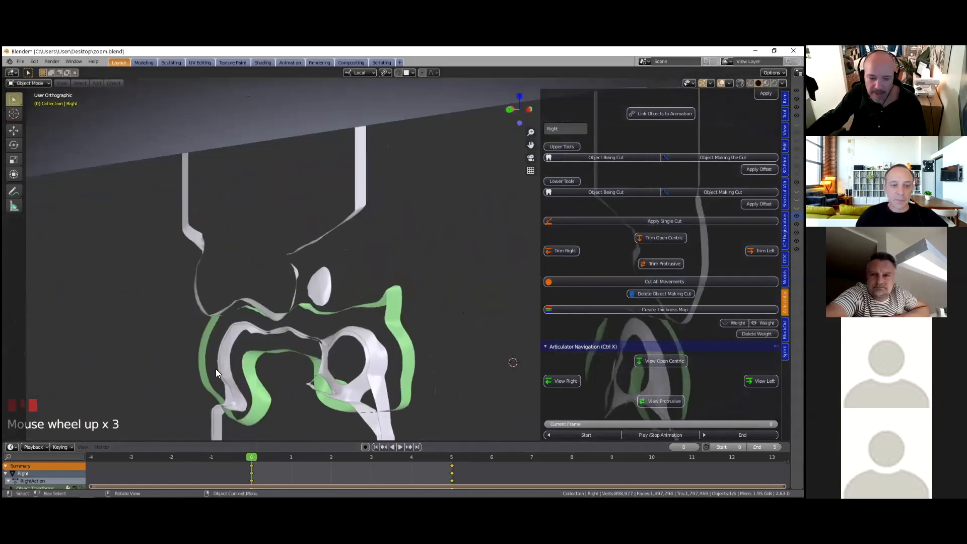
{"action": "left_click_drag", "start_coordinate": [219, 461], "coordinate": [369, 447]}
{"action": "key", "text": "Escape"}
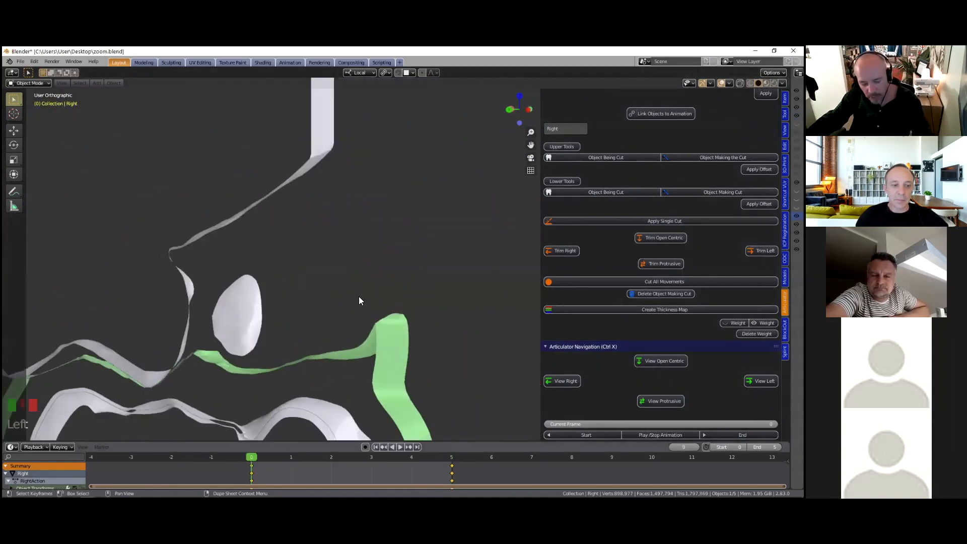
Remove the section clipping and examine the full models with the splint from the back, side and front
{"action": "scroll", "coordinate": [362, 295], "scroll_direction": "down", "scroll_amount": 6}
{"action": "scroll", "coordinate": [328, 293], "scroll_direction": "down", "scroll_amount": 6}
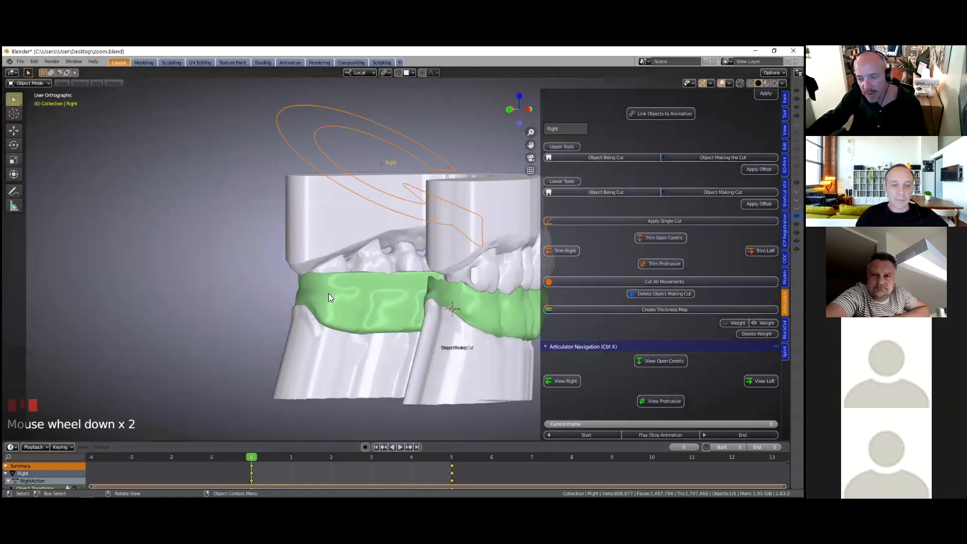
{"action": "middle_click_drag", "start_coordinate": [282, 296], "coordinate": [465, 309]}
{"action": "middle_click_drag", "start_coordinate": [256, 297], "coordinate": [293, 300], "text": "shift"}
{"action": "scroll", "coordinate": [294, 300], "scroll_direction": "up", "scroll_amount": 2}
{"action": "scroll", "coordinate": [396, 288], "scroll_direction": "up", "scroll_amount": 2}
{"action": "middle_click_drag", "start_coordinate": [396, 288], "coordinate": [382, 309]}
{"action": "scroll", "coordinate": [382, 309], "scroll_direction": "down", "scroll_amount": 4}
{"action": "middle_click_drag", "start_coordinate": [605, 389], "coordinate": [549, 433]}
{"action": "scroll", "coordinate": [549, 433], "scroll_direction": "down", "scroll_amount": 3}
{"action": "scroll", "coordinate": [548, 433], "scroll_direction": "down", "scroll_amount": 6}
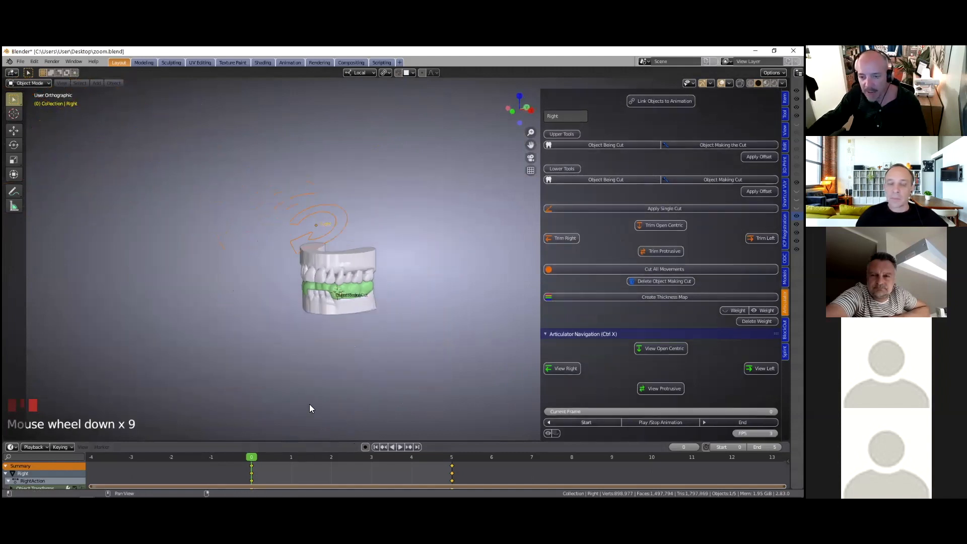
Show the articulator and scrub the right excursive movement back to frame 0, watching the condyles, models and splint together
{"action": "left_click", "coordinate": [547, 433]}
{"action": "scroll", "coordinate": [333, 438], "scroll_direction": "up", "scroll_amount": 3}
{"action": "left_click_drag", "start_coordinate": [333, 456], "coordinate": [290, 322]}
{"action": "scroll", "coordinate": [291, 322], "scroll_direction": "up", "scroll_amount": 4}
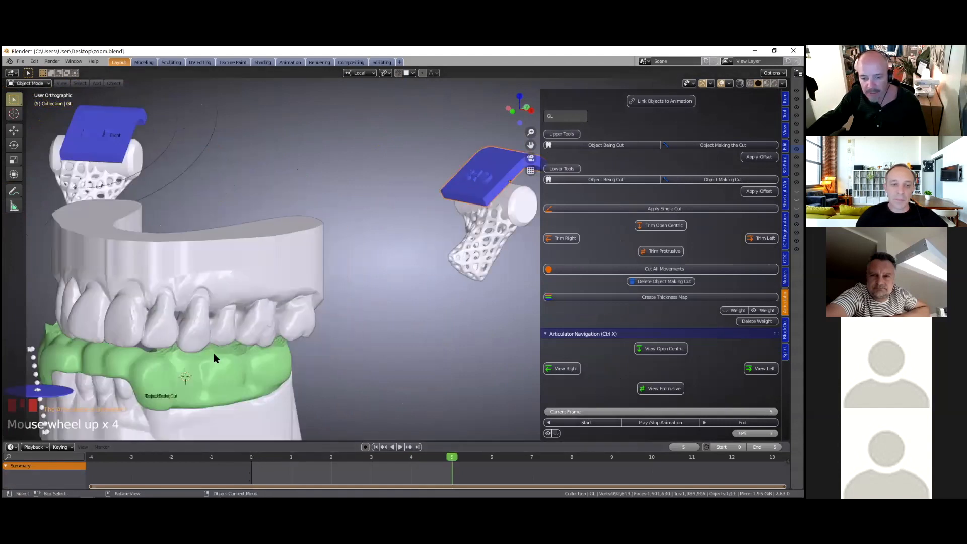
{"action": "left_click", "coordinate": [236, 457]}
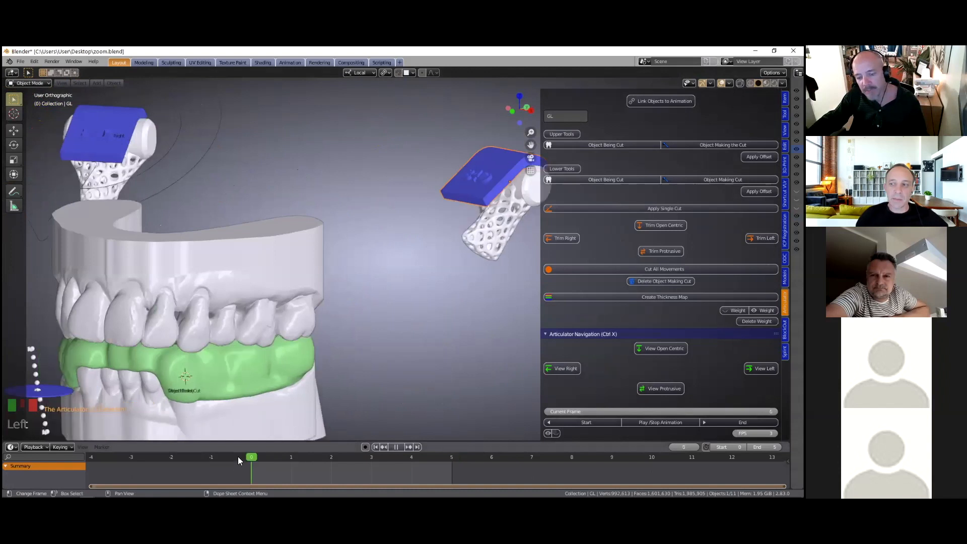
{"action": "scroll", "coordinate": [342, 302], "scroll_direction": "down", "scroll_amount": 3}
{"action": "middle_click_drag", "start_coordinate": [369, 289], "coordinate": [379, 288]}
{"action": "scroll", "coordinate": [378, 288], "scroll_direction": "down", "scroll_amount": 1}
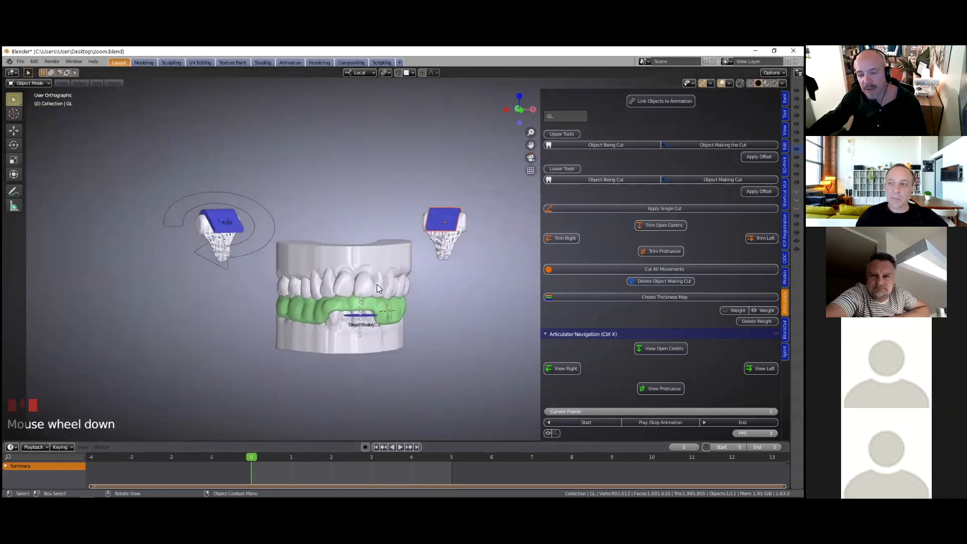
{"action": "scroll", "coordinate": [377, 284], "scroll_direction": "up", "scroll_amount": 2}
{"action": "scroll", "coordinate": [389, 264], "scroll_direction": "down", "scroll_amount": 2}
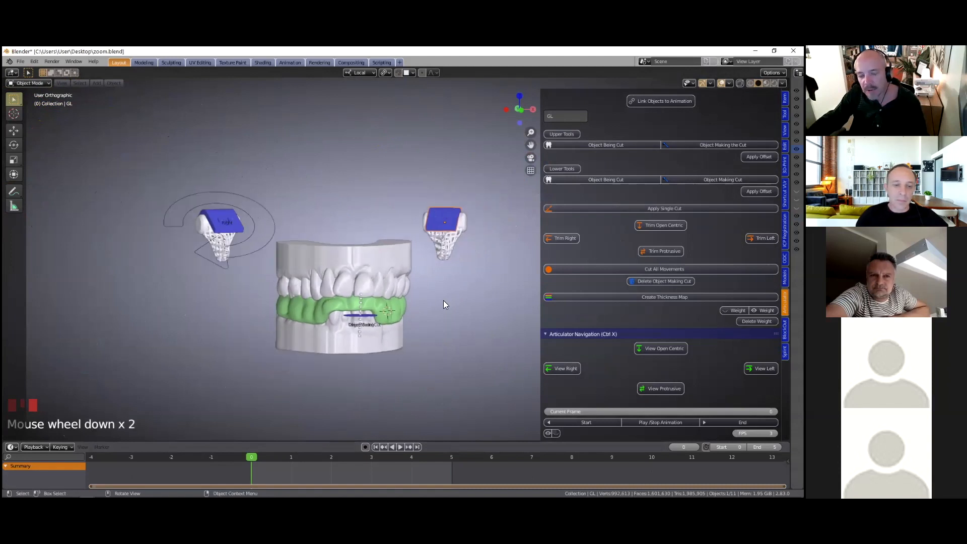
Hide the articulator and the upper model to expose the trimmed biting surface of the splint
{"action": "scroll", "coordinate": [586, 402], "scroll_direction": "down", "scroll_amount": 3}
{"action": "left_click", "coordinate": [548, 434]}
{"action": "left_click", "coordinate": [555, 434]}
{"action": "left_click", "coordinate": [383, 251]}
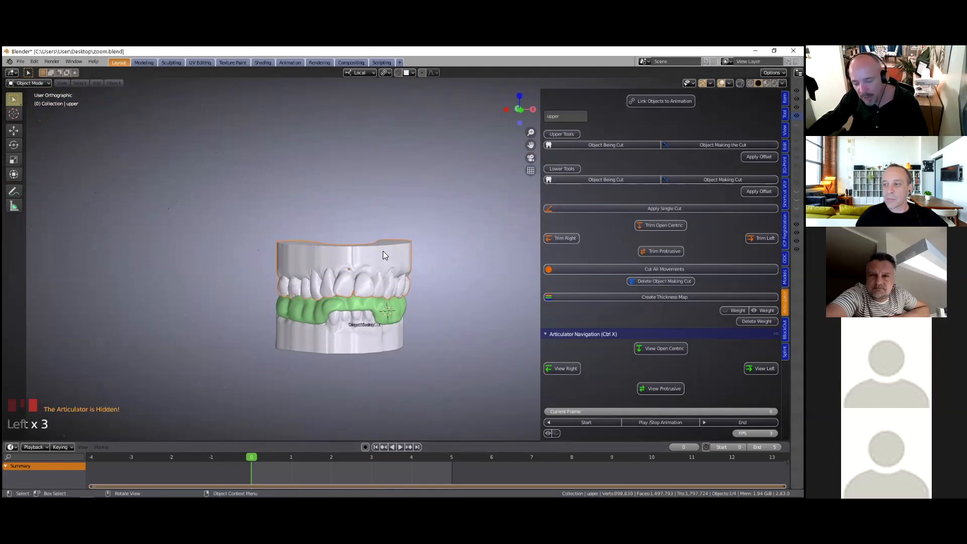
{"action": "key", "text": "h"}
{"action": "scroll", "coordinate": [413, 279], "scroll_direction": "up", "scroll_amount": 5}
{"action": "middle_click_drag", "start_coordinate": [412, 282], "coordinate": [396, 323]}
{"action": "scroll", "coordinate": [396, 323], "scroll_direction": "up", "scroll_amount": 2}
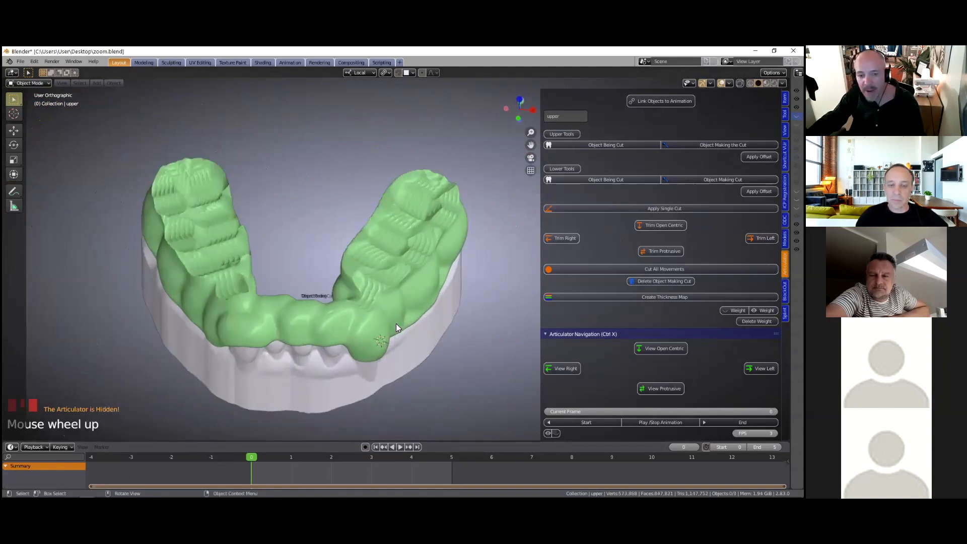
Select the trimmed splint and start Smooth Layer from the occlusal rim tools
{"action": "scroll", "coordinate": [390, 348], "scroll_direction": "up", "scroll_amount": 1}
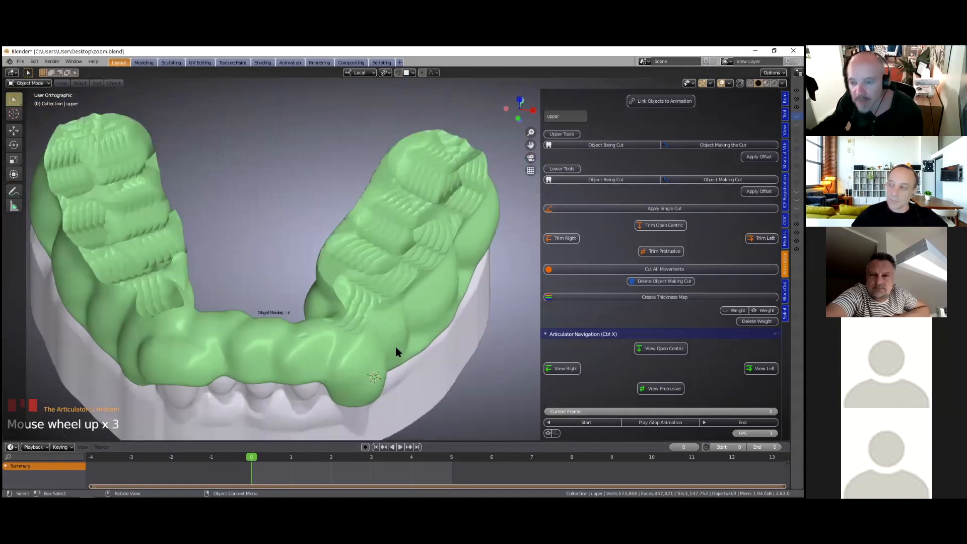
{"action": "middle_click_drag", "start_coordinate": [395, 348], "coordinate": [403, 351], "text": "shift"}
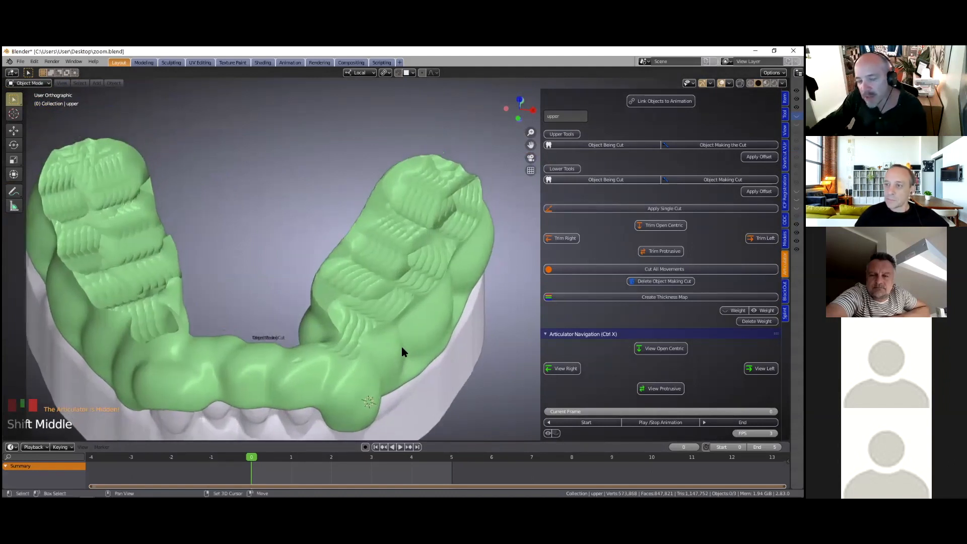
{"action": "scroll", "coordinate": [402, 348], "scroll_direction": "up", "scroll_amount": 1}
{"action": "left_click", "coordinate": [415, 337]}
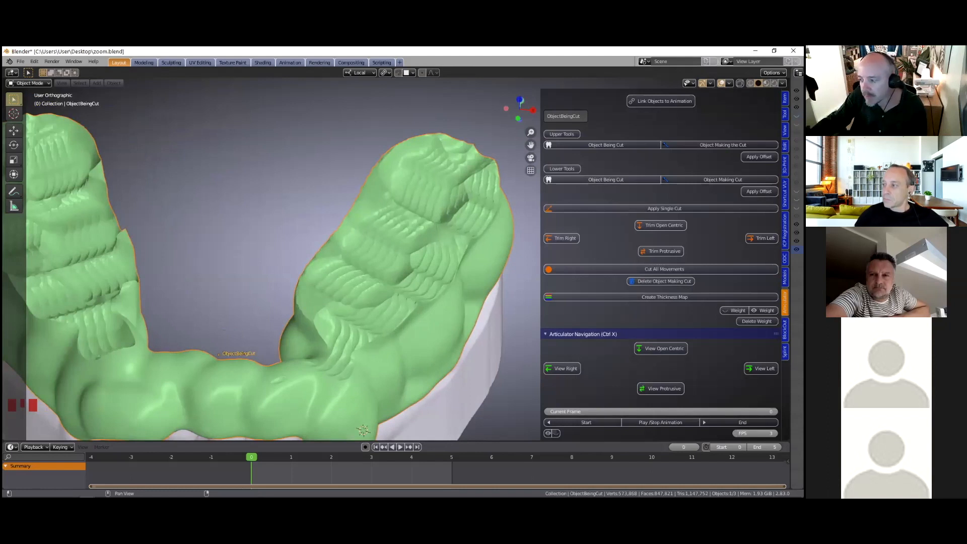
{"action": "left_click", "coordinate": [784, 351]}
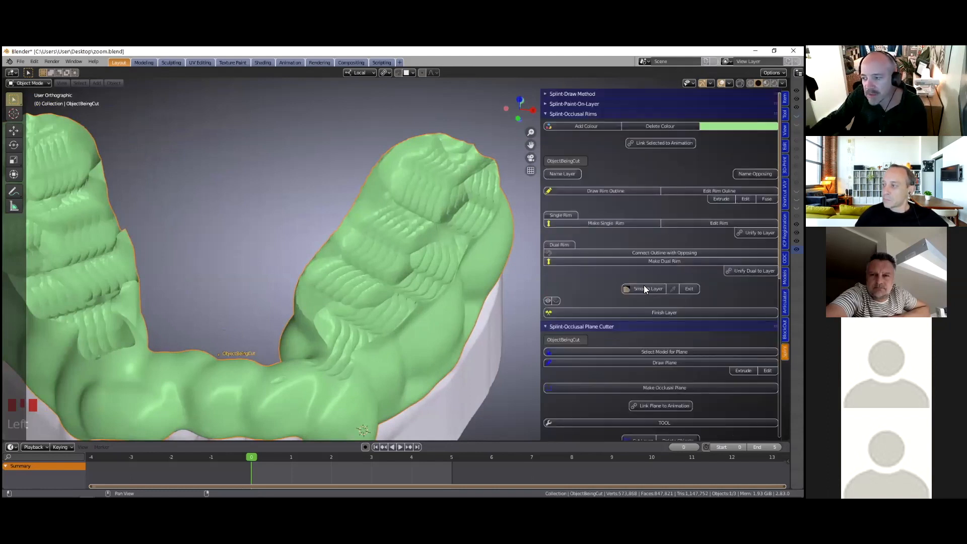
{"action": "scroll", "coordinate": [624, 280], "scroll_direction": "down", "scroll_amount": 4}
{"action": "scroll", "coordinate": [620, 189], "scroll_direction": "down", "scroll_amount": 1}
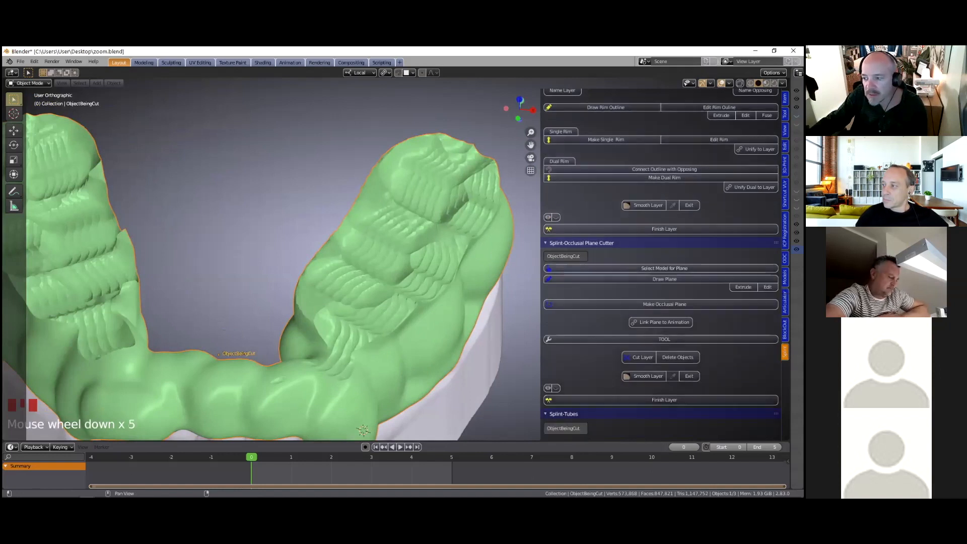
{"action": "scroll", "coordinate": [632, 279], "scroll_direction": "up", "scroll_amount": 4}
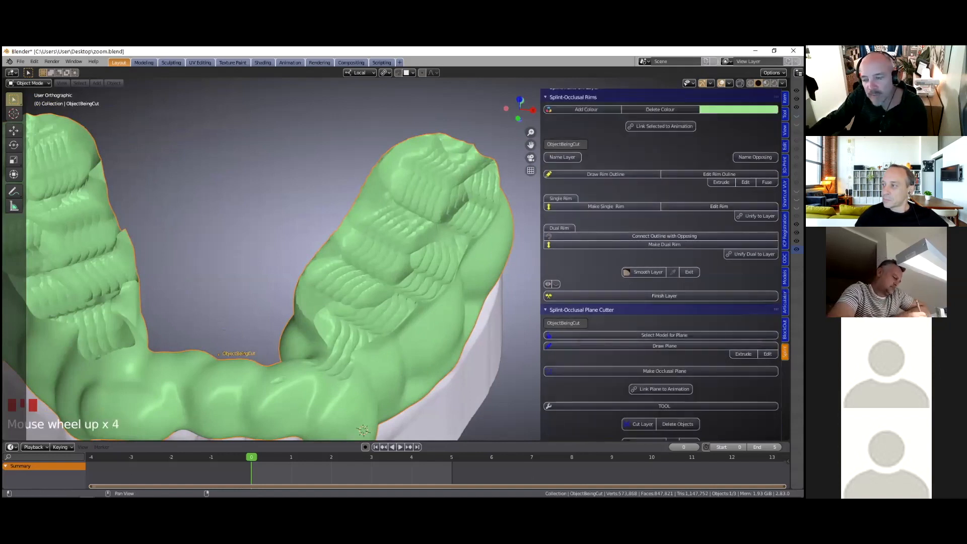
{"action": "scroll", "coordinate": [613, 270], "scroll_direction": "up", "scroll_amount": 2}
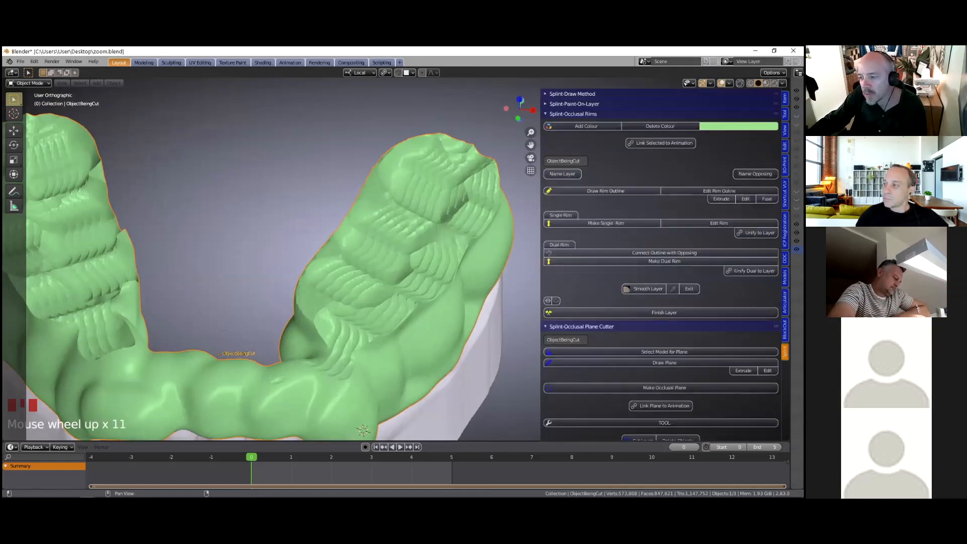
{"action": "left_click", "coordinate": [637, 286]}
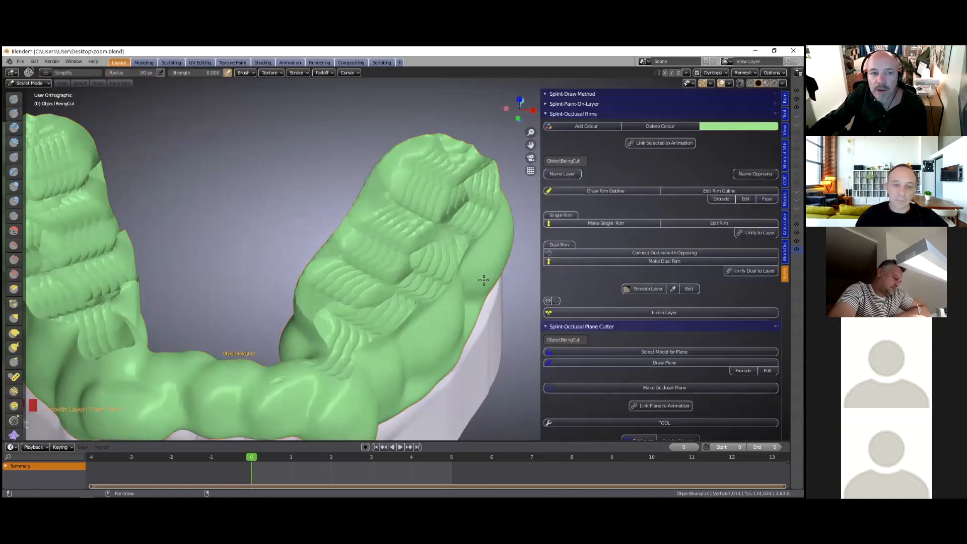
Smooth the trimming grooves at the front end of the first rim with a few brush strokes
{"action": "scroll", "coordinate": [401, 338], "scroll_direction": "up", "scroll_amount": 2}
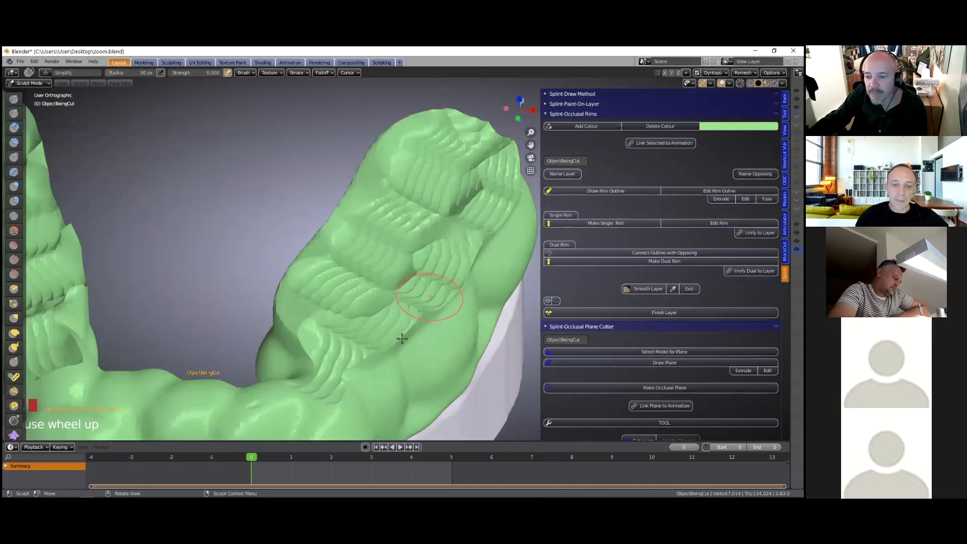
{"action": "left_click_drag", "start_coordinate": [396, 347], "coordinate": [338, 404]}
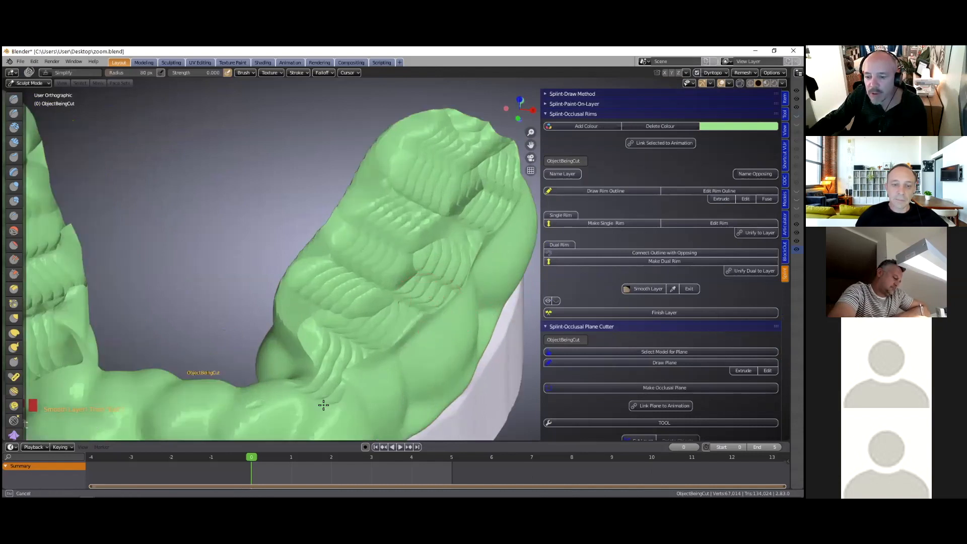
{"action": "left_click_drag", "start_coordinate": [329, 351], "coordinate": [310, 372]}
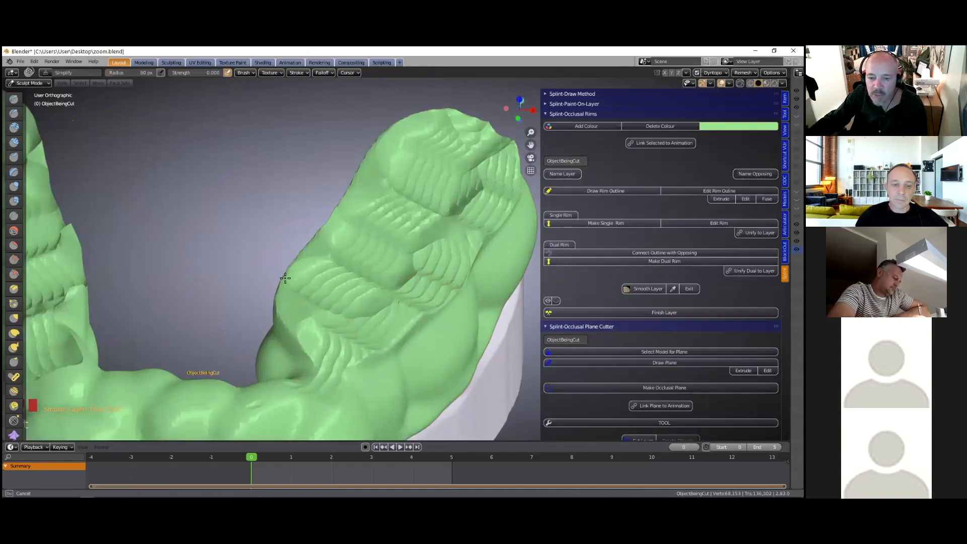
Set the smoothing brush's autosmooth to 0.1
{"action": "right_click", "coordinate": [230, 305]}
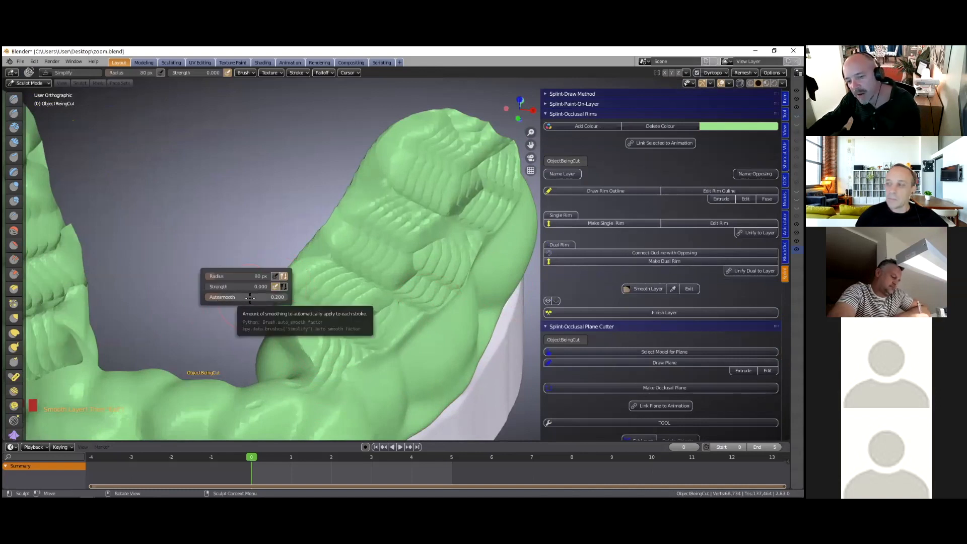
{"action": "left_click", "coordinate": [250, 297]}
{"action": "type", "text": "0.1"}
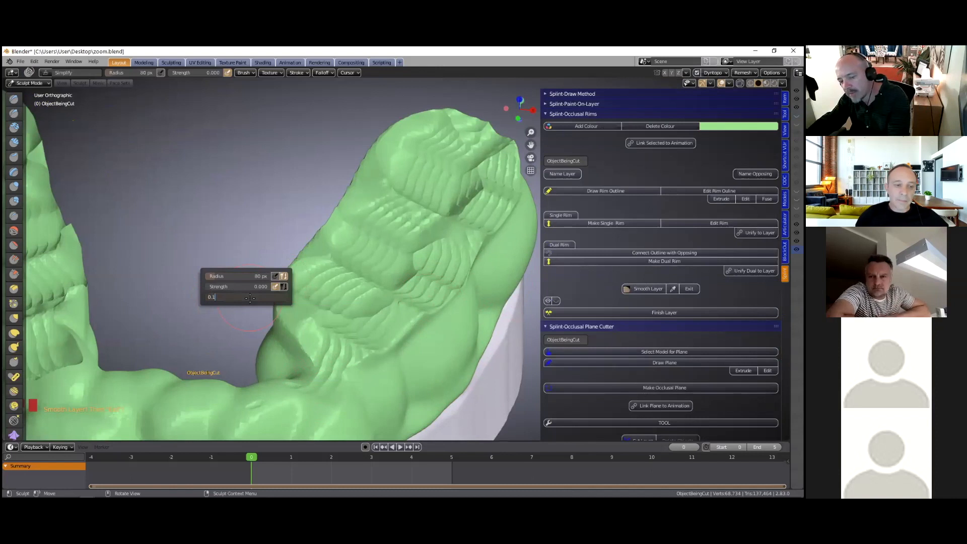
{"action": "key", "text": "Return"}
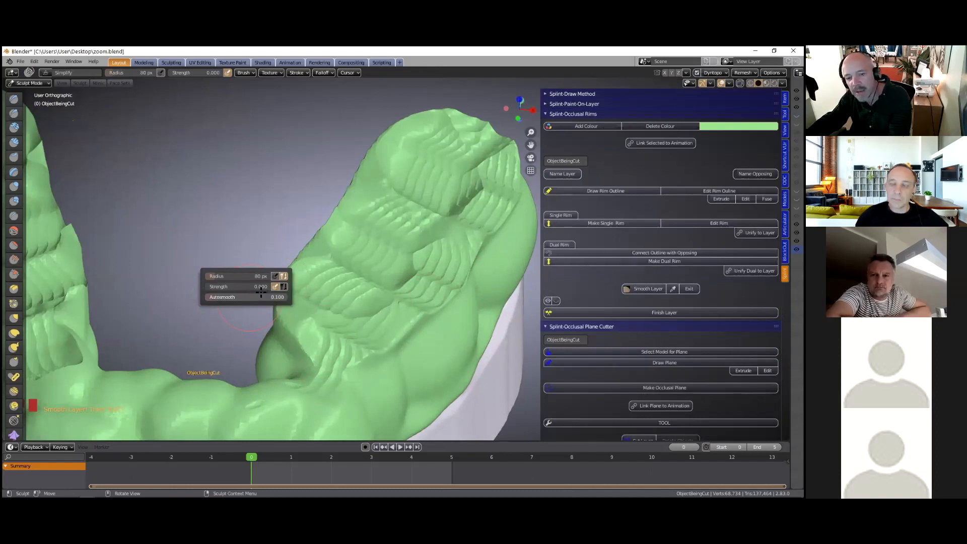
Brush over the whole biting surface of the first rim to smooth out the stepped trimming grooves
{"action": "scroll", "coordinate": [428, 264], "scroll_direction": "down", "scroll_amount": 3}
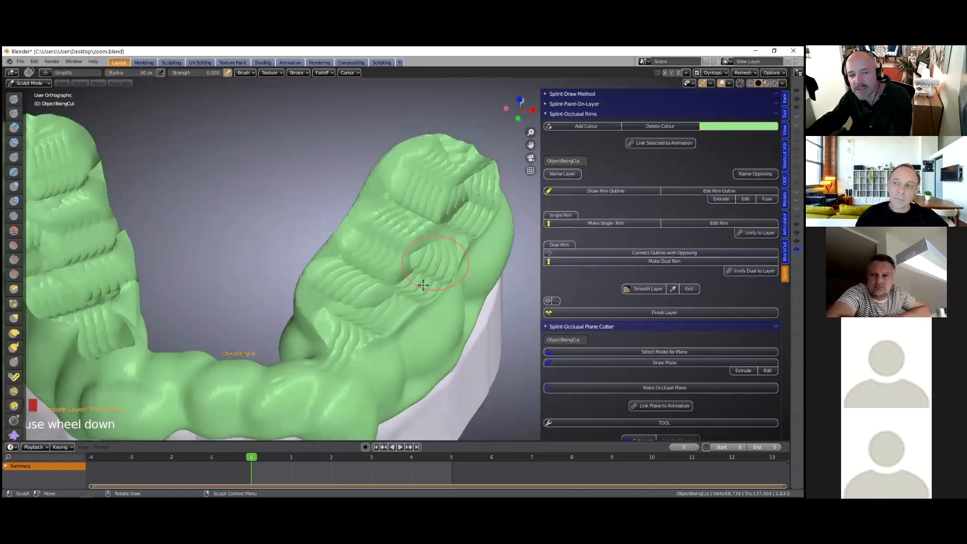
{"action": "middle_click_drag", "start_coordinate": [417, 286], "coordinate": [348, 313]}
{"action": "scroll", "coordinate": [358, 278], "scroll_direction": "up", "scroll_amount": 3}
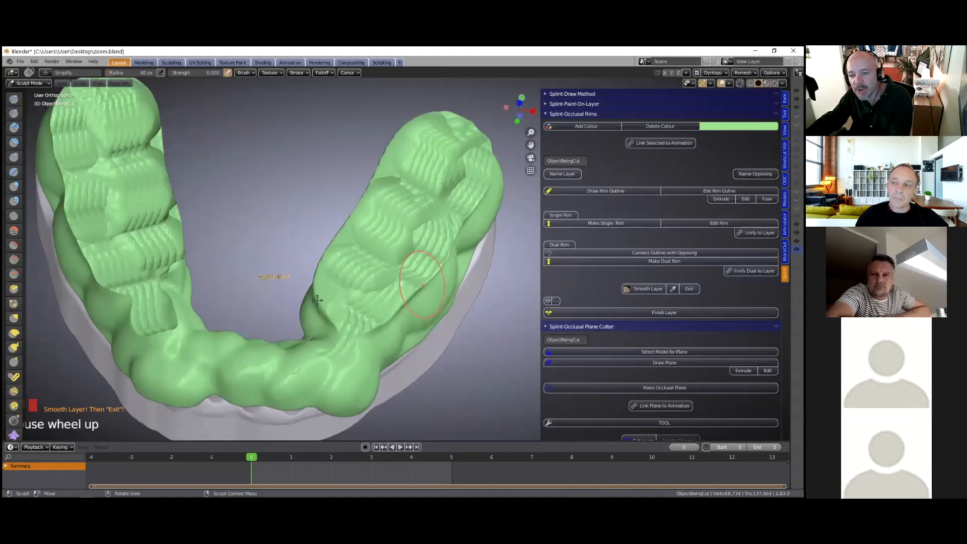
{"action": "right_click", "coordinate": [321, 298]}
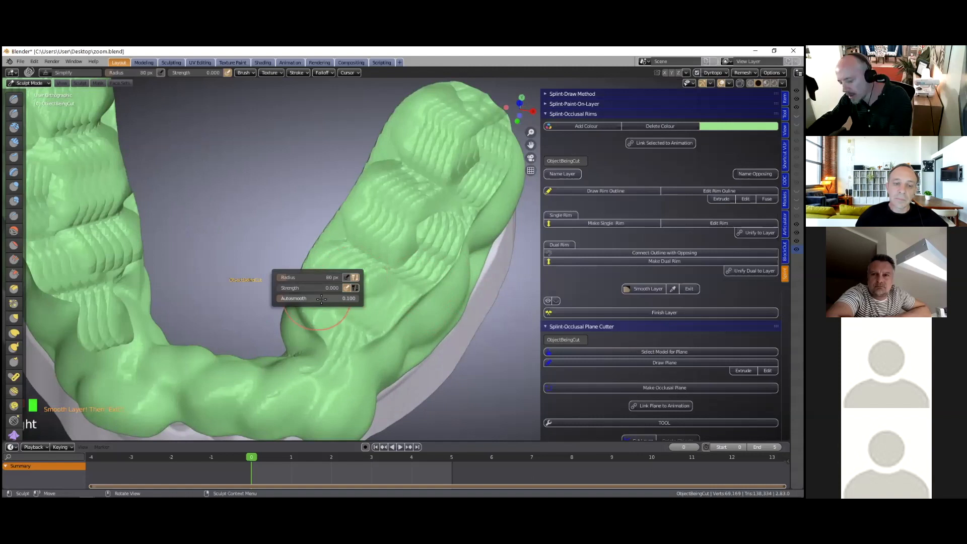
{"action": "left_click_drag", "start_coordinate": [428, 271], "coordinate": [355, 317]}
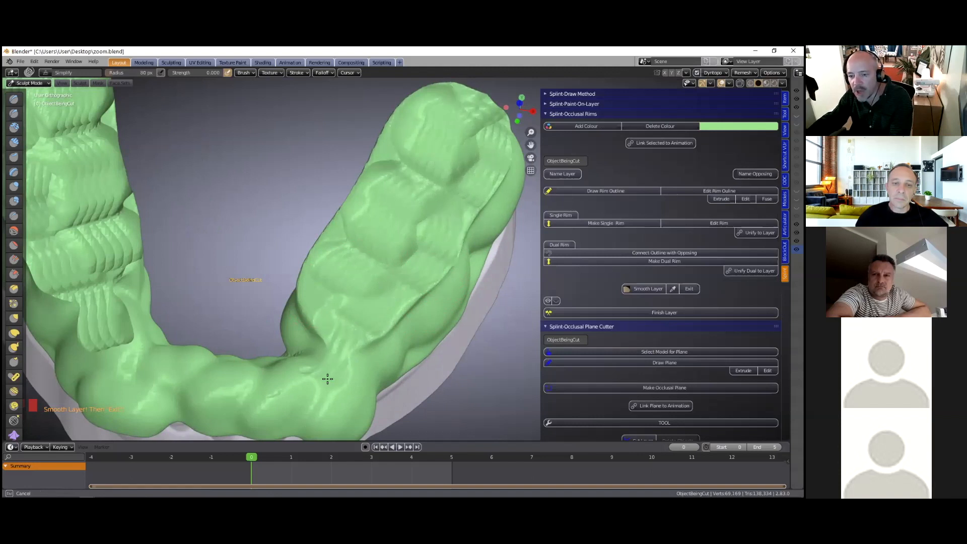
{"action": "left_click_drag", "start_coordinate": [285, 385], "coordinate": [278, 378]}
Smooth the stepped trimming grooves along the biting surface of the opposite rim
{"action": "mouse_move", "coordinate": [278, 377]}
{"action": "middle_mouse_down", "text": "shift"}
{"action": "mouse_move", "coordinate": [302, 277]}
{"action": "mouse_move", "coordinate": [294, 309]}
{"action": "mouse_move", "coordinate": [382, 346]}
{"action": "middle_mouse_up", "text": "shift"}
{"action": "scroll", "coordinate": [295, 309], "scroll_direction": "down", "scroll_amount": 2}
{"action": "scroll", "coordinate": [307, 264], "scroll_direction": "up", "scroll_amount": 2}
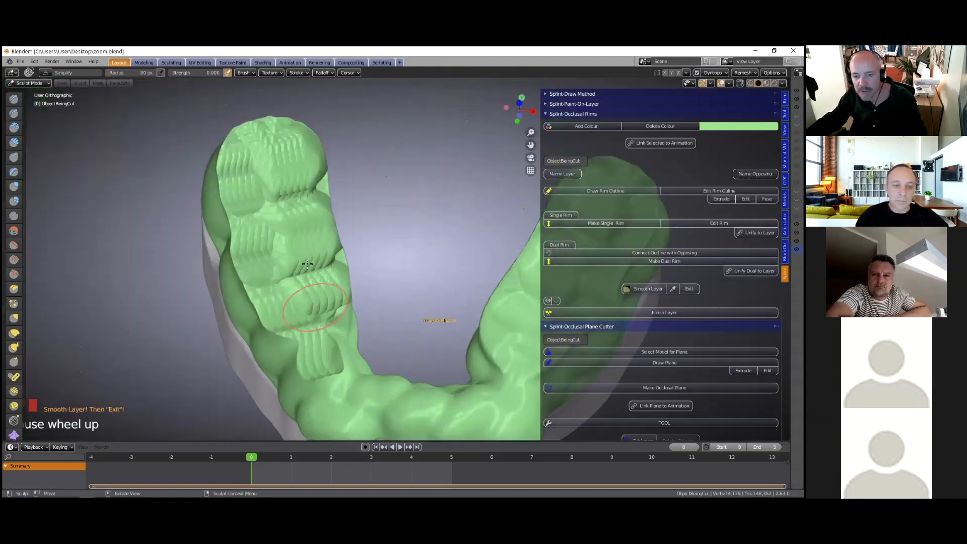
{"action": "scroll", "coordinate": [271, 296], "scroll_direction": "up", "scroll_amount": 1}
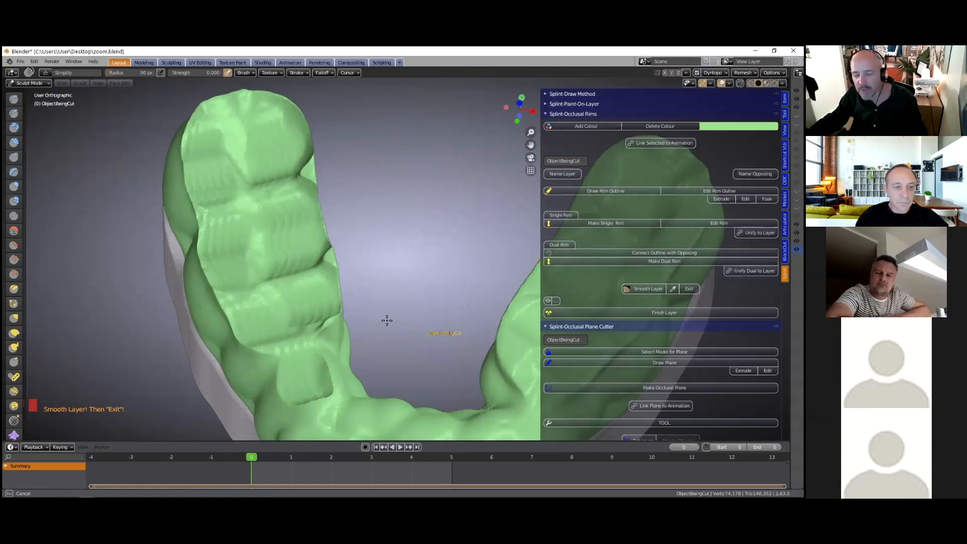
Raise the smoothing brush's autosmooth to 0.3
{"action": "scroll", "coordinate": [403, 317], "scroll_direction": "down", "scroll_amount": 2}
{"action": "mouse_move", "coordinate": [426, 310]}
{"action": "middle_mouse_down", "text": "shift"}
{"action": "mouse_move", "coordinate": [430, 239]}
{"action": "mouse_move", "coordinate": [404, 271]}
{"action": "mouse_move", "coordinate": [313, 251]}
{"action": "middle_mouse_up", "text": "shift"}
{"action": "right_click", "coordinate": [272, 272]}
{"action": "left_click", "coordinate": [272, 272]}
{"action": "type", "text": ".3"}
{"action": "key", "text": "Return"}
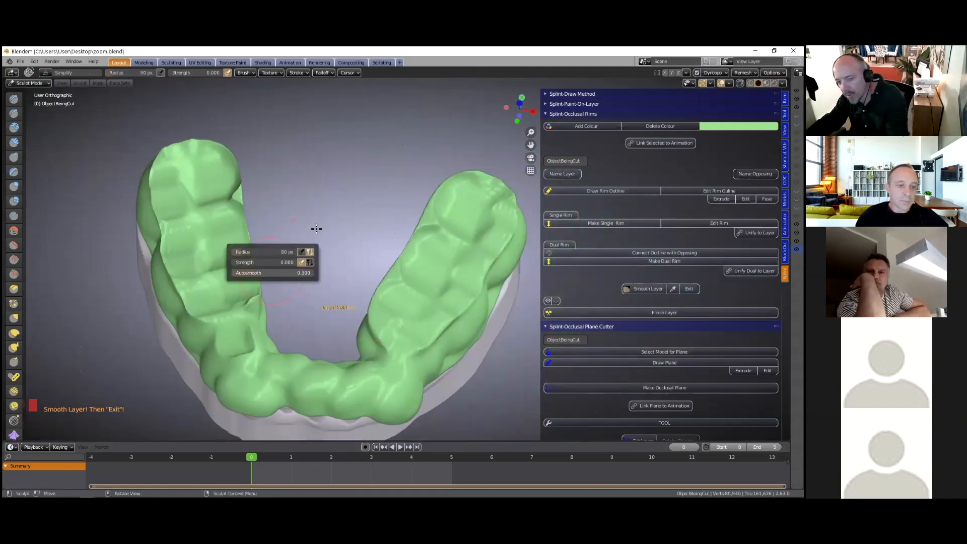
Smooth the biting surface and the raised inner edge of the splint rims with the brush
{"action": "scroll", "coordinate": [385, 291], "scroll_direction": "up", "scroll_amount": 3}
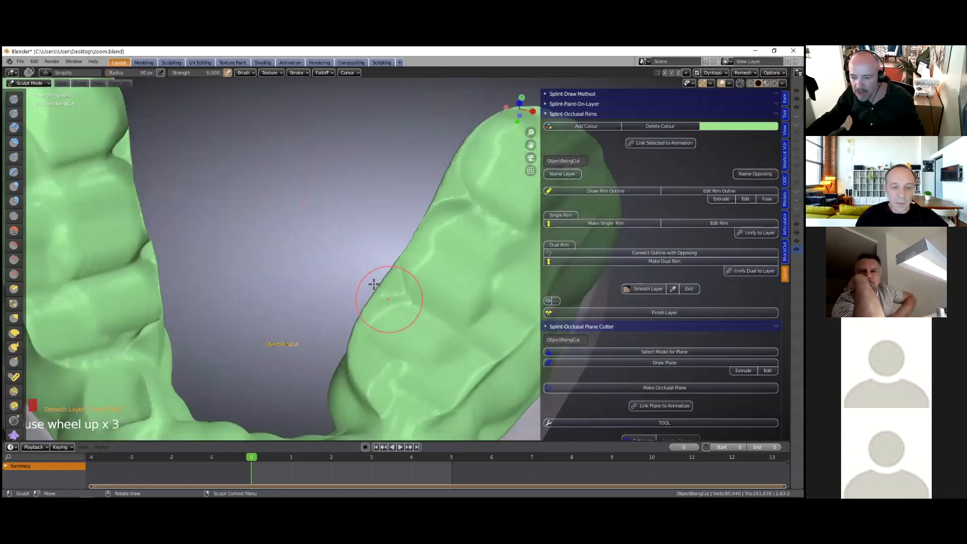
{"action": "mouse_move", "coordinate": [325, 235]}
{"action": "middle_mouse_down"}
{"action": "mouse_move", "coordinate": [385, 287]}
{"action": "mouse_move", "coordinate": [372, 308]}
{"action": "mouse_move", "coordinate": [450, 248]}
{"action": "mouse_move", "coordinate": [315, 319]}
{"action": "mouse_move", "coordinate": [314, 306]}
{"action": "mouse_move", "coordinate": [423, 285]}
{"action": "mouse_move", "coordinate": [477, 257]}
{"action": "middle_mouse_up"}
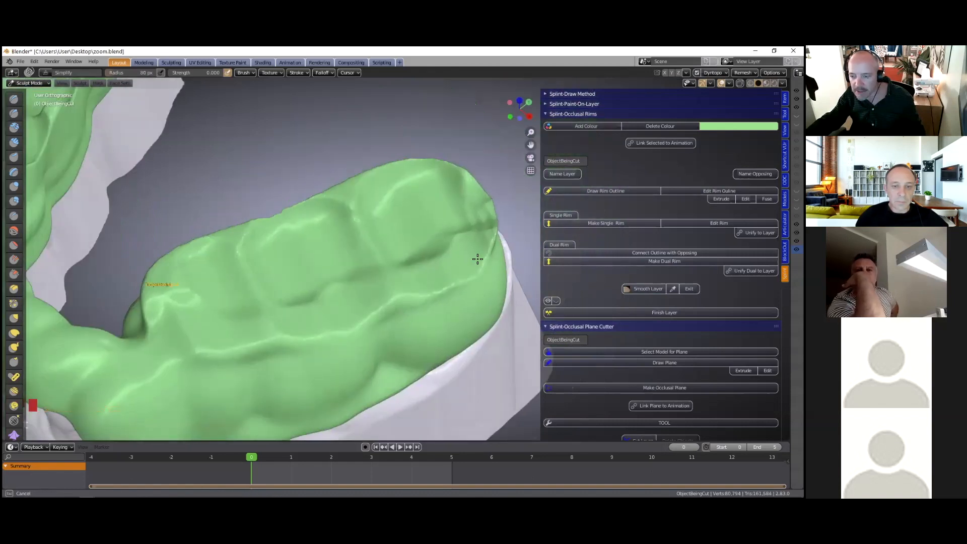
{"action": "middle_click_drag", "start_coordinate": [383, 282], "coordinate": [434, 321]}
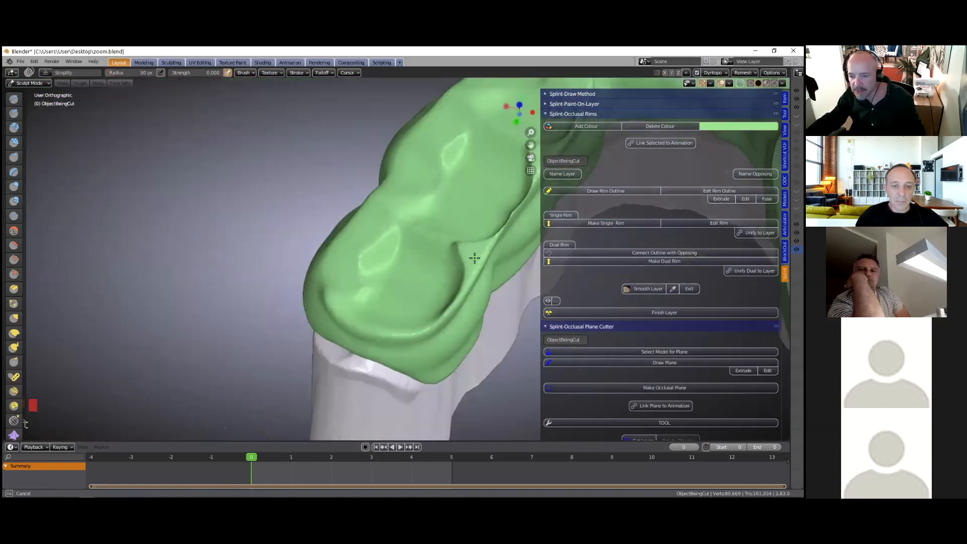
{"action": "middle_click_drag", "start_coordinate": [414, 270], "coordinate": [408, 90], "text": "shift"}
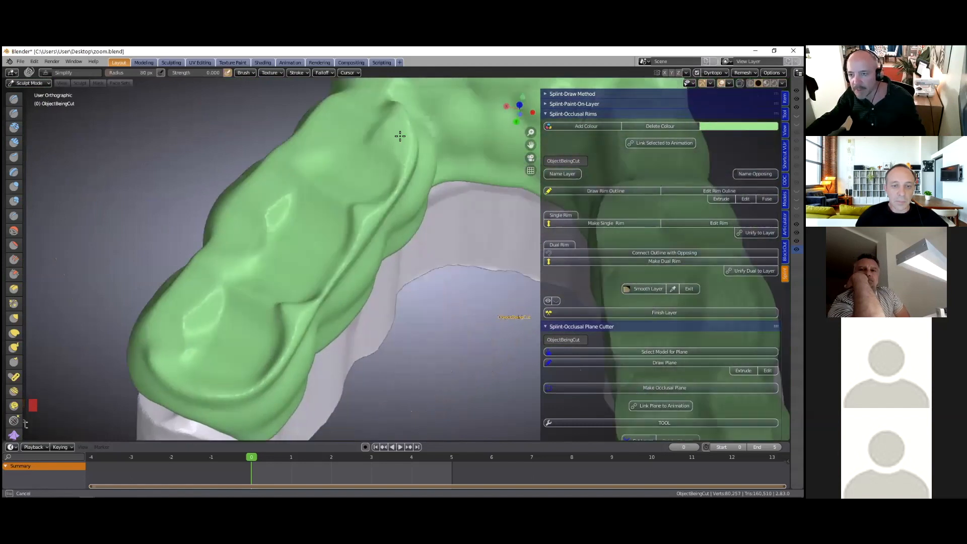
{"action": "mouse_move", "coordinate": [258, 376]}
{"action": "left_mouse_down"}
{"action": "mouse_move", "coordinate": [287, 302]}
{"action": "mouse_move", "coordinate": [280, 296]}
{"action": "mouse_move", "coordinate": [373, 184]}
{"action": "mouse_move", "coordinate": [383, 227]}
{"action": "left_mouse_up"}
{"action": "scroll", "coordinate": [384, 227], "scroll_direction": "down", "scroll_amount": 2}
{"action": "middle_click_drag", "start_coordinate": [429, 218], "coordinate": [347, 265], "text": "shift"}
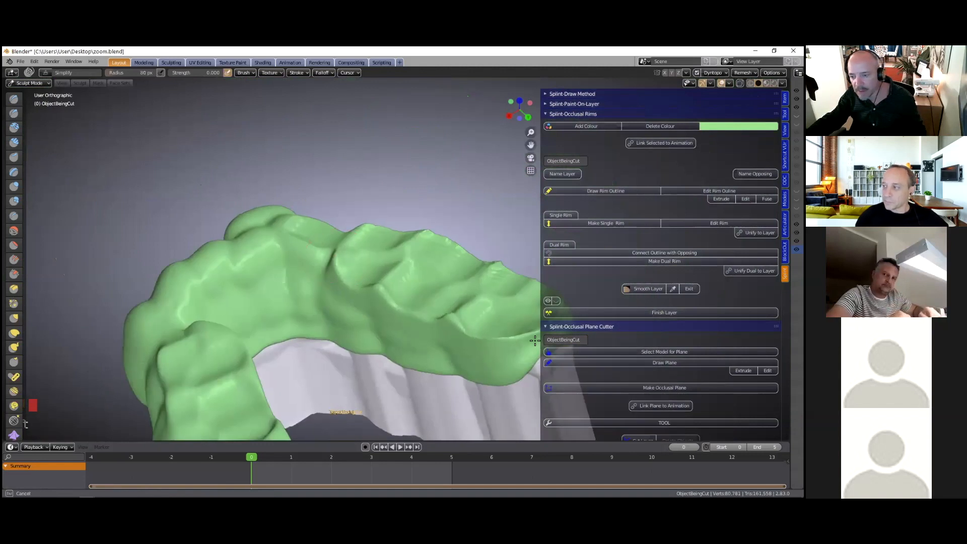
Smooth away the fine grooves left on the biting surface where the rim meets the front section
{"action": "middle_click_drag", "start_coordinate": [399, 327], "coordinate": [344, 376]}
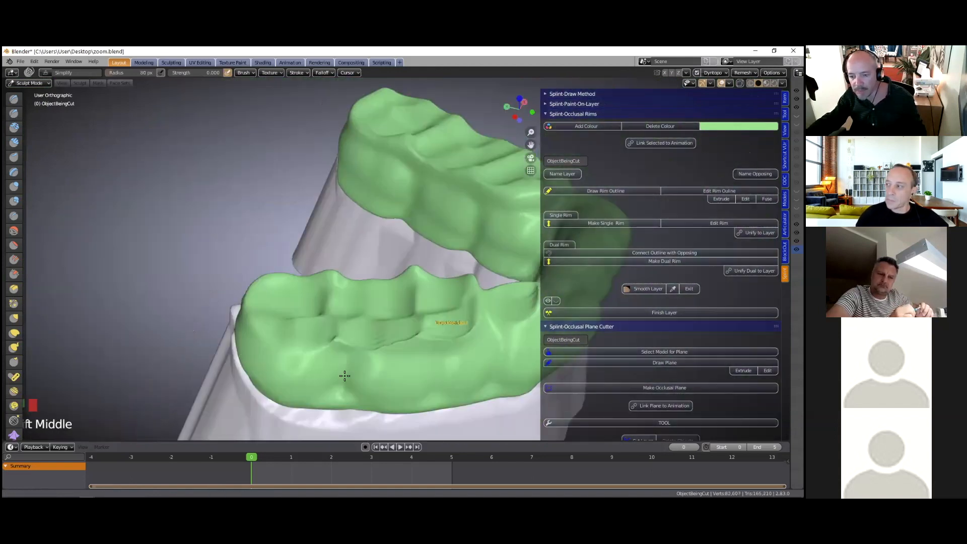
{"action": "scroll", "coordinate": [361, 357], "scroll_direction": "up", "scroll_amount": 2}
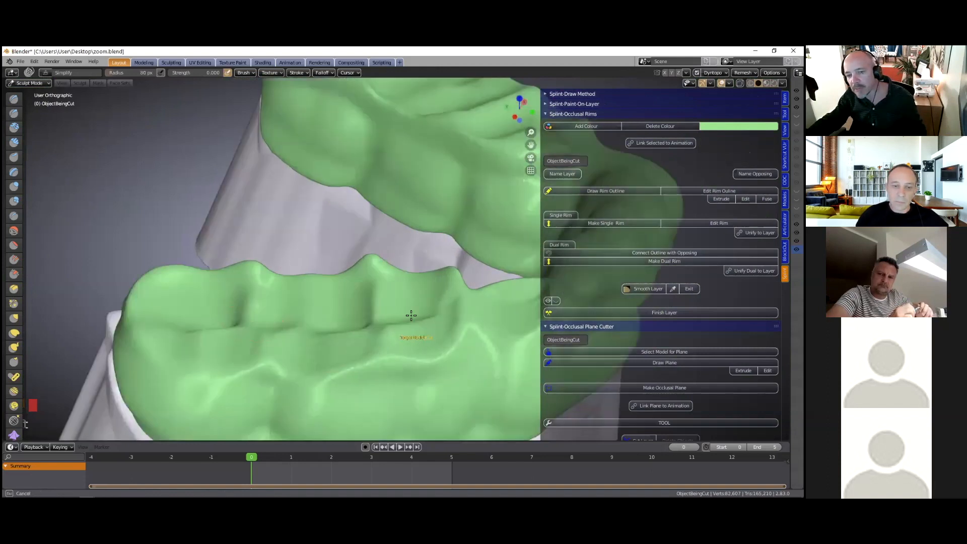
{"action": "scroll", "coordinate": [393, 296], "scroll_direction": "down", "scroll_amount": 1}
{"action": "middle_click_drag", "start_coordinate": [393, 289], "coordinate": [409, 316]}
{"action": "scroll", "coordinate": [395, 343], "scroll_direction": "up", "scroll_amount": 3}
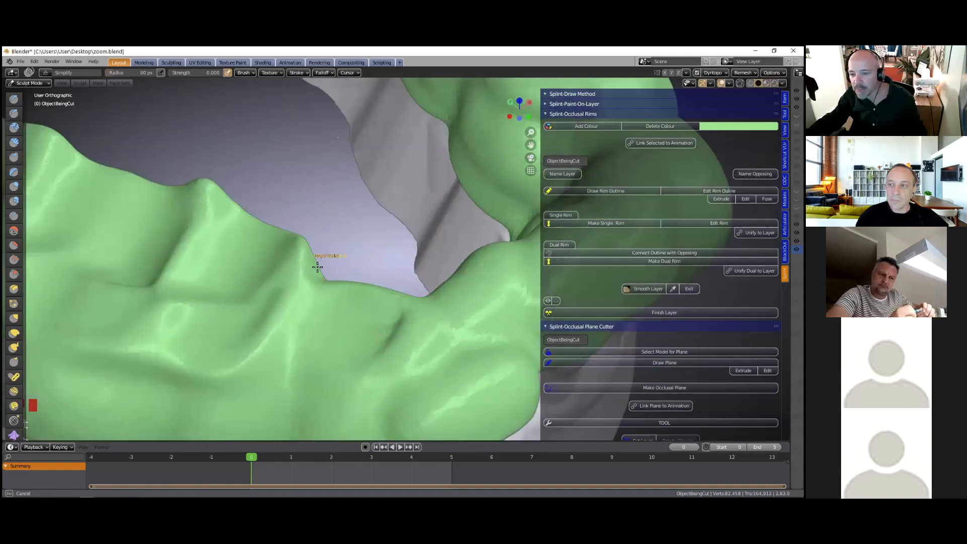
{"action": "scroll", "coordinate": [274, 243], "scroll_direction": "down", "scroll_amount": 2}
{"action": "middle_click_drag", "start_coordinate": [384, 179], "coordinate": [390, 134]}
{"action": "scroll", "coordinate": [440, 201], "scroll_direction": "down", "scroll_amount": 2}
{"action": "mouse_move", "coordinate": [449, 190]}
{"action": "middle_mouse_down"}
{"action": "mouse_move", "coordinate": [408, 232]}
{"action": "mouse_move", "coordinate": [455, 205]}
{"action": "middle_mouse_up"}
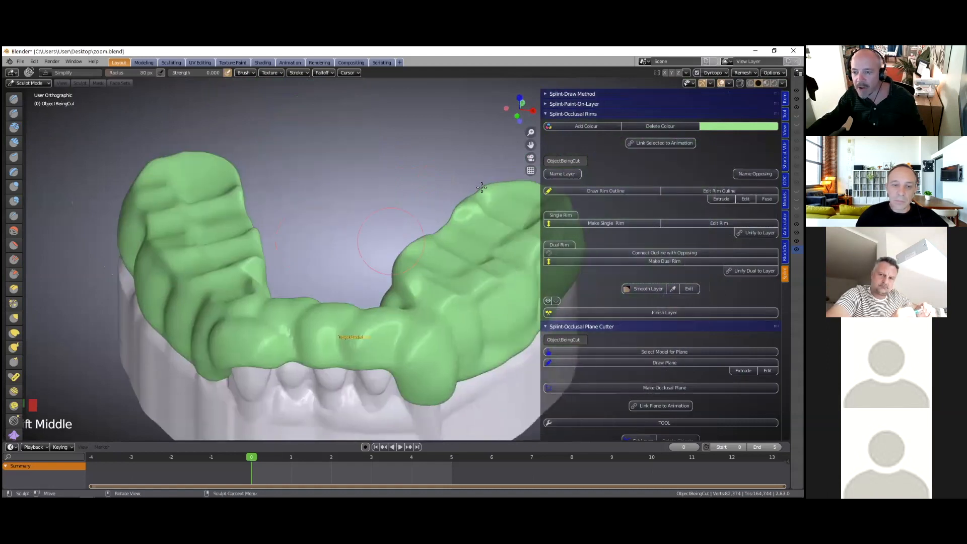
Exit the smoothing mode and finish the splint layer with a voxel size of 0.4 mm
{"action": "middle_click_drag", "start_coordinate": [320, 220], "coordinate": [519, 240]}
{"action": "scroll", "coordinate": [519, 239], "scroll_direction": "down", "scroll_amount": 2}
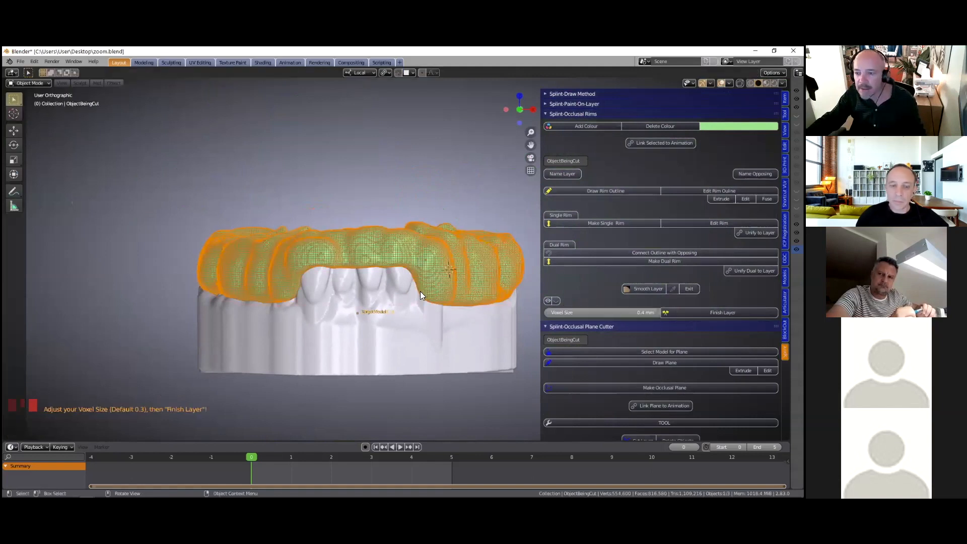
{"action": "scroll", "coordinate": [423, 268], "scroll_direction": "up", "scroll_amount": 4}
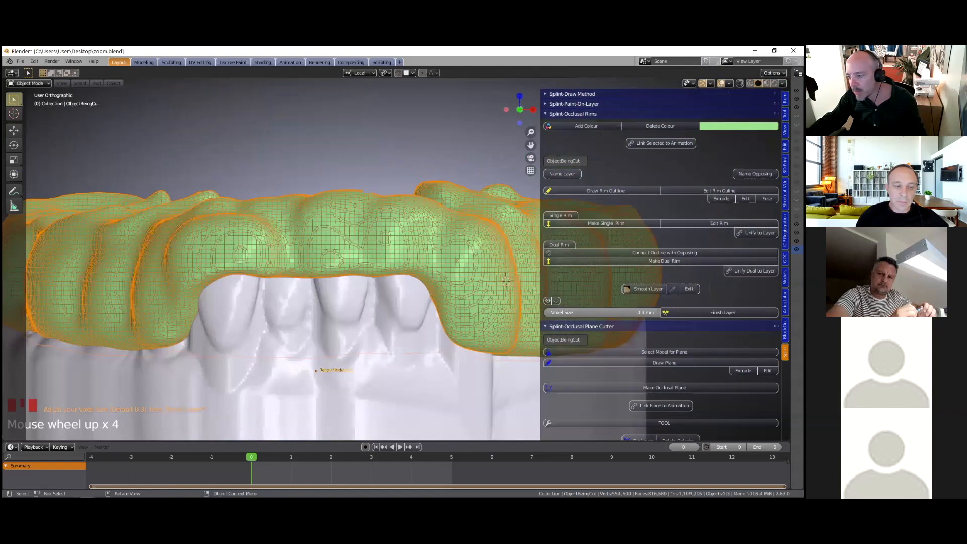
{"action": "middle_click_drag", "start_coordinate": [374, 306], "coordinate": [345, 347]}
{"action": "left_click", "coordinate": [722, 312]}
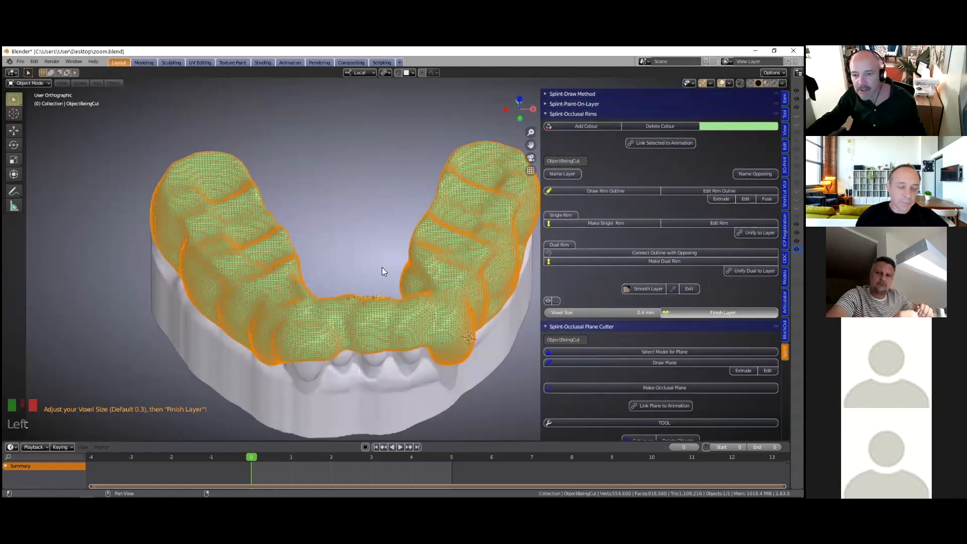
Inspect the finished splint layer on the lower model from the back and the front
{"action": "scroll", "coordinate": [397, 277], "scroll_direction": "up", "scroll_amount": 2}
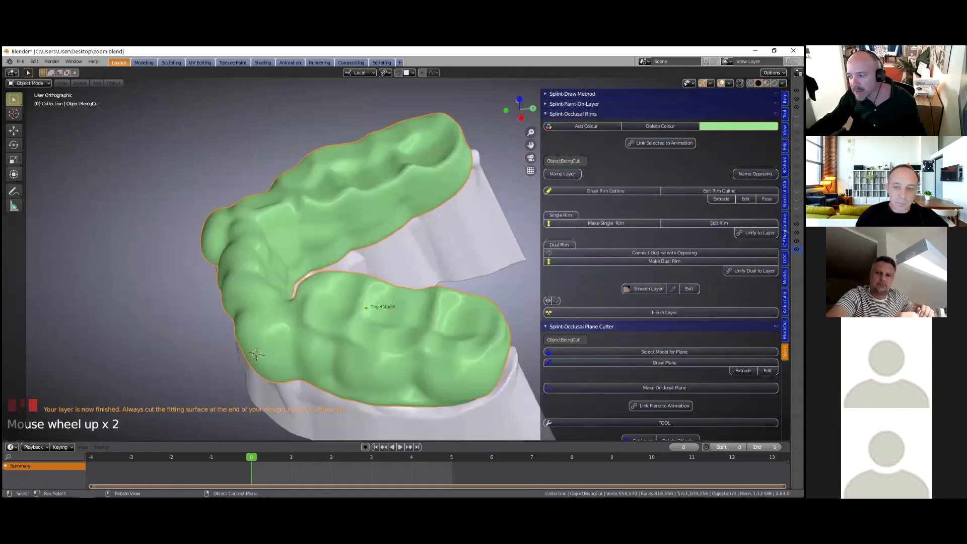
{"action": "scroll", "coordinate": [472, 362], "scroll_direction": "up", "scroll_amount": 3}
{"action": "middle_click_drag", "start_coordinate": [472, 363], "coordinate": [383, 360]}
{"action": "scroll", "coordinate": [384, 360], "scroll_direction": "down", "scroll_amount": 3}
{"action": "scroll", "coordinate": [660, 261], "scroll_direction": "down", "scroll_amount": 13}
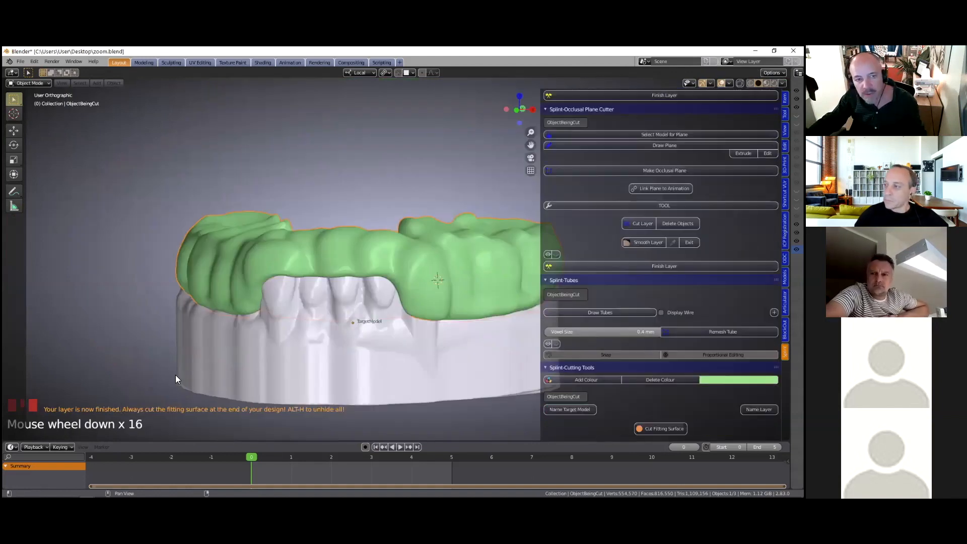
{"action": "scroll", "coordinate": [660, 262], "scroll_direction": "down", "scroll_amount": 5}
{"action": "middle_click_drag", "start_coordinate": [176, 377], "coordinate": [176, 375]}
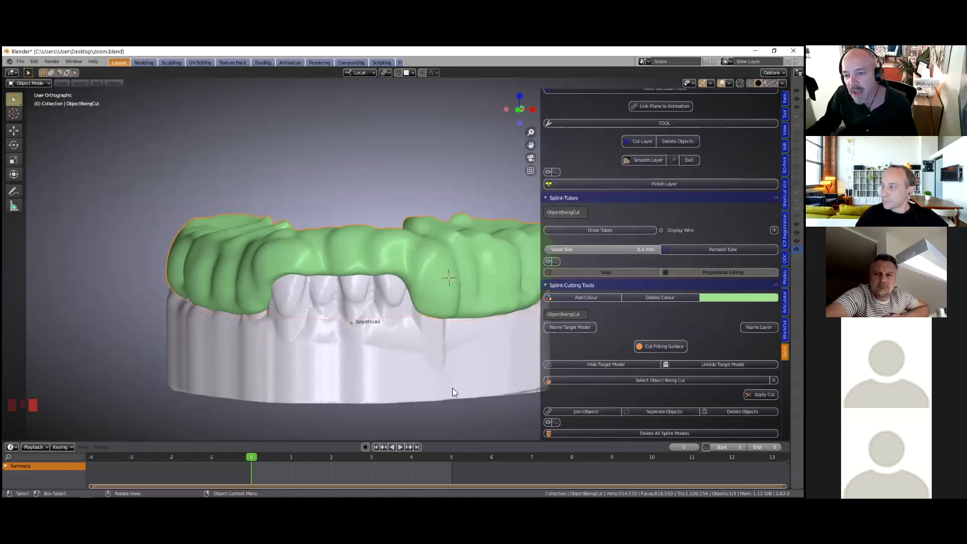
{"action": "mouse_move", "coordinate": [465, 341]}
{"action": "middle_mouse_down"}
{"action": "mouse_move", "coordinate": [469, 349]}
{"action": "mouse_move", "coordinate": [476, 333]}
{"action": "middle_mouse_up"}
{"action": "scroll", "coordinate": [475, 333], "scroll_direction": "up", "scroll_amount": 2}
{"action": "scroll", "coordinate": [475, 334], "scroll_direction": "up", "scroll_amount": 1}
{"action": "scroll", "coordinate": [514, 320], "scroll_direction": "down", "scroll_amount": 1}
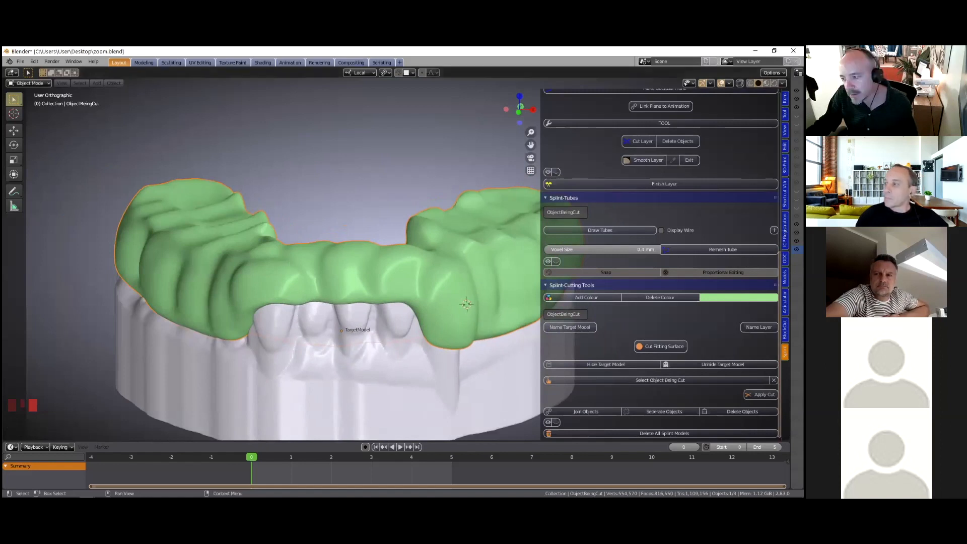
Name the splint object Layer and cut its fitting surface with the target model
{"action": "left_click", "coordinate": [759, 327]}
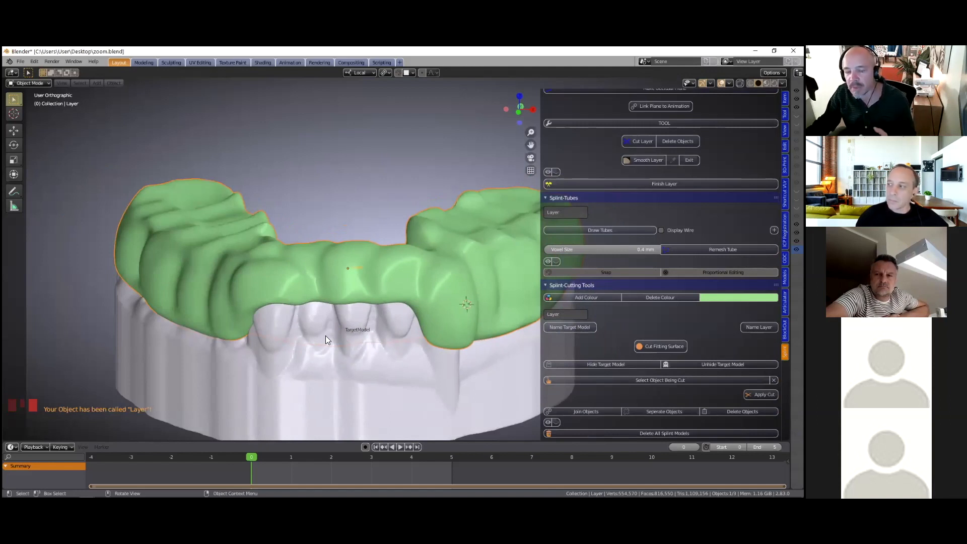
{"action": "scroll", "coordinate": [309, 340], "scroll_direction": "down", "scroll_amount": 2}
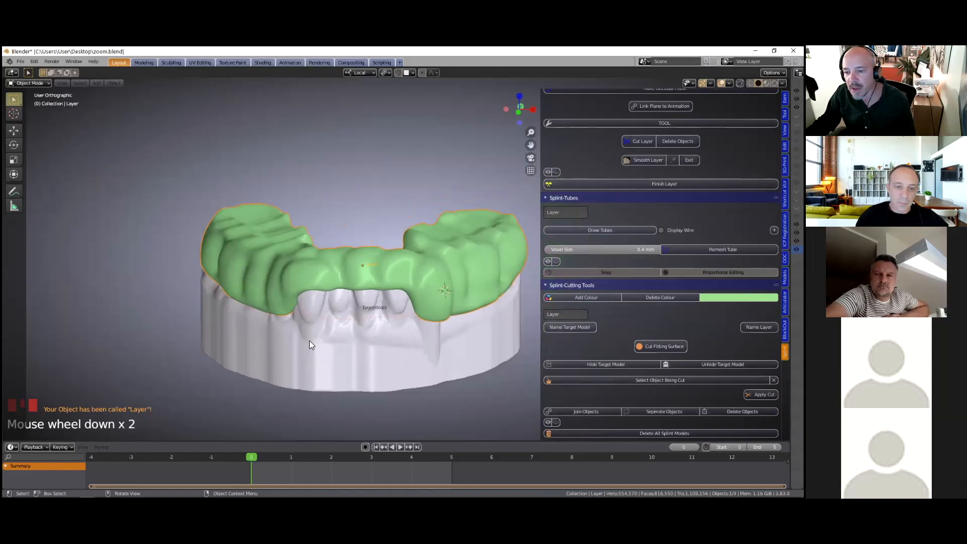
{"action": "left_click", "coordinate": [636, 343]}
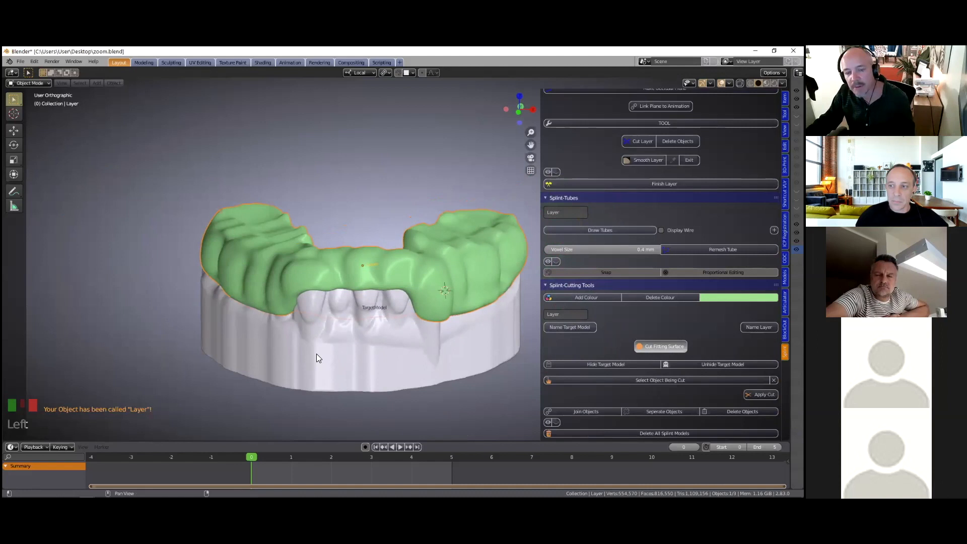
{"action": "left_click", "coordinate": [294, 374]}
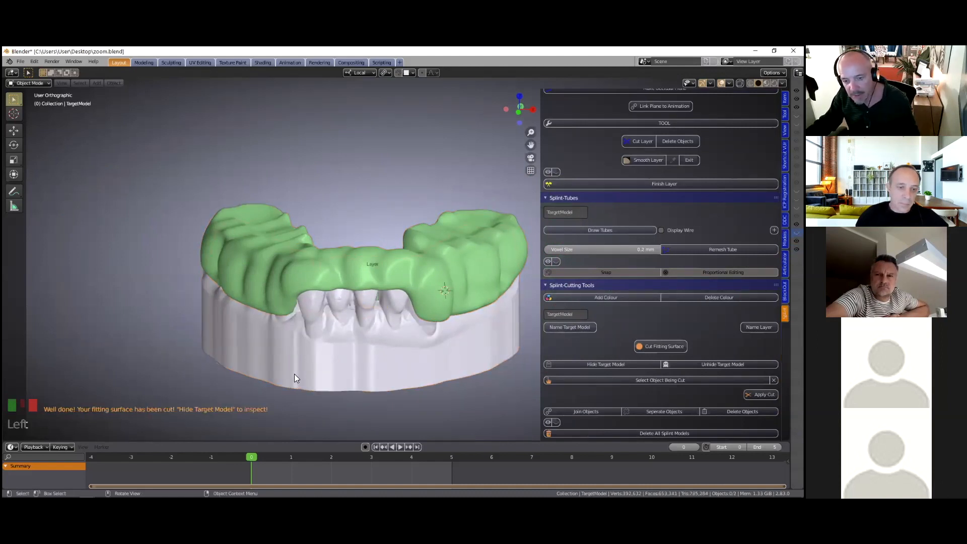
Unhide all objects and hide the upper model to expose the cut splint
{"action": "middle_click_drag", "start_coordinate": [351, 317], "coordinate": [401, 150]}
{"action": "key", "text": "h"}
{"action": "key", "text": "alt+h"}
{"action": "left_click", "coordinate": [402, 150]}
{"action": "key", "text": "h"}
Clip the view to a thin vertical slice through the splint and model to show their cross-section
{"action": "middle_click_drag", "start_coordinate": [400, 206], "coordinate": [311, 213]}
{"action": "key", "text": "alt+b"}
{"action": "left_click_drag", "start_coordinate": [299, 162], "coordinate": [309, 428]}
{"action": "middle_click_drag", "start_coordinate": [332, 329], "coordinate": [317, 181]}
{"action": "scroll", "coordinate": [266, 326], "scroll_direction": "up", "scroll_amount": 3}
{"action": "scroll", "coordinate": [316, 181], "scroll_direction": "up", "scroll_amount": 2}
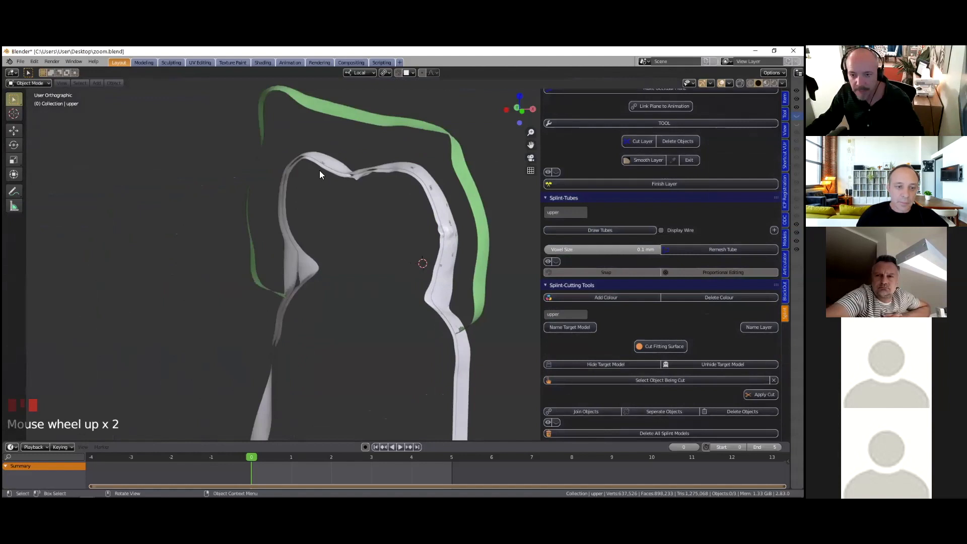
Hide the model copy that overlaps the target model in the cross-section
{"action": "left_click", "coordinate": [321, 168]}
{"action": "left_click", "coordinate": [331, 160]}
{"action": "key", "text": "h"}
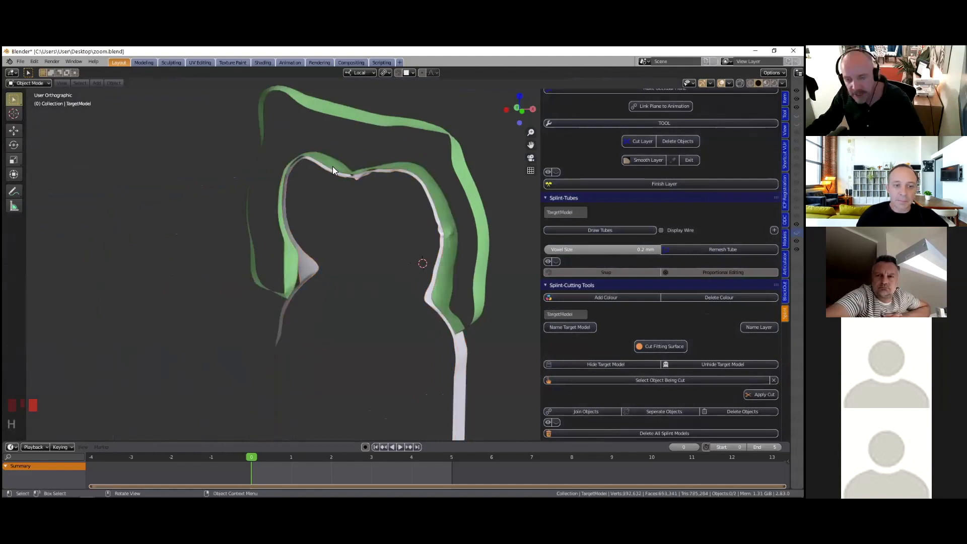
Examine the fit and blocked-out undercuts between splint and target model along the cross-section, and return to the full view
{"action": "middle_click_drag", "start_coordinate": [354, 198], "coordinate": [420, 266]}
{"action": "scroll", "coordinate": [459, 287], "scroll_direction": "up", "scroll_amount": 4}
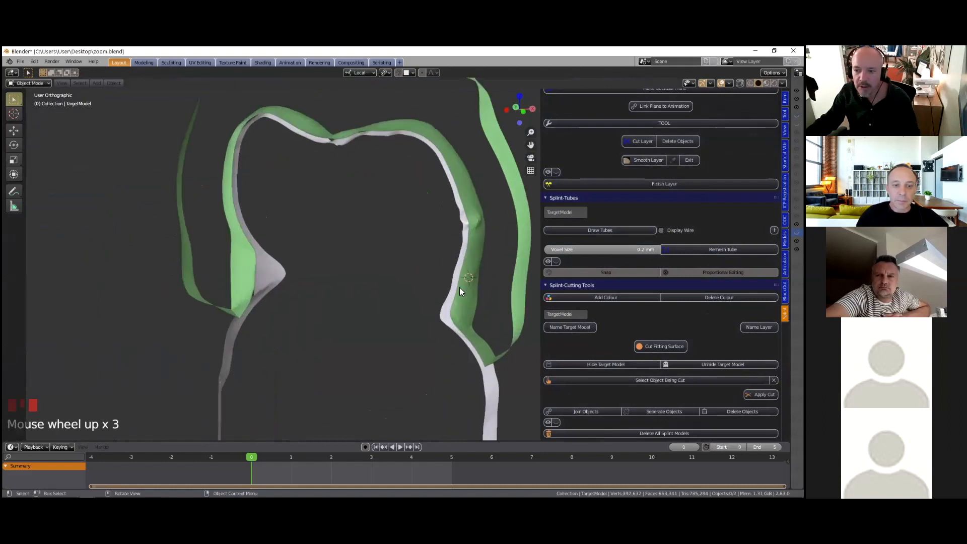
{"action": "middle_click_drag", "start_coordinate": [476, 296], "coordinate": [376, 312]}
{"action": "scroll", "coordinate": [387, 308], "scroll_direction": "up", "scroll_amount": 3}
{"action": "middle_click_drag", "start_coordinate": [322, 251], "coordinate": [302, 233]}
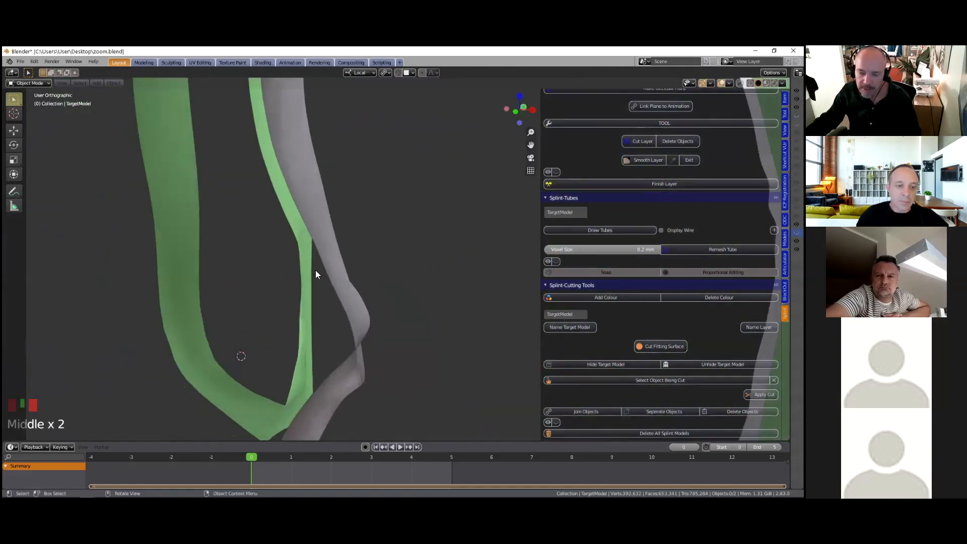
{"action": "scroll", "coordinate": [410, 253], "scroll_direction": "down", "scroll_amount": 4}
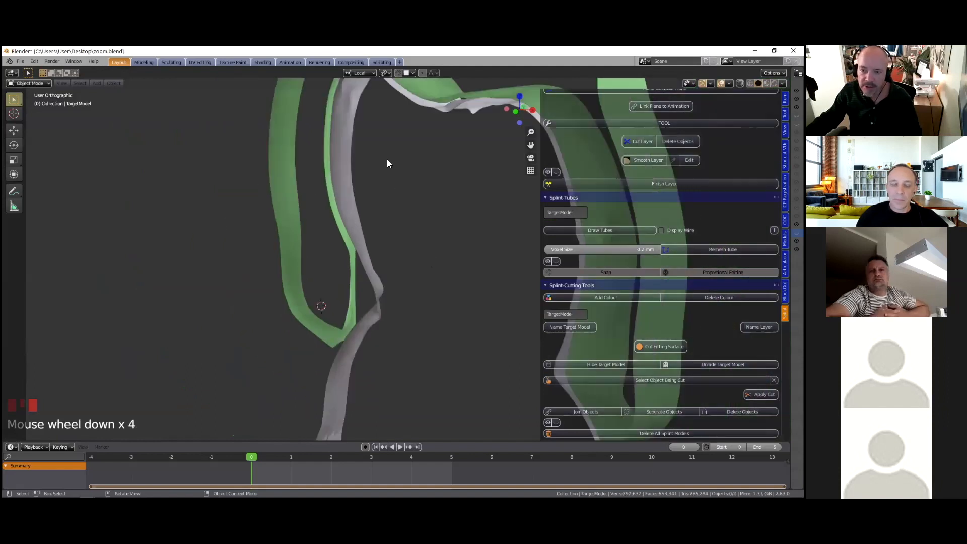
{"action": "middle_click_drag", "start_coordinate": [388, 162], "coordinate": [383, 121]}
{"action": "scroll", "coordinate": [351, 243], "scroll_direction": "up", "scroll_amount": 2}
{"action": "scroll", "coordinate": [408, 259], "scroll_direction": "down", "scroll_amount": 1}
{"action": "scroll", "coordinate": [462, 270], "scroll_direction": "down", "scroll_amount": 1}
{"action": "middle_click_drag", "start_coordinate": [298, 248], "coordinate": [394, 315], "text": "shift"}
{"action": "scroll", "coordinate": [412, 278], "scroll_direction": "up", "scroll_amount": 3}
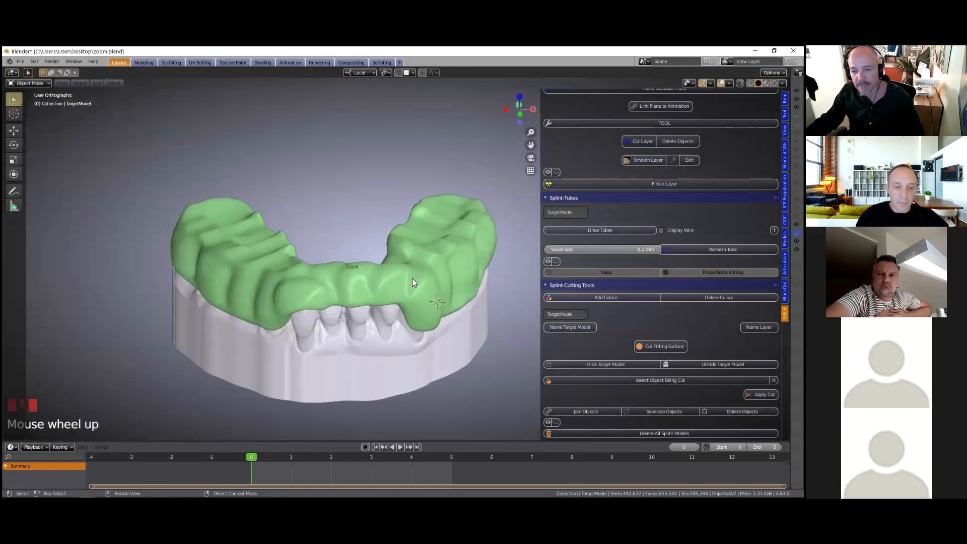
{"action": "scroll", "coordinate": [443, 250], "scroll_direction": "up", "scroll_amount": 2}
{"action": "scroll", "coordinate": [441, 251], "scroll_direction": "down", "scroll_amount": 7}
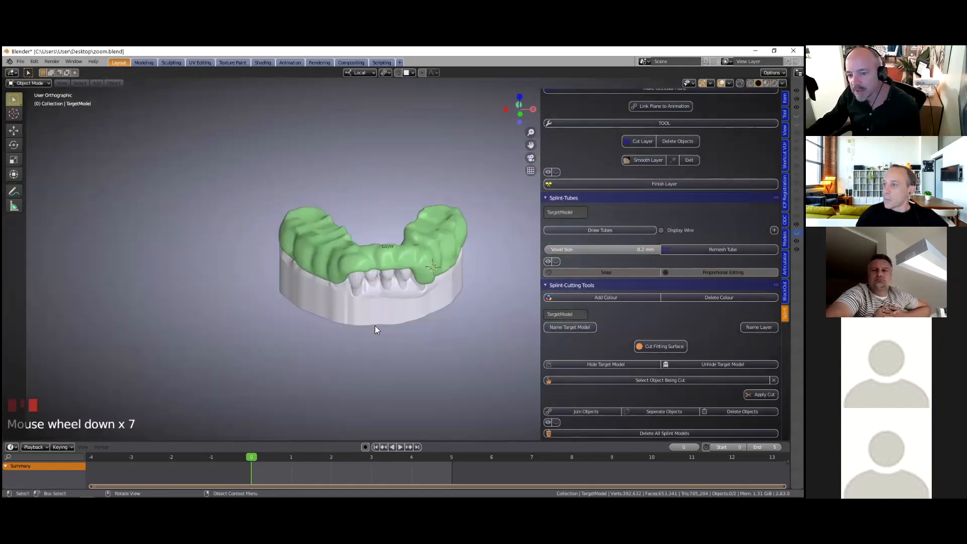
View the protrusive jaw movement and scrub the animation from frame 5 back to frame 0
{"action": "mouse_move", "coordinate": [265, 455]}
{"action": "left_mouse_down"}
{"action": "mouse_move", "coordinate": [494, 442]}
{"action": "mouse_move", "coordinate": [286, 460]}
{"action": "mouse_move", "coordinate": [267, 453]}
{"action": "left_mouse_up"}
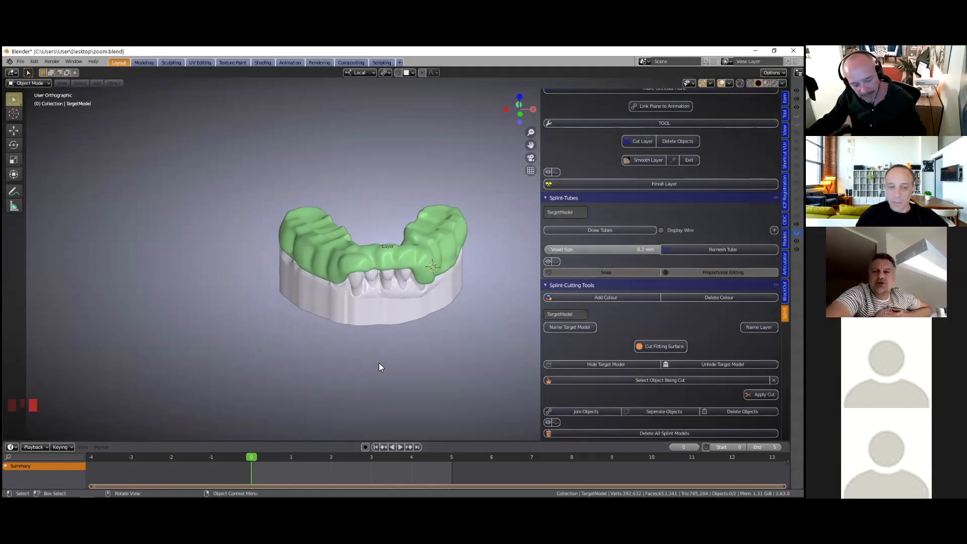
{"action": "key", "text": "ctrl+x"}
{"action": "left_click", "coordinate": [361, 364]}
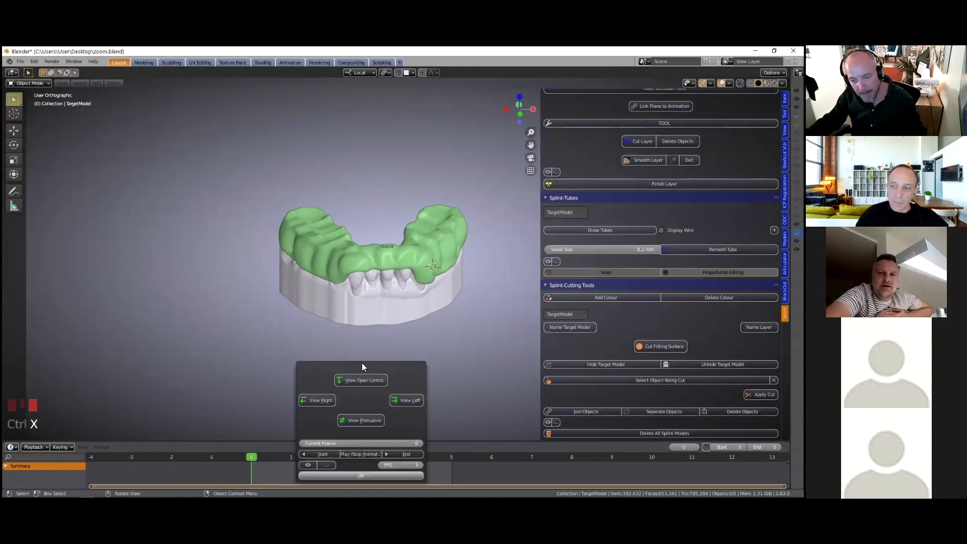
{"action": "left_click", "coordinate": [364, 420]}
{"action": "left_click", "coordinate": [228, 410]}
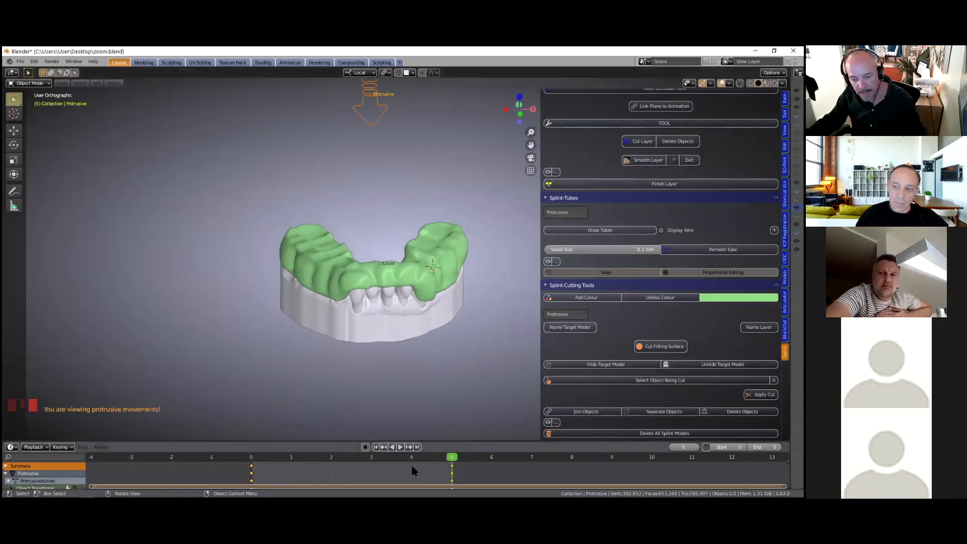
{"action": "left_click_drag", "start_coordinate": [451, 456], "coordinate": [254, 461]}
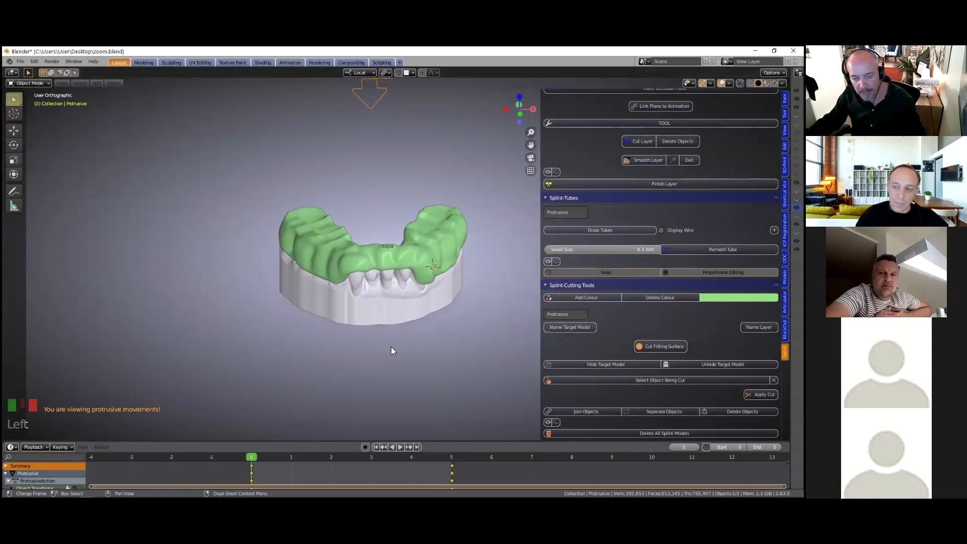
{"action": "scroll", "coordinate": [391, 347], "scroll_direction": "up", "scroll_amount": 2}
{"action": "scroll", "coordinate": [392, 350], "scroll_direction": "up", "scroll_amount": 3}
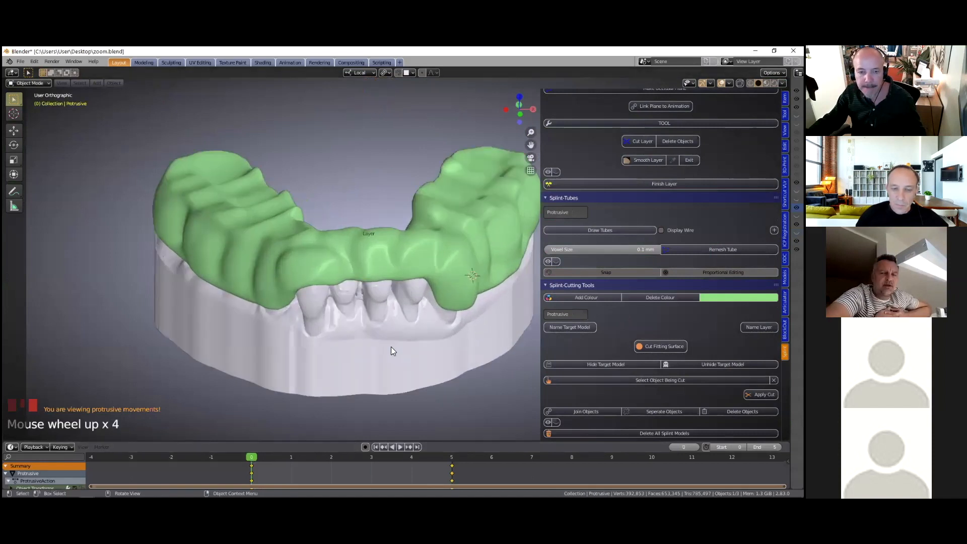
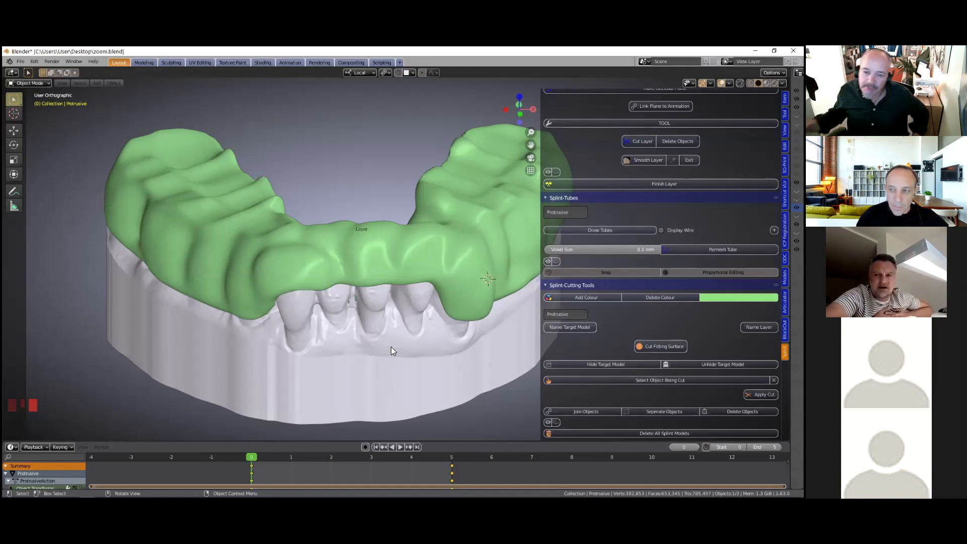
{"action": "scroll", "coordinate": [335, 330], "scroll_direction": "down", "scroll_amount": 2}
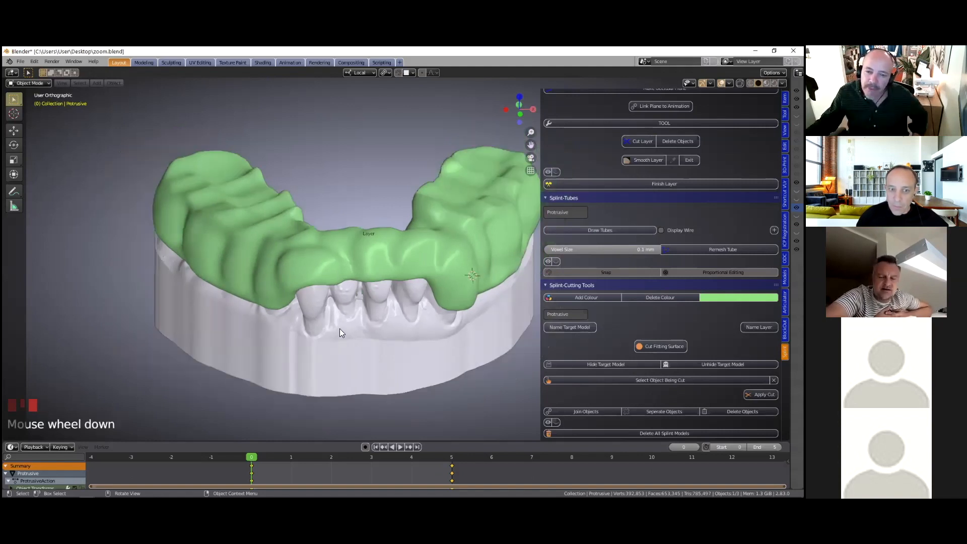
{"action": "scroll", "coordinate": [355, 306], "scroll_direction": "down", "scroll_amount": 1}
{"action": "middle_click_drag", "start_coordinate": [358, 305], "coordinate": [404, 250]}
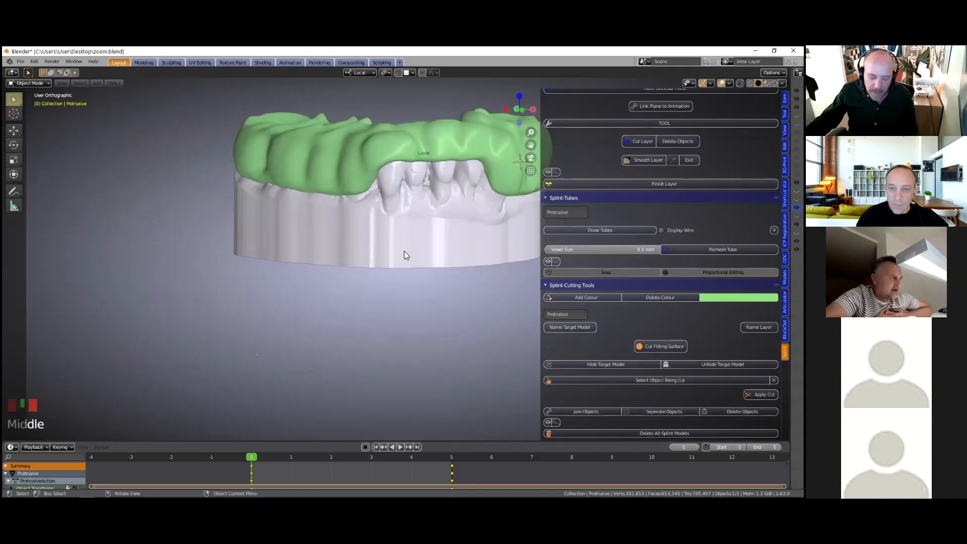
{"action": "middle_click_drag", "start_coordinate": [411, 241], "coordinate": [385, 323], "text": "shift"}
{"action": "scroll", "coordinate": [385, 322], "scroll_direction": "up", "scroll_amount": 1}
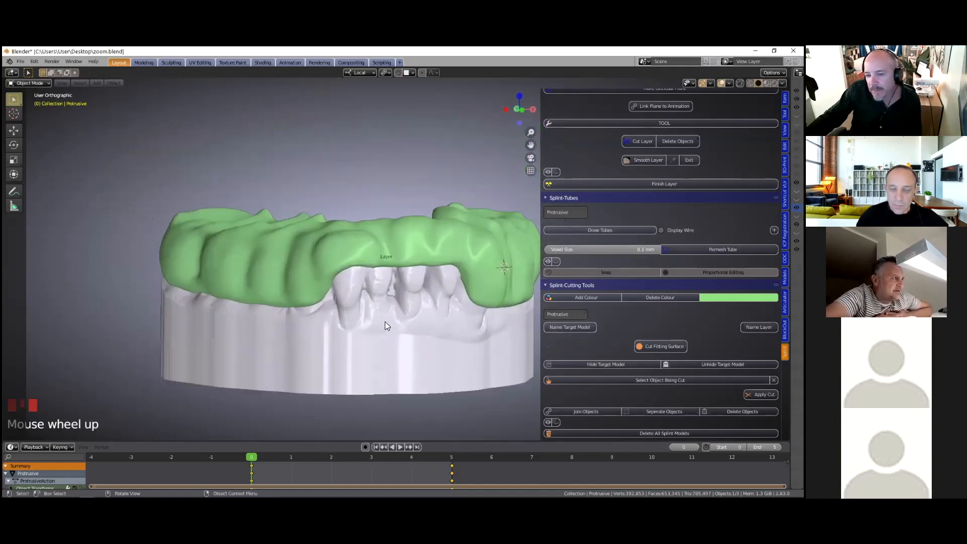
{"action": "scroll", "coordinate": [385, 325], "scroll_direction": "up", "scroll_amount": 1}
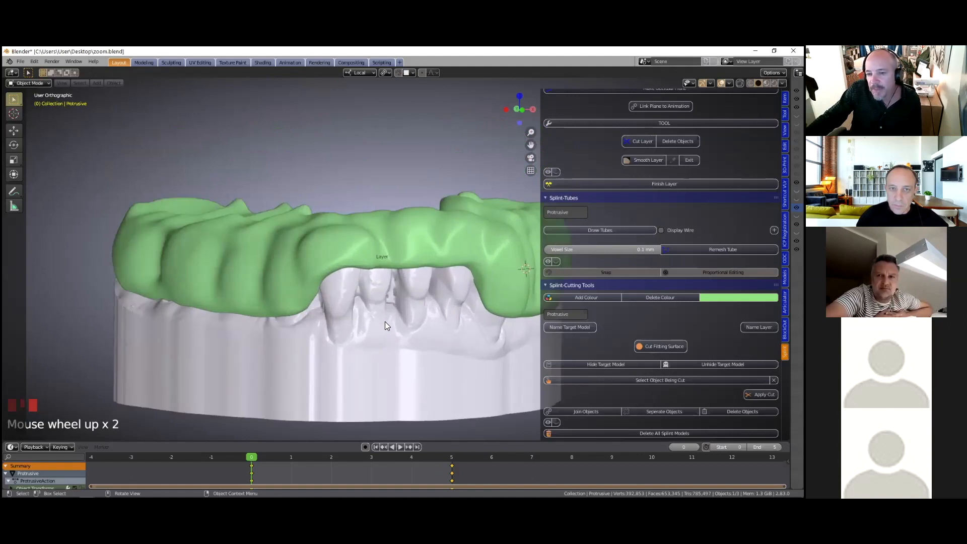
{"action": "scroll", "coordinate": [385, 325], "scroll_direction": "down", "scroll_amount": 2}
{"action": "middle_click_drag", "start_coordinate": [384, 326], "coordinate": [380, 325]}
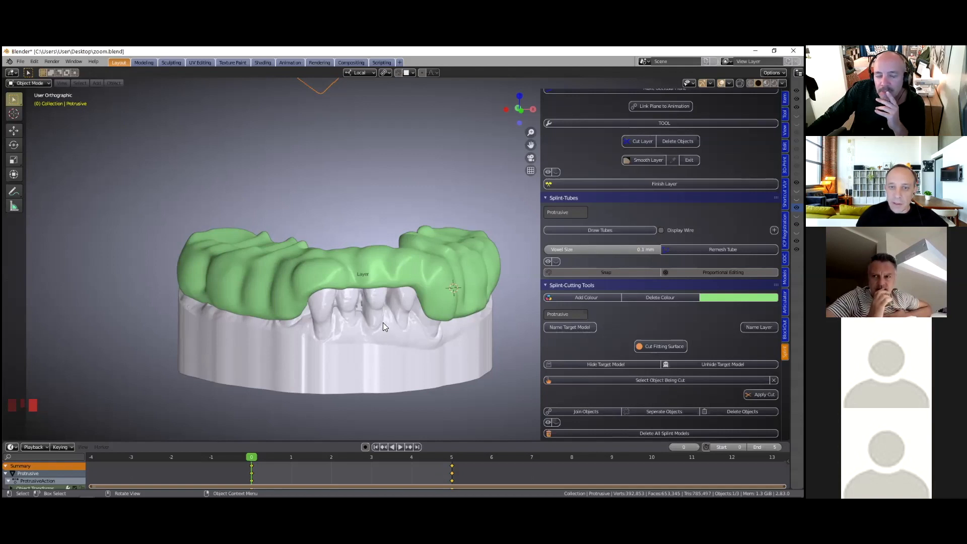
{"action": "scroll", "coordinate": [383, 327], "scroll_direction": "down", "scroll_amount": 1}
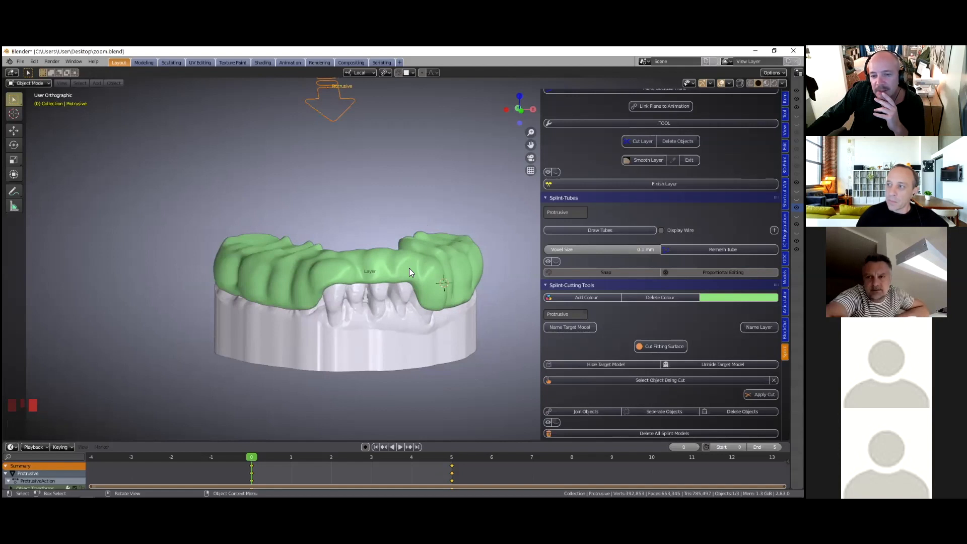
Hide the splint layer to expose the bite between the upper and target models, and undo the last two changes
{"action": "left_click", "coordinate": [288, 292]}
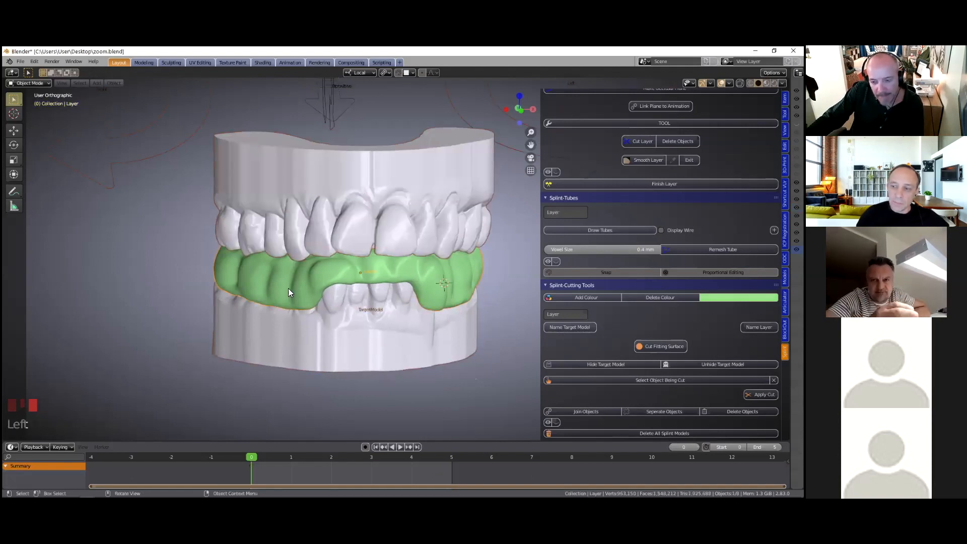
{"action": "key", "text": "h"}
{"action": "left_click", "coordinate": [341, 214]}
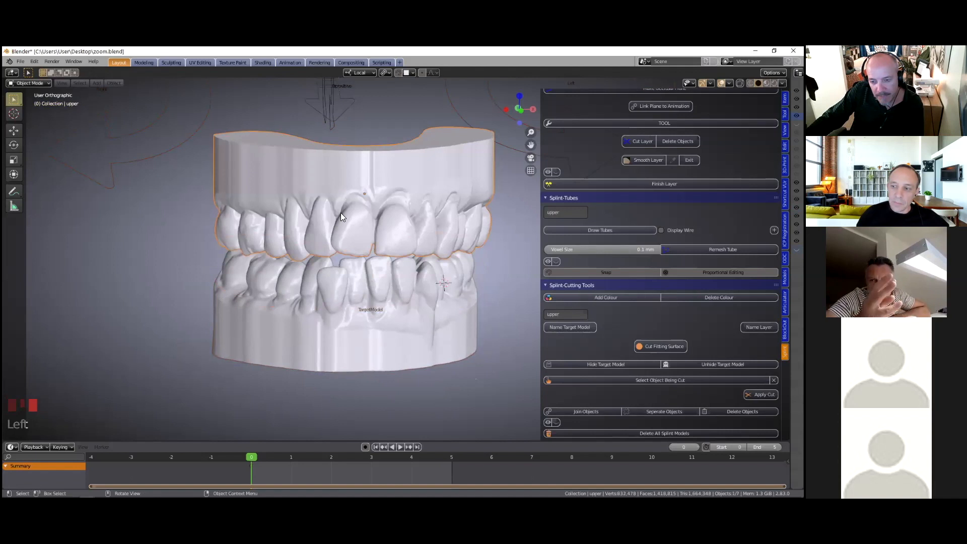
{"action": "key", "text": "ctrl+z"}
{"action": "key", "text": "ctrl+z"}
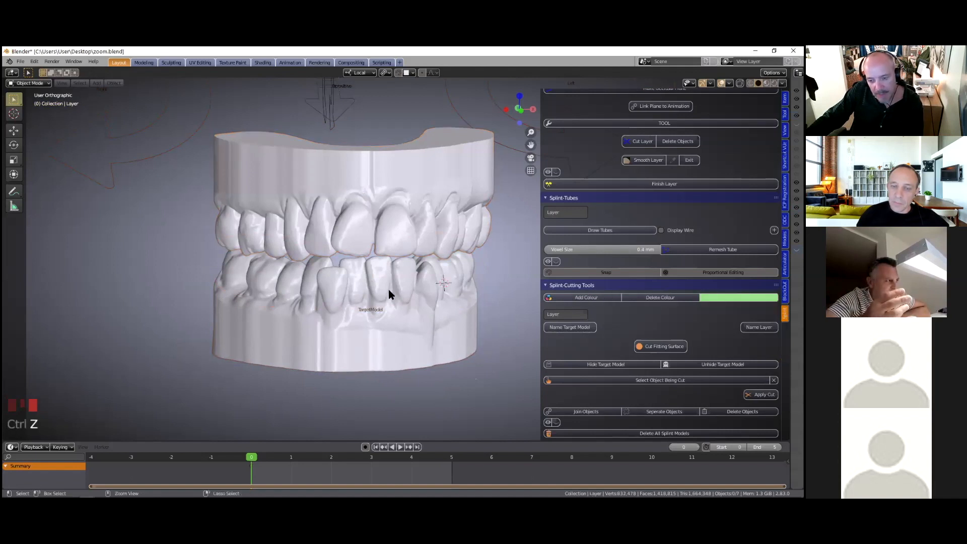
Undo the recent actions back to the green splint layer on the lower target model
{"action": "key", "text": "ctrl+z"}
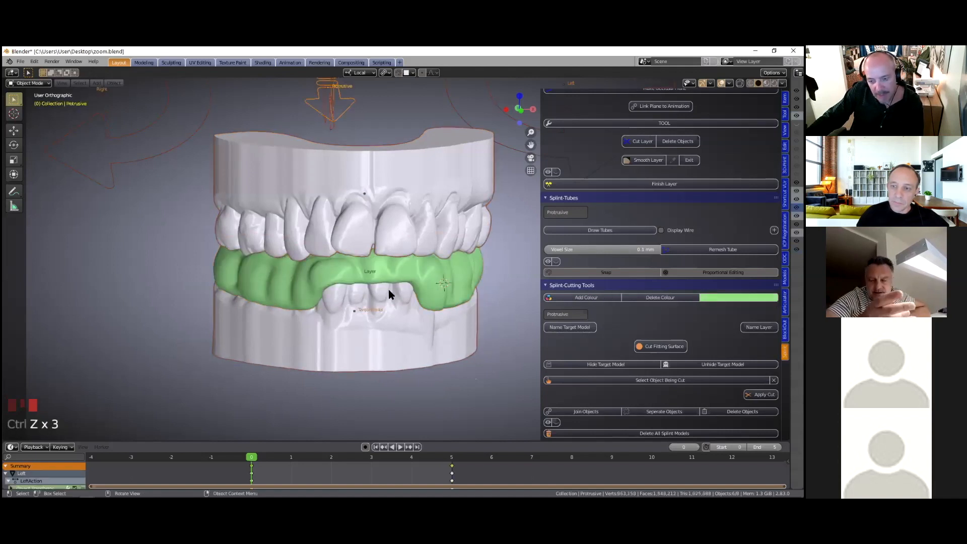
{"action": "key", "text": "alt+h"}
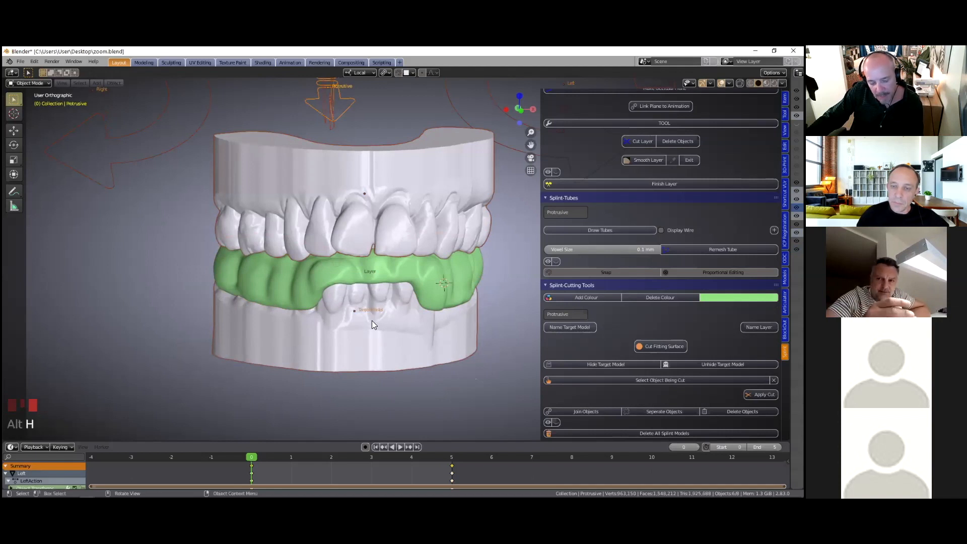
{"action": "key", "text": "ctrl+z"}
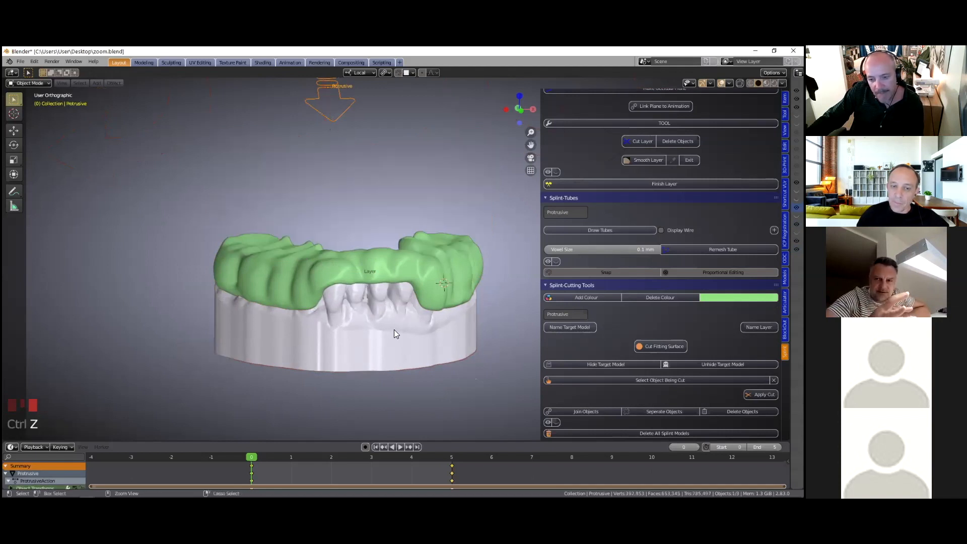
{"action": "key", "text": "ctrl+z"}
{"action": "scroll", "coordinate": [394, 329], "scroll_direction": "down", "scroll_amount": 2}
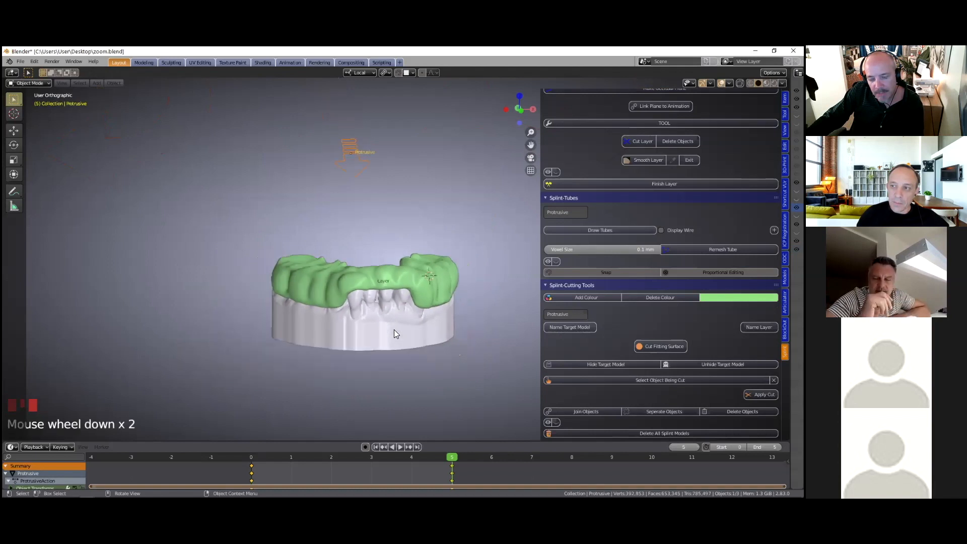
{"action": "key", "text": "ctrl+z"}
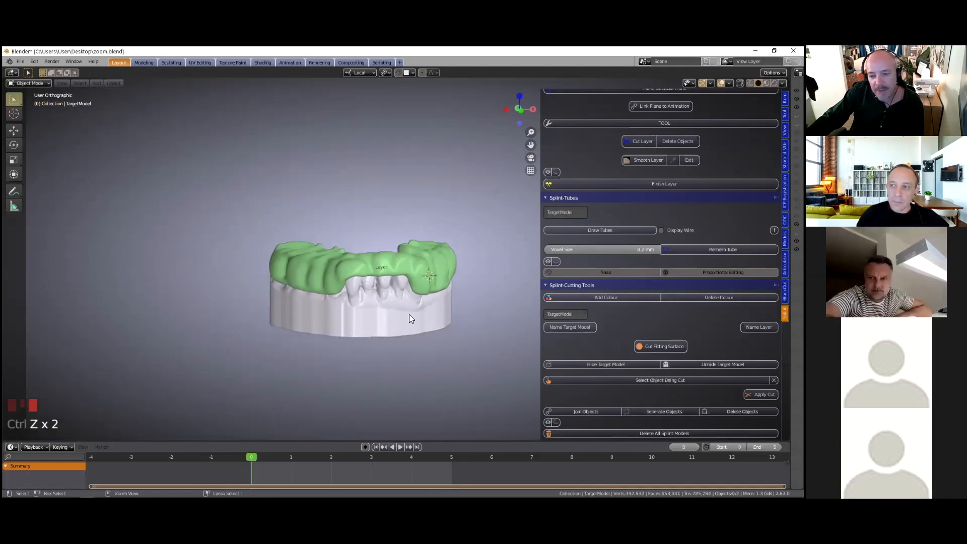
{"action": "scroll", "coordinate": [409, 314], "scroll_direction": "up", "scroll_amount": 3}
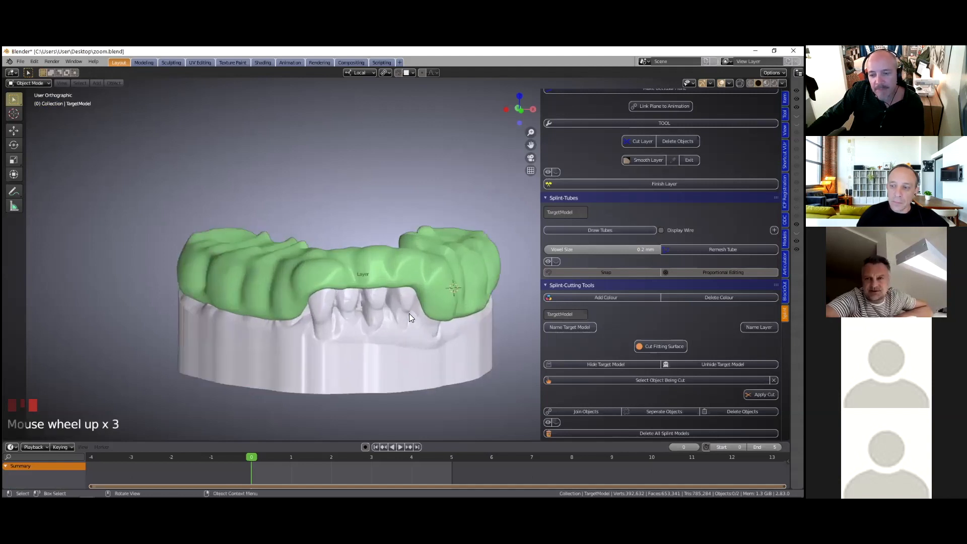
{"action": "scroll", "coordinate": [409, 313], "scroll_direction": "down", "scroll_amount": 2}
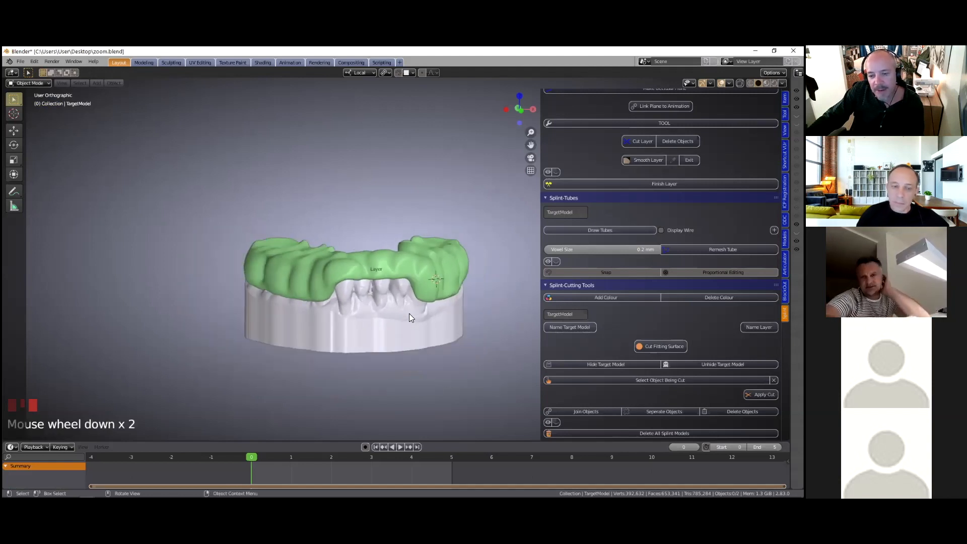
{"action": "scroll", "coordinate": [409, 314], "scroll_direction": "down", "scroll_amount": 2}
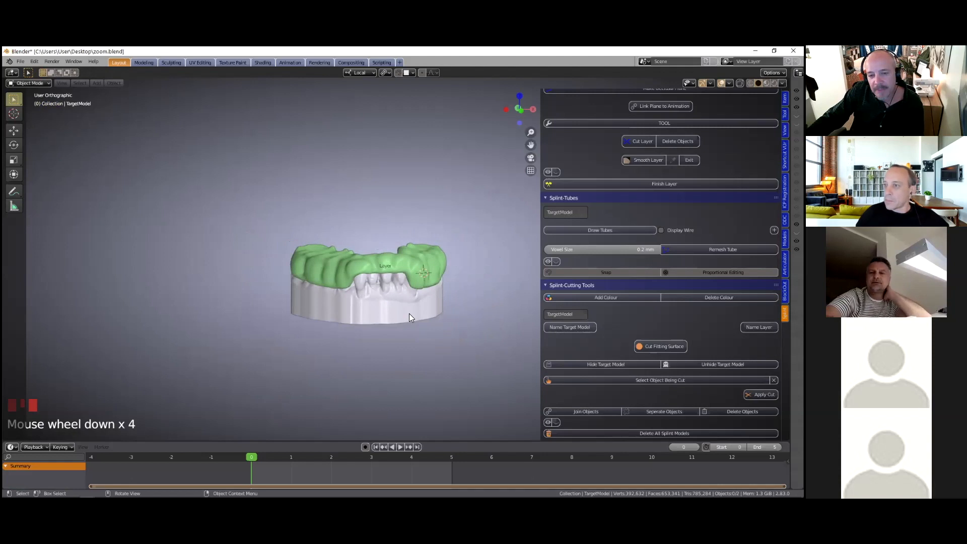
{"action": "scroll", "coordinate": [409, 314], "scroll_direction": "up", "scroll_amount": 3}
{"action": "scroll", "coordinate": [409, 313], "scroll_direction": "up", "scroll_amount": 1}
{"action": "scroll", "coordinate": [409, 313], "scroll_direction": "down", "scroll_amount": 3}
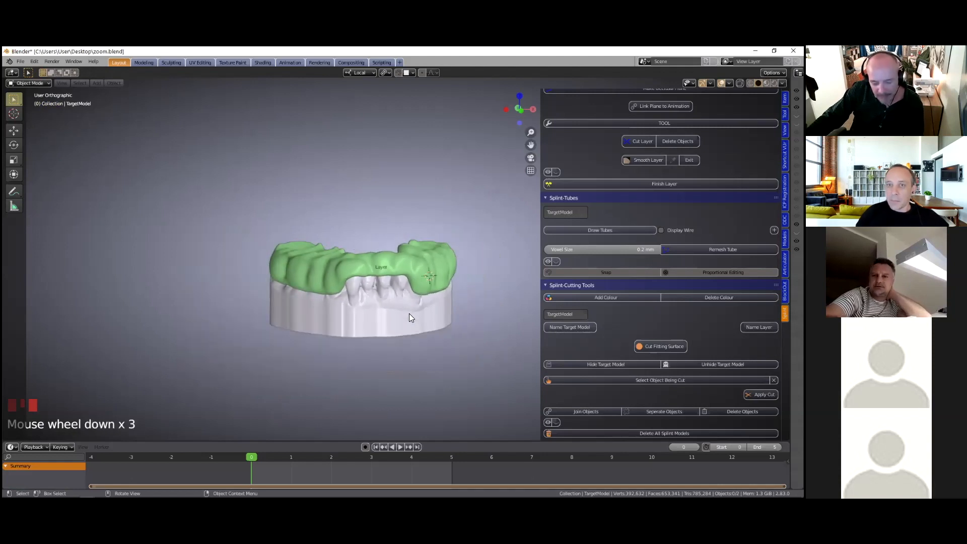
Isolate the green splint layer by hiding the lower target model, and inspect the splint's mesh in Edit Mode
{"action": "left_click", "coordinate": [407, 265]}
{"action": "scroll", "coordinate": [410, 272], "scroll_direction": "up", "scroll_amount": 5}
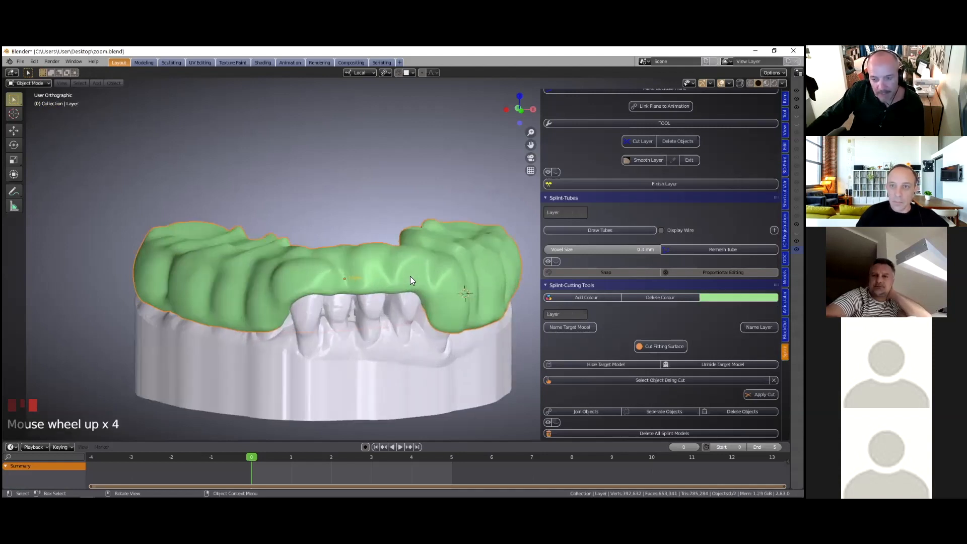
{"action": "left_click", "coordinate": [395, 351]}
{"action": "key", "text": "h"}
{"action": "left_click", "coordinate": [419, 286]}
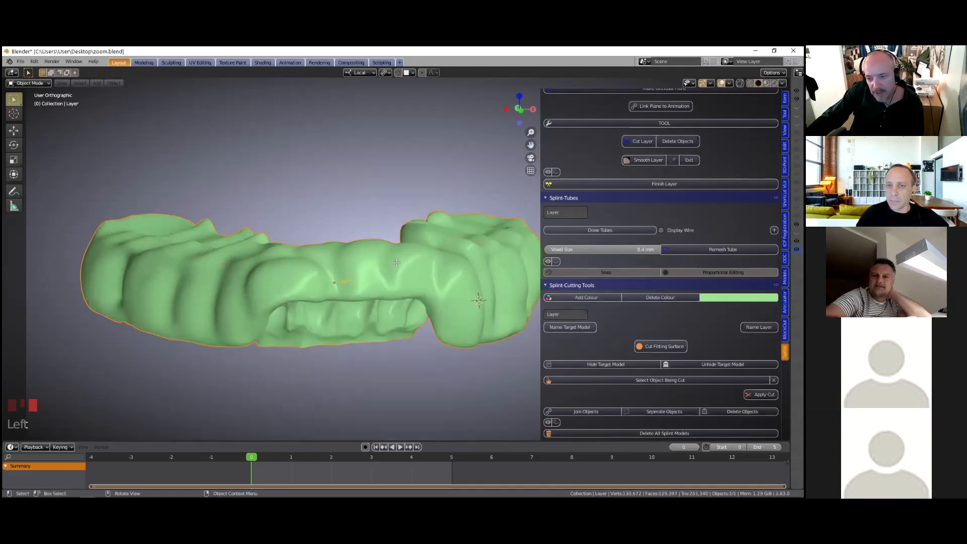
{"action": "key", "text": "Tab"}
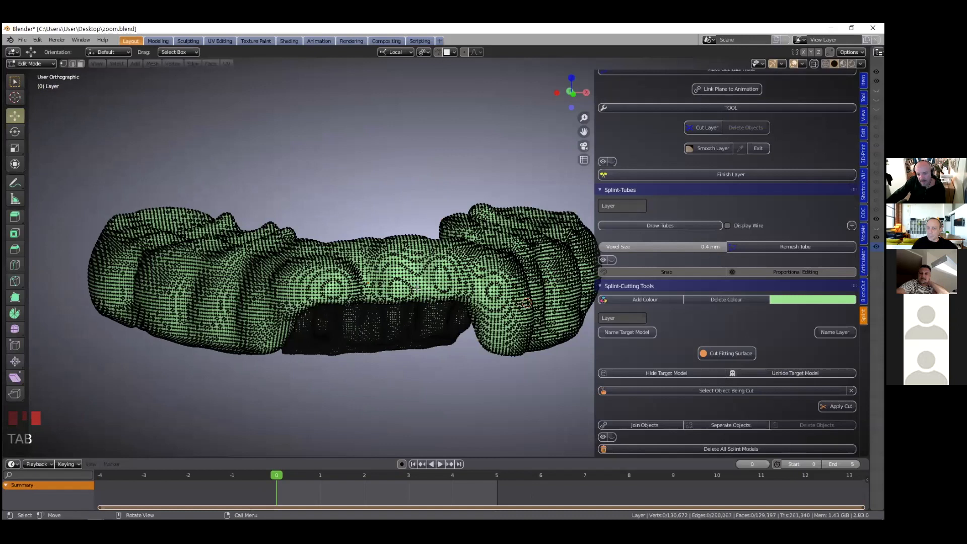
{"action": "middle_click_drag", "start_coordinate": [412, 369], "coordinate": [421, 265]}
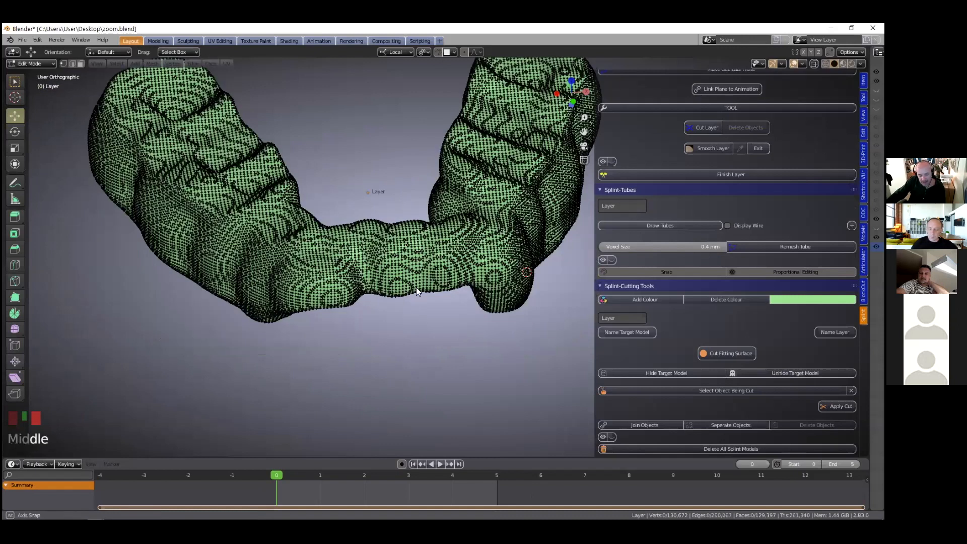
{"action": "middle_click_drag", "start_coordinate": [419, 283], "coordinate": [421, 277]}
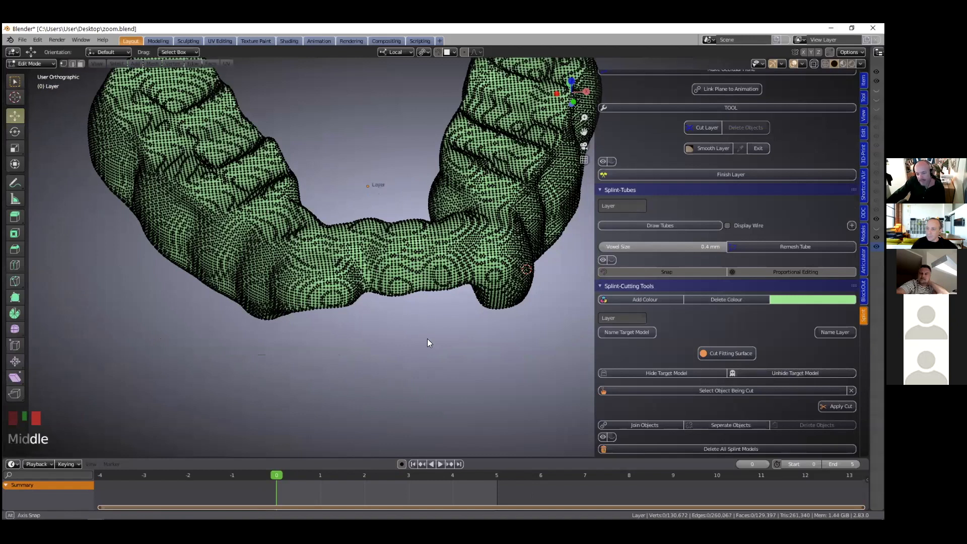
{"action": "middle_click_drag", "start_coordinate": [427, 338], "coordinate": [427, 338]}
{"action": "key", "text": "Tab"}
{"action": "scroll", "coordinate": [432, 296], "scroll_direction": "down", "scroll_amount": 3}
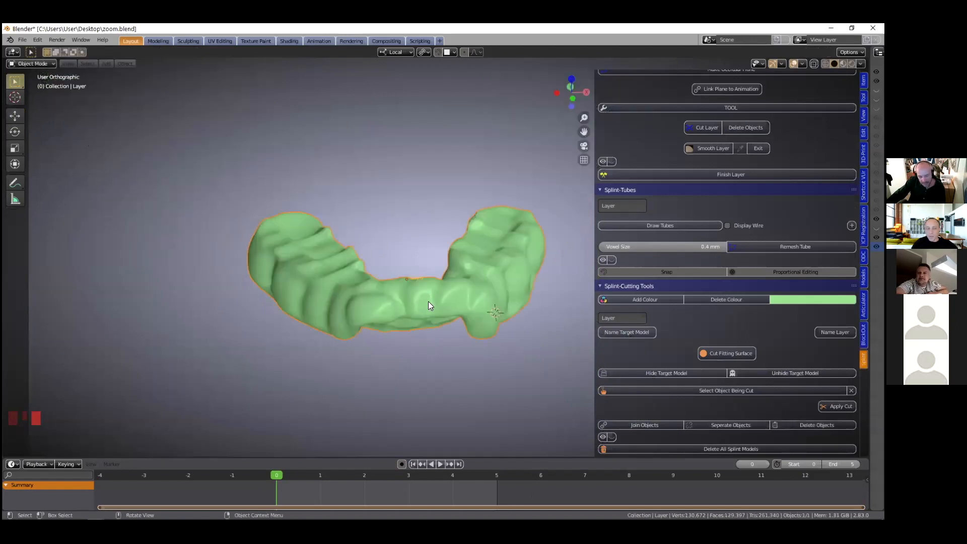
Unhide all objects and hide the upper model and the green splint layer, leaving only the lower models
{"action": "key", "text": "alt+h"}
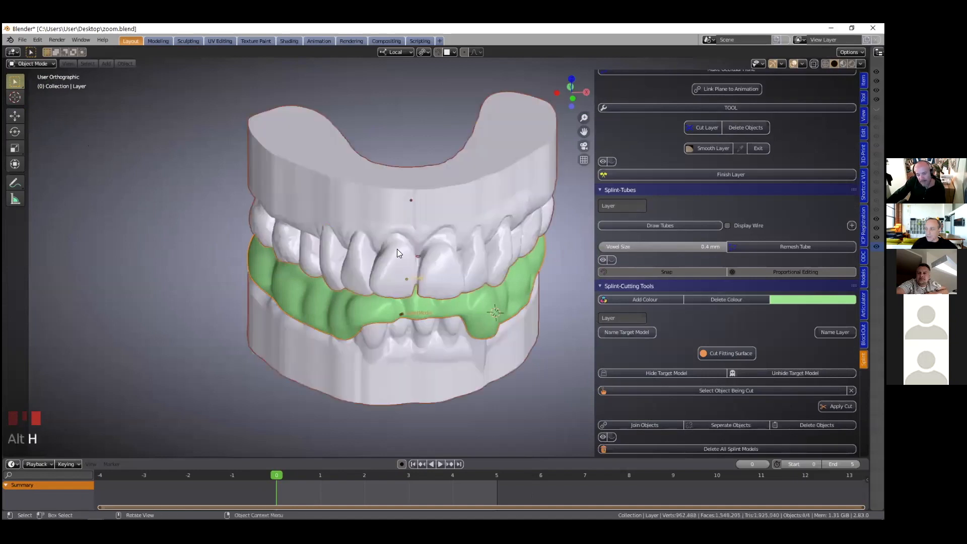
{"action": "left_click", "coordinate": [397, 235]}
{"action": "key", "text": "h"}
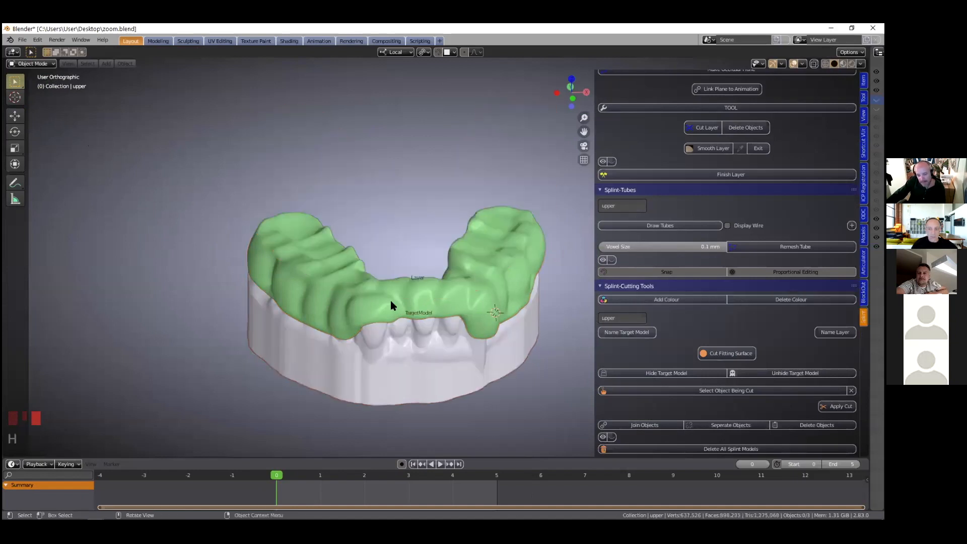
{"action": "left_click", "coordinate": [391, 305]}
{"action": "key", "text": "h"}
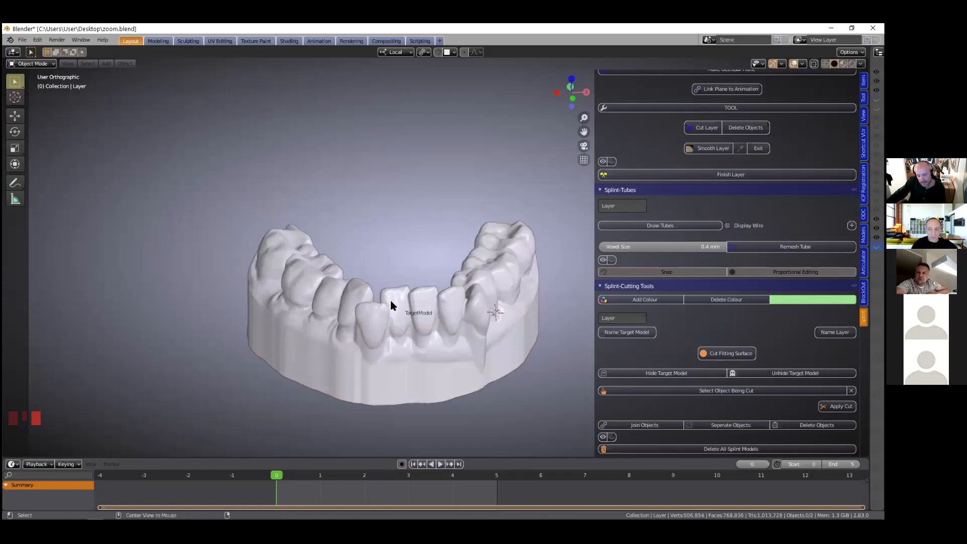
Bring back every hidden object and hide the lower target model and the green splint layer
{"action": "key", "text": "alt+h"}
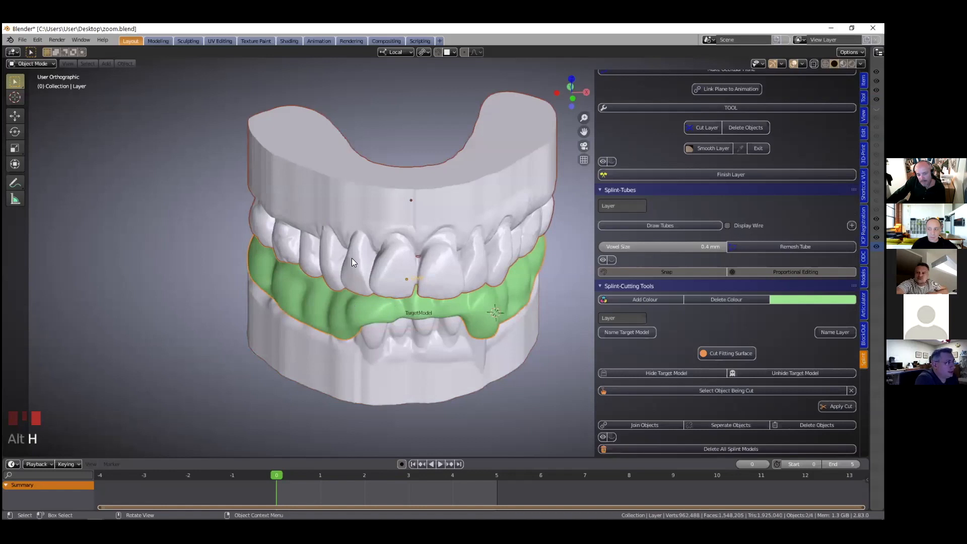
{"action": "left_click", "coordinate": [340, 326]}
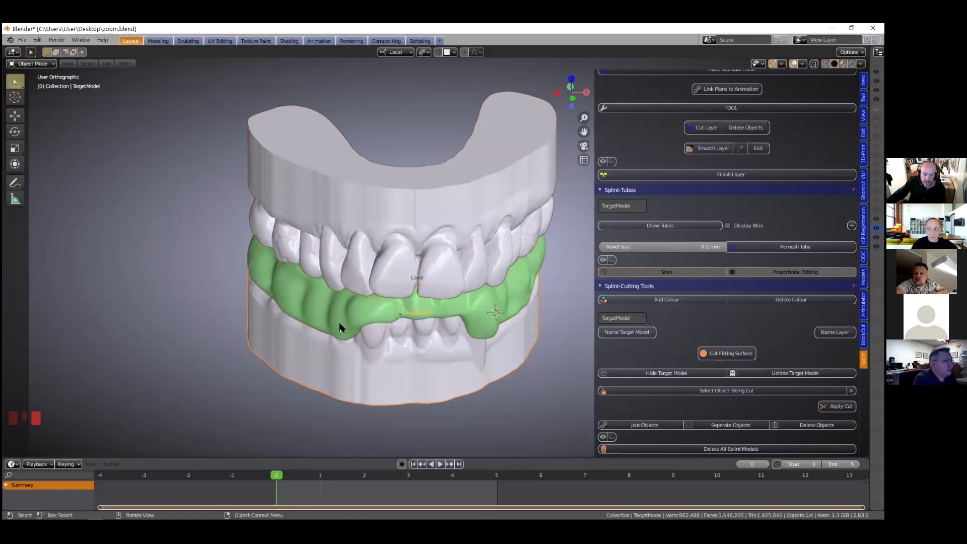
{"action": "key", "text": "h"}
{"action": "left_click", "coordinate": [337, 310]}
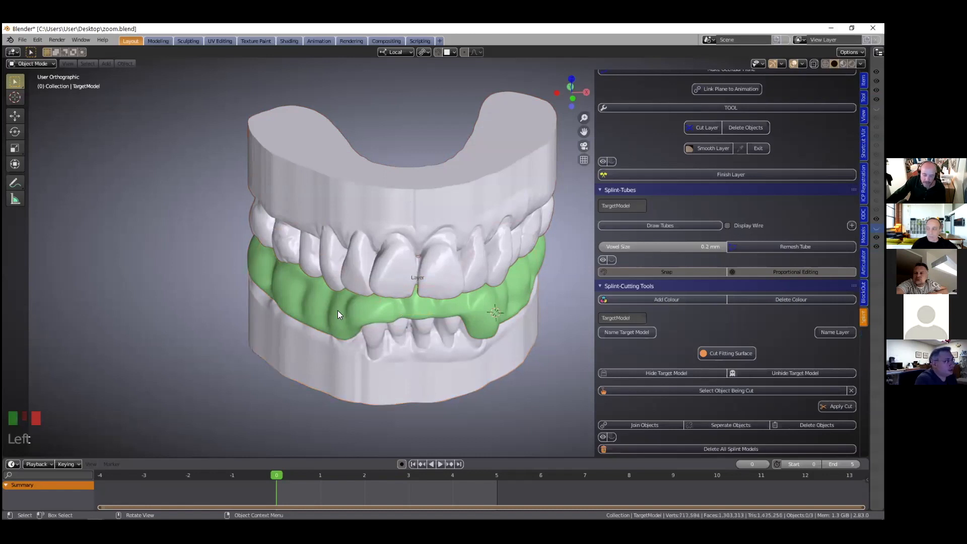
{"action": "key", "text": "h"}
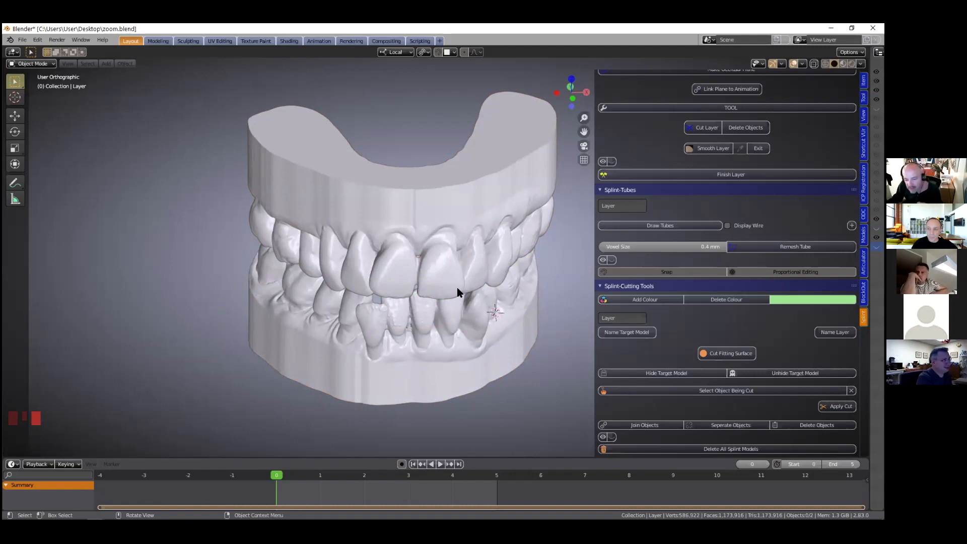
{"action": "middle_click_drag", "start_coordinate": [457, 311], "coordinate": [463, 292]}
{"action": "scroll", "coordinate": [462, 289], "scroll_direction": "up", "scroll_amount": 2}
{"action": "scroll", "coordinate": [458, 291], "scroll_direction": "down", "scroll_amount": 1}
{"action": "scroll", "coordinate": [458, 296], "scroll_direction": "down", "scroll_amount": 1}
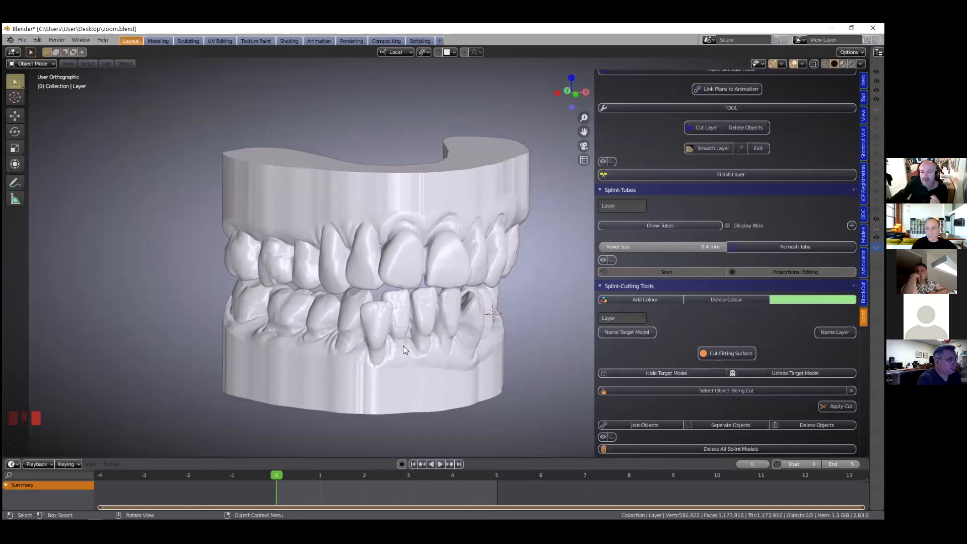
{"action": "scroll", "coordinate": [389, 298], "scroll_direction": "down", "scroll_amount": 1}
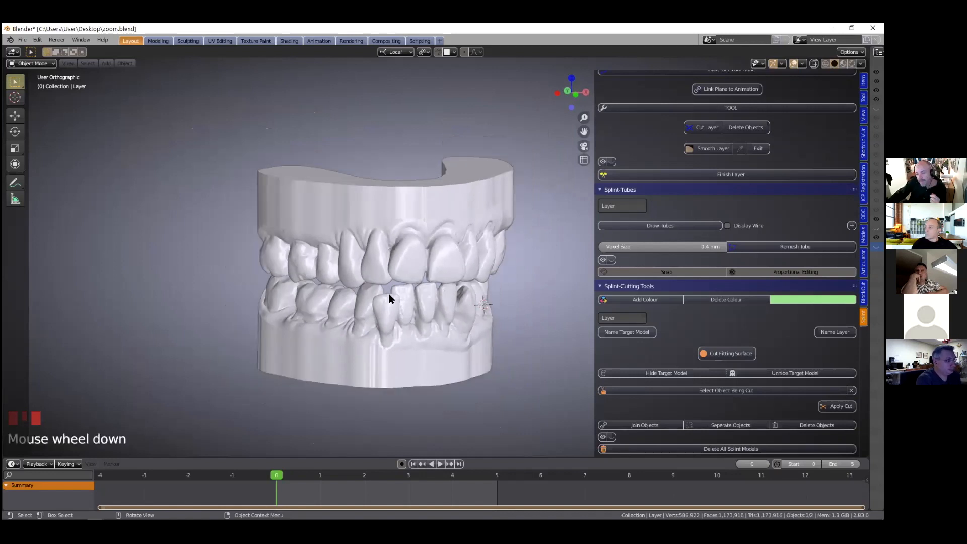
Select the upper model and display the Splint-Occlusal Plane Cutter tools
{"action": "left_click", "coordinate": [395, 240]}
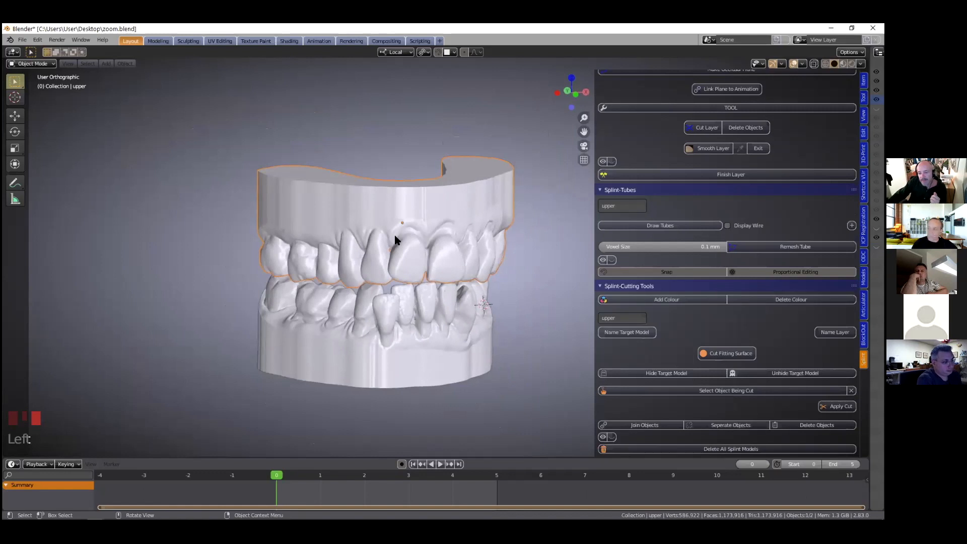
{"action": "scroll", "coordinate": [692, 231], "scroll_direction": "up", "scroll_amount": 11}
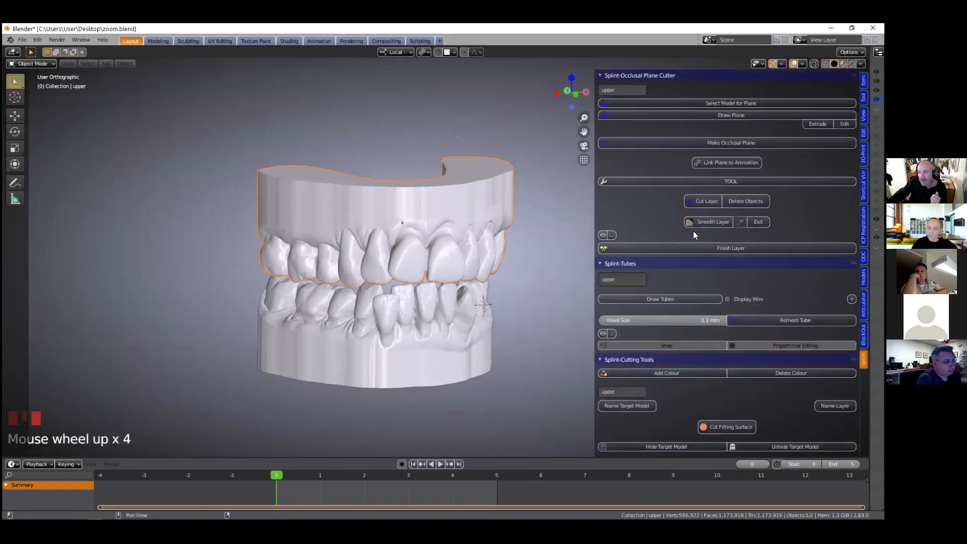
{"action": "left_click", "coordinate": [601, 204]}
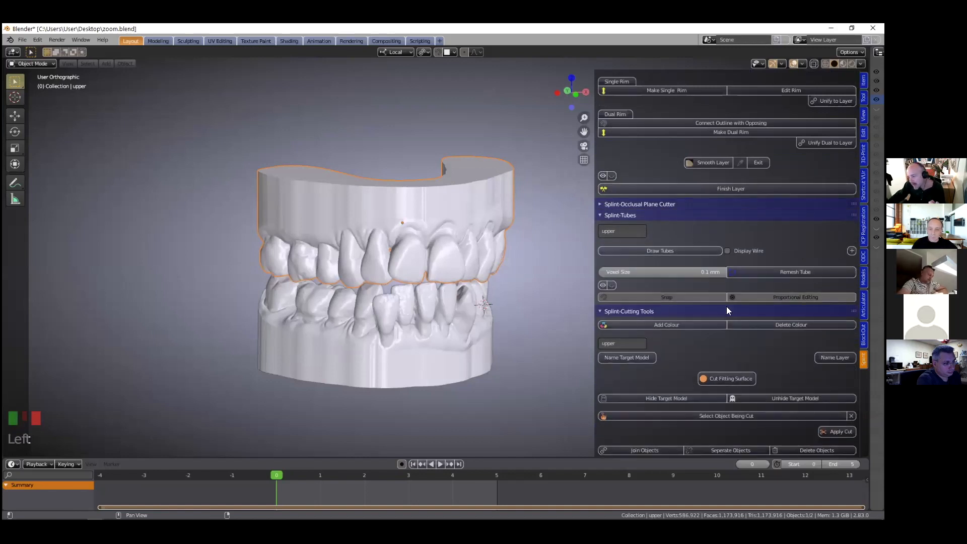
{"action": "scroll", "coordinate": [726, 310], "scroll_direction": "down", "scroll_amount": 6}
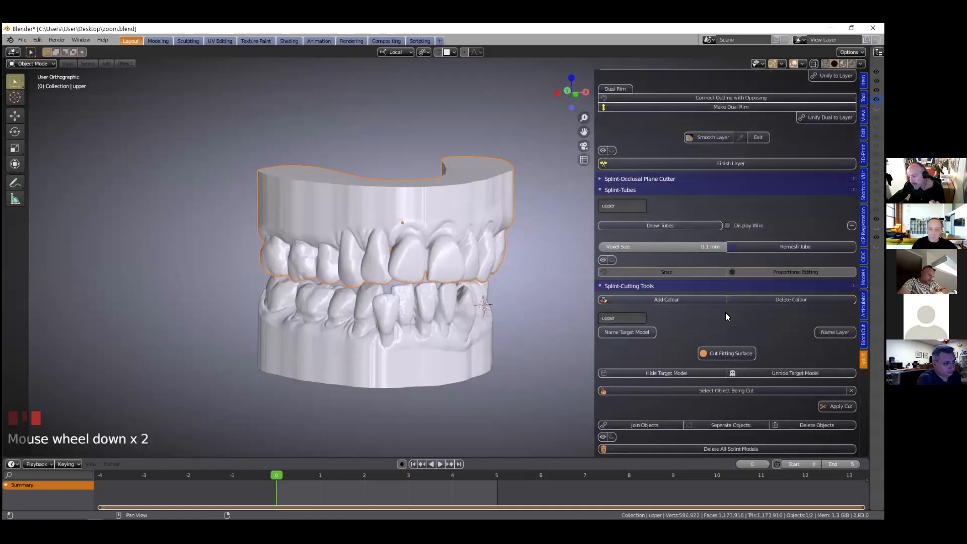
{"action": "left_click", "coordinate": [601, 179]}
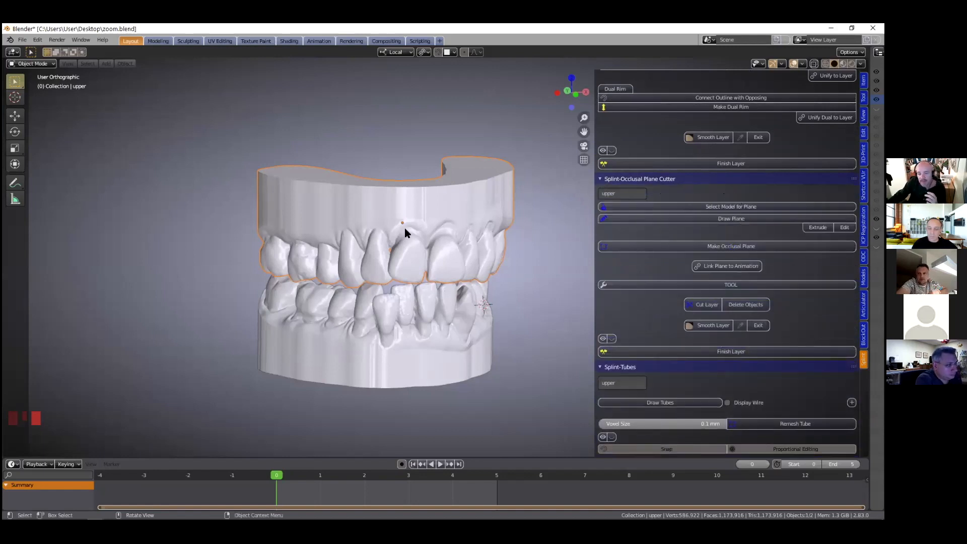
Review the current jaw movement by scrubbing the animation between frames 0 and 5
{"action": "scroll", "coordinate": [390, 301], "scroll_direction": "up", "scroll_amount": 2}
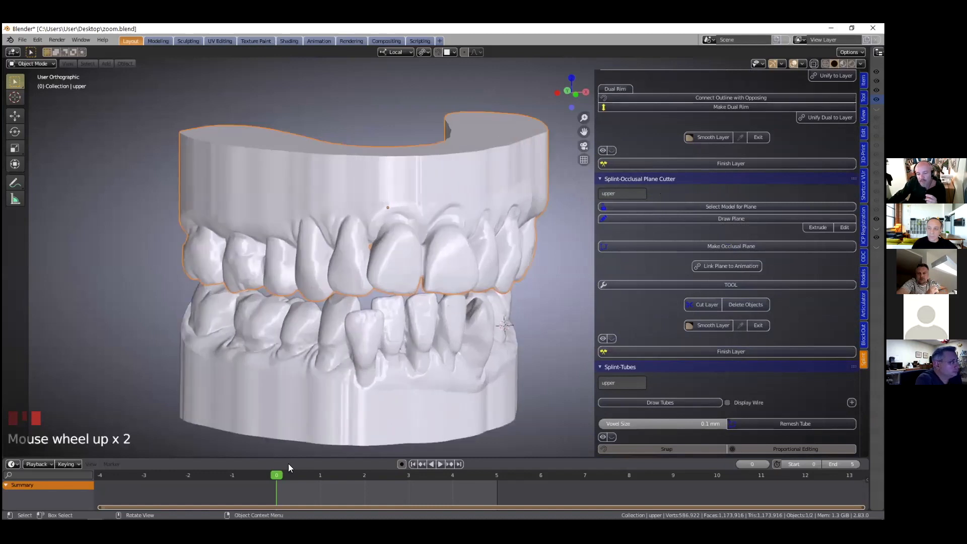
{"action": "left_click", "coordinate": [334, 475]}
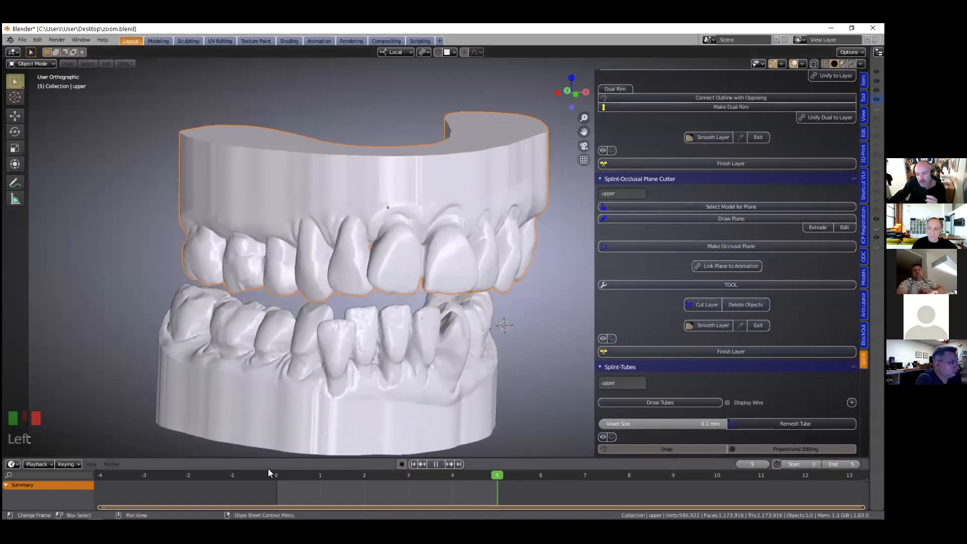
{"action": "key", "text": "space"}
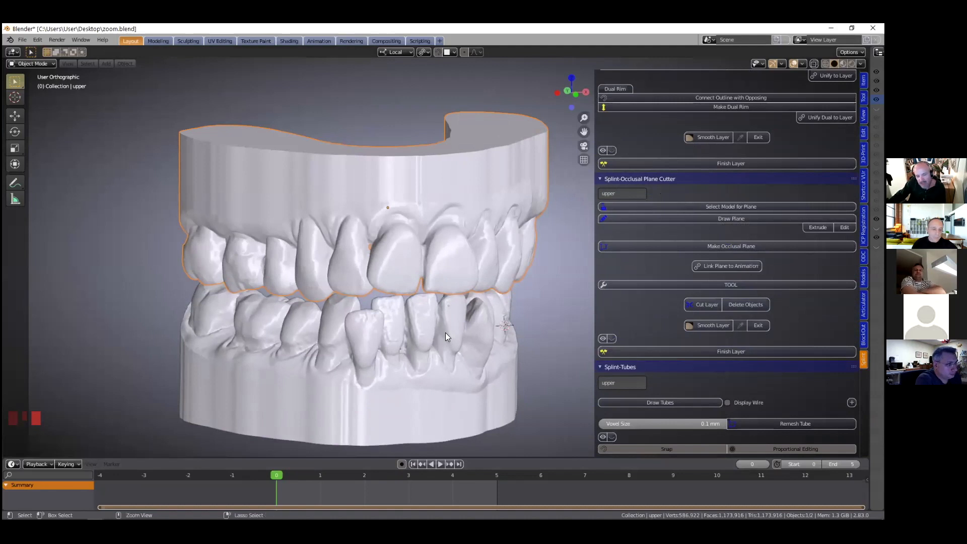
Switch the jaw animation to the protrusive movement and scrub it from frame 5 back to frame 0
{"action": "key", "text": "ctrl+x"}
{"action": "left_click", "coordinate": [436, 396]}
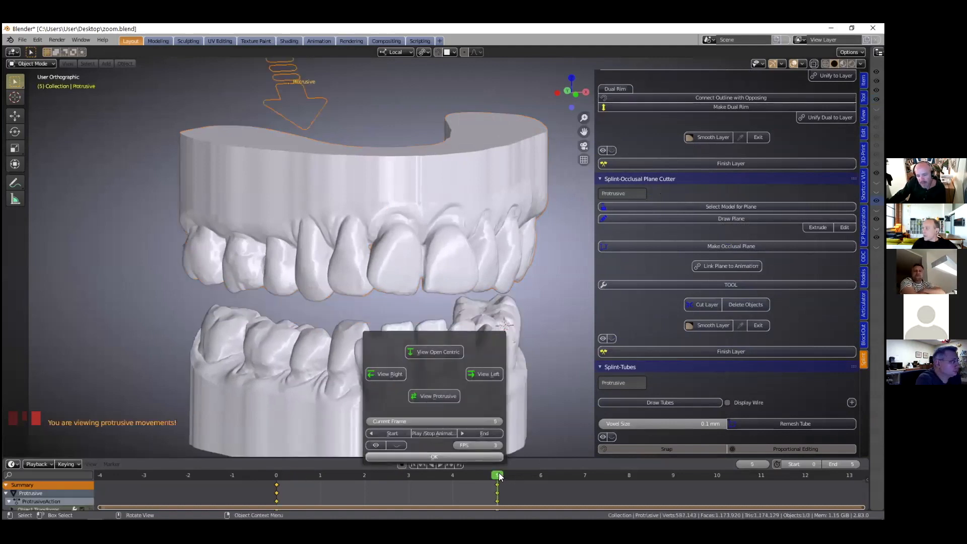
{"action": "left_click_drag", "start_coordinate": [500, 475], "coordinate": [264, 462]}
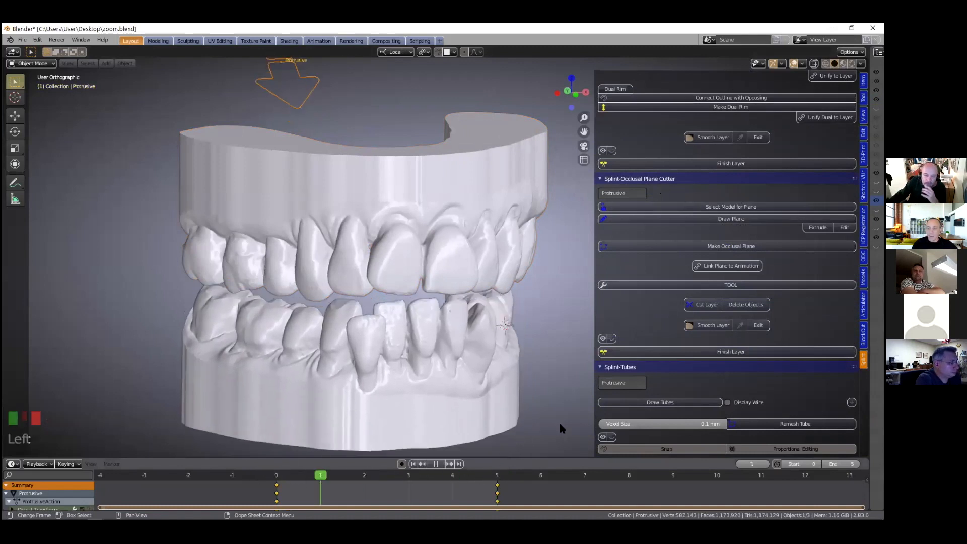
{"action": "scroll", "coordinate": [350, 337], "scroll_direction": "down", "scroll_amount": 1}
{"action": "scroll", "coordinate": [350, 336], "scroll_direction": "down", "scroll_amount": 1}
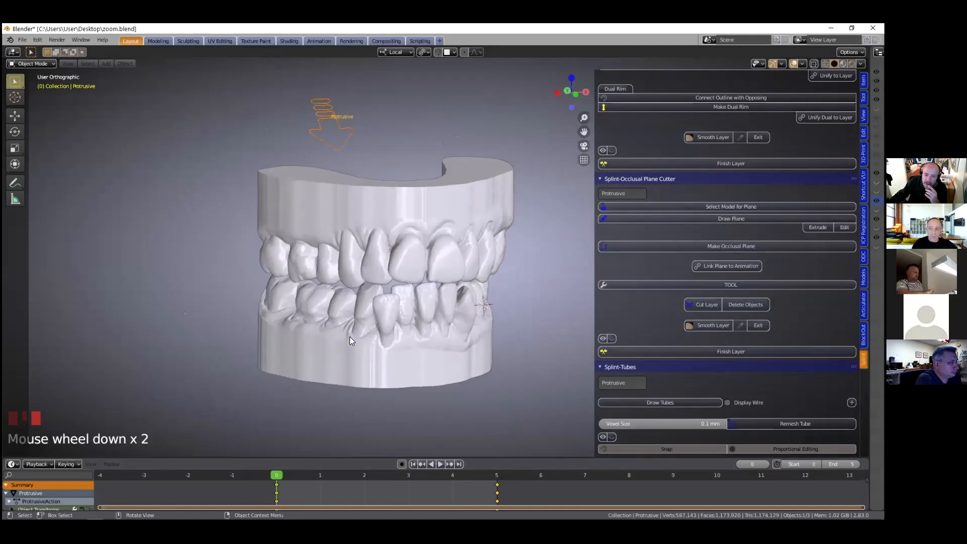
Bring up the BlockOut tools and assign the upper and lower names to the two original jaw models
{"action": "scroll", "coordinate": [350, 336], "scroll_direction": "up", "scroll_amount": 2}
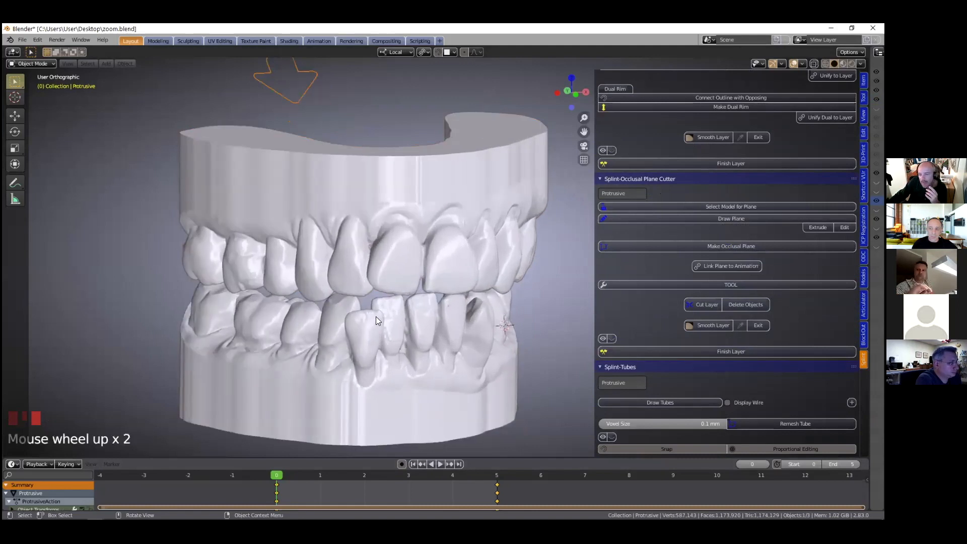
{"action": "scroll", "coordinate": [376, 315], "scroll_direction": "down", "scroll_amount": 2}
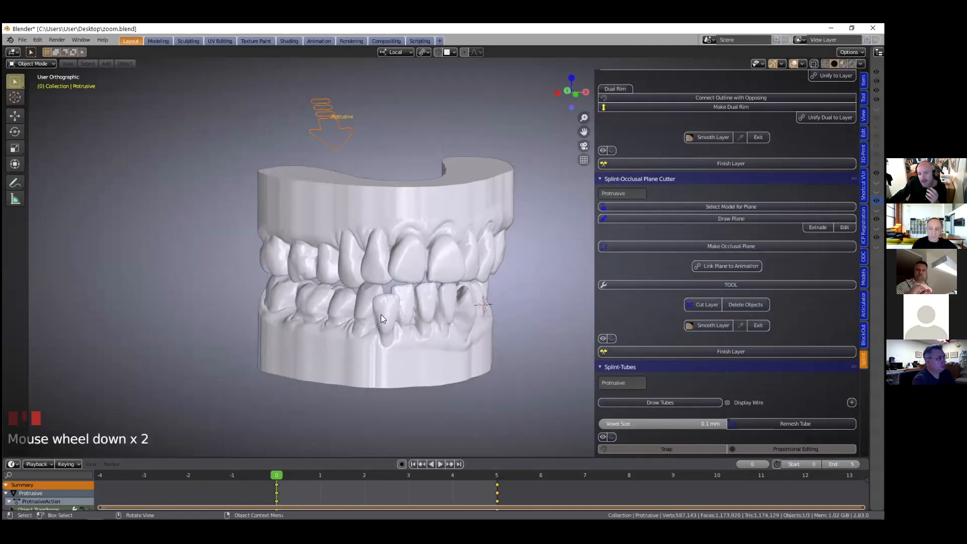
{"action": "scroll", "coordinate": [385, 310], "scroll_direction": "up", "scroll_amount": 1}
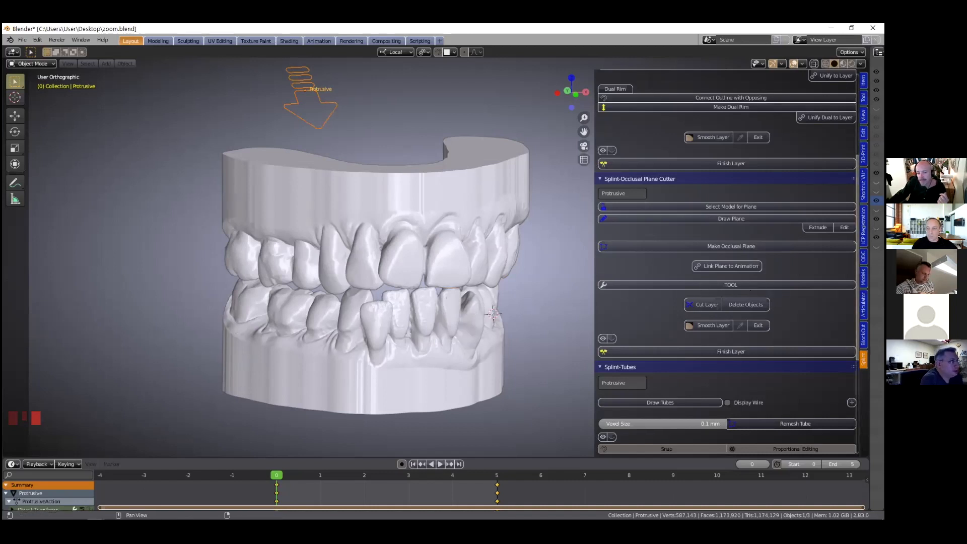
{"action": "left_click", "coordinate": [863, 334]}
{"action": "left_click", "coordinate": [347, 371]}
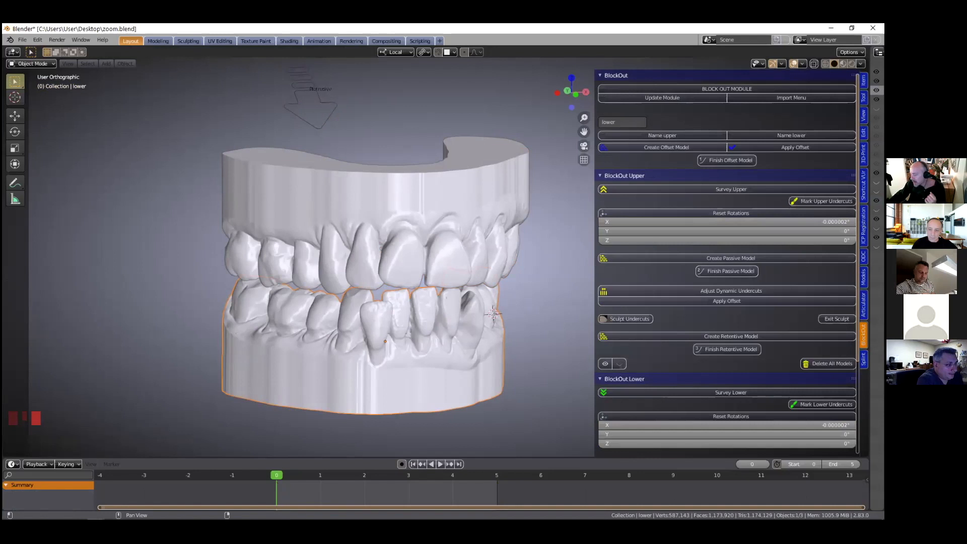
{"action": "left_click", "coordinate": [695, 295]}
{"action": "left_click", "coordinate": [396, 215]}
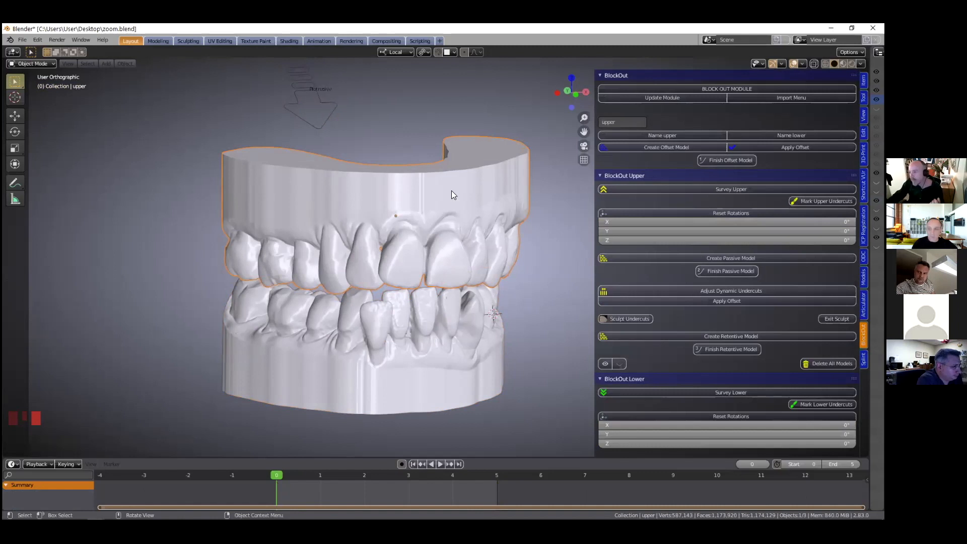
{"action": "scroll", "coordinate": [770, 212], "scroll_direction": "up", "scroll_amount": 6}
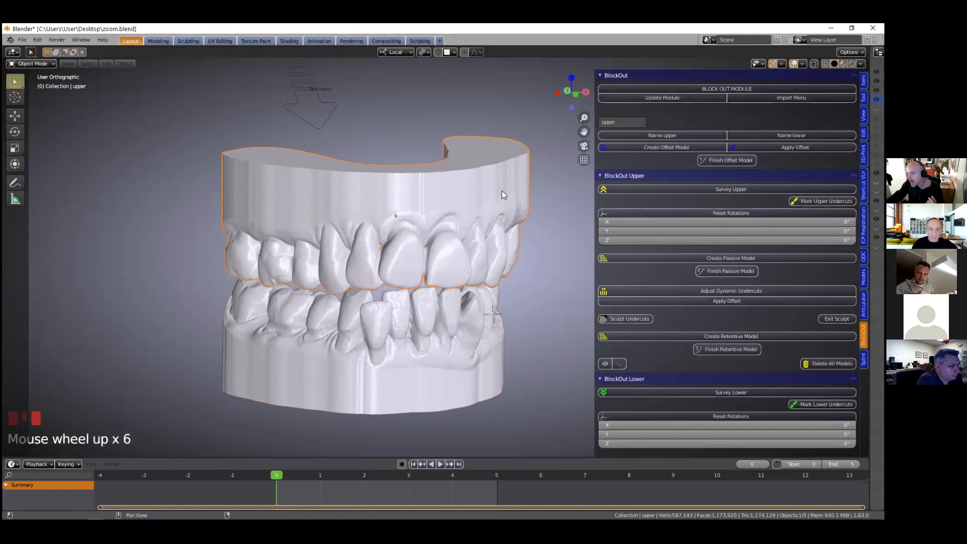
{"action": "left_click", "coordinate": [666, 135]}
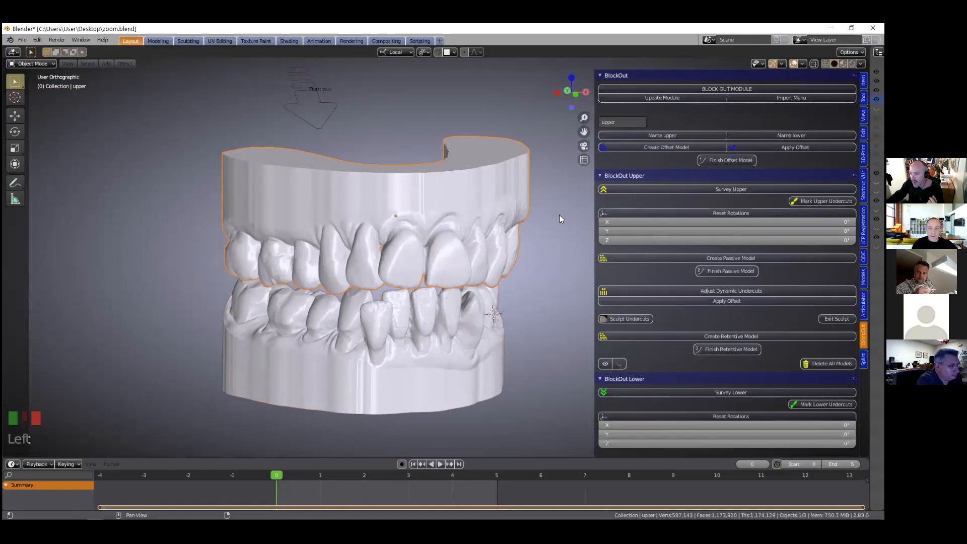
{"action": "left_click", "coordinate": [418, 356]}
{"action": "left_click", "coordinate": [761, 135]}
Create an offset model from the upper model with a 0.2 mm offset and finish it at a 0.2 mm voxel size
{"action": "left_click", "coordinate": [457, 195]}
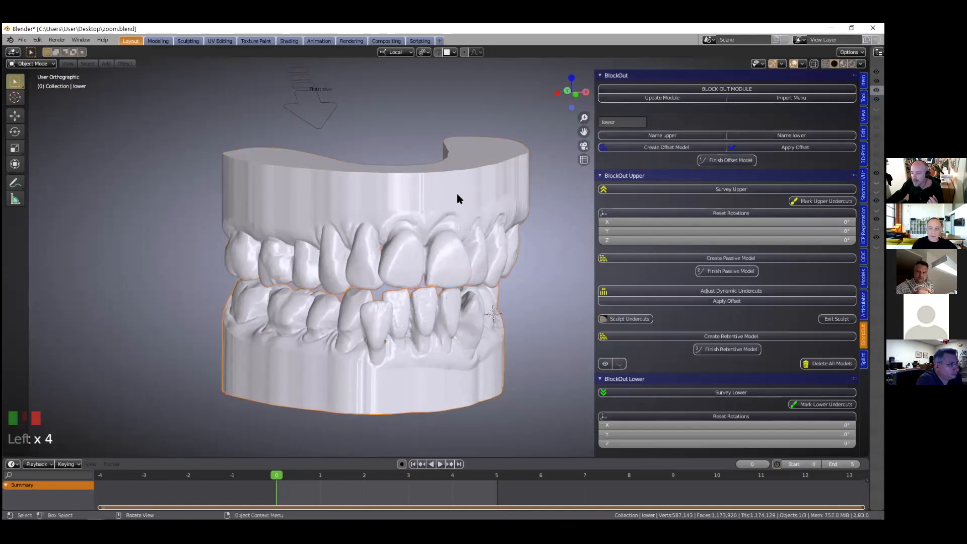
{"action": "left_click", "coordinate": [670, 145]}
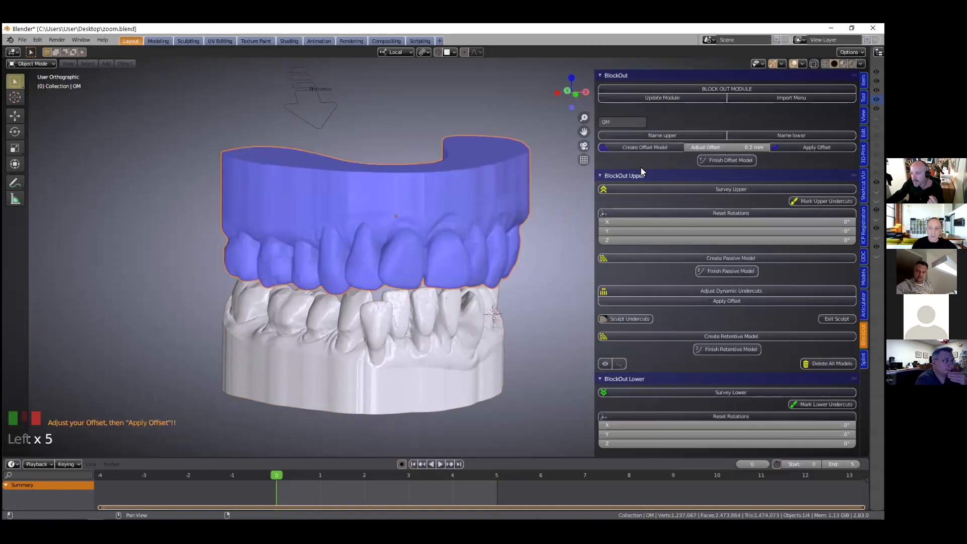
{"action": "left_click", "coordinate": [780, 147]}
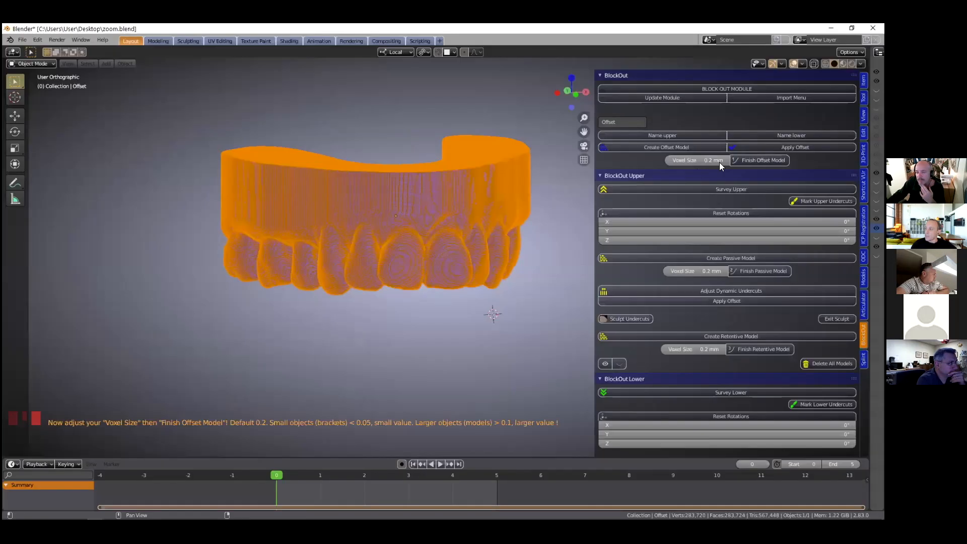
Survey the upper offset model, tilt its insertion path to about 12.6° in X and 0.57° in Y, and mark the upper undercuts
{"action": "left_click", "coordinate": [717, 190]}
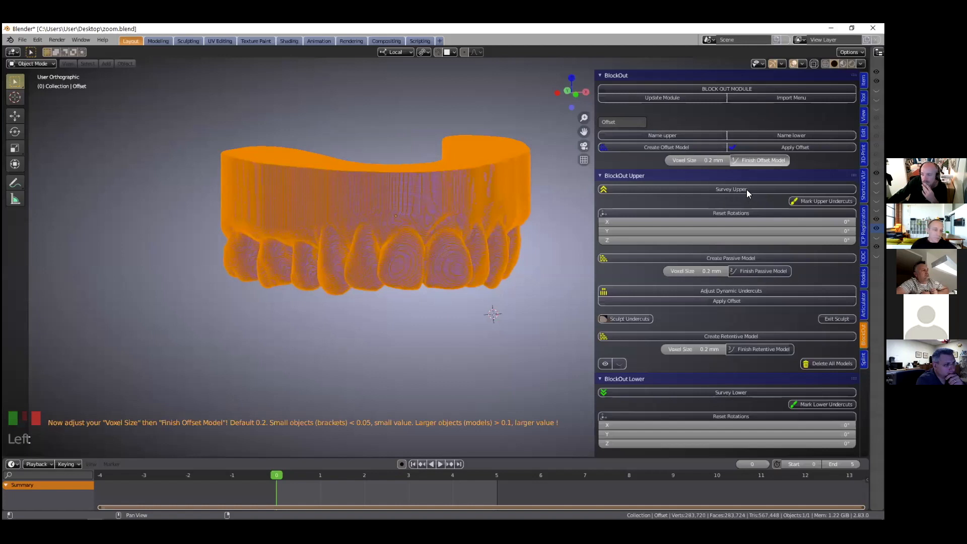
{"action": "double_click", "coordinate": [410, 211]}
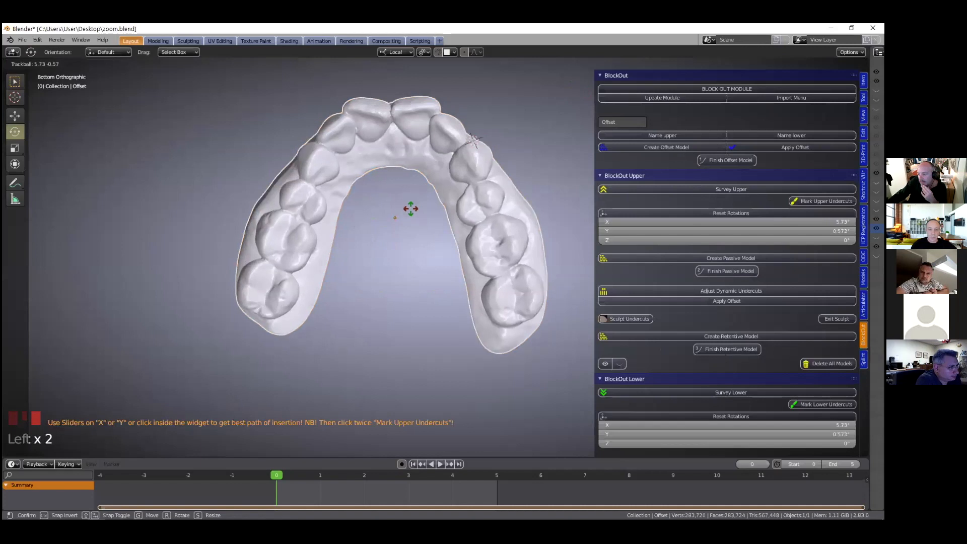
{"action": "left_click_drag", "start_coordinate": [769, 206], "coordinate": [782, 255]}
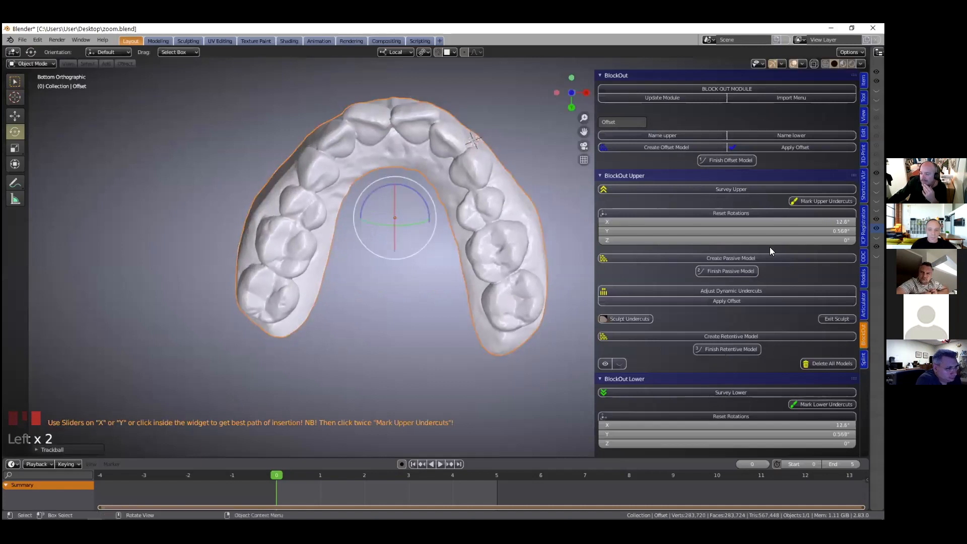
{"action": "left_click", "coordinate": [824, 201]}
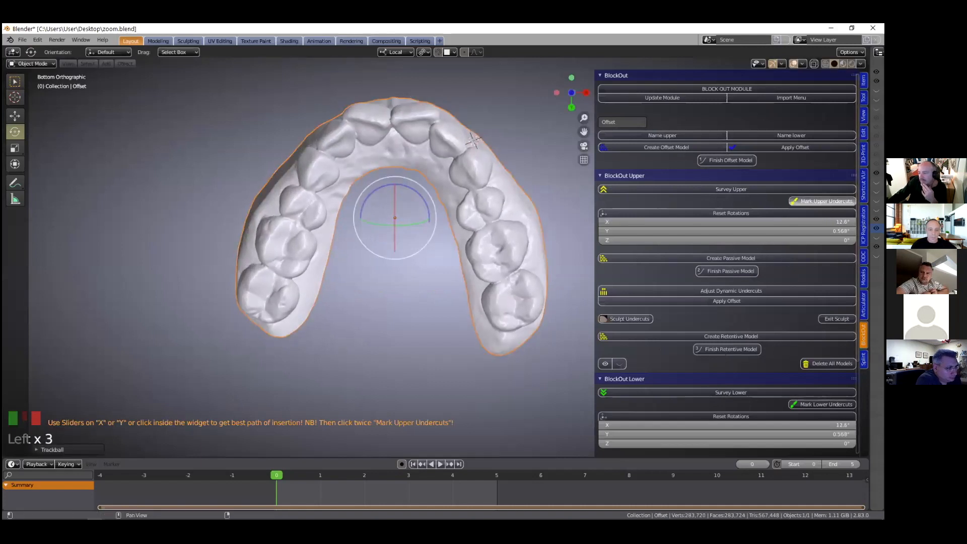
Create the passive model of the upper jaw and finish it with a 0.2 mm voxel size
{"action": "left_click", "coordinate": [758, 258]}
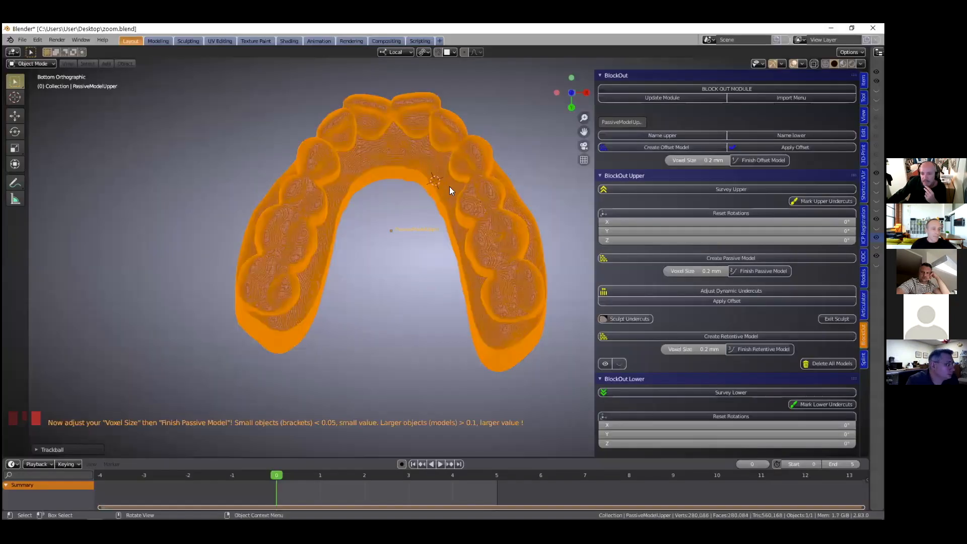
{"action": "middle_click_drag", "start_coordinate": [455, 189], "coordinate": [756, 271]}
{"action": "left_click", "coordinate": [761, 271]}
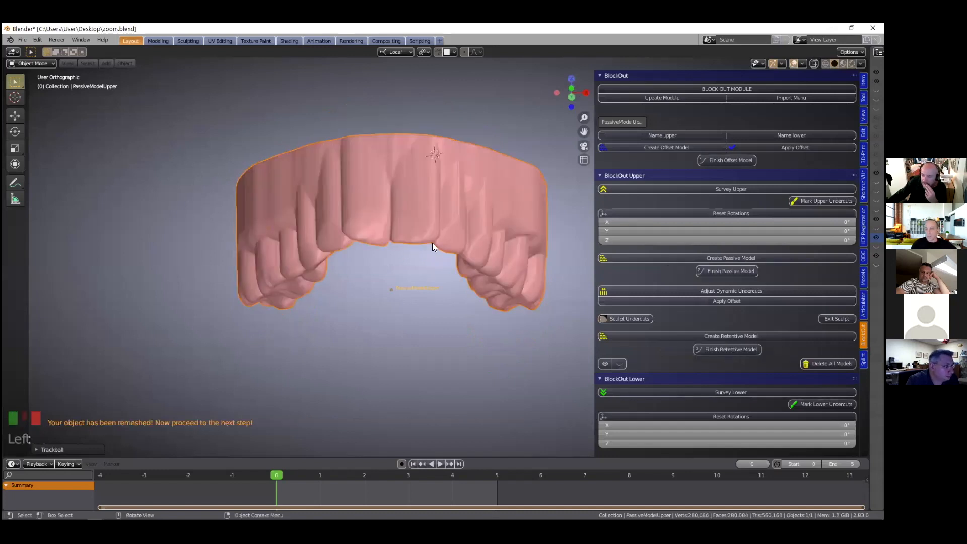
Reveal all hidden objects around the passive upper model and select the lower target model
{"action": "scroll", "coordinate": [442, 297], "scroll_direction": "down", "scroll_amount": 2}
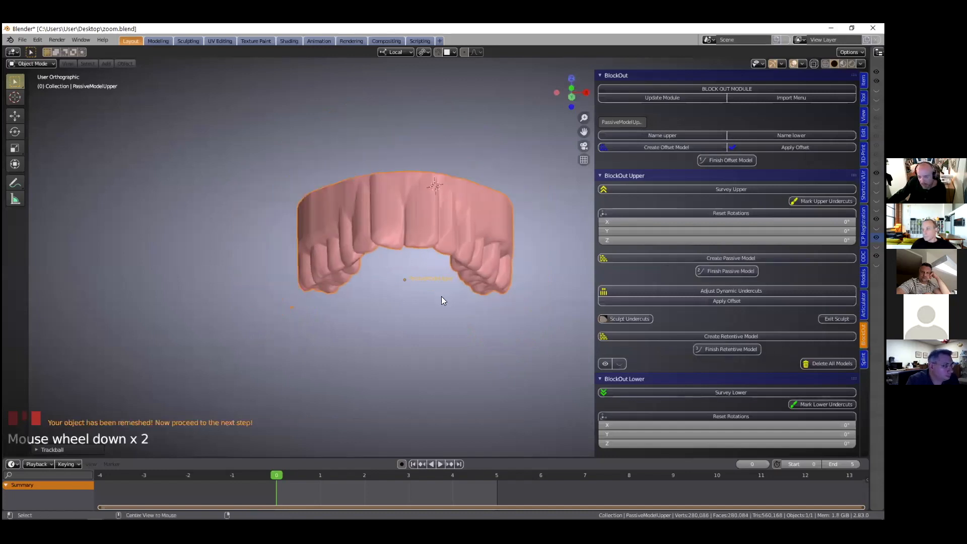
{"action": "key", "text": "alt+h"}
{"action": "left_click", "coordinate": [413, 308]}
{"action": "middle_click_drag", "start_coordinate": [421, 322], "coordinate": [326, 376]}
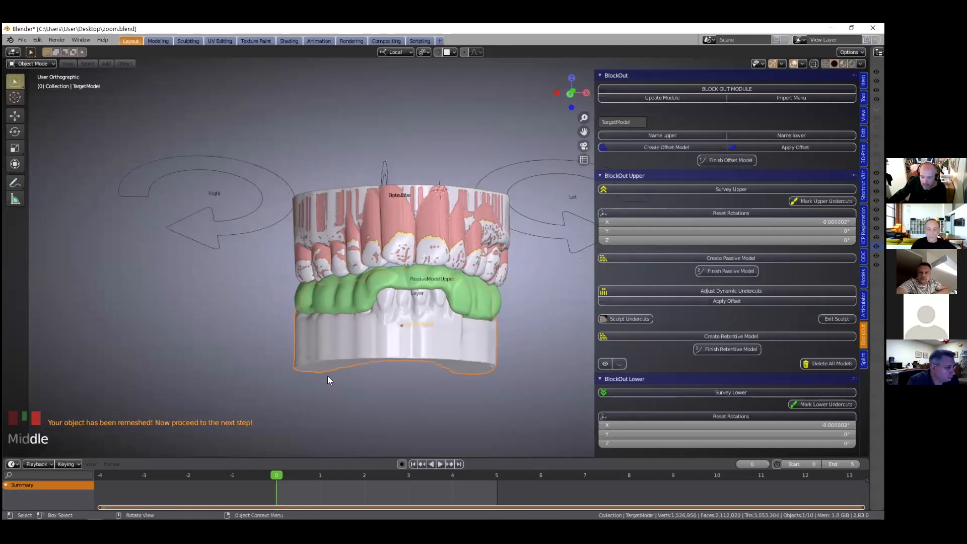
{"action": "scroll", "coordinate": [327, 376], "scroll_direction": "up", "scroll_amount": 3}
Delete the green splint layer, widen the scene object list, and hide the upper offset and passive models
{"action": "left_click", "coordinate": [412, 300]}
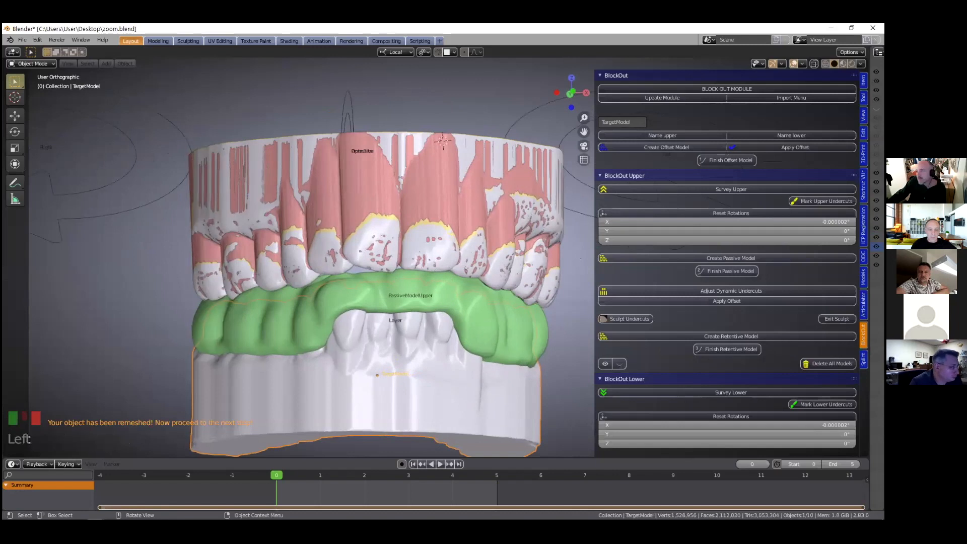
{"action": "scroll", "coordinate": [412, 299], "scroll_direction": "down", "scroll_amount": 2}
{"action": "middle_click_drag", "start_coordinate": [412, 298], "coordinate": [409, 311]}
{"action": "scroll", "coordinate": [370, 278], "scroll_direction": "down", "scroll_amount": 1}
{"action": "left_click_drag", "start_coordinate": [870, 291], "coordinate": [863, 291]}
{"action": "left_click", "coordinate": [294, 291]}
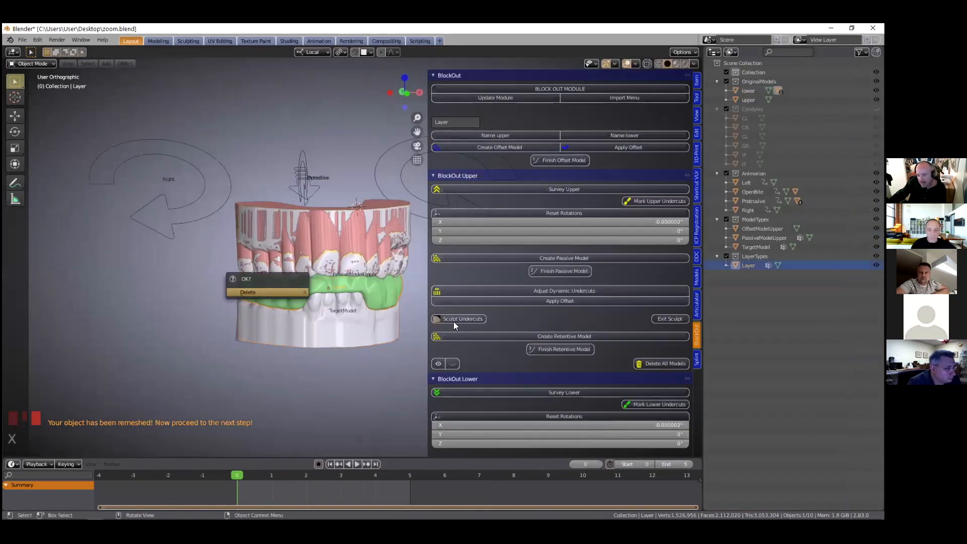
{"action": "left_click", "coordinate": [454, 320]}
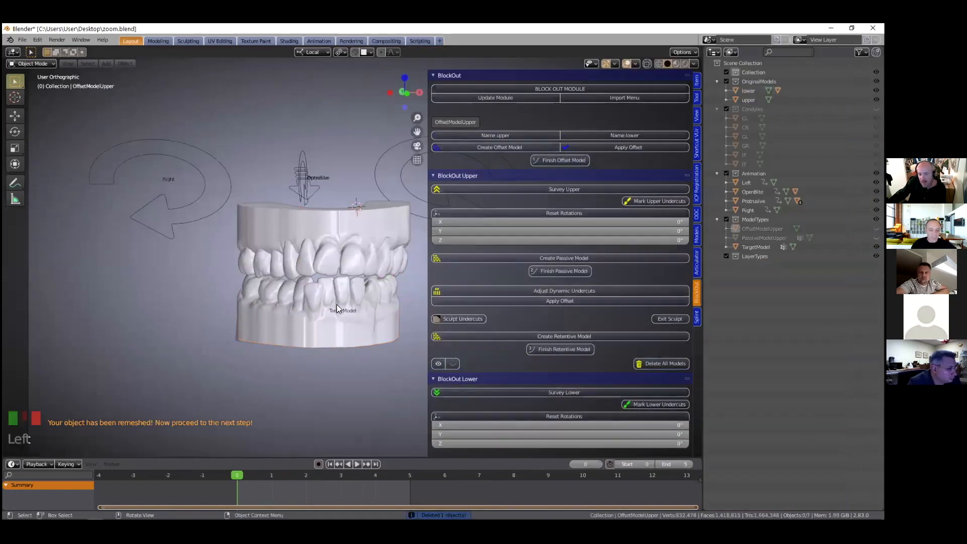
Delete OffsetModelUpper from the ModelTypes collection and select the original upper model
{"action": "left_click", "coordinate": [361, 244]}
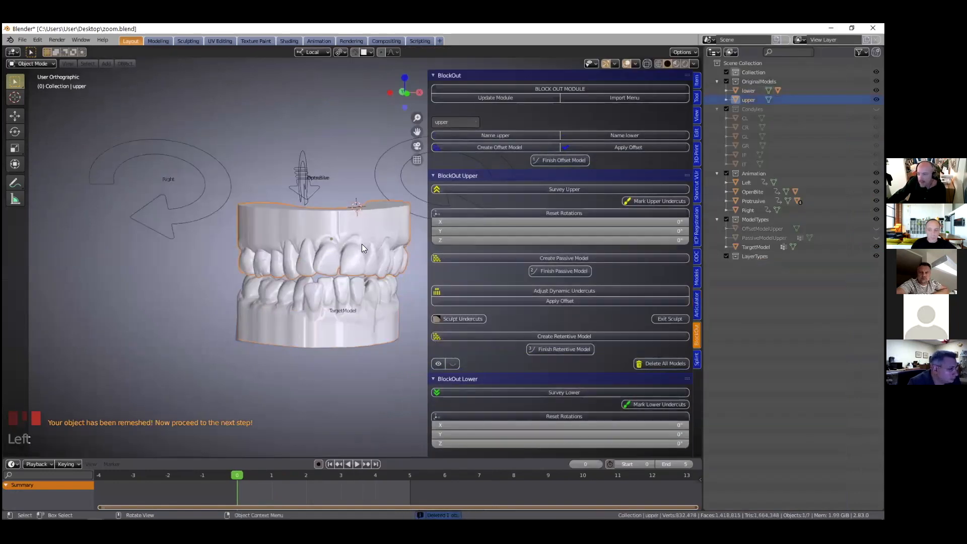
{"action": "left_click", "coordinate": [768, 230]}
{"action": "right_click", "coordinate": [767, 230]}
{"action": "left_click", "coordinate": [760, 230]}
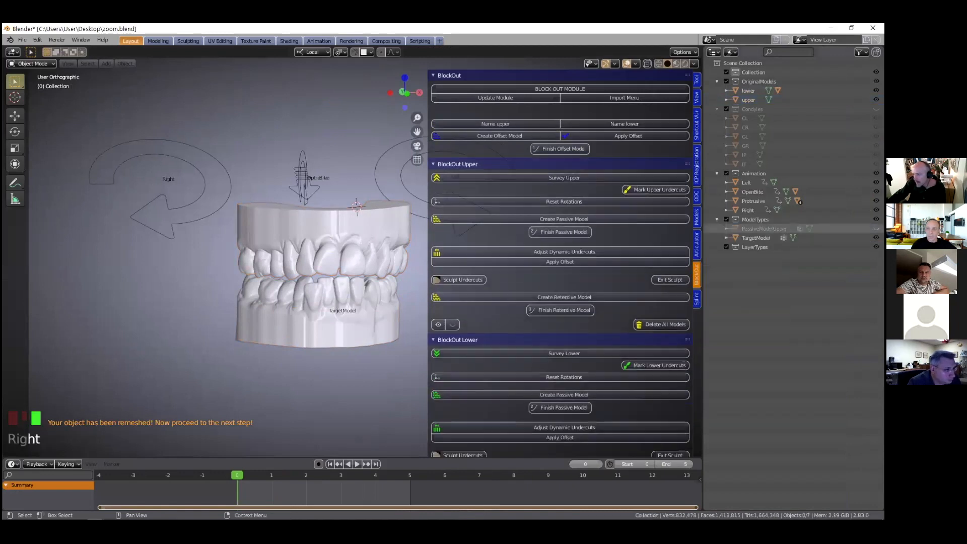
{"action": "left_click", "coordinate": [372, 256]}
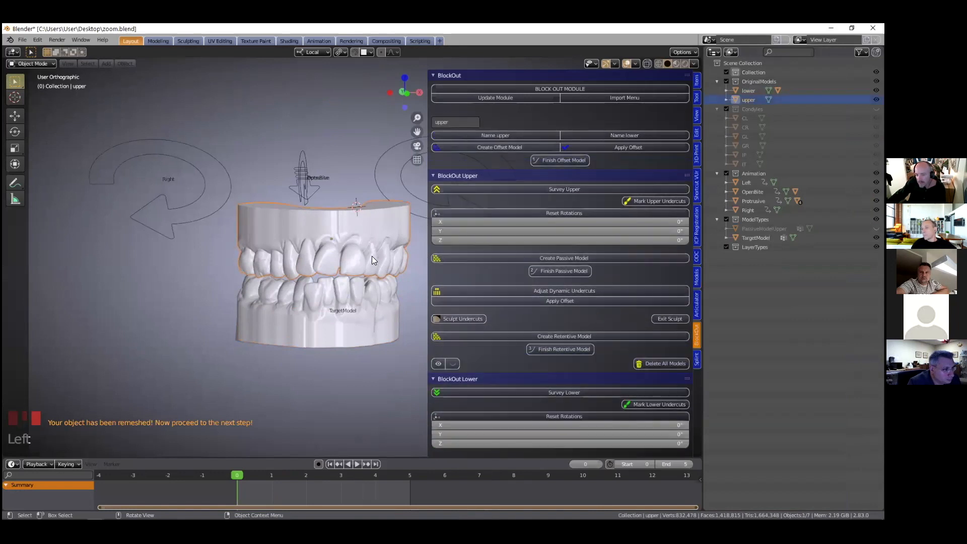
Make PassiveModelUpper visible over the upper model and select the lower target model
{"action": "scroll", "coordinate": [372, 256], "scroll_direction": "up", "scroll_amount": 4}
{"action": "scroll", "coordinate": [352, 256], "scroll_direction": "down", "scroll_amount": 1}
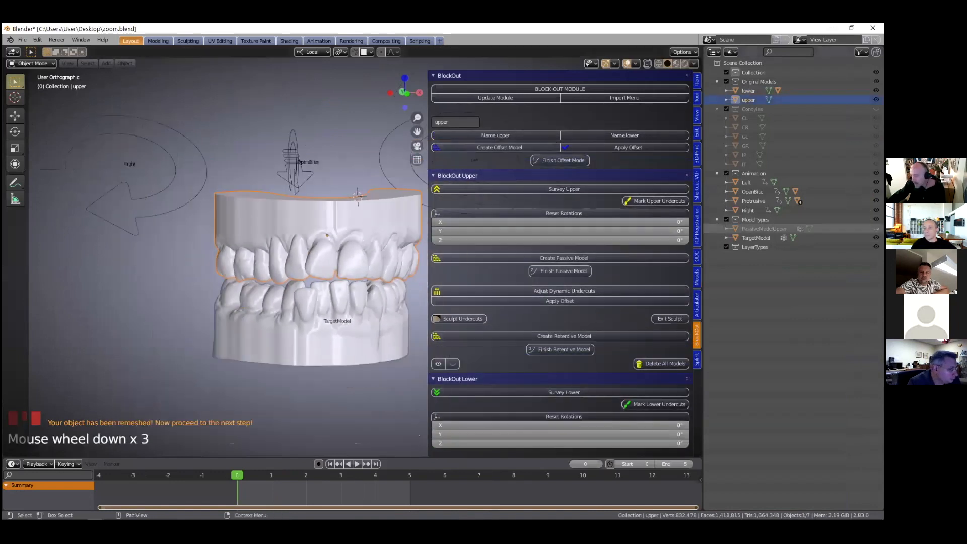
{"action": "left_click", "coordinate": [876, 228]}
{"action": "left_click", "coordinate": [876, 228]}
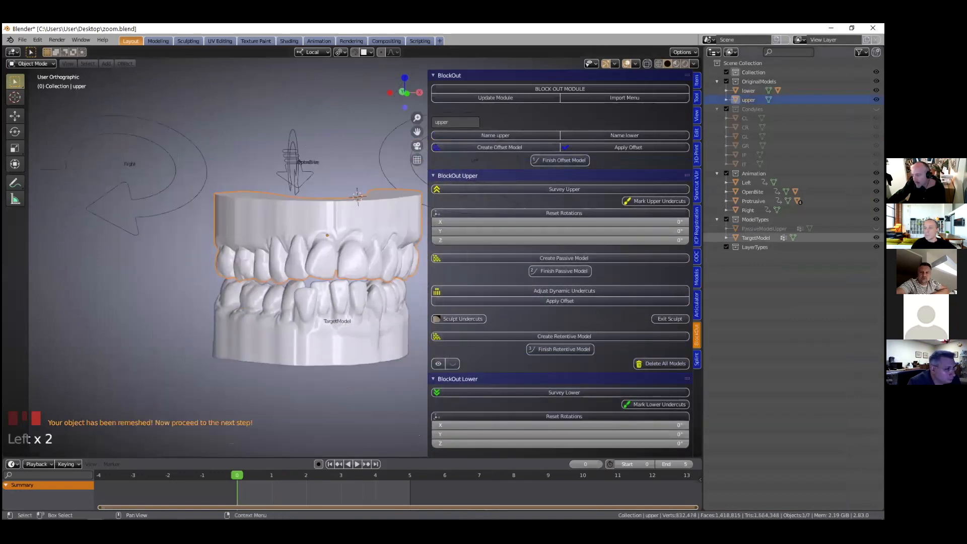
{"action": "left_click", "coordinate": [876, 228]}
{"action": "left_click", "coordinate": [875, 228]}
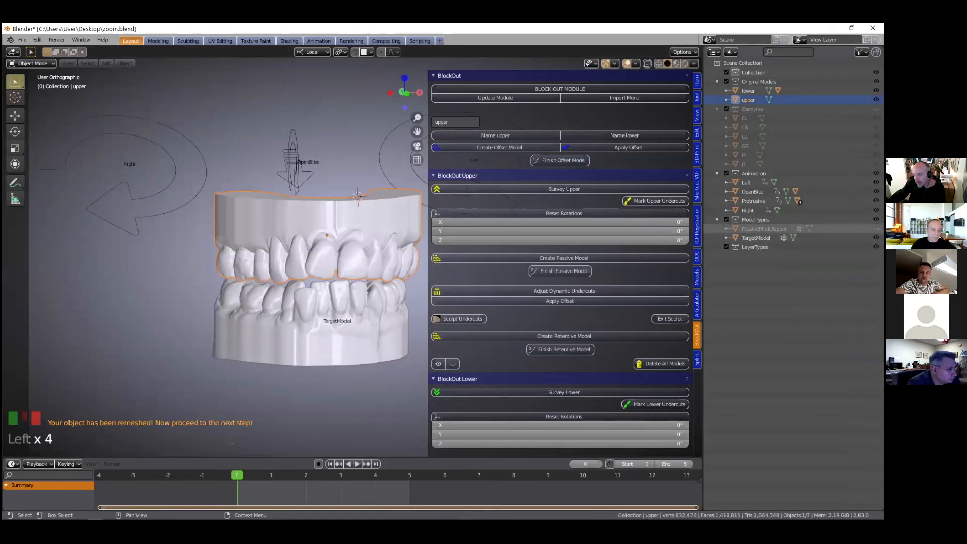
{"action": "left_click", "coordinate": [876, 229]}
{"action": "left_click", "coordinate": [337, 354]}
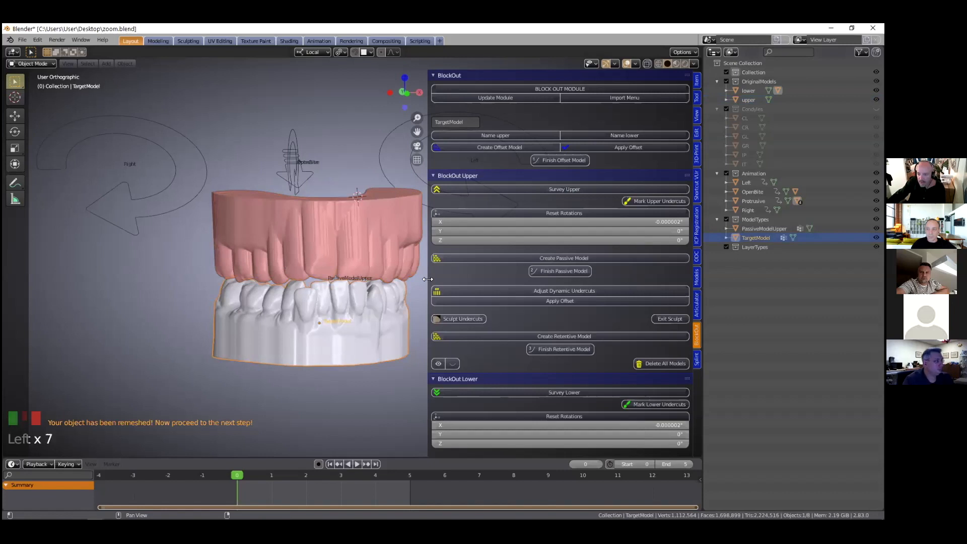
Name the pink passive upper model as the target model in the Splint-Draw Method tools
{"action": "left_click_drag", "start_coordinate": [427, 279], "coordinate": [519, 279]}
{"action": "left_click", "coordinate": [697, 360]}
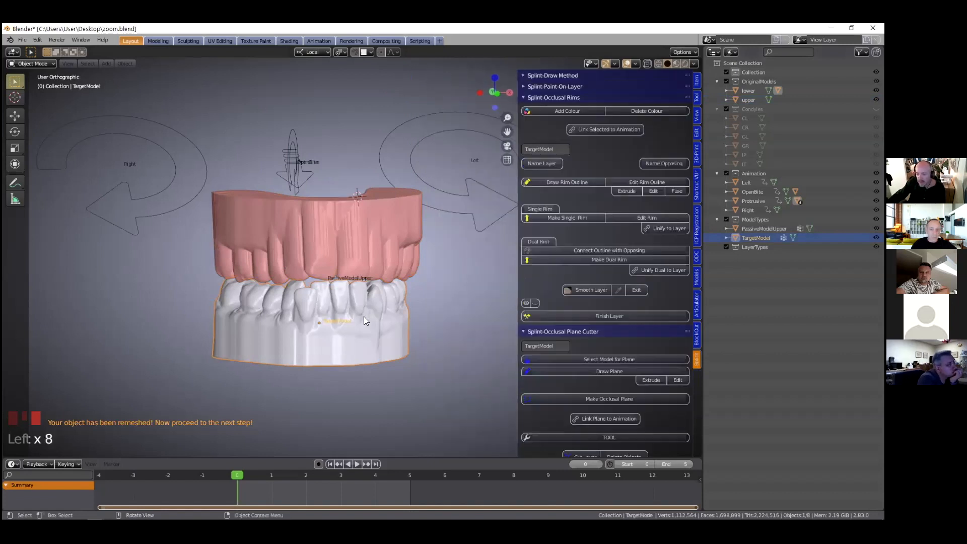
{"action": "scroll", "coordinate": [362, 316], "scroll_direction": "up", "scroll_amount": 3}
{"action": "scroll", "coordinate": [319, 223], "scroll_direction": "down", "scroll_amount": 3}
{"action": "left_click", "coordinate": [318, 222]}
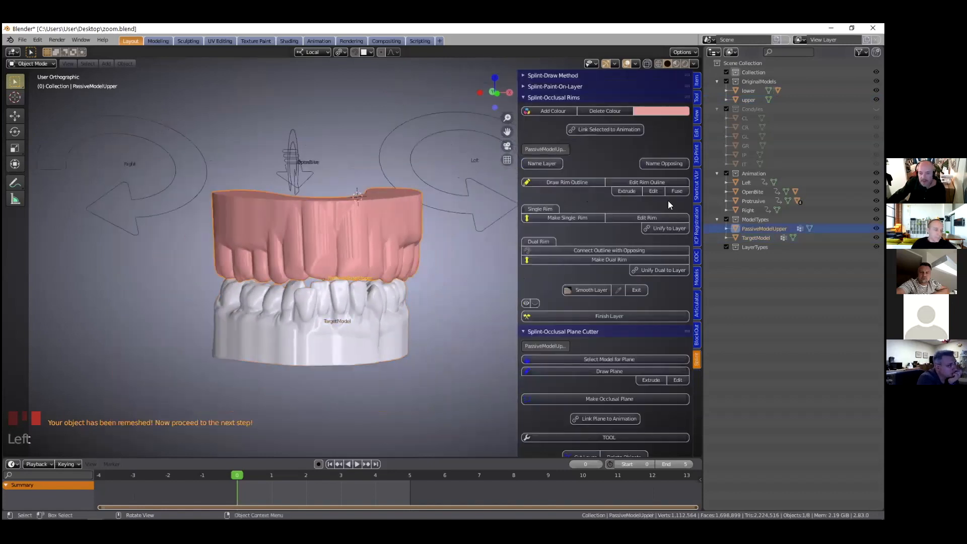
{"action": "scroll", "coordinate": [657, 265], "scroll_direction": "up", "scroll_amount": 4}
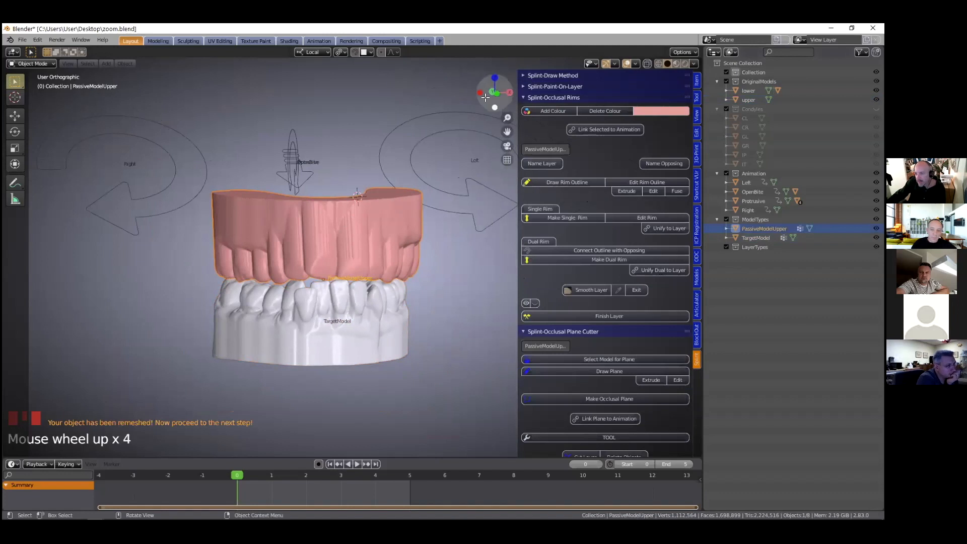
{"action": "left_click", "coordinate": [524, 75]}
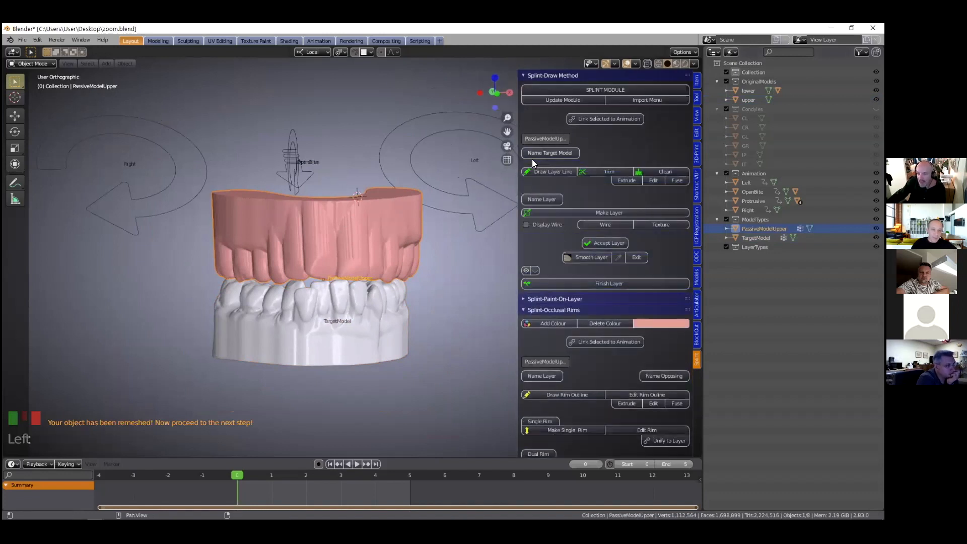
{"action": "left_click", "coordinate": [556, 152]}
Place the 3D cursor at the rear molar of the new target model and display the Splint-Paint-On-Layer tools
{"action": "mouse_move", "coordinate": [291, 270]}
{"action": "middle_mouse_down"}
{"action": "mouse_move", "coordinate": [359, 262]}
{"action": "mouse_move", "coordinate": [330, 267]}
{"action": "mouse_move", "coordinate": [459, 300]}
{"action": "mouse_move", "coordinate": [296, 253]}
{"action": "middle_mouse_up"}
{"action": "scroll", "coordinate": [317, 271], "scroll_direction": "up", "scroll_amount": 3}
{"action": "left_click", "coordinate": [289, 259]}
{"action": "right_click", "coordinate": [290, 259], "text": "shift"}
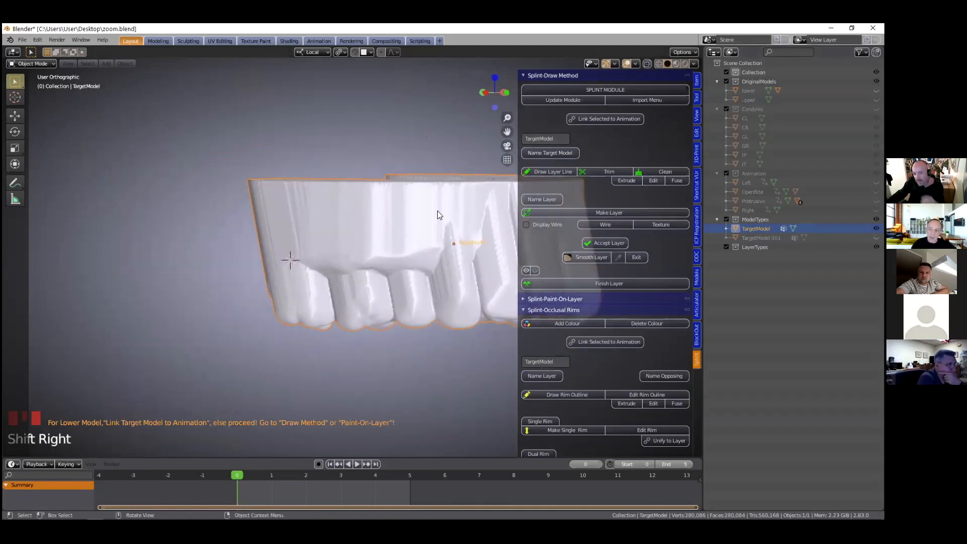
{"action": "scroll", "coordinate": [430, 239], "scroll_direction": "down", "scroll_amount": 2}
{"action": "middle_click_drag", "start_coordinate": [440, 245], "coordinate": [474, 270]}
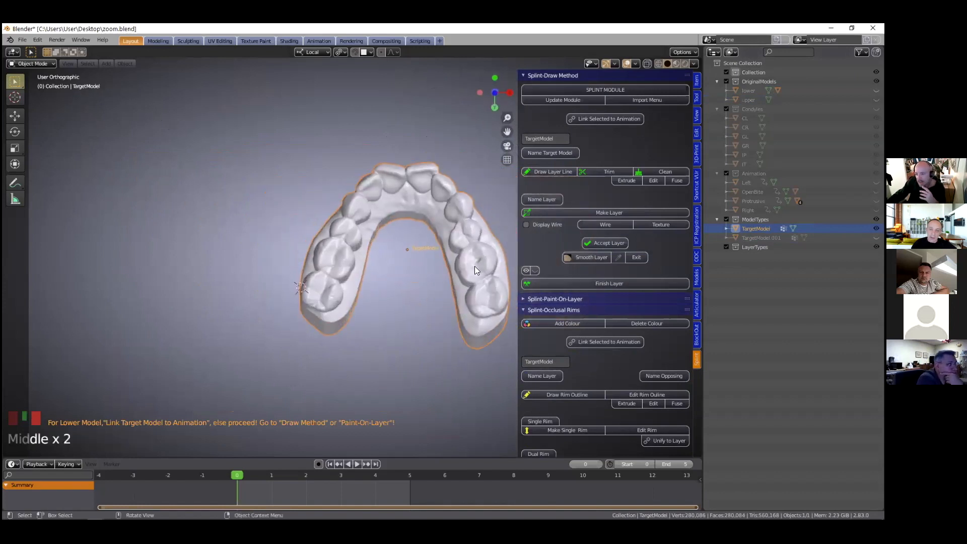
{"action": "left_click", "coordinate": [524, 299]}
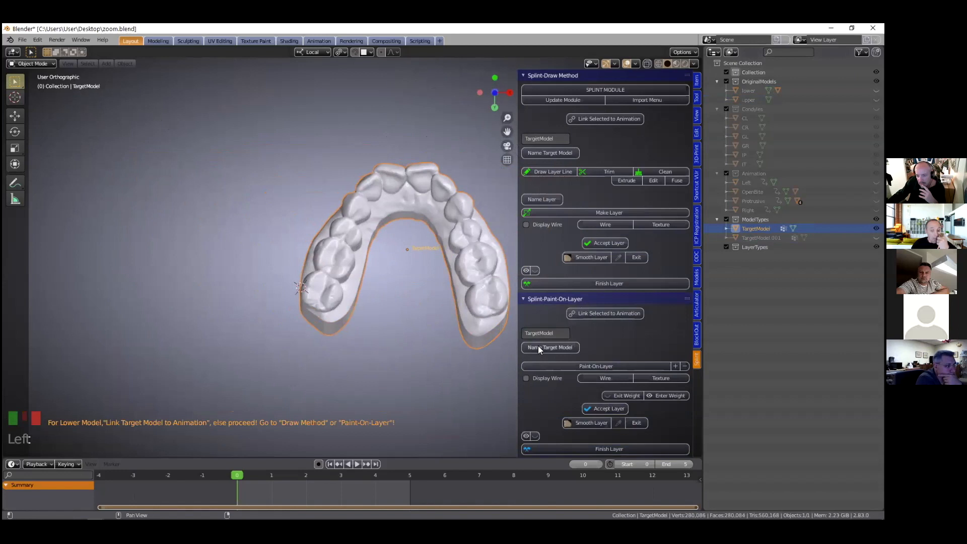
Name the target model for Splint-Paint-On-Layer and paint a new layer over the biting surfaces of the upper arch
{"action": "left_click", "coordinate": [554, 351]}
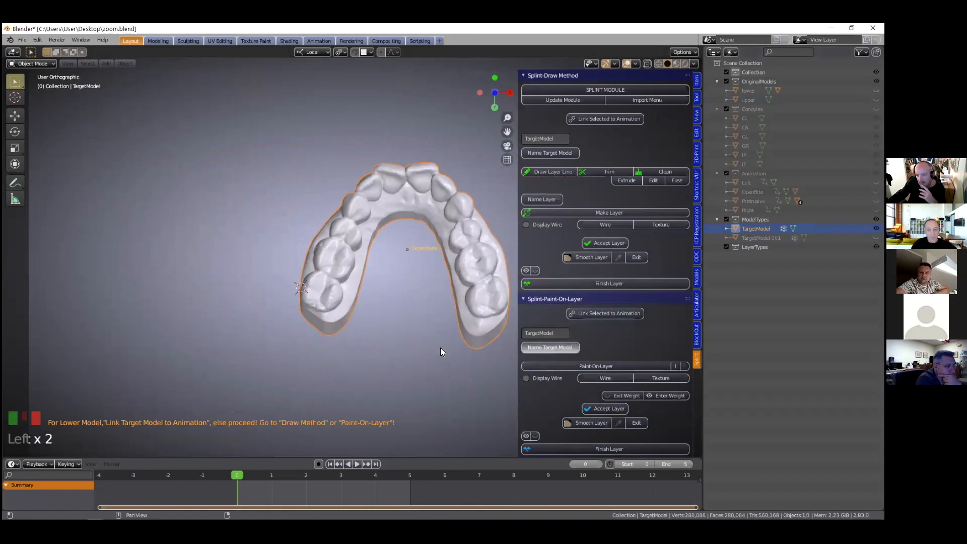
{"action": "left_click", "coordinate": [562, 365]}
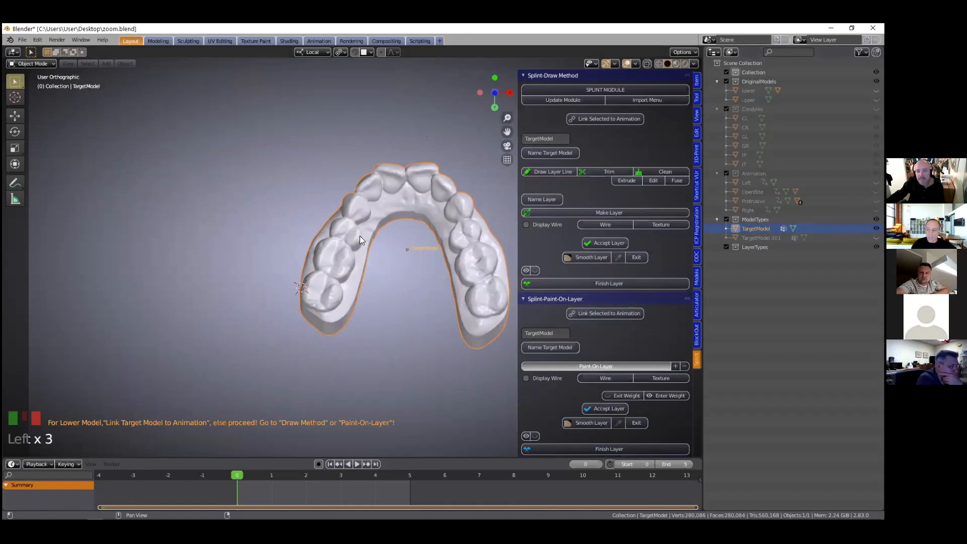
{"action": "mouse_move", "coordinate": [376, 261]}
{"action": "middle_mouse_down"}
{"action": "mouse_move", "coordinate": [352, 257]}
{"action": "mouse_move", "coordinate": [376, 203]}
{"action": "middle_mouse_up"}
{"action": "mouse_move", "coordinate": [321, 239]}
{"action": "left_mouse_down"}
{"action": "mouse_move", "coordinate": [423, 180]}
{"action": "mouse_move", "coordinate": [443, 177]}
{"action": "mouse_move", "coordinate": [456, 194]}
{"action": "left_mouse_up"}
{"action": "left_click_drag", "start_coordinate": [460, 240], "coordinate": [441, 267]}
Extend the painted layer over the inner sides of the upper teeth
{"action": "middle_click_drag", "start_coordinate": [366, 275], "coordinate": [303, 293], "text": "shift"}
{"action": "middle_click_drag", "start_coordinate": [303, 293], "coordinate": [443, 234]}
{"action": "left_click_drag", "start_coordinate": [418, 230], "coordinate": [286, 238]}
{"action": "middle_click_drag", "start_coordinate": [286, 238], "coordinate": [261, 251]}
{"action": "left_click", "coordinate": [259, 247]}
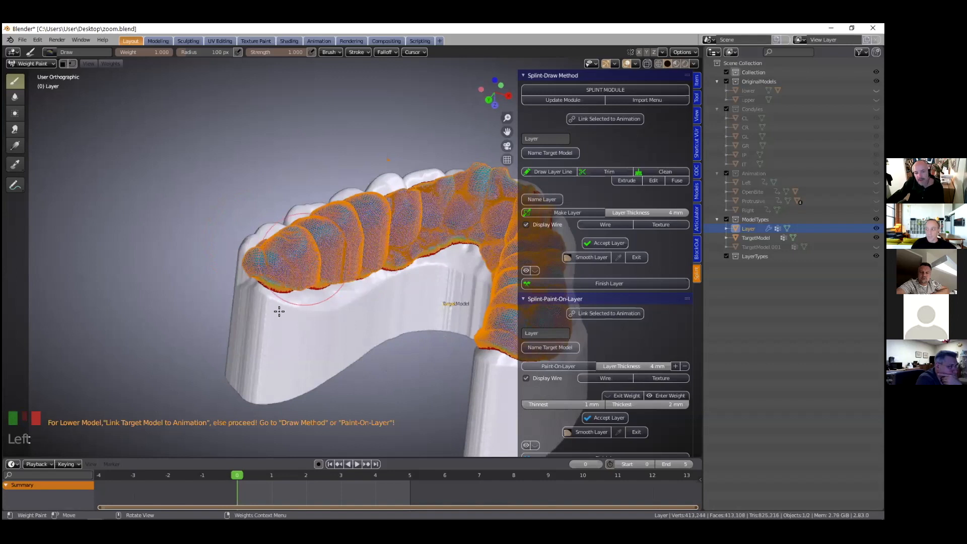
Paint the layer over the outer surfaces of the back teeth on one side, closing the small gaps along the chewing edge
{"action": "middle_click_drag", "start_coordinate": [358, 246], "coordinate": [379, 272]}
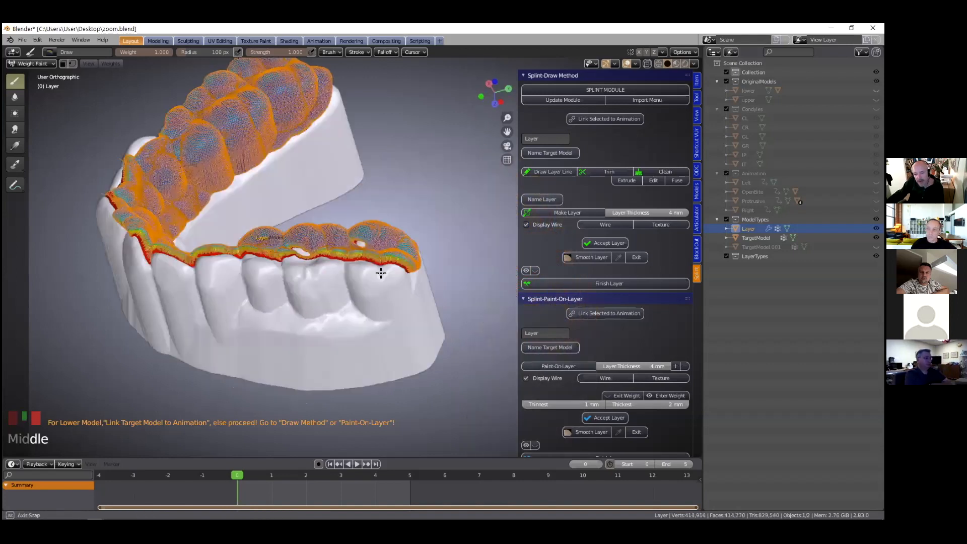
{"action": "left_click", "coordinate": [327, 249]}
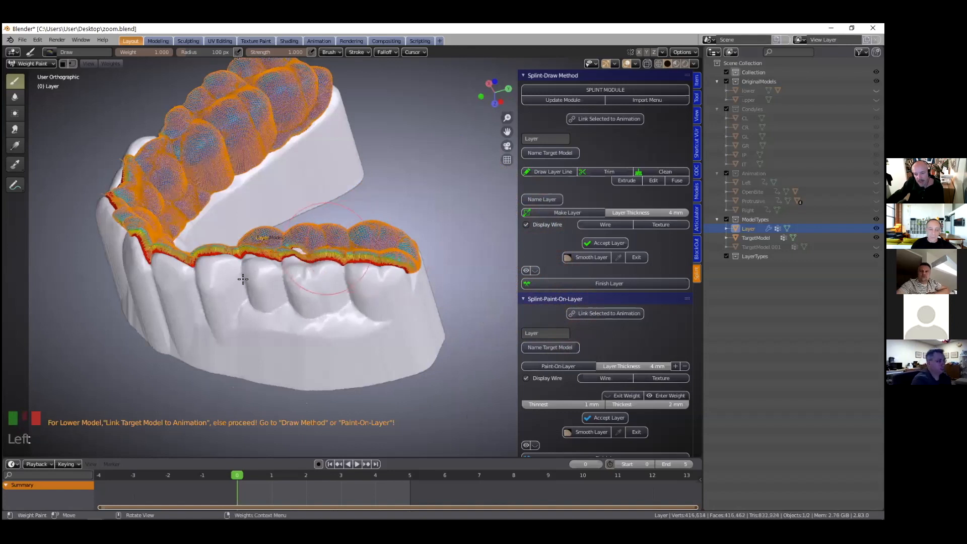
{"action": "mouse_move", "coordinate": [208, 289]}
{"action": "left_mouse_down"}
{"action": "mouse_move", "coordinate": [302, 288]}
{"action": "mouse_move", "coordinate": [313, 271]}
{"action": "left_mouse_up"}
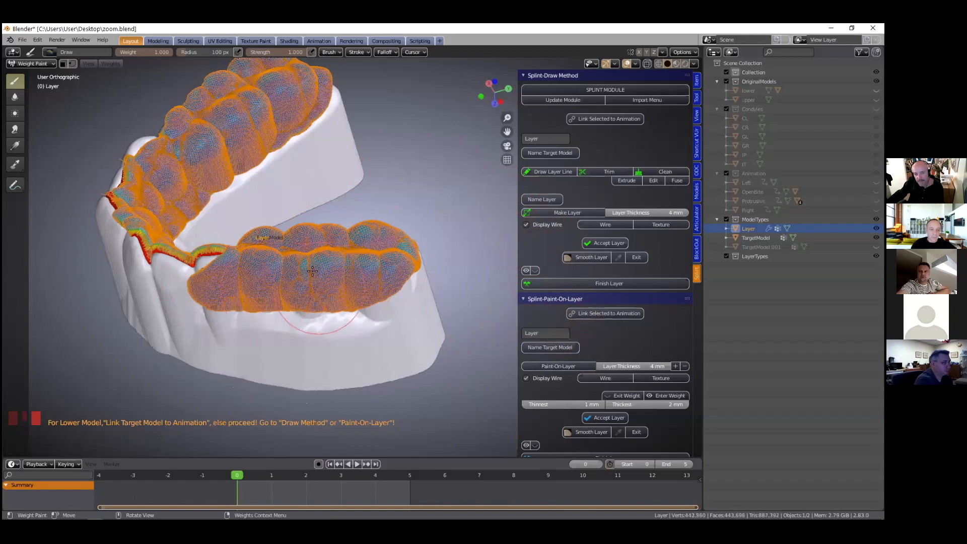
Continue painting the layer around the outer surfaces of the front teeth toward the opposite side
{"action": "middle_click_drag", "start_coordinate": [323, 273], "coordinate": [453, 224]}
{"action": "mouse_move", "coordinate": [357, 273]}
{"action": "middle_mouse_down"}
{"action": "mouse_move", "coordinate": [293, 285]}
{"action": "mouse_move", "coordinate": [298, 300]}
{"action": "mouse_move", "coordinate": [343, 302]}
{"action": "mouse_move", "coordinate": [385, 278]}
{"action": "middle_mouse_up"}
{"action": "mouse_move", "coordinate": [340, 270]}
{"action": "left_mouse_down"}
{"action": "mouse_move", "coordinate": [366, 297]}
{"action": "mouse_move", "coordinate": [325, 317]}
{"action": "left_mouse_up"}
{"action": "mouse_move", "coordinate": [300, 322]}
{"action": "middle_mouse_down"}
{"action": "mouse_move", "coordinate": [181, 322]}
{"action": "mouse_move", "coordinate": [89, 290]}
{"action": "middle_mouse_up"}
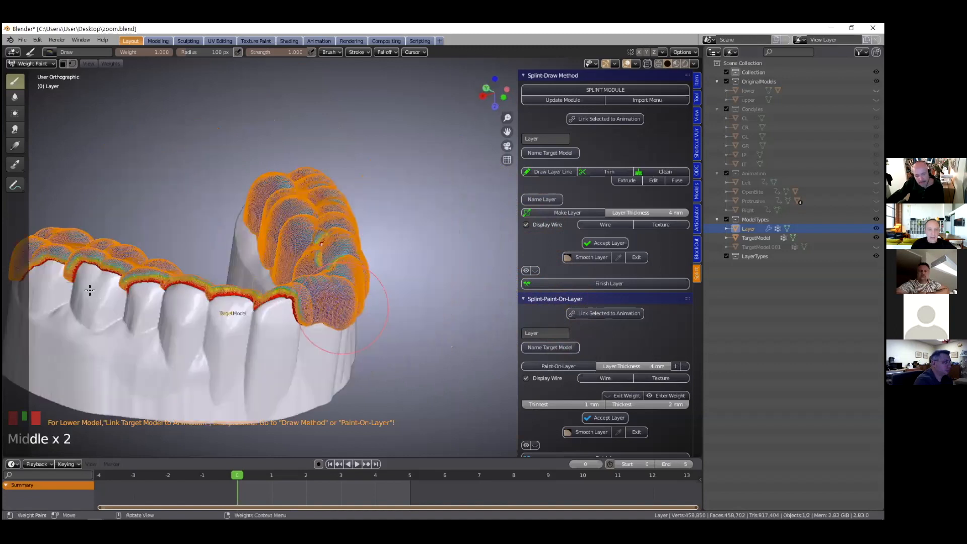
{"action": "mouse_move", "coordinate": [329, 322]}
{"action": "left_mouse_down"}
{"action": "mouse_move", "coordinate": [237, 322]}
{"action": "mouse_move", "coordinate": [103, 285]}
{"action": "left_mouse_up"}
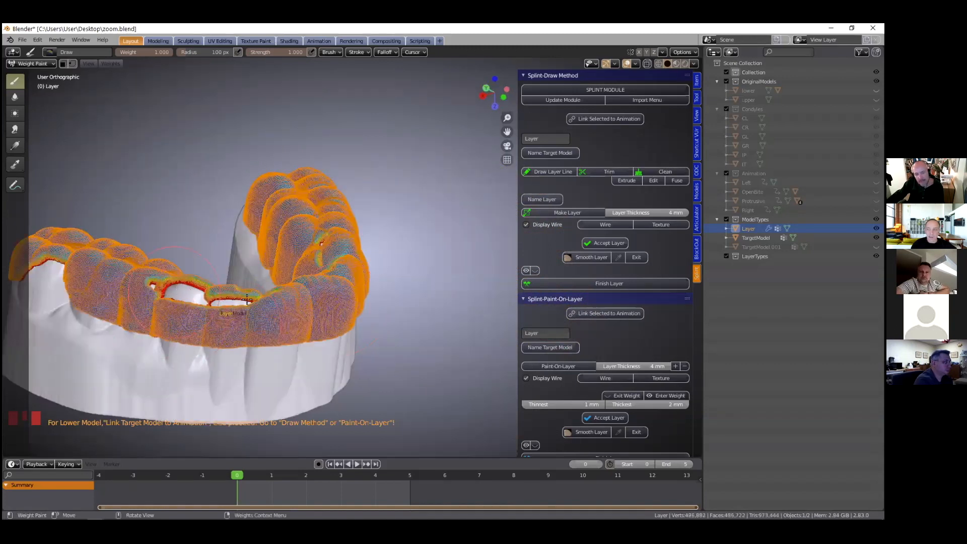
Cover the outer surface of the remaining rear molar and touch up the painted layer toward the front teeth
{"action": "middle_click_drag", "start_coordinate": [315, 301], "coordinate": [297, 302], "text": "shift"}
{"action": "middle_click_drag", "start_coordinate": [239, 333], "coordinate": [260, 334], "text": "shift"}
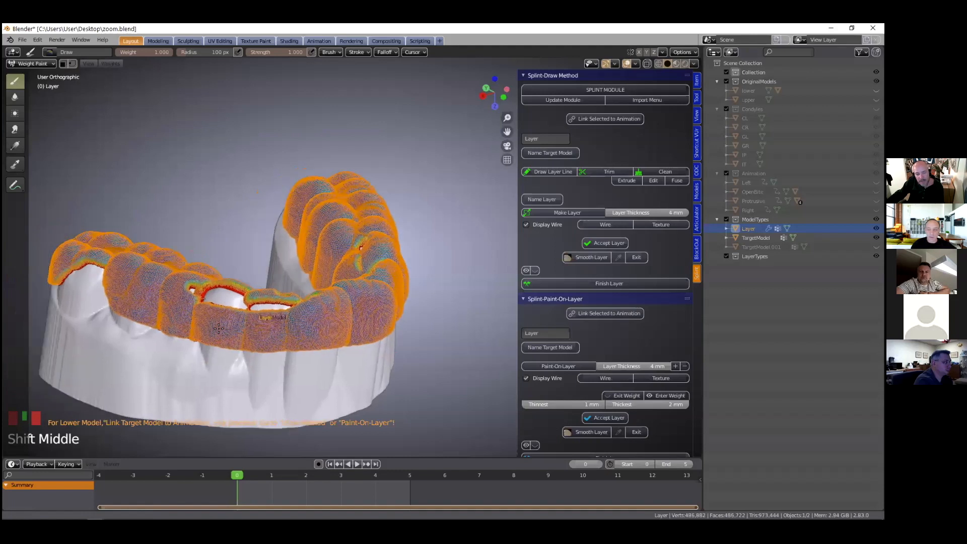
{"action": "middle_click_drag", "start_coordinate": [148, 316], "coordinate": [160, 328], "text": "shift"}
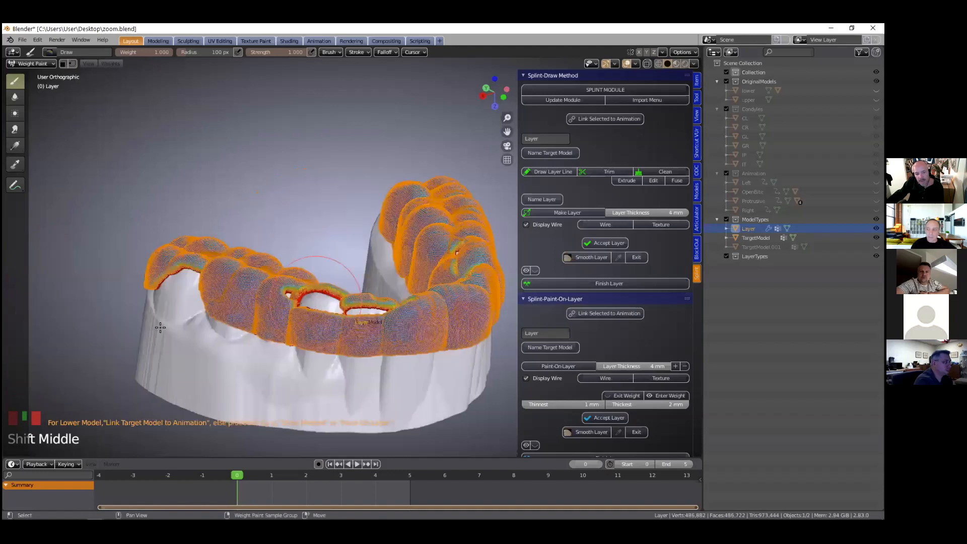
{"action": "mouse_move", "coordinate": [227, 333]}
{"action": "middle_mouse_down"}
{"action": "mouse_move", "coordinate": [344, 301]}
{"action": "mouse_move", "coordinate": [317, 336]}
{"action": "middle_mouse_up"}
{"action": "left_click", "coordinate": [317, 336]}
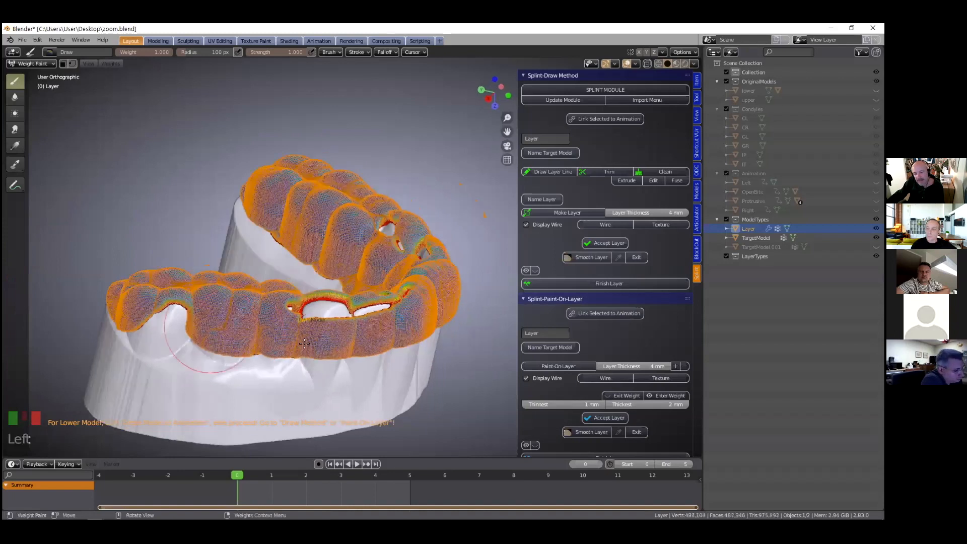
{"action": "left_click_drag", "start_coordinate": [304, 343], "coordinate": [321, 357]}
Fill the remaining holes in the painted layer at the front teeth and the inner side of the arch
{"action": "middle_click_drag", "start_coordinate": [344, 361], "coordinate": [407, 356]}
{"action": "middle_click_drag", "start_coordinate": [452, 325], "coordinate": [484, 308]}
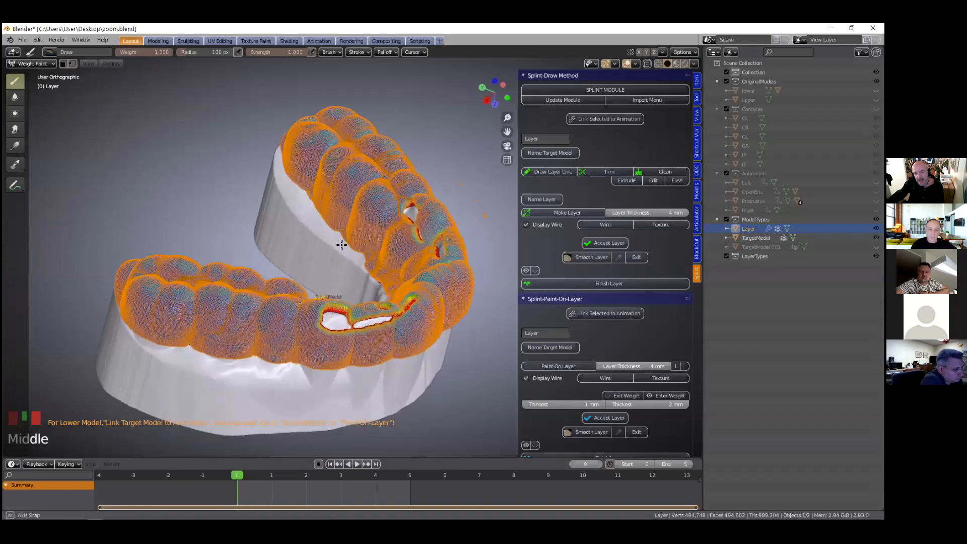
{"action": "middle_click_drag", "start_coordinate": [342, 244], "coordinate": [340, 243]}
{"action": "middle_click_drag", "start_coordinate": [271, 226], "coordinate": [327, 229]}
{"action": "left_click_drag", "start_coordinate": [323, 230], "coordinate": [274, 229]}
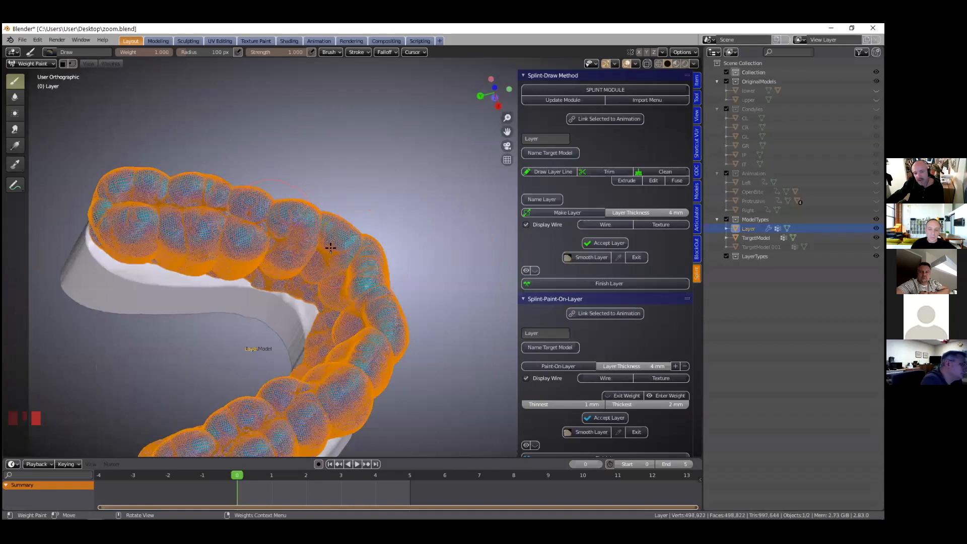
Paint an extra patch of layer beyond the border on the outer gum side of a back tooth
{"action": "scroll", "coordinate": [286, 209], "scroll_direction": "down", "scroll_amount": 2}
{"action": "middle_click_drag", "start_coordinate": [254, 221], "coordinate": [229, 303]}
{"action": "scroll", "coordinate": [229, 302], "scroll_direction": "up", "scroll_amount": 2}
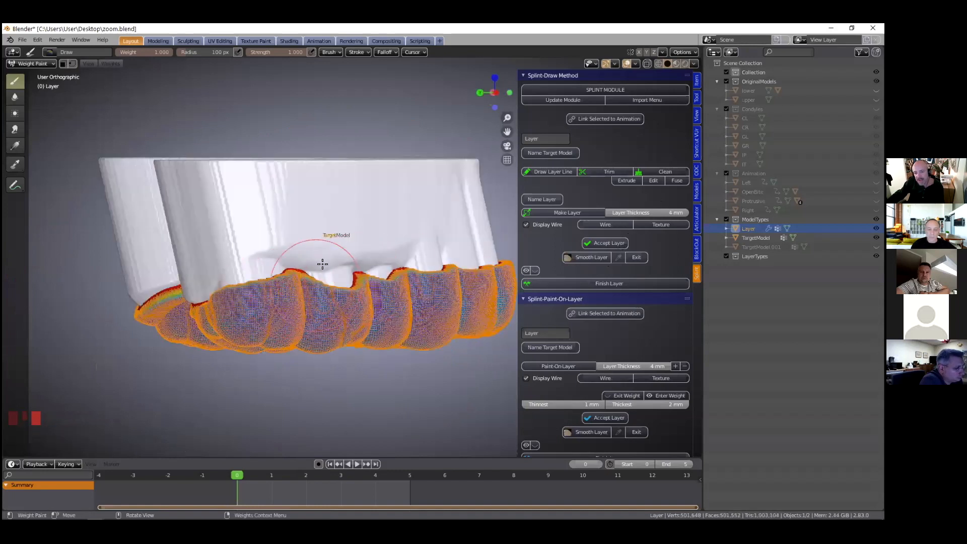
{"action": "left_click_drag", "start_coordinate": [322, 263], "coordinate": [328, 234]}
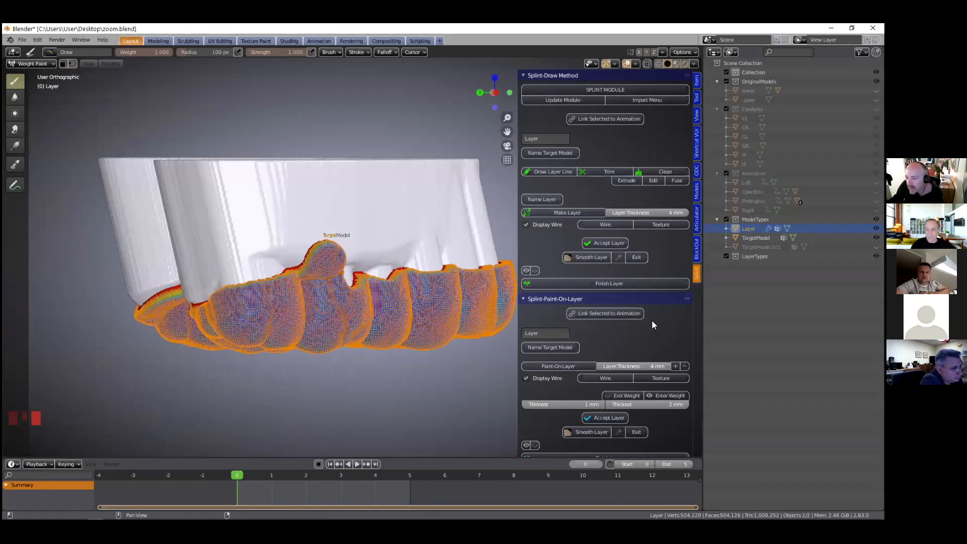
Erase the extra patch above the layer border with the subtracting brush and return the brush to adding
{"action": "scroll", "coordinate": [654, 333], "scroll_direction": "down", "scroll_amount": 3}
{"action": "left_click", "coordinate": [683, 310]}
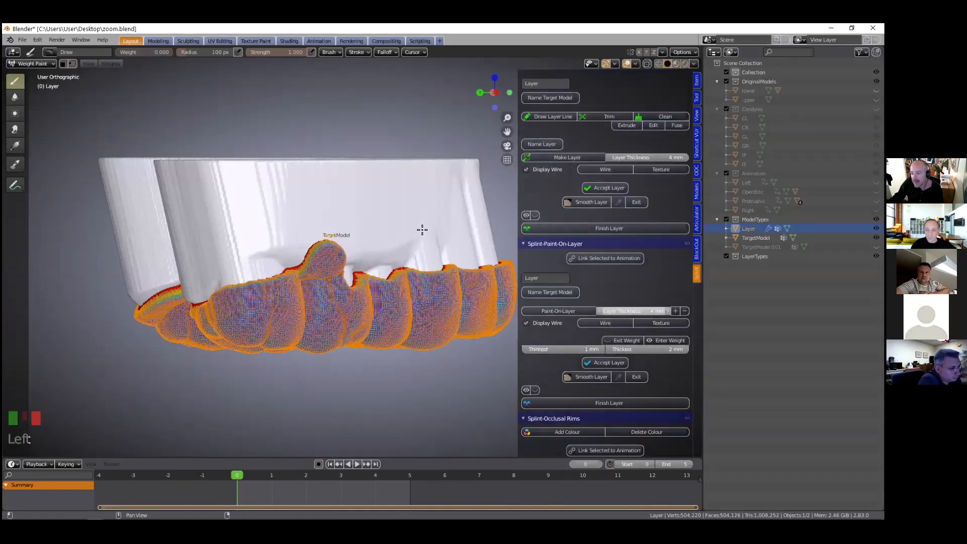
{"action": "left_click", "coordinate": [328, 235]}
{"action": "left_click_drag", "start_coordinate": [301, 248], "coordinate": [329, 250]}
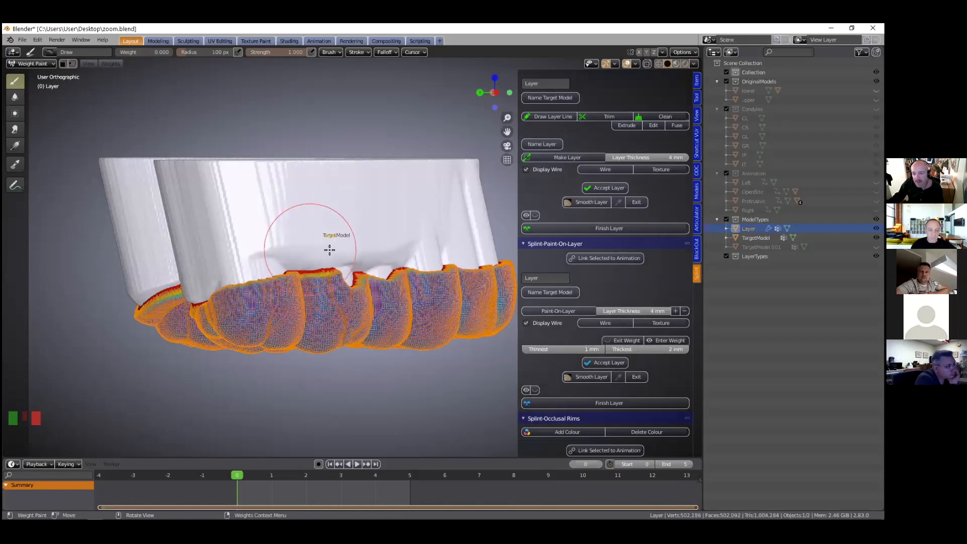
{"action": "left_click", "coordinate": [675, 311]}
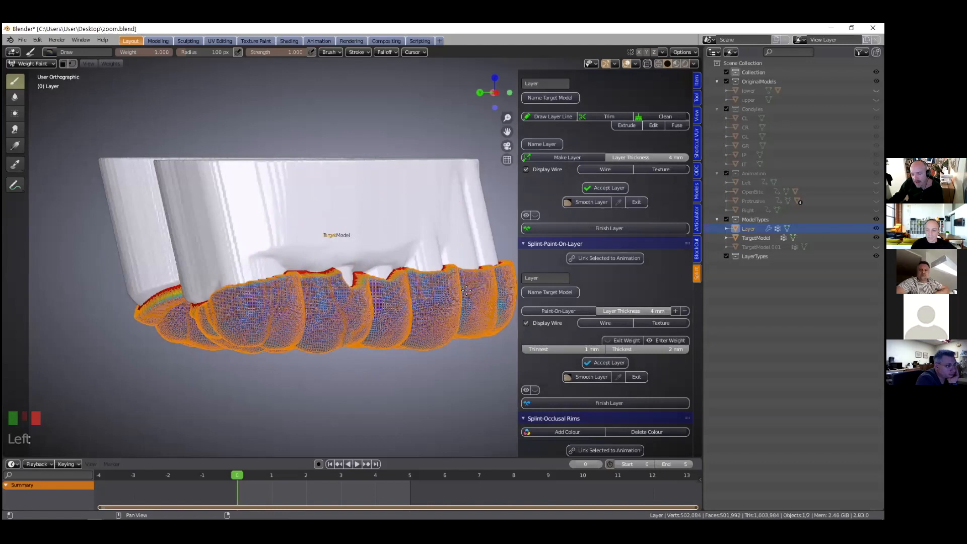
Fill the notches in the layer's outer border at the back teeth and accept the painted layer
{"action": "scroll", "coordinate": [410, 290], "scroll_direction": "up", "scroll_amount": 1}
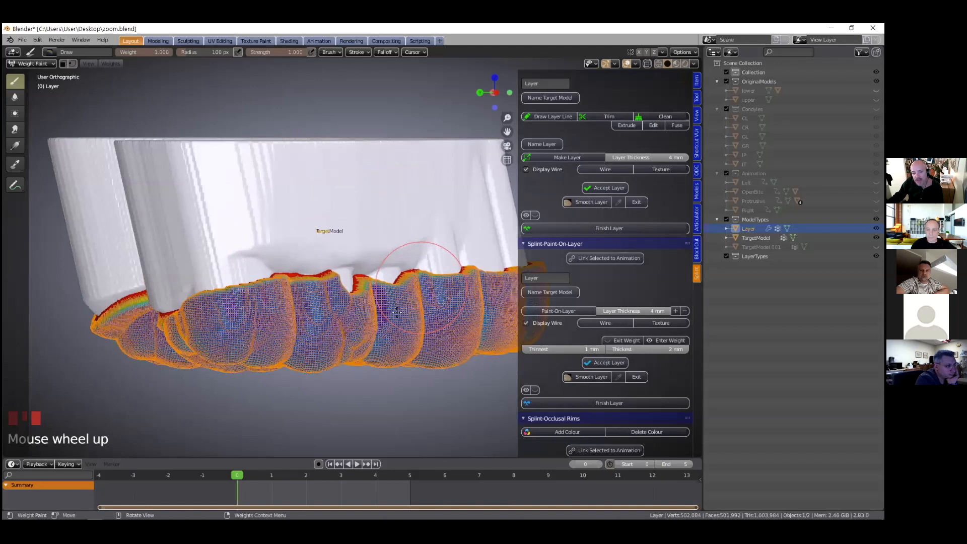
{"action": "middle_click_drag", "start_coordinate": [283, 302], "coordinate": [333, 285]}
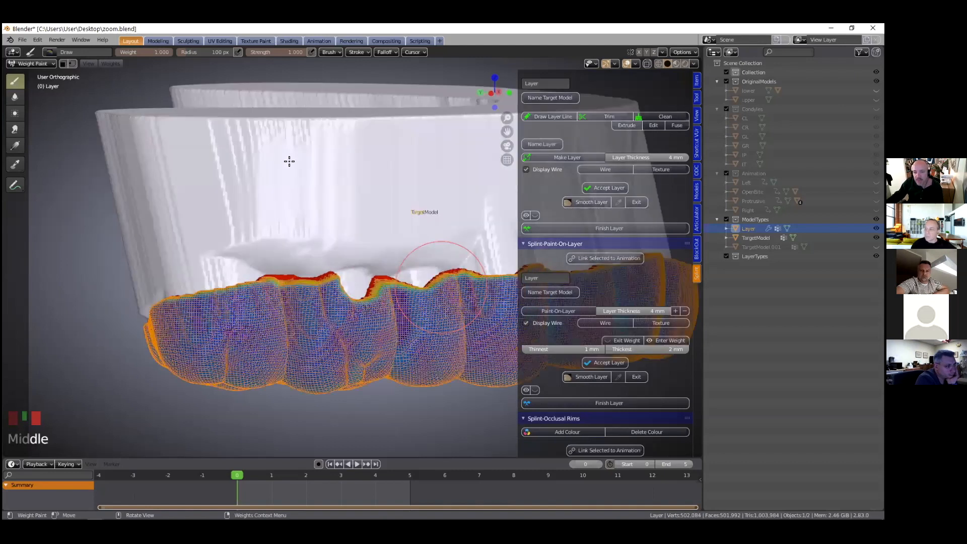
{"action": "left_click_drag", "start_coordinate": [345, 276], "coordinate": [375, 308]}
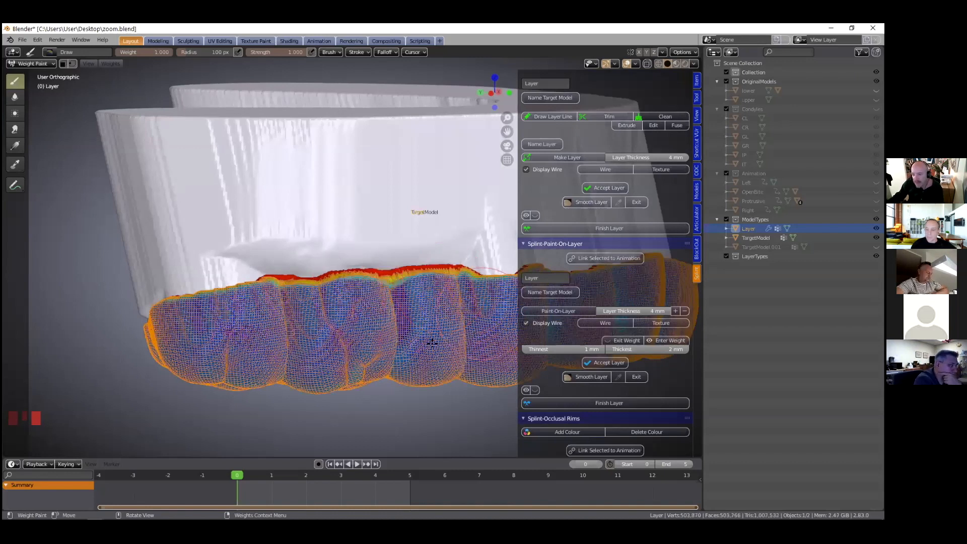
{"action": "scroll", "coordinate": [603, 359], "scroll_direction": "down", "scroll_amount": 1}
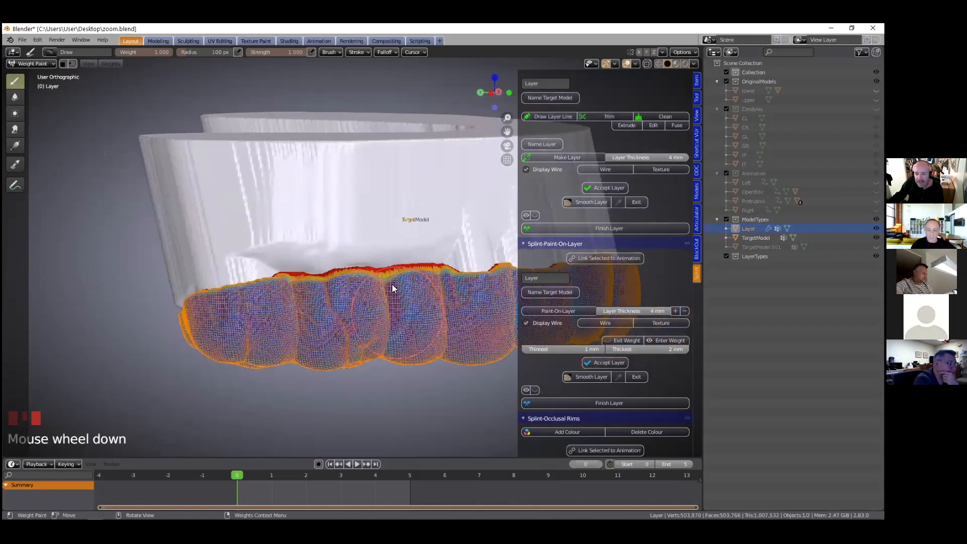
{"action": "middle_click_drag", "start_coordinate": [392, 285], "coordinate": [409, 326]}
{"action": "left_click", "coordinate": [604, 362]}
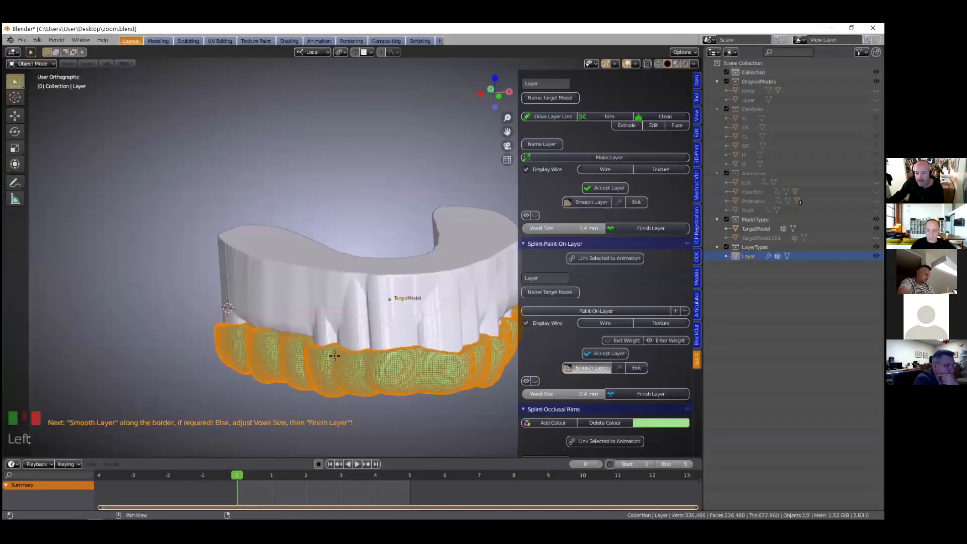
Smooth the green layer's border all around the upper arch, inside and outside, and exit the smoothing mode
{"action": "left_click_drag", "start_coordinate": [265, 335], "coordinate": [318, 345]}
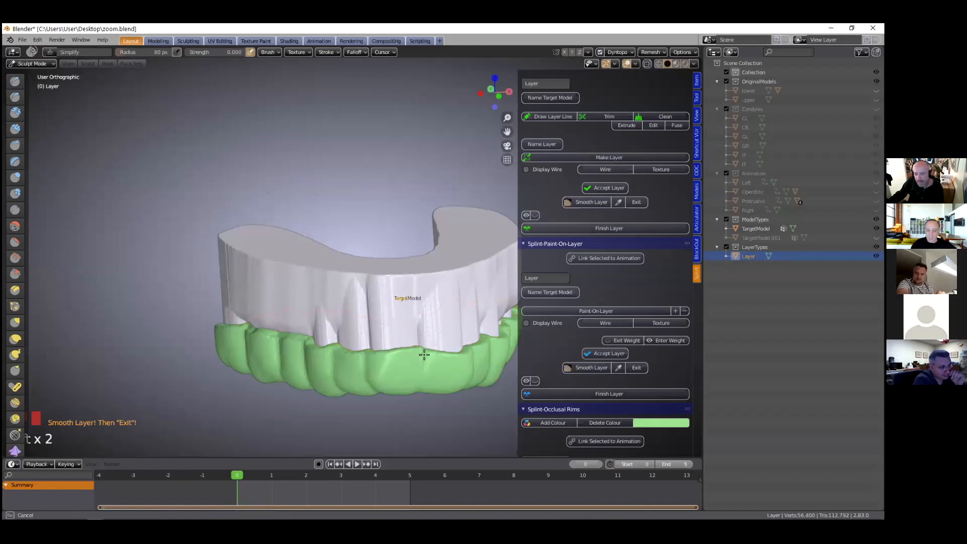
{"action": "middle_click_drag", "start_coordinate": [491, 342], "coordinate": [320, 328]}
{"action": "left_click_drag", "start_coordinate": [376, 333], "coordinate": [401, 334]}
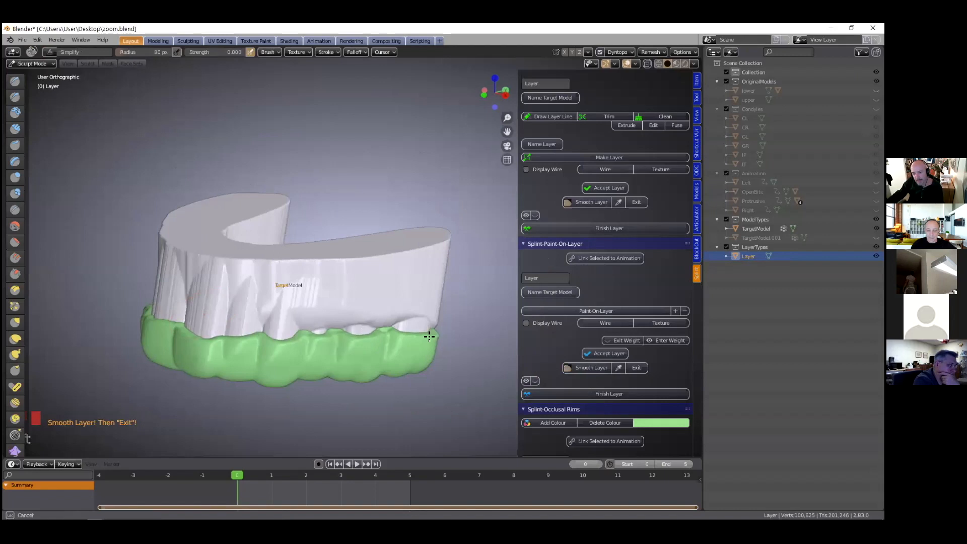
{"action": "middle_click_drag", "start_coordinate": [307, 346], "coordinate": [368, 367]}
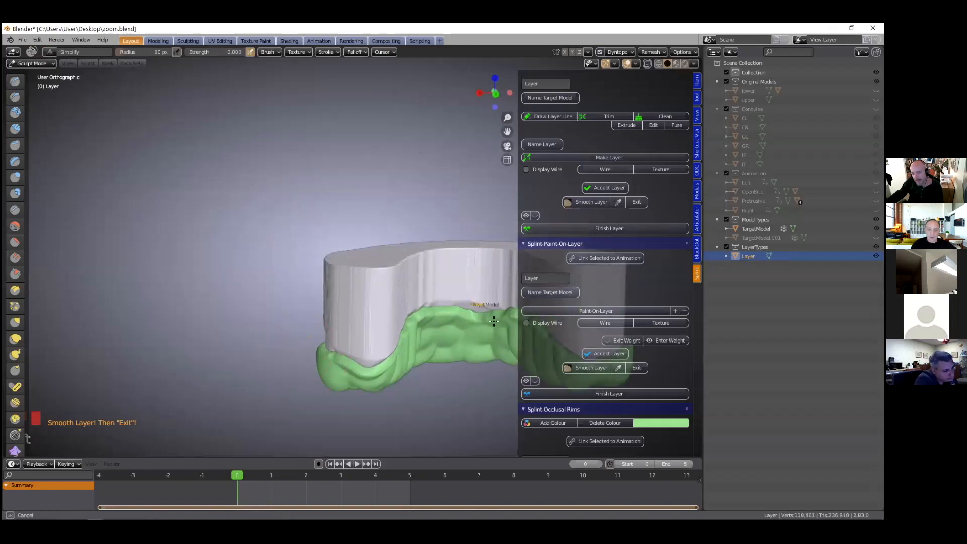
{"action": "middle_click_drag", "start_coordinate": [453, 287], "coordinate": [378, 347]}
{"action": "mouse_move", "coordinate": [457, 360]}
{"action": "middle_mouse_down"}
{"action": "mouse_move", "coordinate": [419, 352]}
{"action": "mouse_move", "coordinate": [389, 322]}
{"action": "mouse_move", "coordinate": [202, 309]}
{"action": "middle_mouse_up"}
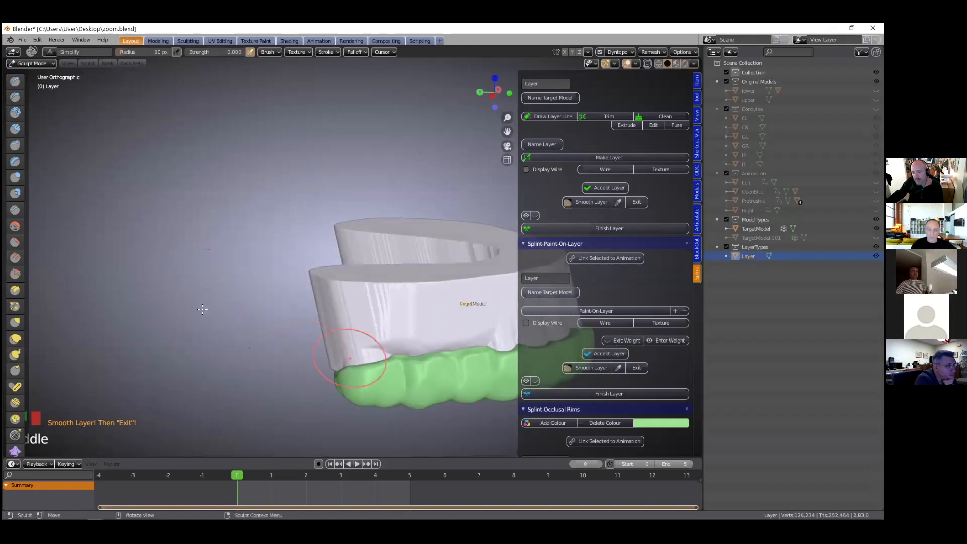
{"action": "mouse_move", "coordinate": [432, 335]}
{"action": "middle_mouse_down"}
{"action": "mouse_move", "coordinate": [641, 358]}
{"action": "mouse_move", "coordinate": [441, 352]}
{"action": "middle_mouse_up"}
{"action": "left_click", "coordinate": [486, 362]}
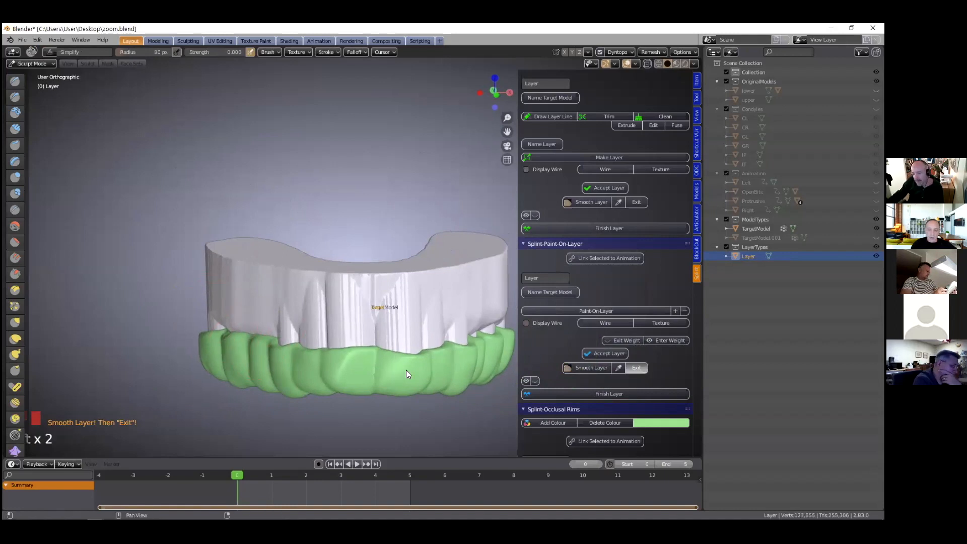
Finish the upper splint layer with a voxel size of 0.4 mm
{"action": "middle_click_drag", "start_coordinate": [401, 261], "coordinate": [601, 379], "text": "shift"}
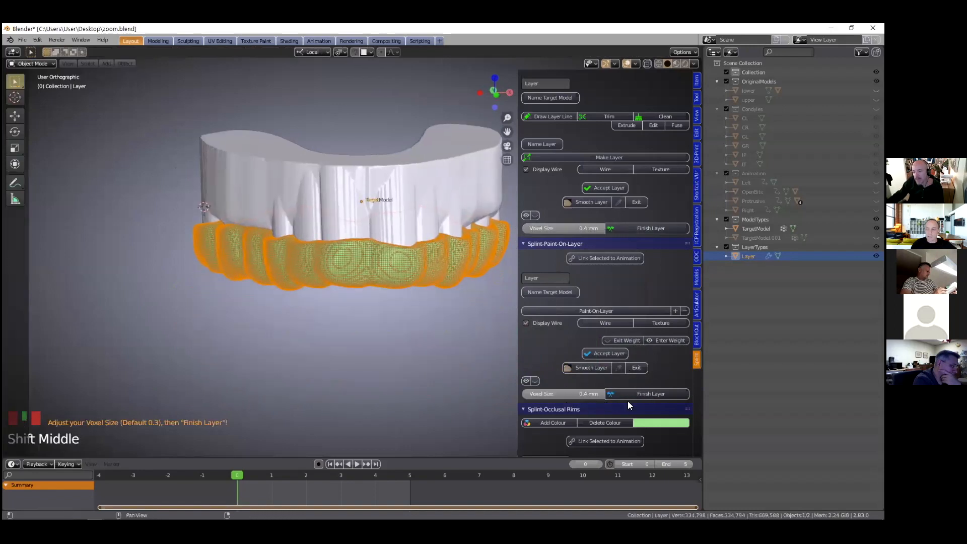
{"action": "left_click", "coordinate": [643, 393]}
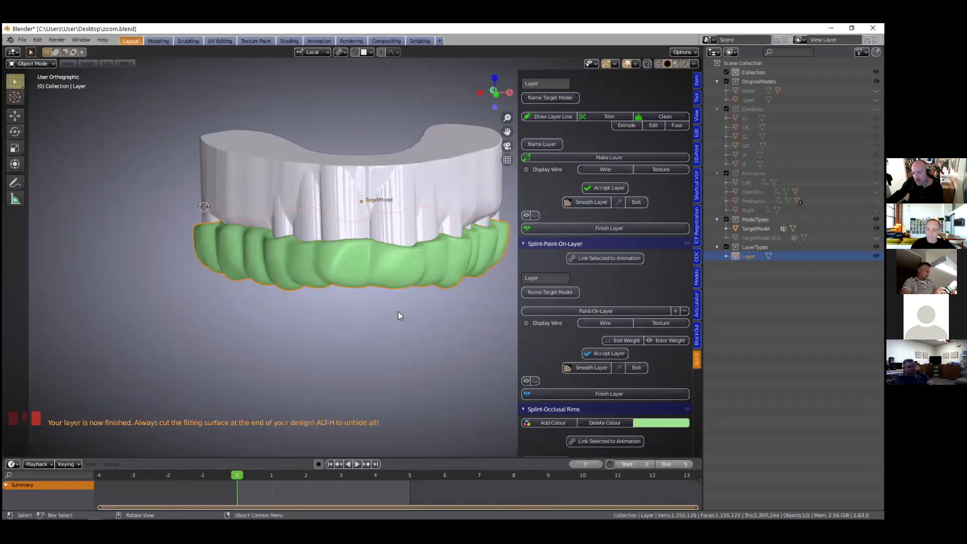
{"action": "middle_click_drag", "start_coordinate": [400, 297], "coordinate": [406, 353], "text": "shift"}
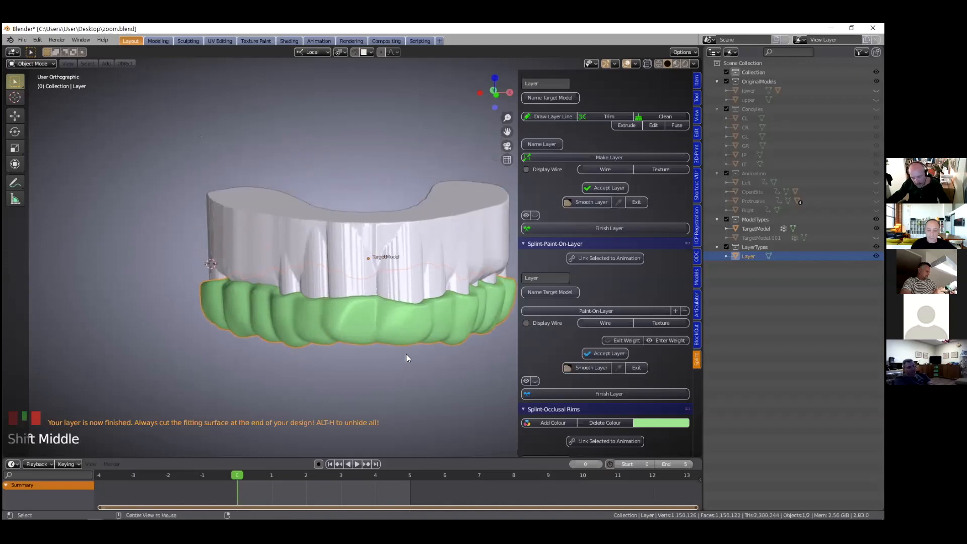
Unhide all objects and select the lower target model beneath the green splint layer
{"action": "key", "text": "alt+h"}
{"action": "middle_click_drag", "start_coordinate": [406, 349], "coordinate": [339, 284]}
{"action": "left_click", "coordinate": [296, 374]}
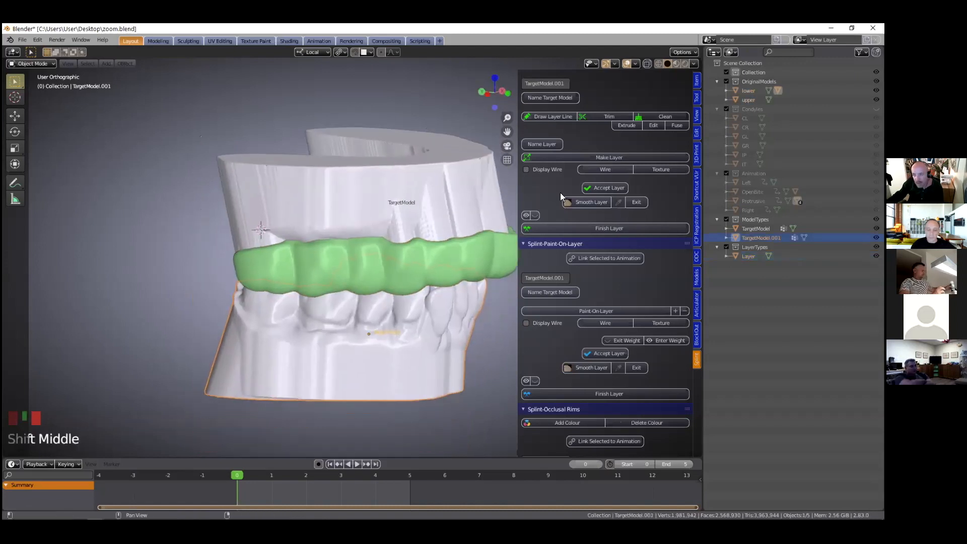
Name the lower model as the target in the Splint-Draw Method tools and place the 3D cursor at its rear molar
{"action": "scroll", "coordinate": [561, 193], "scroll_direction": "up", "scroll_amount": 10}
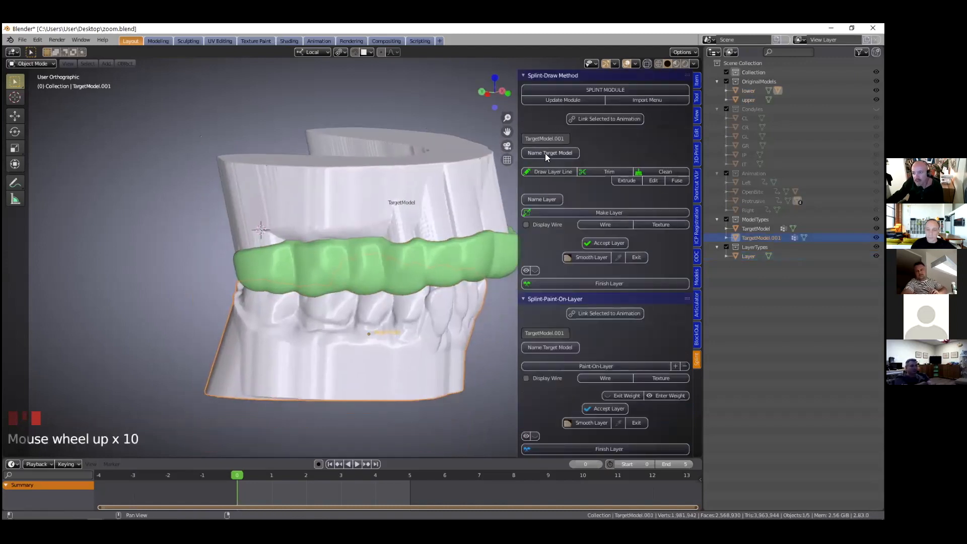
{"action": "left_click", "coordinate": [545, 153]}
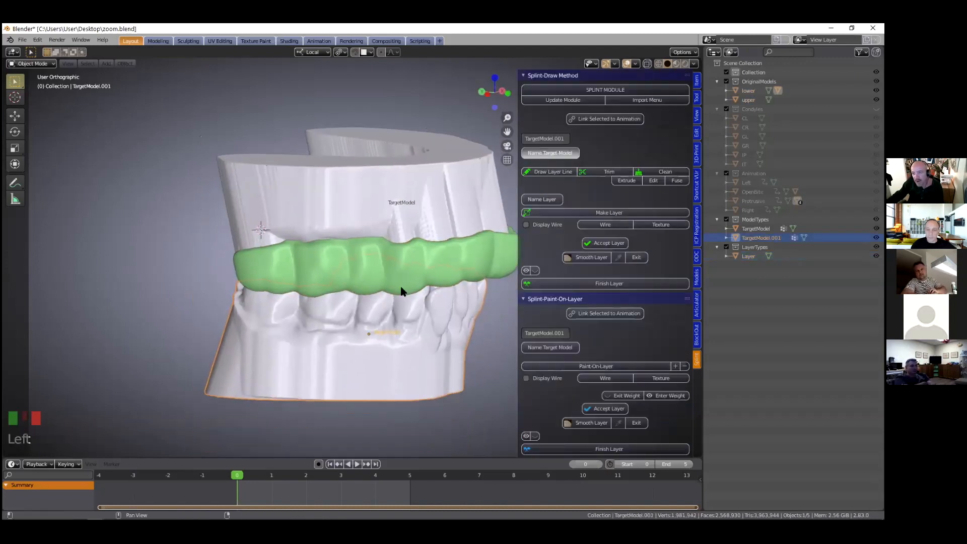
{"action": "right_click", "coordinate": [259, 324], "text": "shift"}
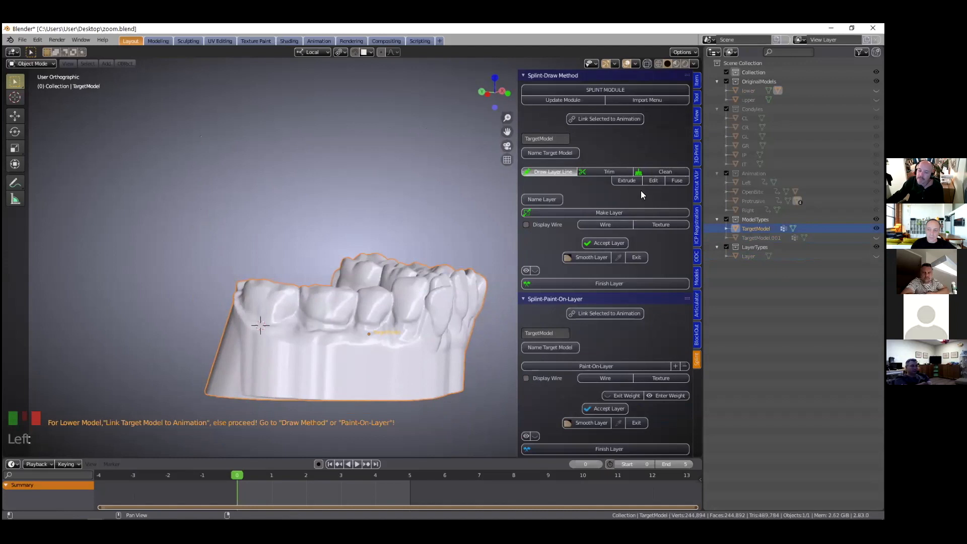
Start the layer line on the lower model and extend it point by point along the outer gum side of the first row of teeth
{"action": "left_click", "coordinate": [308, 308]}
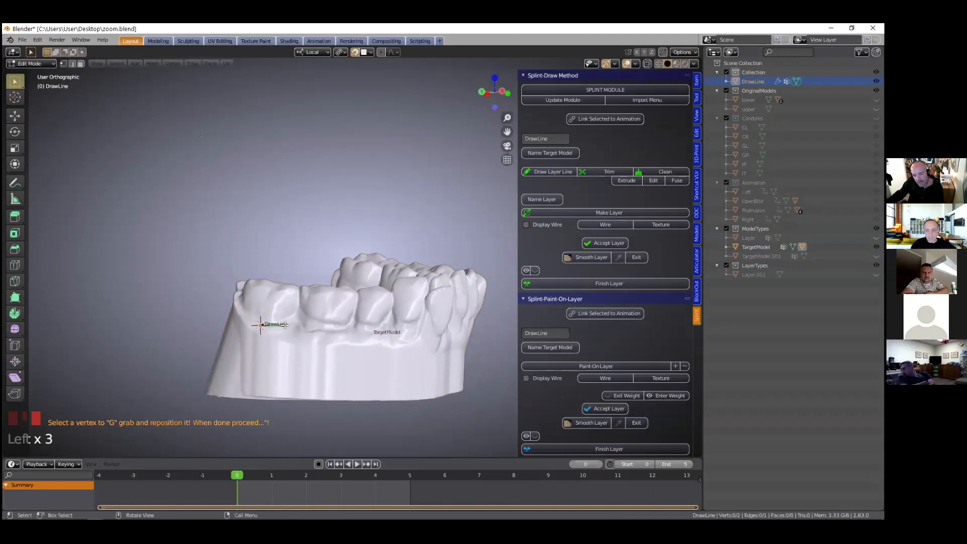
{"action": "left_click", "coordinate": [653, 180]}
{"action": "left_click", "coordinate": [284, 325]}
{"action": "key", "text": "e"}
{"action": "left_click", "coordinate": [299, 329]}
{"action": "key", "text": "e"}
{"action": "left_click", "coordinate": [360, 333]}
{"action": "key", "text": "e"}
{"action": "left_click", "coordinate": [397, 336]}
{"action": "key", "text": "e"}
{"action": "left_click", "coordinate": [424, 335]}
{"action": "key", "text": "e"}
{"action": "left_click", "coordinate": [434, 334]}
Continue the layer line around the outside of the front teeth and along the opposite side to its last molar
{"action": "middle_click_drag", "start_coordinate": [453, 342], "coordinate": [300, 348], "text": "shift"}
{"action": "key", "text": "e"}
{"action": "left_click", "coordinate": [251, 343]}
{"action": "key", "text": "e"}
{"action": "left_click", "coordinate": [277, 344]}
{"action": "key", "text": "e"}
{"action": "left_click", "coordinate": [306, 345]}
{"action": "key", "text": "e"}
{"action": "key", "text": "e"}
{"action": "left_click", "coordinate": [318, 346]}
{"action": "key", "text": "e"}
{"action": "left_click", "coordinate": [341, 341]}
{"action": "key", "text": "e"}
{"action": "left_click", "coordinate": [375, 331]}
{"action": "key", "text": "e"}
{"action": "left_click", "coordinate": [382, 325]}
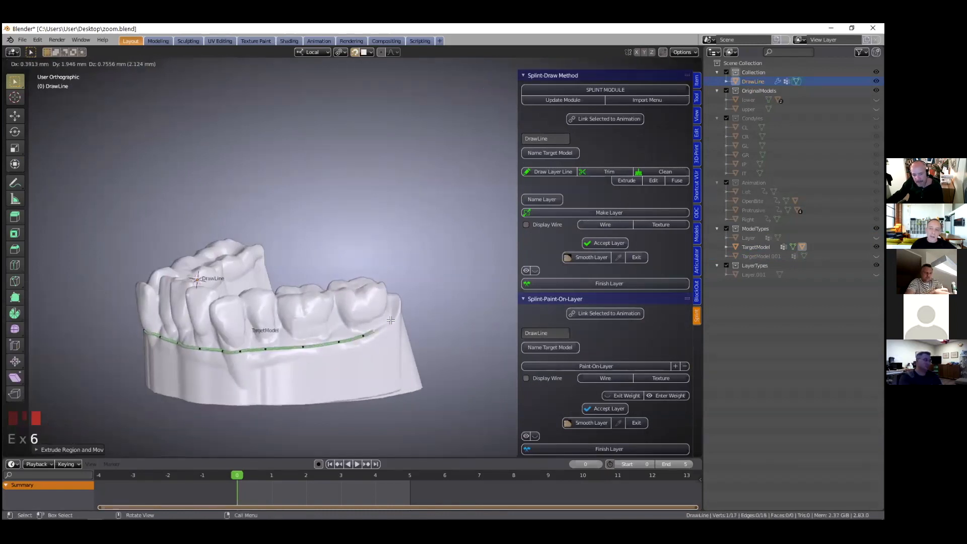
{"action": "left_click", "coordinate": [395, 294]}
Carry the layer line around the back of the last molar to the inner side of the arch
{"action": "middle_click_drag", "start_coordinate": [343, 356], "coordinate": [188, 460]}
{"action": "key", "text": "e"}
{"action": "left_click", "coordinate": [254, 473]}
{"action": "key", "text": "e"}
{"action": "left_click", "coordinate": [269, 471]}
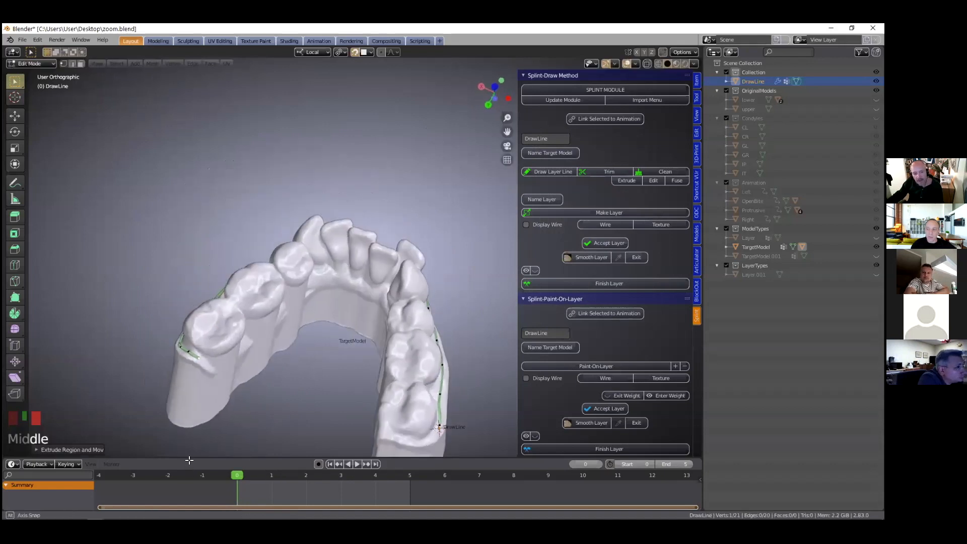
{"action": "mouse_move", "coordinate": [236, 475]}
{"action": "left_mouse_down"}
{"action": "mouse_move", "coordinate": [410, 475]}
{"action": "mouse_move", "coordinate": [237, 475]}
{"action": "left_mouse_up"}
Extend the layer line forward along the inner side of the molars, below the tooth necks
{"action": "middle_click_drag", "start_coordinate": [211, 438], "coordinate": [246, 384]}
{"action": "key", "text": "e"}
{"action": "left_click", "coordinate": [268, 383]}
{"action": "key", "text": "e"}
{"action": "left_click", "coordinate": [283, 382]}
{"action": "key", "text": "e"}
{"action": "left_click", "coordinate": [297, 381]}
{"action": "key", "text": "e"}
{"action": "left_click", "coordinate": [314, 381]}
{"action": "left_click", "coordinate": [331, 379]}
{"action": "key", "text": "e"}
{"action": "left_click", "coordinate": [351, 384]}
Continue the layer line along the inner side of the front teeth and onto the premolars of the starting side
{"action": "middle_click_drag", "start_coordinate": [335, 373], "coordinate": [277, 297], "text": "shift"}
{"action": "middle_click_drag", "start_coordinate": [346, 328], "coordinate": [413, 330]}
{"action": "middle_click_drag", "start_coordinate": [293, 298], "coordinate": [392, 314]}
{"action": "key", "text": "e"}
{"action": "left_click", "coordinate": [356, 304]}
{"action": "key", "text": "e"}
{"action": "left_click", "coordinate": [368, 307]}
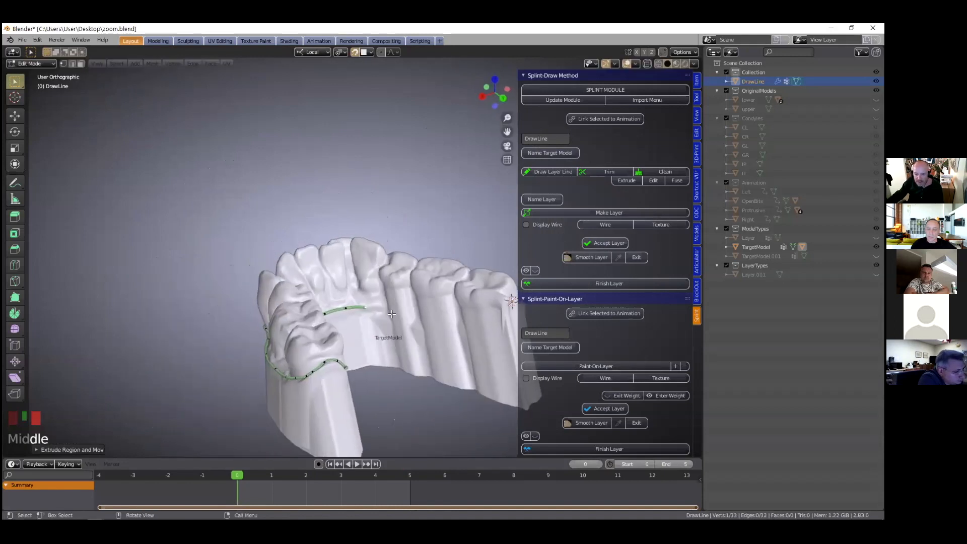
{"action": "key", "text": "e"}
{"action": "left_click", "coordinate": [387, 312]}
{"action": "key", "text": "e"}
{"action": "left_click", "coordinate": [402, 319]}
{"action": "key", "text": "e"}
{"action": "left_click", "coordinate": [418, 321]}
{"action": "key", "text": "e"}
{"action": "left_click", "coordinate": [433, 324]}
Extend the layer line along the inner side of the remaining molars and up to the back of the last molar
{"action": "left_click", "coordinate": [466, 323]}
{"action": "key", "text": "e"}
{"action": "left_click", "coordinate": [483, 319]}
{"action": "key", "text": "e"}
{"action": "left_click", "coordinate": [482, 315]}
{"action": "key", "text": "e"}
{"action": "left_click", "coordinate": [479, 309]}
{"action": "middle_click_drag", "start_coordinate": [479, 309], "coordinate": [464, 324]}
{"action": "scroll", "coordinate": [443, 327], "scroll_direction": "up", "scroll_amount": 2}
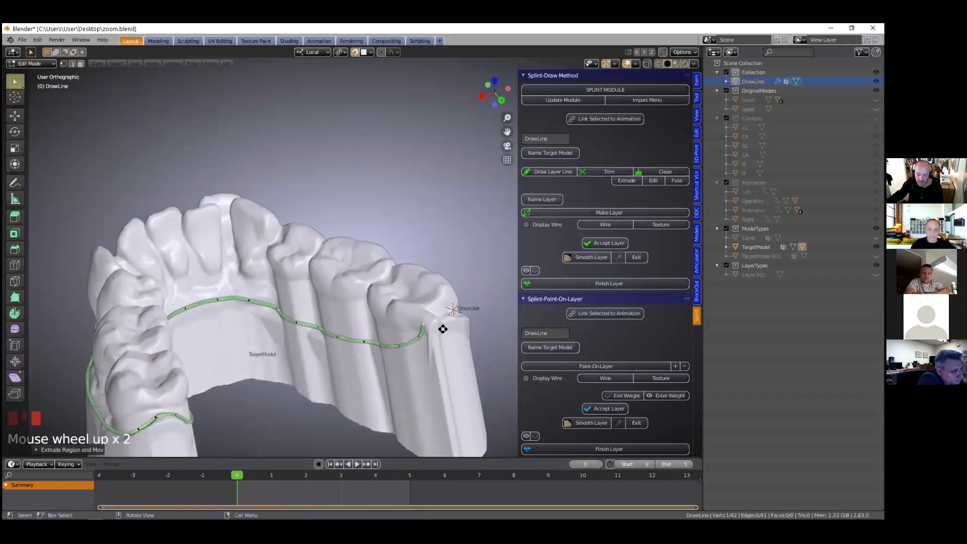
{"action": "scroll", "coordinate": [442, 329], "scroll_direction": "up", "scroll_amount": 1}
{"action": "key", "text": "e"}
{"action": "left_click", "coordinate": [434, 327]}
{"action": "key", "text": "e"}
{"action": "left_click", "coordinate": [443, 325]}
Bring the layer line around the back of the last molar and join it to its starting point as a closed loop
{"action": "middle_click_drag", "start_coordinate": [286, 319], "coordinate": [157, 367]}
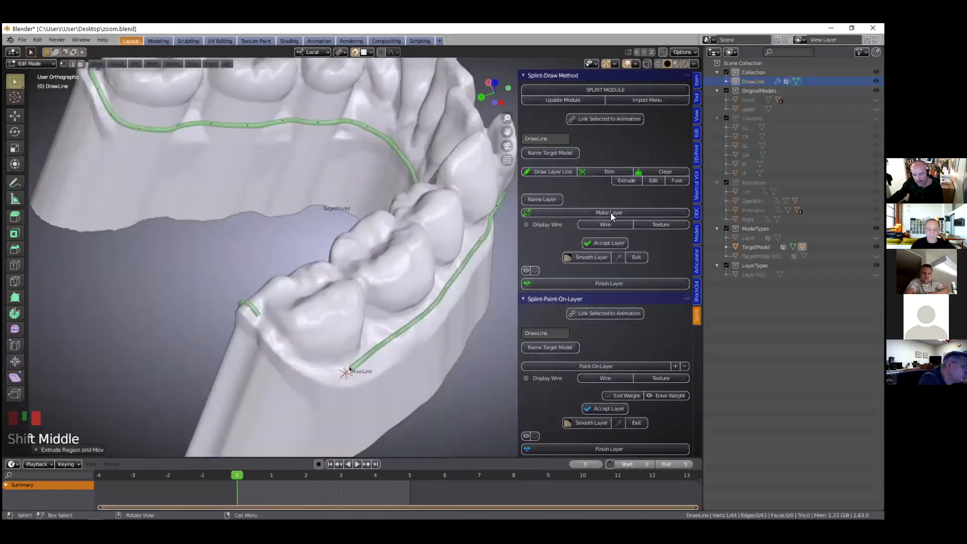
{"action": "middle_click_drag", "start_coordinate": [610, 212], "coordinate": [606, 173]}
{"action": "key", "text": "e"}
{"action": "left_click", "coordinate": [269, 332]}
{"action": "key", "text": "e"}
{"action": "left_click", "coordinate": [282, 357]}
{"action": "key", "text": "e"}
{"action": "left_click", "coordinate": [297, 372]}
{"action": "key", "text": "f"}
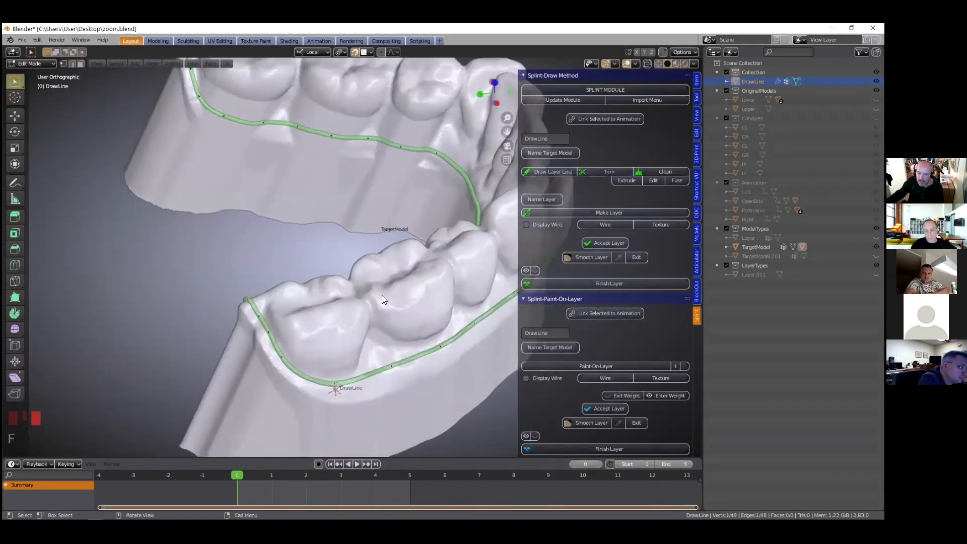
Trim the lower model copy along the closed line, choose the tooth side as the part to keep and make it into a layer
{"action": "left_click", "coordinate": [381, 295]}
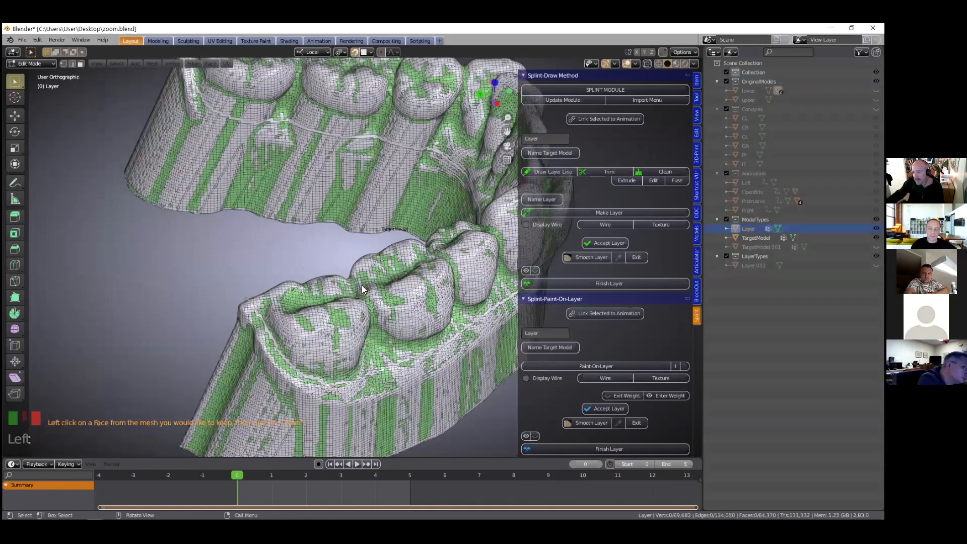
{"action": "left_click", "coordinate": [589, 244]}
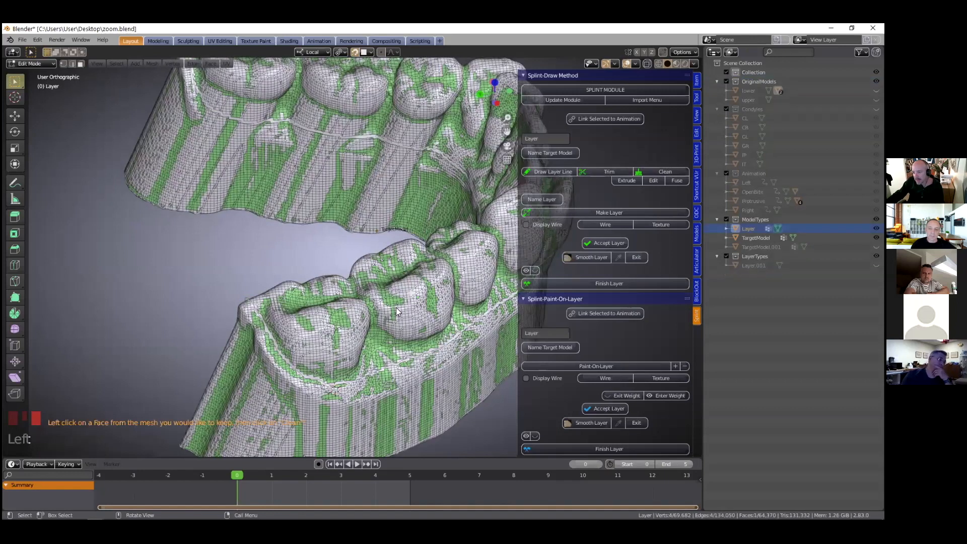
{"action": "middle_click_drag", "start_coordinate": [391, 307], "coordinate": [392, 306], "text": "shift"}
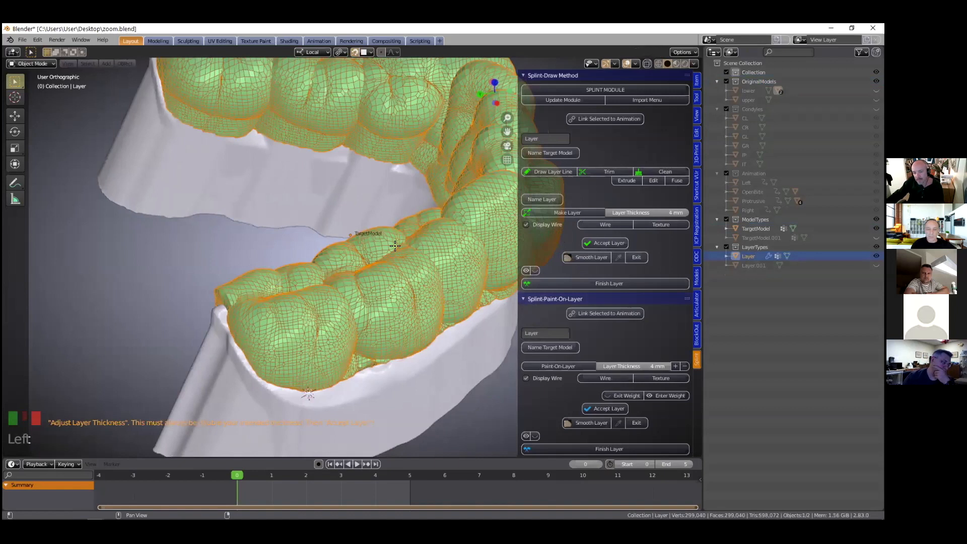
Accept the lower layer with a thickness of 4 mm
{"action": "middle_click_drag", "start_coordinate": [395, 246], "coordinate": [372, 270]}
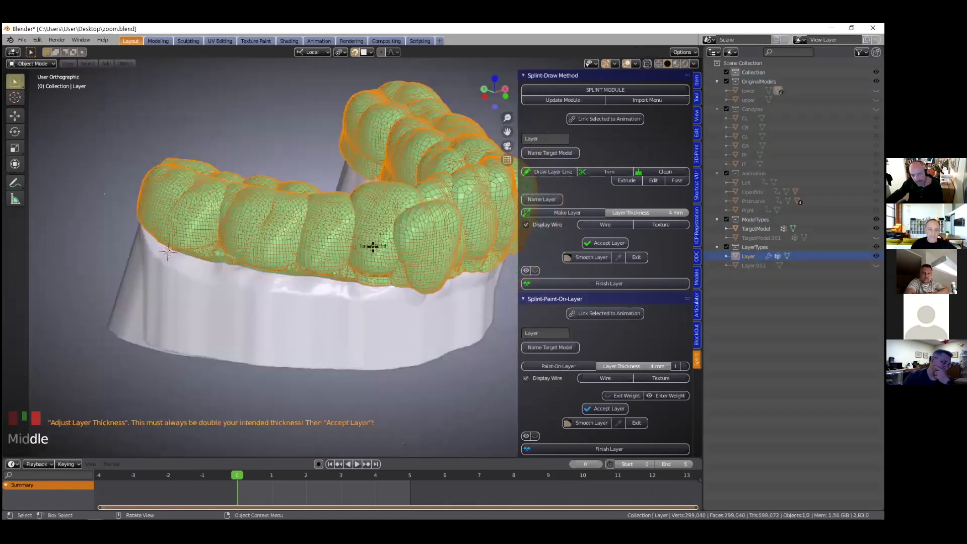
{"action": "scroll", "coordinate": [604, 224], "scroll_direction": "down", "scroll_amount": 1}
{"action": "left_click", "coordinate": [604, 225]}
{"action": "left_click", "coordinate": [590, 239]}
Smooth the green layer's border all around the lower arch, outside and inside
{"action": "middle_click_drag", "start_coordinate": [349, 280], "coordinate": [367, 252]}
{"action": "scroll", "coordinate": [367, 252], "scroll_direction": "down", "scroll_amount": 2}
{"action": "left_click_drag", "start_coordinate": [362, 236], "coordinate": [362, 236]}
{"action": "middle_click_drag", "start_coordinate": [486, 234], "coordinate": [293, 298]}
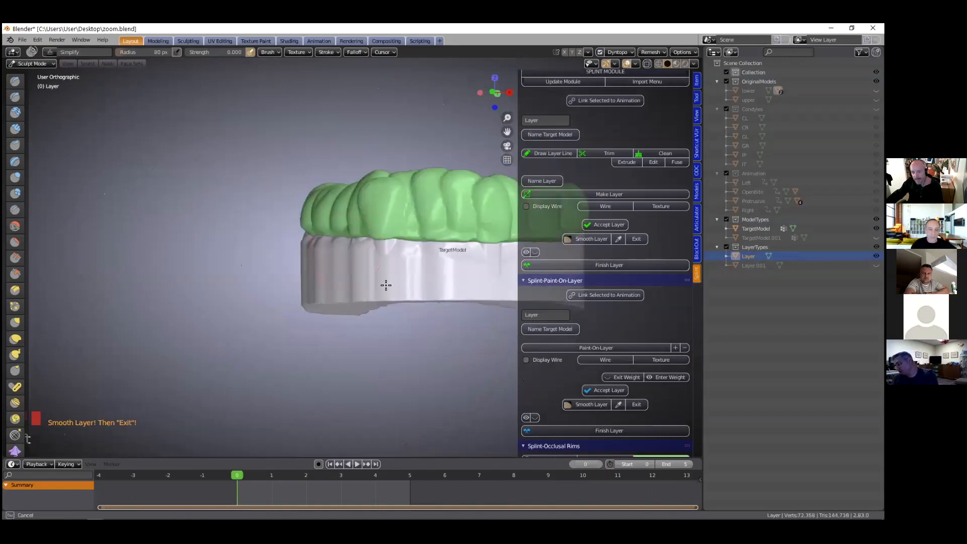
{"action": "middle_click_drag", "start_coordinate": [398, 288], "coordinate": [500, 264]}
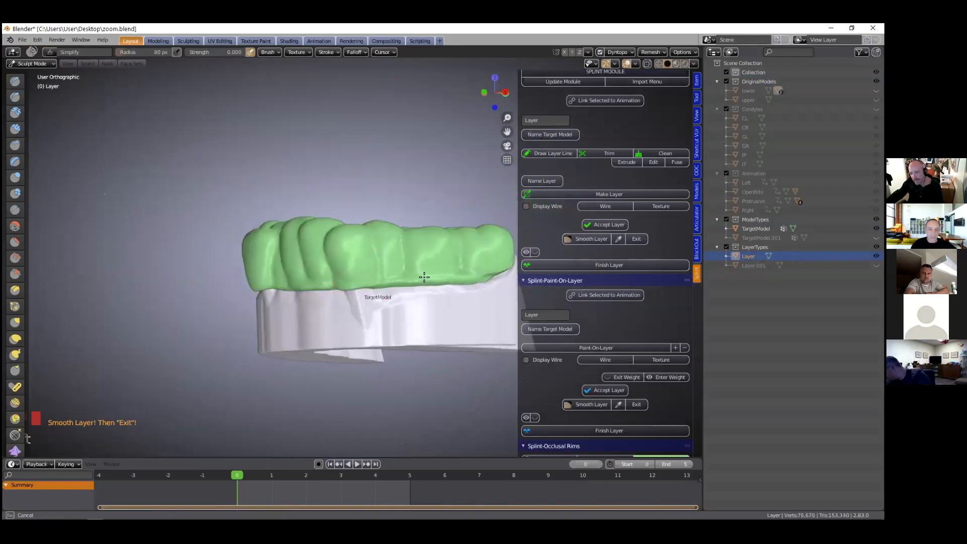
{"action": "middle_click_drag", "start_coordinate": [319, 318], "coordinate": [411, 333]}
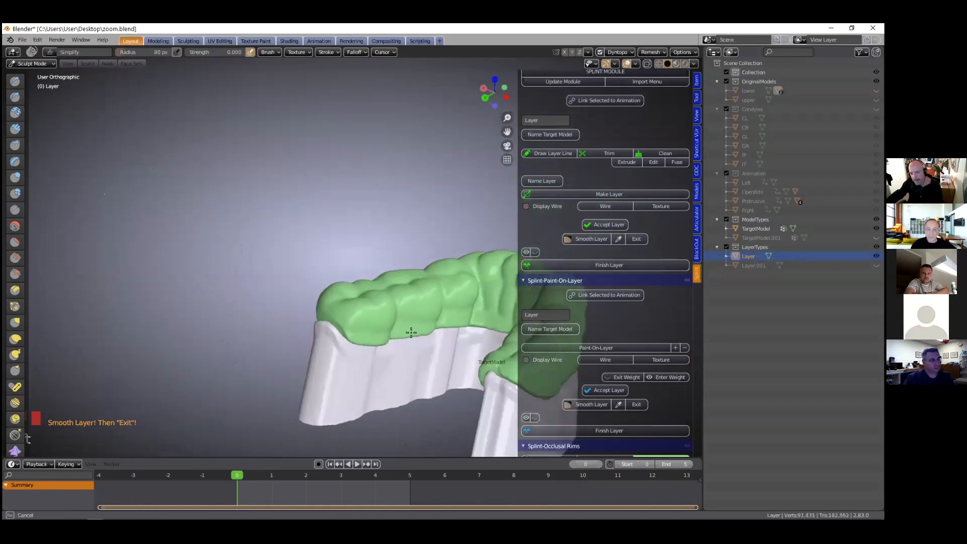
{"action": "mouse_move", "coordinate": [487, 324]}
{"action": "middle_mouse_down"}
{"action": "mouse_move", "coordinate": [367, 319]}
{"action": "mouse_move", "coordinate": [287, 349]}
{"action": "mouse_move", "coordinate": [327, 353]}
{"action": "mouse_move", "coordinate": [345, 328]}
{"action": "mouse_move", "coordinate": [346, 344]}
{"action": "middle_mouse_up"}
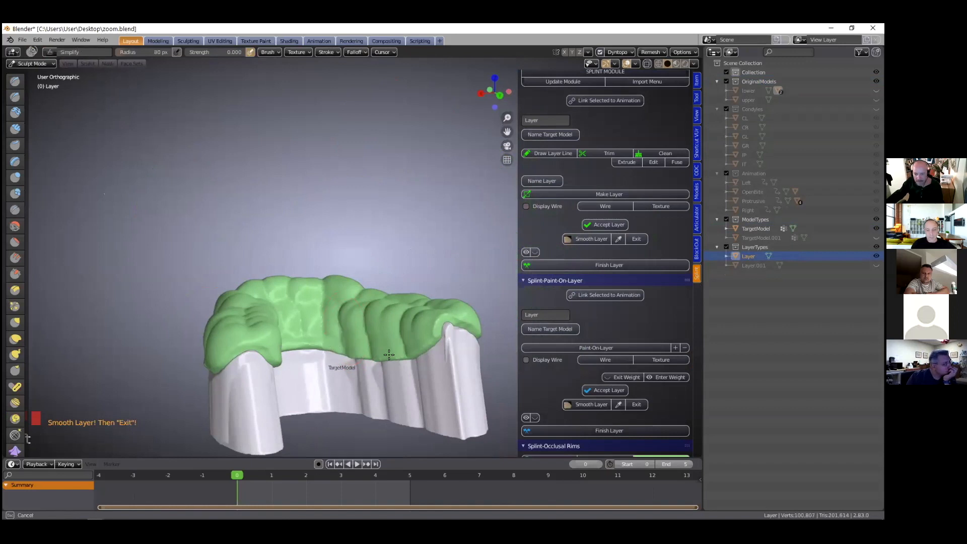
{"action": "middle_click_drag", "start_coordinate": [454, 321], "coordinate": [446, 344]}
{"action": "mouse_move", "coordinate": [359, 348]}
{"action": "middle_mouse_down"}
{"action": "mouse_move", "coordinate": [315, 326]}
{"action": "mouse_move", "coordinate": [378, 346]}
{"action": "mouse_move", "coordinate": [322, 318]}
{"action": "mouse_move", "coordinate": [367, 353]}
{"action": "mouse_move", "coordinate": [301, 341]}
{"action": "middle_mouse_up"}
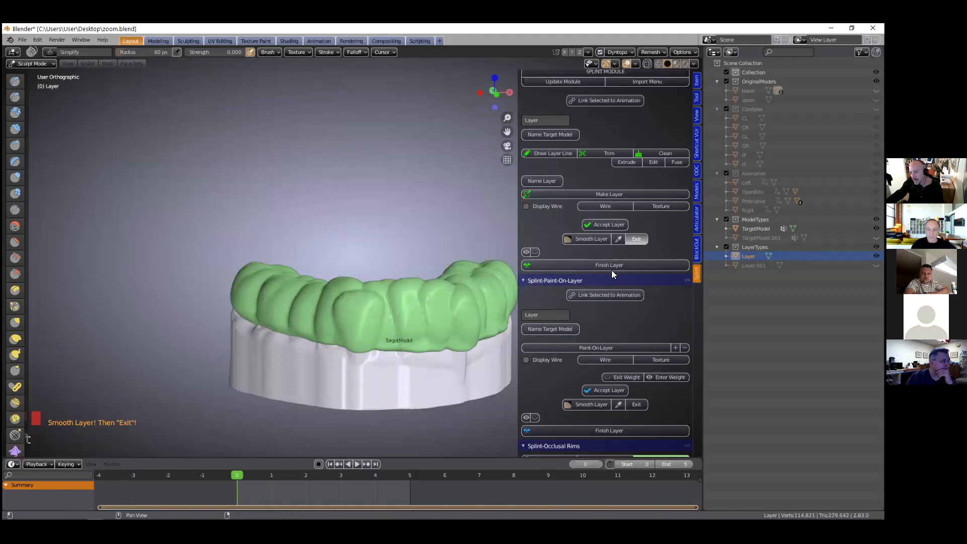
Finish the lower splint layer and unhide all objects
{"action": "left_click", "coordinate": [647, 265]}
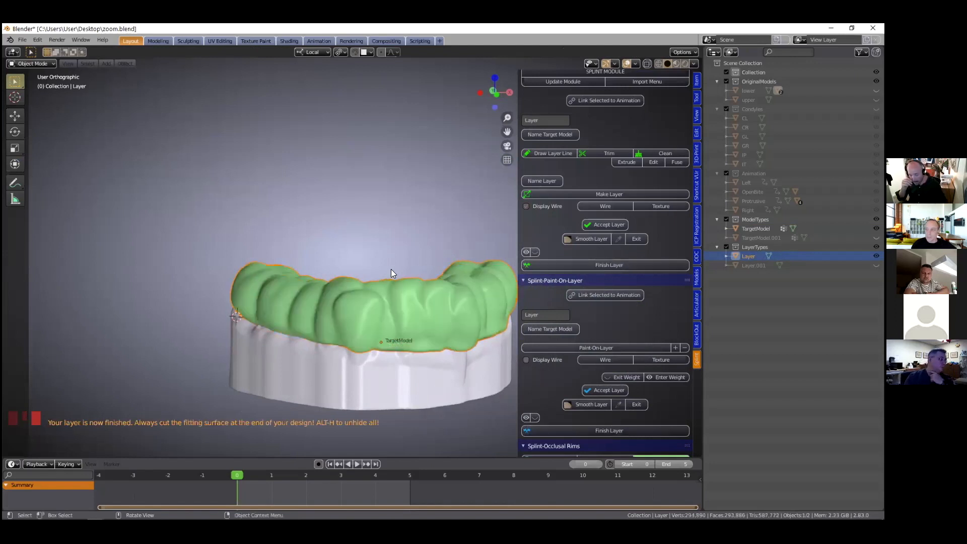
{"action": "key", "text": "alt+h"}
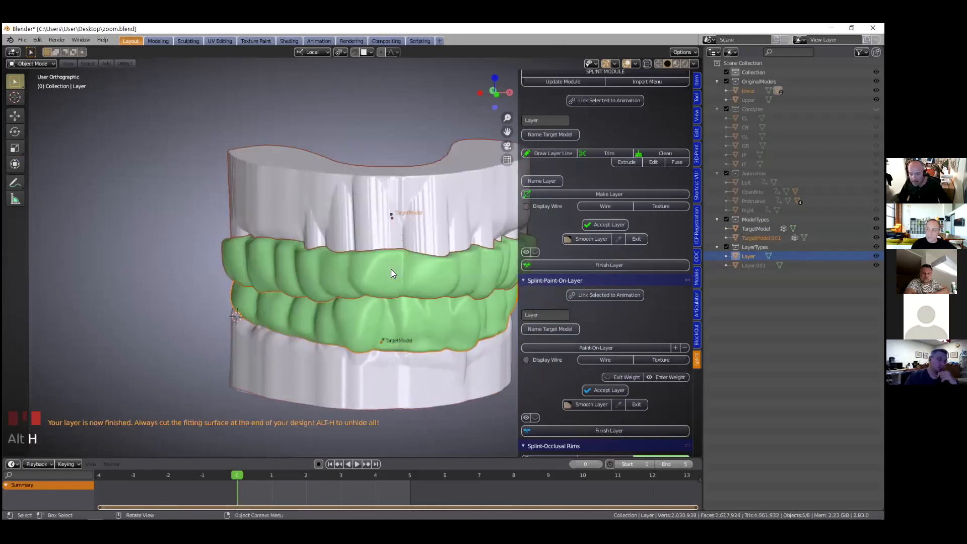
{"action": "scroll", "coordinate": [336, 362], "scroll_direction": "down", "scroll_amount": 2}
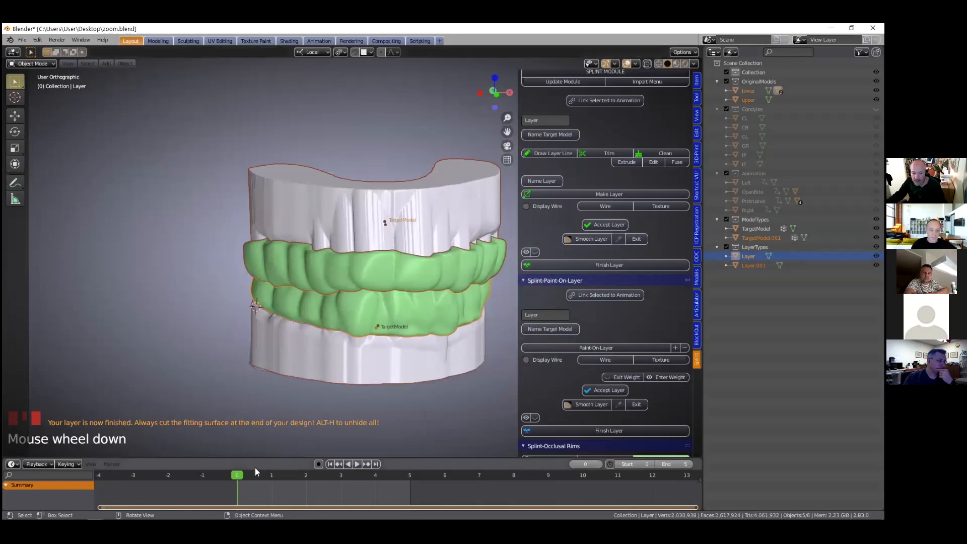
Jump to frame 5 of the jaw animation and inspect the gap between the two green layers at the molars
{"action": "left_click", "coordinate": [347, 464]}
{"action": "middle_click_drag", "start_coordinate": [447, 351], "coordinate": [363, 270]}
{"action": "scroll", "coordinate": [271, 267], "scroll_direction": "up", "scroll_amount": 3}
{"action": "mouse_move", "coordinate": [271, 267]}
{"action": "middle_mouse_down", "text": "shift"}
{"action": "mouse_move", "coordinate": [262, 259]}
{"action": "mouse_move", "coordinate": [274, 245]}
{"action": "mouse_move", "coordinate": [273, 257]}
{"action": "middle_mouse_up", "text": "shift"}
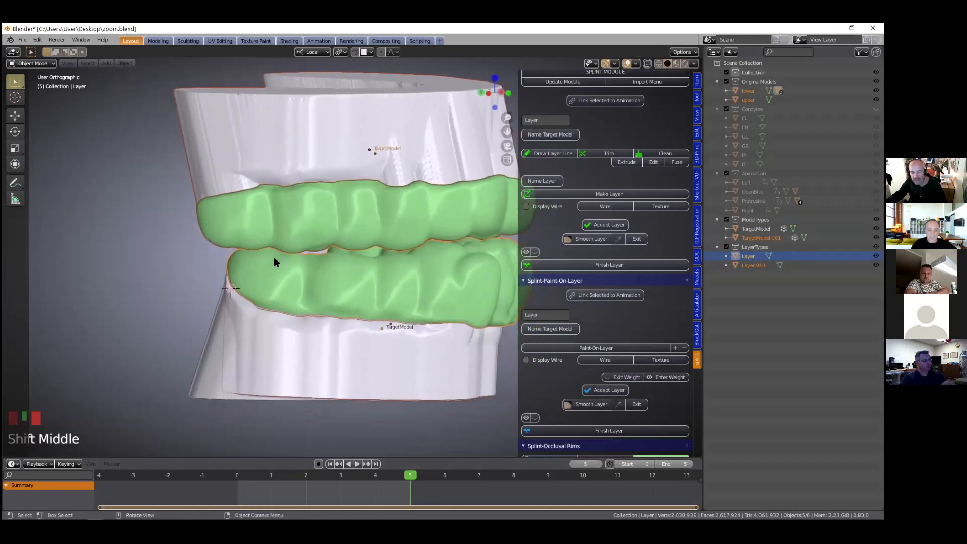
Select the lower green layer and place the 3D cursor on its rear molar
{"action": "left_click", "coordinate": [242, 271]}
{"action": "left_click", "coordinate": [241, 271]}
{"action": "scroll", "coordinate": [236, 264], "scroll_direction": "up", "scroll_amount": 2}
{"action": "scroll", "coordinate": [236, 265], "scroll_direction": "down", "scroll_amount": 1}
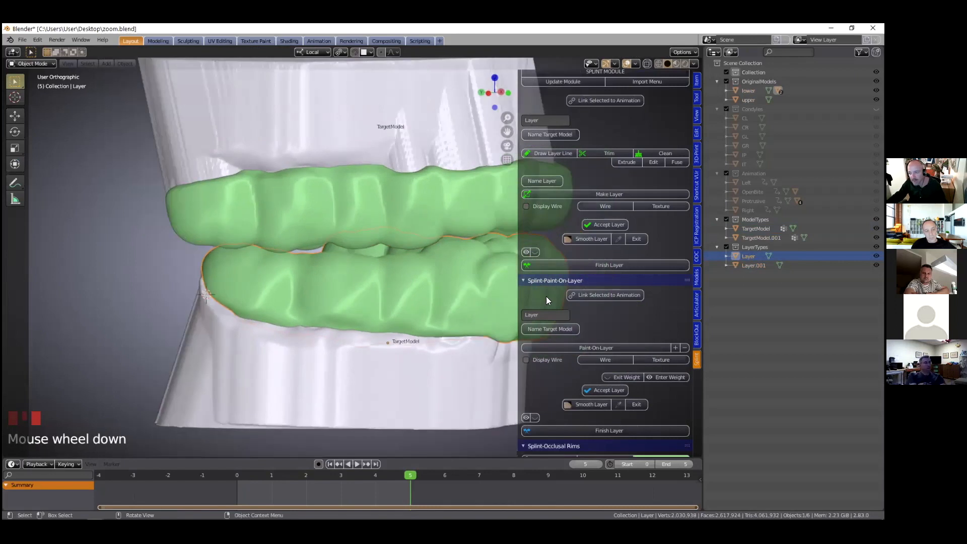
{"action": "right_click", "coordinate": [234, 263], "text": "shift"}
Name the upper green layer as opposing in the Splint-Occlusal Rims tools, reselect the lower layer and place the 3D cursor at its rear molar
{"action": "scroll", "coordinate": [577, 328], "scroll_direction": "down", "scroll_amount": 7}
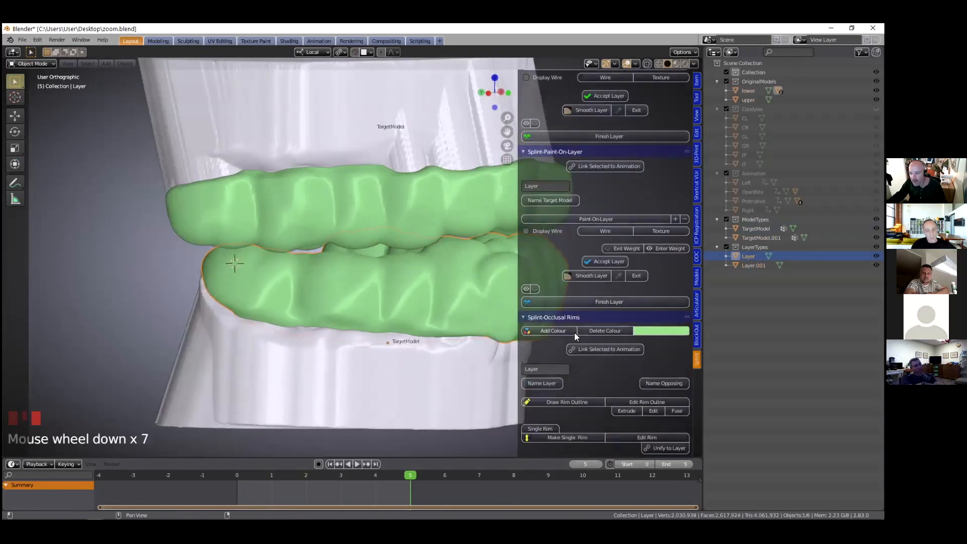
{"action": "scroll", "coordinate": [575, 333], "scroll_direction": "down", "scroll_amount": 6}
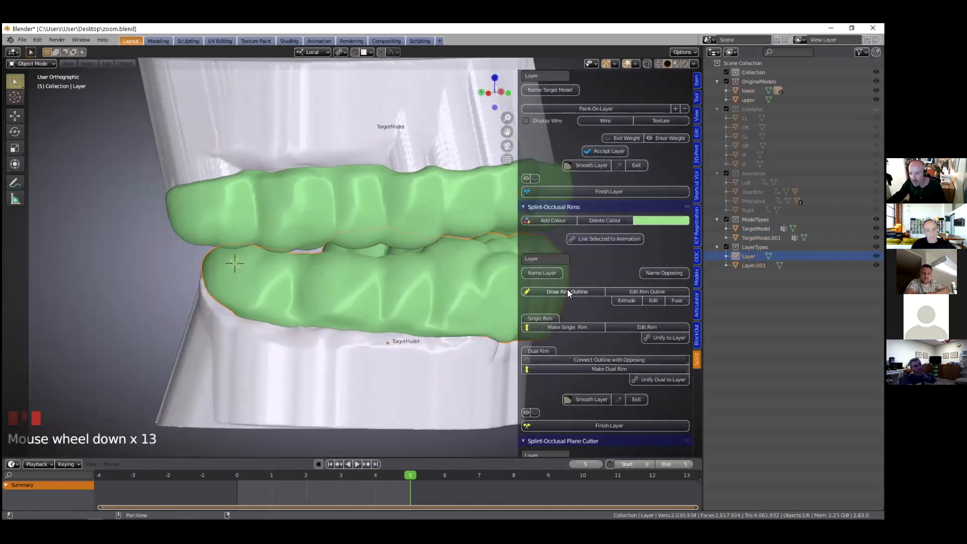
{"action": "middle_click_drag", "start_coordinate": [391, 224], "coordinate": [411, 244], "text": "shift"}
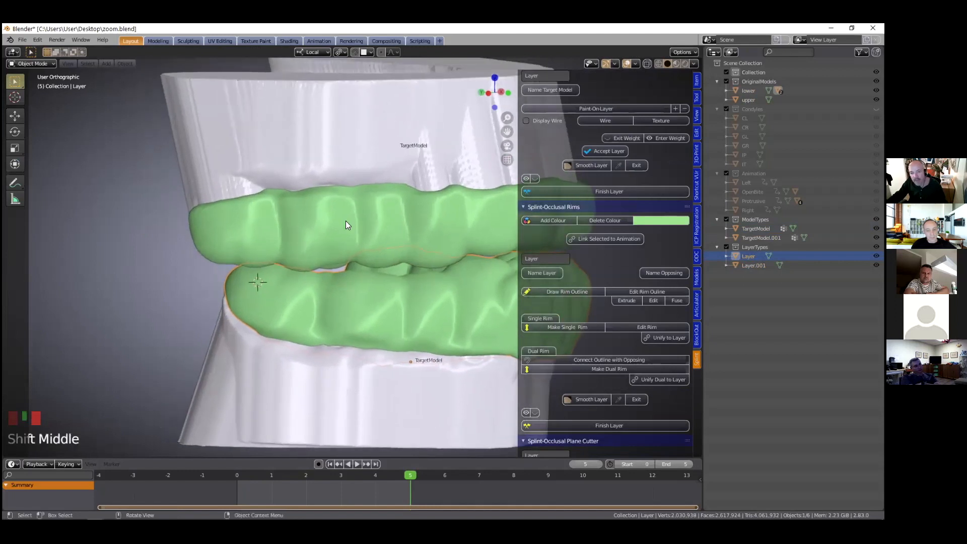
{"action": "left_click", "coordinate": [287, 213]}
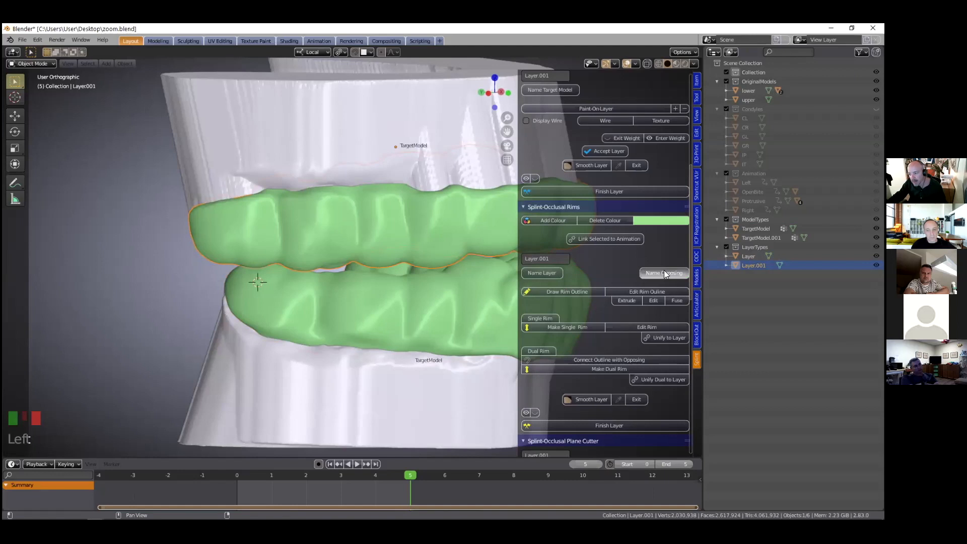
{"action": "left_click", "coordinate": [261, 280]}
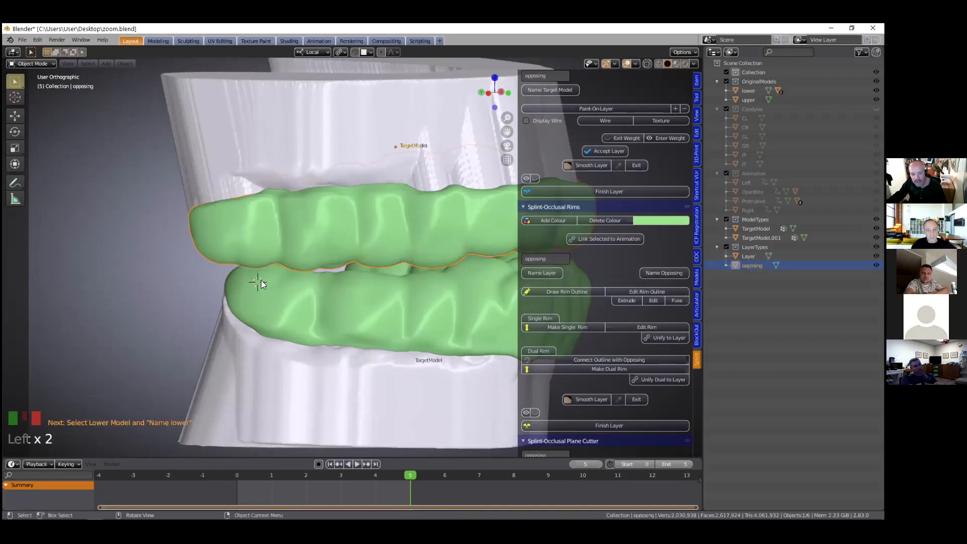
{"action": "right_click", "coordinate": [259, 282], "text": "shift"}
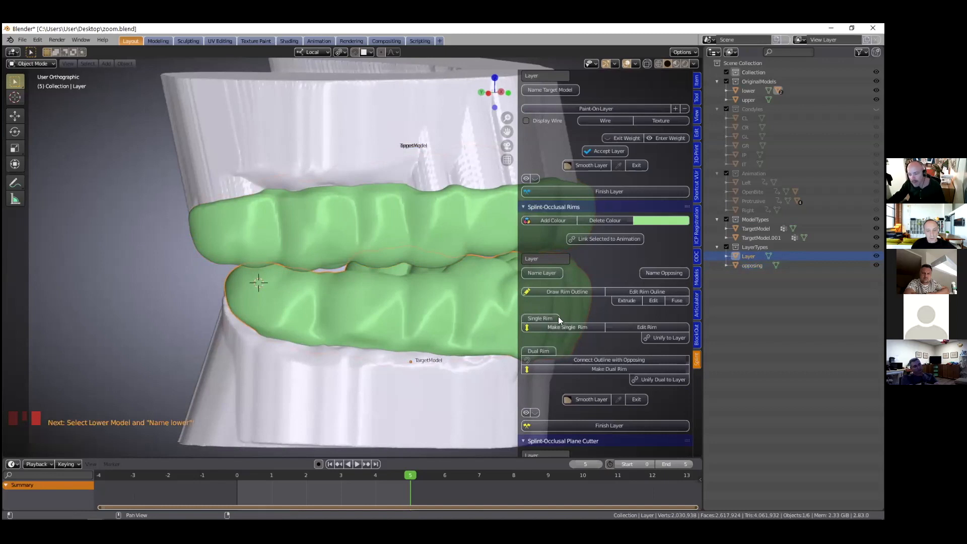
Start a rim outline on the lower layer and extend it forward along the outer edge of the back teeth
{"action": "left_click", "coordinate": [555, 290]}
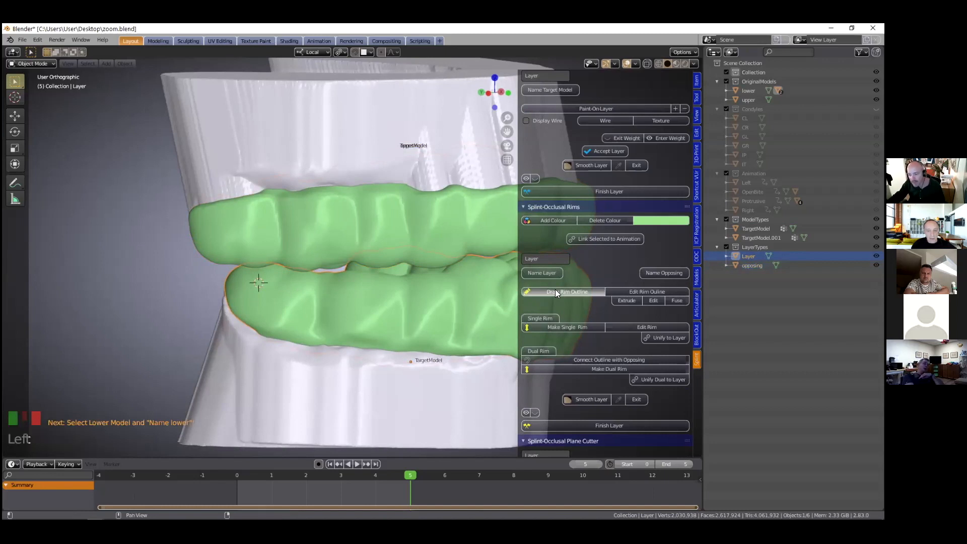
{"action": "key", "text": "e"}
{"action": "left_click", "coordinate": [331, 287]}
{"action": "key", "text": "e"}
{"action": "left_click", "coordinate": [363, 289]}
{"action": "key", "text": "e"}
{"action": "left_click", "coordinate": [389, 292]}
{"action": "key", "text": "e"}
{"action": "left_click", "coordinate": [419, 289]}
{"action": "key", "text": "e"}
{"action": "left_click", "coordinate": [441, 284]}
{"action": "key", "text": "e"}
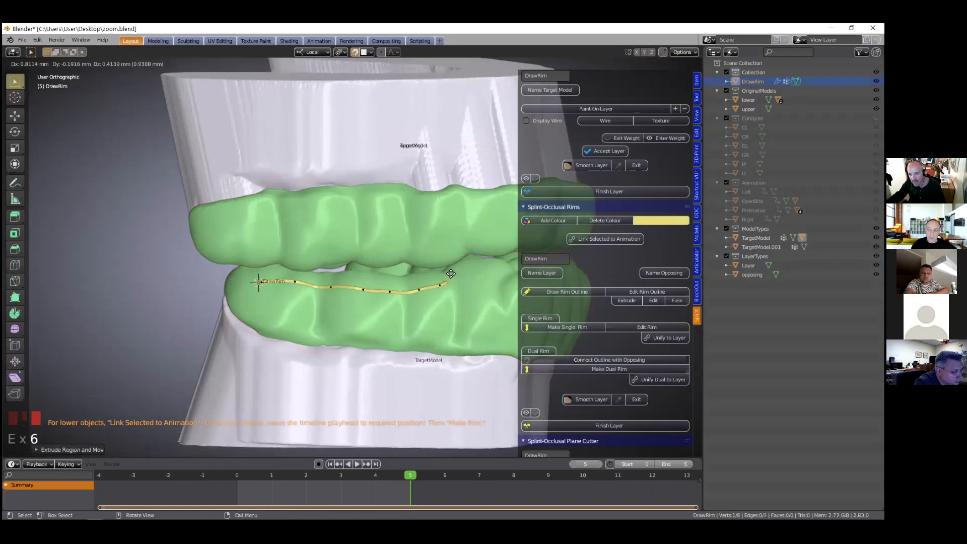
{"action": "left_click", "coordinate": [456, 308]}
Turn the rim outline onto the inner side of the lower layer and extend it back along the molars
{"action": "middle_click_drag", "start_coordinate": [455, 277], "coordinate": [296, 320]}
{"action": "key", "text": "e"}
{"action": "left_click", "coordinate": [452, 318]}
{"action": "key", "text": "e"}
{"action": "left_click", "coordinate": [477, 322]}
{"action": "key", "text": "e"}
{"action": "left_click", "coordinate": [491, 324]}
{"action": "key", "text": "e"}
{"action": "left_click", "coordinate": [337, 322]}
{"action": "key", "text": "e"}
{"action": "left_click", "coordinate": [357, 328]}
{"action": "key", "text": "e"}
{"action": "left_click", "coordinate": [379, 327]}
Bring the rim outline around the rear molar and close it at its starting point
{"action": "mouse_move", "coordinate": [393, 323]}
{"action": "middle_mouse_down"}
{"action": "mouse_move", "coordinate": [432, 309]}
{"action": "mouse_move", "coordinate": [460, 313]}
{"action": "mouse_move", "coordinate": [360, 309]}
{"action": "mouse_move", "coordinate": [392, 308]}
{"action": "middle_mouse_up"}
{"action": "key", "text": "e"}
{"action": "left_click", "coordinate": [428, 311]}
{"action": "key", "text": "e"}
{"action": "left_click", "coordinate": [449, 312]}
{"action": "key", "text": "e"}
{"action": "left_click", "coordinate": [408, 313], "text": "shift"}
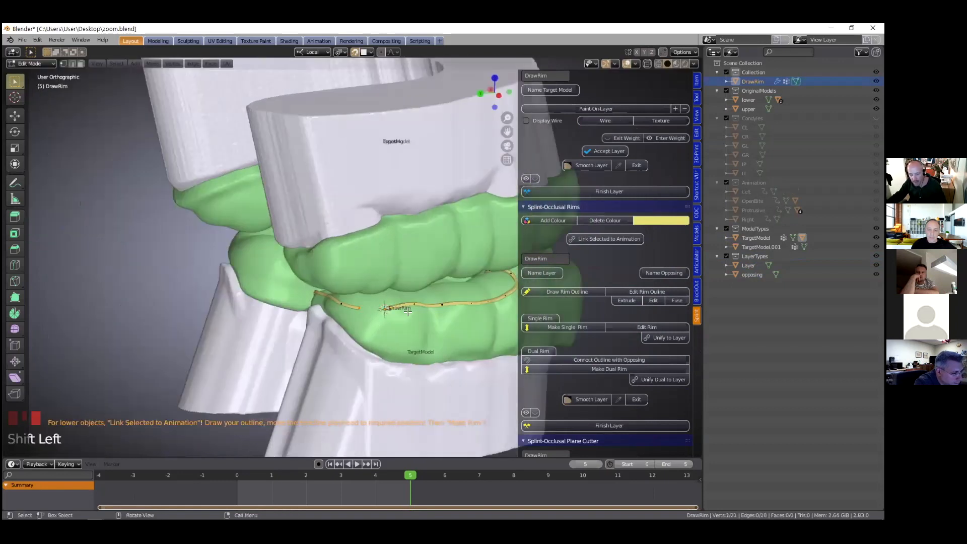
{"action": "middle_click_drag", "start_coordinate": [401, 318], "coordinate": [372, 302]}
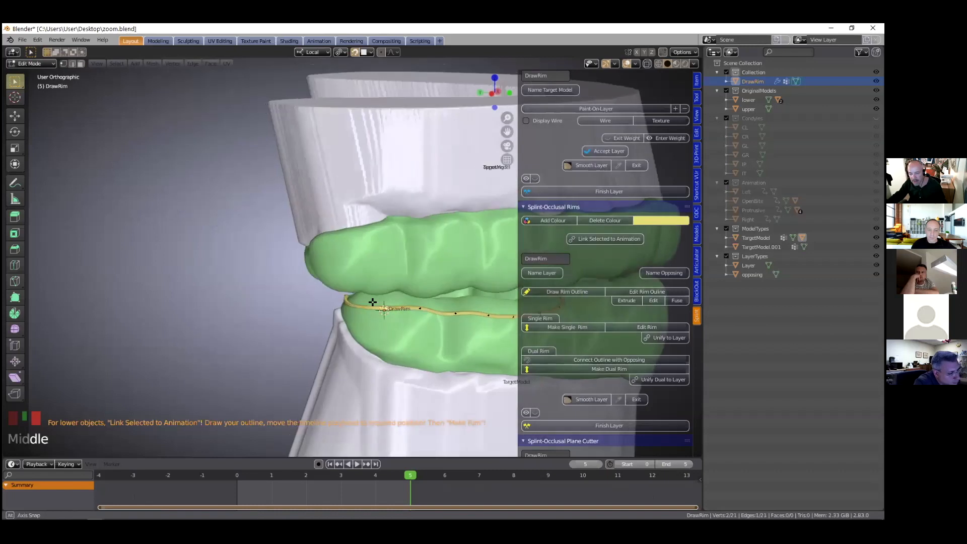
{"action": "middle_click_drag", "start_coordinate": [293, 280], "coordinate": [238, 273], "text": "shift"}
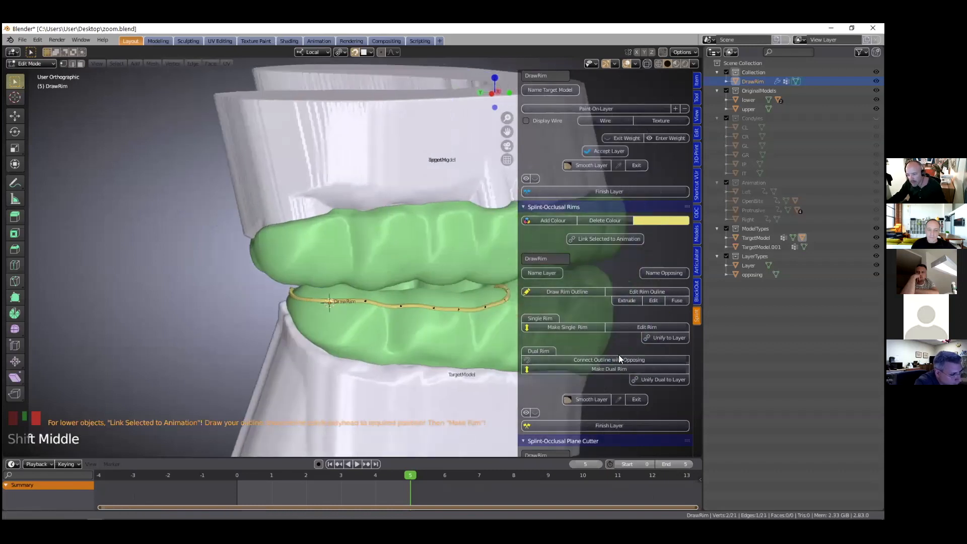
{"action": "middle_click_drag", "start_coordinate": [329, 301], "coordinate": [248, 283], "text": "shift"}
Connect the rim outline with the opposing upper layer and check the projected outline between the two layers
{"action": "left_click", "coordinate": [616, 359]}
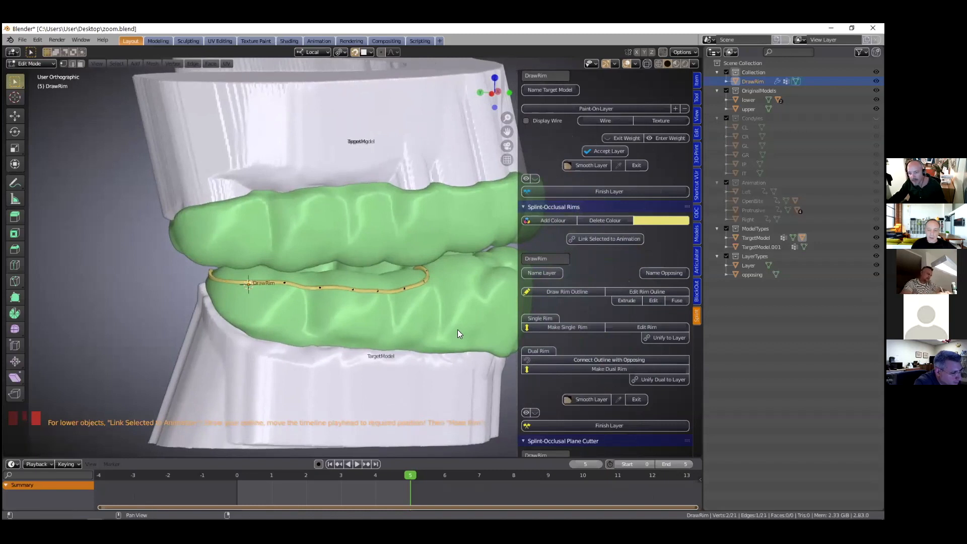
{"action": "middle_click_drag", "start_coordinate": [373, 307], "coordinate": [472, 325]}
{"action": "scroll", "coordinate": [458, 320], "scroll_direction": "up", "scroll_amount": 5}
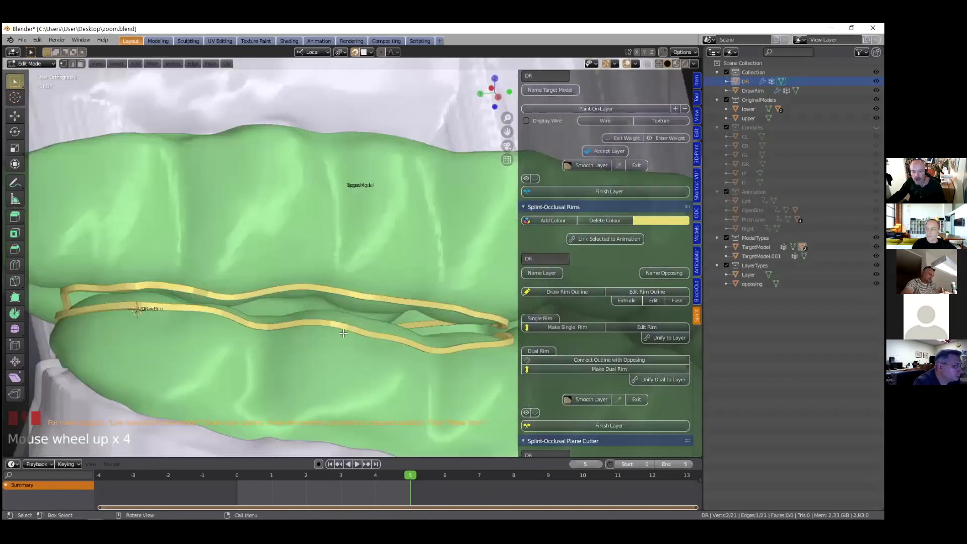
{"action": "scroll", "coordinate": [314, 308], "scroll_direction": "down", "scroll_amount": 1}
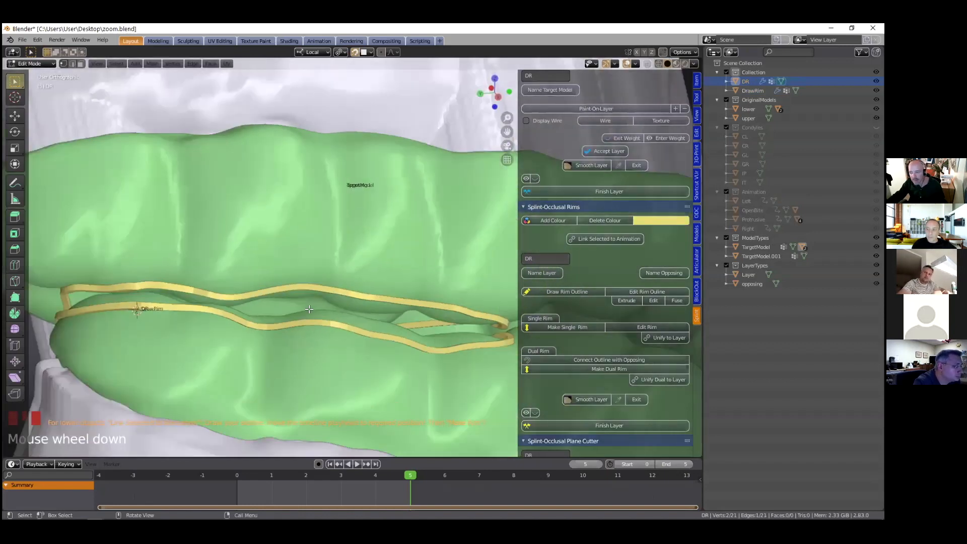
Make the dual rim between the two layers from the connected outlines
{"action": "scroll", "coordinate": [314, 308], "scroll_direction": "down", "scroll_amount": 1}
{"action": "middle_click_drag", "start_coordinate": [315, 308], "coordinate": [594, 370]}
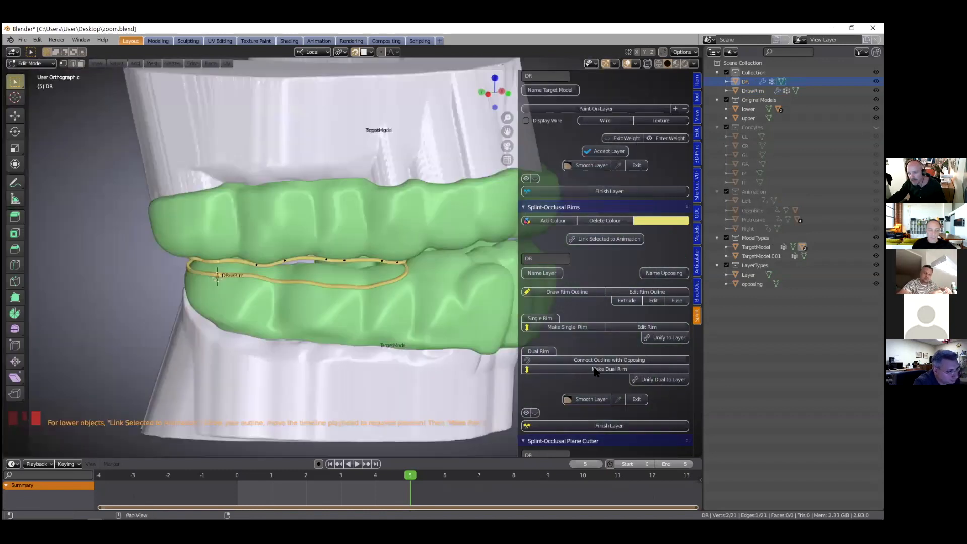
{"action": "left_click", "coordinate": [385, 345]}
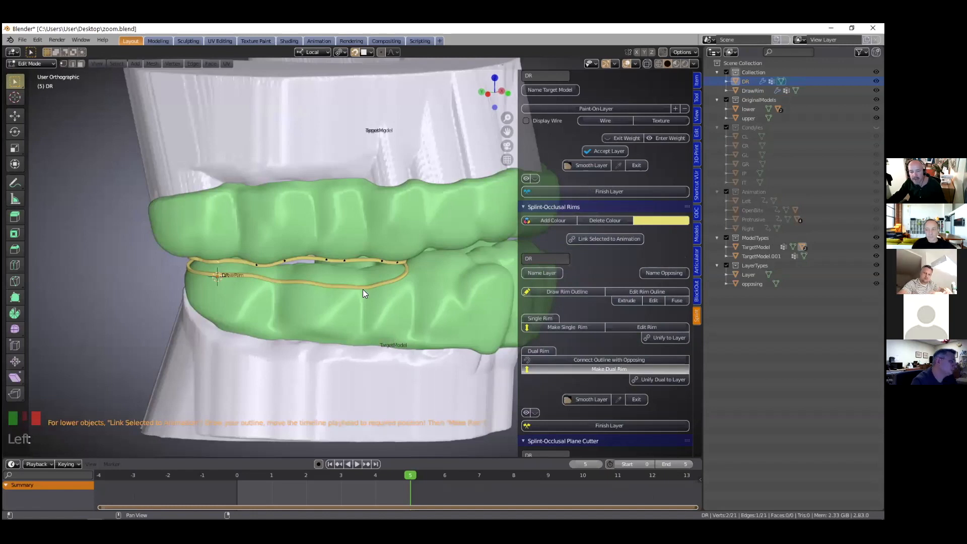
Start a second rim outline on the opposite side of the lower layer and extend it back along the outer molar edge
{"action": "middle_click_drag", "start_coordinate": [332, 270], "coordinate": [289, 284]}
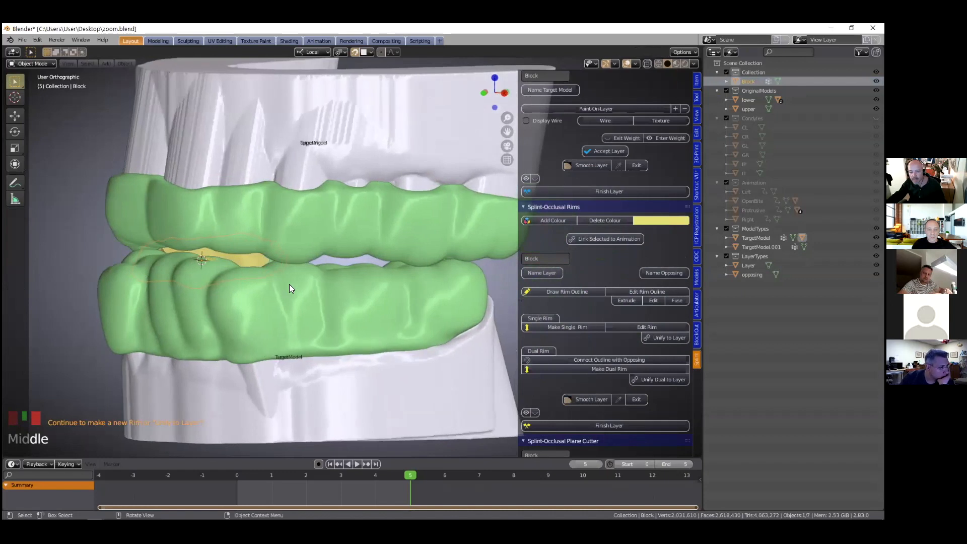
{"action": "left_click", "coordinate": [285, 281]}
{"action": "right_click", "coordinate": [284, 279], "text": "shift"}
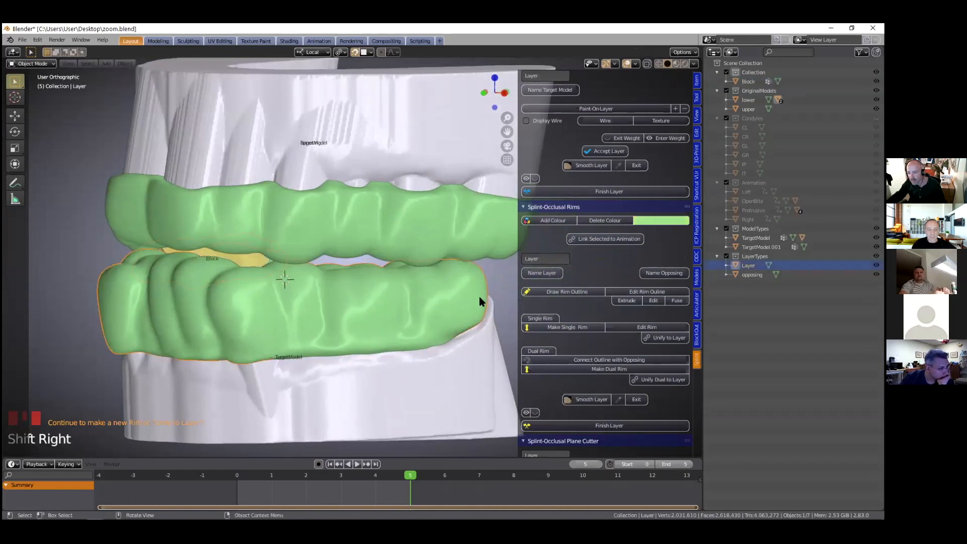
{"action": "left_click", "coordinate": [549, 292]}
{"action": "middle_click_drag", "start_coordinate": [352, 297], "coordinate": [320, 293]}
{"action": "key", "text": "e"}
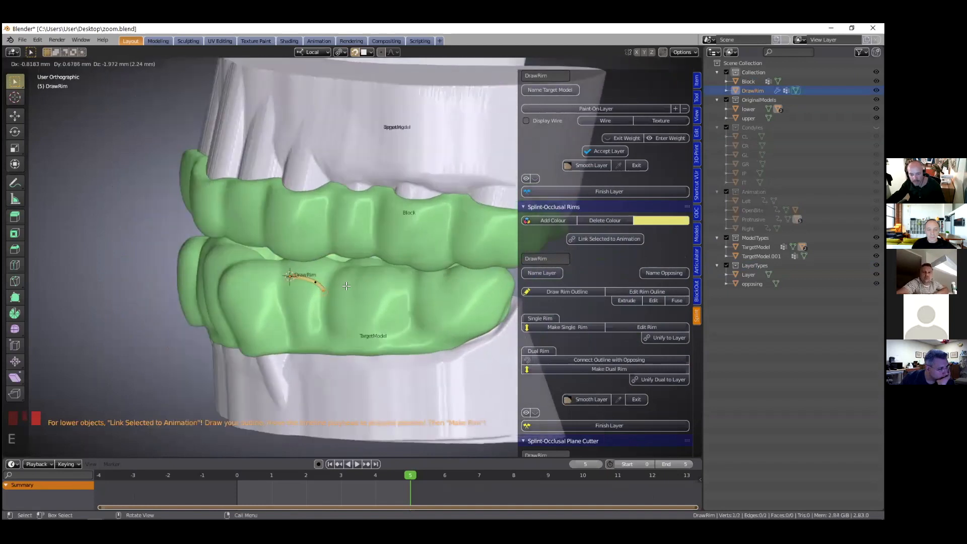
{"action": "left_click", "coordinate": [363, 285]}
{"action": "key", "text": "e"}
{"action": "left_click", "coordinate": [499, 286]}
{"action": "key", "text": "e"}
{"action": "left_click", "coordinate": [529, 284]}
Turn the second rim outline around the rear molar and continue it along the inner side of the lower layer
{"action": "mouse_move", "coordinate": [540, 284]}
{"action": "middle_mouse_down", "text": "shift"}
{"action": "mouse_move", "coordinate": [395, 314]}
{"action": "mouse_move", "coordinate": [421, 309]}
{"action": "mouse_move", "coordinate": [421, 319]}
{"action": "mouse_move", "coordinate": [247, 334]}
{"action": "mouse_move", "coordinate": [407, 296]}
{"action": "middle_mouse_up", "text": "shift"}
{"action": "middle_click_drag", "start_coordinate": [459, 267], "coordinate": [297, 282], "text": "shift"}
{"action": "key", "text": "e"}
{"action": "left_click", "coordinate": [304, 322]}
{"action": "key", "text": "e"}
{"action": "left_click", "coordinate": [346, 328]}
{"action": "key", "text": "e"}
{"action": "left_click", "coordinate": [390, 333]}
{"action": "left_click", "coordinate": [418, 340]}
Bring the second rim outline around its front end and close it at its starting point
{"action": "key", "text": "e"}
{"action": "left_click", "coordinate": [426, 327]}
{"action": "key", "text": "e"}
{"action": "left_click", "coordinate": [420, 320]}
{"action": "key", "text": "e"}
{"action": "left_click", "coordinate": [414, 315]}
{"action": "middle_click_drag", "start_coordinate": [383, 264], "coordinate": [514, 278]}
{"action": "key", "text": "e"}
{"action": "left_click", "coordinate": [400, 276]}
{"action": "left_click", "coordinate": [444, 290], "text": "shift"}
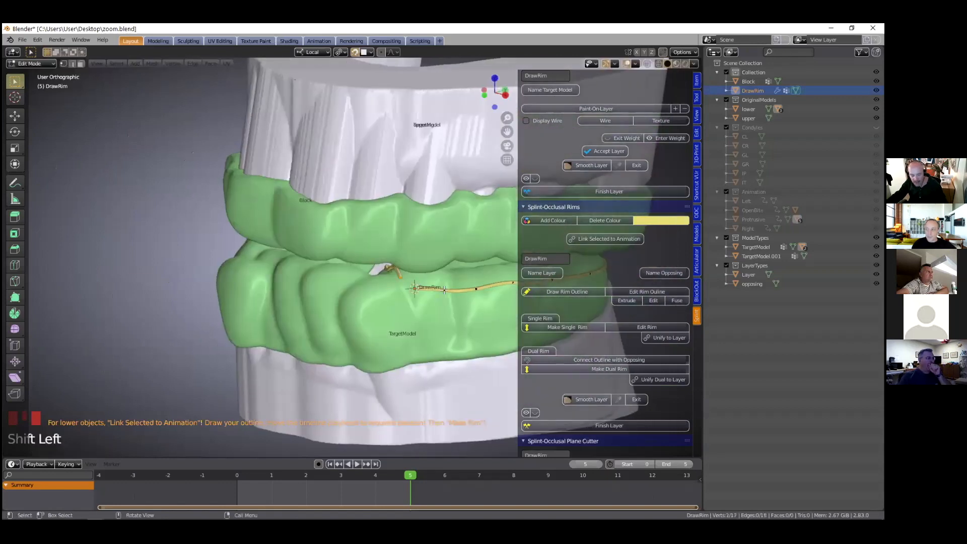
{"action": "middle_click_drag", "start_coordinate": [444, 290], "coordinate": [299, 326], "text": "shift"}
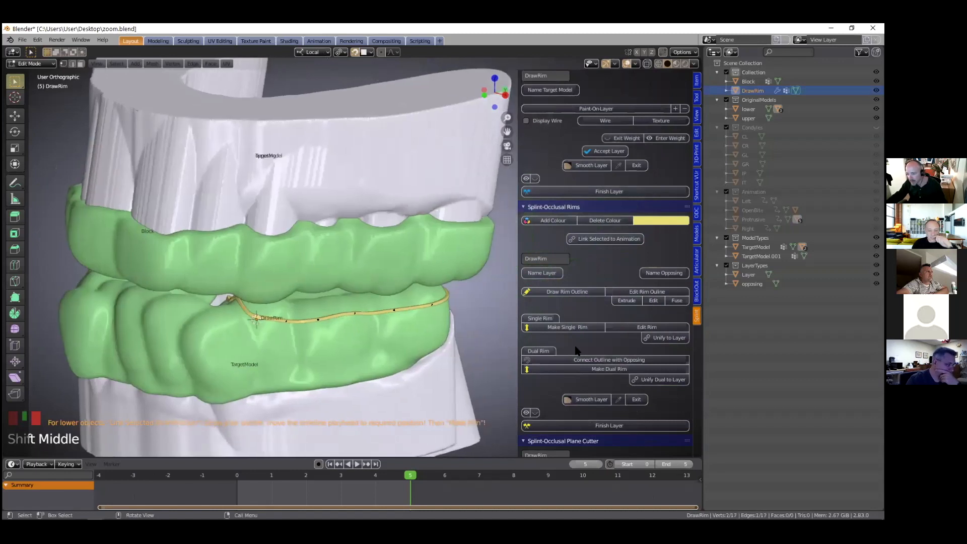
Connect the second rim outline with the opposing upper layer and check the projected outline
{"action": "scroll", "coordinate": [602, 359], "scroll_direction": "up", "scroll_amount": 3}
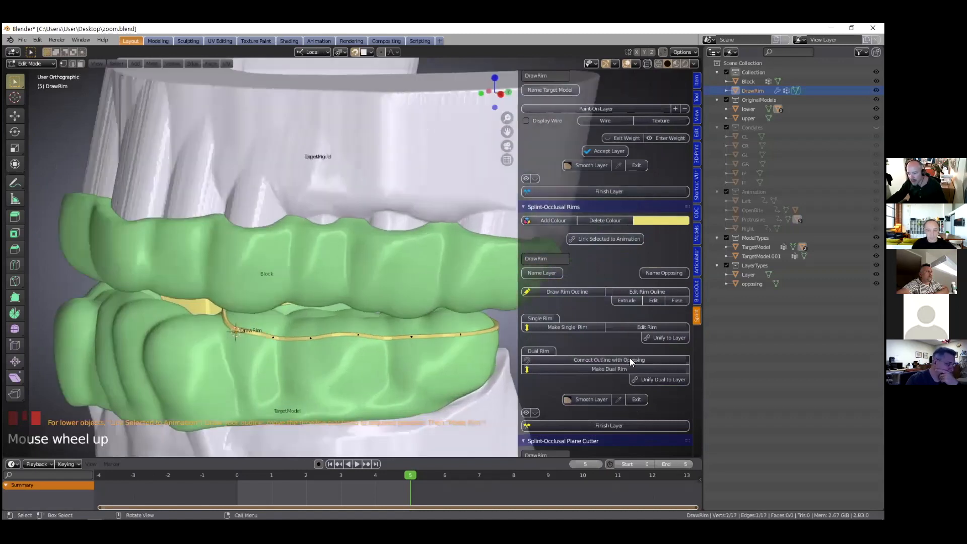
{"action": "scroll", "coordinate": [629, 358], "scroll_direction": "up", "scroll_amount": 2}
{"action": "middle_click_drag", "start_coordinate": [479, 328], "coordinate": [356, 214], "text": "shift"}
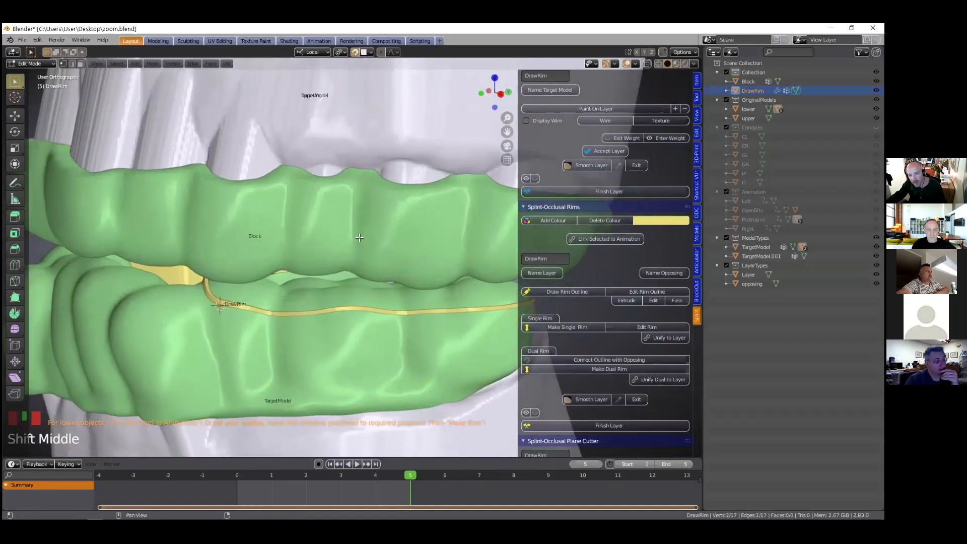
{"action": "scroll", "coordinate": [360, 238], "scroll_direction": "down", "scroll_amount": 1}
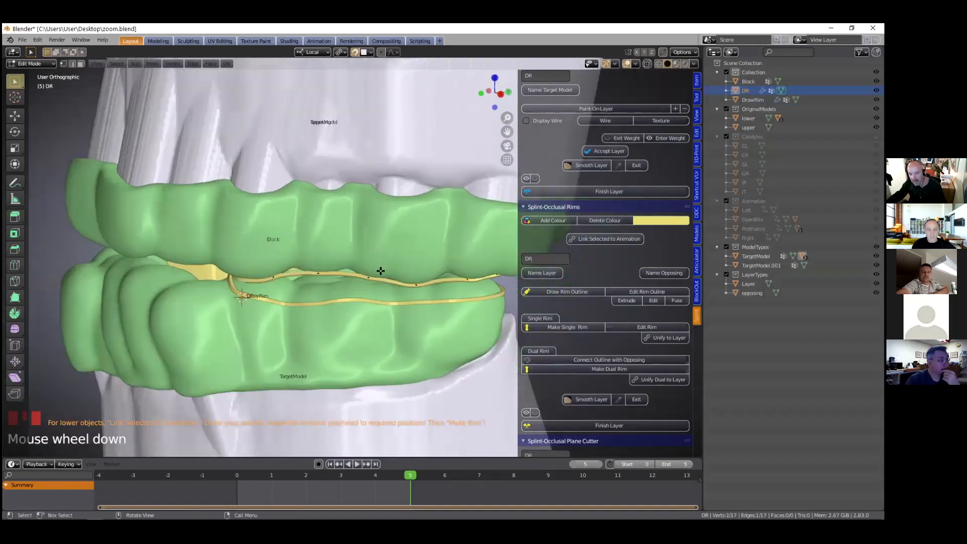
{"action": "scroll", "coordinate": [394, 289], "scroll_direction": "down", "scroll_amount": 2}
{"action": "middle_click_drag", "start_coordinate": [554, 328], "coordinate": [384, 311]}
{"action": "scroll", "coordinate": [606, 369], "scroll_direction": "up", "scroll_amount": 3}
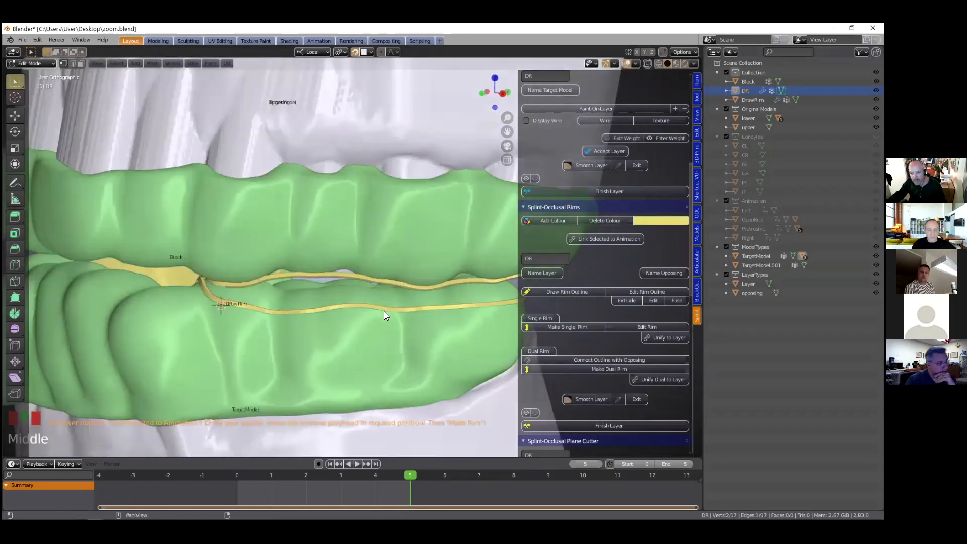
Make the second dual rim from the connected outlines
{"action": "left_click", "coordinate": [607, 369]}
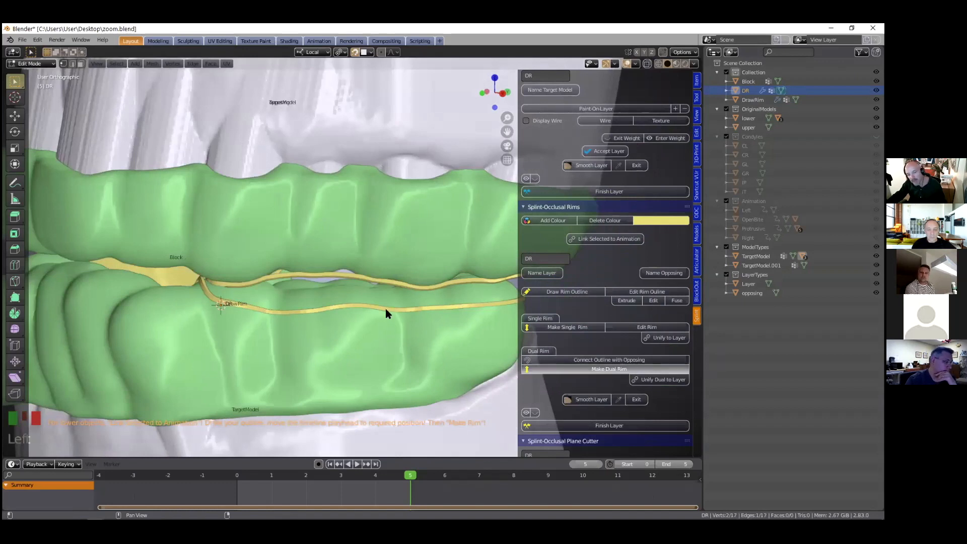
{"action": "scroll", "coordinate": [391, 302], "scroll_direction": "down", "scroll_amount": 4}
{"action": "middle_click_drag", "start_coordinate": [441, 317], "coordinate": [652, 378]}
{"action": "scroll", "coordinate": [665, 380], "scroll_direction": "up", "scroll_amount": 1}
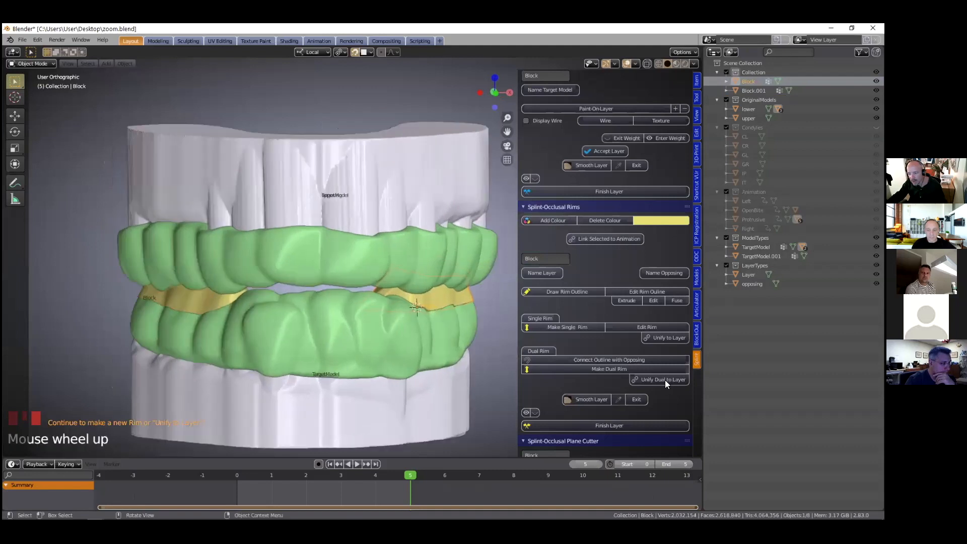
Unify both dual rims with the upper and lower layers and inspect the joints
{"action": "left_click", "coordinate": [370, 303]}
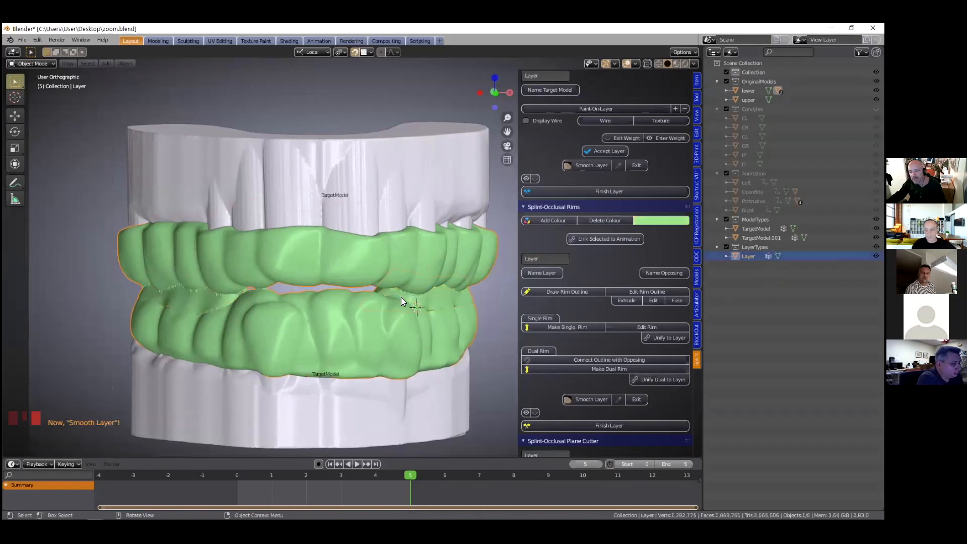
{"action": "scroll", "coordinate": [354, 305], "scroll_direction": "down", "scroll_amount": 2}
{"action": "middle_click_drag", "start_coordinate": [353, 305], "coordinate": [325, 301]}
{"action": "scroll", "coordinate": [363, 306], "scroll_direction": "up", "scroll_amount": 4}
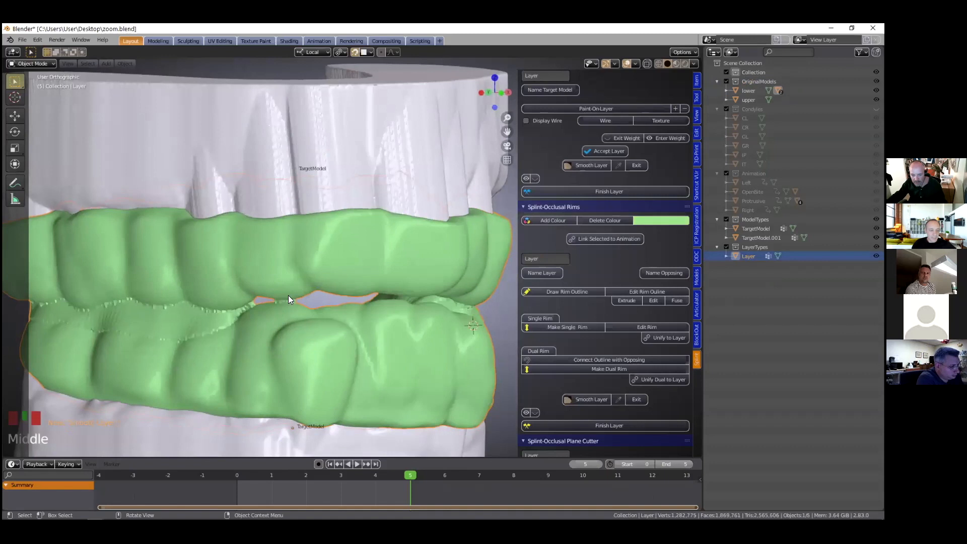
{"action": "scroll", "coordinate": [337, 308], "scroll_direction": "down", "scroll_amount": 2}
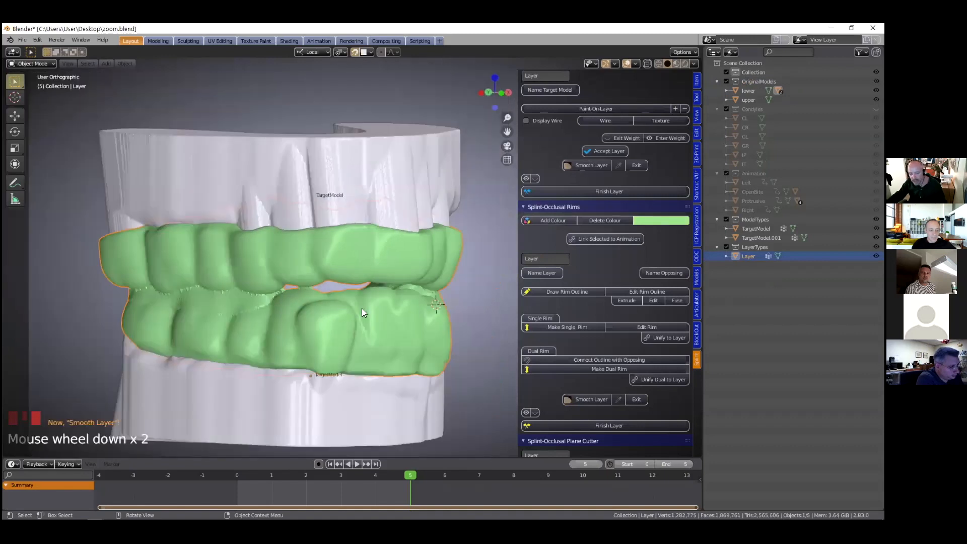
Start smoothing the unified layer and smooth the seams between the rims and the layers
{"action": "left_click", "coordinate": [581, 400]}
{"action": "left_click_drag", "start_coordinate": [311, 285], "coordinate": [309, 290]}
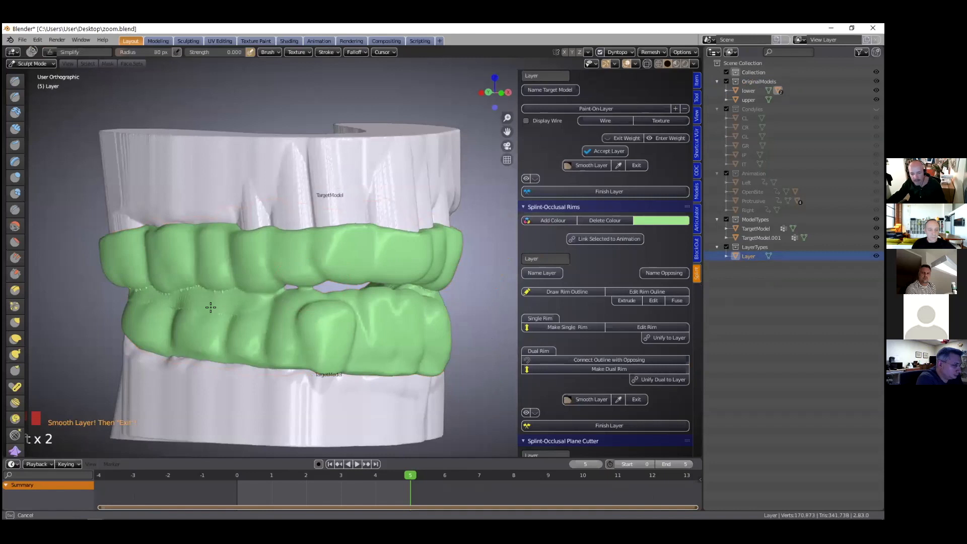
{"action": "middle_click_drag", "start_coordinate": [252, 294], "coordinate": [108, 295]}
{"action": "middle_click_drag", "start_coordinate": [267, 309], "coordinate": [217, 310]}
{"action": "left_click_drag", "start_coordinate": [398, 302], "coordinate": [423, 310]}
{"action": "mouse_move", "coordinate": [514, 284]}
{"action": "middle_mouse_down", "text": "shift"}
{"action": "mouse_move", "coordinate": [404, 291]}
{"action": "mouse_move", "coordinate": [360, 319]}
{"action": "mouse_move", "coordinate": [486, 295]}
{"action": "mouse_move", "coordinate": [277, 302]}
{"action": "mouse_move", "coordinate": [396, 300]}
{"action": "mouse_move", "coordinate": [340, 294]}
{"action": "mouse_move", "coordinate": [425, 296]}
{"action": "mouse_move", "coordinate": [413, 302]}
{"action": "mouse_move", "coordinate": [430, 306]}
{"action": "mouse_move", "coordinate": [271, 300]}
{"action": "mouse_move", "coordinate": [215, 311]}
{"action": "mouse_move", "coordinate": [261, 287]}
{"action": "mouse_move", "coordinate": [191, 260]}
{"action": "mouse_move", "coordinate": [464, 263]}
{"action": "mouse_move", "coordinate": [425, 246]}
{"action": "middle_mouse_up", "text": "shift"}
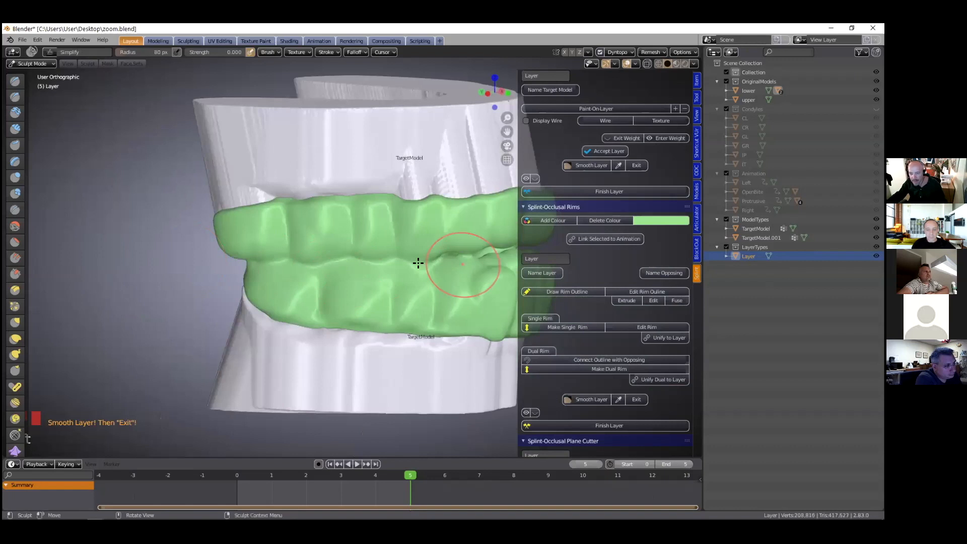
Smooth the remaining rim seams along the back teeth and check the joints from the front
{"action": "scroll", "coordinate": [346, 270], "scroll_direction": "up", "scroll_amount": 2}
{"action": "middle_click_drag", "start_coordinate": [335, 258], "coordinate": [396, 286]}
{"action": "scroll", "coordinate": [375, 287], "scroll_direction": "down", "scroll_amount": 4}
{"action": "middle_click_drag", "start_coordinate": [396, 285], "coordinate": [346, 280], "text": "shift"}
{"action": "scroll", "coordinate": [339, 294], "scroll_direction": "up", "scroll_amount": 3}
{"action": "middle_click_drag", "start_coordinate": [407, 472], "coordinate": [434, 467], "text": "shift"}
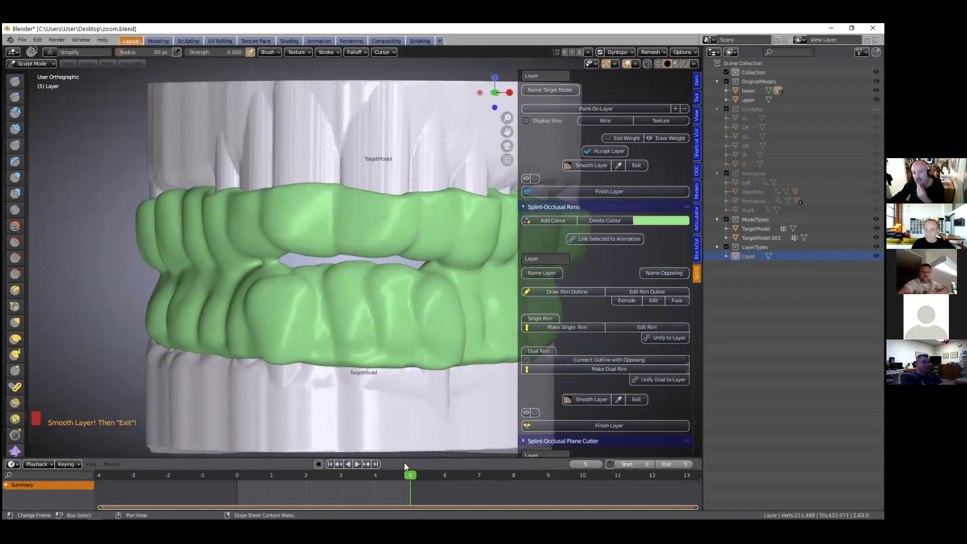
Exit smoothing and finish the layer with a voxel size of 0.4 mm
{"action": "scroll", "coordinate": [385, 393], "scroll_direction": "down", "scroll_amount": 2}
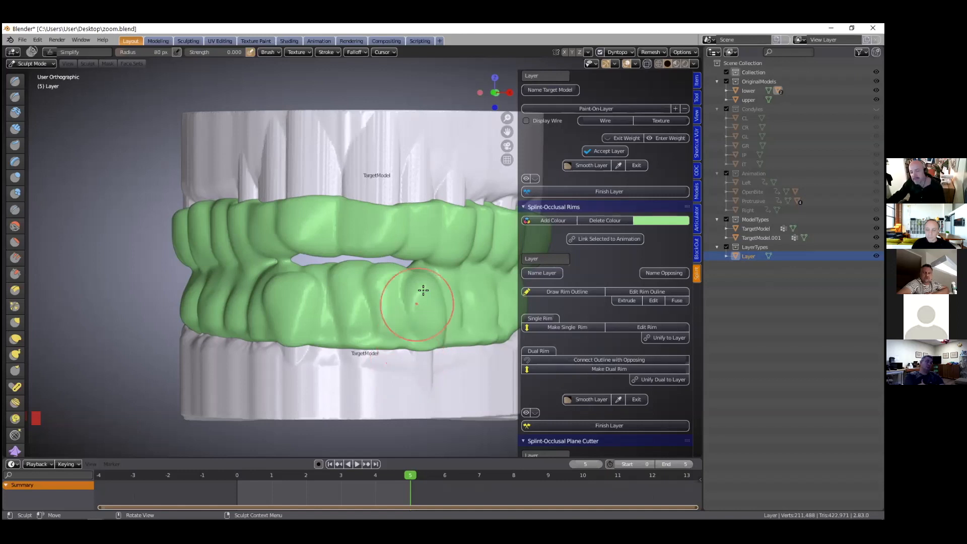
{"action": "middle_click_drag", "start_coordinate": [390, 277], "coordinate": [393, 276]}
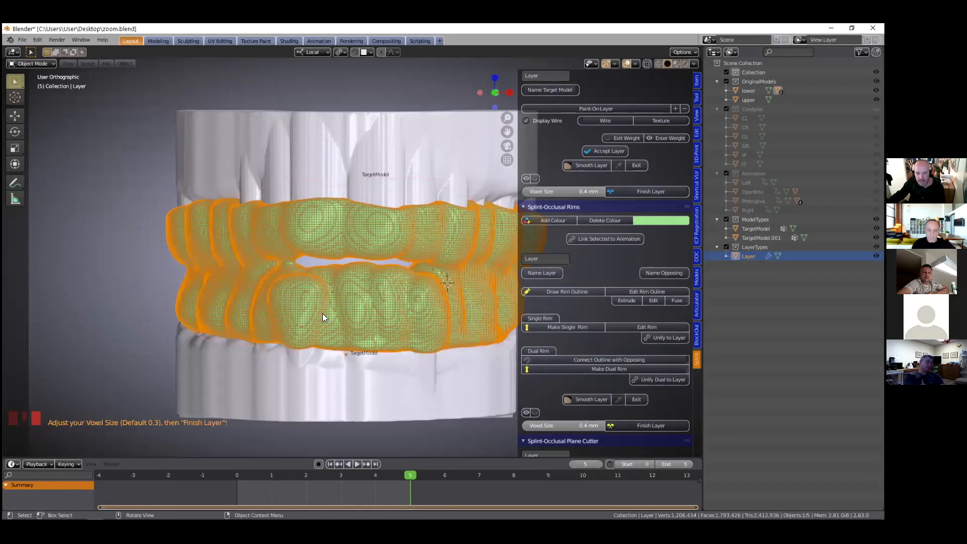
{"action": "left_click", "coordinate": [646, 425]}
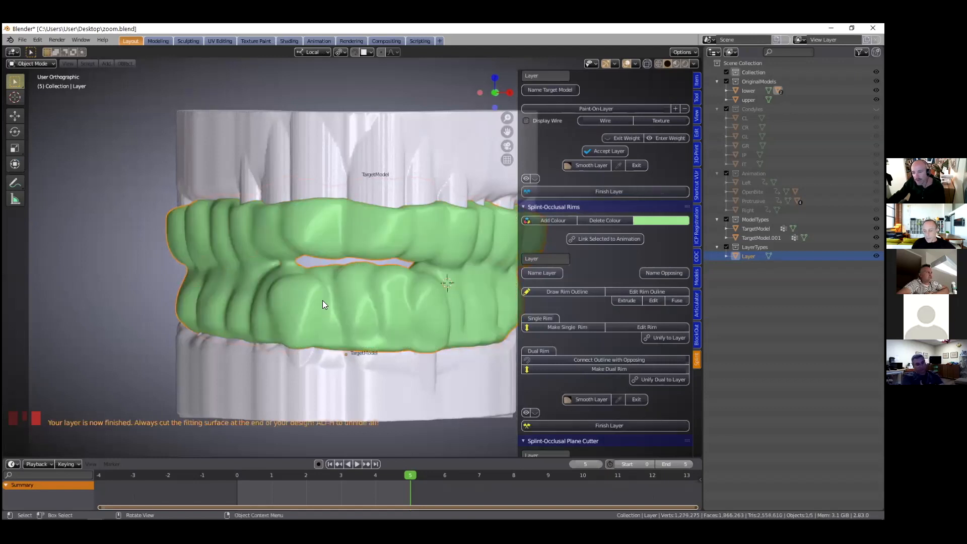
{"action": "scroll", "coordinate": [322, 300], "scroll_direction": "down", "scroll_amount": 2}
{"action": "middle_click_drag", "start_coordinate": [604, 311], "coordinate": [593, 303]}
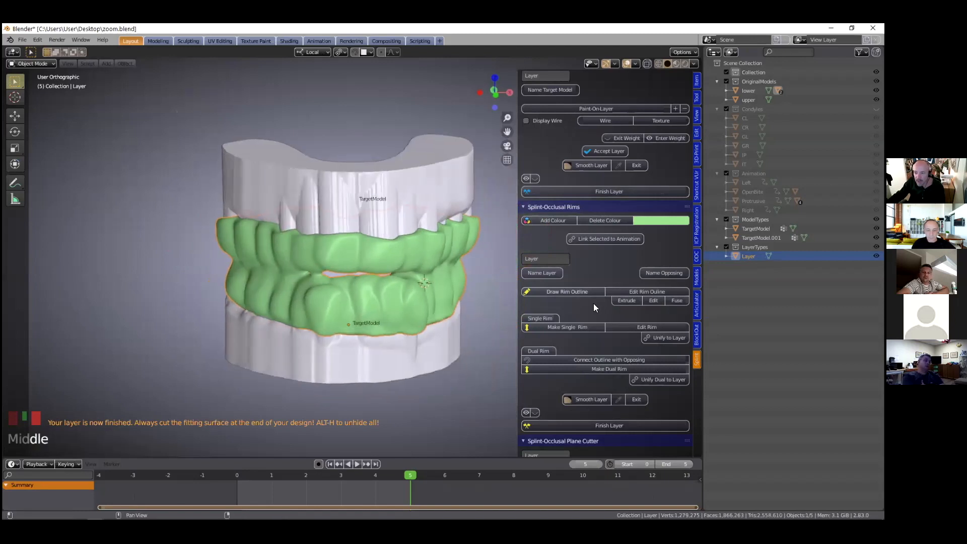
Select the lower target model as the model for the occlusal plane cutter
{"action": "scroll", "coordinate": [538, 145], "scroll_direction": "down", "scroll_amount": 14}
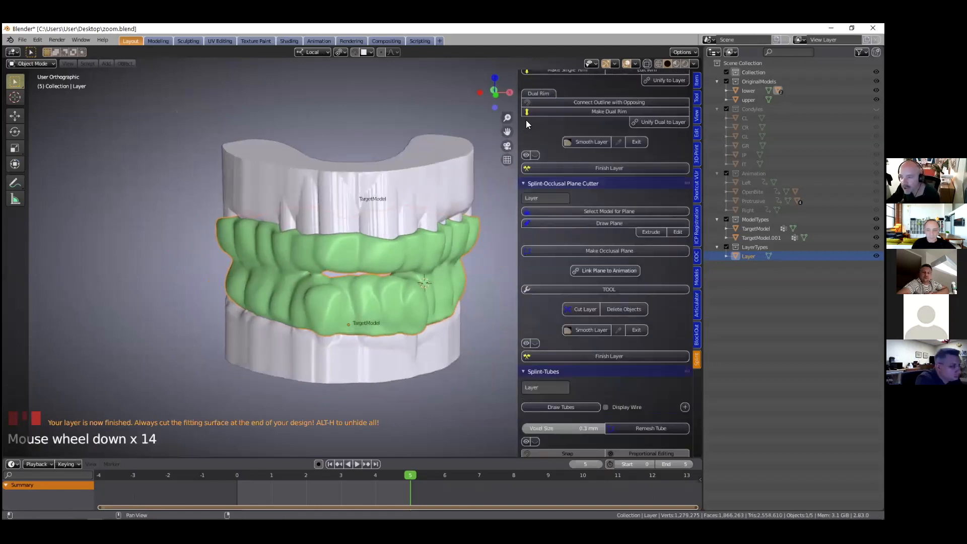
{"action": "scroll", "coordinate": [527, 124], "scroll_direction": "down", "scroll_amount": 3}
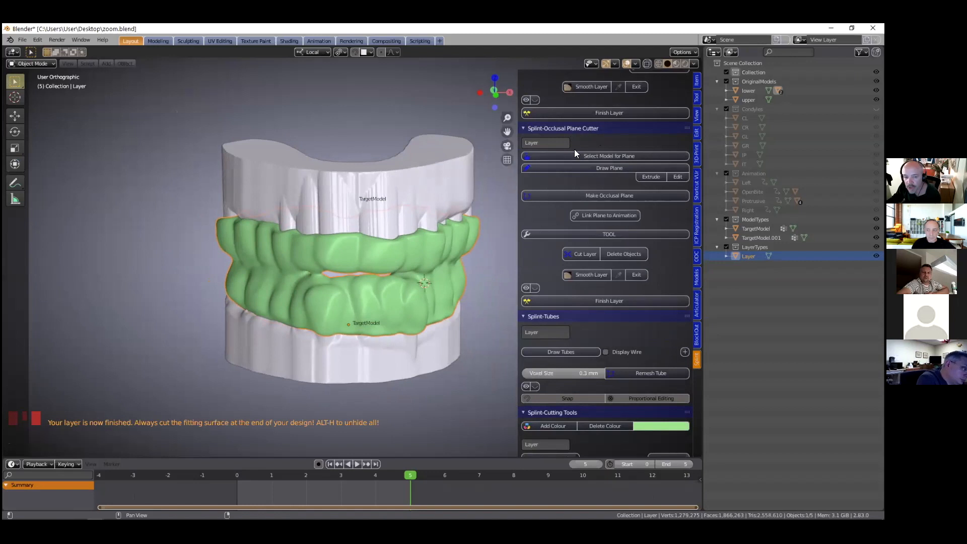
{"action": "middle_click_drag", "start_coordinate": [288, 355], "coordinate": [214, 361]}
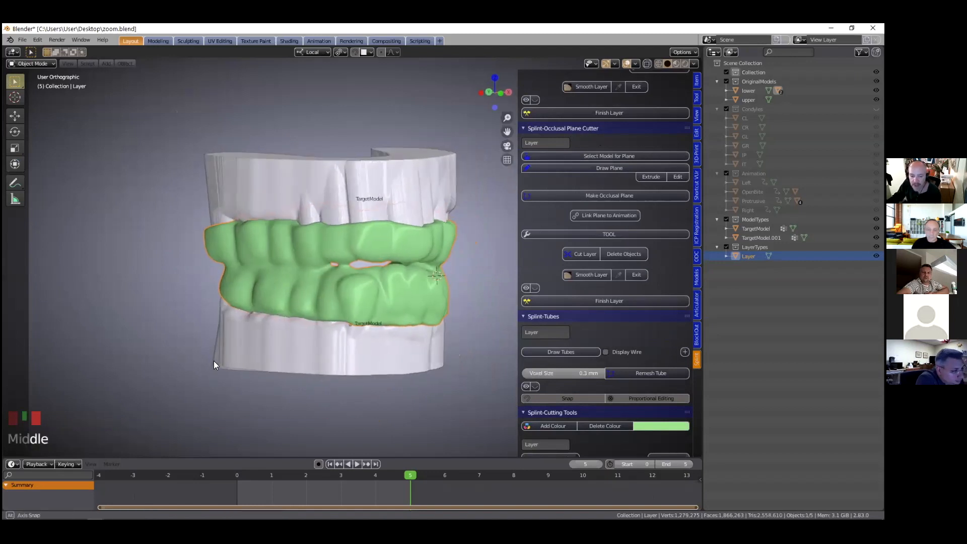
{"action": "left_click", "coordinate": [254, 351]}
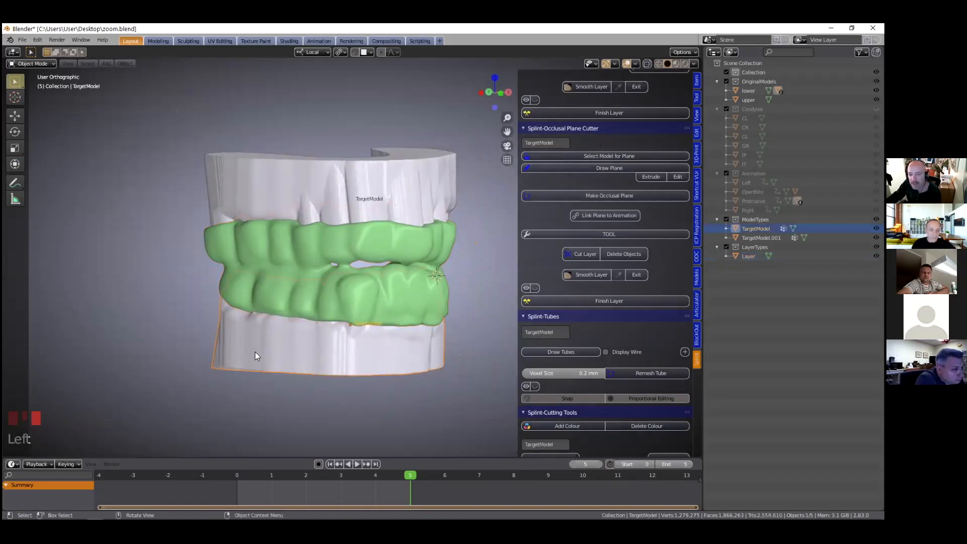
{"action": "middle_click_drag", "start_coordinate": [261, 331], "coordinate": [258, 337]}
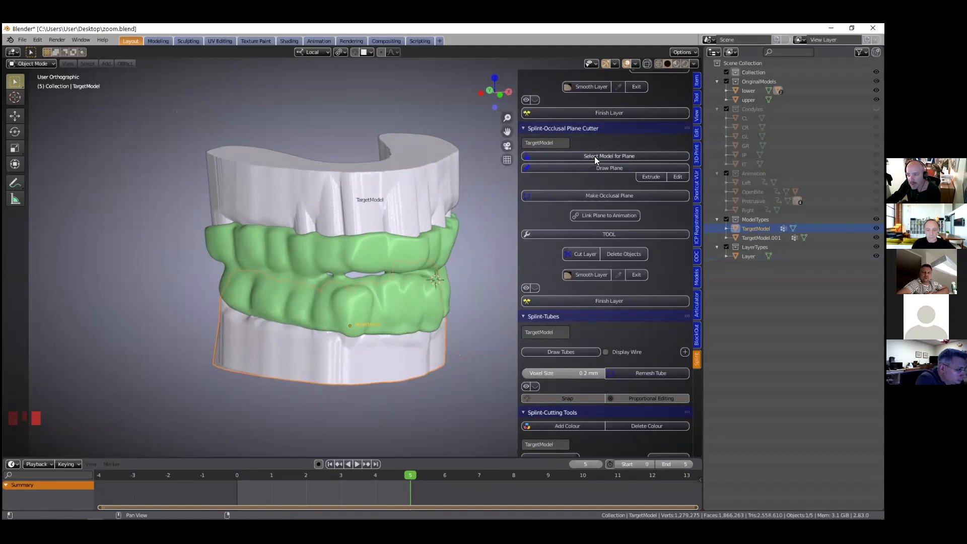
{"action": "left_click", "coordinate": [619, 154]}
Place the 3D cursor on the rear molar's buccal cusp of the lower model and start drawing the cutter plane
{"action": "middle_click_drag", "start_coordinate": [338, 252], "coordinate": [317, 315]}
{"action": "scroll", "coordinate": [334, 258], "scroll_direction": "up", "scroll_amount": 3}
{"action": "middle_click_drag", "start_coordinate": [334, 258], "coordinate": [376, 250], "text": "shift"}
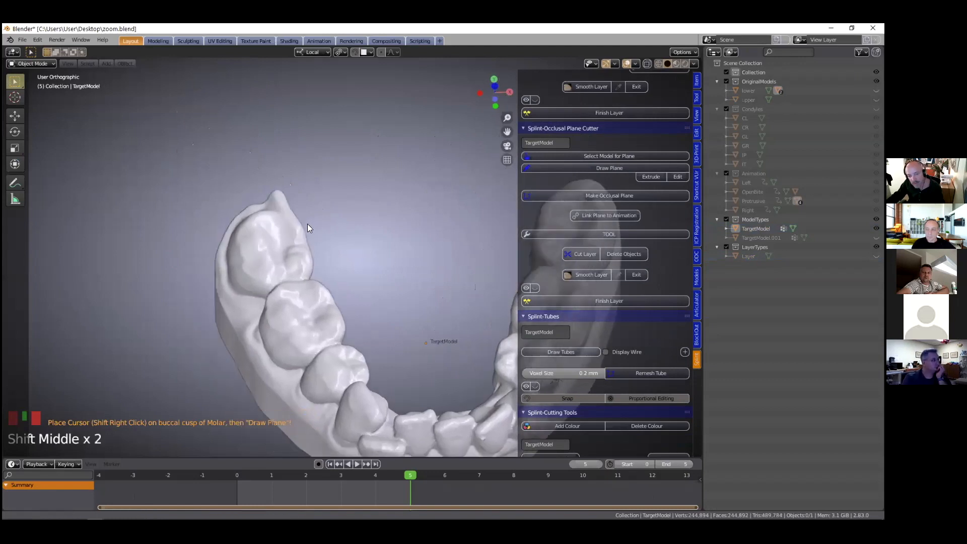
{"action": "left_click", "coordinate": [382, 255]}
{"action": "right_click", "coordinate": [298, 215], "text": "shift"}
{"action": "middle_click_drag", "start_coordinate": [323, 239], "coordinate": [291, 214], "text": "shift"}
{"action": "left_click", "coordinate": [290, 191]}
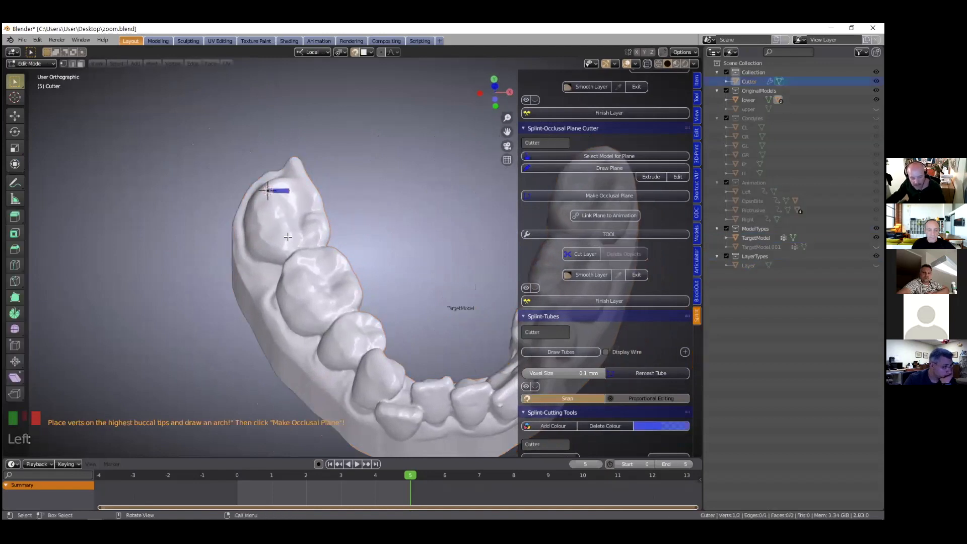
Extend the plane outline from the rear molar forward along the buccal cusp tips to the canine
{"action": "key", "text": "g"}
{"action": "left_click", "coordinate": [300, 265]}
{"action": "key", "text": "e"}
{"action": "left_click", "coordinate": [308, 285]}
{"action": "key", "text": "e"}
{"action": "left_click", "coordinate": [322, 305]}
{"action": "key", "text": "e"}
{"action": "left_click", "coordinate": [357, 334]}
{"action": "key", "text": "e"}
{"action": "left_click", "coordinate": [381, 361]}
{"action": "key", "text": "e"}
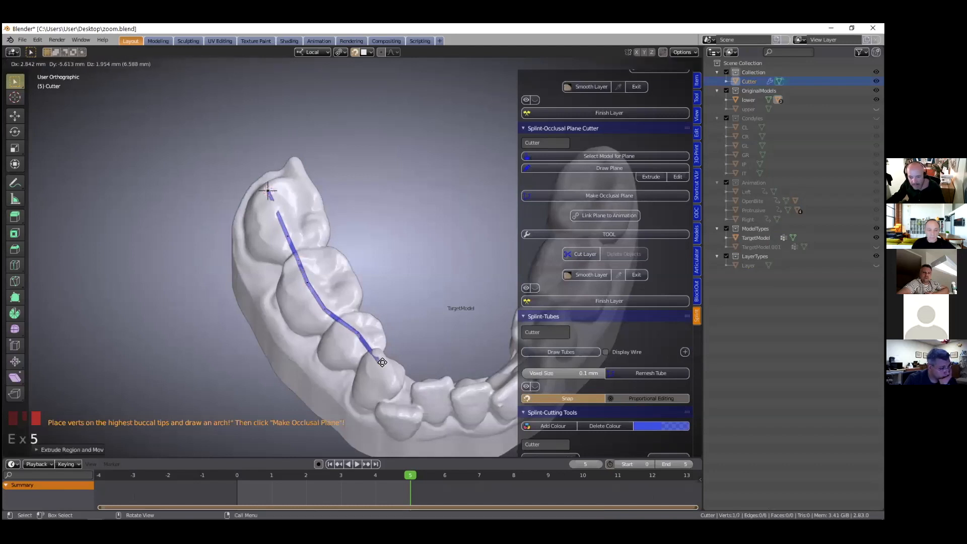
{"action": "left_click", "coordinate": [362, 352]}
Continue the plane outline across the incisal edges of the front teeth towards the opposite side
{"action": "middle_click_drag", "start_coordinate": [361, 351], "coordinate": [280, 312], "text": "shift"}
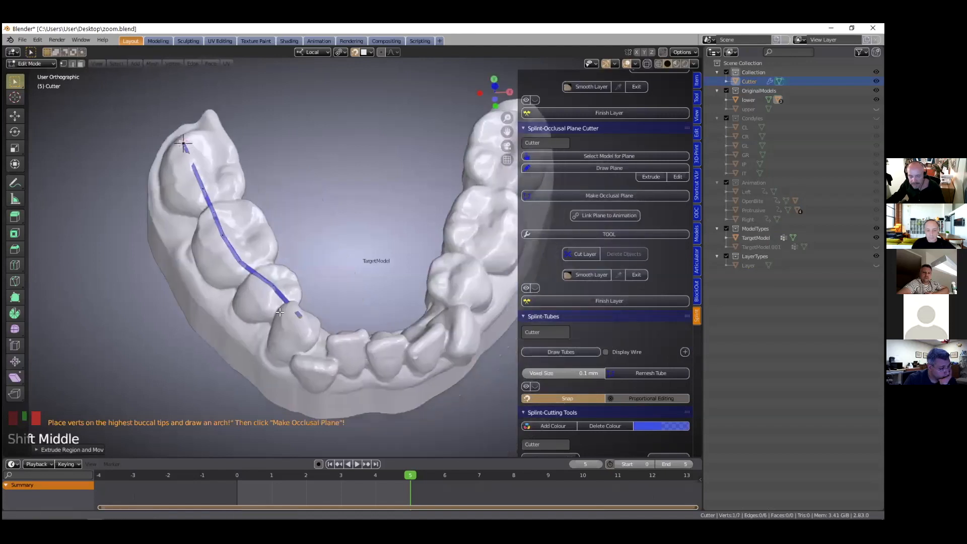
{"action": "middle_click_drag", "start_coordinate": [303, 347], "coordinate": [287, 334], "text": "shift"}
{"action": "key", "text": "e"}
{"action": "left_click", "coordinate": [370, 328]}
{"action": "key", "text": "e"}
{"action": "left_click", "coordinate": [375, 323]}
{"action": "key", "text": "e"}
{"action": "left_click", "coordinate": [403, 302]}
{"action": "key", "text": "e"}
{"action": "left_click", "coordinate": [431, 282]}
{"action": "key", "text": "e"}
{"action": "left_click", "coordinate": [446, 268]}
Extend the plane outline back along the opposite buccal cusp tips to the rear molar, completing the arch
{"action": "key", "text": "e"}
{"action": "left_click", "coordinate": [478, 233]}
{"action": "key", "text": "e"}
{"action": "left_click", "coordinate": [483, 227]}
{"action": "key", "text": "e"}
{"action": "left_click", "coordinate": [491, 183]}
{"action": "middle_click_drag", "start_coordinate": [442, 215], "coordinate": [336, 290], "text": "shift"}
{"action": "middle_click_drag", "start_coordinate": [377, 235], "coordinate": [345, 268], "text": "shift"}
{"action": "key", "text": "e"}
{"action": "left_click", "coordinate": [373, 258]}
{"action": "key", "text": "e"}
{"action": "left_click", "coordinate": [374, 212]}
Check the drawn arch on the lower model and make the occlusal plane from it
{"action": "scroll", "coordinate": [393, 217], "scroll_direction": "down", "scroll_amount": 4}
{"action": "middle_click_drag", "start_coordinate": [426, 211], "coordinate": [448, 191], "text": "shift"}
{"action": "middle_click_drag", "start_coordinate": [380, 267], "coordinate": [388, 240]}
{"action": "scroll", "coordinate": [387, 257], "scroll_direction": "up", "scroll_amount": 2}
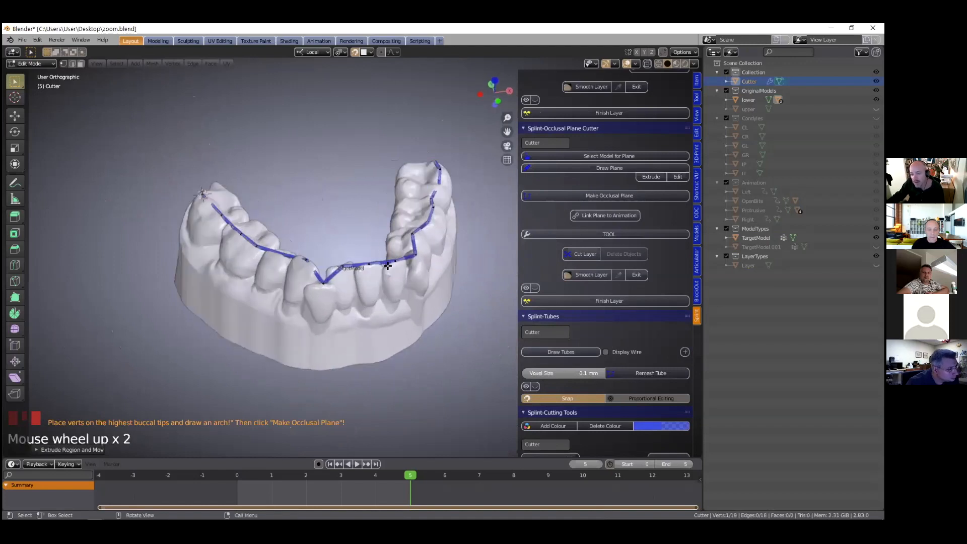
{"action": "middle_click_drag", "start_coordinate": [388, 273], "coordinate": [393, 294], "text": "shift"}
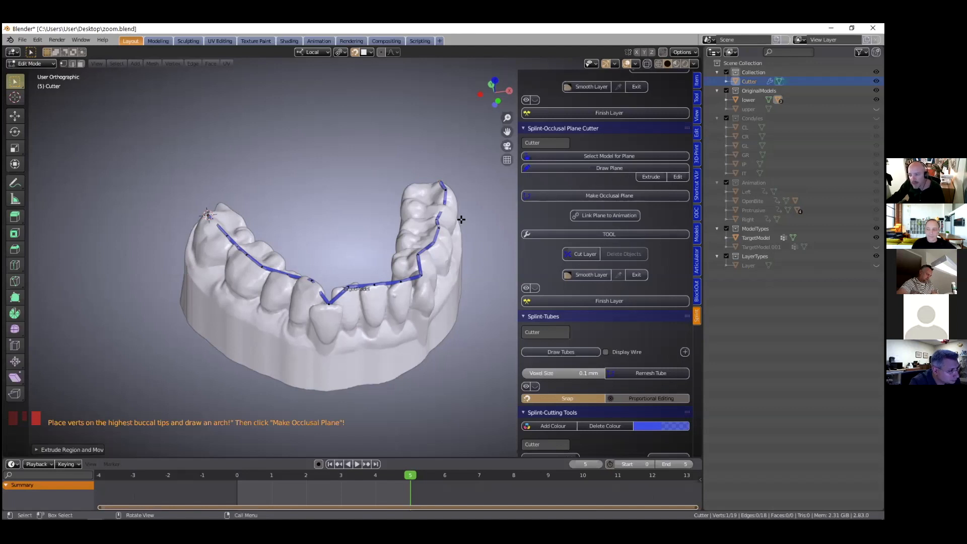
{"action": "left_click", "coordinate": [617, 194]}
Move the rearmost lingual vertices of the occlusal plane onto the lingual cusp tips of the rear molar
{"action": "middle_click_drag", "start_coordinate": [433, 282], "coordinate": [409, 283]}
{"action": "scroll", "coordinate": [312, 310], "scroll_direction": "up", "scroll_amount": 1}
{"action": "scroll", "coordinate": [368, 297], "scroll_direction": "up", "scroll_amount": 2}
{"action": "scroll", "coordinate": [352, 275], "scroll_direction": "up", "scroll_amount": 1}
{"action": "scroll", "coordinate": [409, 282], "scroll_direction": "up", "scroll_amount": 1}
{"action": "left_click", "coordinate": [389, 279]}
{"action": "key", "text": "g"}
{"action": "left_click", "coordinate": [357, 268]}
{"action": "key", "text": "g"}
{"action": "left_click", "coordinate": [367, 250]}
{"action": "key", "text": "g"}
{"action": "key", "text": "g"}
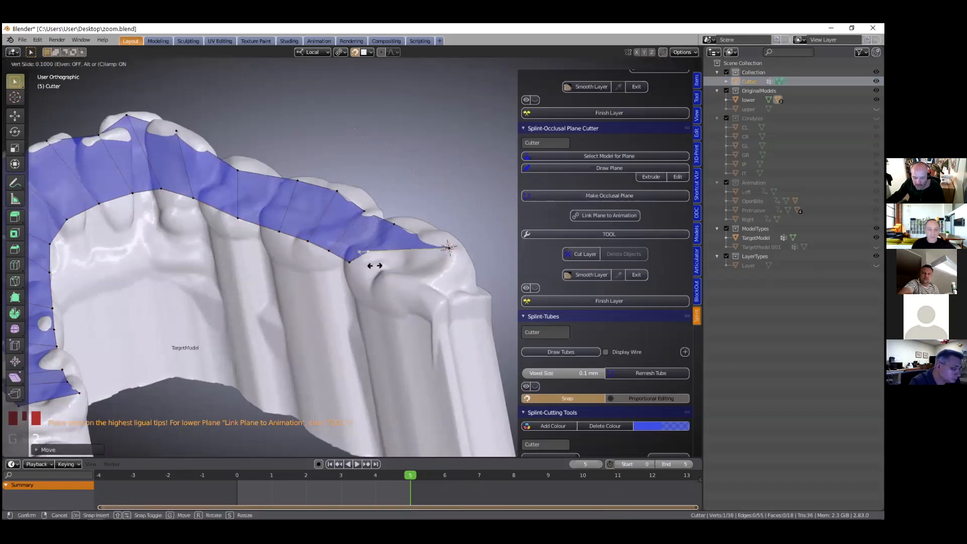
{"action": "left_click", "coordinate": [368, 264]}
{"action": "key", "text": "g"}
{"action": "left_click", "coordinate": [387, 277]}
Move the lingual vertices further forward on the same side onto the neighbouring lingual cusp tips
{"action": "key", "text": "g"}
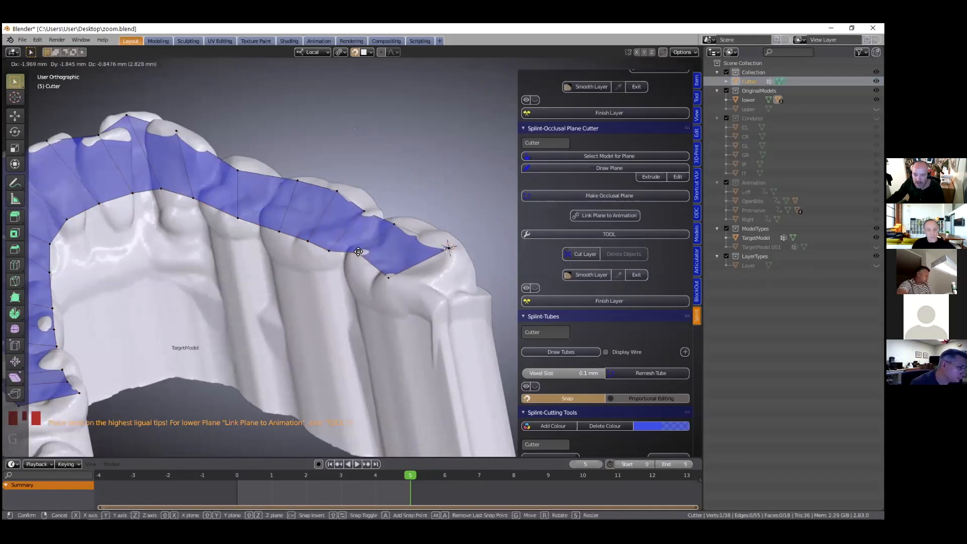
{"action": "left_click", "coordinate": [328, 247]}
{"action": "key", "text": "g"}
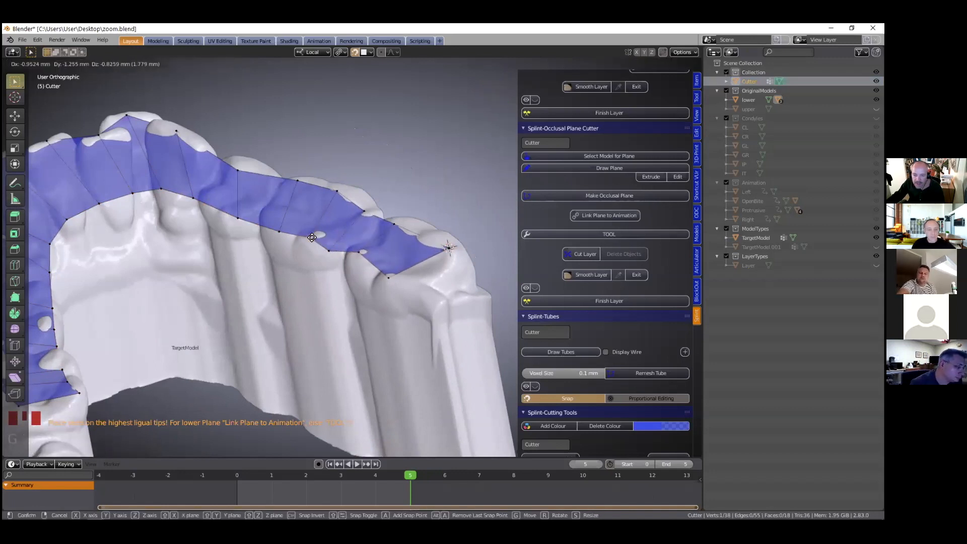
{"action": "left_click", "coordinate": [278, 233]}
{"action": "key", "text": "g"}
{"action": "left_click", "coordinate": [277, 214]}
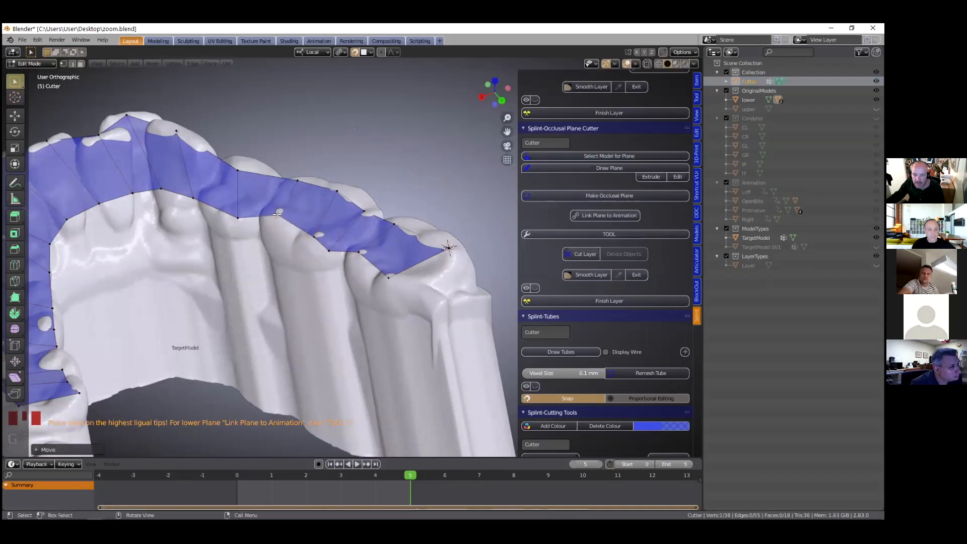
Readjust the lingual plane vertex between the molars on that side so it sits on its cusp tip
{"action": "scroll", "coordinate": [333, 241], "scroll_direction": "down", "scroll_amount": 3}
{"action": "middle_click_drag", "start_coordinate": [333, 241], "coordinate": [368, 299]}
{"action": "scroll", "coordinate": [368, 299], "scroll_direction": "up", "scroll_amount": 4}
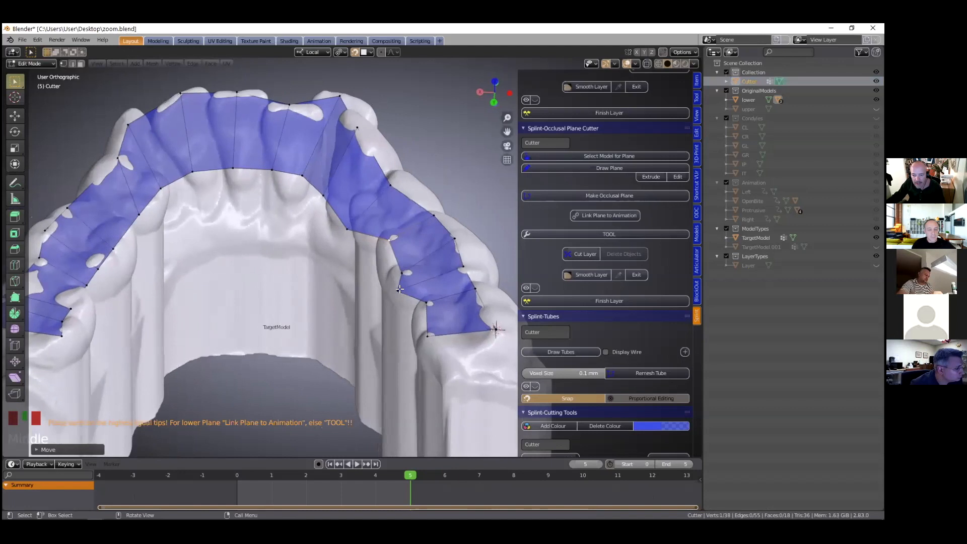
{"action": "left_click", "coordinate": [402, 288]}
{"action": "key", "text": "g"}
{"action": "left_click", "coordinate": [416, 284]}
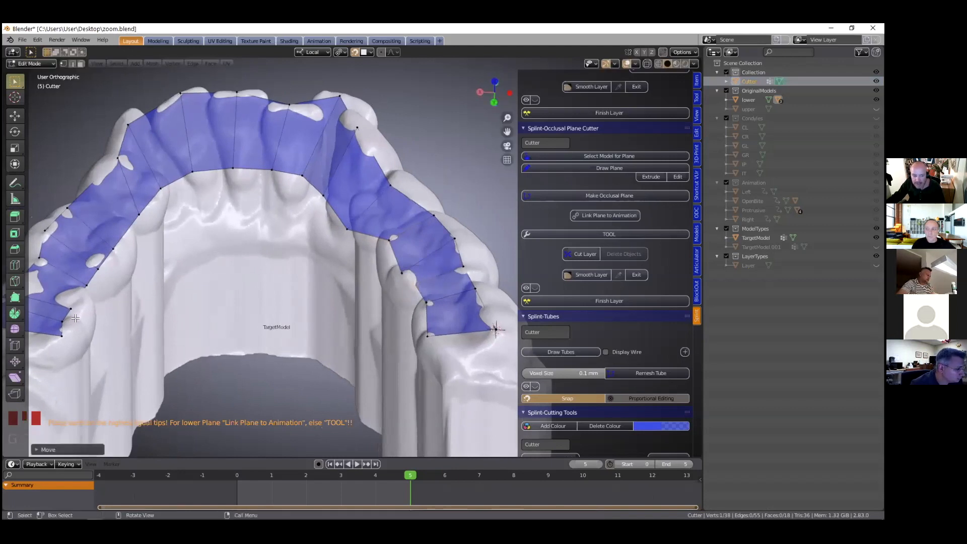
Reposition the lingual vertices at the front molar on the opposite side of the arch onto its cusp tips
{"action": "scroll", "coordinate": [85, 310], "scroll_direction": "down", "scroll_amount": 2}
{"action": "middle_click_drag", "start_coordinate": [85, 310], "coordinate": [115, 227]}
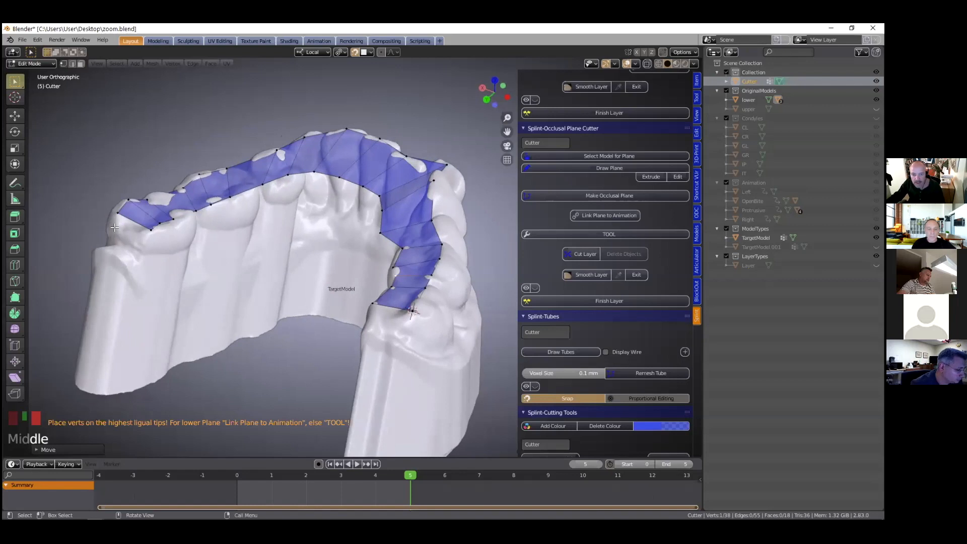
{"action": "key", "text": "g"}
{"action": "left_click", "coordinate": [218, 205]}
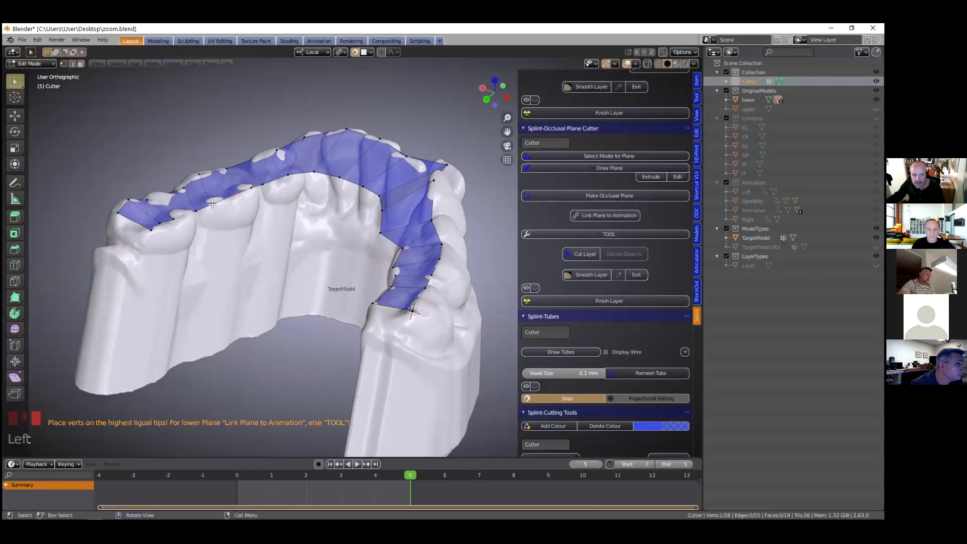
{"action": "key", "text": "g"}
{"action": "left_click", "coordinate": [213, 199]}
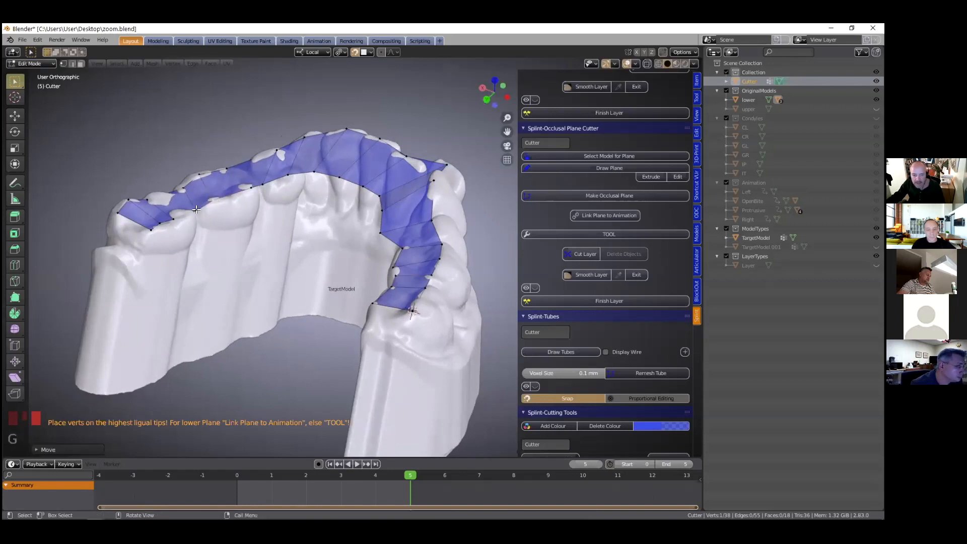
Place the remaining lingual vertices on the opposite side onto the rear molar's lingual cusp tips
{"action": "key", "text": "g"}
{"action": "left_click", "coordinate": [173, 216]}
{"action": "key", "text": "g"}
{"action": "left_click", "coordinate": [164, 222]}
{"action": "key", "text": "g"}
{"action": "left_click", "coordinate": [151, 229]}
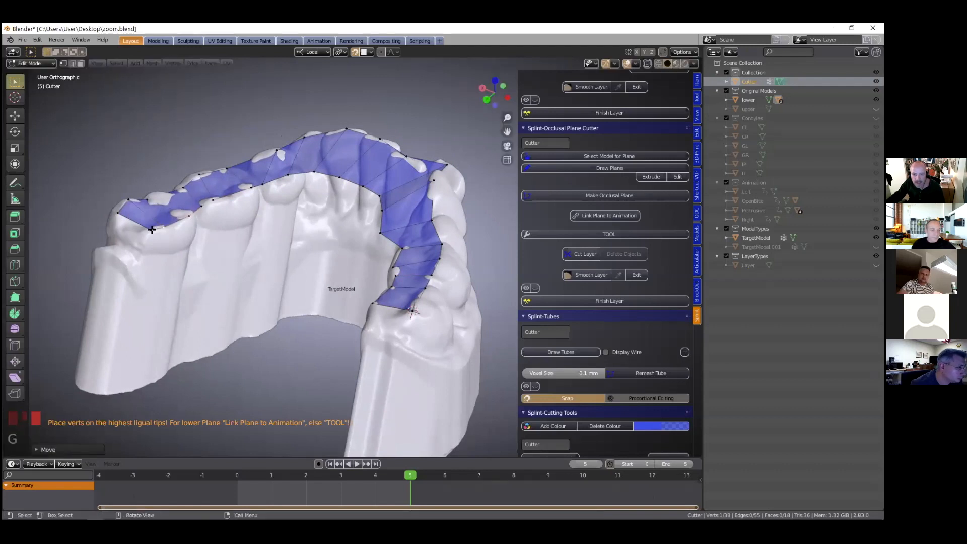
{"action": "key", "text": "g"}
{"action": "left_click", "coordinate": [162, 228]}
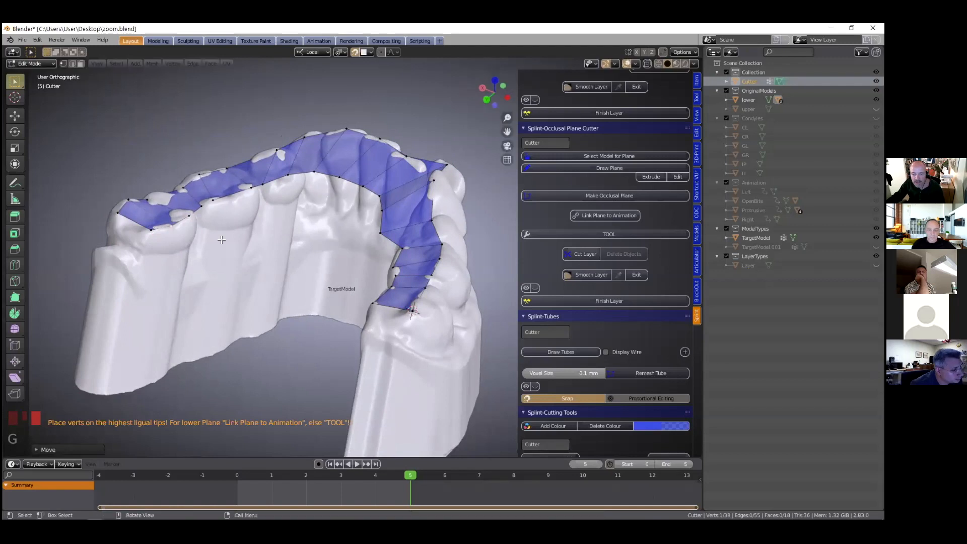
Check the adjusted plane around the arch and turn it into the cutting tool
{"action": "scroll", "coordinate": [302, 242], "scroll_direction": "down", "scroll_amount": 1}
{"action": "middle_click_drag", "start_coordinate": [302, 242], "coordinate": [369, 263]}
{"action": "scroll", "coordinate": [373, 262], "scroll_direction": "up", "scroll_amount": 1}
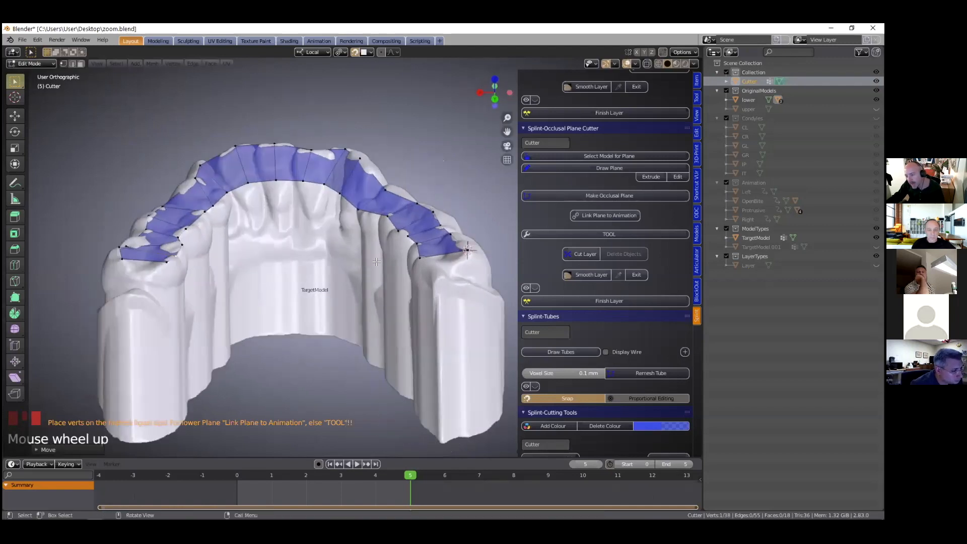
{"action": "left_click", "coordinate": [603, 235]}
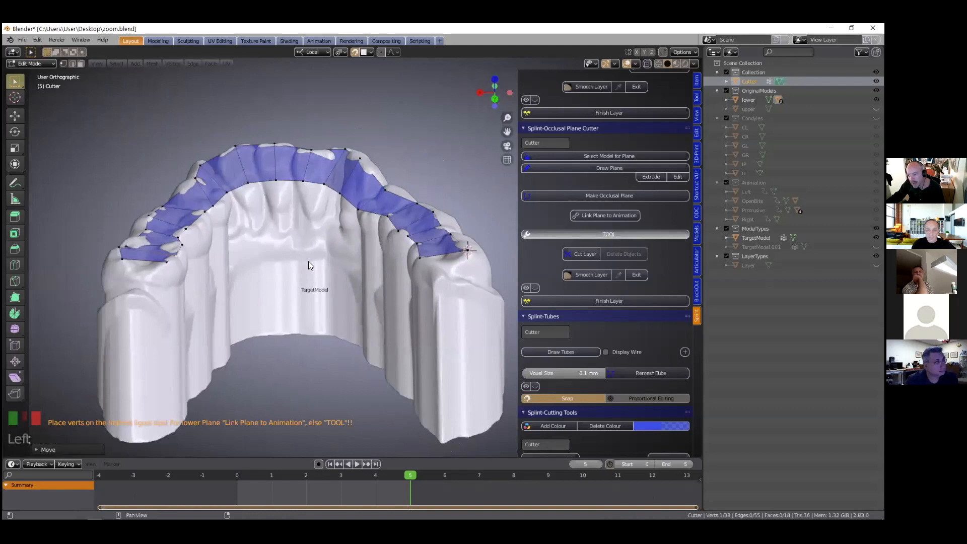
Clip the view to a cross-section through the models, splint layer and cutter
{"action": "scroll", "coordinate": [327, 260], "scroll_direction": "down", "scroll_amount": 4}
{"action": "middle_click_drag", "start_coordinate": [250, 245], "coordinate": [356, 252]}
{"action": "key", "text": "alt+b"}
{"action": "left_click_drag", "start_coordinate": [331, 126], "coordinate": [344, 371]}
{"action": "middle_click_drag", "start_coordinate": [391, 326], "coordinate": [382, 212]}
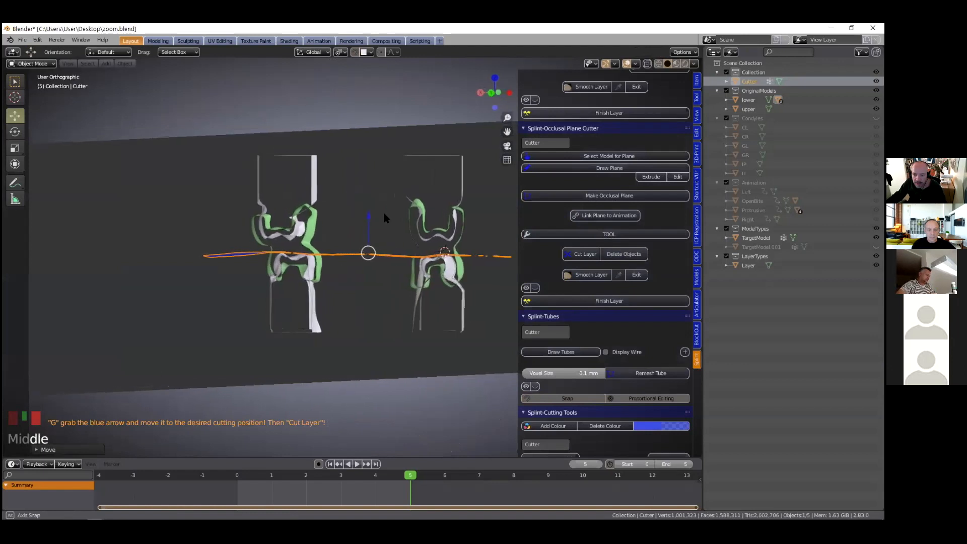
Raise the cutter vertically into the gap between the upper and lower parts of the splint layer
{"action": "scroll", "coordinate": [383, 199], "scroll_direction": "up", "scroll_amount": 3}
{"action": "left_click_drag", "start_coordinate": [379, 221], "coordinate": [379, 210]}
{"action": "left_click_drag", "start_coordinate": [314, 266], "coordinate": [312, 264]}
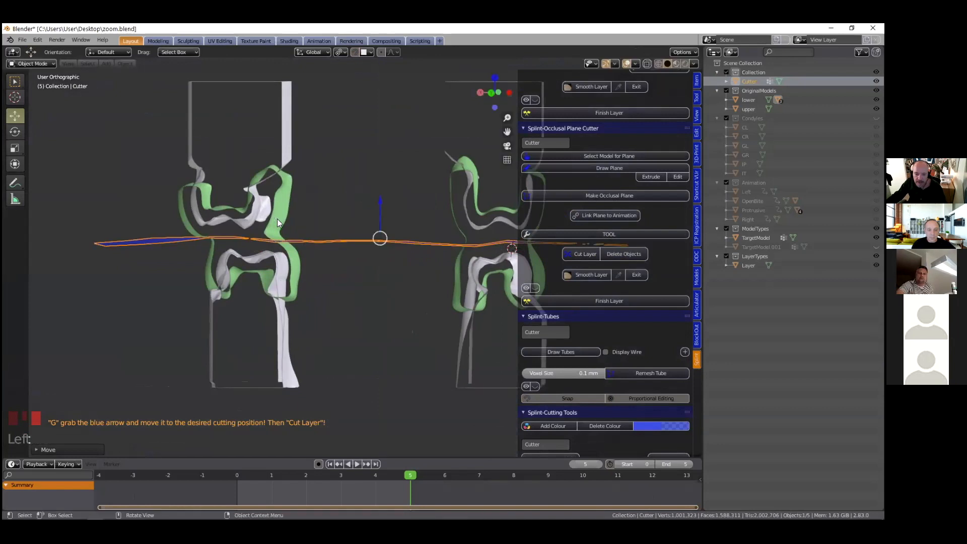
{"action": "scroll", "coordinate": [260, 232], "scroll_direction": "down", "scroll_amount": 1}
{"action": "scroll", "coordinate": [259, 233], "scroll_direction": "down", "scroll_amount": 1}
{"action": "middle_click_drag", "start_coordinate": [259, 233], "coordinate": [266, 218], "text": "shift"}
{"action": "scroll", "coordinate": [266, 218], "scroll_direction": "up", "scroll_amount": 2}
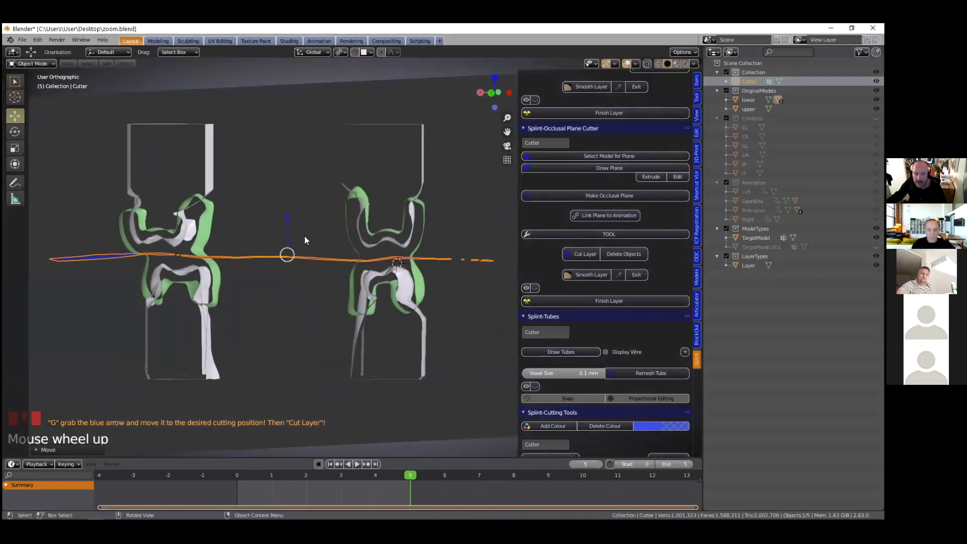
Return to the unclipped models and cut the splint layer with the occlusal plane cutter
{"action": "scroll", "coordinate": [269, 279], "scroll_direction": "down", "scroll_amount": 4}
{"action": "middle_click_drag", "start_coordinate": [270, 283], "coordinate": [553, 319]}
{"action": "scroll", "coordinate": [343, 279], "scroll_direction": "down", "scroll_amount": 1}
{"action": "scroll", "coordinate": [344, 284], "scroll_direction": "down", "scroll_amount": 2}
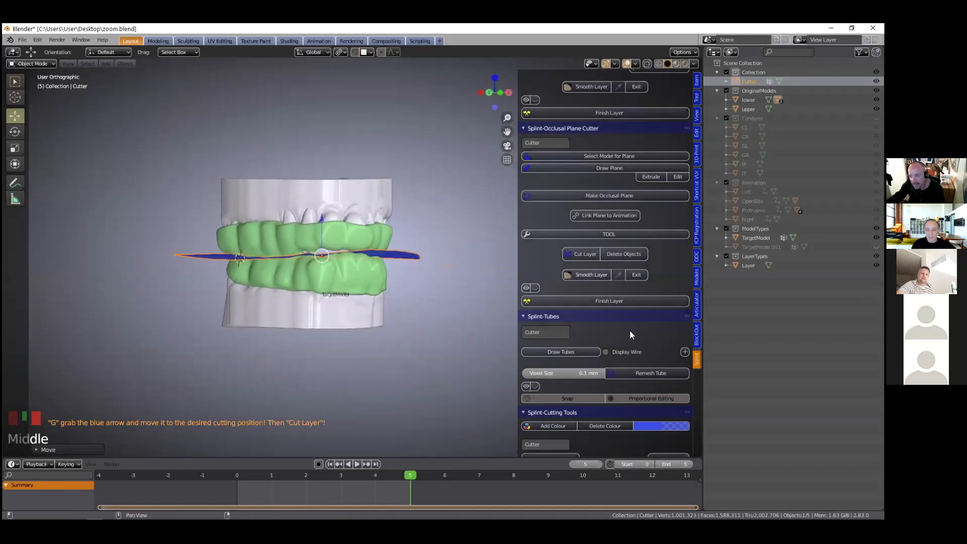
{"action": "scroll", "coordinate": [618, 243], "scroll_direction": "down", "scroll_amount": 2}
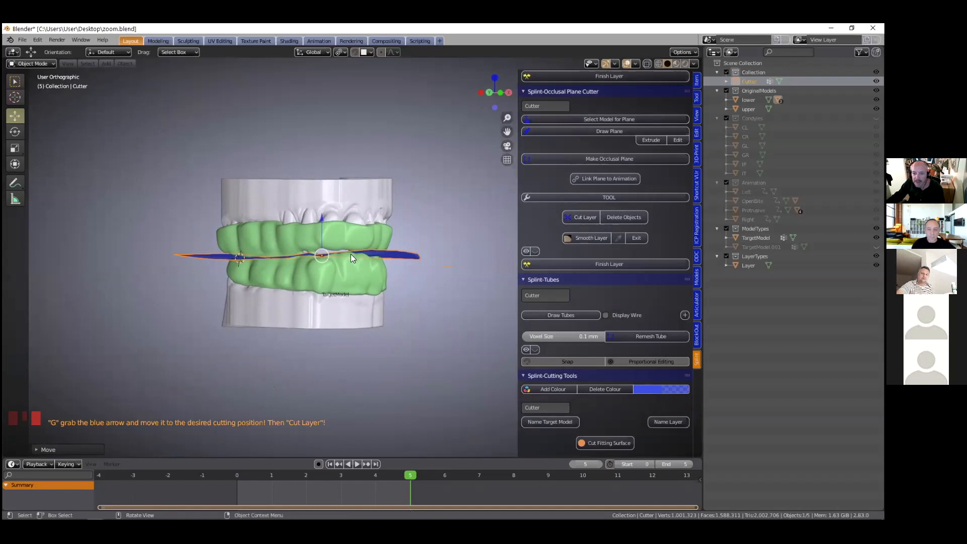
{"action": "left_click", "coordinate": [346, 269]}
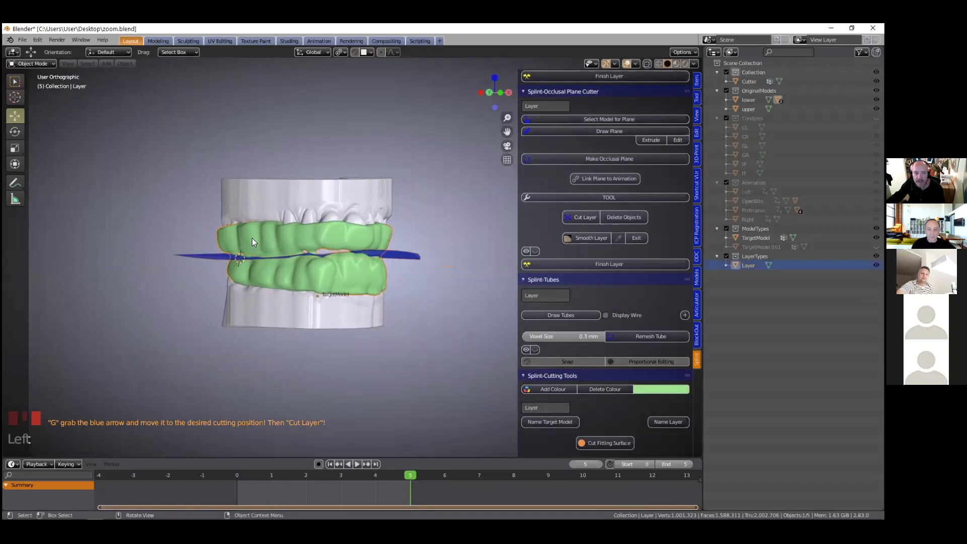
{"action": "left_click", "coordinate": [197, 252]}
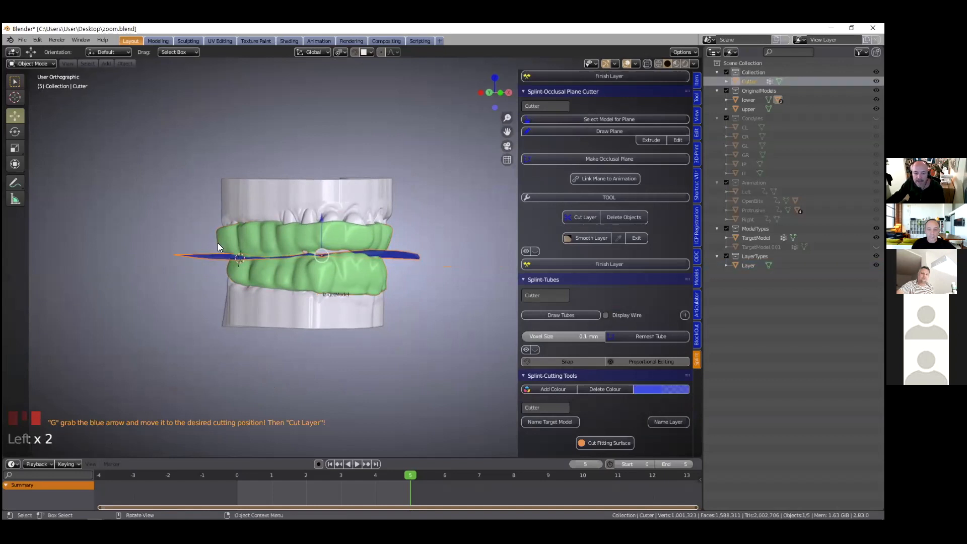
{"action": "left_click", "coordinate": [576, 219]}
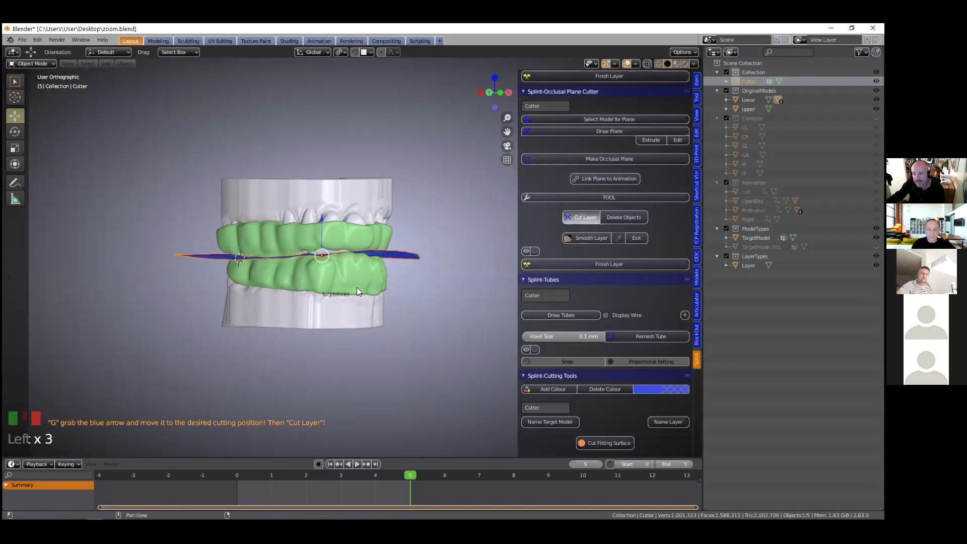
Inspect the cut and hide the upper and lower models, the target model and the lower splint part
{"action": "scroll", "coordinate": [356, 291], "scroll_direction": "up", "scroll_amount": 4}
{"action": "middle_click_drag", "start_coordinate": [357, 288], "coordinate": [325, 277]}
{"action": "scroll", "coordinate": [322, 276], "scroll_direction": "up", "scroll_amount": 4}
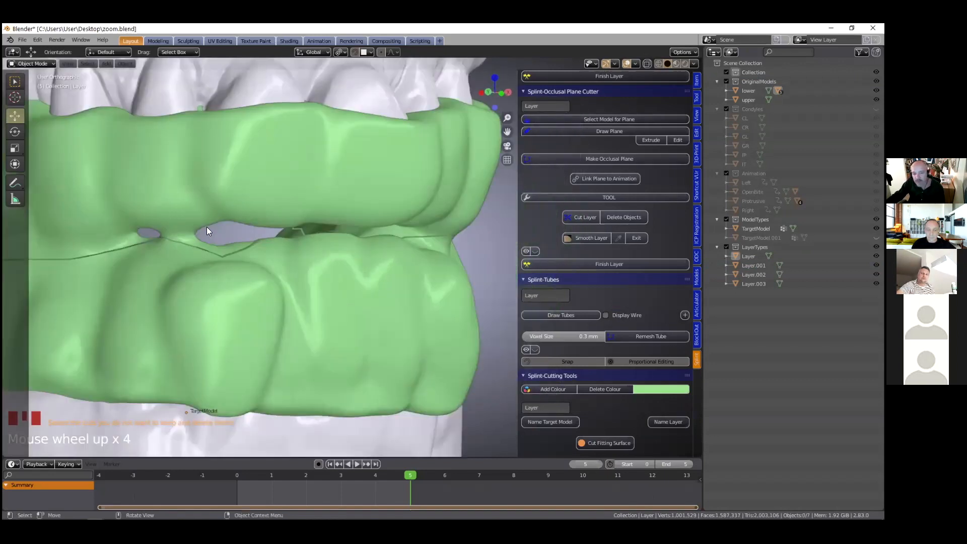
{"action": "scroll", "coordinate": [374, 279], "scroll_direction": "down", "scroll_amount": 1}
{"action": "scroll", "coordinate": [362, 288], "scroll_direction": "down", "scroll_amount": 4}
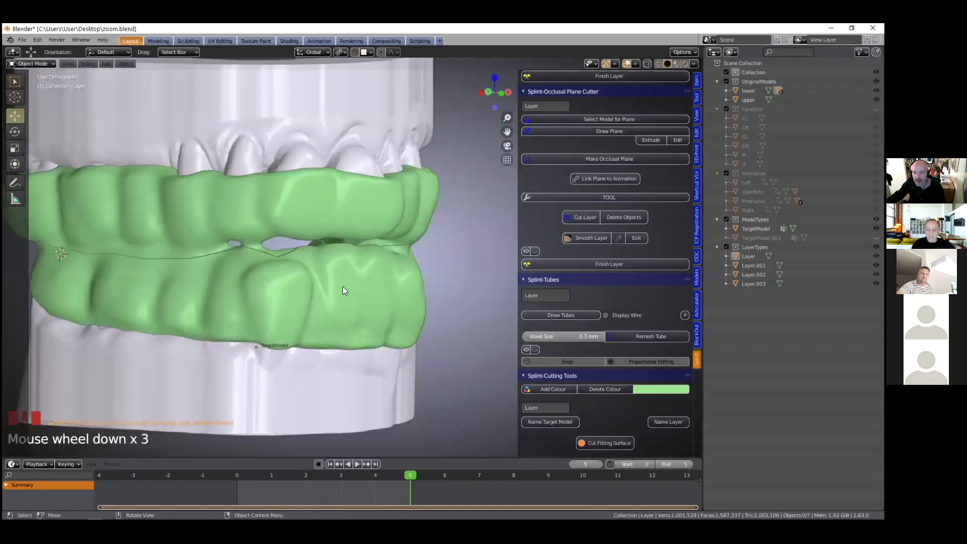
{"action": "middle_click_drag", "start_coordinate": [317, 280], "coordinate": [351, 282]}
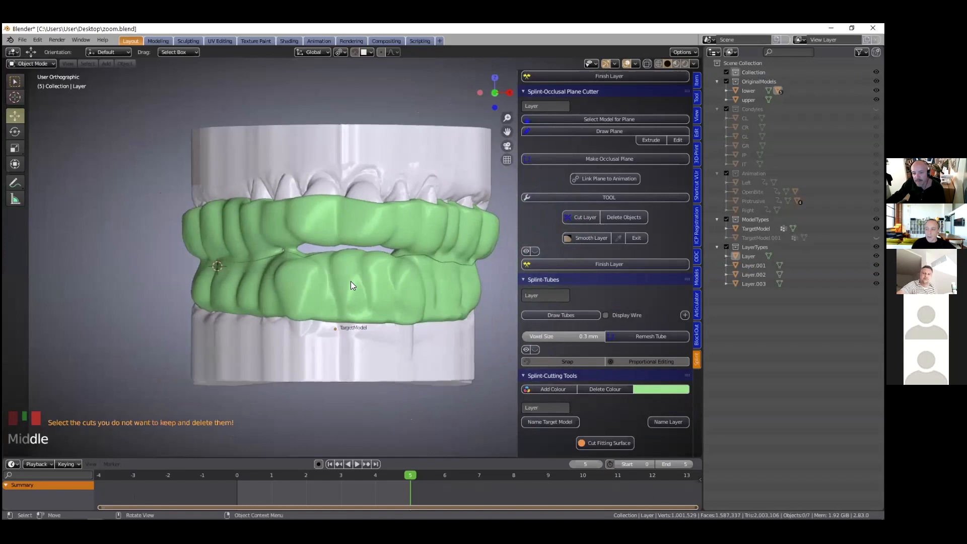
{"action": "left_click", "coordinate": [351, 282]}
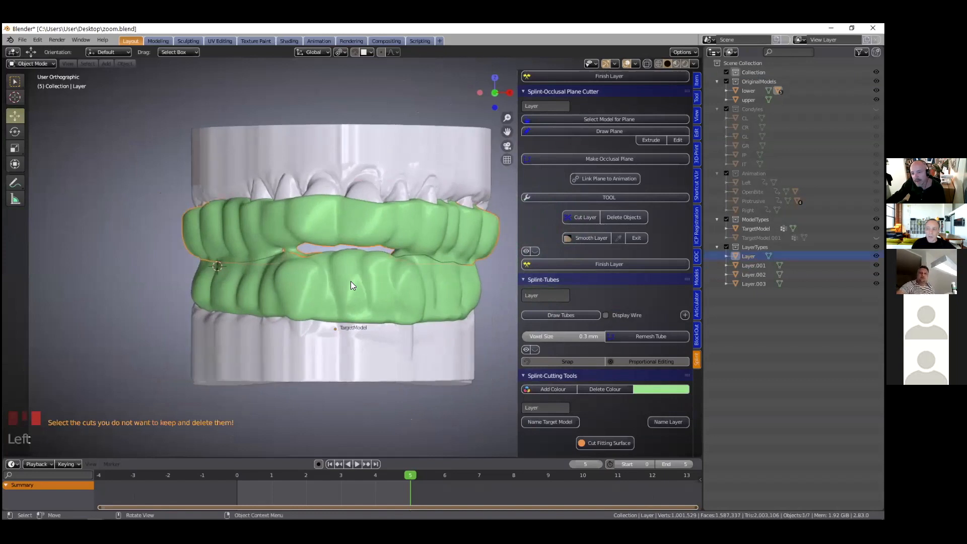
{"action": "left_click", "coordinate": [376, 170]}
{"action": "key", "text": "h"}
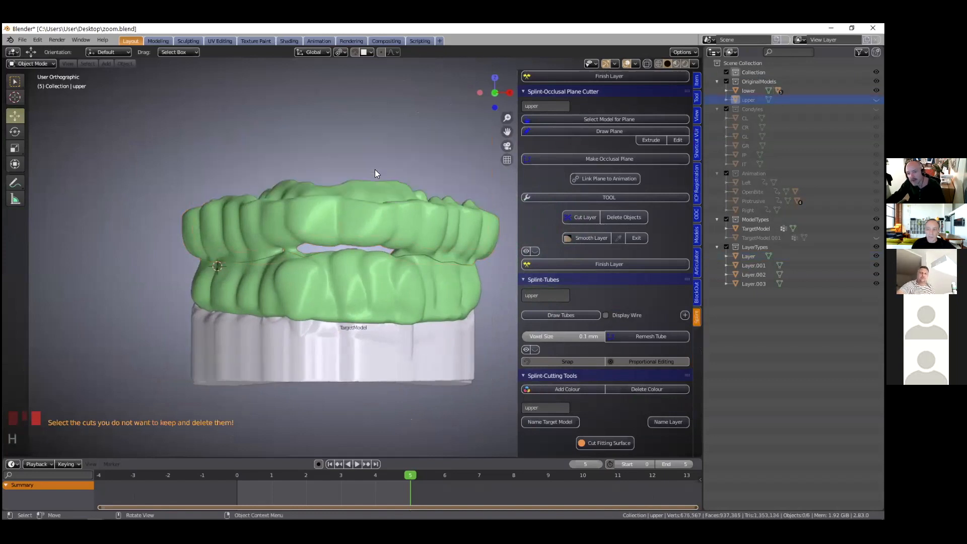
{"action": "left_click", "coordinate": [361, 345]}
{"action": "left_click", "coordinate": [363, 350]}
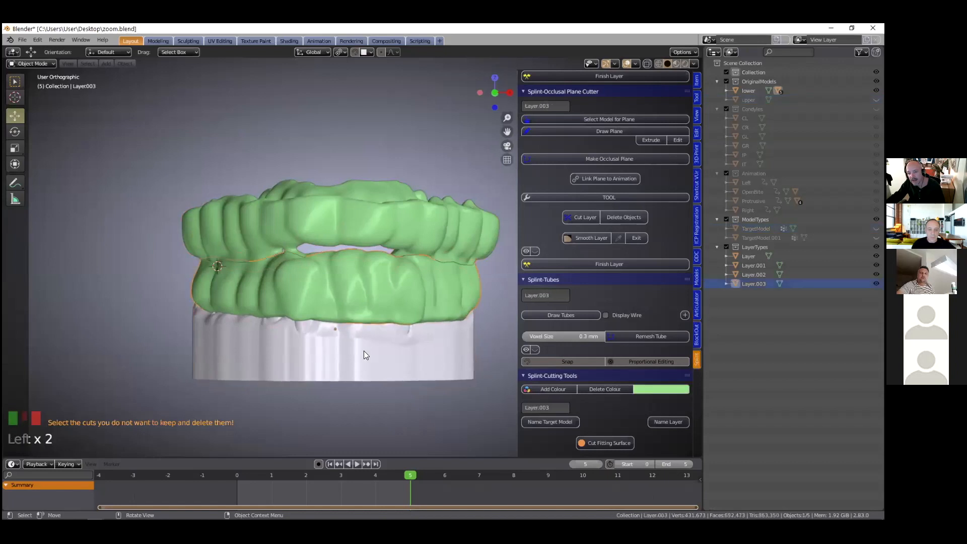
{"action": "key", "text": "h"}
Start Smooth Layer on the upper splint part and set the brush autosmooth to 0.3
{"action": "middle_click_drag", "start_coordinate": [415, 329], "coordinate": [303, 390]}
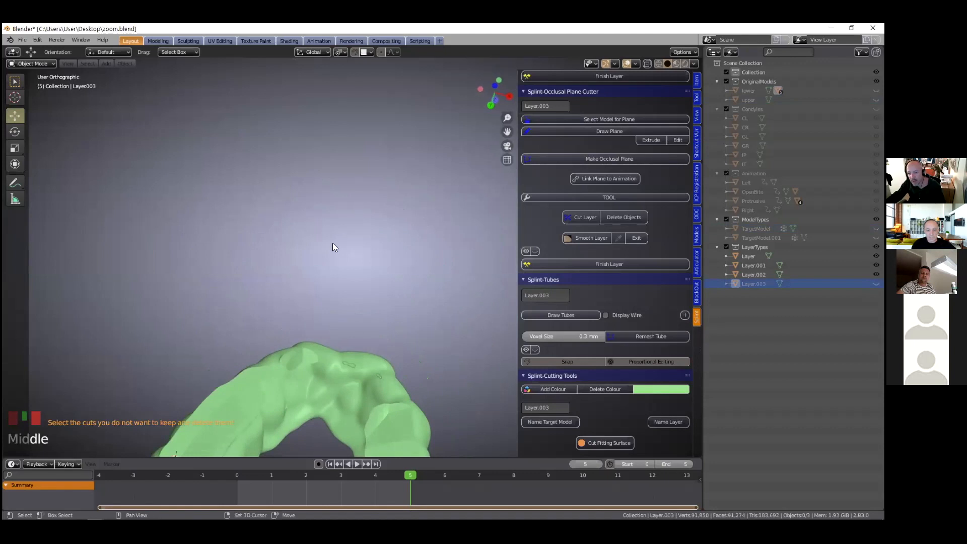
{"action": "middle_click_drag", "start_coordinate": [332, 243], "coordinate": [386, 67], "text": "shift"}
{"action": "left_click", "coordinate": [587, 237]}
{"action": "left_click", "coordinate": [341, 253]}
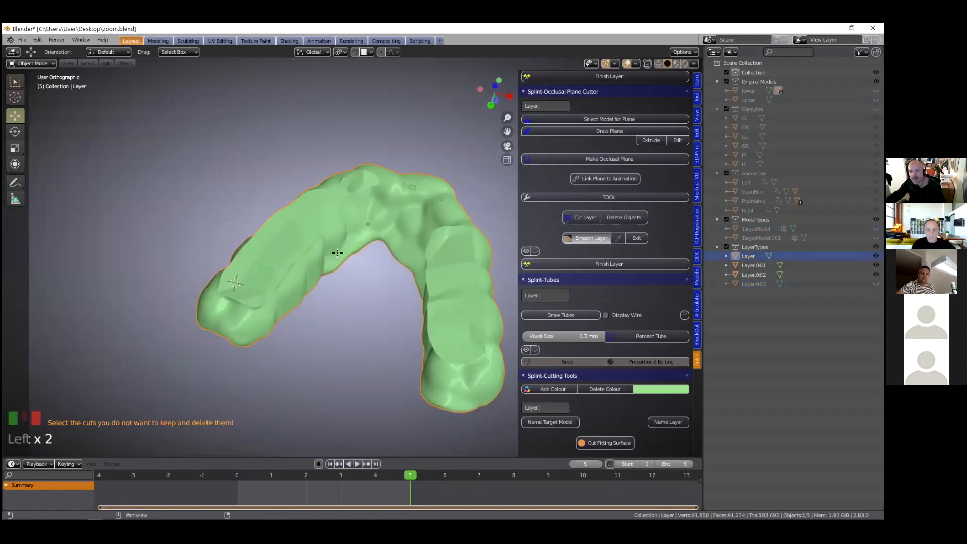
{"action": "middle_click_drag", "start_coordinate": [329, 251], "coordinate": [341, 335]}
{"action": "right_click", "coordinate": [299, 355]}
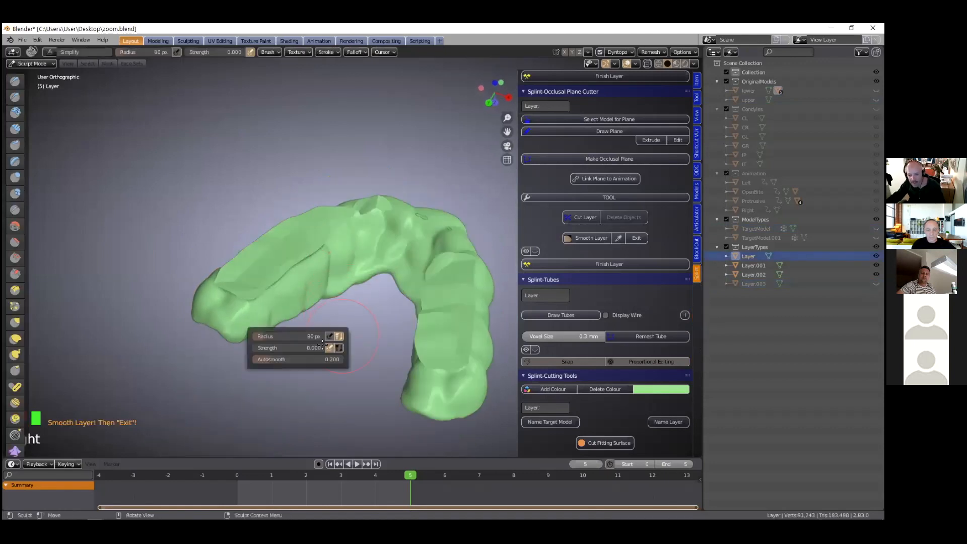
{"action": "left_click", "coordinate": [299, 359]}
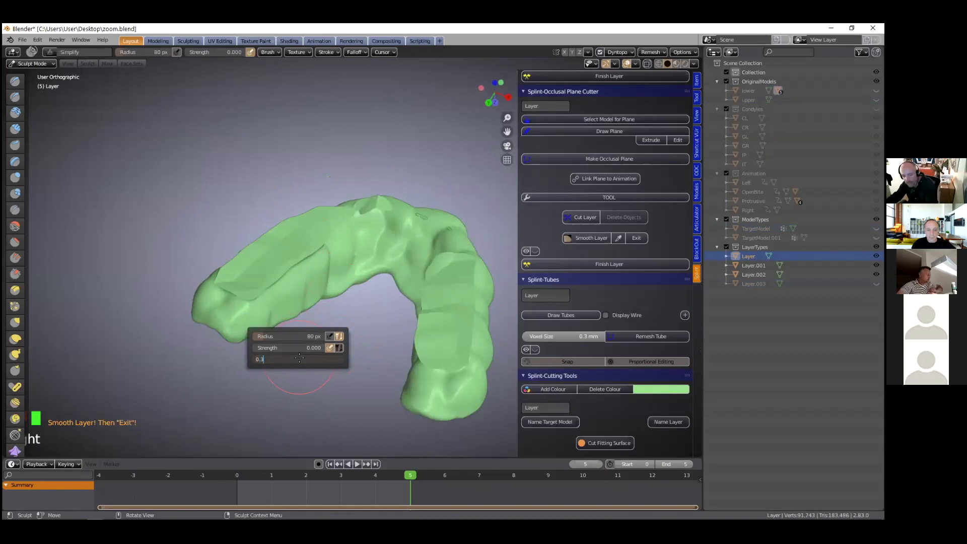
Smooth the sharp cut edges along both posterior sides of the upper splint part
{"action": "scroll", "coordinate": [284, 248], "scroll_direction": "up", "scroll_amount": 2}
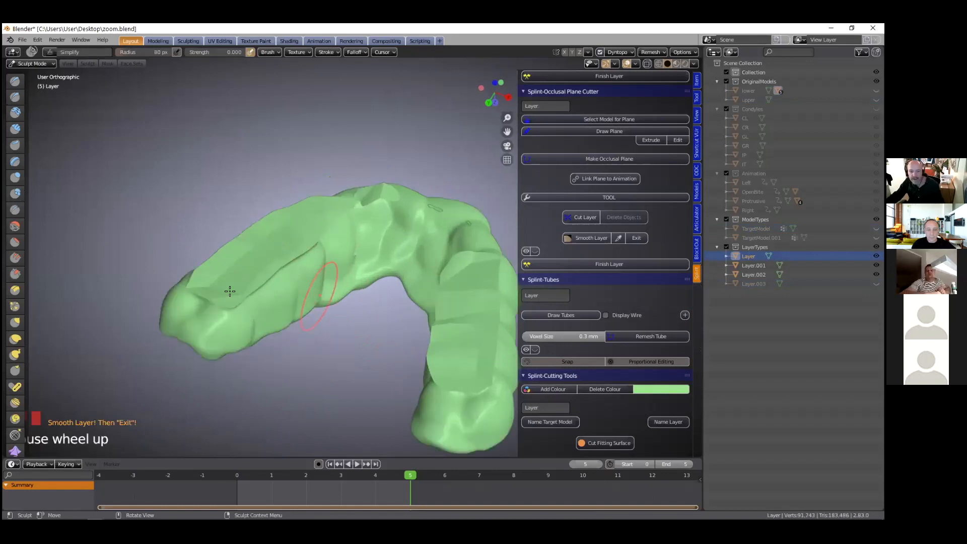
{"action": "scroll", "coordinate": [229, 291], "scroll_direction": "up", "scroll_amount": 2}
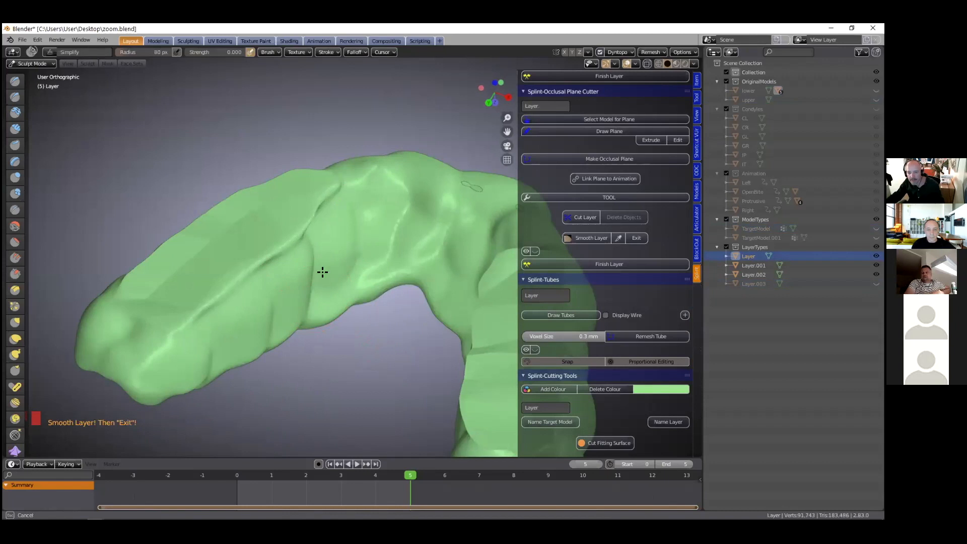
{"action": "scroll", "coordinate": [226, 319], "scroll_direction": "down", "scroll_amount": 2}
{"action": "middle_click_drag", "start_coordinate": [227, 319], "coordinate": [417, 273]}
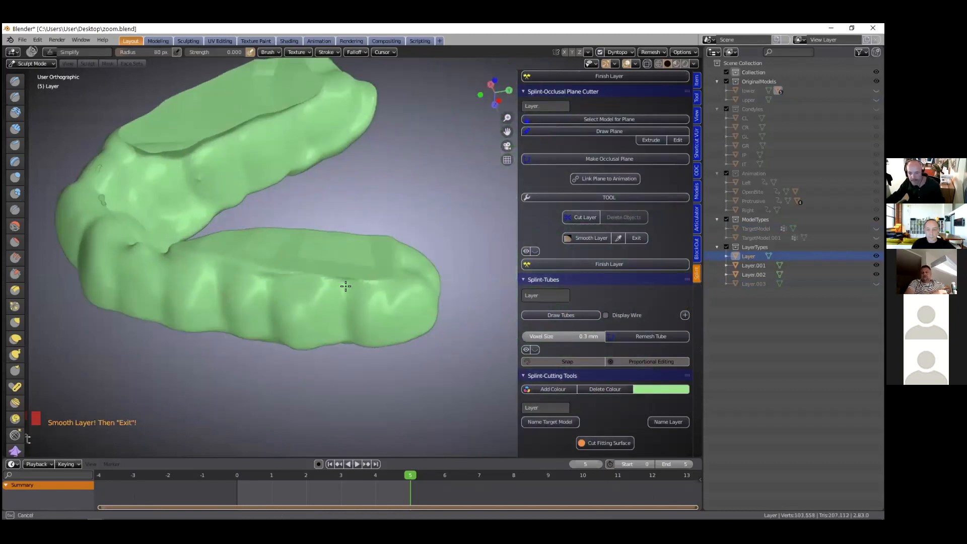
{"action": "middle_click_drag", "start_coordinate": [345, 286], "coordinate": [306, 322]}
Smooth the front region of the upper splint part, exit smoothing and finish the layer with a 0.4 mm voxel size
{"action": "scroll", "coordinate": [285, 310], "scroll_direction": "up", "scroll_amount": 4}
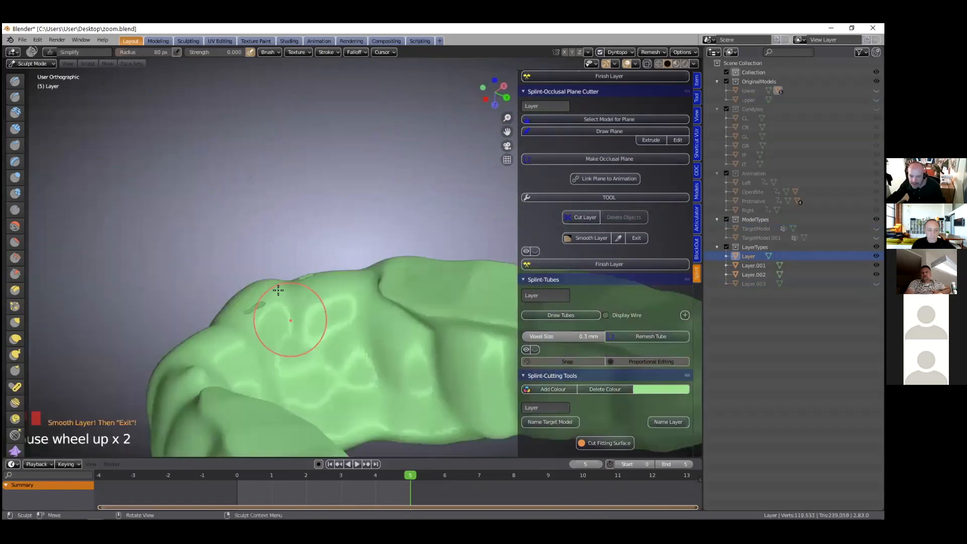
{"action": "middle_click_drag", "start_coordinate": [236, 240], "coordinate": [407, 216]}
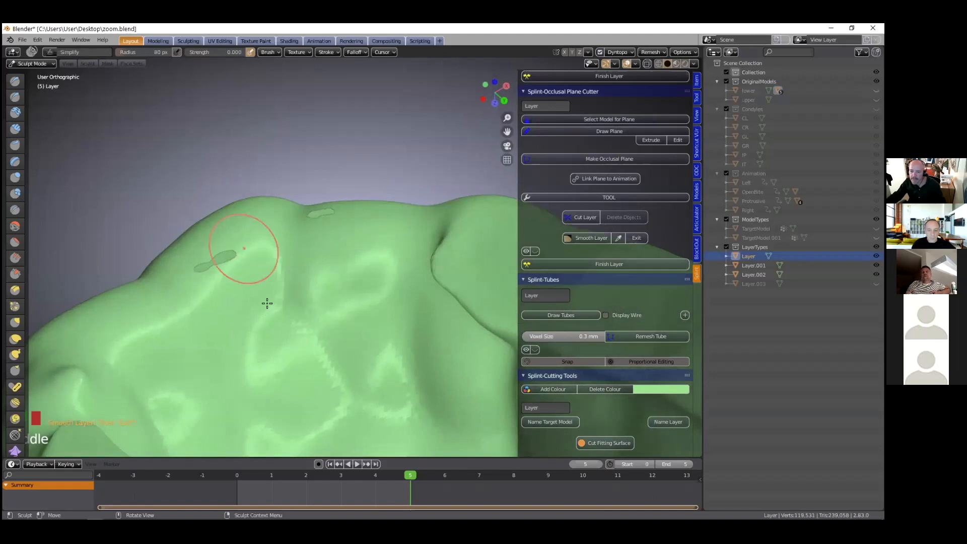
{"action": "middle_click_drag", "start_coordinate": [323, 211], "coordinate": [327, 279]}
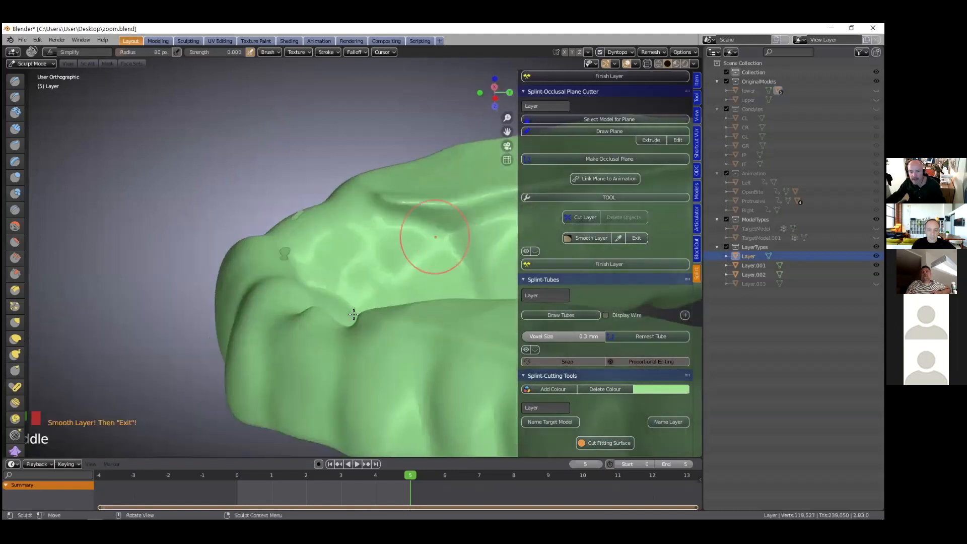
{"action": "scroll", "coordinate": [399, 216], "scroll_direction": "down", "scroll_amount": 3}
{"action": "middle_click_drag", "start_coordinate": [640, 239], "coordinate": [609, 273]}
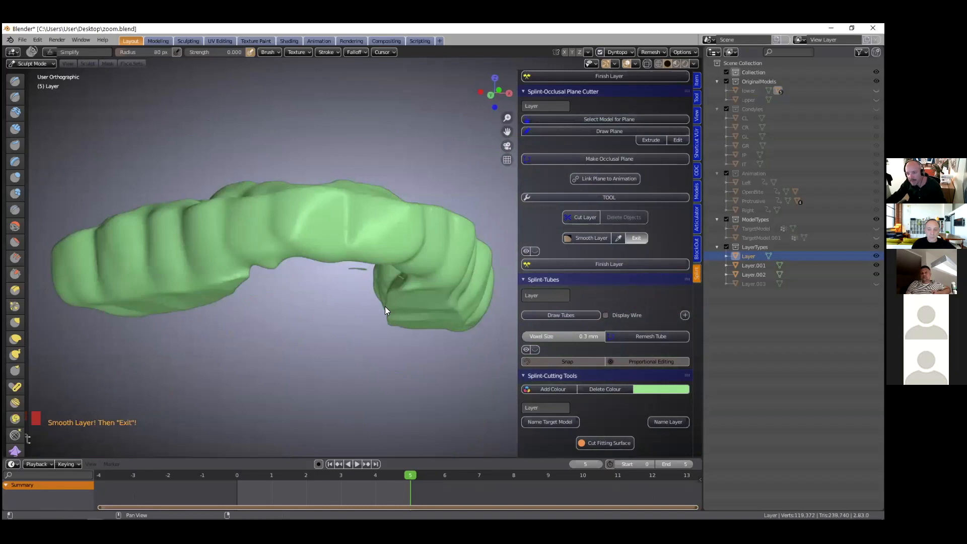
{"action": "left_click", "coordinate": [368, 315]}
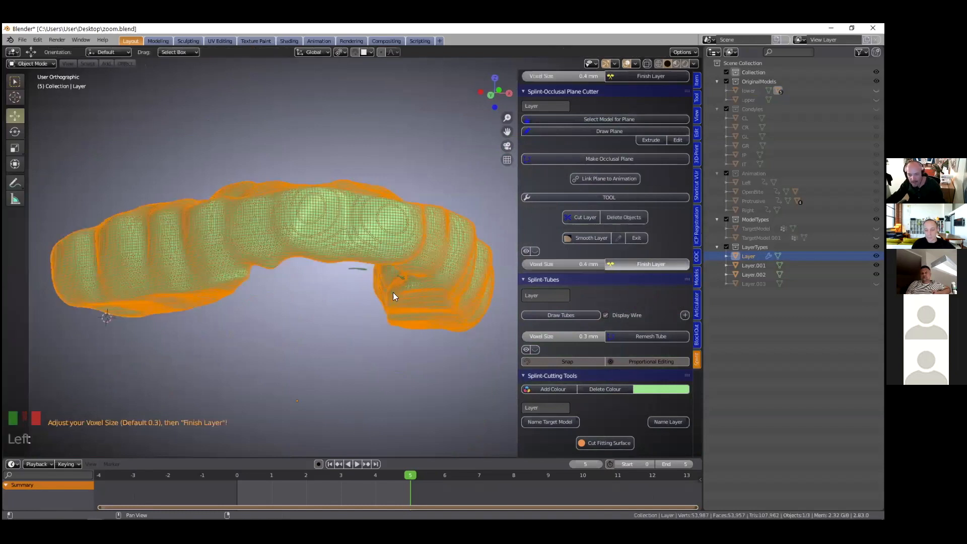
Delete the two small leftover fragments, Layer.001 and Layer.002, beneath the front of the upper splint part
{"action": "left_click", "coordinate": [357, 270]}
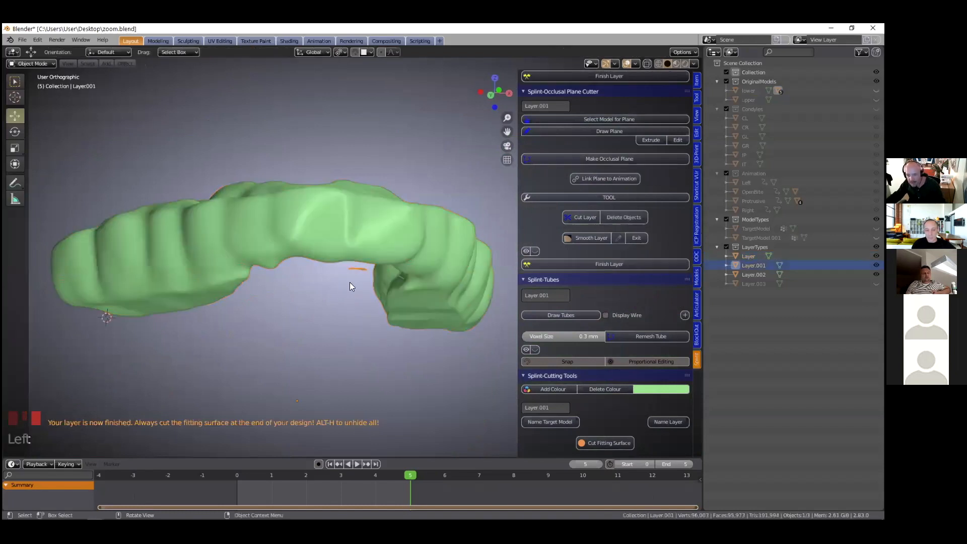
{"action": "middle_click_drag", "start_coordinate": [350, 282], "coordinate": [405, 272]}
{"action": "left_click", "coordinate": [405, 272], "text": "shift"}
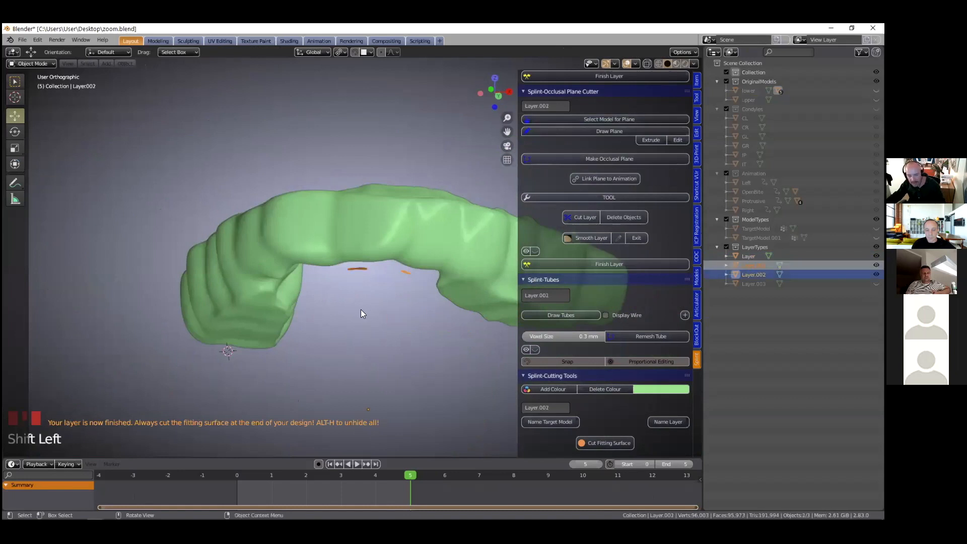
{"action": "key", "text": "x"}
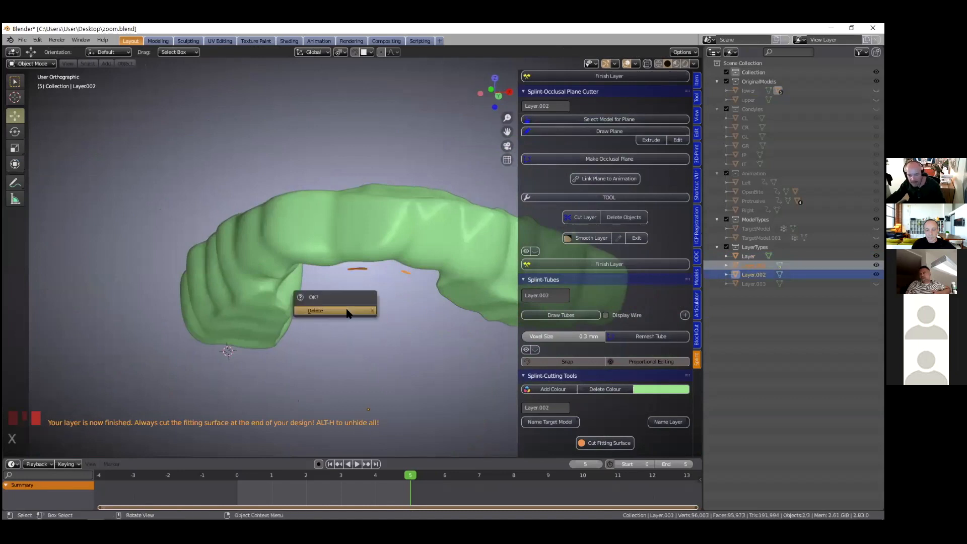
{"action": "left_click", "coordinate": [346, 310]}
Unhide all objects and isolate the lower splint part, Layer.003
{"action": "scroll", "coordinate": [347, 313], "scroll_direction": "down", "scroll_amount": 3}
{"action": "key", "text": "alt+h"}
{"action": "middle_click_drag", "start_coordinate": [388, 322], "coordinate": [391, 195]}
{"action": "left_click", "coordinate": [384, 304]}
{"action": "left_click", "coordinate": [384, 304]}
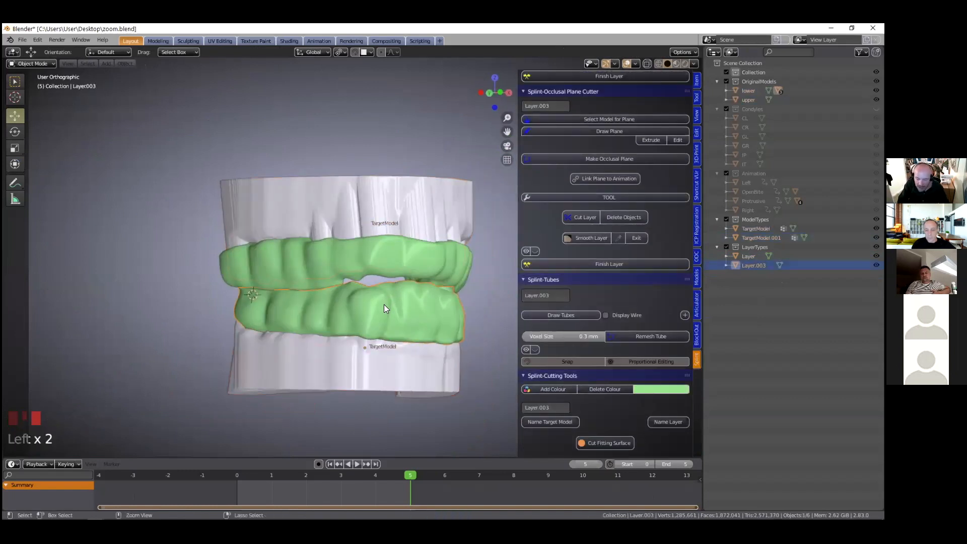
{"action": "key", "text": "shift+h"}
{"action": "left_click", "coordinate": [384, 308]}
{"action": "middle_click_drag", "start_coordinate": [384, 304], "coordinate": [379, 330]}
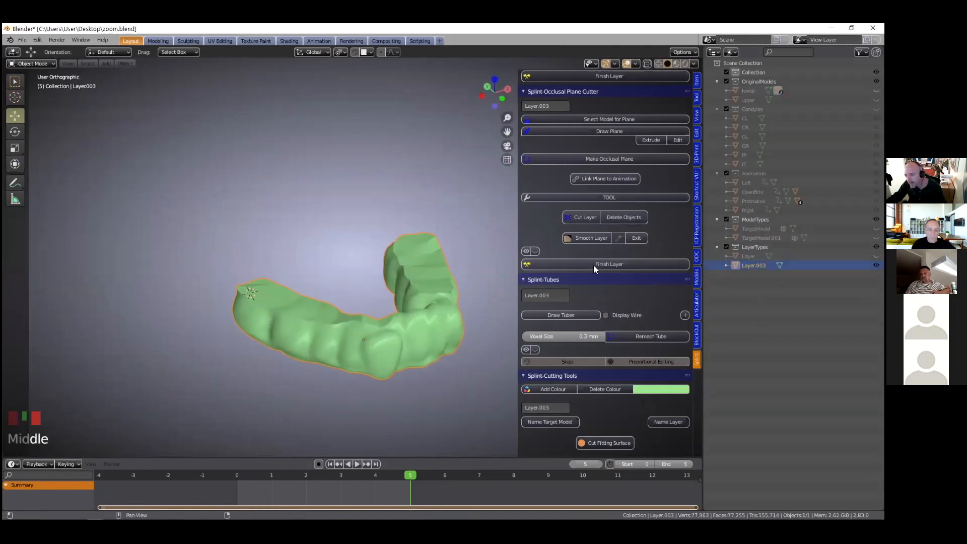
Start Smooth Layer on the lower splint part and smooth its cut edges on both sides
{"action": "scroll", "coordinate": [333, 331], "scroll_direction": "up", "scroll_amount": 3}
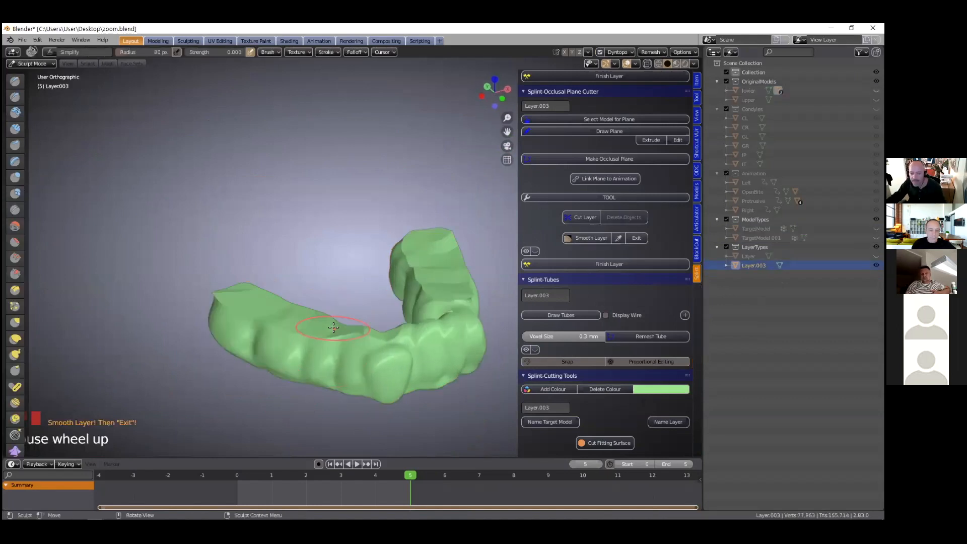
{"action": "middle_click_drag", "start_coordinate": [332, 331], "coordinate": [345, 403]}
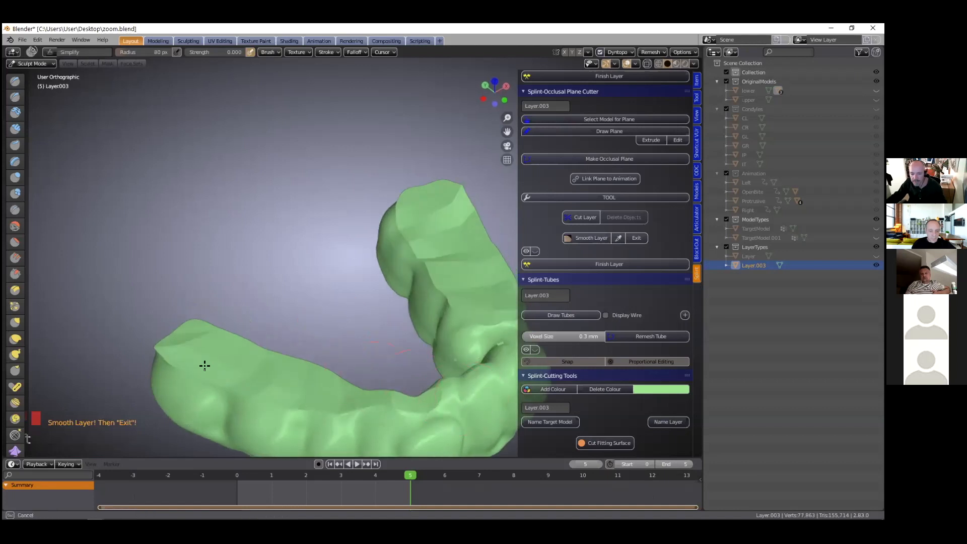
{"action": "middle_click_drag", "start_coordinate": [177, 352], "coordinate": [362, 357]}
{"action": "middle_click_drag", "start_coordinate": [312, 323], "coordinate": [281, 301]}
{"action": "middle_click_drag", "start_coordinate": [123, 318], "coordinate": [322, 288]}
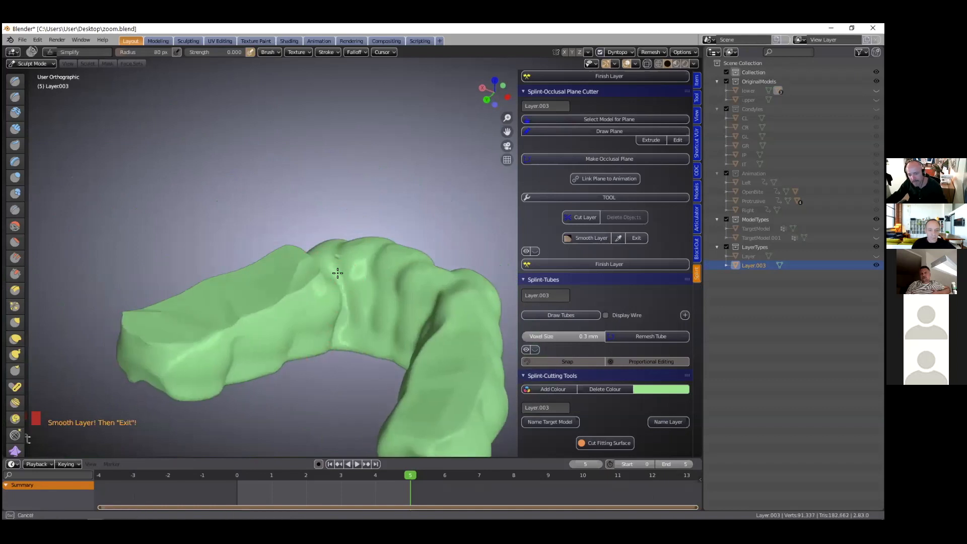
{"action": "mouse_move", "coordinate": [297, 242]}
{"action": "middle_mouse_down"}
{"action": "mouse_move", "coordinate": [320, 273]}
{"action": "mouse_move", "coordinate": [260, 292]}
{"action": "mouse_move", "coordinate": [471, 267]}
{"action": "mouse_move", "coordinate": [382, 280]}
{"action": "mouse_move", "coordinate": [364, 273]}
{"action": "middle_mouse_up"}
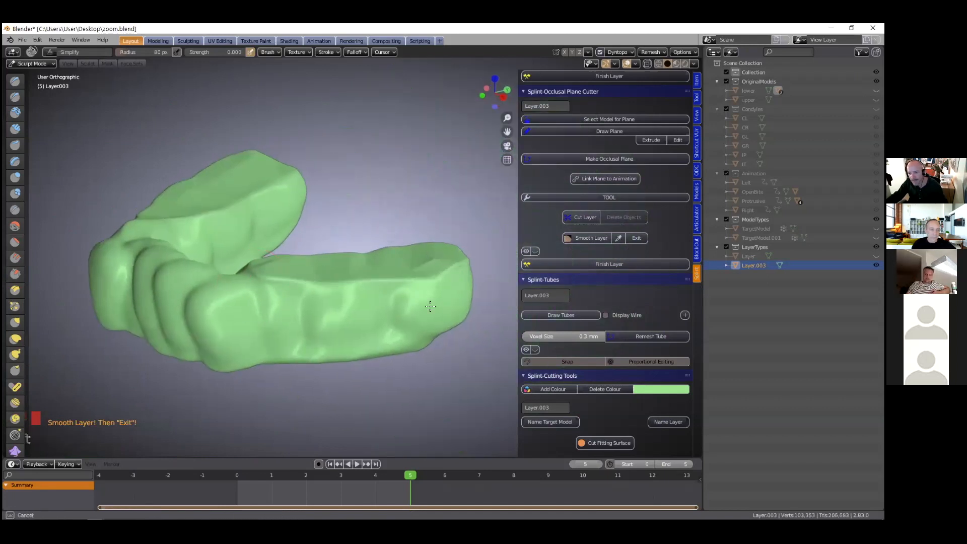
Smooth the front region of the lower splint part and exit smoothing to the 0.4 mm remesh
{"action": "middle_click_drag", "start_coordinate": [438, 273], "coordinate": [372, 303]}
{"action": "scroll", "coordinate": [372, 303], "scroll_direction": "up", "scroll_amount": 4}
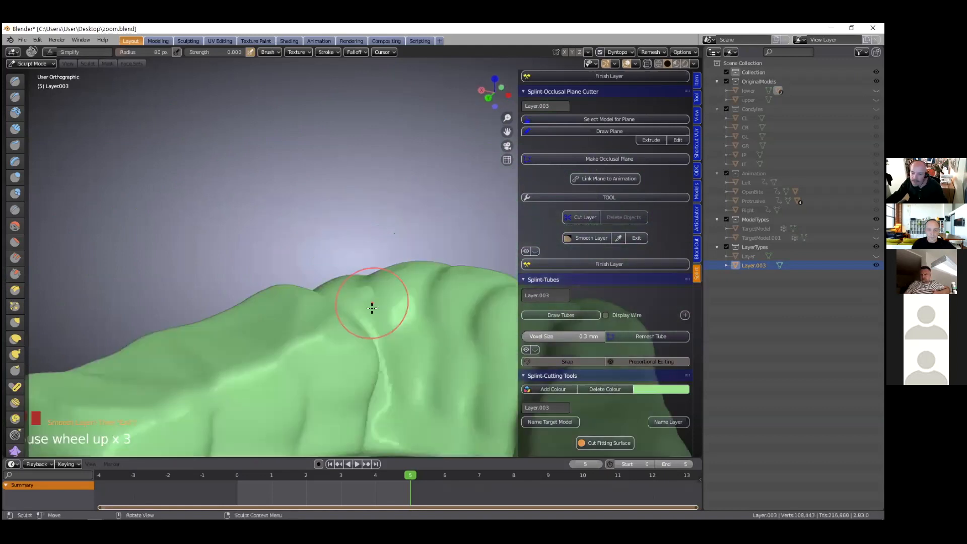
{"action": "mouse_move", "coordinate": [369, 364]}
{"action": "middle_mouse_down"}
{"action": "mouse_move", "coordinate": [378, 339]}
{"action": "mouse_move", "coordinate": [355, 266]}
{"action": "middle_mouse_up"}
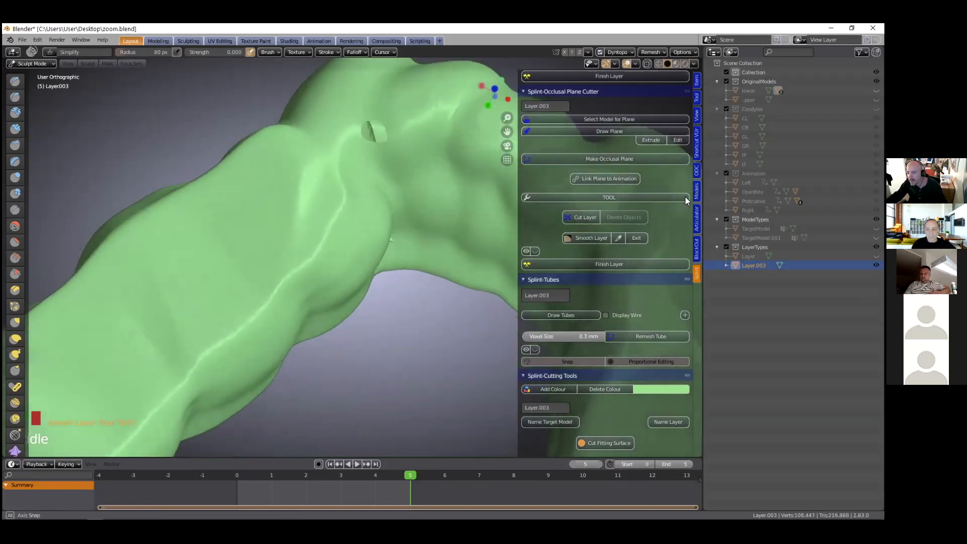
{"action": "scroll", "coordinate": [364, 287], "scroll_direction": "down", "scroll_amount": 5}
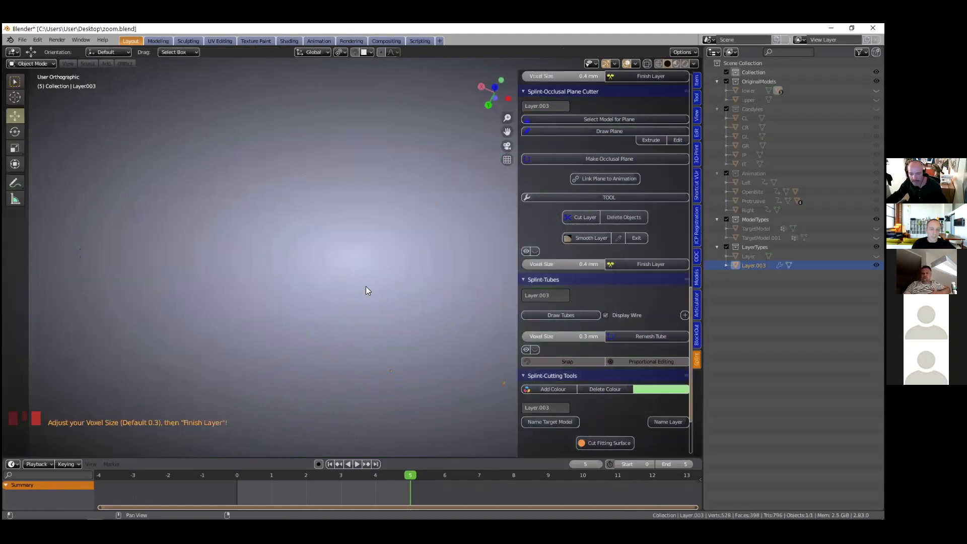
{"action": "scroll", "coordinate": [406, 283], "scroll_direction": "down", "scroll_amount": 1}
Undo the exit from smoothing and the last smoothing strokes on the lower splint part
{"action": "key", "text": "ctrl"}
{"action": "key", "text": "ctrl+z"}
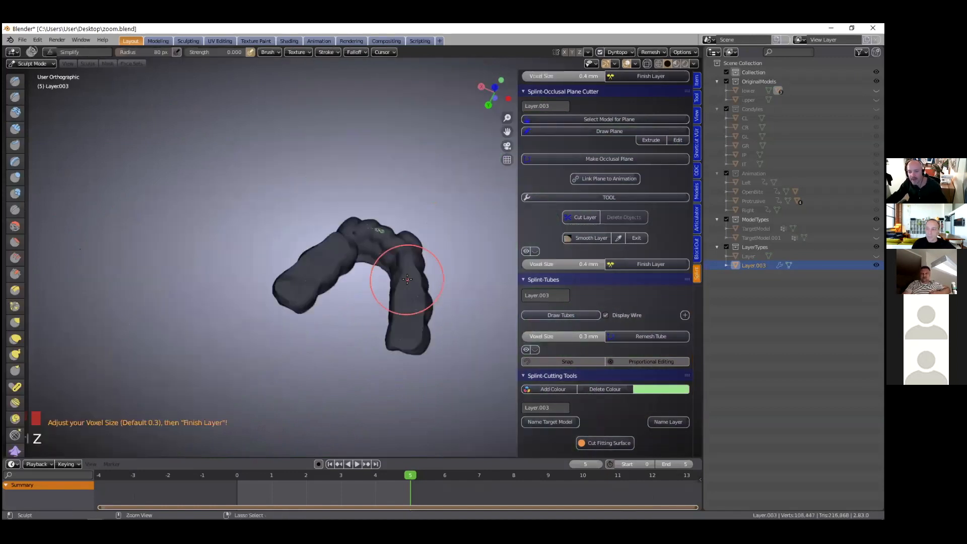
{"action": "scroll", "coordinate": [407, 279], "scroll_direction": "up", "scroll_amount": 4}
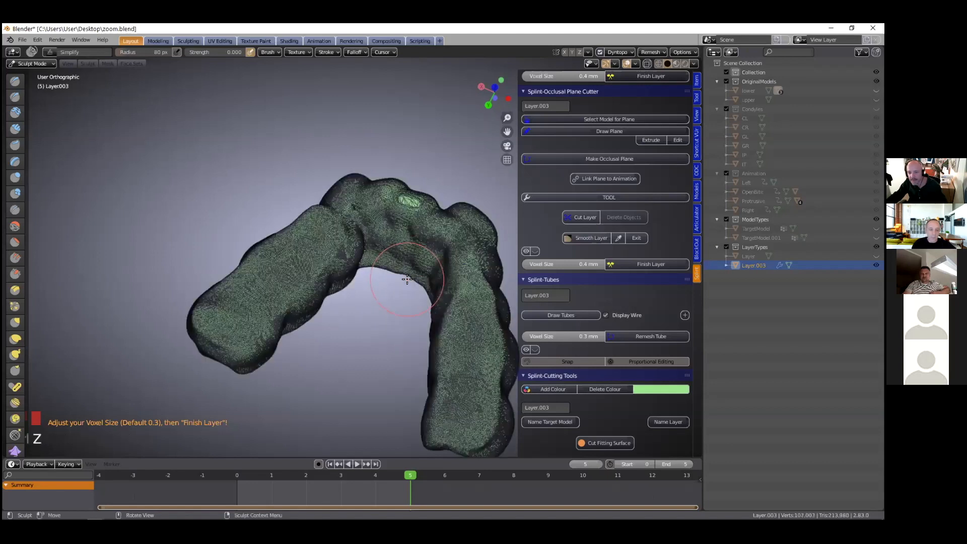
{"action": "scroll", "coordinate": [407, 278], "scroll_direction": "up", "scroll_amount": 1}
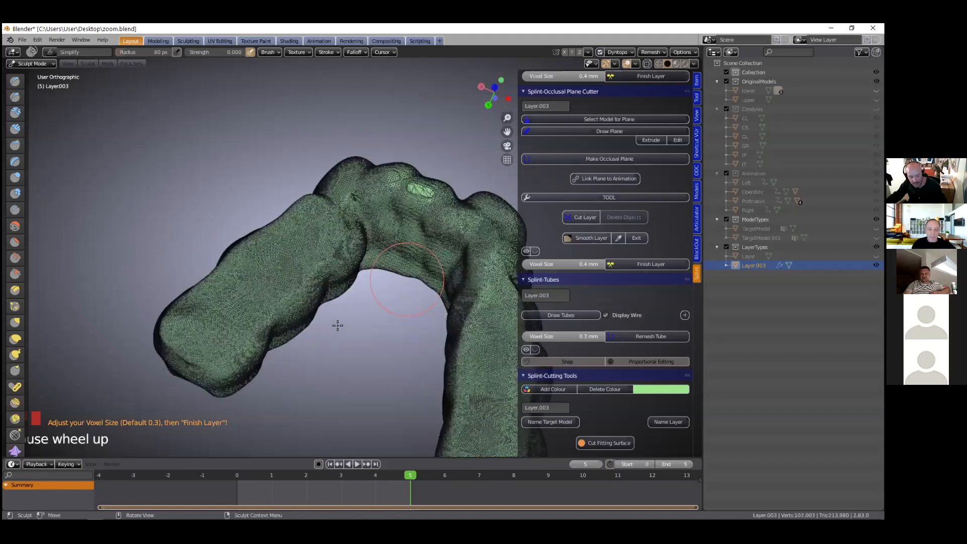
{"action": "scroll", "coordinate": [389, 280], "scroll_direction": "up", "scroll_amount": 3}
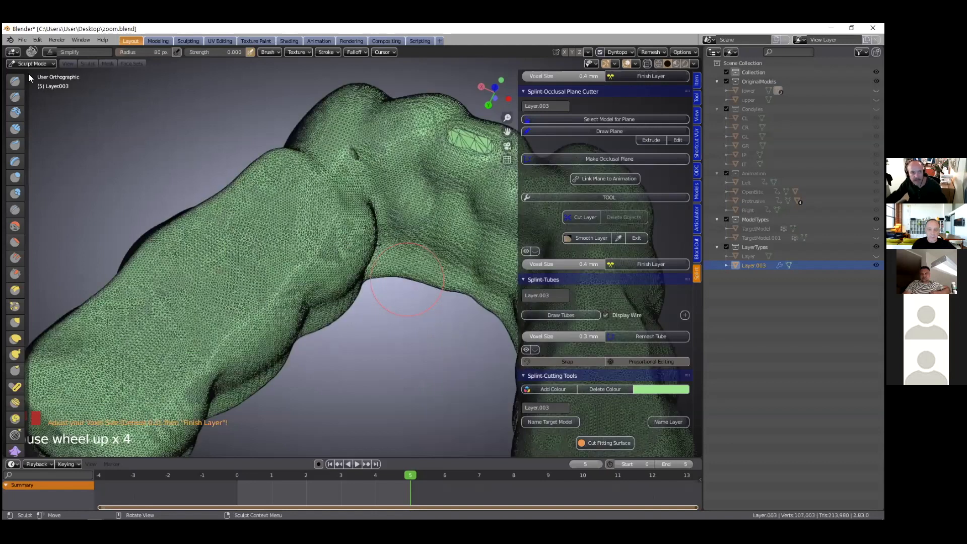
{"action": "middle_click_drag", "start_coordinate": [407, 278], "coordinate": [337, 327], "text": "shift"}
{"action": "key", "text": "ctrl+z"}
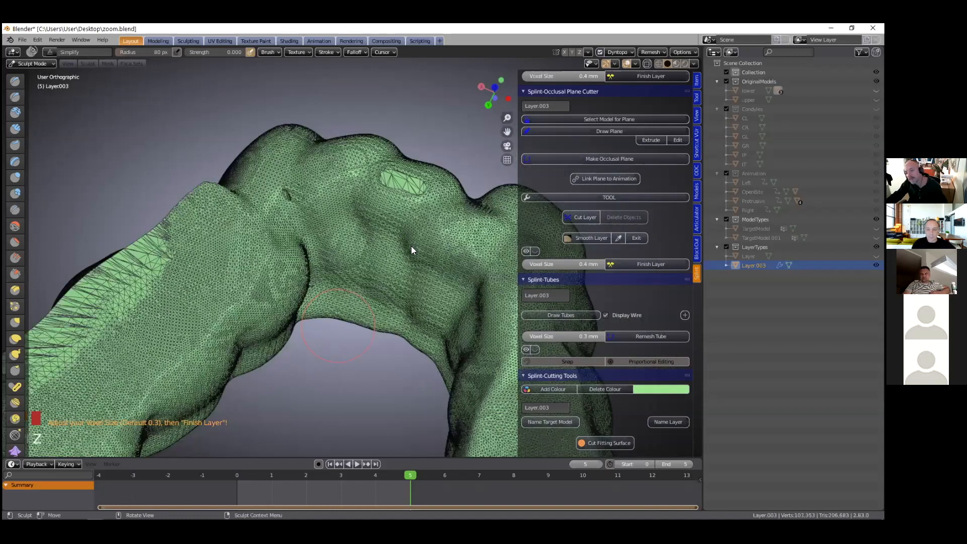
{"action": "key", "text": "ctrl+z"}
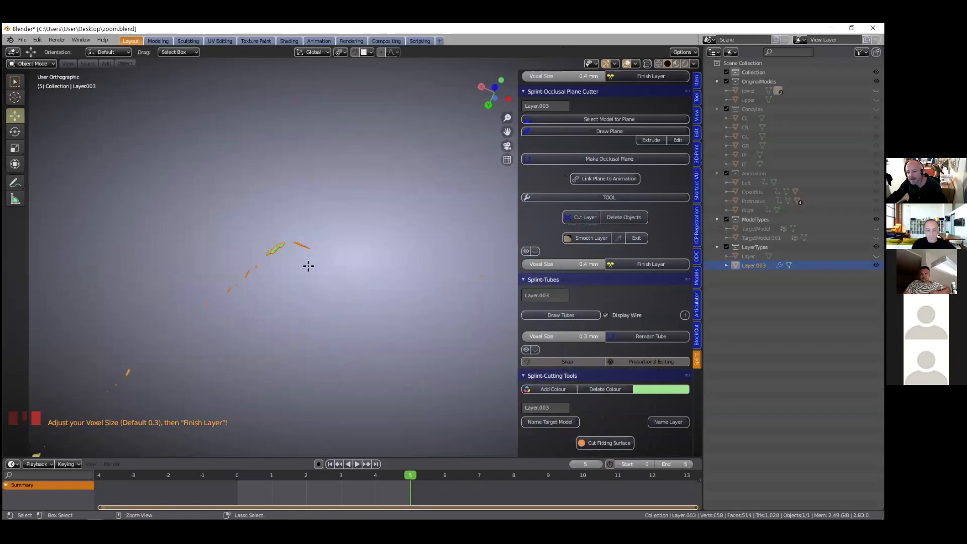
{"action": "key", "text": "ctrl+z"}
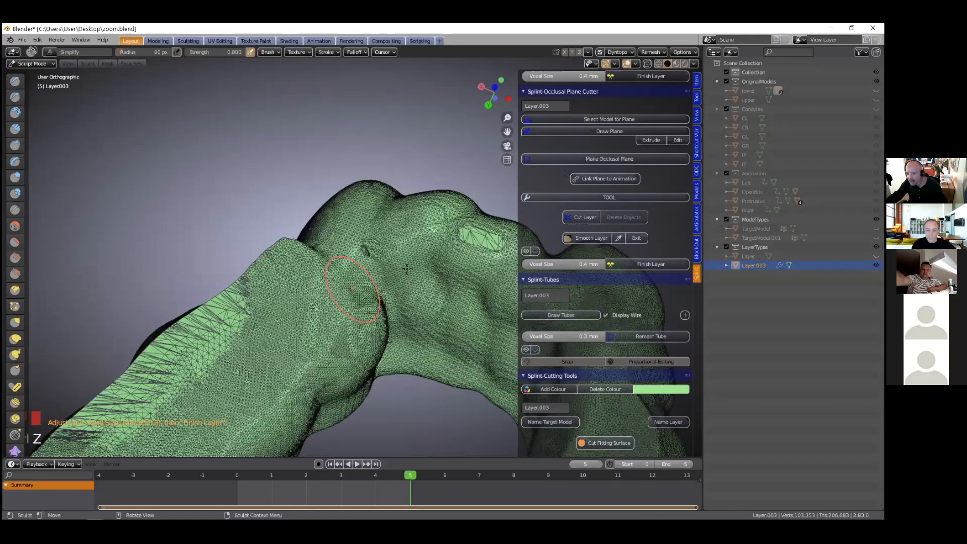
Remove the Remesh modifier from the lower splint part, Layer.003, and return to Object Mode
{"action": "middle_click_drag", "start_coordinate": [405, 269], "coordinate": [607, 271]}
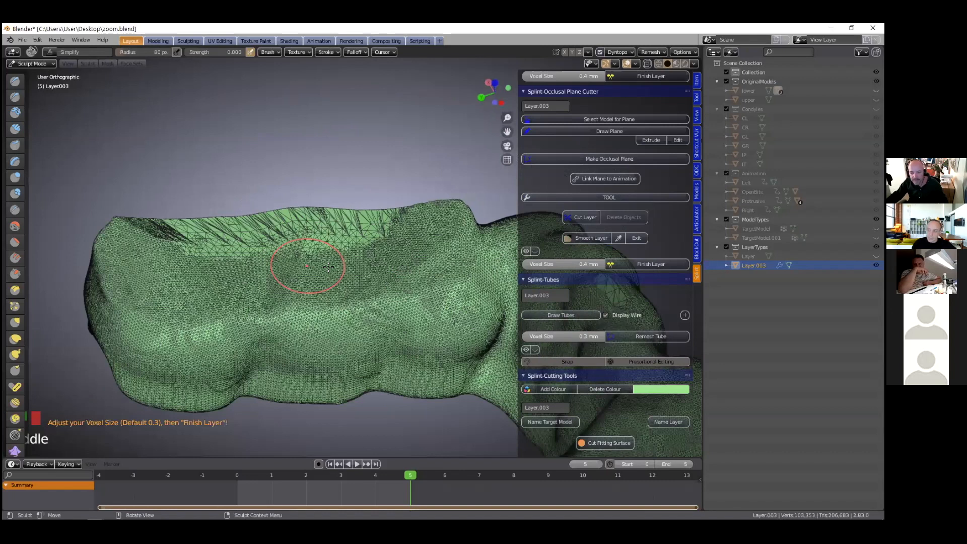
{"action": "scroll", "coordinate": [328, 266], "scroll_direction": "up", "scroll_amount": 3}
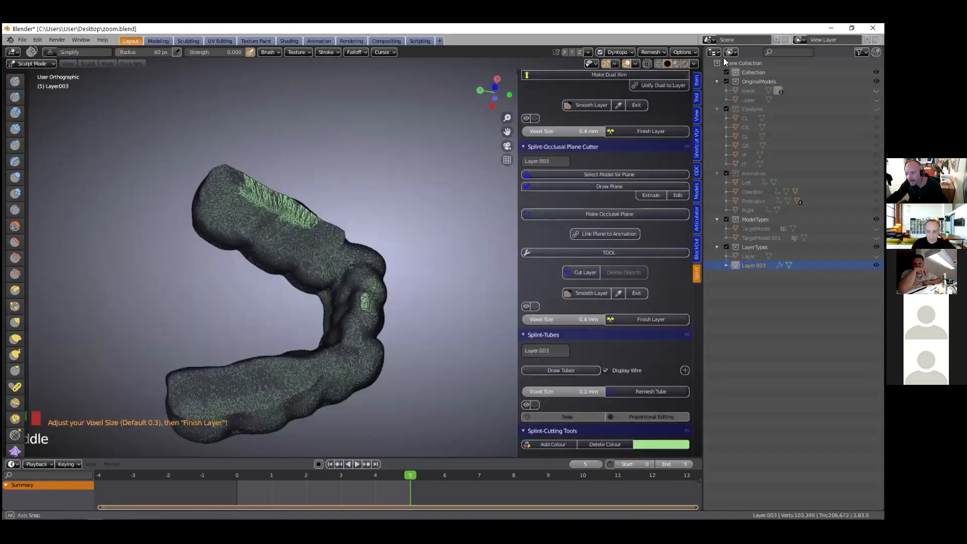
{"action": "middle_click_drag", "start_coordinate": [302, 237], "coordinate": [347, 226]}
{"action": "middle_click_drag", "start_coordinate": [347, 226], "coordinate": [353, 284], "text": "shift"}
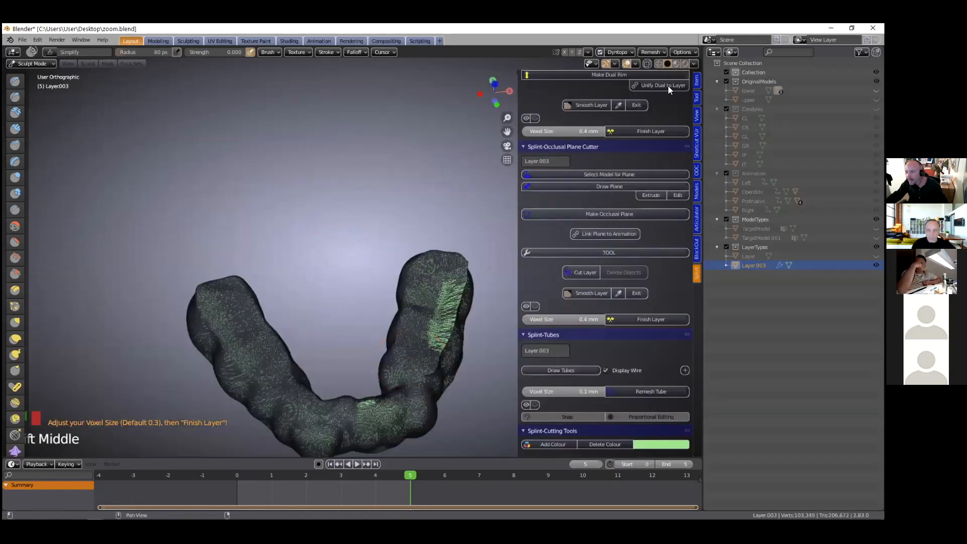
{"action": "left_click", "coordinate": [714, 52]}
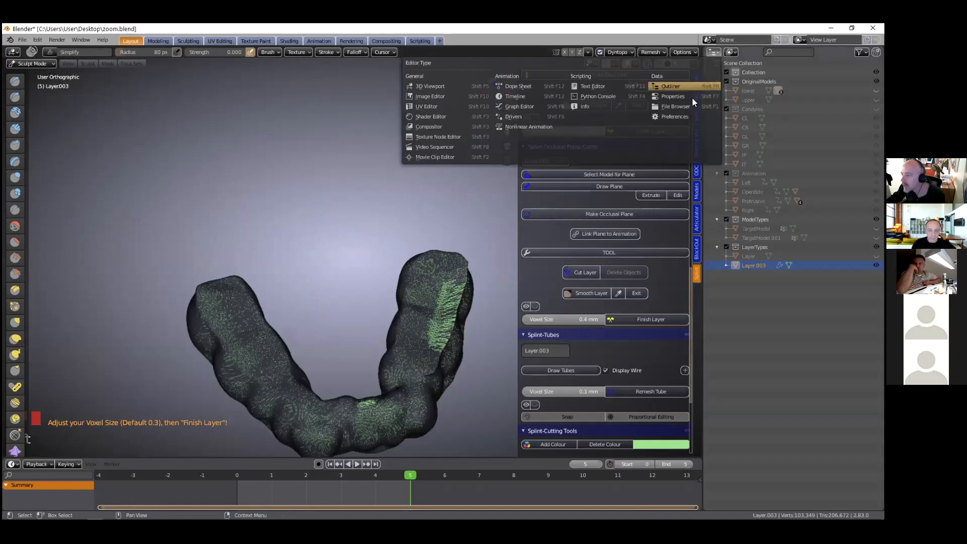
{"action": "left_click", "coordinate": [674, 96]}
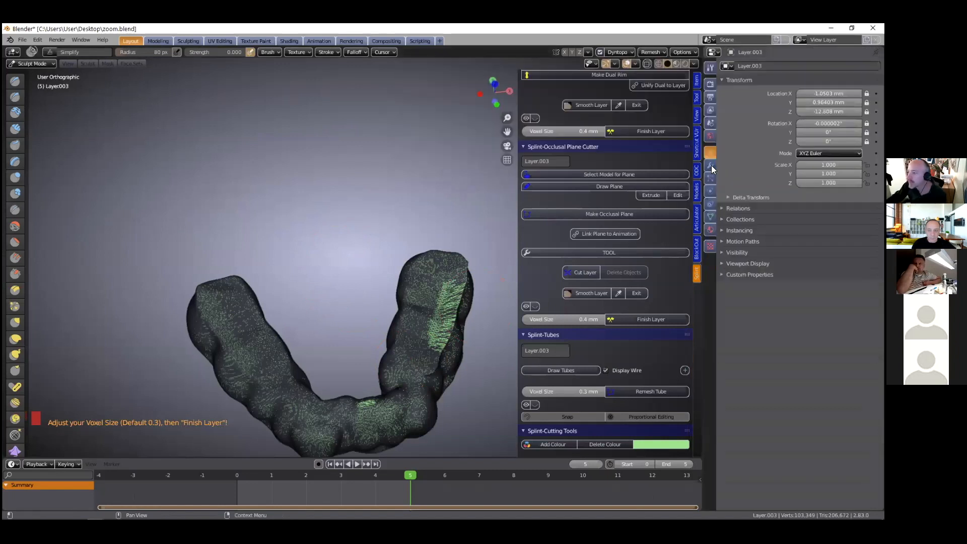
{"action": "left_click", "coordinate": [710, 165]}
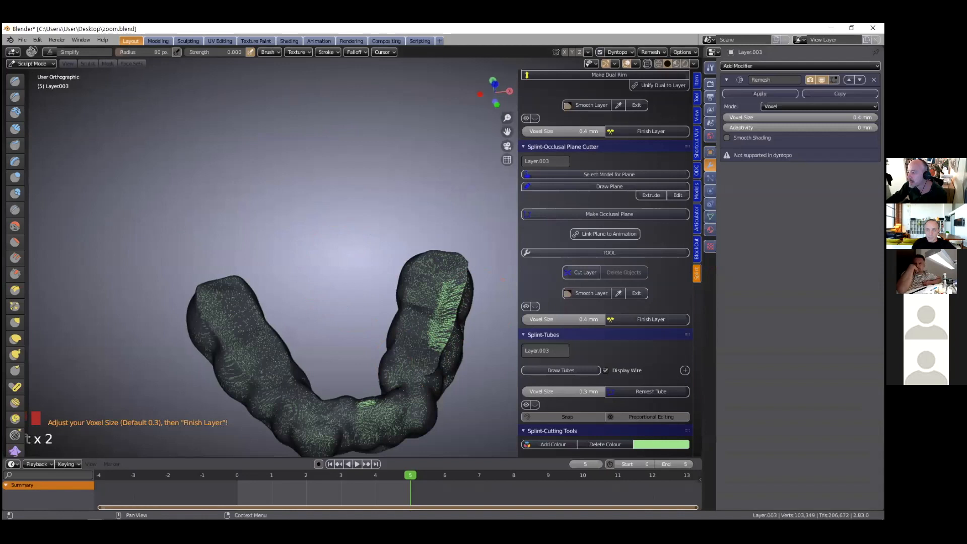
{"action": "left_click", "coordinate": [874, 79]}
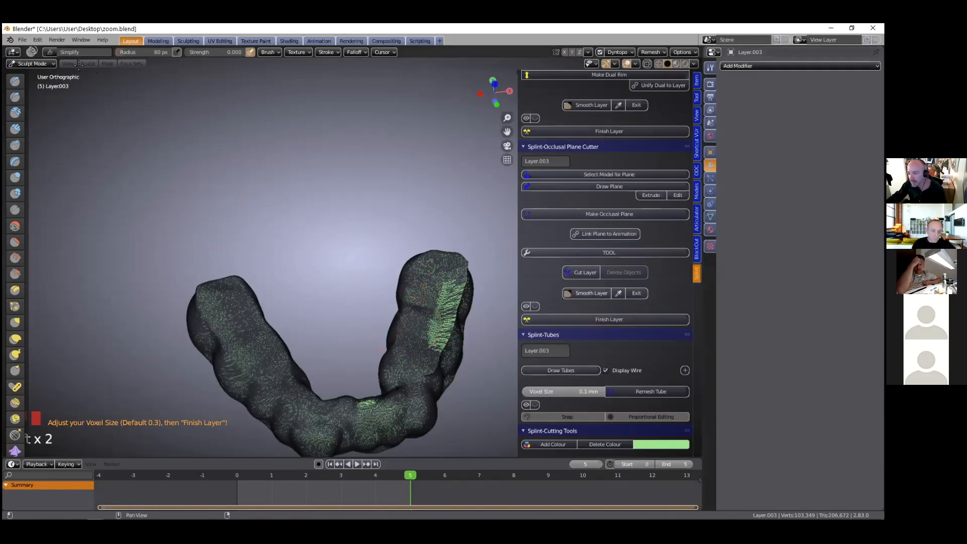
{"action": "left_click", "coordinate": [43, 64]}
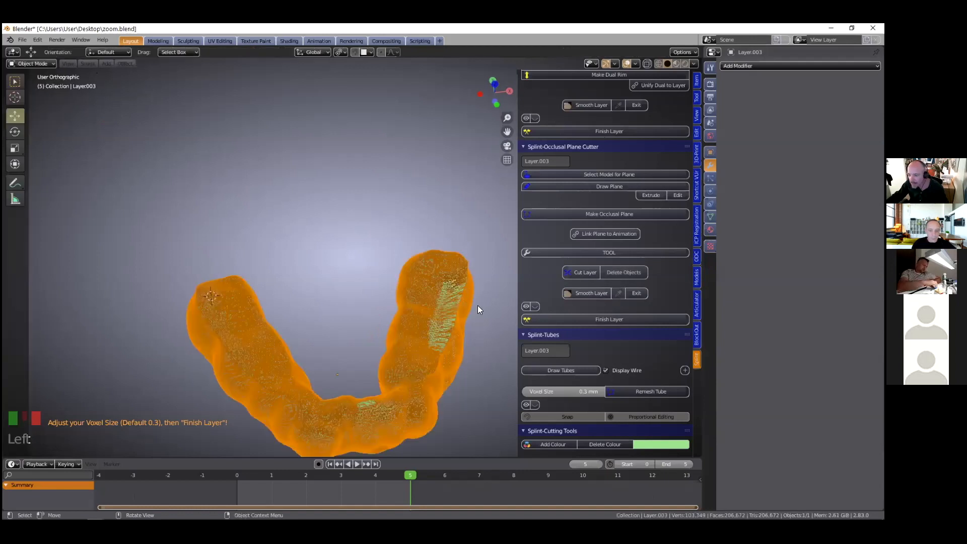
Turn off the wire display of the lower splint part, Layer.003, and inspect its cut surface
{"action": "middle_click_drag", "start_coordinate": [557, 238], "coordinate": [559, 232], "text": "shift"}
{"action": "scroll", "coordinate": [560, 231], "scroll_direction": "down", "scroll_amount": 5}
{"action": "scroll", "coordinate": [560, 235], "scroll_direction": "up", "scroll_amount": 3}
{"action": "scroll", "coordinate": [561, 234], "scroll_direction": "up", "scroll_amount": 11}
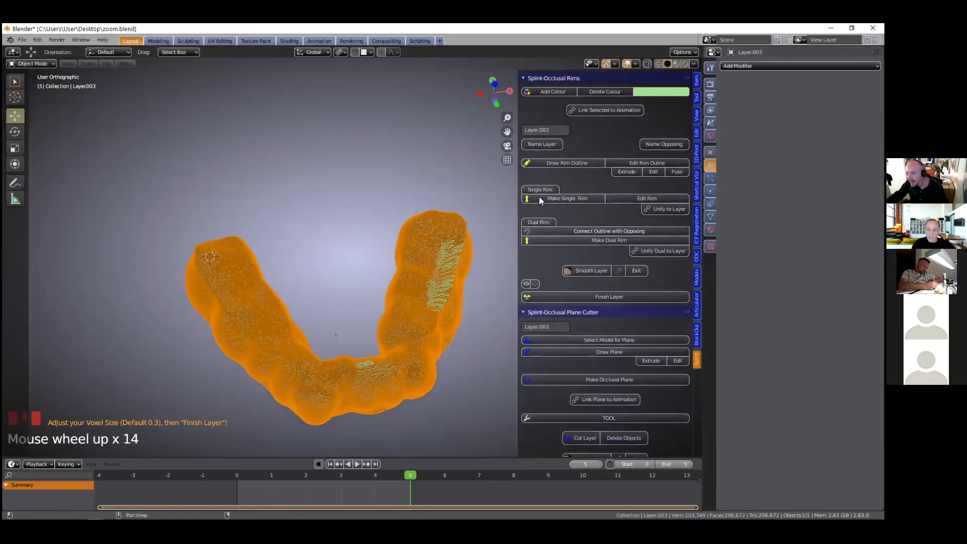
{"action": "scroll", "coordinate": [528, 162], "scroll_direction": "up", "scroll_amount": 9}
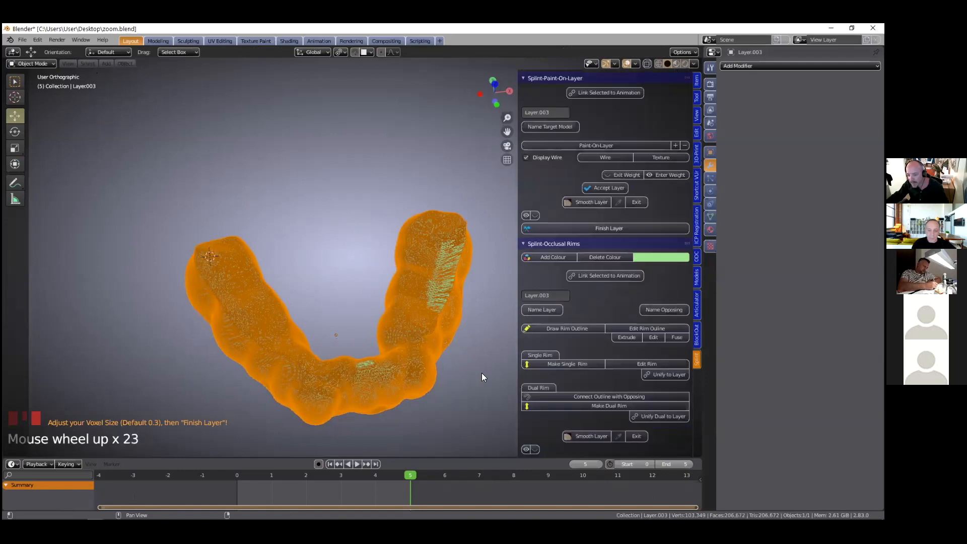
{"action": "mouse_move", "coordinate": [456, 352]}
{"action": "middle_mouse_down"}
{"action": "mouse_move", "coordinate": [431, 339]}
{"action": "mouse_move", "coordinate": [396, 354]}
{"action": "mouse_move", "coordinate": [444, 344]}
{"action": "middle_mouse_up"}
{"action": "scroll", "coordinate": [443, 344], "scroll_direction": "up", "scroll_amount": 3}
{"action": "middle_click_drag", "start_coordinate": [690, 241], "coordinate": [698, 276], "text": "shift"}
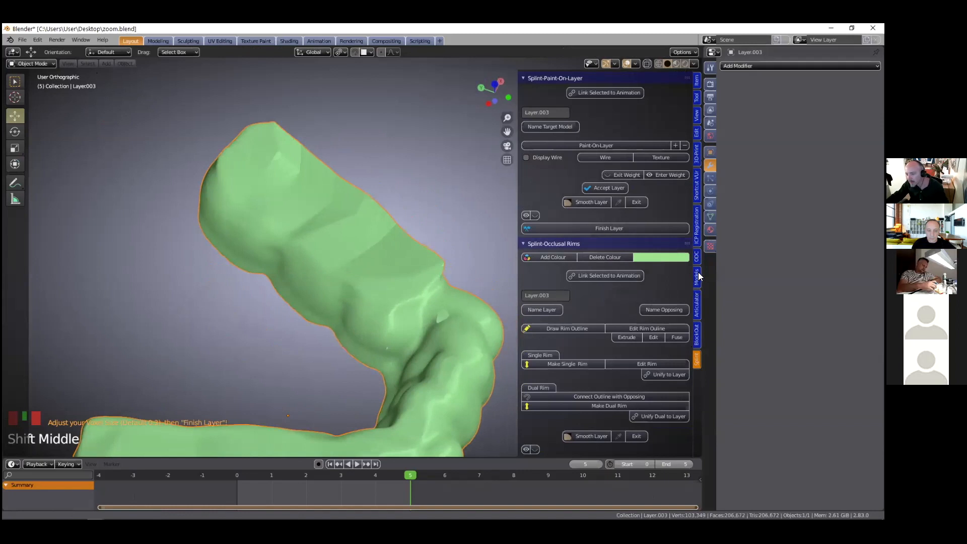
Fill the holes in the lower splint part's mesh with the model designer's Fill Holes tool and check the surface
{"action": "left_click", "coordinate": [698, 273]}
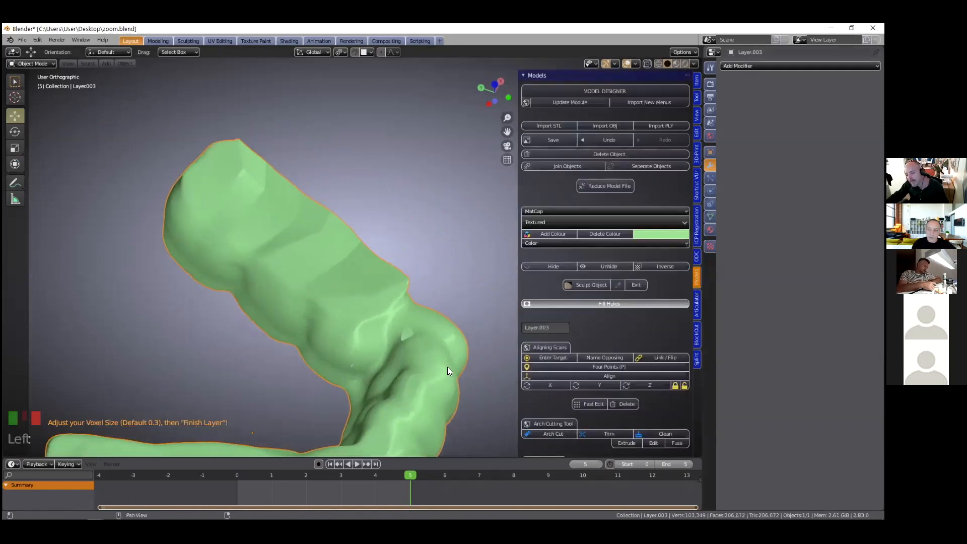
{"action": "scroll", "coordinate": [447, 367], "scroll_direction": "down", "scroll_amount": 3}
{"action": "middle_click_drag", "start_coordinate": [448, 366], "coordinate": [398, 311]}
{"action": "scroll", "coordinate": [459, 352], "scroll_direction": "up", "scroll_amount": 4}
{"action": "middle_click_drag", "start_coordinate": [675, 323], "coordinate": [781, 115], "text": "shift"}
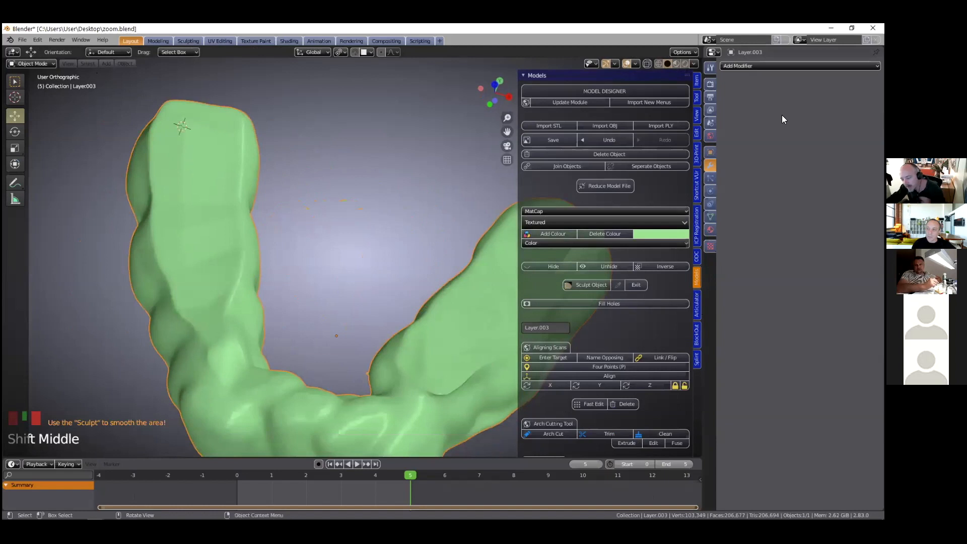
{"action": "scroll", "coordinate": [512, 277], "scroll_direction": "down", "scroll_amount": 1}
{"action": "scroll", "coordinate": [377, 360], "scroll_direction": "down", "scroll_amount": 1}
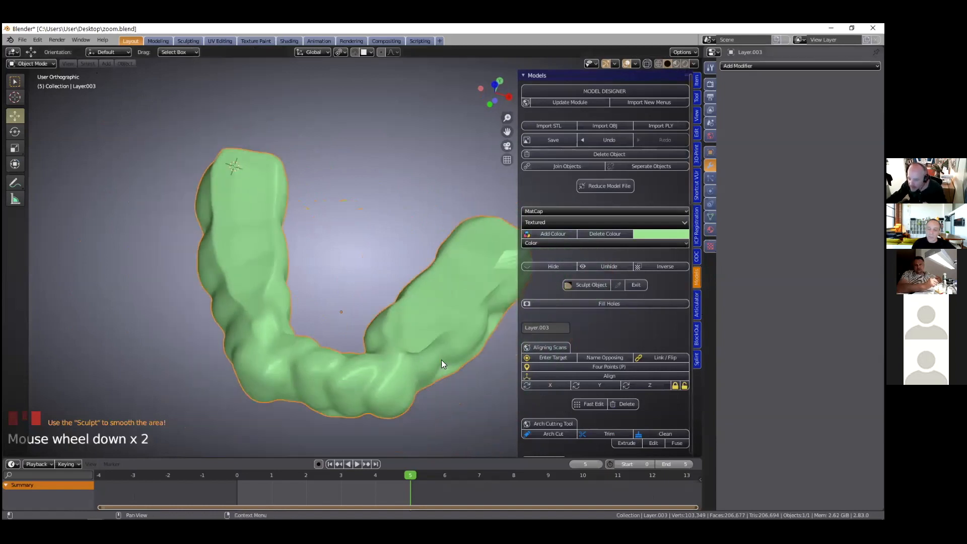
{"action": "middle_click_drag", "start_coordinate": [470, 346], "coordinate": [583, 257]}
Start Smooth Layer on the lower splint part and smooth the repaired area
{"action": "left_click", "coordinate": [696, 360]}
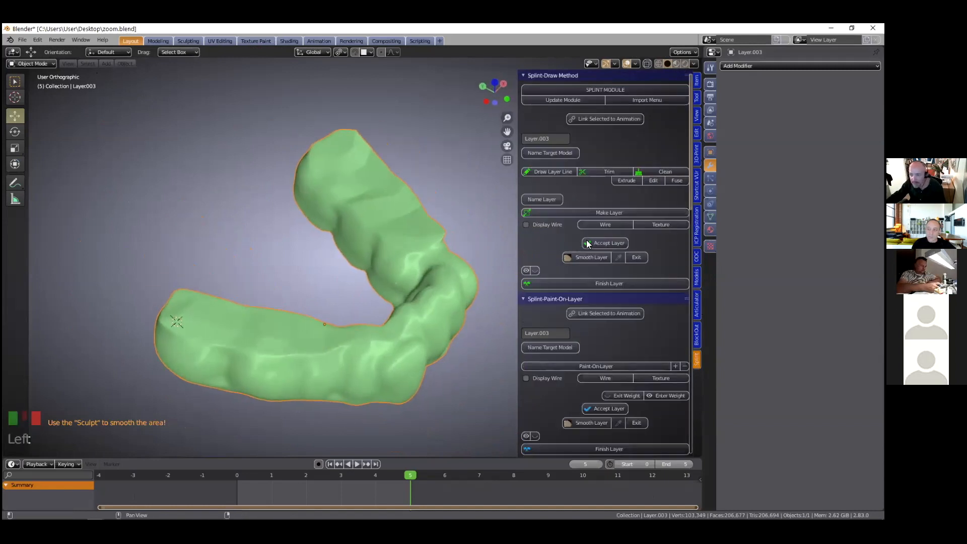
{"action": "scroll", "coordinate": [588, 242], "scroll_direction": "down", "scroll_amount": 1}
{"action": "left_click", "coordinate": [587, 239]}
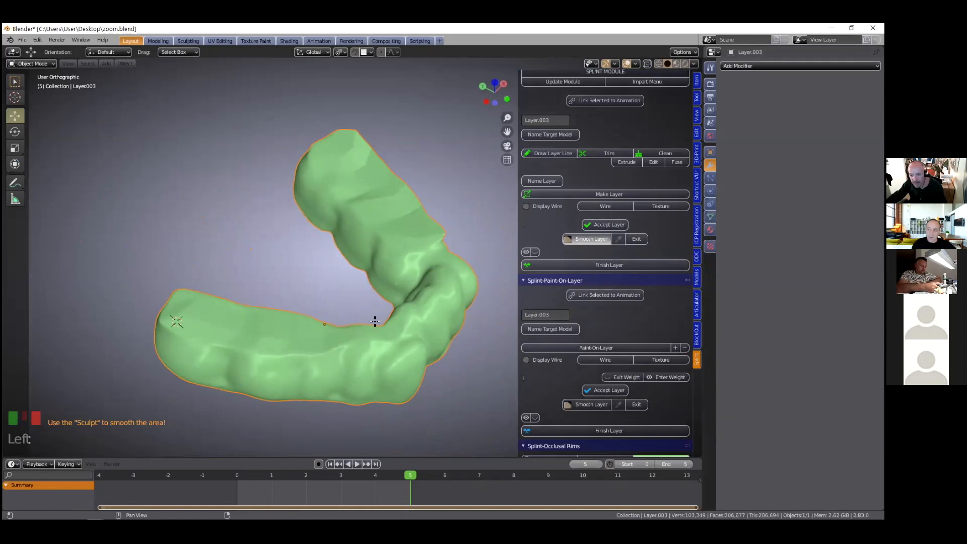
{"action": "middle_click_drag", "start_coordinate": [421, 319], "coordinate": [428, 370]}
{"action": "scroll", "coordinate": [431, 367], "scroll_direction": "up", "scroll_amount": 2}
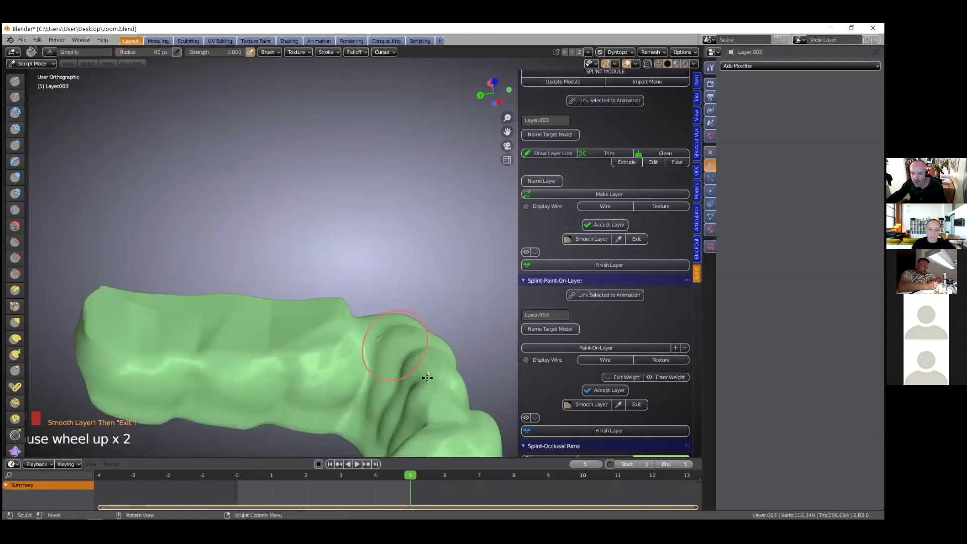
{"action": "middle_click_drag", "start_coordinate": [356, 356], "coordinate": [396, 359]}
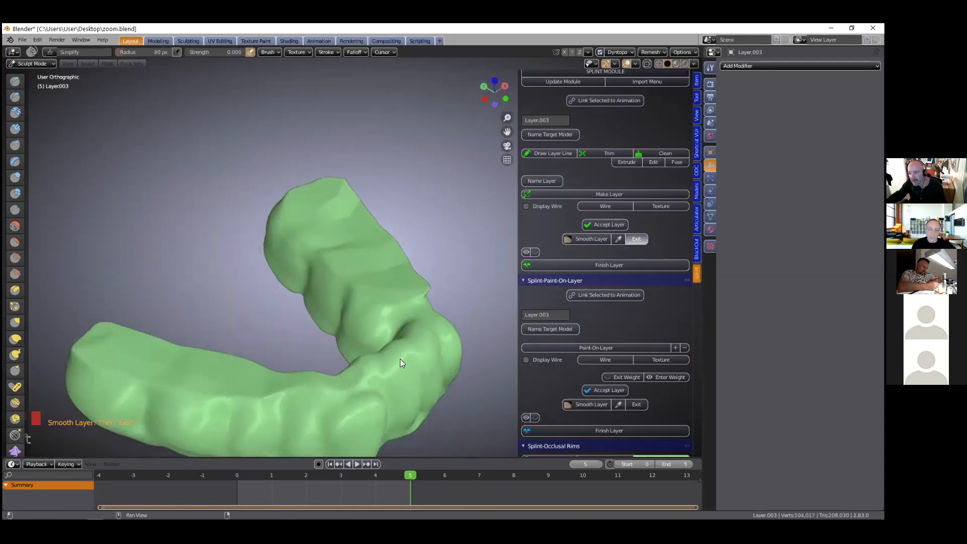
Exit smoothing on the lower splint part and finish the layer with a 0.4 mm voxel size
{"action": "left_click", "coordinate": [636, 238]}
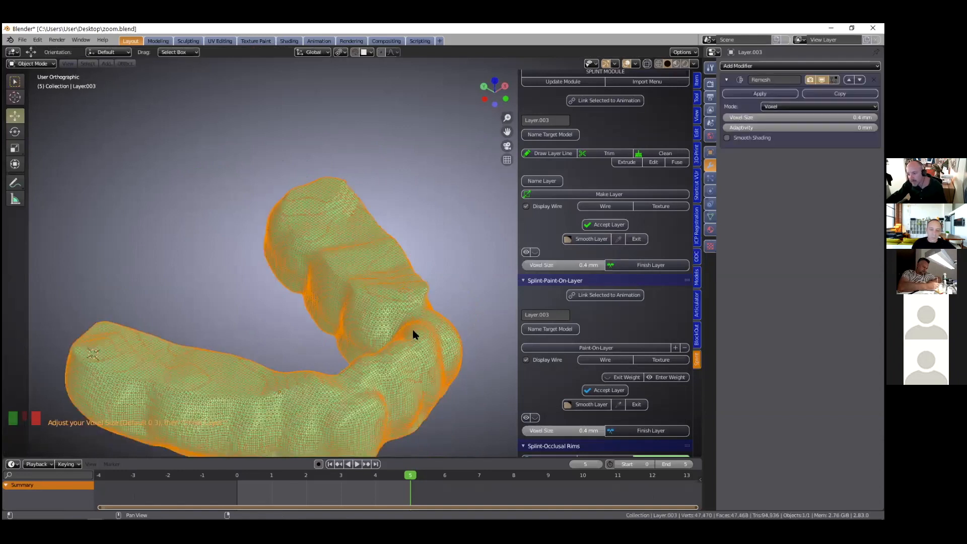
{"action": "scroll", "coordinate": [413, 335], "scroll_direction": "down", "scroll_amount": 1}
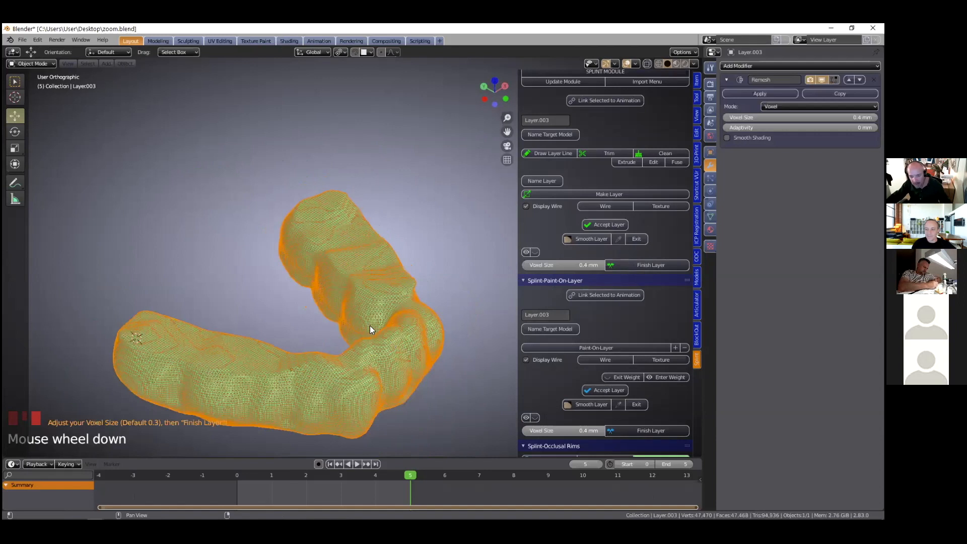
{"action": "left_click", "coordinate": [647, 265]}
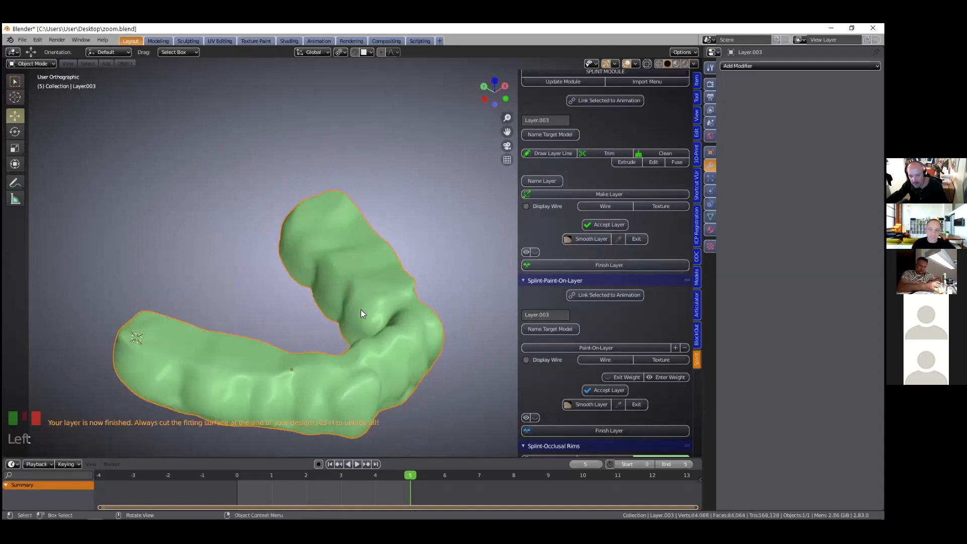
Unhide all models and select the lower splint part, Layer.003, for cutting its fitting surface
{"action": "scroll", "coordinate": [394, 296], "scroll_direction": "down", "scroll_amount": 3}
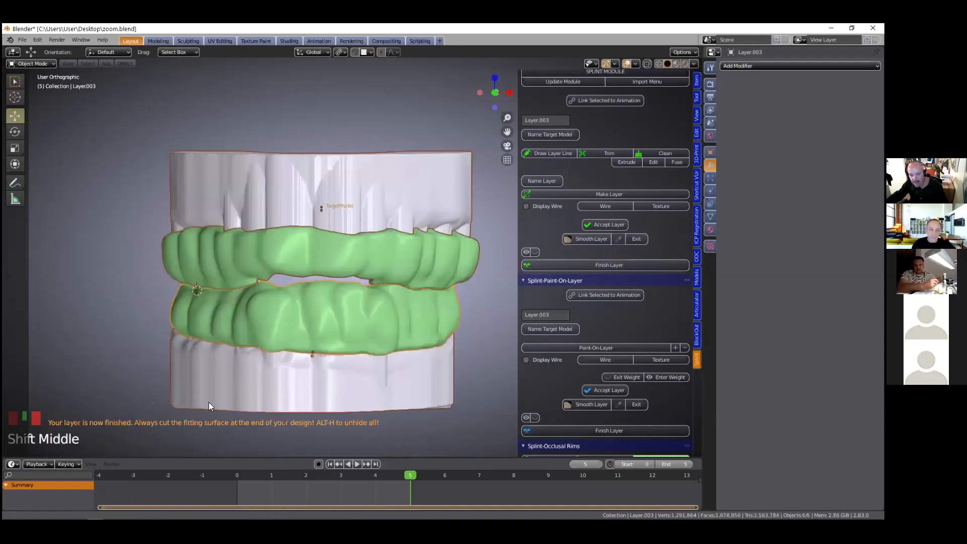
{"action": "middle_click_drag", "start_coordinate": [208, 402], "coordinate": [382, 337], "text": "shift"}
{"action": "left_click", "coordinate": [384, 338]}
{"action": "scroll", "coordinate": [631, 382], "scroll_direction": "down", "scroll_amount": 7}
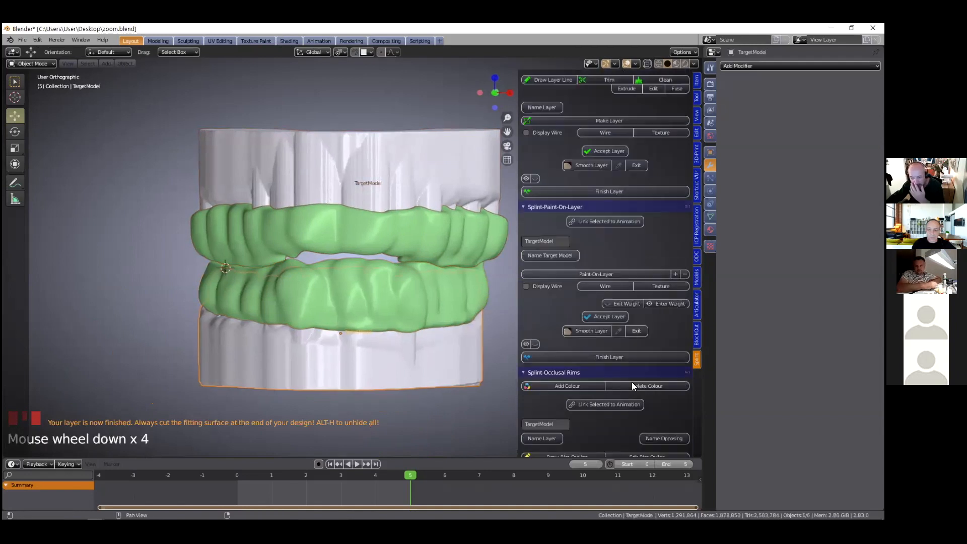
{"action": "scroll", "coordinate": [630, 384], "scroll_direction": "down", "scroll_amount": 15}
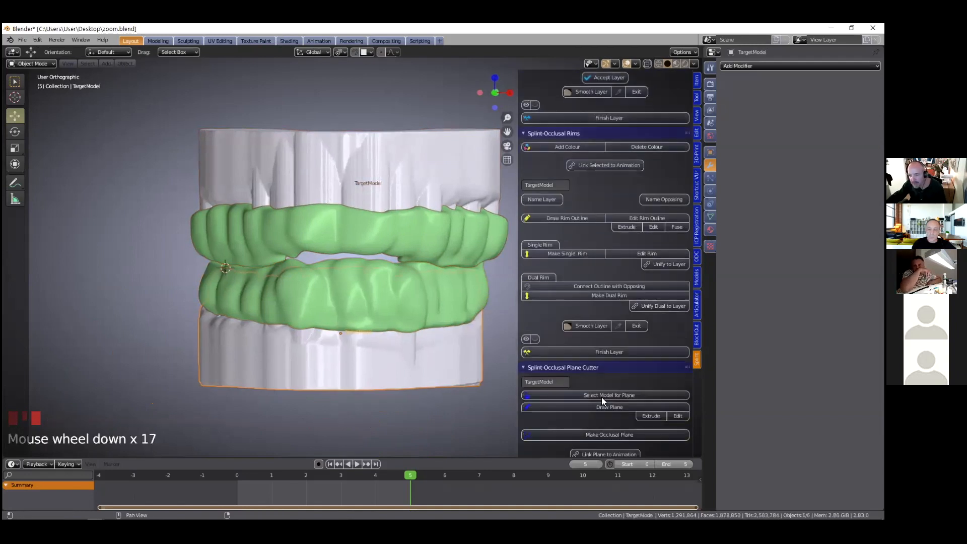
{"action": "scroll", "coordinate": [604, 302], "scroll_direction": "down", "scroll_amount": 17}
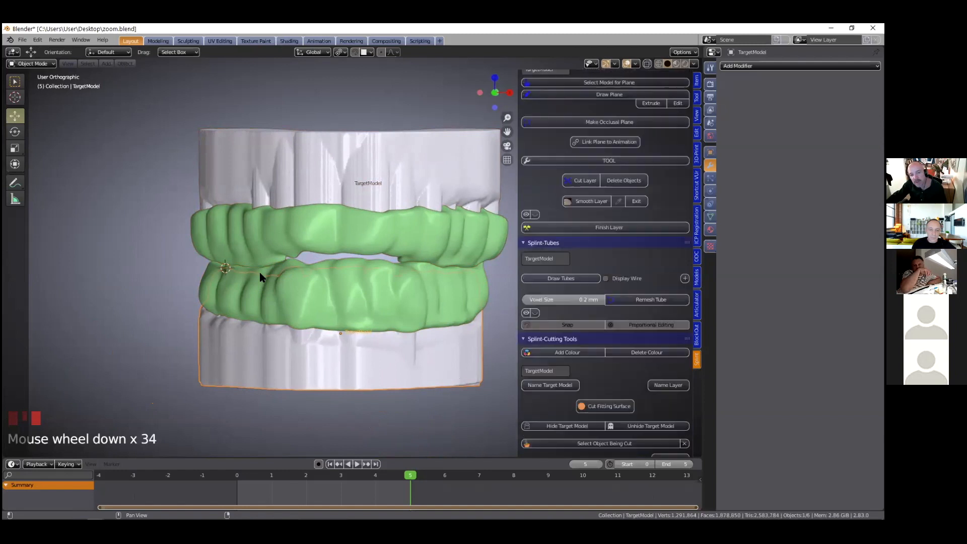
{"action": "scroll", "coordinate": [604, 302], "scroll_direction": "down", "scroll_amount": 9}
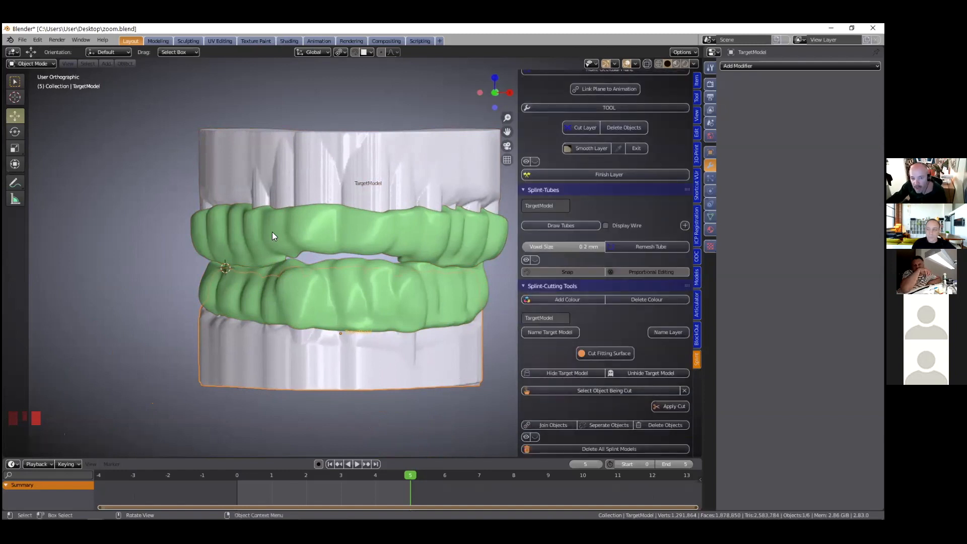
{"action": "left_click", "coordinate": [263, 308]}
{"action": "left_click", "coordinate": [334, 305]}
Cut the fitting surface of the lower splint part using the lower TargetModel as the cutting object, and apply the cut
{"action": "middle_click_drag", "start_coordinate": [333, 303], "coordinate": [354, 291]}
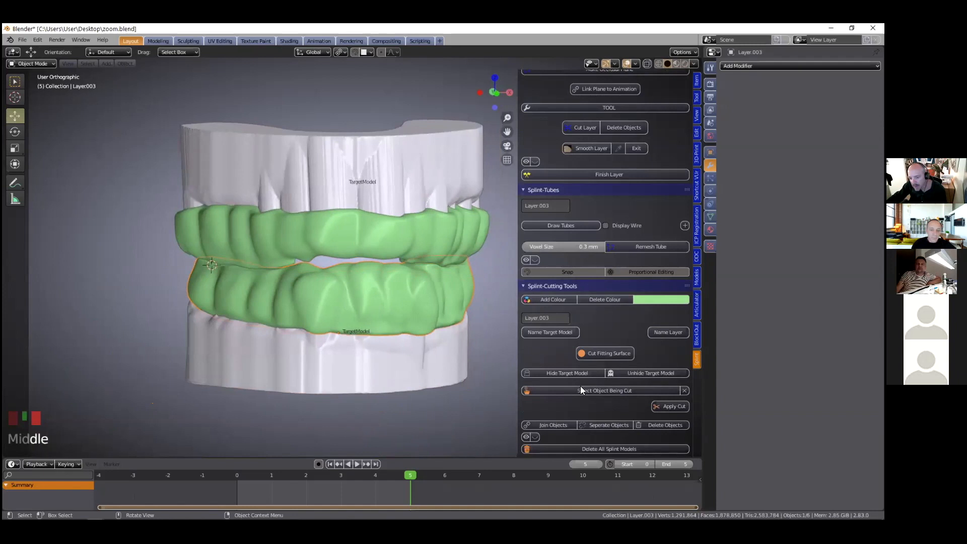
{"action": "scroll", "coordinate": [599, 388], "scroll_direction": "down", "scroll_amount": 1}
{"action": "scroll", "coordinate": [611, 390], "scroll_direction": "up", "scroll_amount": 1}
{"action": "scroll", "coordinate": [624, 388], "scroll_direction": "down", "scroll_amount": 1}
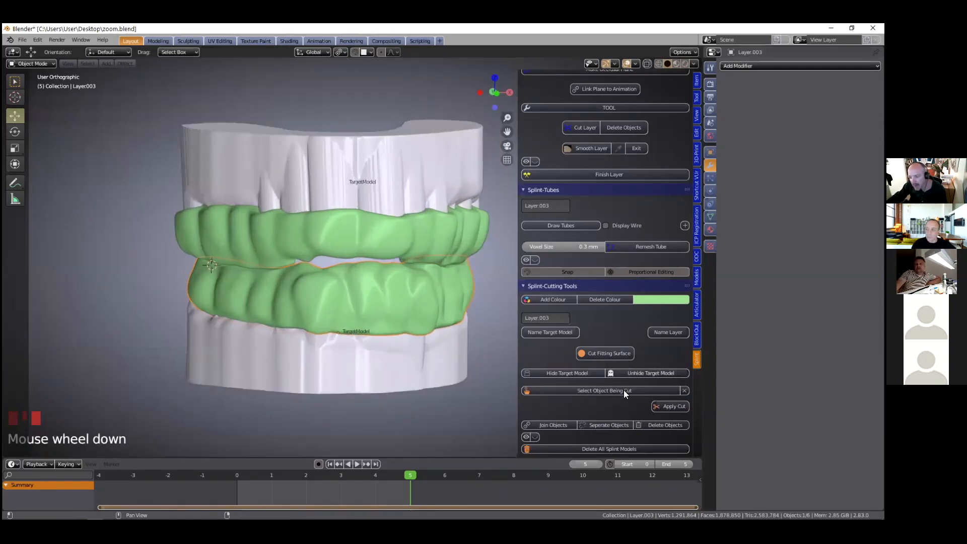
{"action": "left_click", "coordinate": [676, 392]}
{"action": "left_click", "coordinate": [202, 305]}
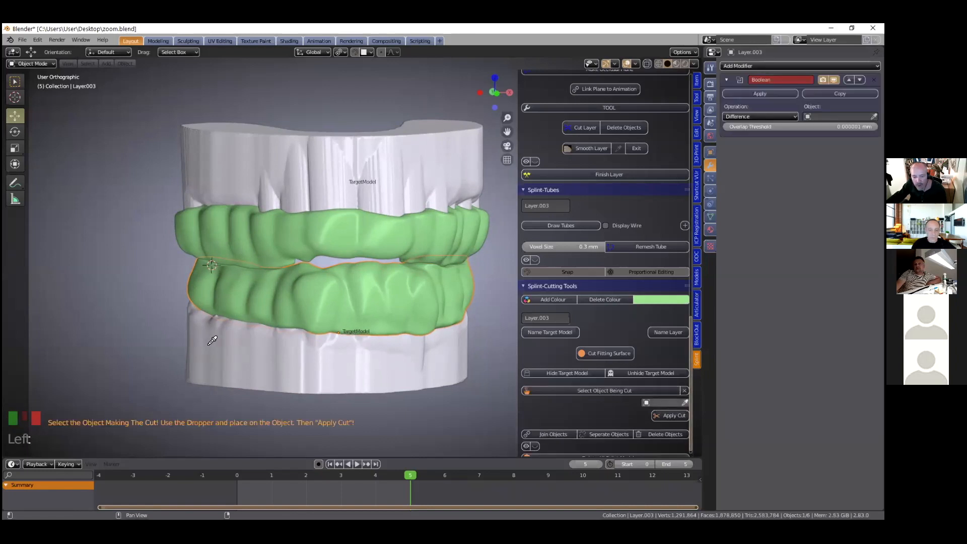
{"action": "left_click", "coordinate": [197, 357]}
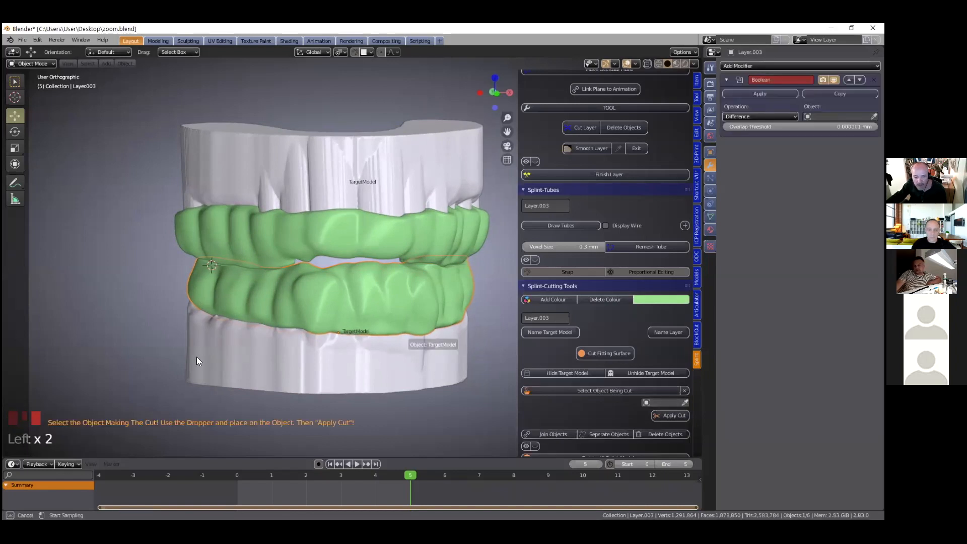
{"action": "left_click", "coordinate": [675, 415]}
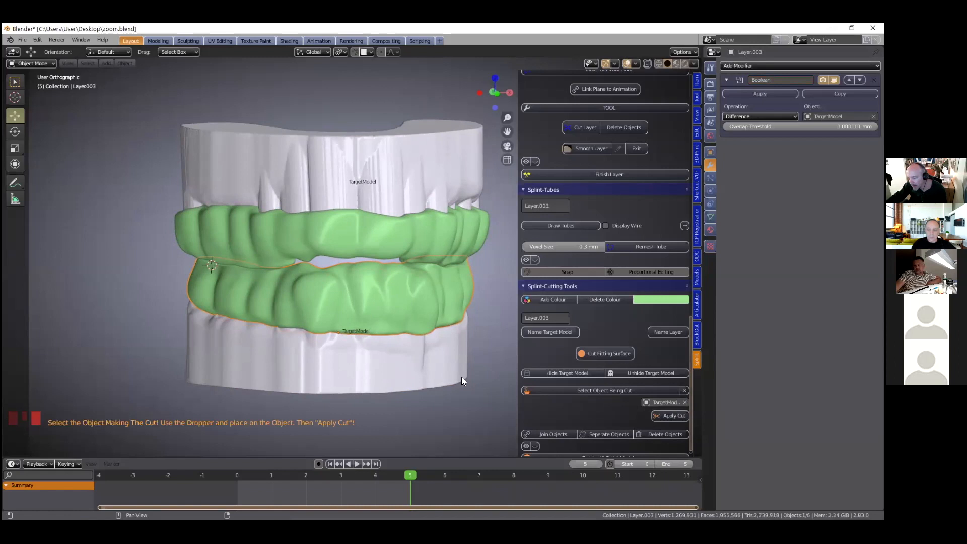
Cut the fitting surface of the upper splint part, Layer, using TargetModel.001 as the cutting object, and apply the cut
{"action": "left_click", "coordinate": [267, 233]}
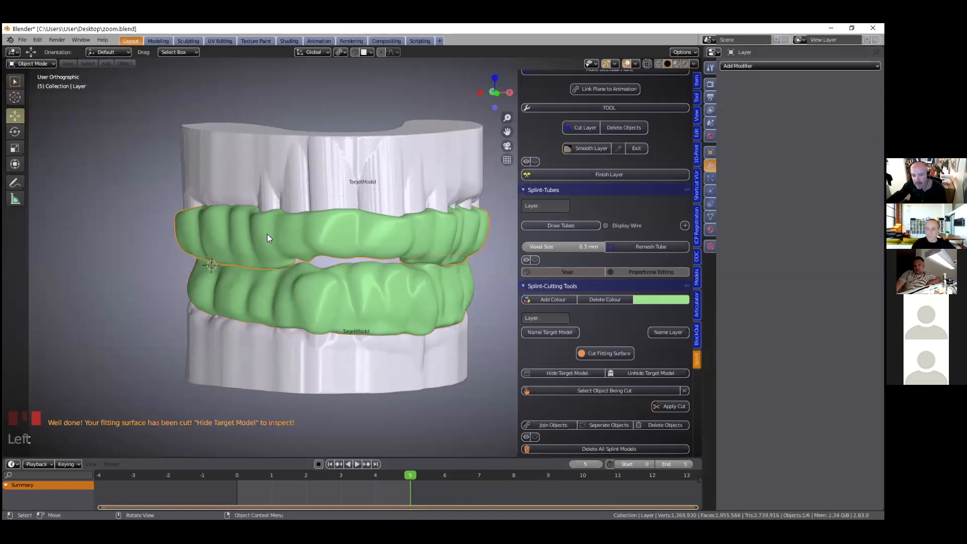
{"action": "left_click", "coordinate": [604, 390]}
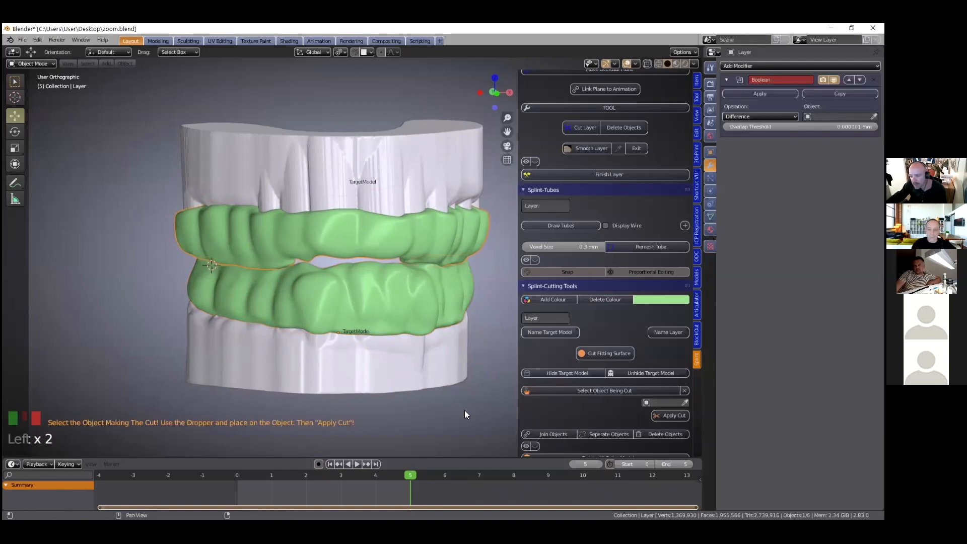
{"action": "left_click", "coordinate": [685, 402]}
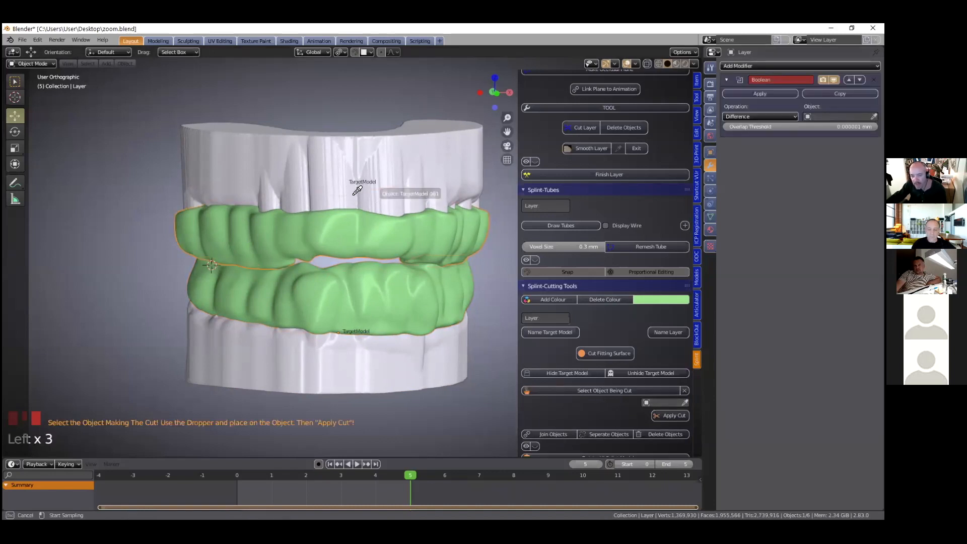
{"action": "left_click", "coordinate": [247, 162]}
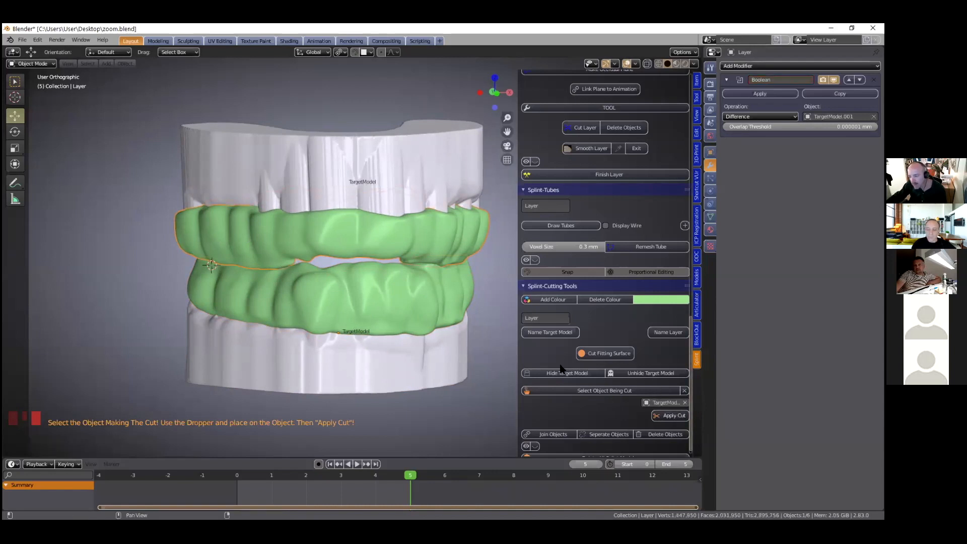
{"action": "left_click", "coordinate": [679, 416]}
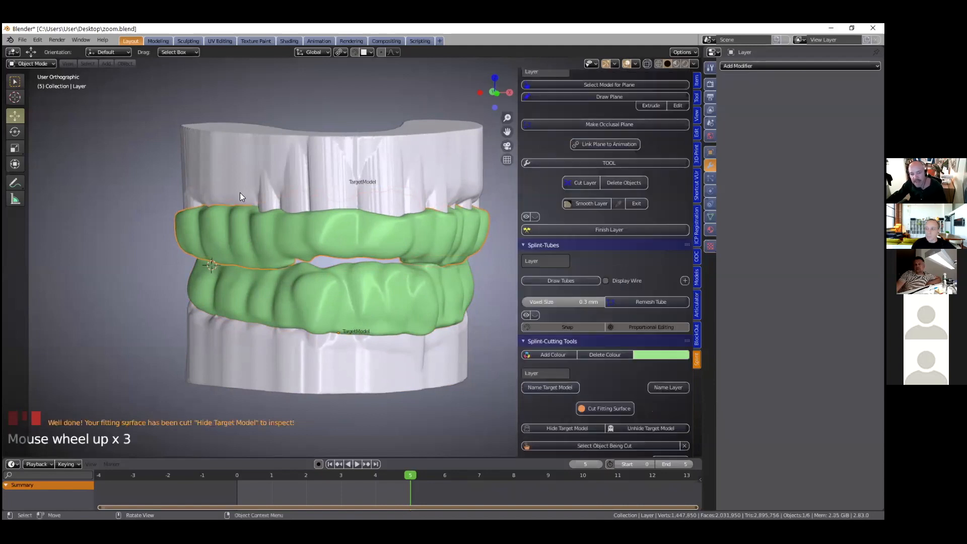
Hide the upper and lower target models and the original arch models, leaving only the two splint parts
{"action": "left_click", "coordinate": [263, 155]}
{"action": "key", "text": "h"}
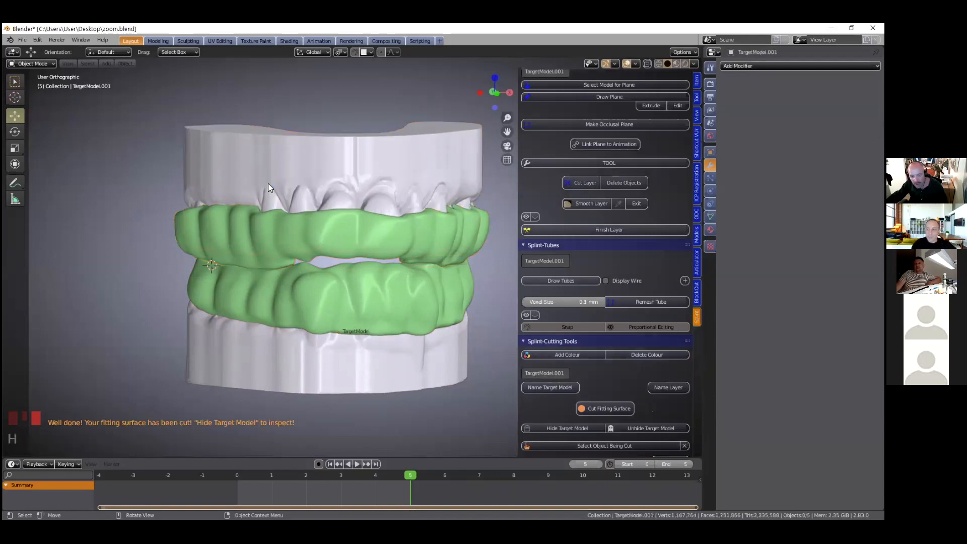
{"action": "left_click", "coordinate": [215, 361]}
{"action": "key", "text": "h"}
Examine the fitting surfaces and the occlusal contact of both splint parts from all sides in an enlarged viewport
{"action": "middle_click_drag", "start_coordinate": [369, 298], "coordinate": [316, 337]}
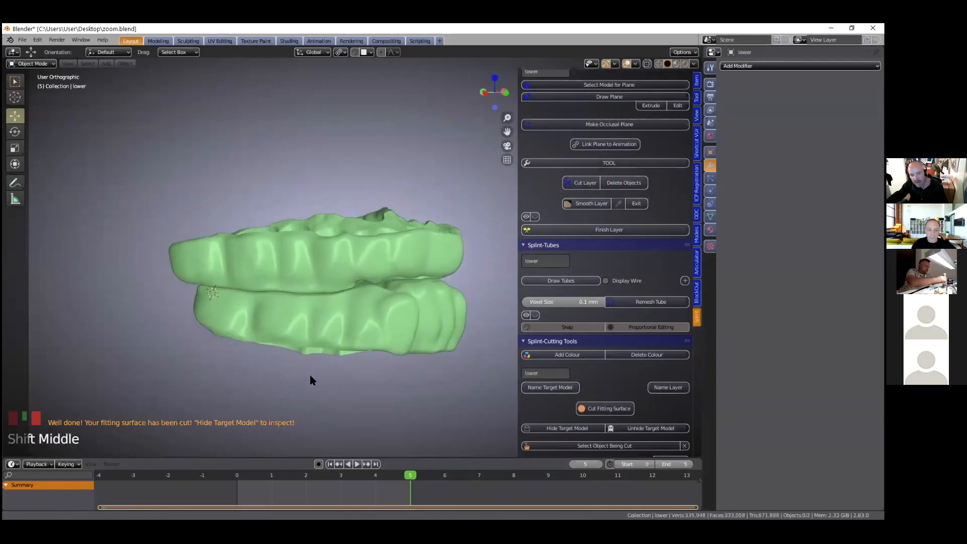
{"action": "scroll", "coordinate": [324, 337], "scroll_direction": "up", "scroll_amount": 3}
{"action": "scroll", "coordinate": [302, 338], "scroll_direction": "down", "scroll_amount": 2}
{"action": "mouse_move", "coordinate": [339, 312]}
{"action": "middle_mouse_down"}
{"action": "mouse_move", "coordinate": [337, 250]}
{"action": "mouse_move", "coordinate": [346, 274]}
{"action": "mouse_move", "coordinate": [396, 301]}
{"action": "mouse_move", "coordinate": [287, 323]}
{"action": "mouse_move", "coordinate": [308, 326]}
{"action": "mouse_move", "coordinate": [348, 302]}
{"action": "middle_mouse_up"}
{"action": "mouse_move", "coordinate": [366, 335]}
{"action": "middle_mouse_down"}
{"action": "mouse_move", "coordinate": [451, 320]}
{"action": "mouse_move", "coordinate": [400, 281]}
{"action": "mouse_move", "coordinate": [340, 276]}
{"action": "mouse_move", "coordinate": [439, 281]}
{"action": "mouse_move", "coordinate": [349, 282]}
{"action": "mouse_move", "coordinate": [379, 332]}
{"action": "middle_mouse_up"}
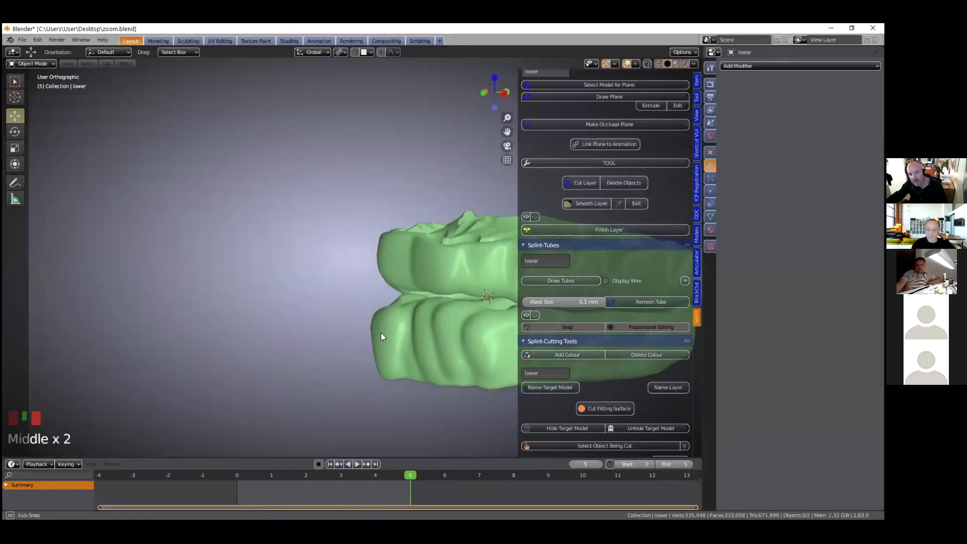
{"action": "middle_click_drag", "start_coordinate": [403, 384], "coordinate": [396, 239], "text": "shift"}
{"action": "scroll", "coordinate": [401, 217], "scroll_direction": "up", "scroll_amount": 2}
{"action": "middle_click_drag", "start_coordinate": [403, 190], "coordinate": [296, 351]}
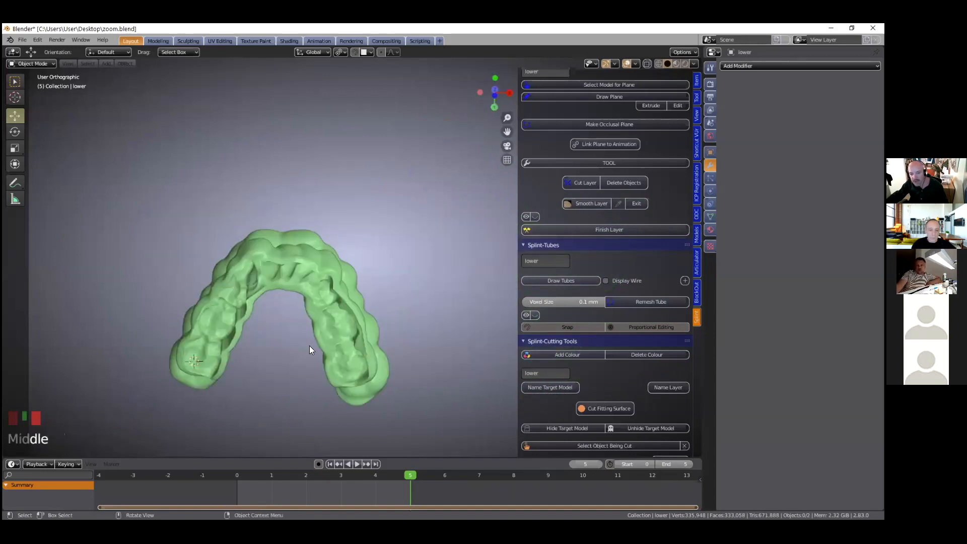
{"action": "scroll", "coordinate": [392, 272], "scroll_direction": "up", "scroll_amount": 3}
{"action": "middle_click_drag", "start_coordinate": [395, 258], "coordinate": [389, 360]}
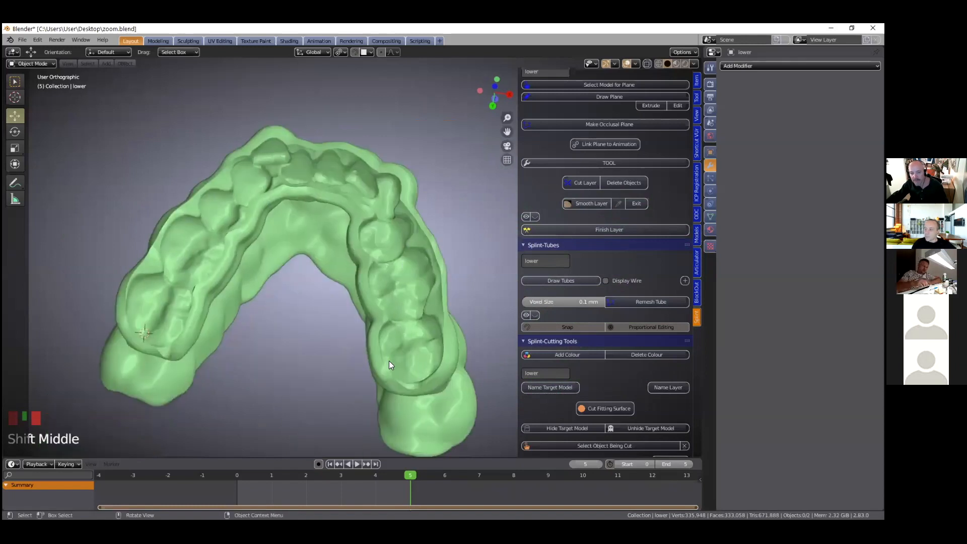
{"action": "middle_click_drag", "start_coordinate": [626, 292], "coordinate": [700, 239]}
{"action": "middle_click_drag", "start_coordinate": [447, 177], "coordinate": [448, 271], "text": "shift"}
{"action": "left_click", "coordinate": [447, 271]}
{"action": "left_click", "coordinate": [446, 277]}
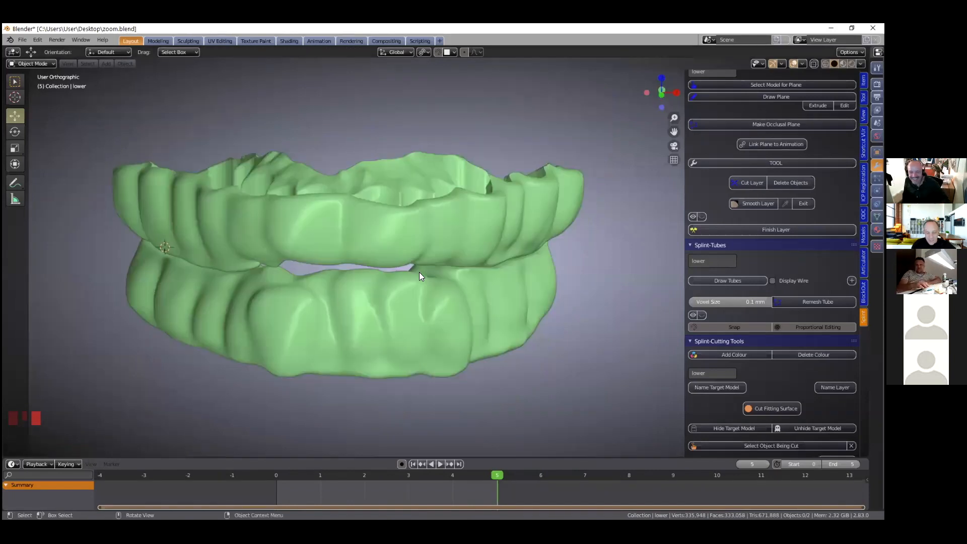
Unhide all objects, then hide both target models so the splint parts sit on the original arches
{"action": "key", "text": "alt+h"}
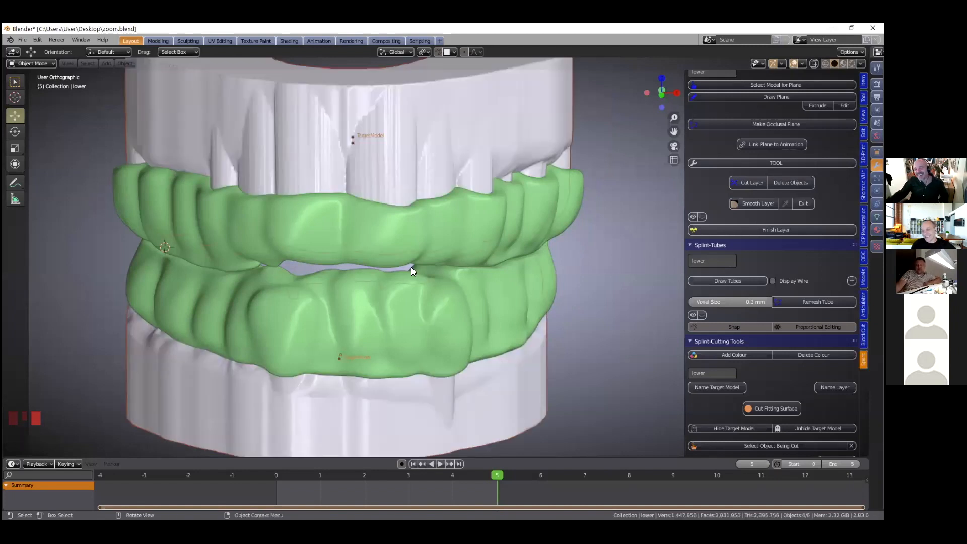
{"action": "scroll", "coordinate": [374, 159], "scroll_direction": "down", "scroll_amount": 2}
{"action": "left_click", "coordinate": [367, 146]}
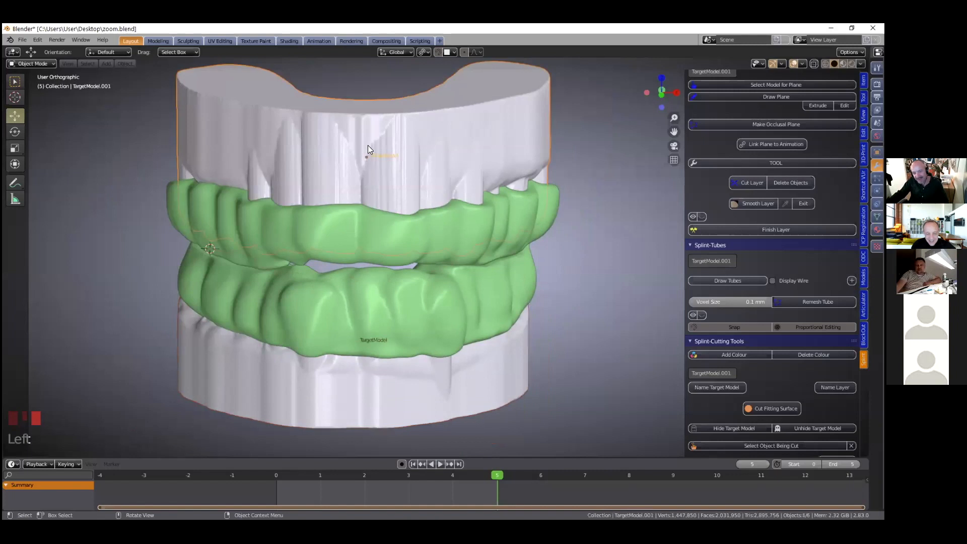
{"action": "left_click", "coordinate": [311, 419]}
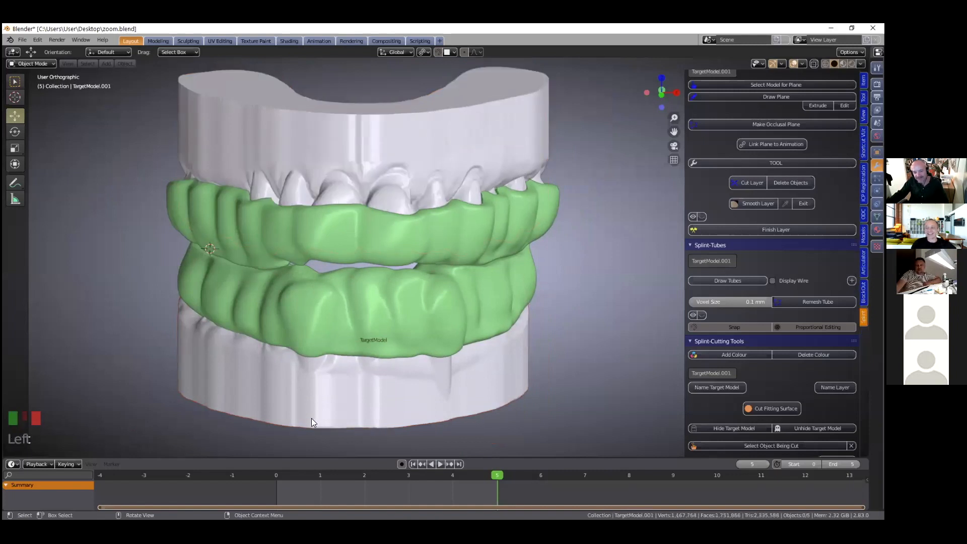
{"action": "key", "text": "h"}
{"action": "scroll", "coordinate": [396, 338], "scroll_direction": "down", "scroll_amount": 2}
{"action": "middle_click_drag", "start_coordinate": [436, 339], "coordinate": [383, 338]}
{"action": "scroll", "coordinate": [383, 337], "scroll_direction": "up", "scroll_amount": 2}
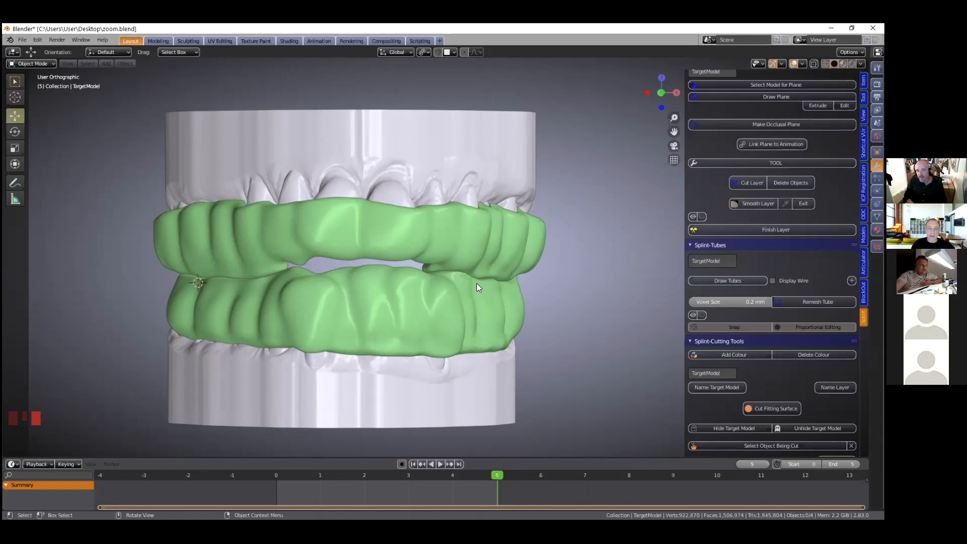
Hide the lower and upper splint parts so that only the original arch models show
{"action": "left_click", "coordinate": [435, 304]}
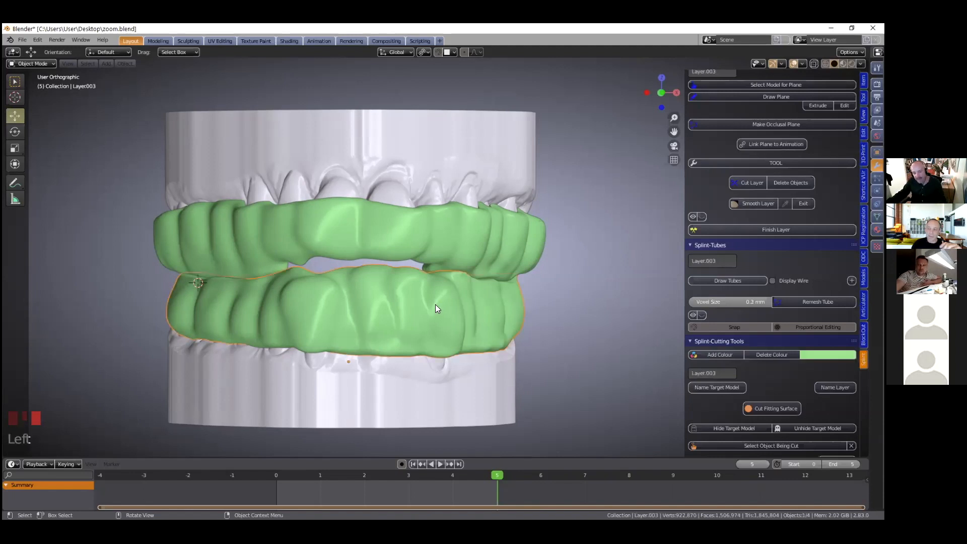
{"action": "left_click", "coordinate": [420, 242]}
{"action": "key", "text": "h"}
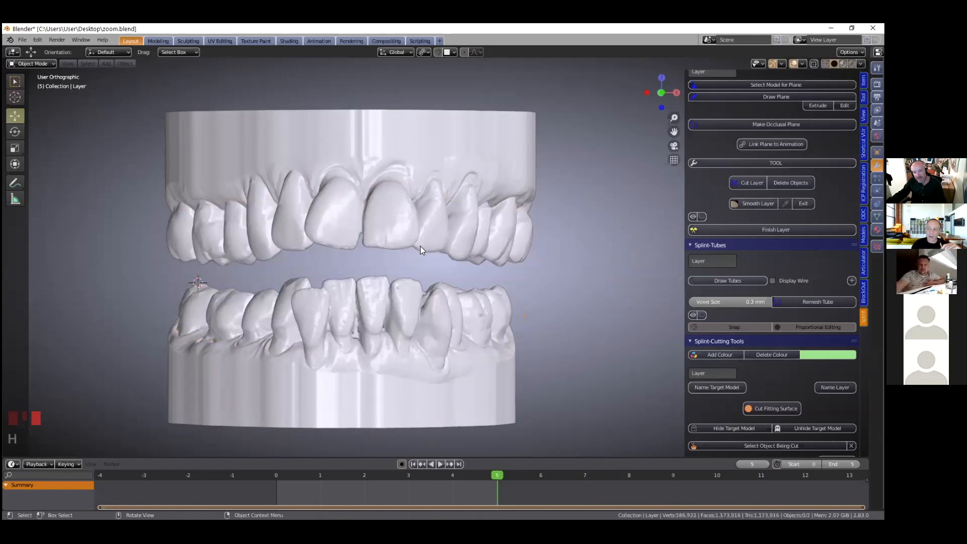